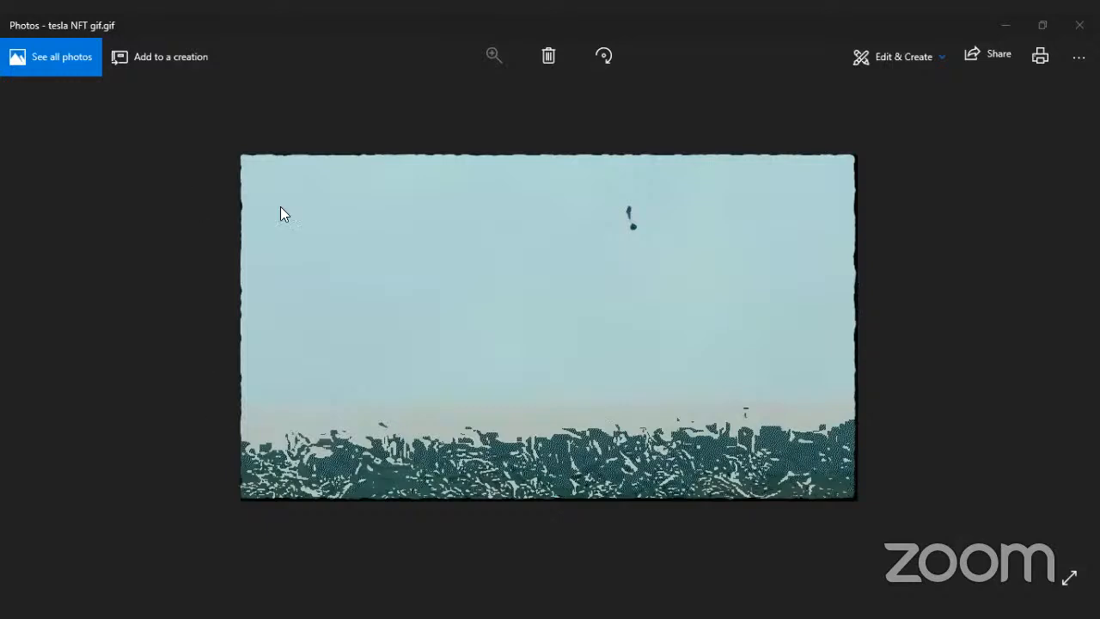
Step: Switch from the truck GIF in the image viewer to the CyberTruck project in Blender
key("alt+Tab")
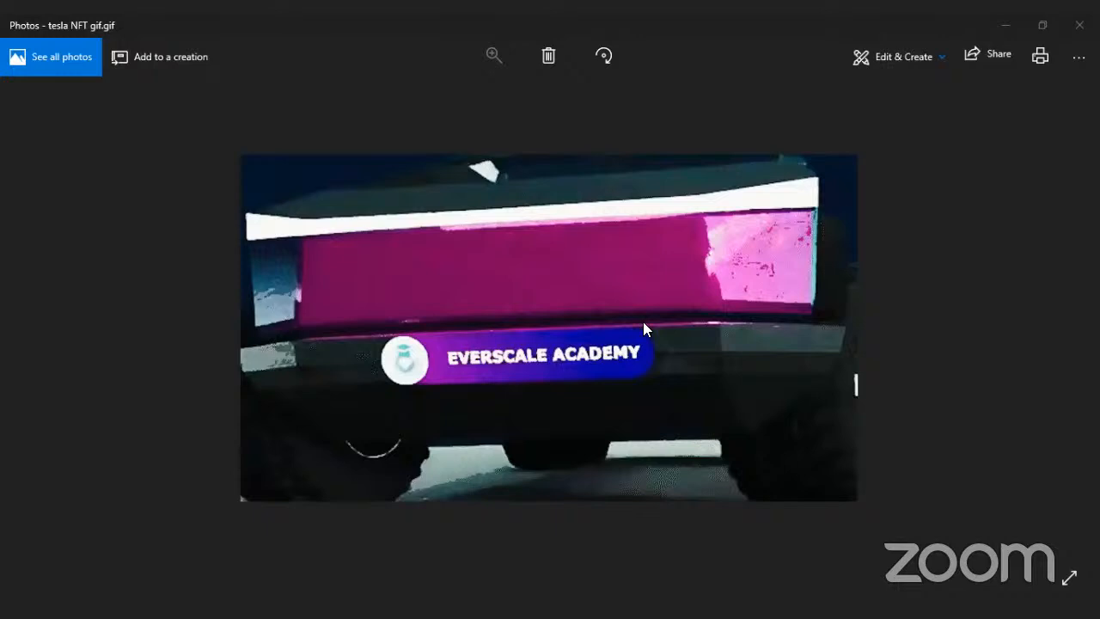
left_click(430, 502)
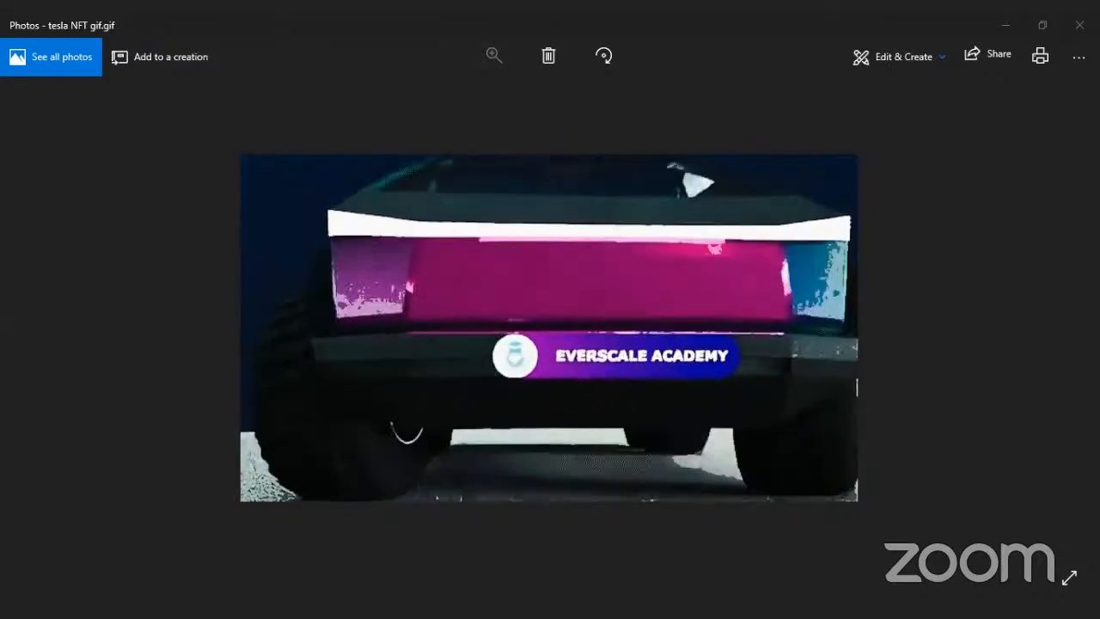
key("alt+Tab")
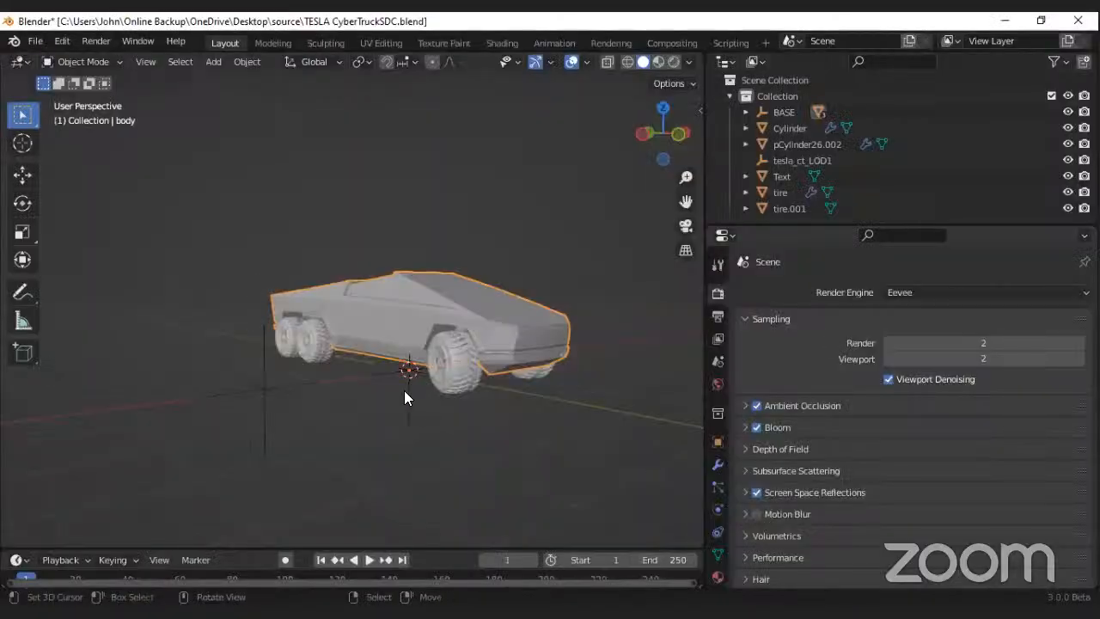
Step: Examine the whole truck model from the front and both sides, near and far
scroll(404, 390, "down", 4)
mouse_move(500, 366)
middle_mouse_down()
mouse_move(402, 366)
mouse_move(480, 384)
mouse_move(450, 366)
mouse_move(392, 362)
mouse_move(505, 359)
mouse_move(349, 356)
mouse_move(379, 344)
mouse_move(528, 342)
mouse_move(449, 373)
mouse_move(485, 356)
middle_mouse_up()
scroll(402, 366, "up", 5)
scroll(456, 383, "down", 5)
scroll(451, 366, "up", 3)
scroll(378, 344, "up", 2)
scroll(527, 342, "down", 5)
scroll(484, 356, "up", 3)
scroll(485, 356, "down", 2)
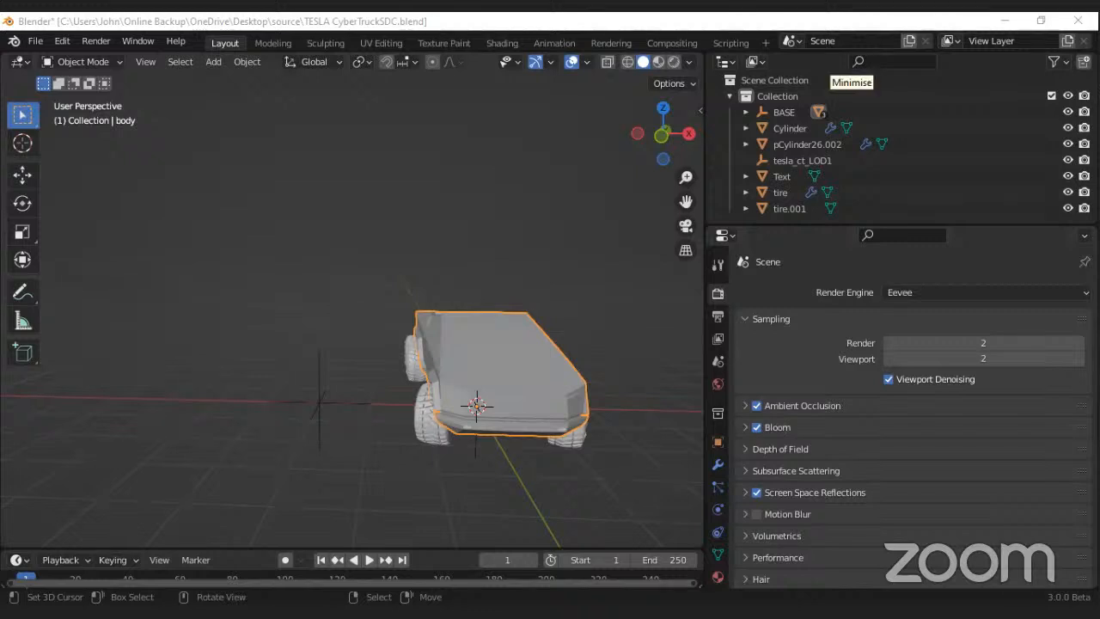
middle_click_drag(461, 330, 550, 356)
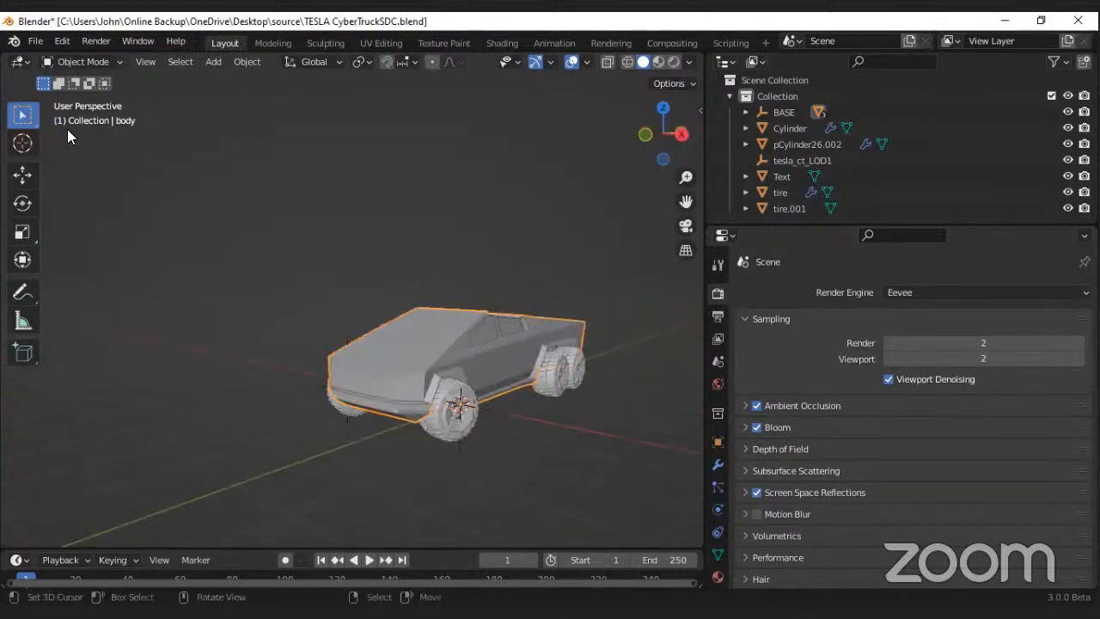
Step: Show the Blender splash screen and dismiss it
left_click(14, 43)
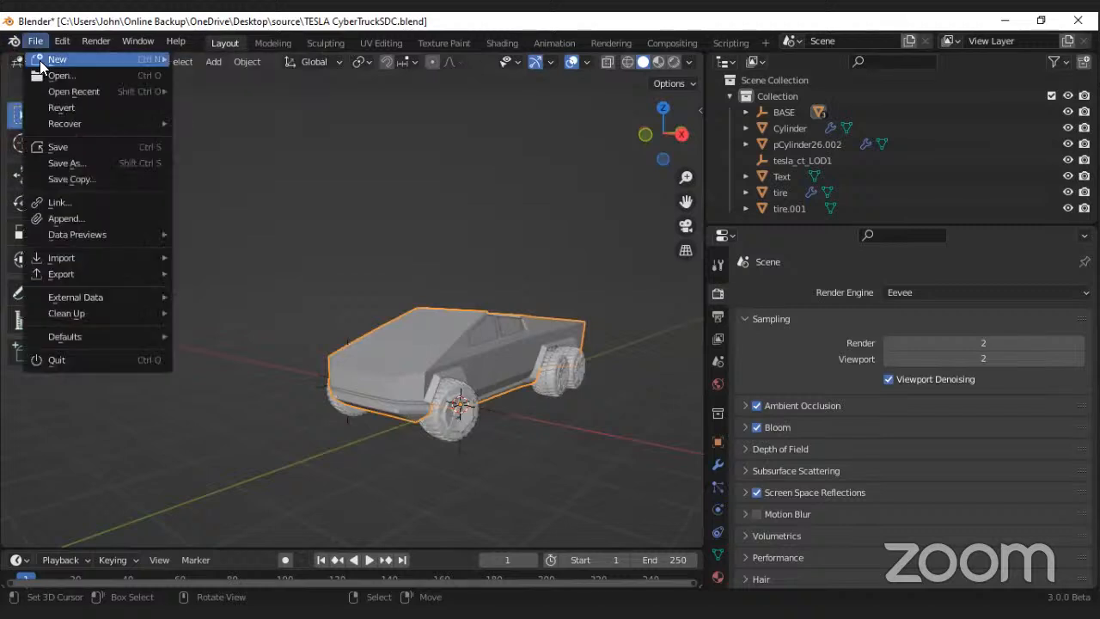
left_click(30, 60)
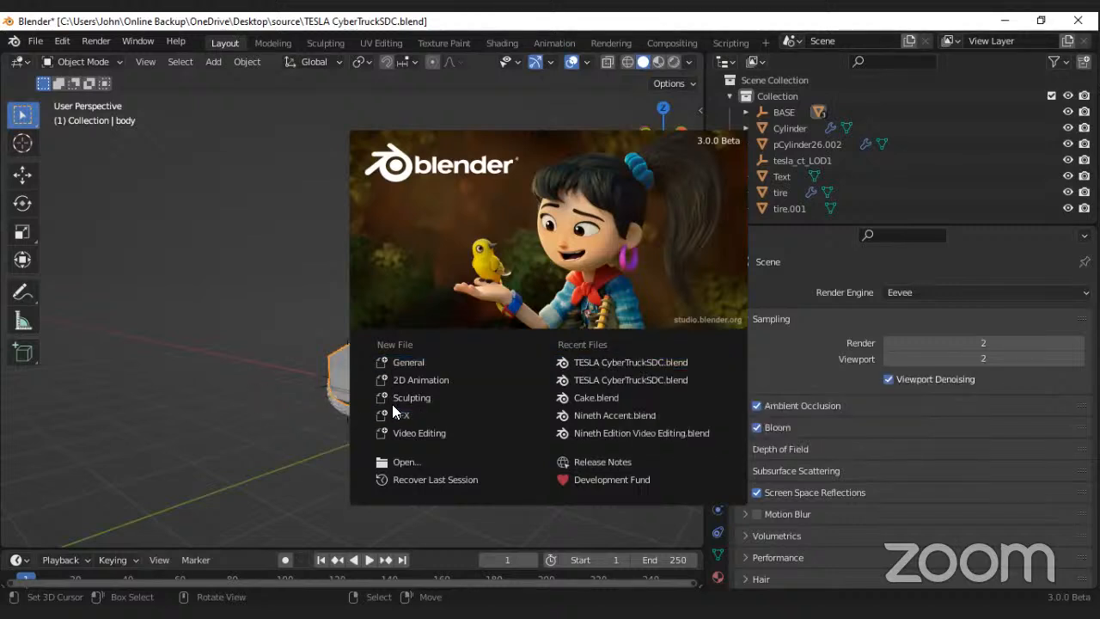
left_click(292, 408)
Step: Try moving the truck body away from its wheels, cancelling the move each time
middle_click_drag(336, 404, 432, 353)
scroll(447, 370, "up", 4)
scroll(466, 378, "down", 6)
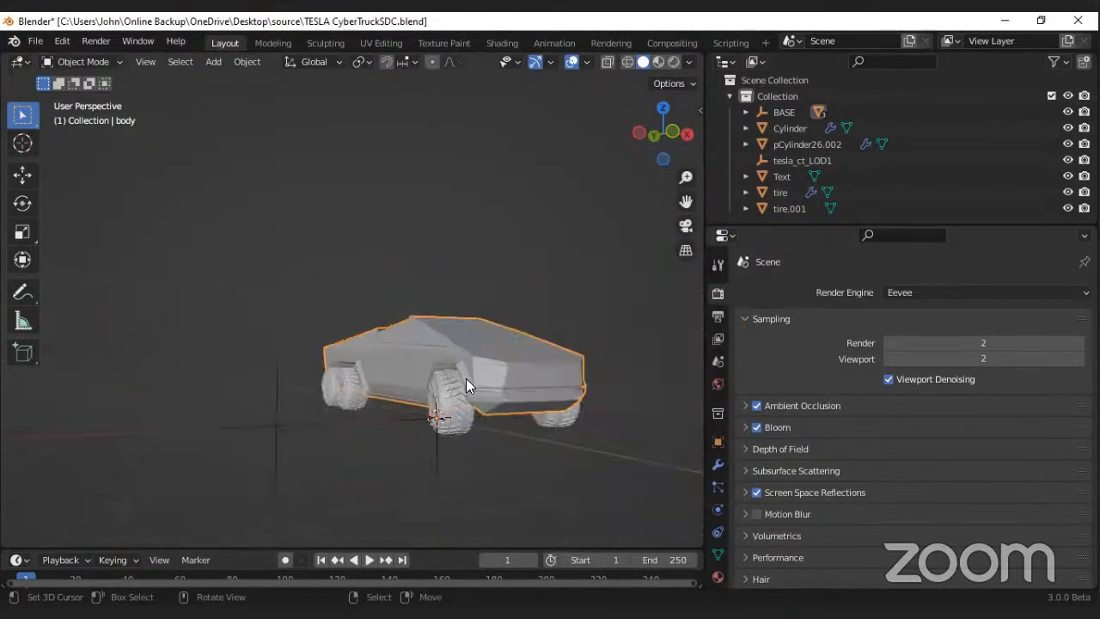
middle_click_drag(385, 401, 487, 385)
key("g")
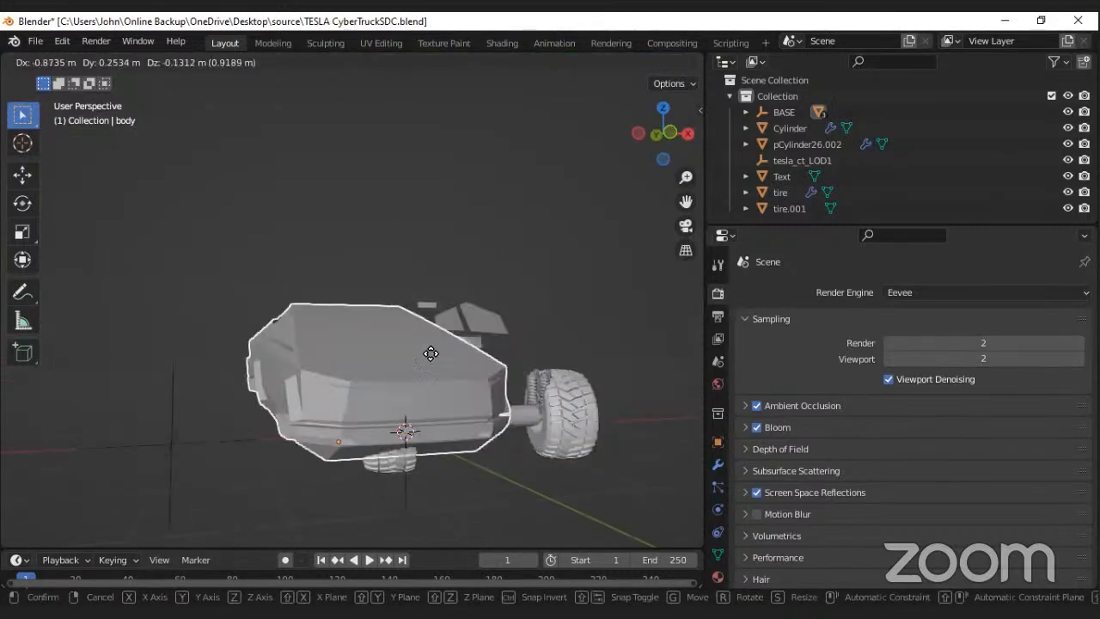
right_click(497, 380)
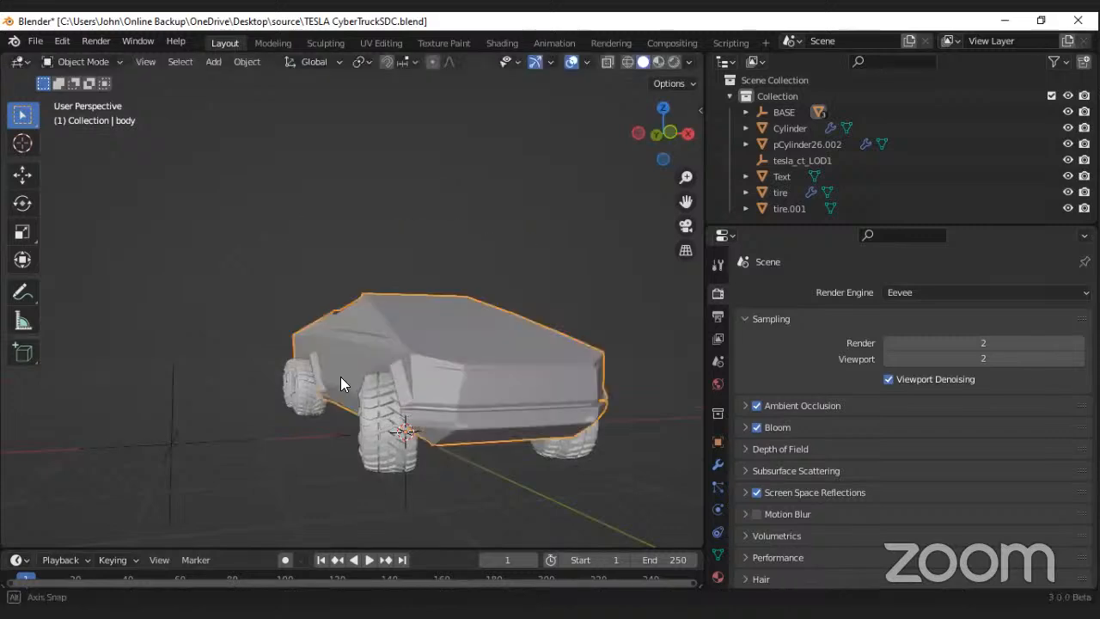
middle_click_drag(340, 378, 452, 354)
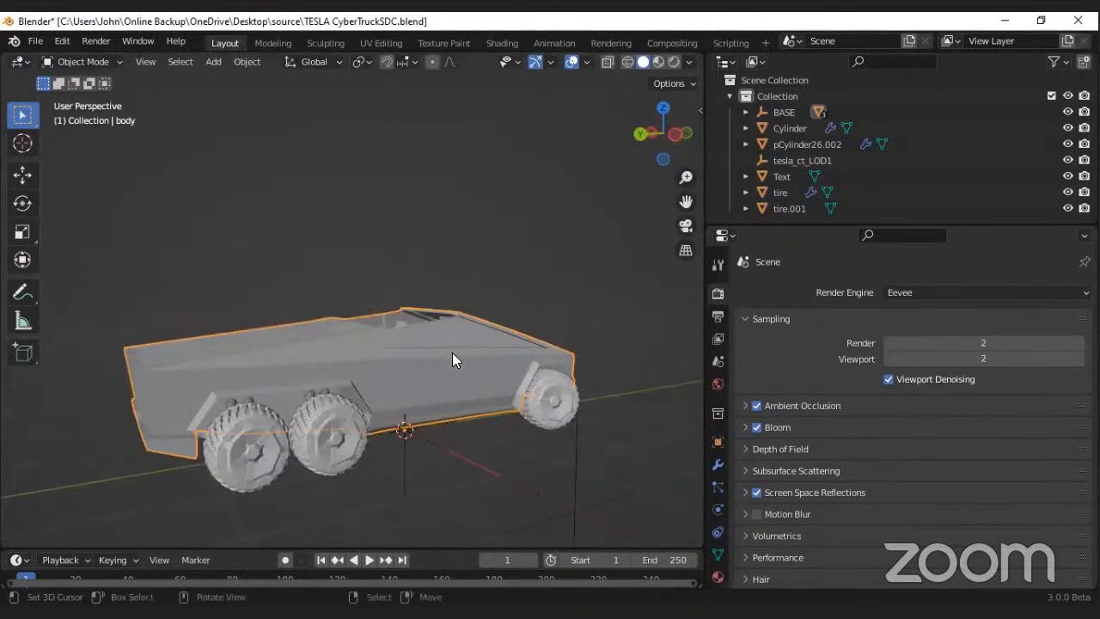
key("g")
right_click(454, 359)
Step: Inspect the truck's side, rear and cargo bed, selecting the raised lettering at the rear
middle_click_drag(366, 379, 385, 313)
scroll(319, 373, "up", 2)
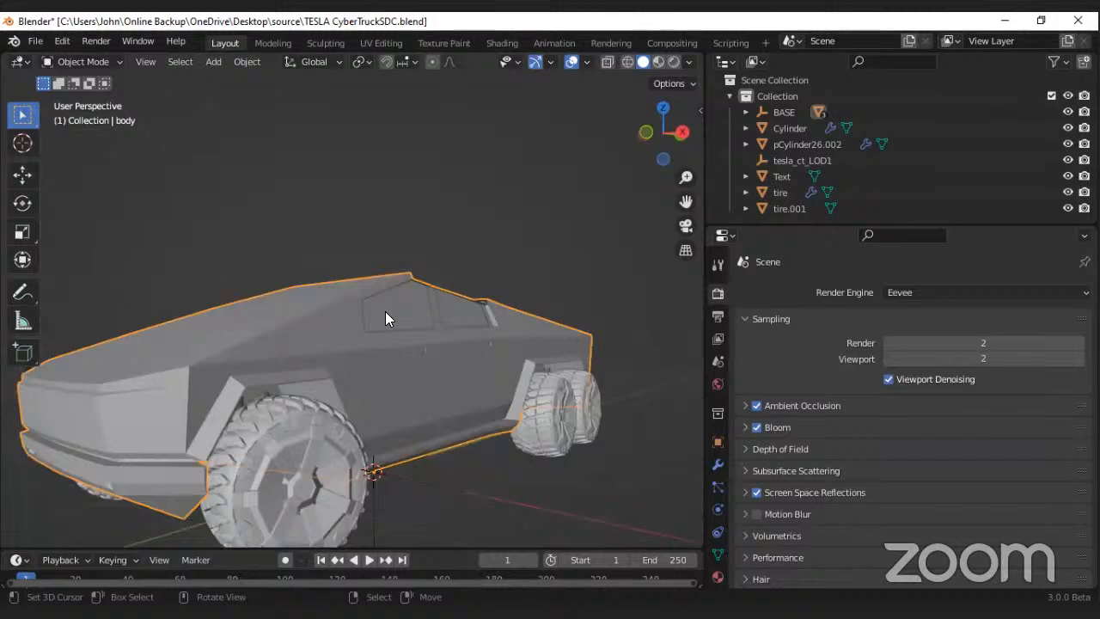
mouse_move(396, 371)
middle_mouse_down()
mouse_move(318, 351)
mouse_move(389, 375)
middle_mouse_up()
scroll(446, 459, "down", 3)
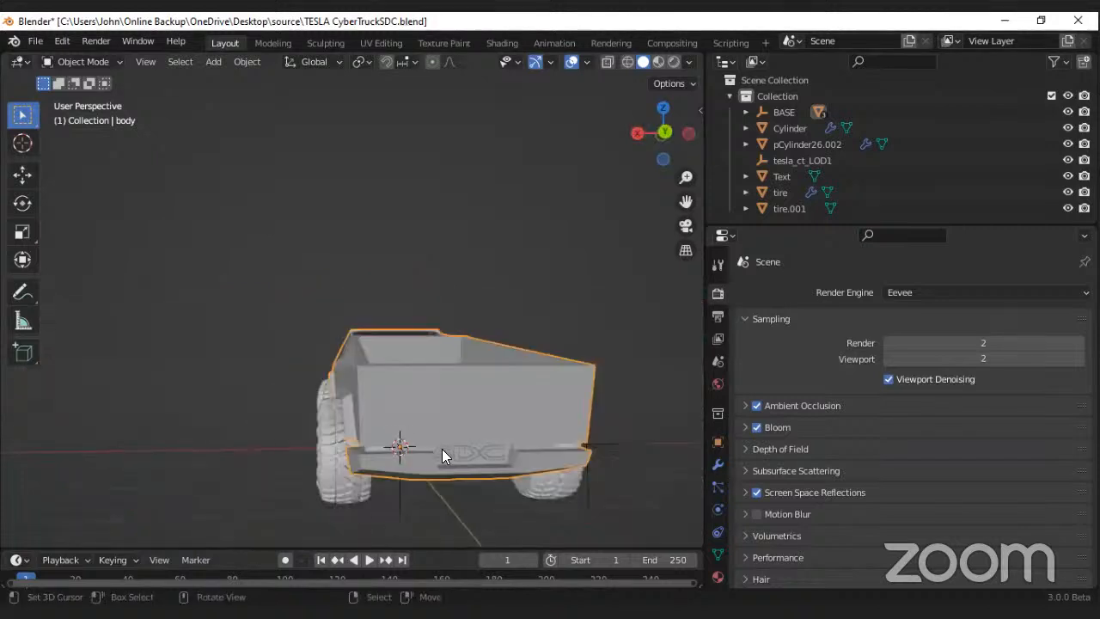
scroll(454, 448, "up", 3)
left_click(482, 427)
middle_click_drag(482, 428, 319, 428)
scroll(512, 430, "down", 6)
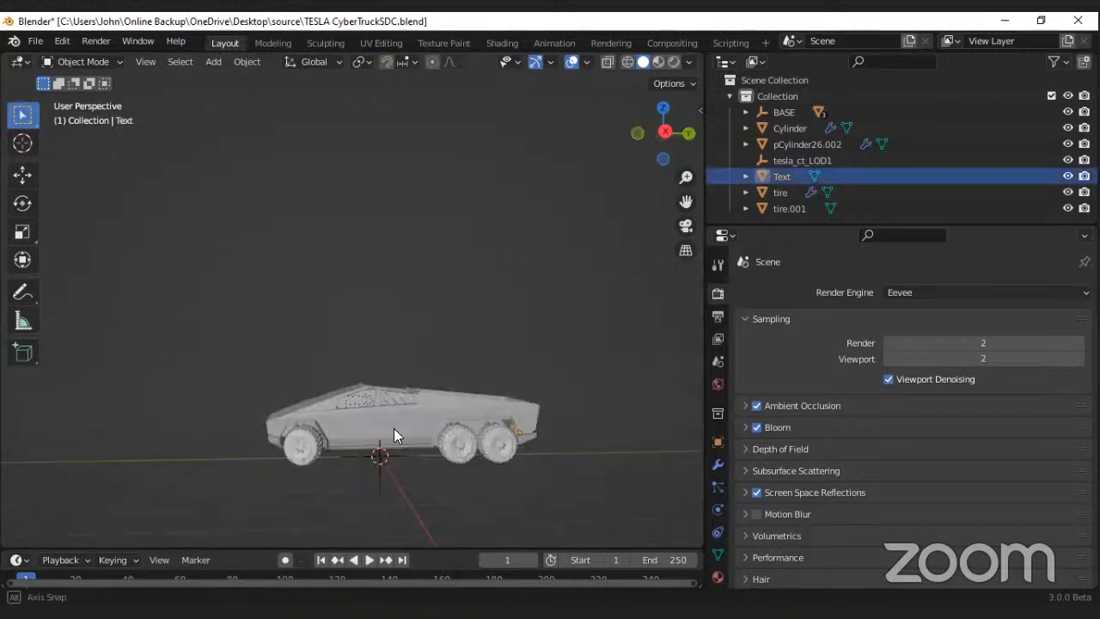
middle_click_drag(394, 428, 380, 413)
scroll(380, 413, "up", 5)
scroll(476, 421, "down", 4)
middle_click_drag(474, 421, 411, 440)
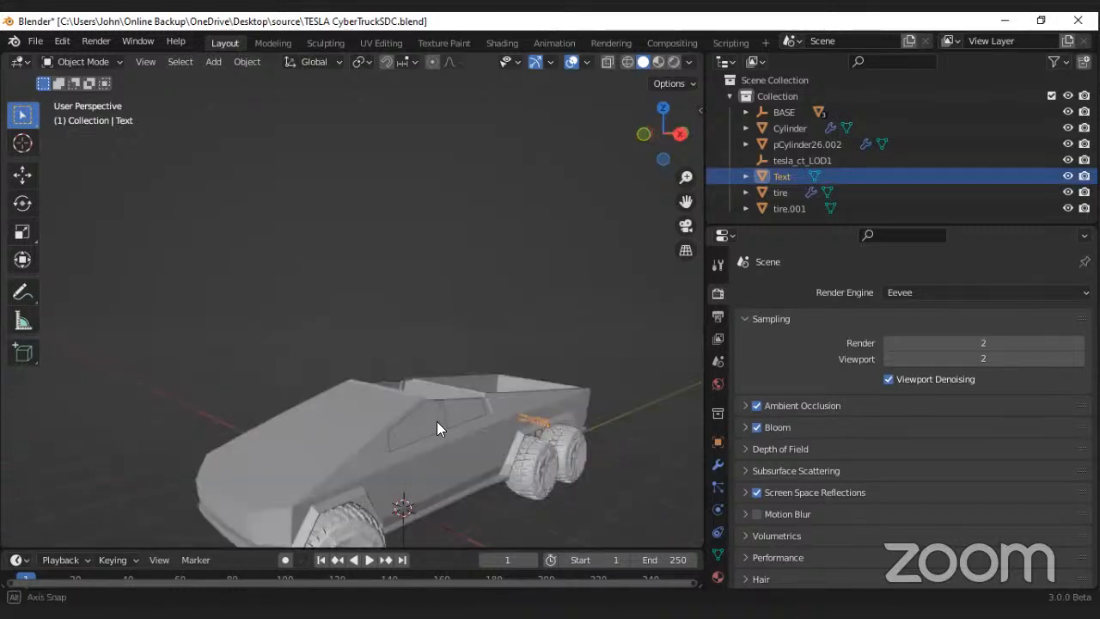
scroll(437, 421, "up", 3)
scroll(445, 399, "down", 3)
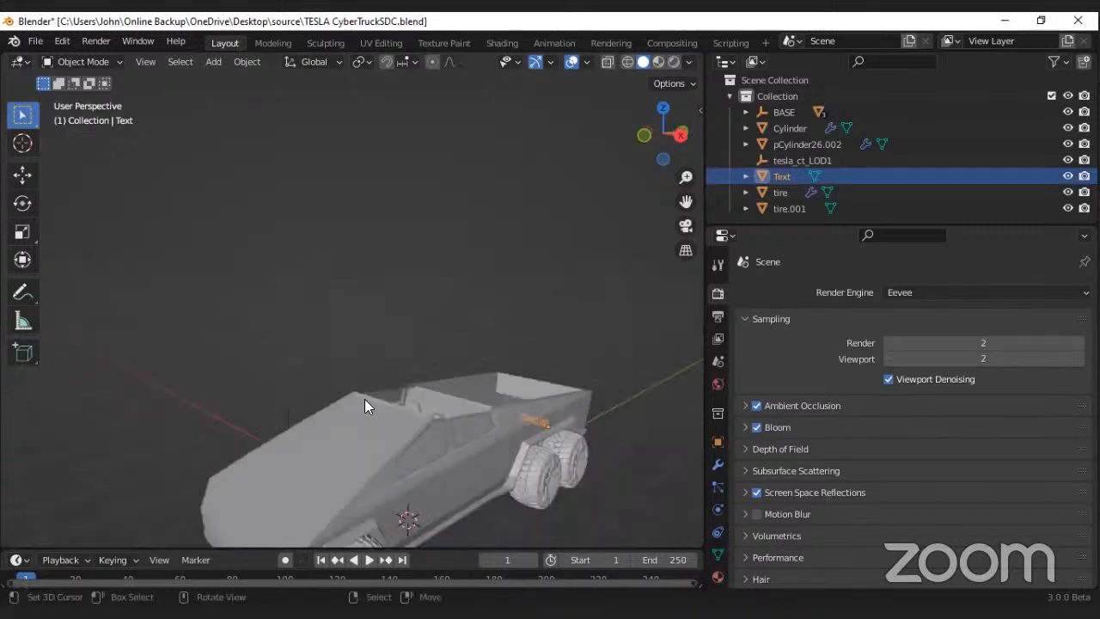
Step: Select the truck body and switch it to Edit Mode
left_click(402, 438)
middle_click_drag(364, 399, 432, 432)
scroll(432, 432, "up", 5)
scroll(481, 425, "down", 7)
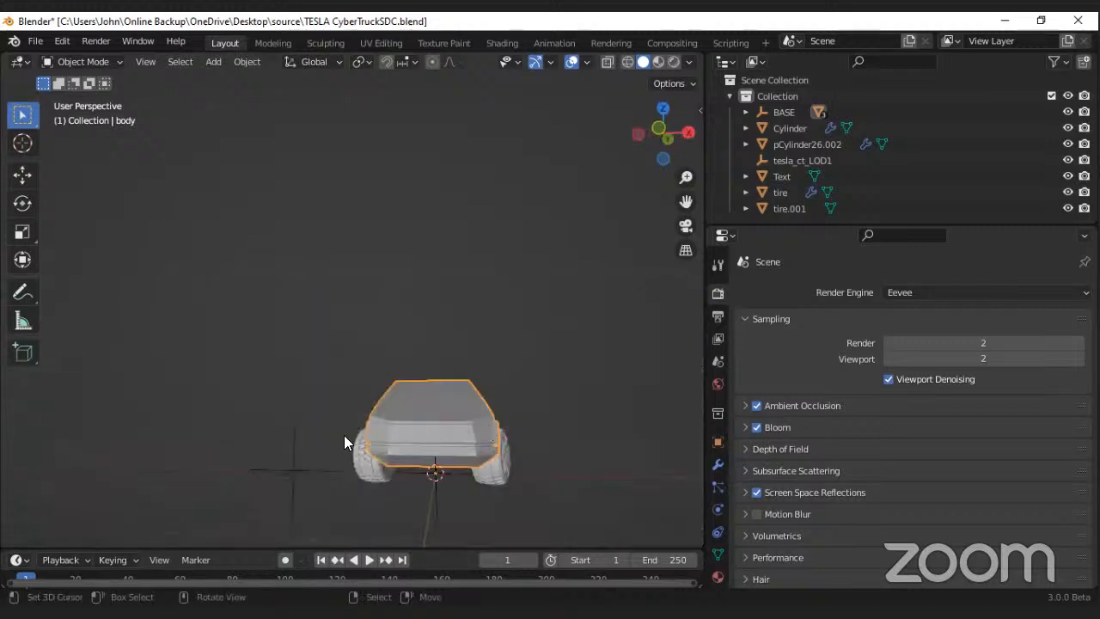
middle_click_drag(344, 442, 406, 447)
middle_click_drag(399, 390, 388, 401)
scroll(388, 401, "up", 3)
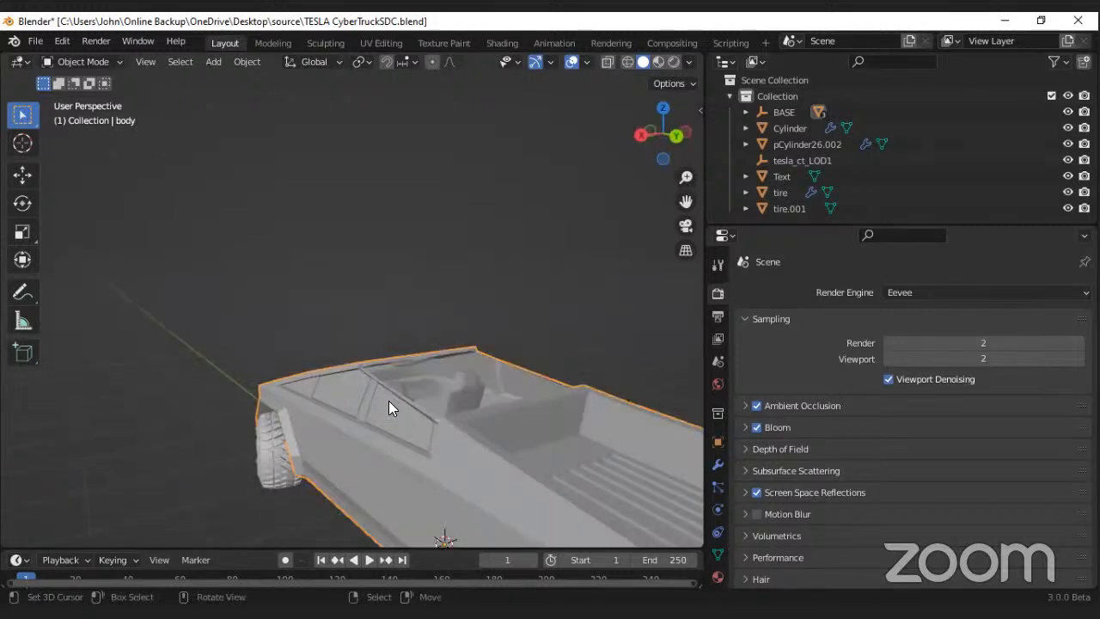
middle_click_drag(435, 442, 459, 421)
scroll(443, 421, "down", 3)
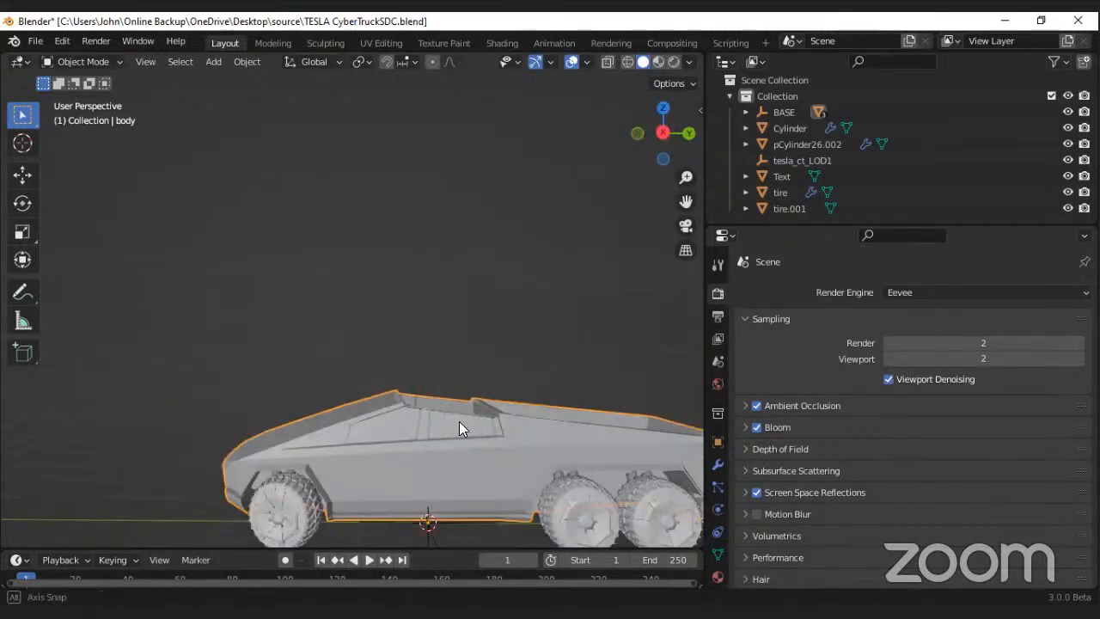
scroll(423, 426, "up", 3)
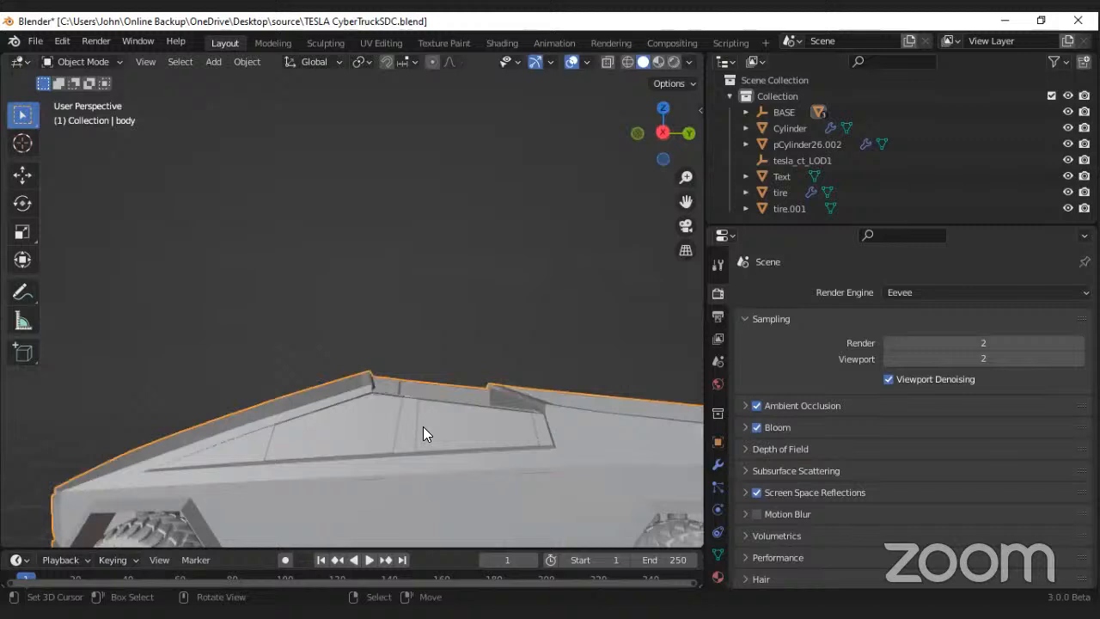
left_click(83, 62)
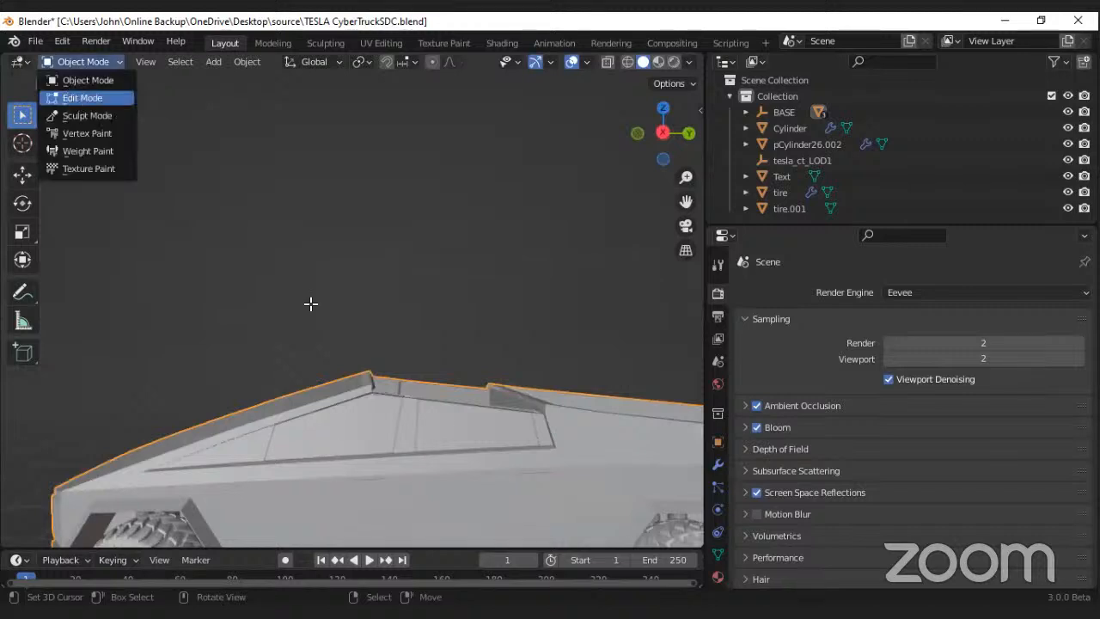
left_click(74, 98)
Step: Inspect the body mesh up close, selecting a narrow side-window face and a face on the sloping front panel
middle_click_drag(400, 387, 588, 393)
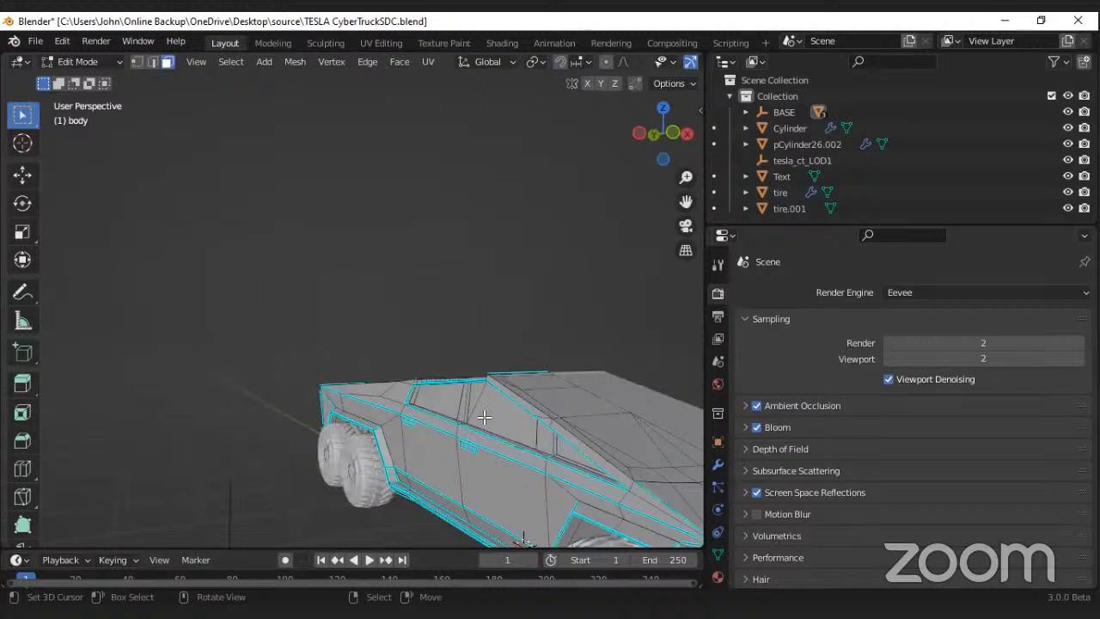
middle_click_drag(467, 401, 457, 400)
scroll(387, 398, "up", 6)
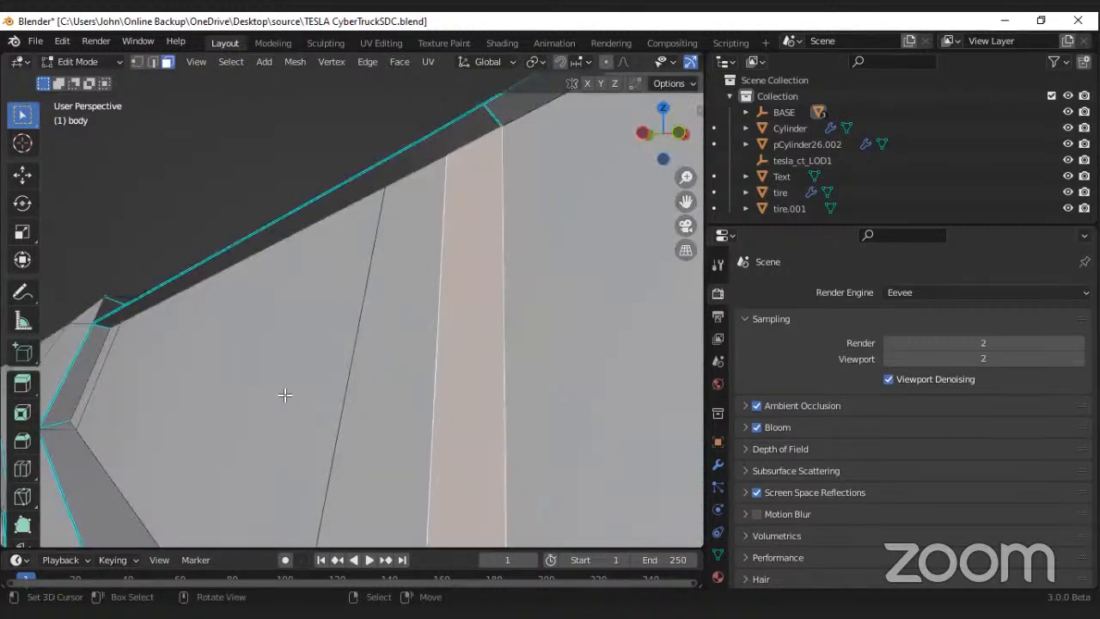
scroll(285, 395, "down", 8)
middle_click_drag(284, 394, 300, 408)
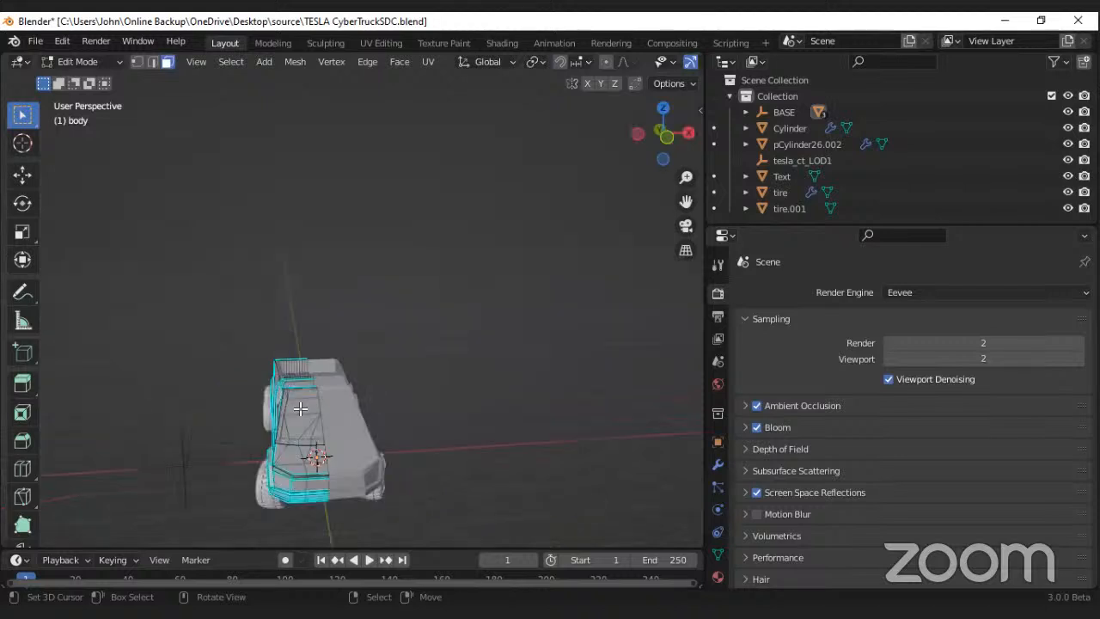
scroll(267, 454, "up", 2)
left_click(290, 437)
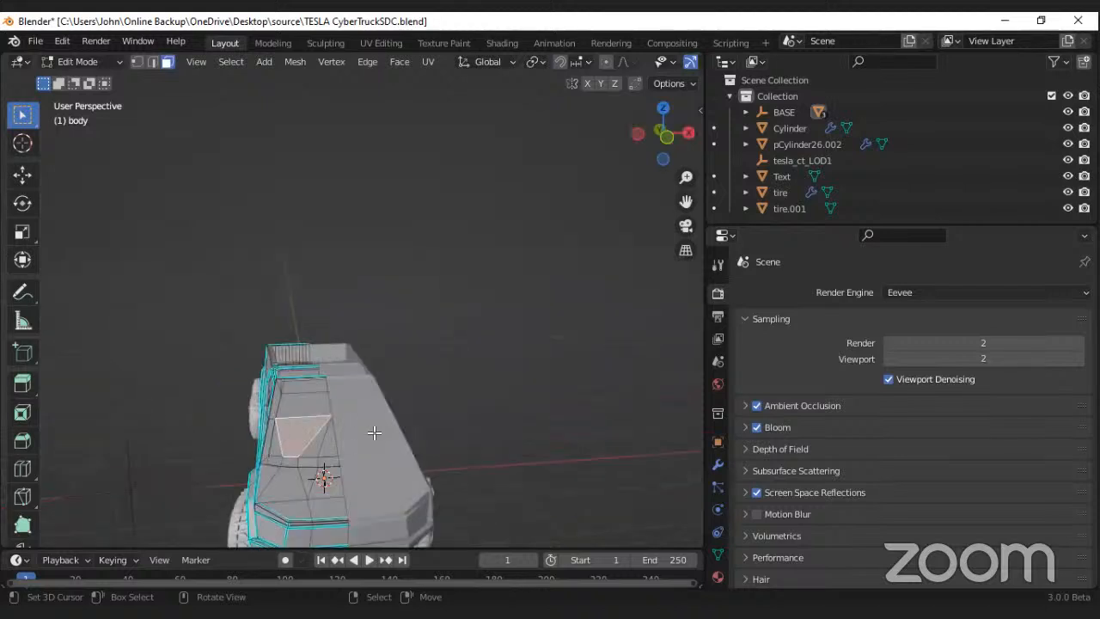
Step: Examine the body's editable half and its mirrored counterpart from the side, rear and front
middle_click_drag(209, 420, 280, 416)
middle_click_drag(215, 445, 275, 434)
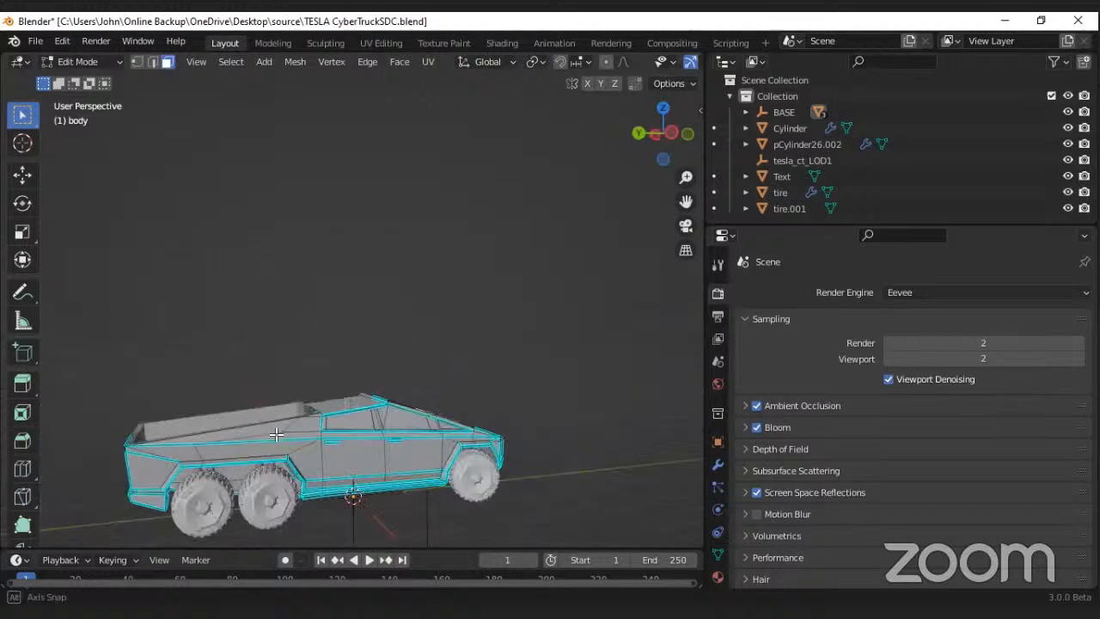
scroll(331, 438, "up", 2)
scroll(405, 439, "up", 2)
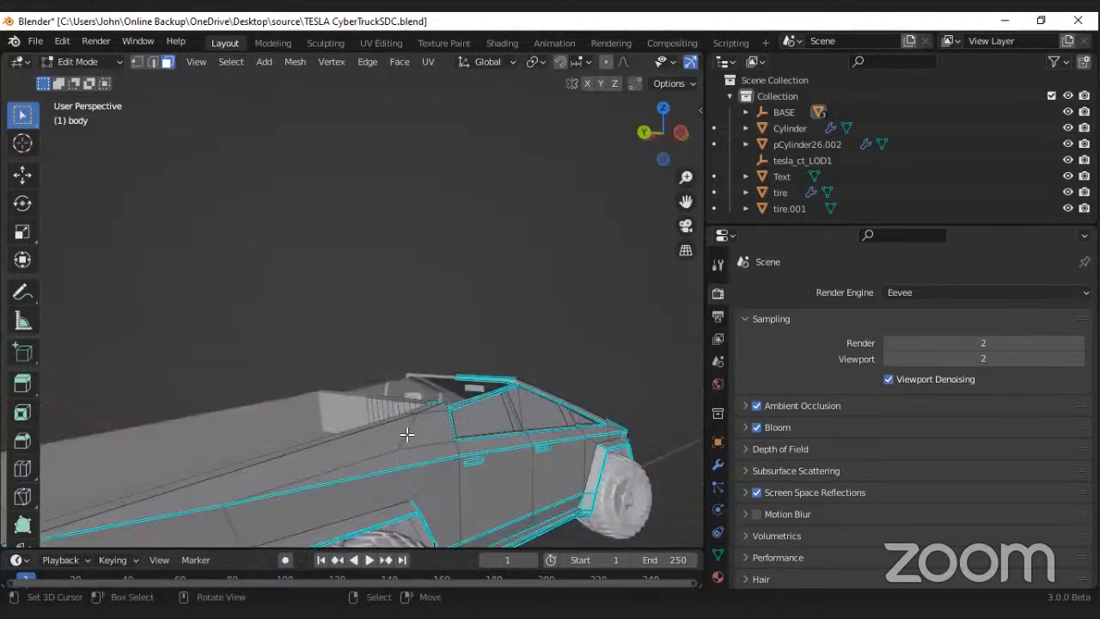
right_click(418, 432)
scroll(418, 432, "down", 5)
scroll(323, 440, "up", 4)
mouse_move(426, 430)
middle_mouse_down()
mouse_move(331, 416)
mouse_move(447, 430)
middle_mouse_up()
middle_click_drag(371, 436, 436, 446)
scroll(399, 442, "up", 3)
scroll(430, 449, "down", 3)
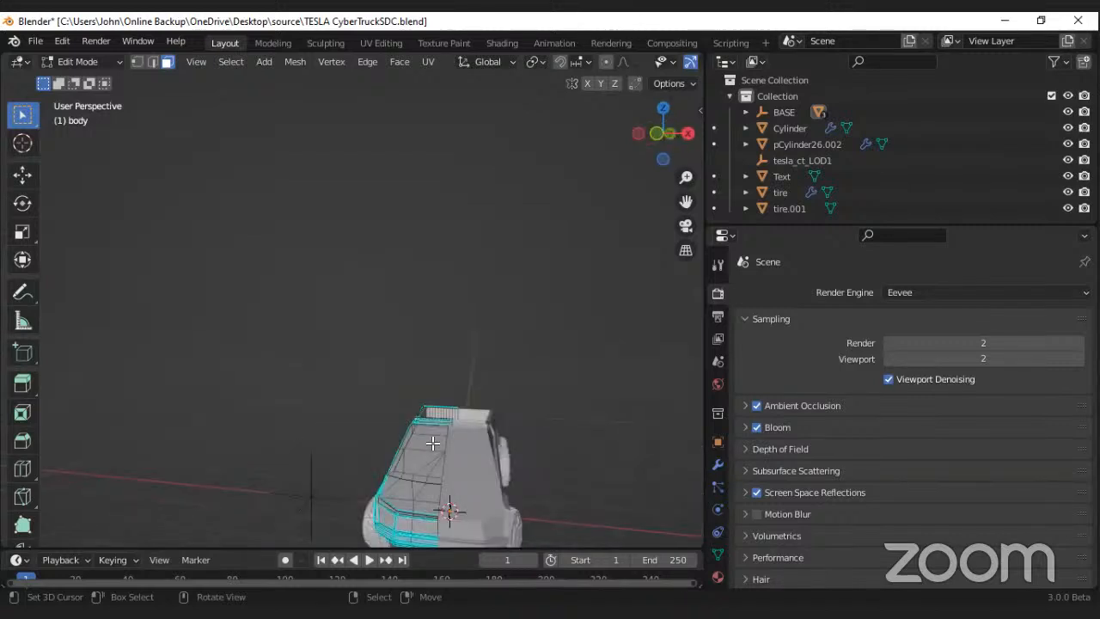
middle_click_drag(430, 277, 450, 289)
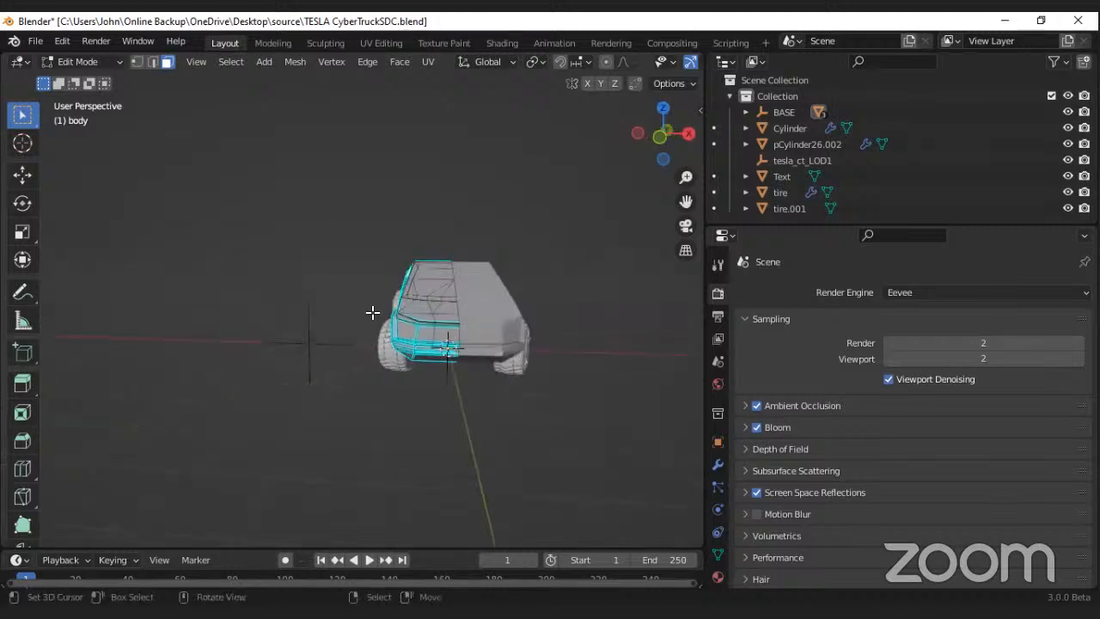
middle_click_drag(372, 312, 468, 318)
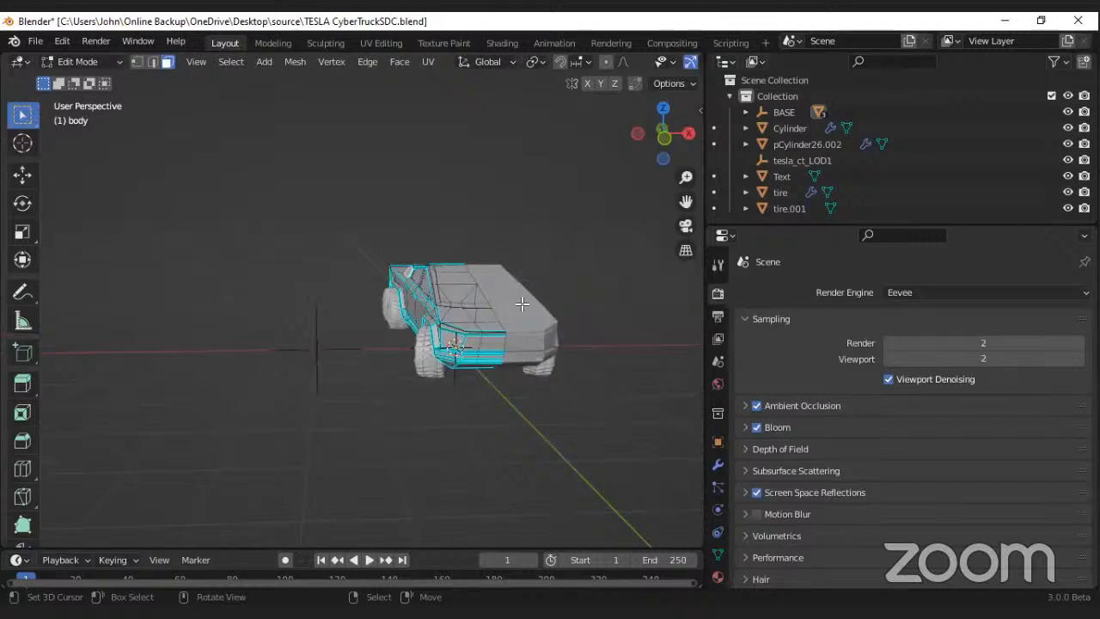
middle_click_drag(364, 305, 401, 316)
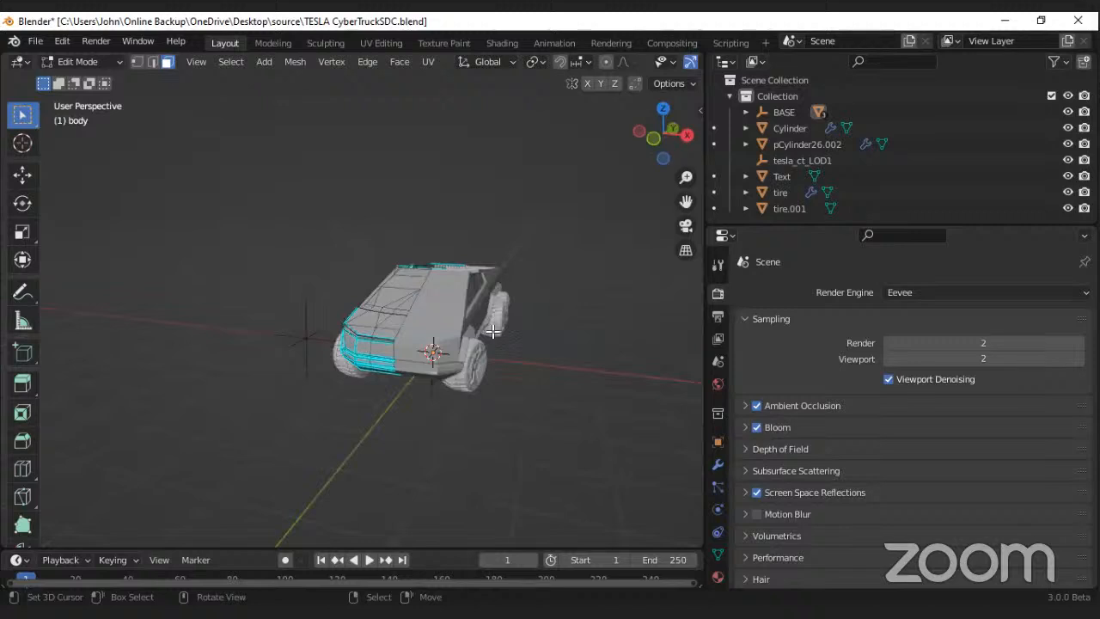
middle_click_drag(492, 332, 343, 259)
Step: Return the truck body to Object Mode and display its modifier stack
left_click(86, 61)
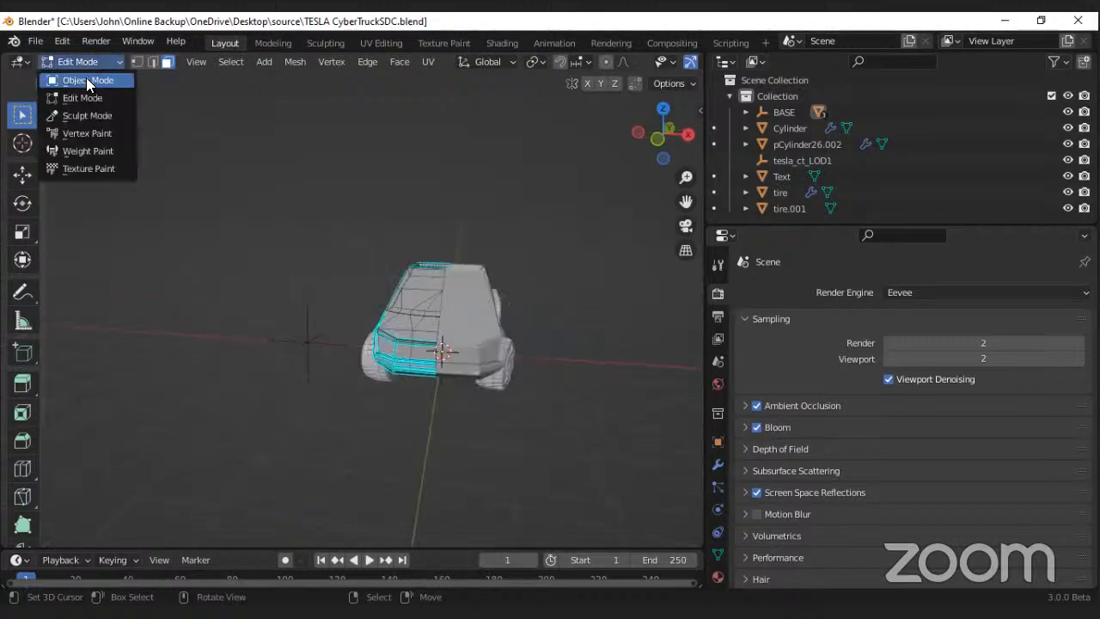
left_click(86, 80)
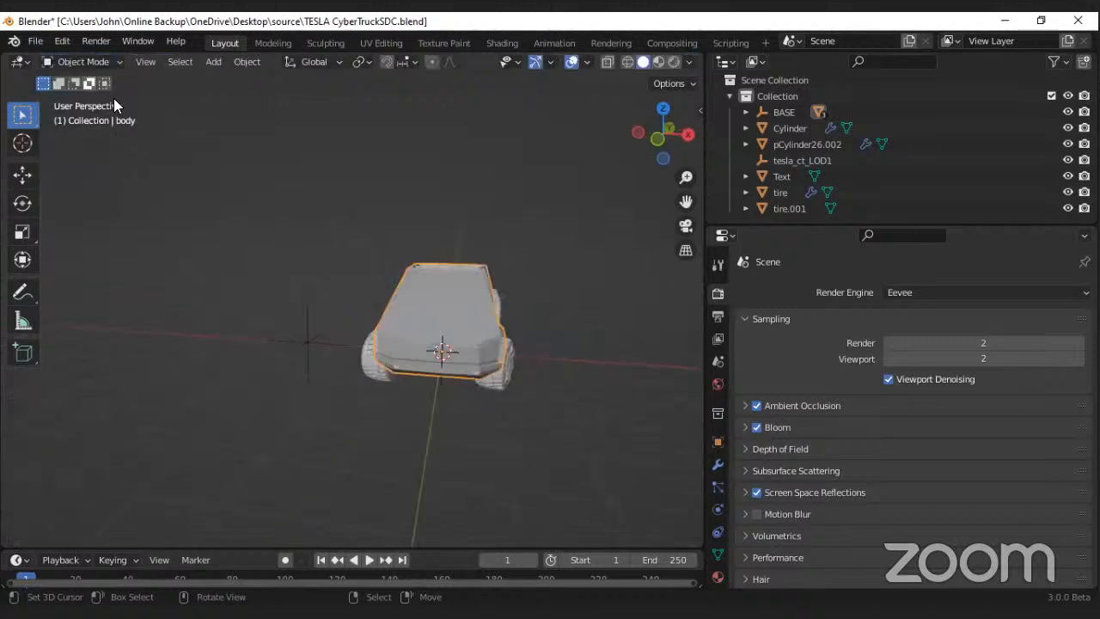
left_click(717, 462)
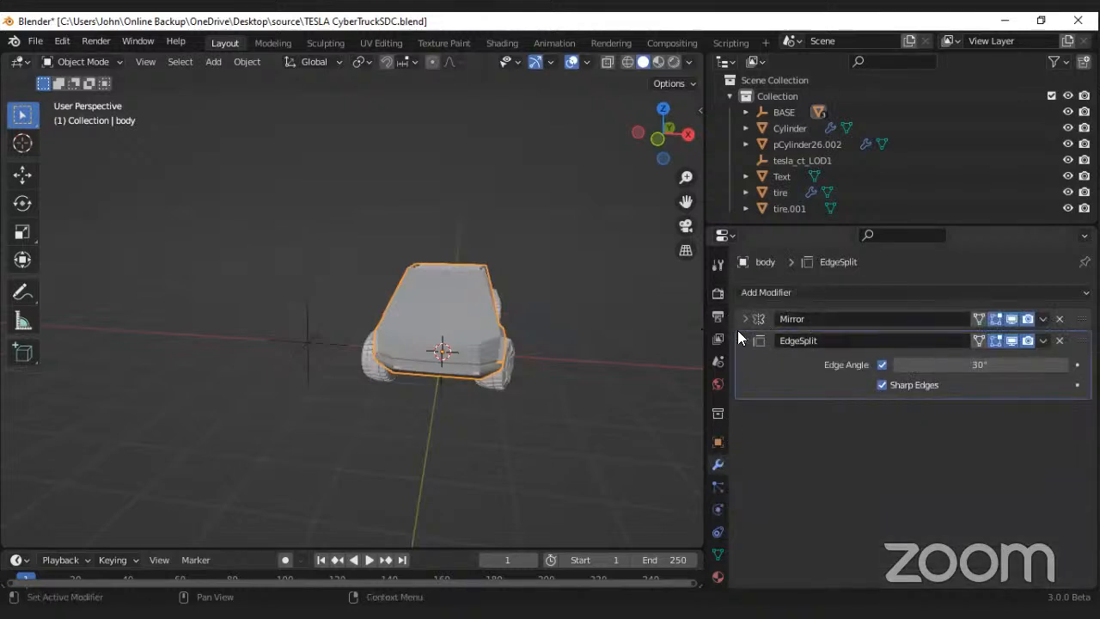
middle_click_drag(464, 324, 493, 299)
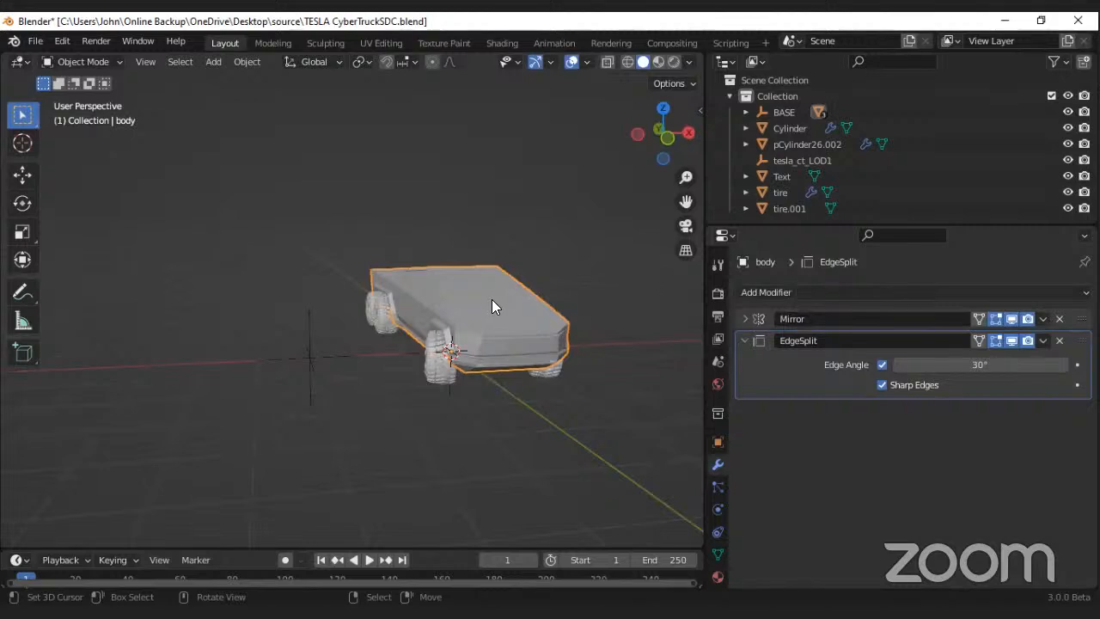
Step: Compare the truck body with its Mirror modifier hidden and shown in the viewport
scroll(492, 299, "up", 2)
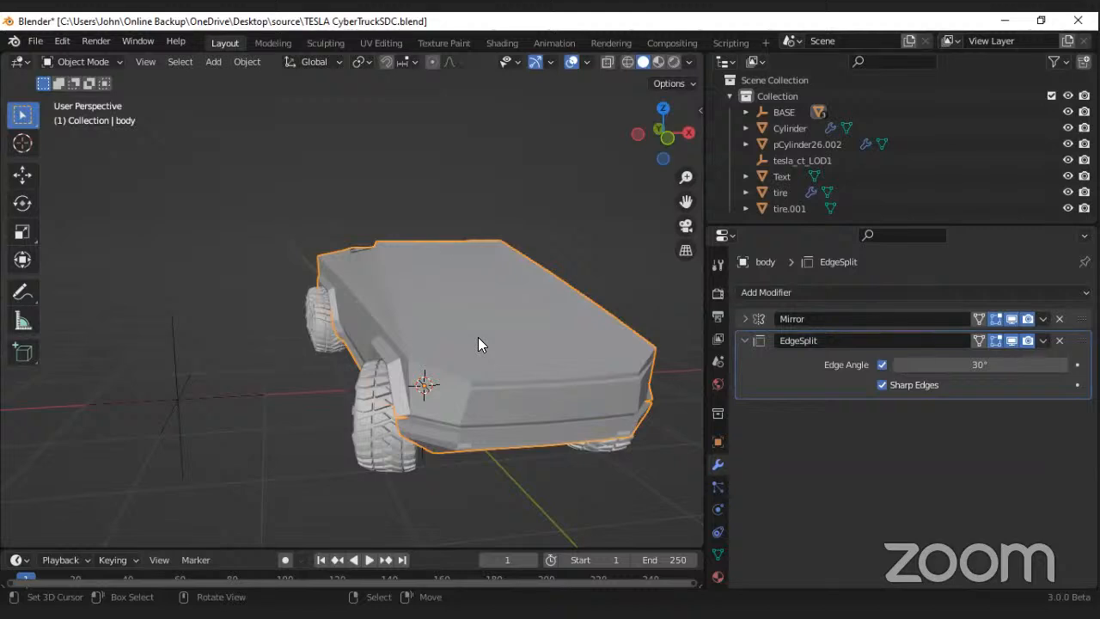
left_click(1011, 319)
middle_click_drag(516, 320, 265, 303)
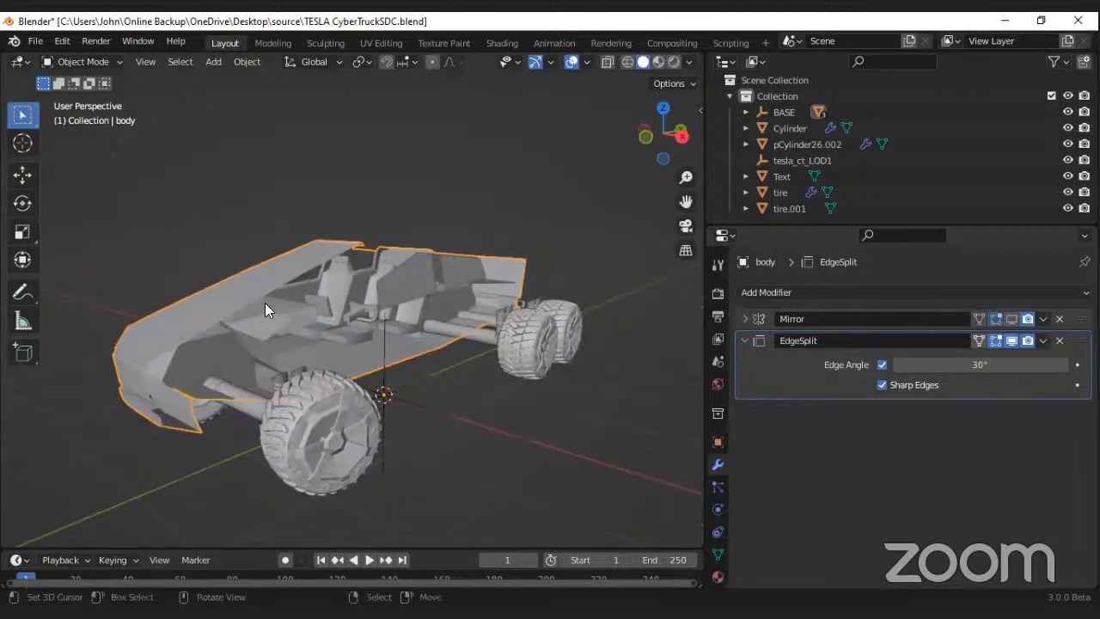
left_click(1011, 319)
mouse_move(406, 325)
middle_mouse_down()
mouse_move(410, 312)
mouse_move(363, 320)
mouse_move(401, 358)
mouse_move(409, 316)
mouse_move(403, 325)
middle_mouse_up()
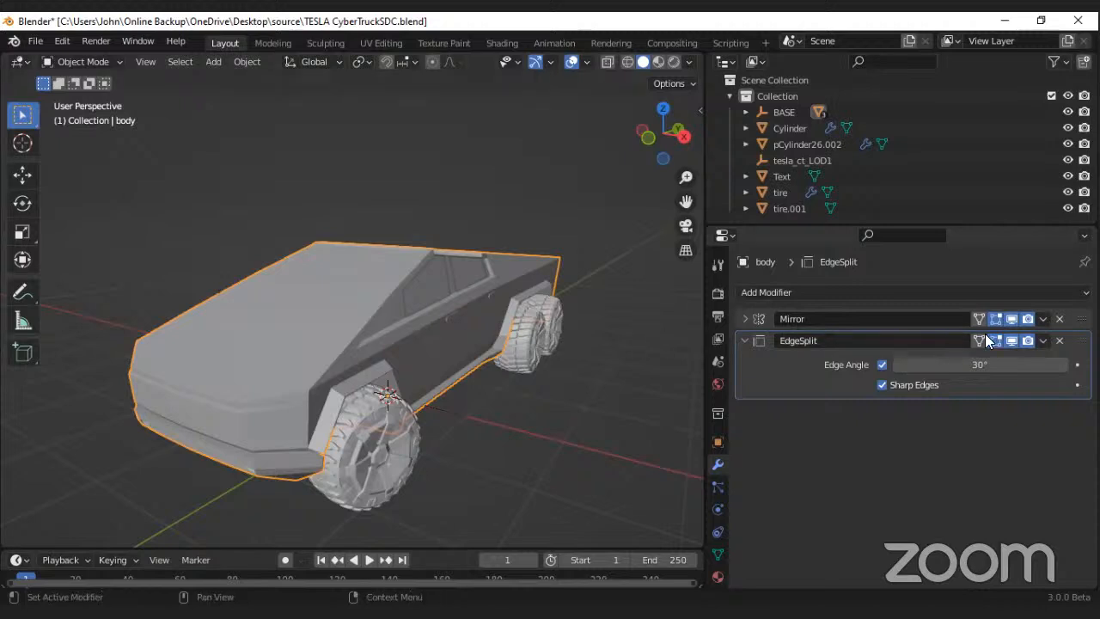
Step: Apply the Mirror modifier on the truck body, keeping its EdgeSplit modifier
left_click(1042, 320)
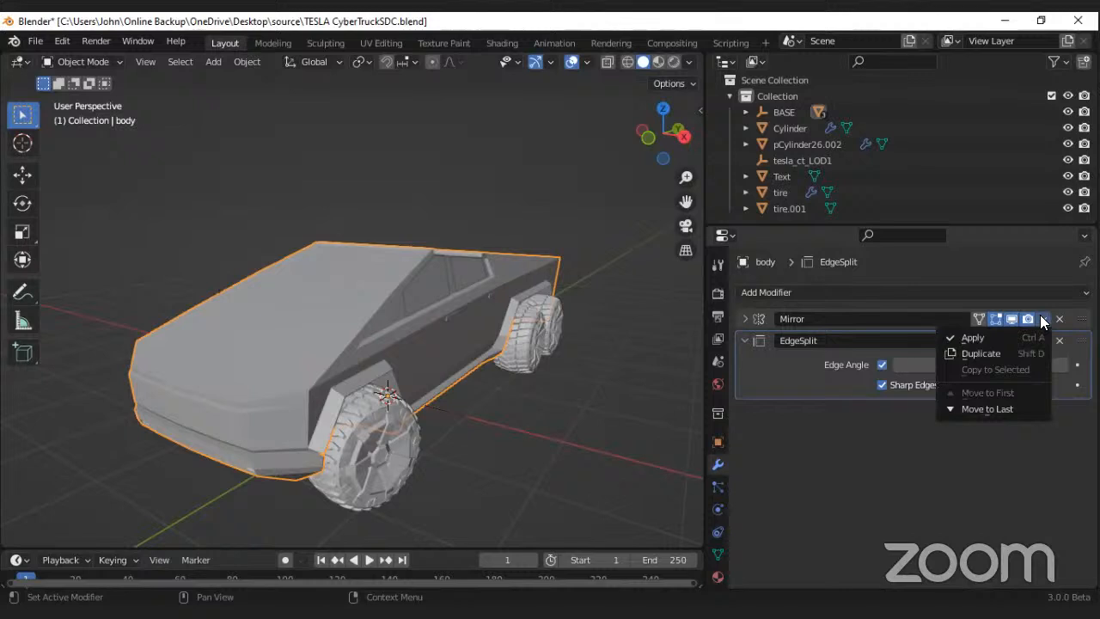
left_click(1042, 320)
left_click(1041, 320)
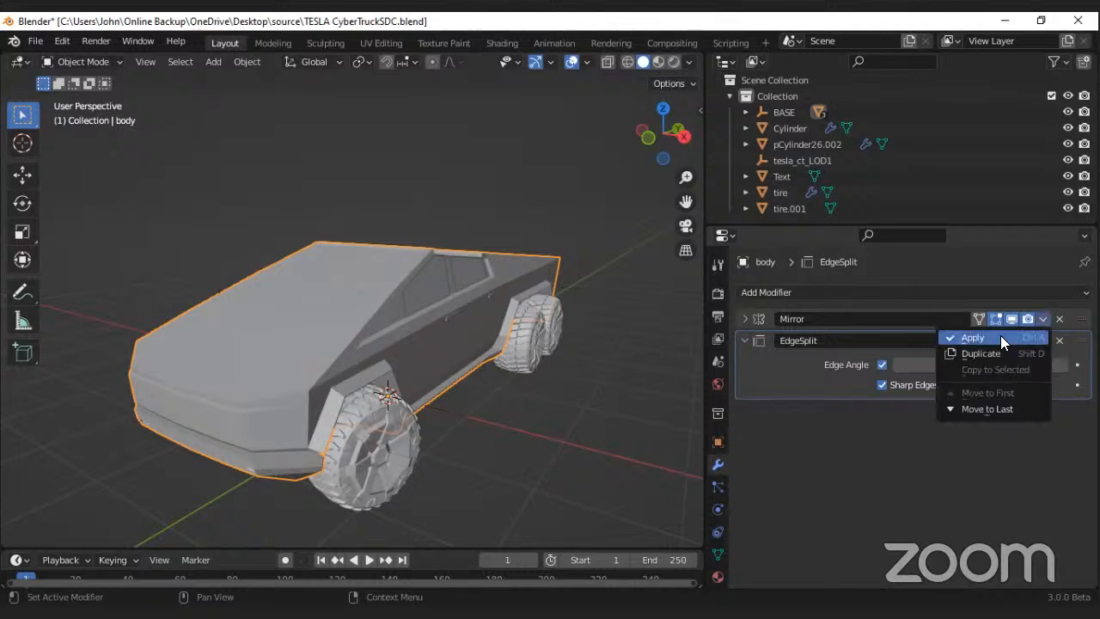
left_click(997, 337)
middle_click_drag(395, 334, 409, 330)
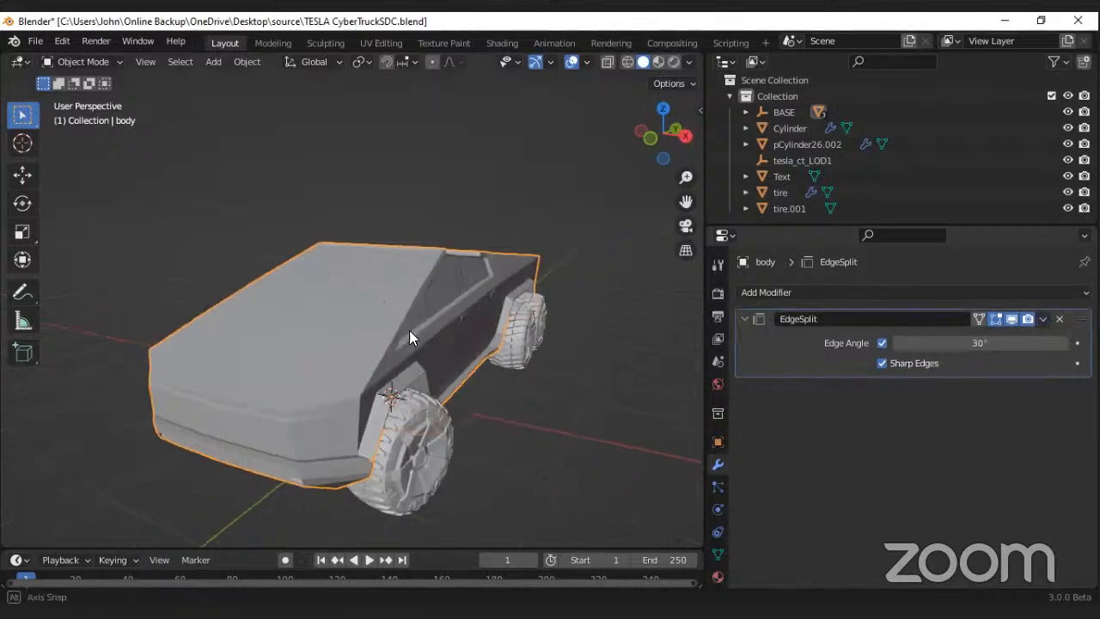
scroll(405, 328, "down", 3)
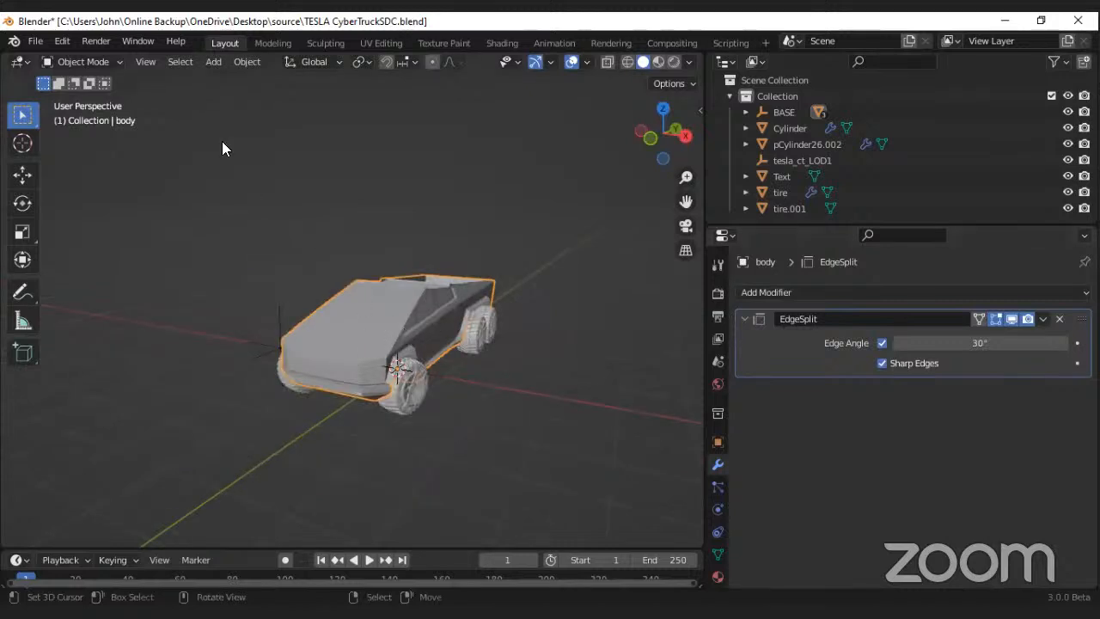
Step: Examine both halves of the body mesh in Edit Mode, and return the body to Object Mode
left_click(97, 65)
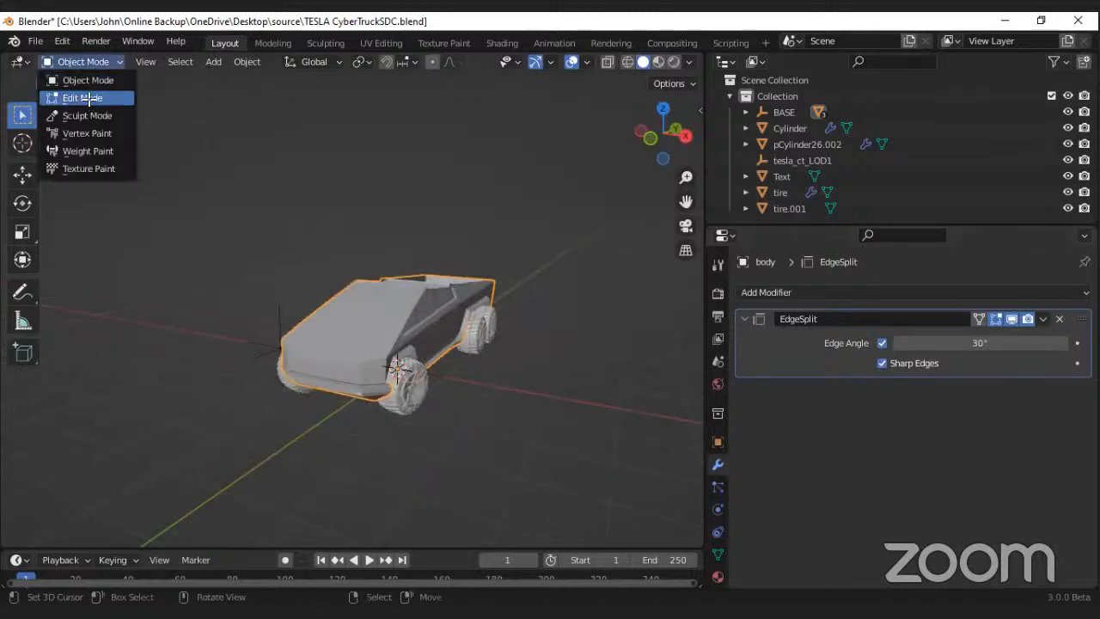
left_click(86, 98)
middle_click_drag(343, 278, 585, 305)
scroll(363, 284, "up", 3)
scroll(442, 303, "up", 5)
scroll(453, 295, "down", 3)
scroll(483, 316, "up", 3)
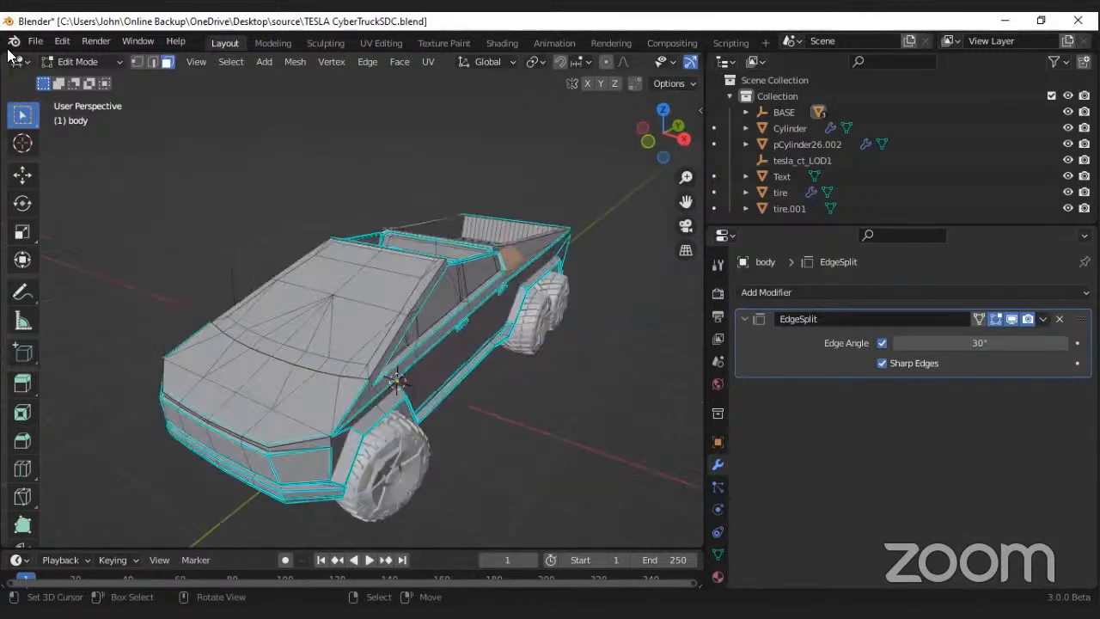
left_click(62, 60)
left_click(70, 79)
middle_click_drag(163, 155, 241, 222)
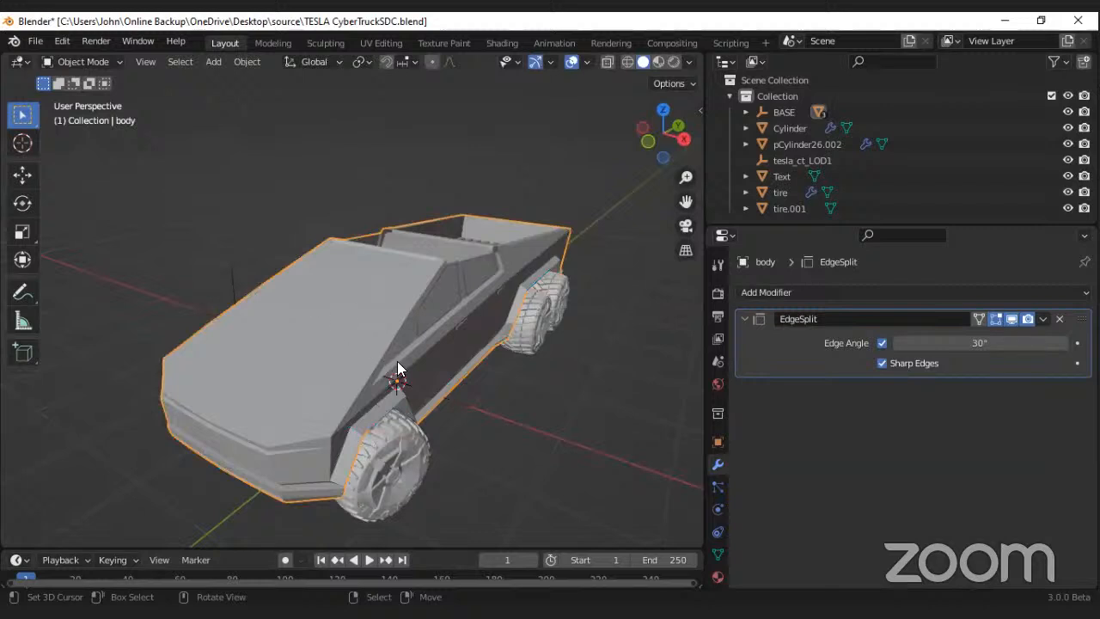
Step: Select the front tires and check them for modifiers from both sides of the truck
middle_click_drag(398, 368, 223, 361)
left_click(332, 359)
scroll(290, 363, "up", 6)
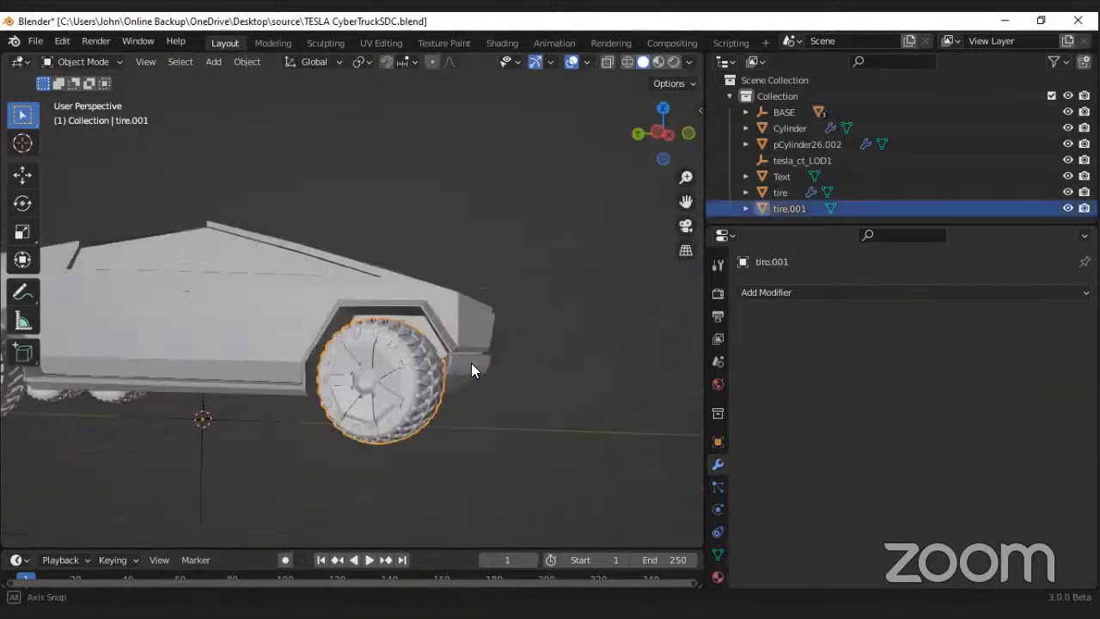
scroll(385, 370, "down", 4)
middle_click_drag(373, 379, 447, 381)
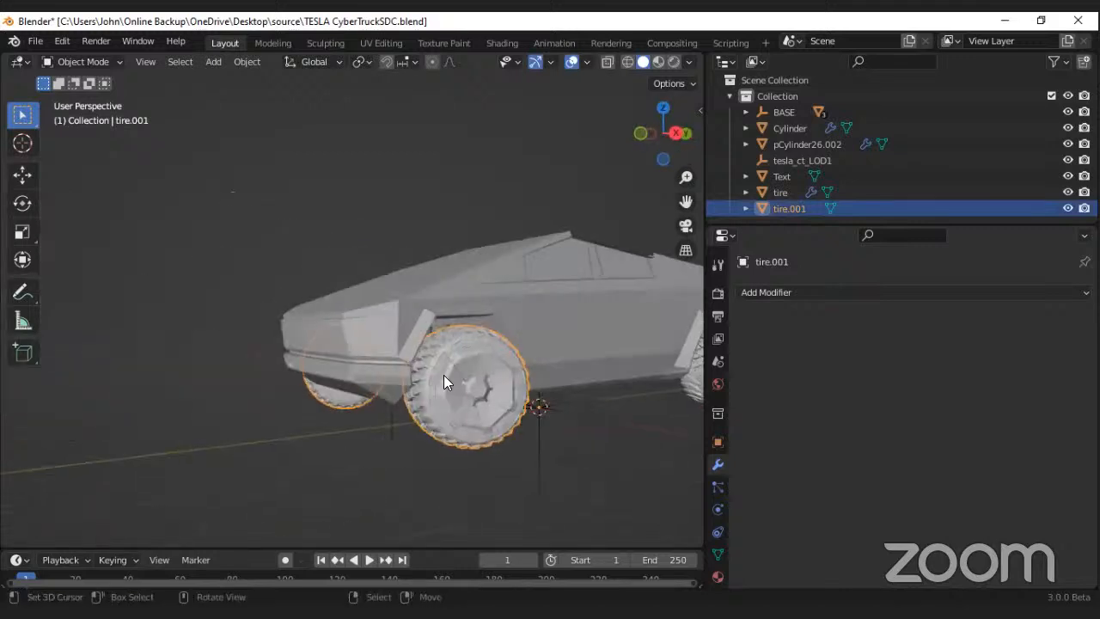
Step: Select the Cylinder axles and examine them from underneath the truck
left_click(411, 378)
scroll(433, 373, "down", 5)
scroll(472, 364, "up", 2)
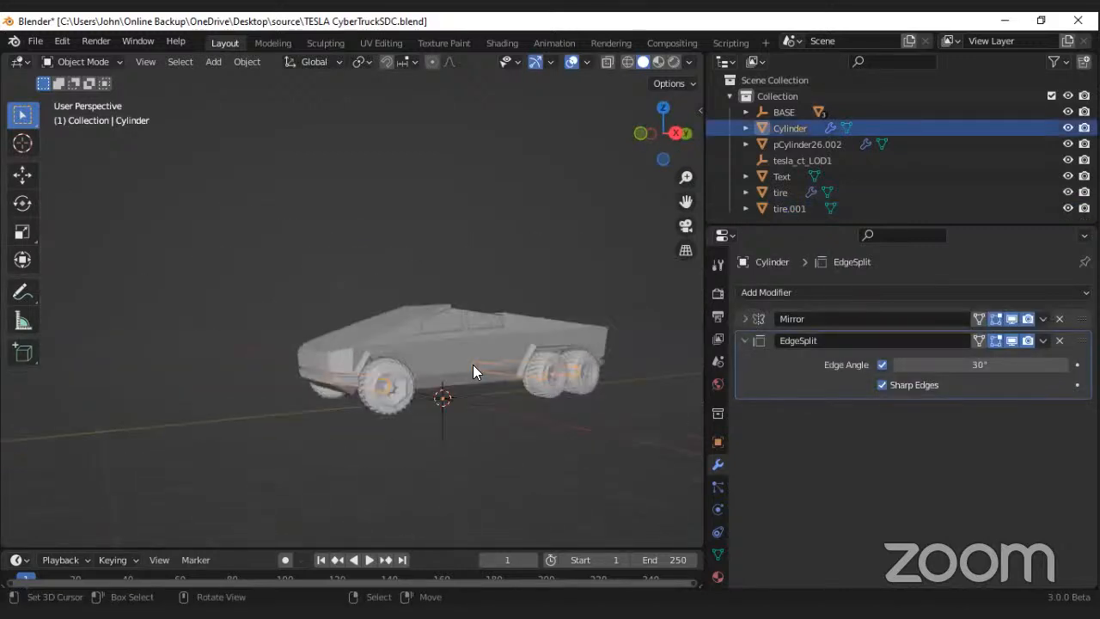
middle_click_drag(460, 362, 514, 349)
middle_click_drag(525, 307, 526, 285)
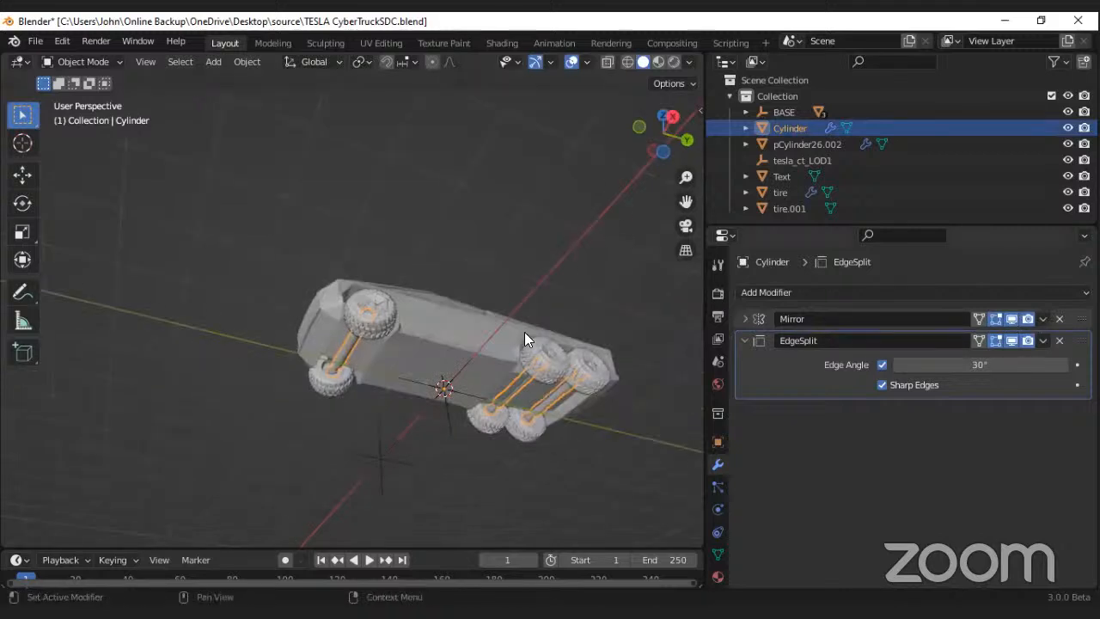
scroll(335, 352, "up", 3)
middle_click_drag(355, 336, 385, 359)
scroll(385, 359, "down", 4)
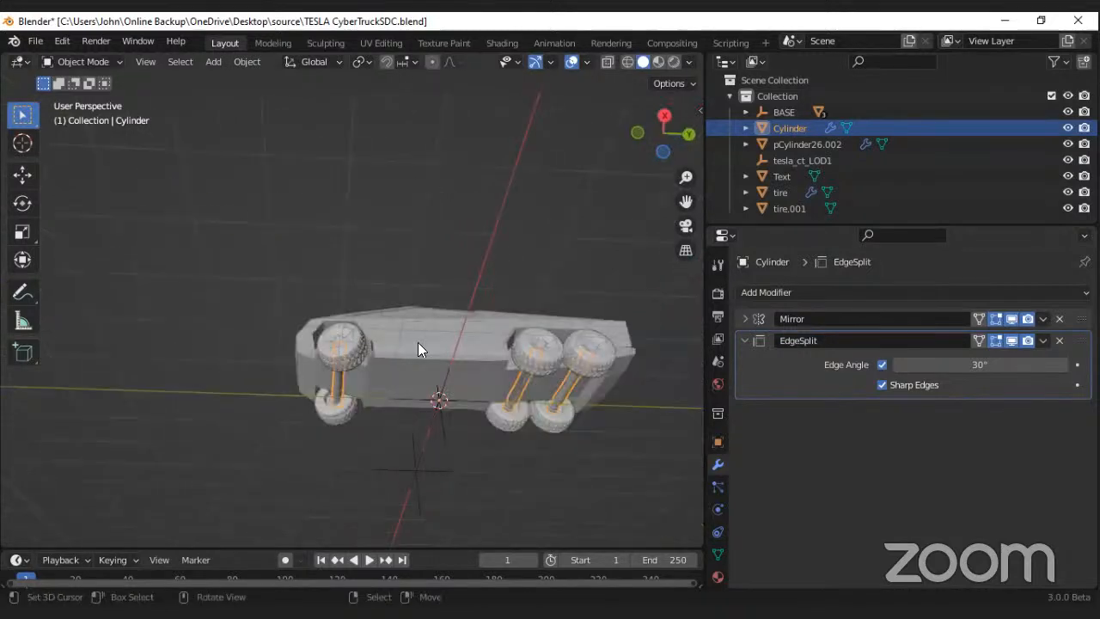
middle_click_drag(429, 316, 402, 301)
scroll(403, 301, "up", 3)
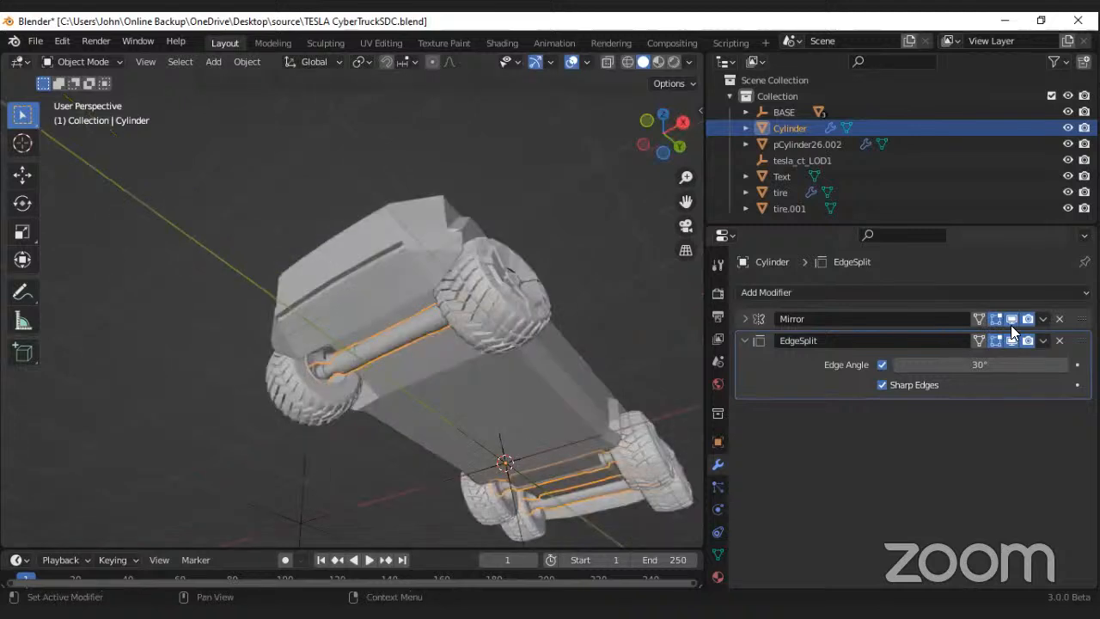
Step: Switch the axles' Mirror modifier off and on in the viewport repeatedly to compare the half and full axles
left_click(1012, 318)
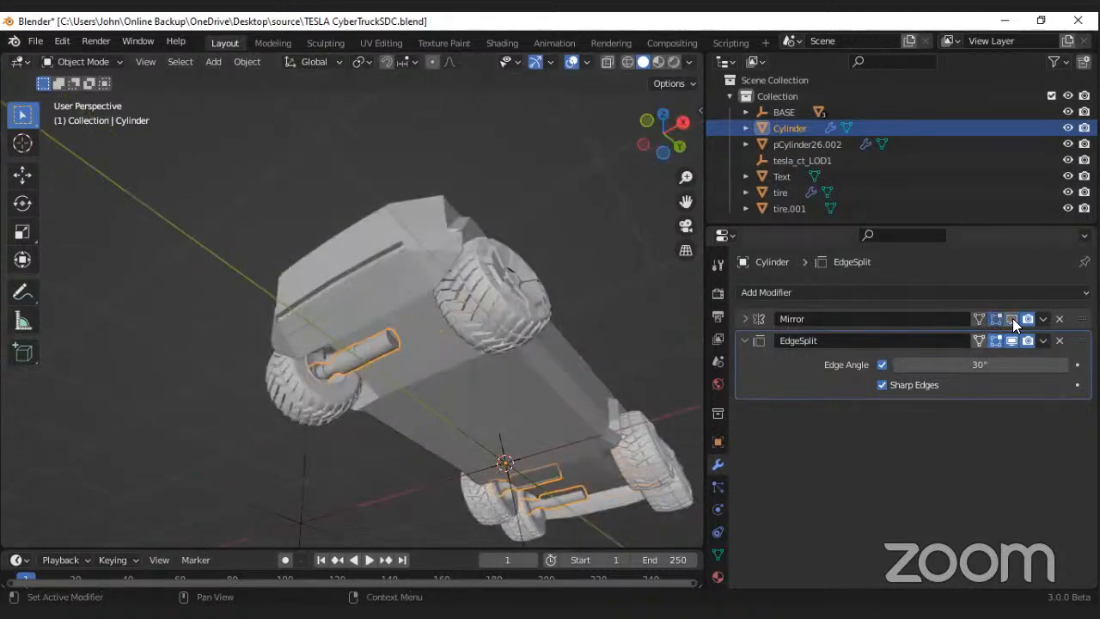
left_click(1013, 318)
left_click(1012, 318)
left_click(1012, 318)
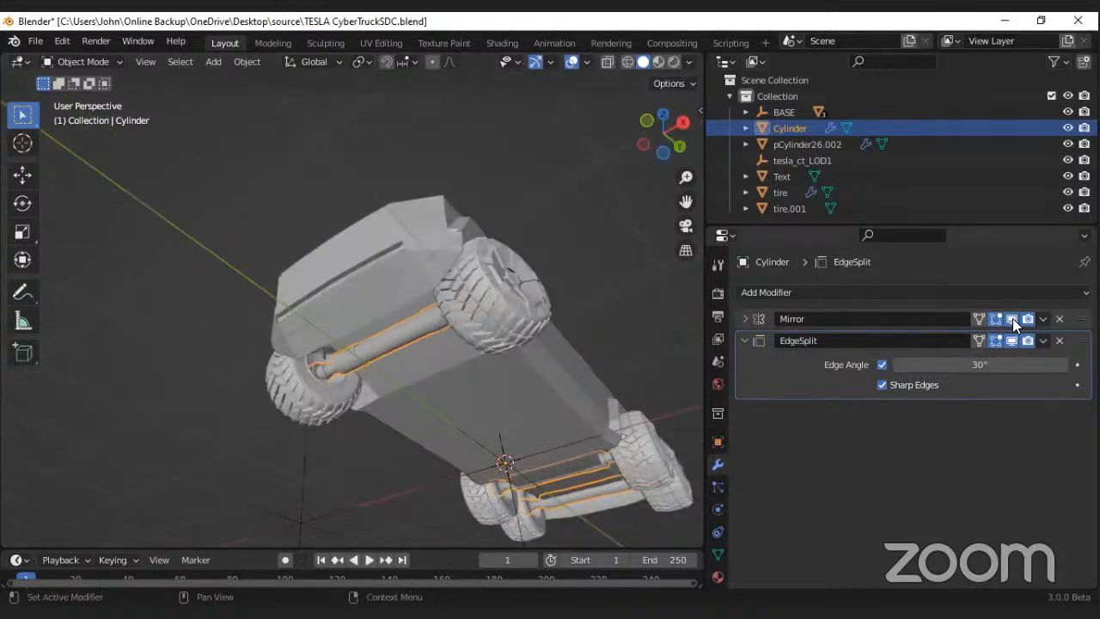
left_click(1013, 318)
left_click(1013, 318)
left_click(1012, 318)
left_click(1012, 318)
Step: Apply the Mirror modifier on the axles and check their mesh in Edit Mode, returning to Object Mode
left_click(1042, 319)
left_click(1015, 335)
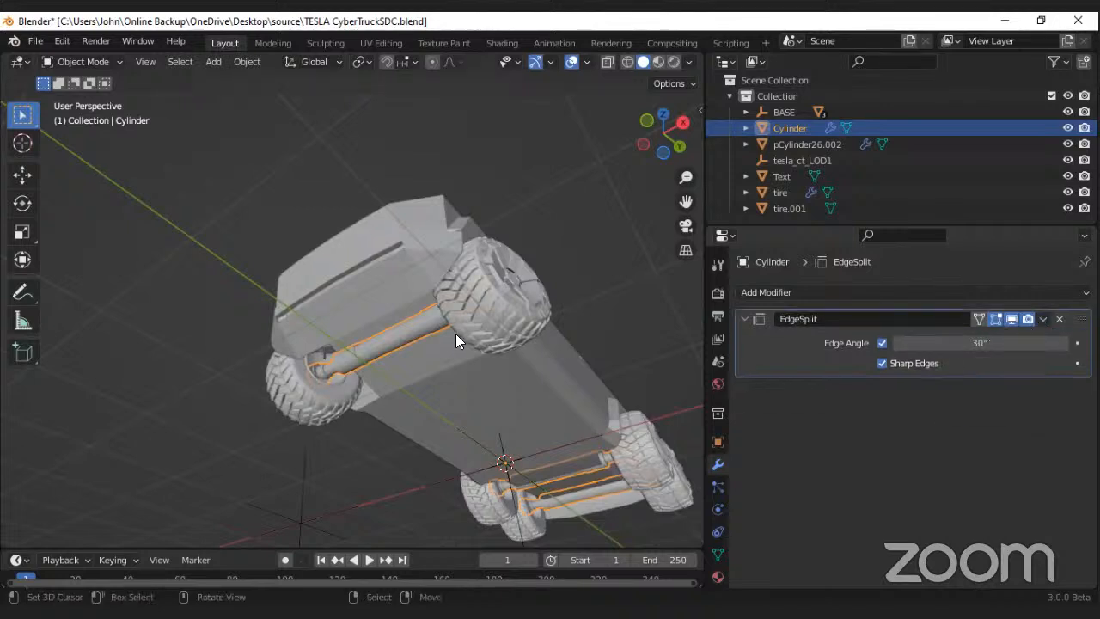
key("Tab")
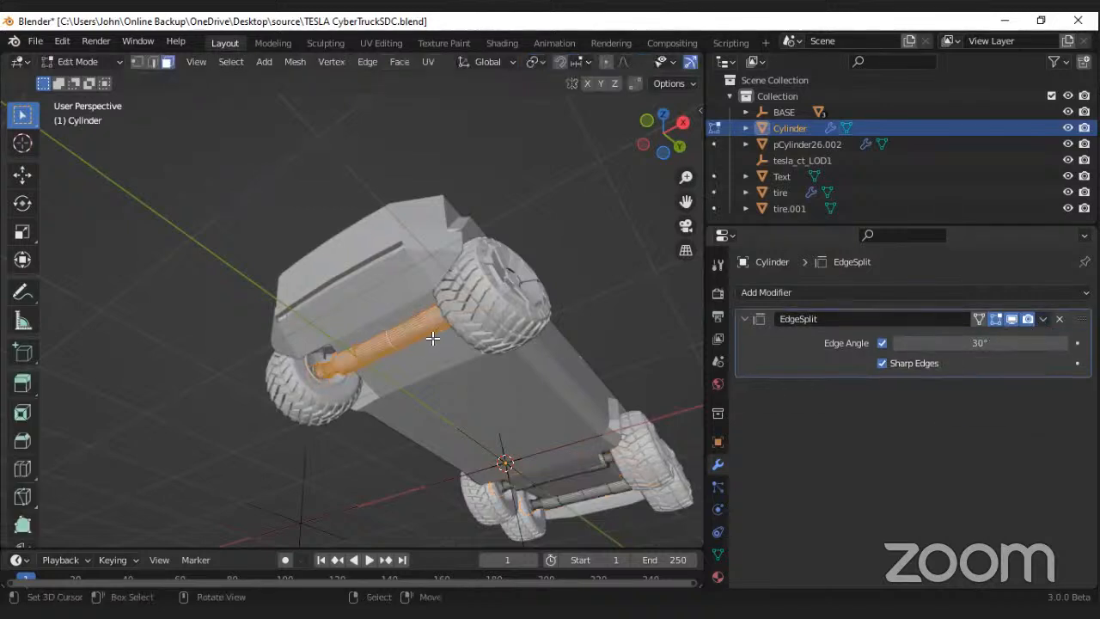
middle_click_drag(432, 339, 383, 330)
middle_click_drag(268, 331, 297, 319)
key("Tab")
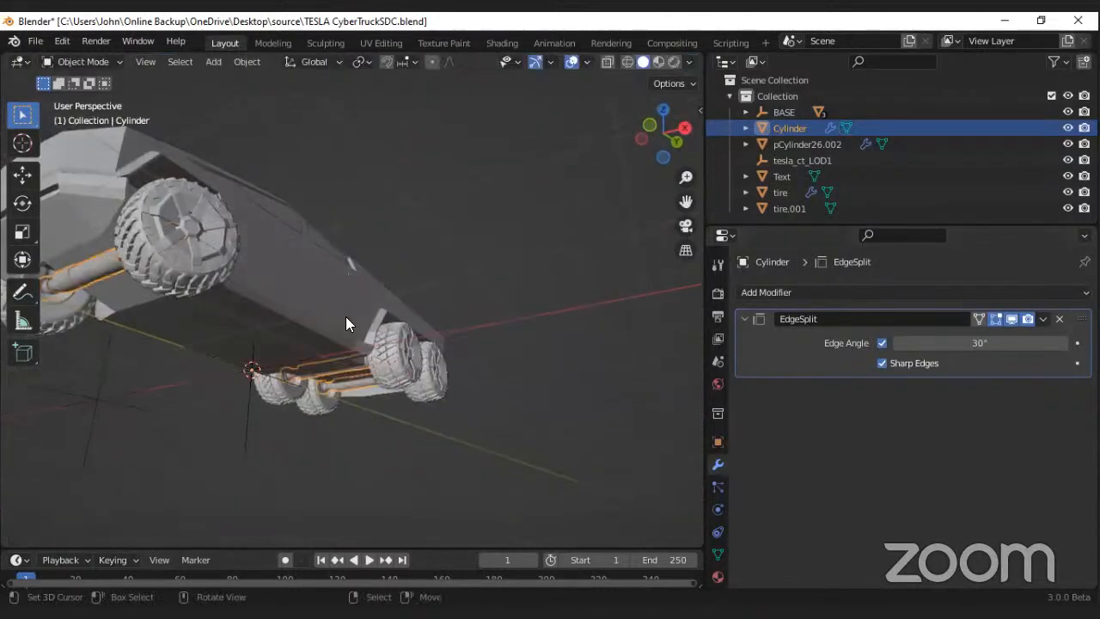
Step: Select the rear tires and collapse the settings of their Mirror modifier
scroll(327, 312, "down", 7)
scroll(325, 311, "up", 7)
middle_click_drag(421, 273, 411, 309)
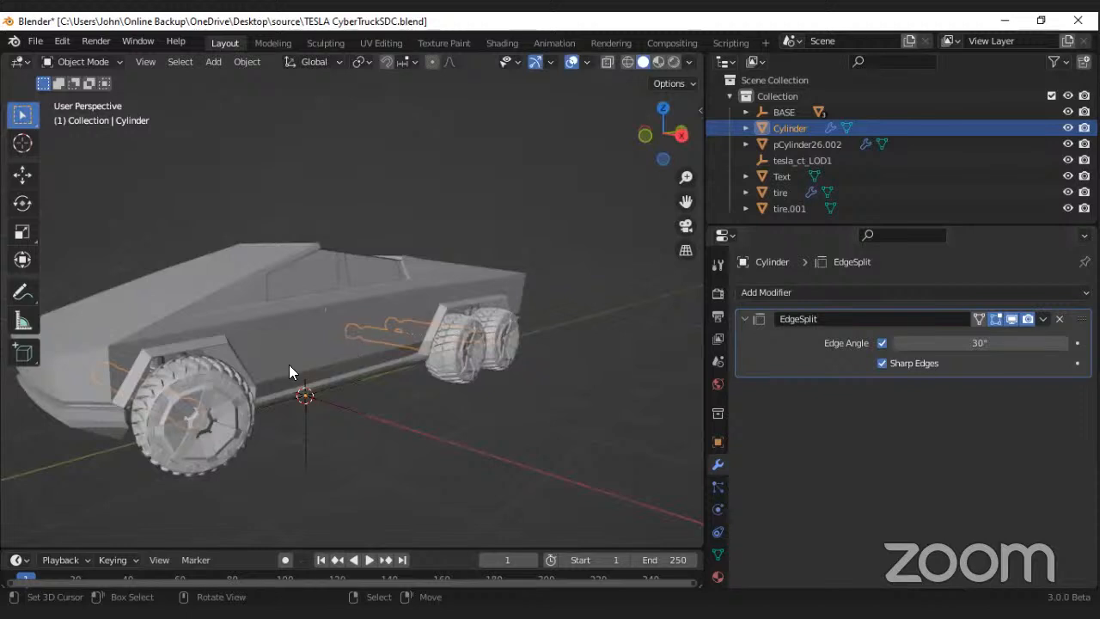
mouse_move(289, 371)
middle_mouse_down()
mouse_move(357, 375)
mouse_move(395, 419)
mouse_move(288, 368)
middle_mouse_up()
left_click(392, 411)
middle_click_drag(683, 344, 741, 323)
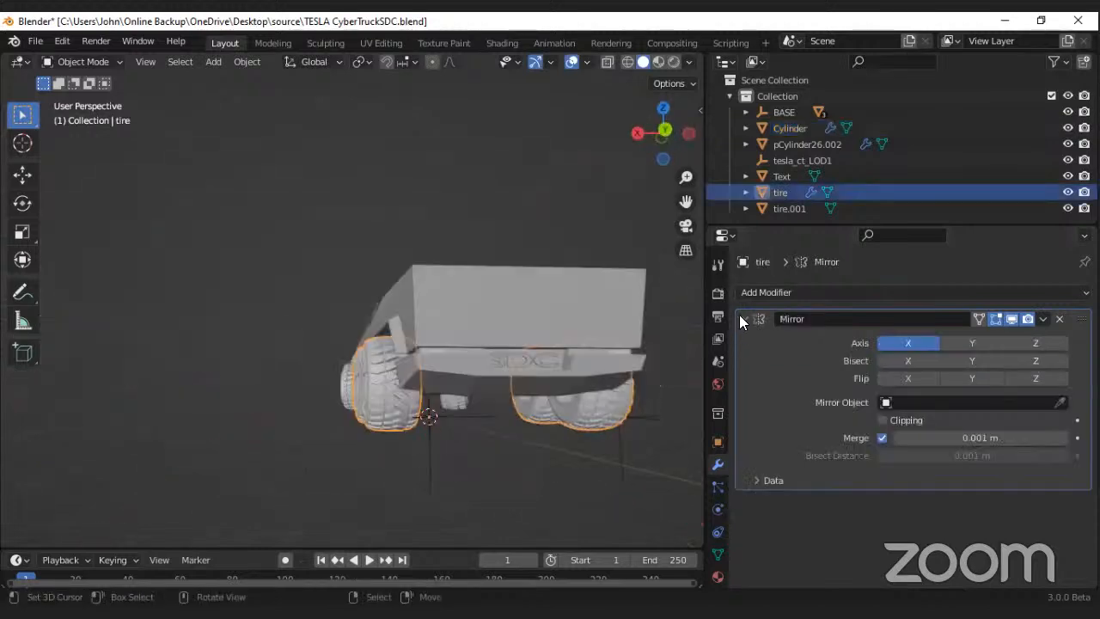
left_click(744, 319)
Step: Select the front tires again and view the pair from the side and front
middle_click_drag(401, 393, 154, 390)
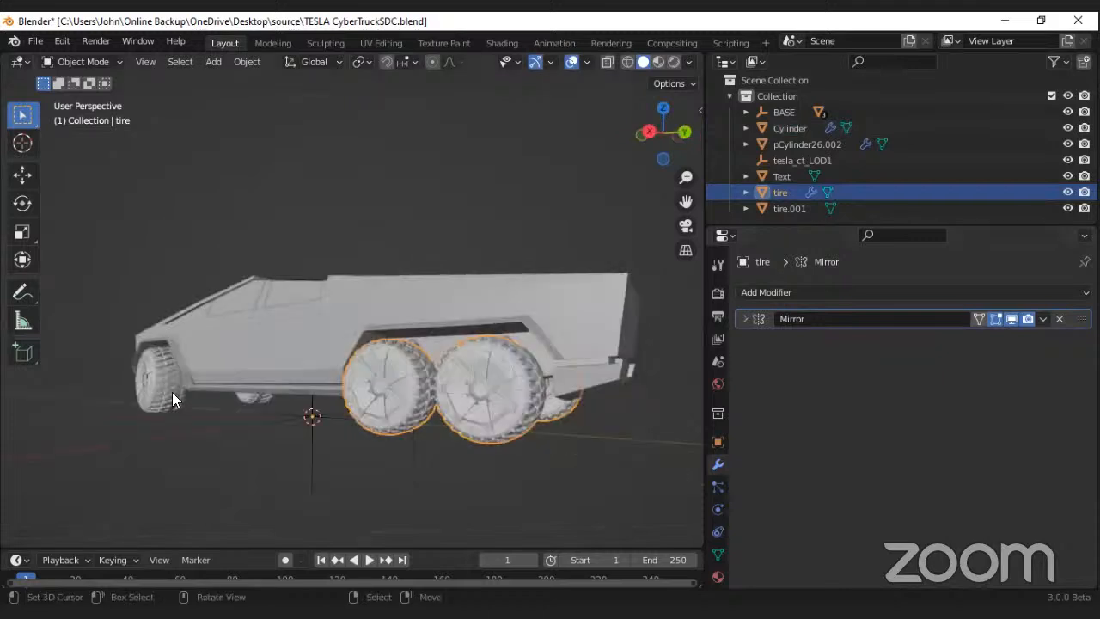
left_click(280, 400)
middle_click_drag(285, 356, 346, 404)
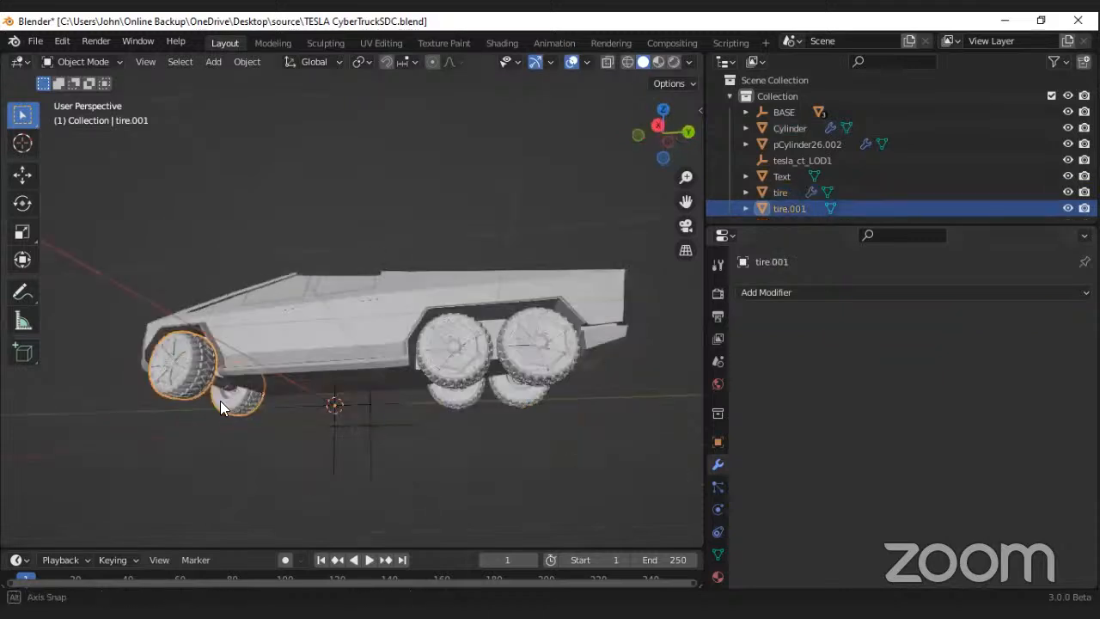
middle_click_drag(220, 401, 188, 398)
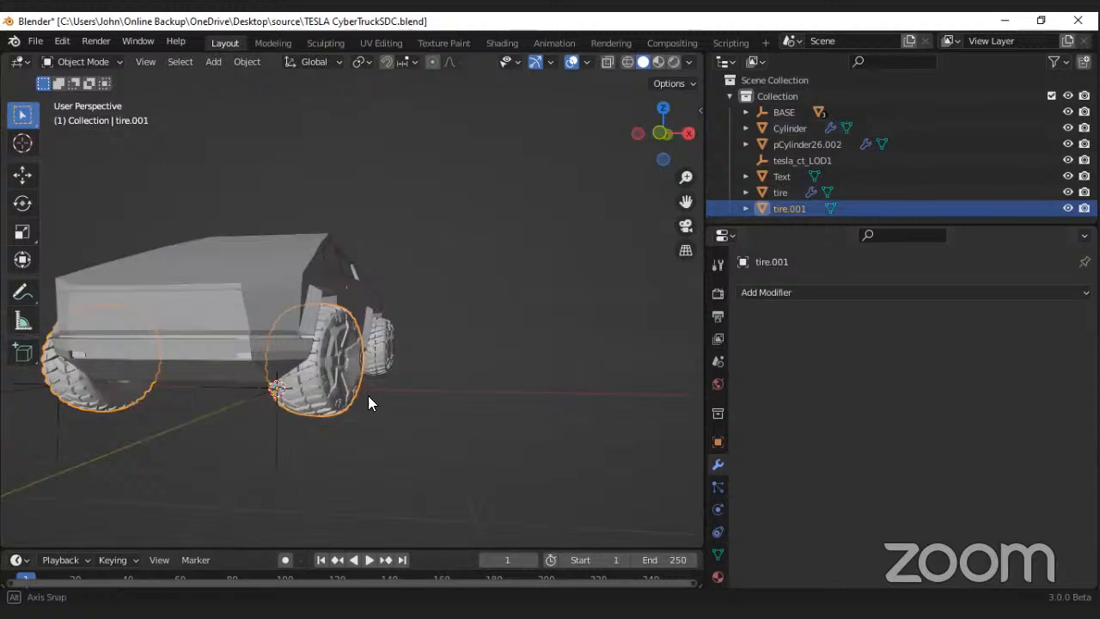
middle_click_drag(368, 395, 327, 361)
Step: Select the rear tires, hide their Mirror modifier in the viewport, and undo the change
left_click(320, 374)
scroll(319, 375, "up", 4)
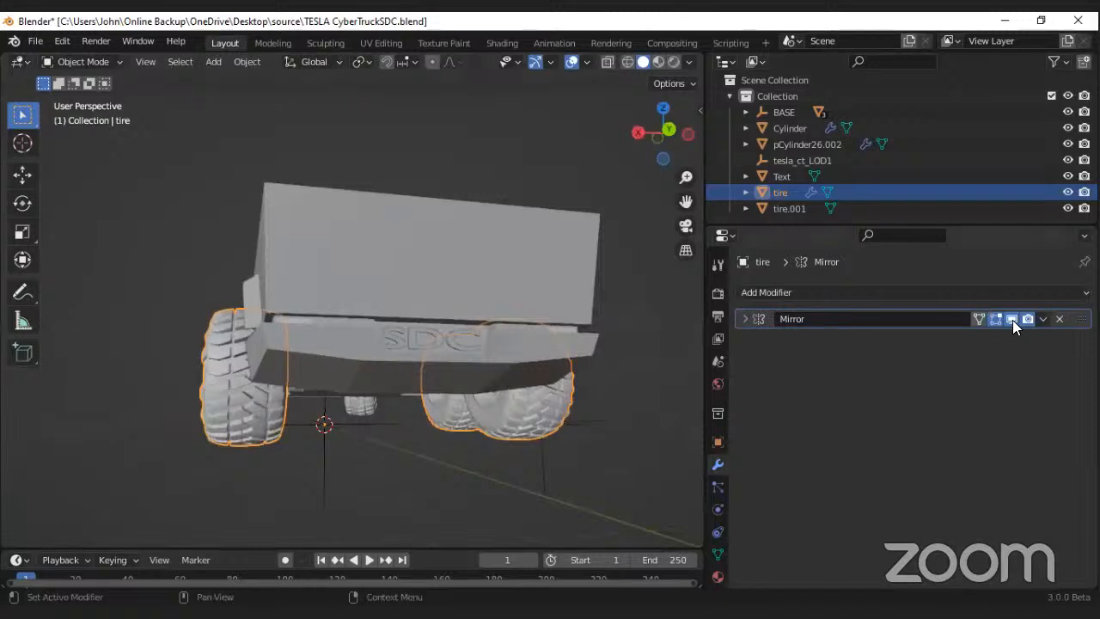
left_click(1013, 320)
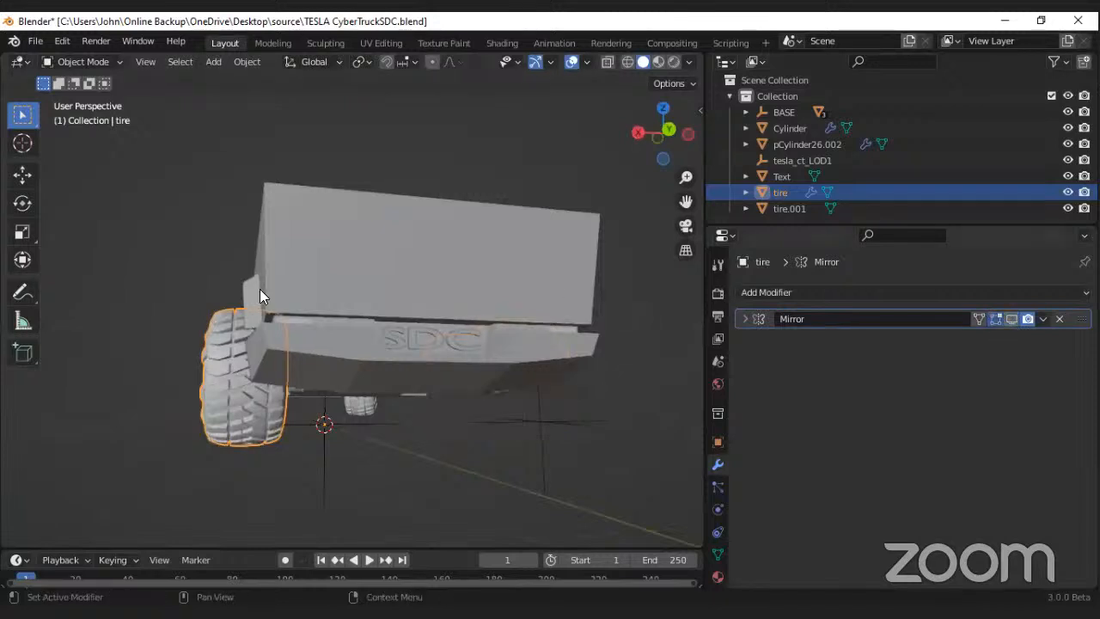
key("ctrl+z")
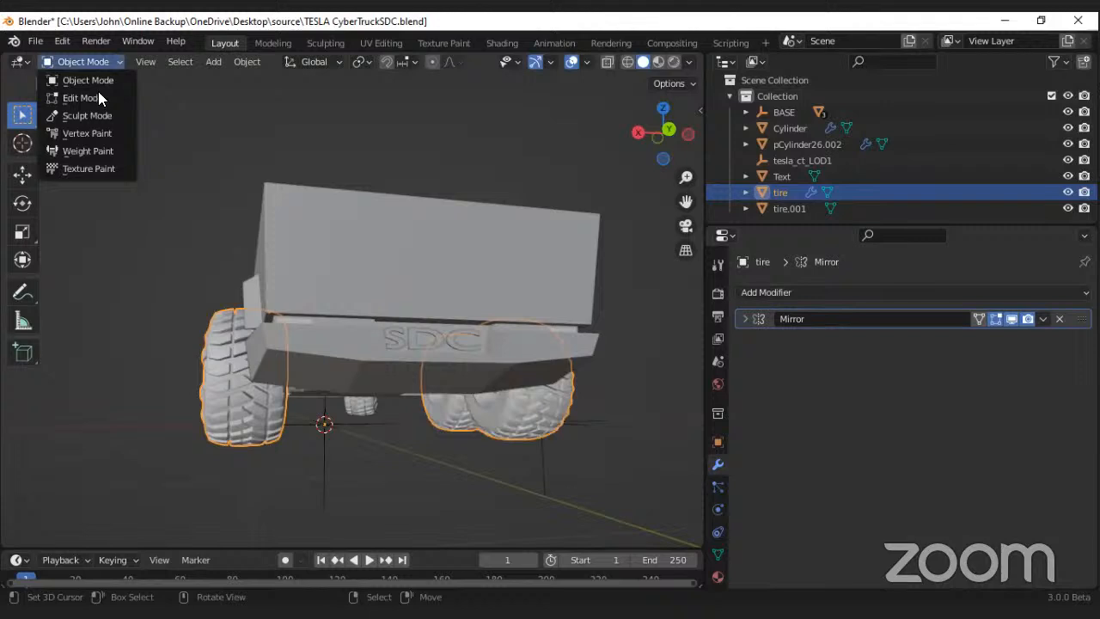
Step: Check the editable side of the rear tires in Edit Mode, and return to Object Mode
left_click(86, 98)
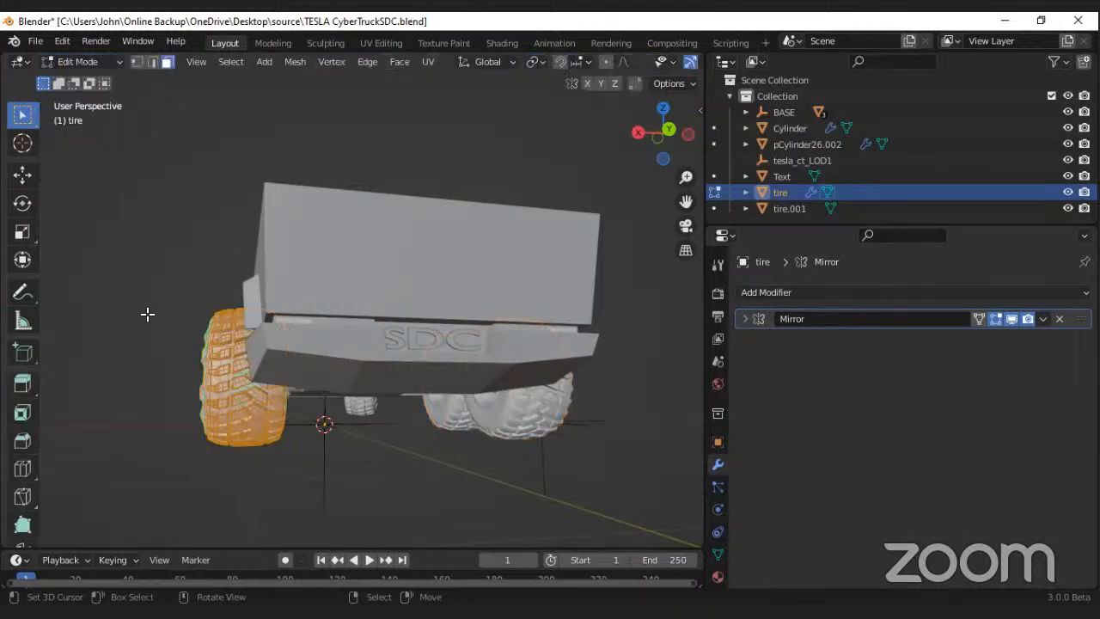
middle_click_drag(275, 307, 460, 404)
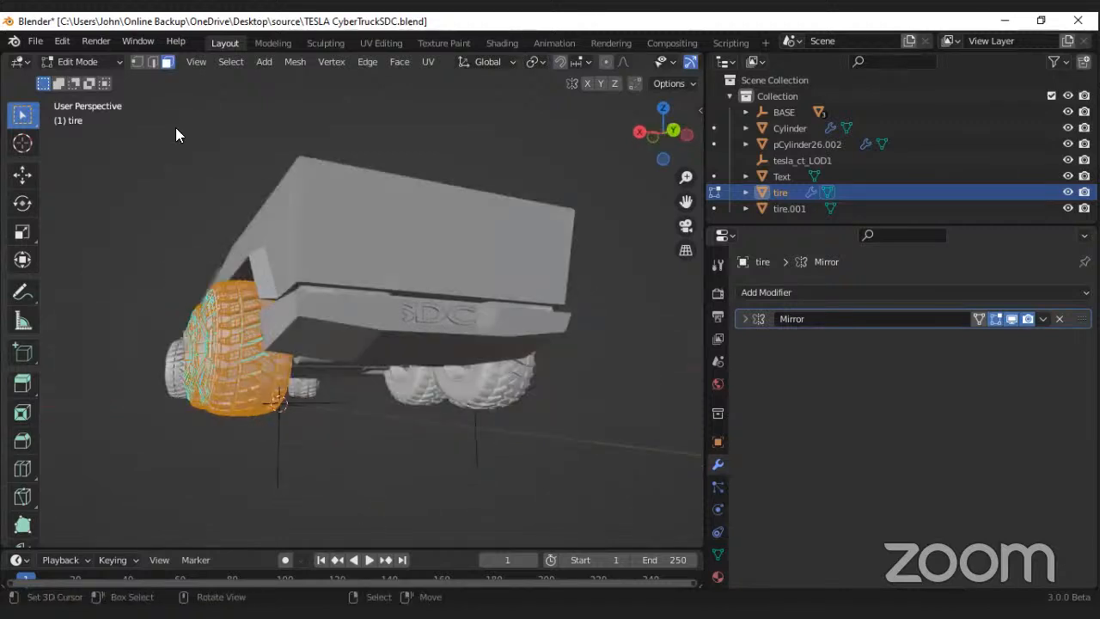
key("Tab")
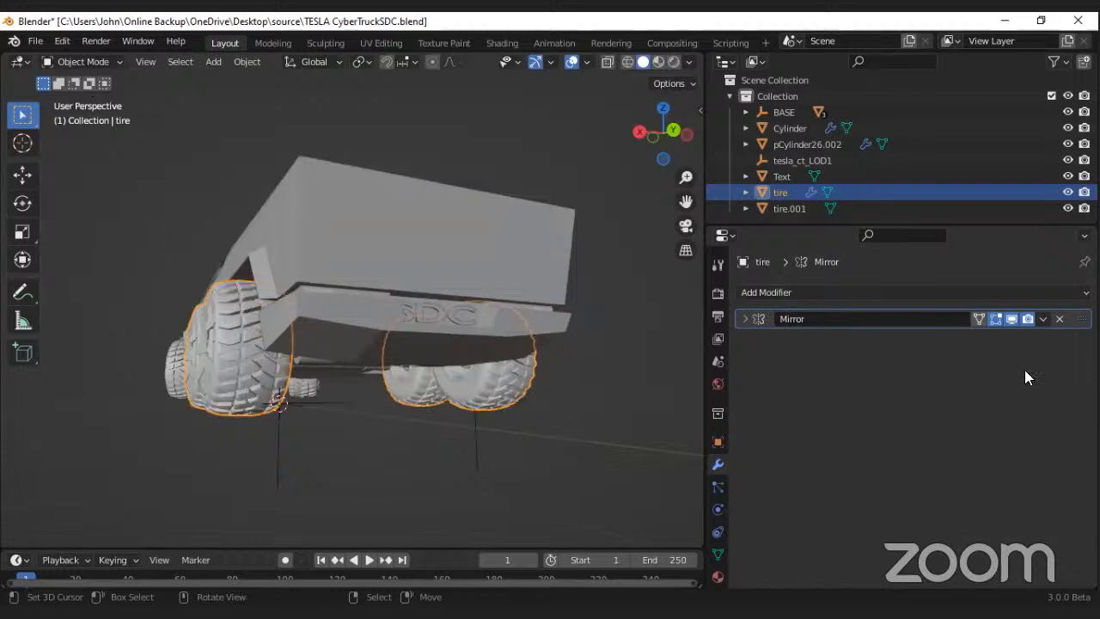
Step: Apply the Mirror modifier on the rear tires and examine both sides of the mesh in Edit Mode
left_click(1042, 318)
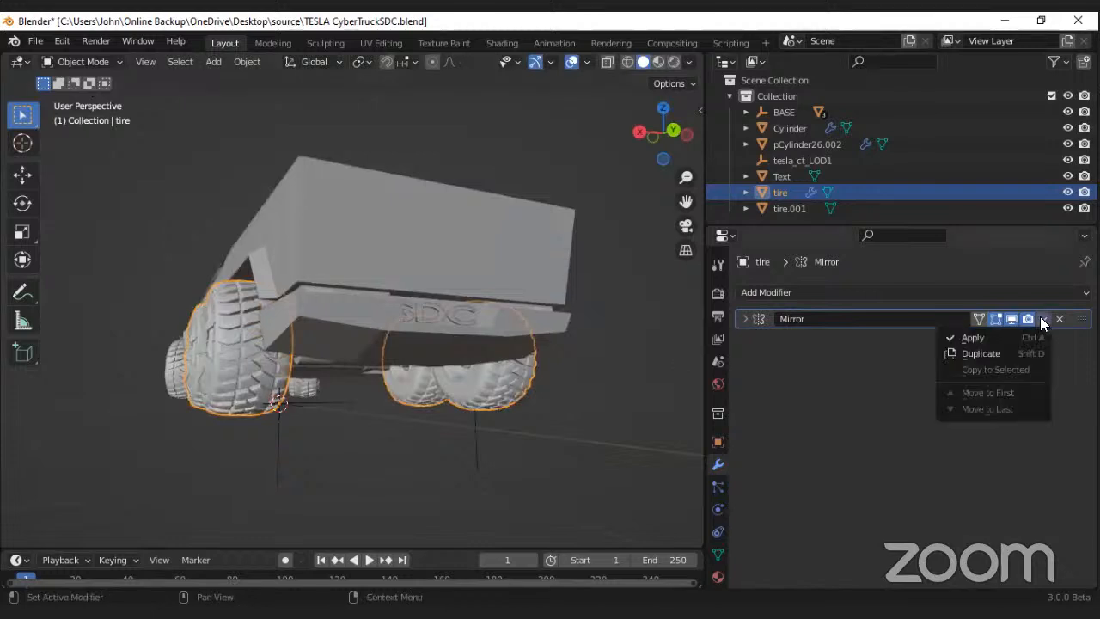
left_click(972, 338)
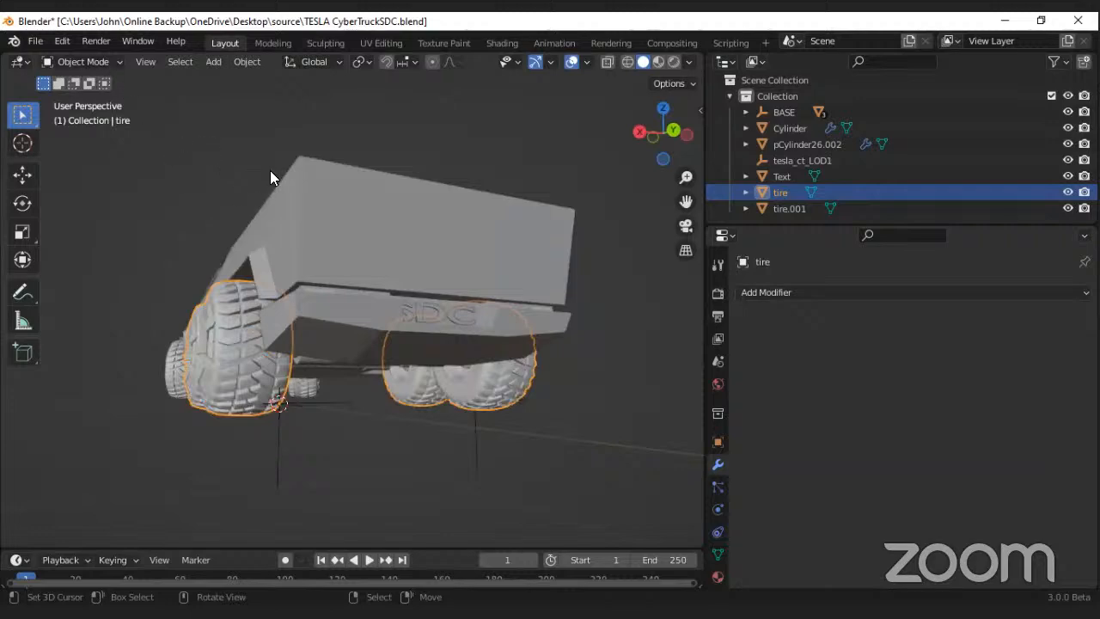
key("Tab")
middle_click_drag(343, 288, 376, 287)
scroll(375, 287, "down", 7)
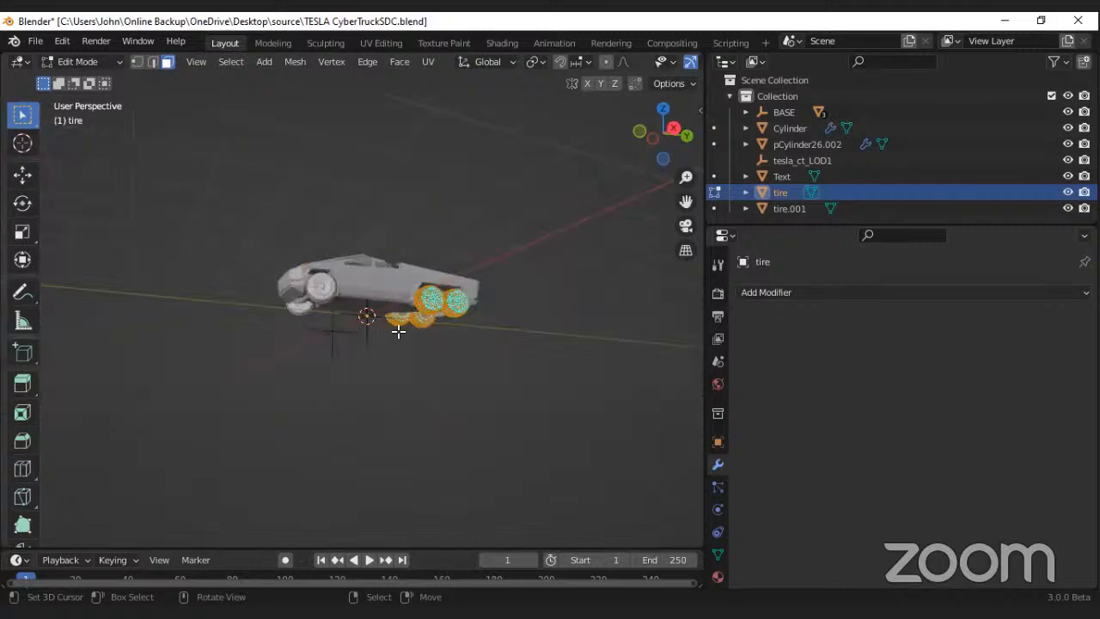
Step: Return the rear tires to Object Mode and save the file
scroll(361, 300, "up", 5)
middle_click_drag(398, 329, 425, 298)
key("Tab")
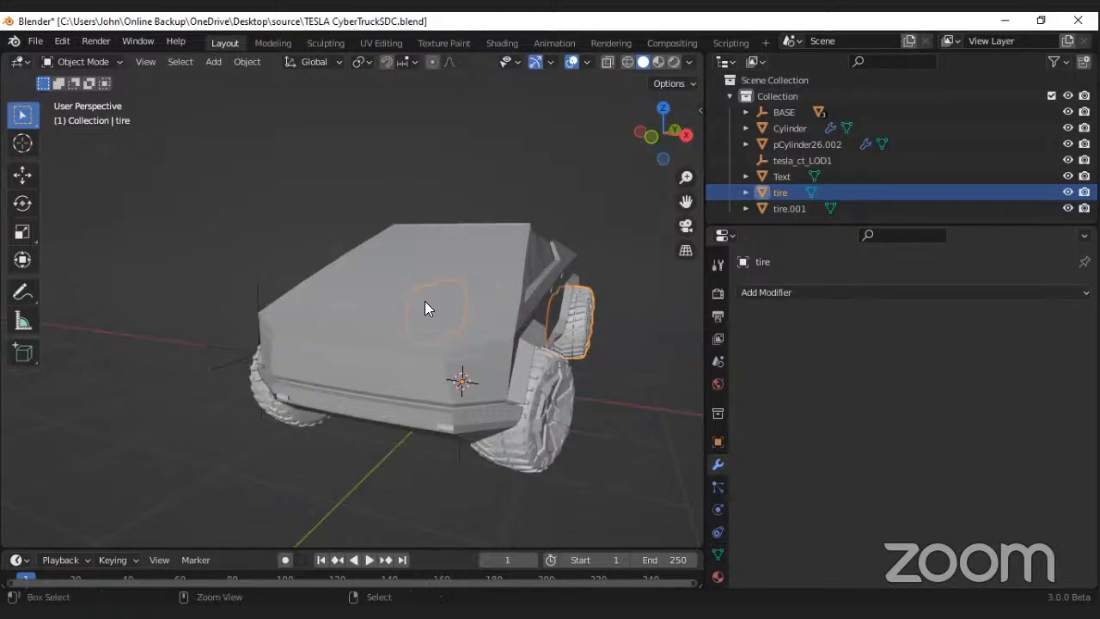
key("ctrl+s")
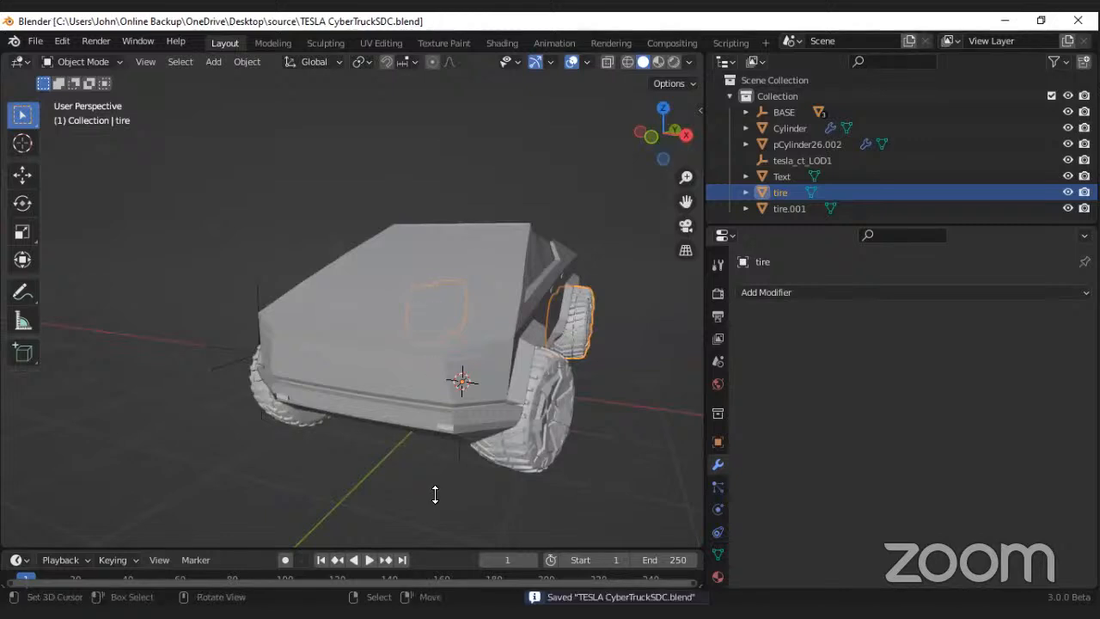
Step: Examine the truck's cabin, bed and tires from several sides and from the front orthographic view
middle_click_drag(413, 360, 324, 331)
scroll(336, 325, "up", 5)
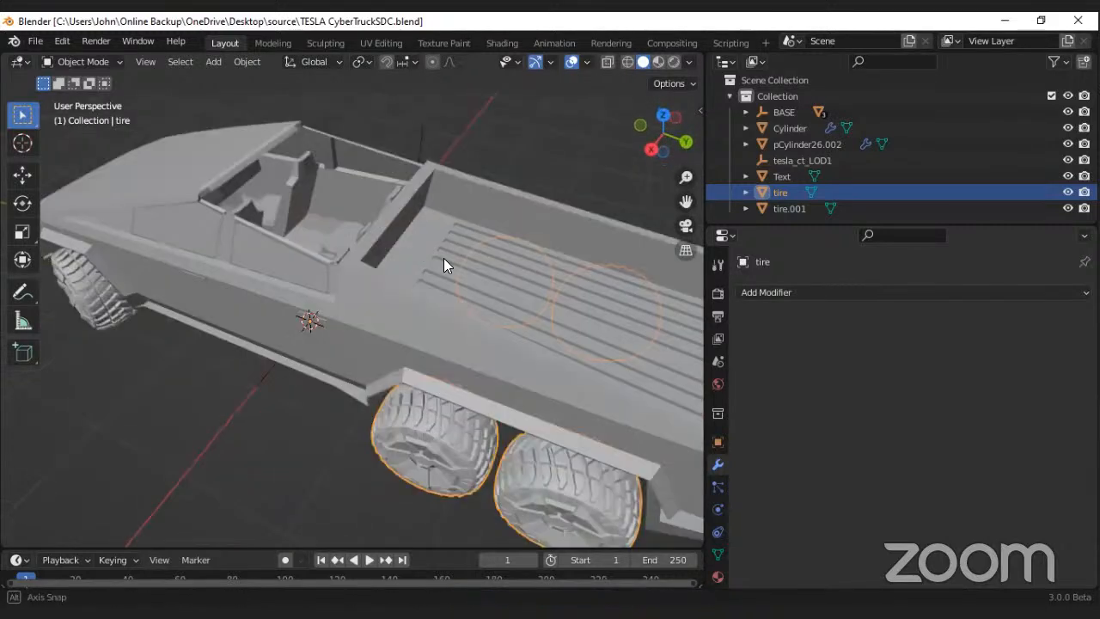
middle_click_drag(444, 258, 375, 353)
scroll(404, 305, "down", 6)
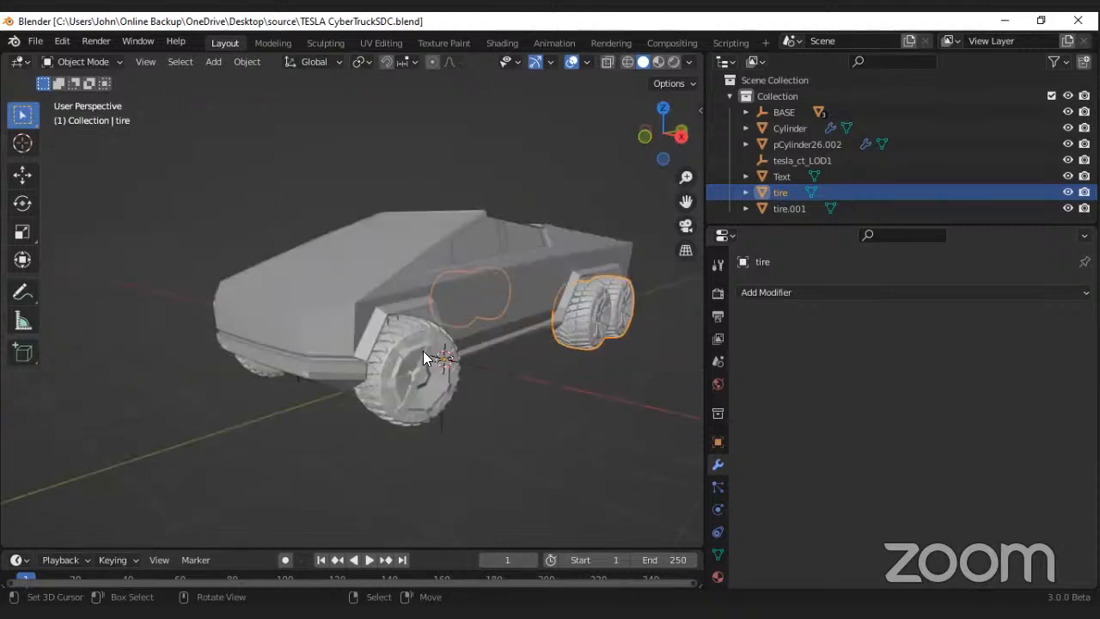
key("KP_1")
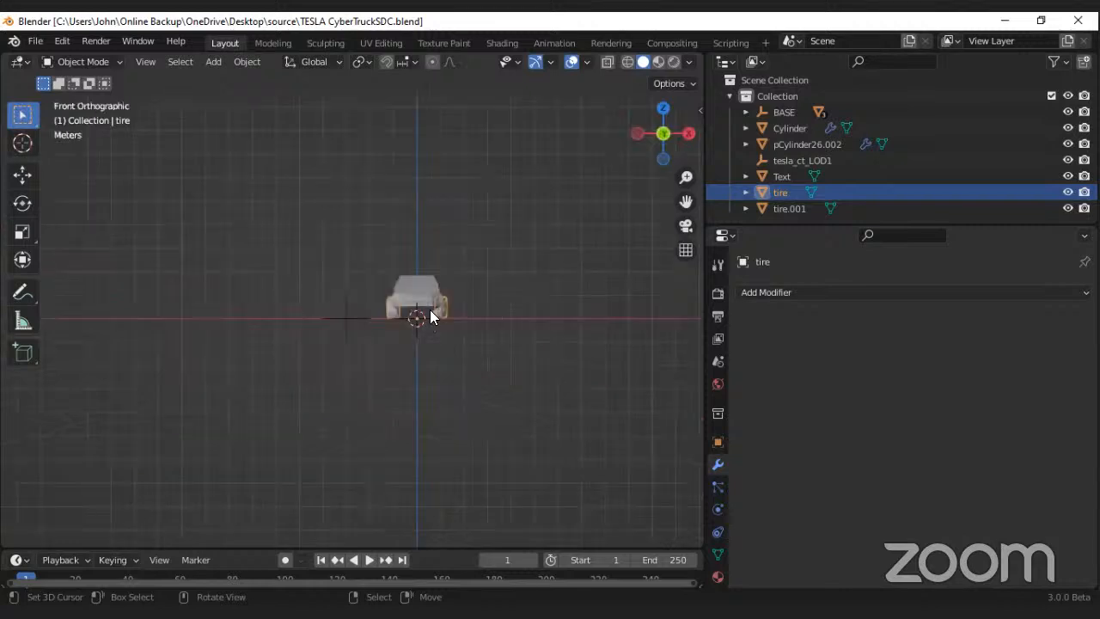
scroll(430, 311, "up", 2)
key("KP_Decimal")
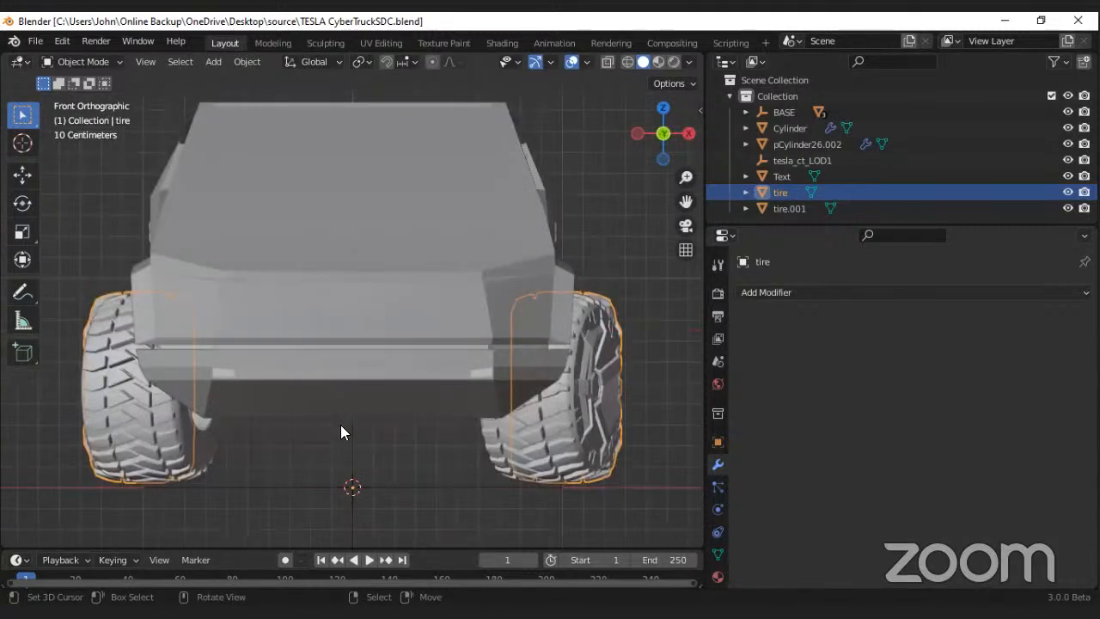
scroll(339, 292, "down", 1)
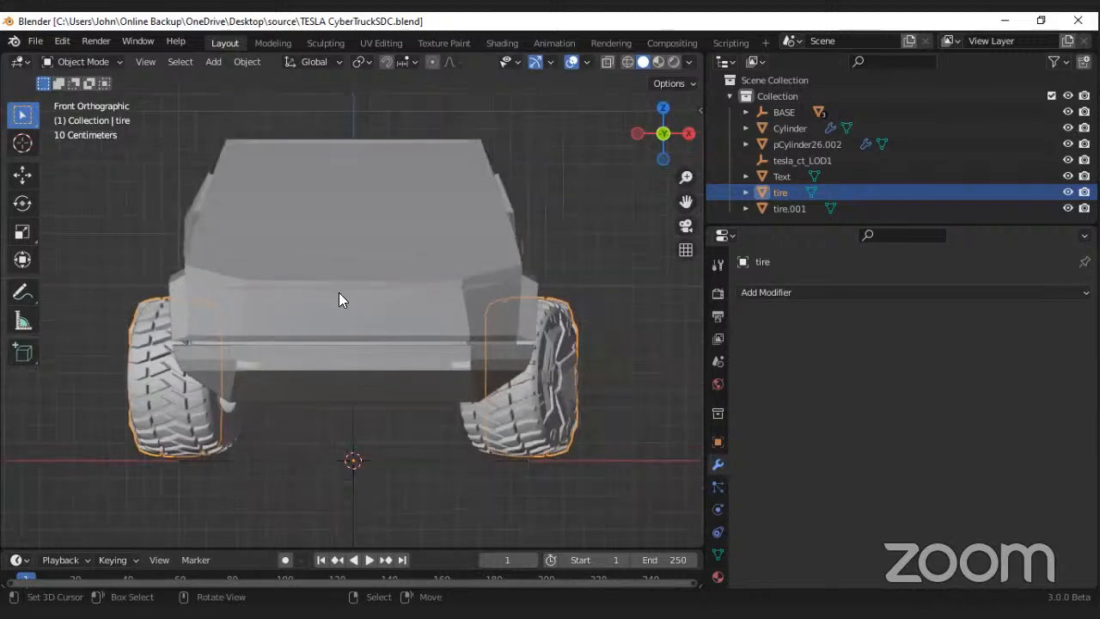
Step: Hide the truck body, the SDC text and the steering and seat object to expose the axle and tires
left_click(337, 293)
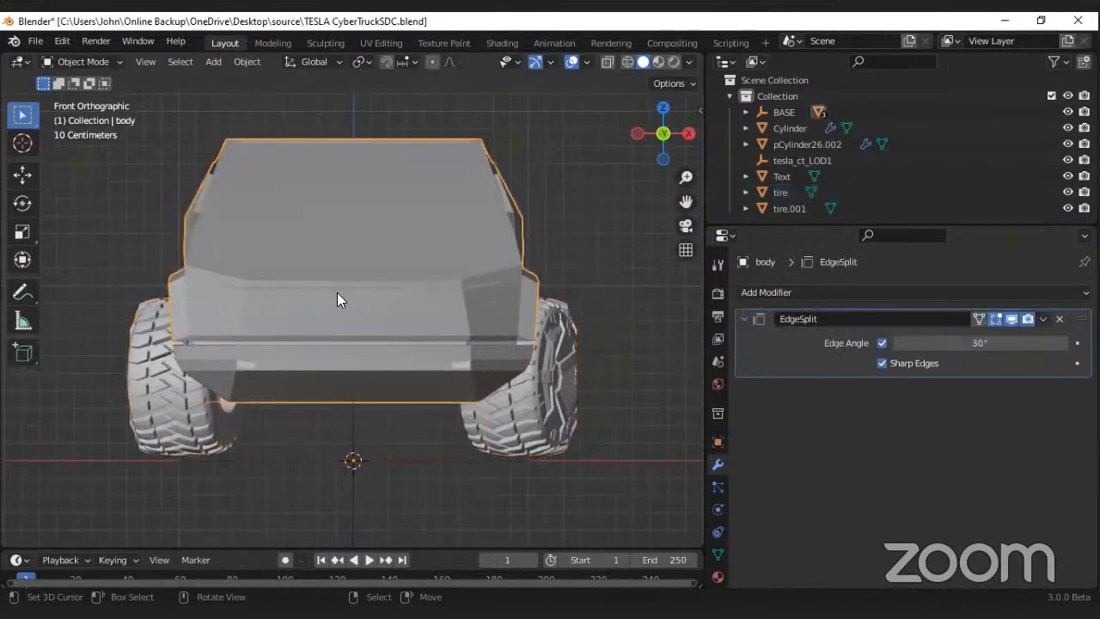
key("h")
left_click(364, 342)
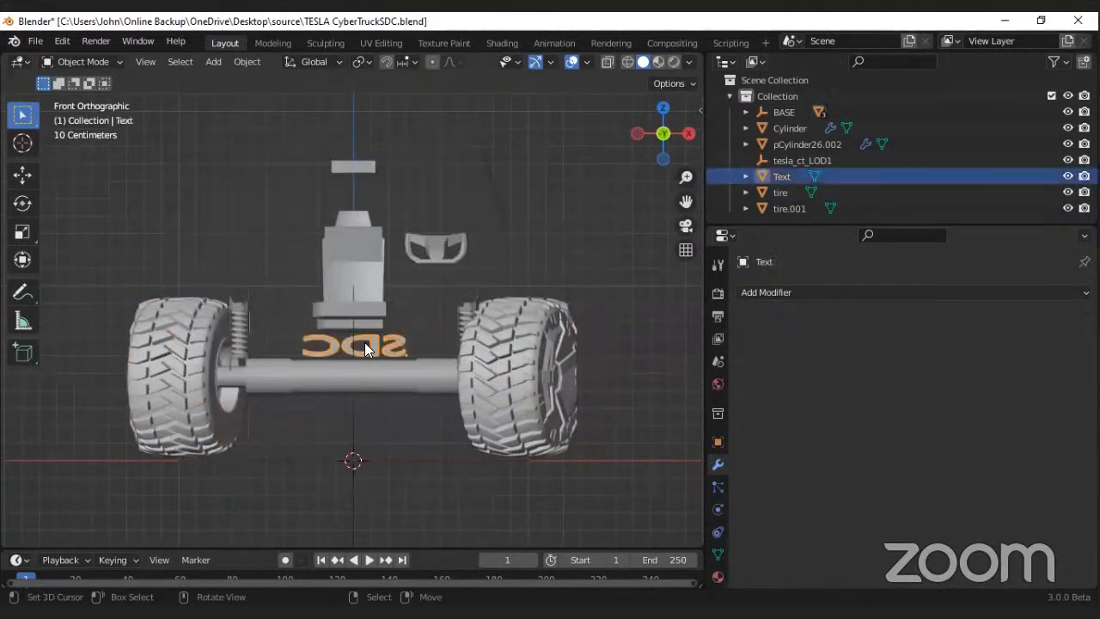
key("h")
left_click(364, 284)
key("h")
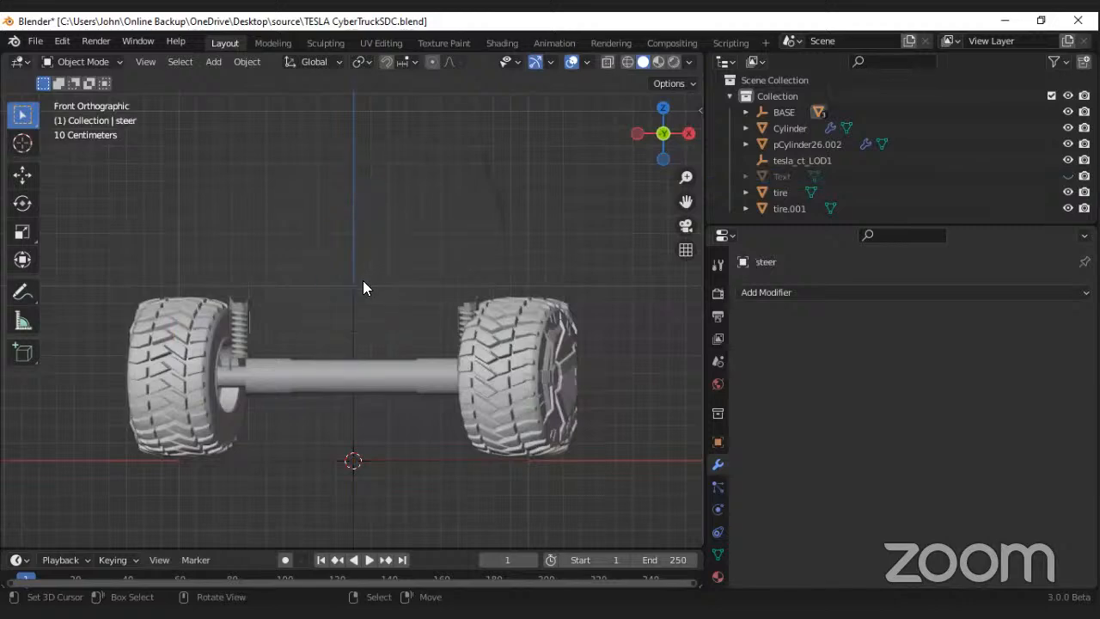
Step: Open the front tires mesh in Edit Mode and turn on X-ray display
left_click(510, 335)
left_click(69, 62)
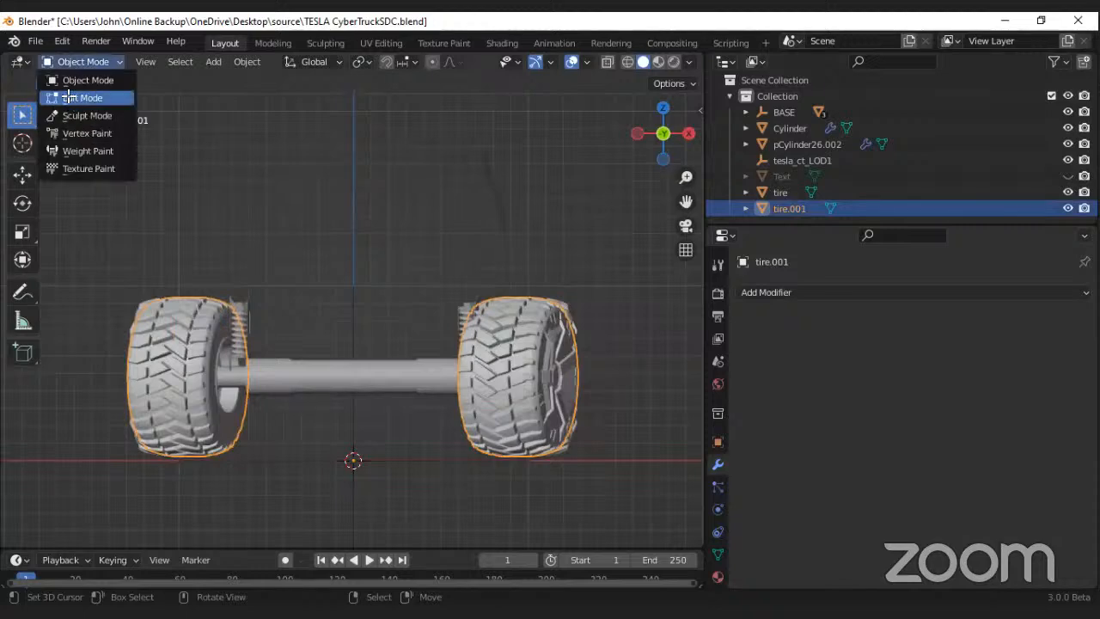
left_click(68, 100)
scroll(557, 55, "down", 5)
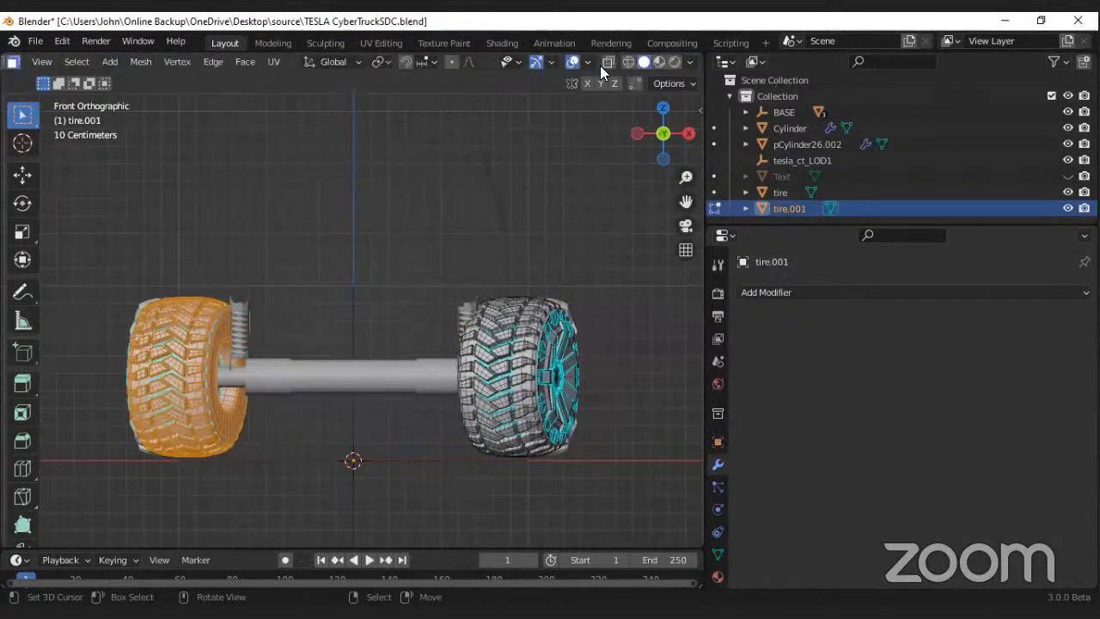
left_click(607, 62)
scroll(257, 284, "down", 2)
scroll(207, 322, "up", 3)
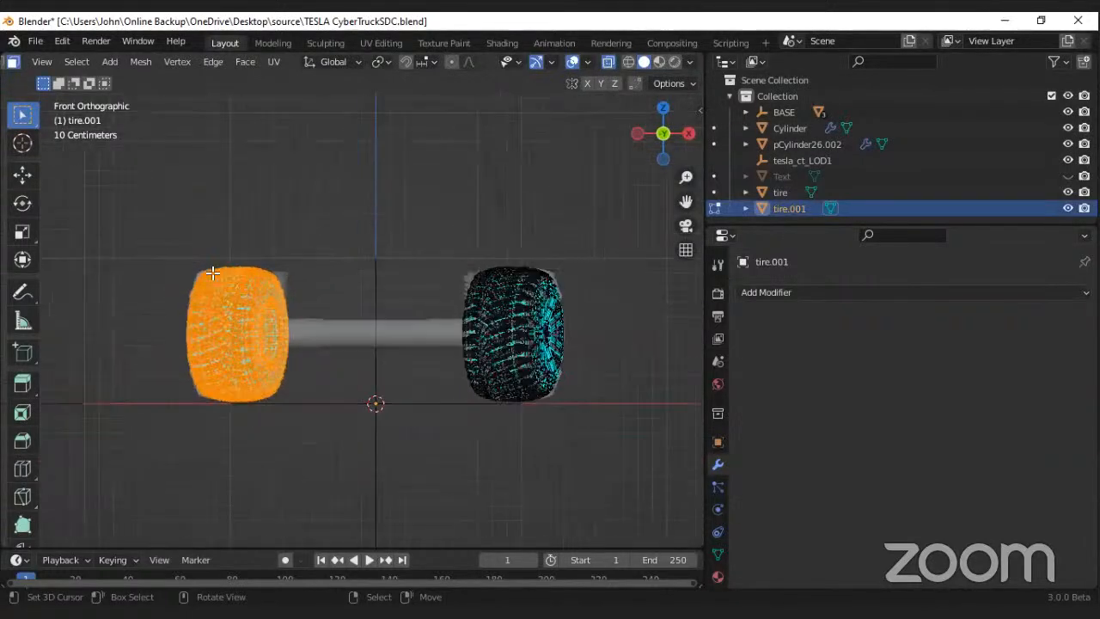
Step: Select the whole front tire on the negative X side and separate the selection into its own object
left_click_drag(84, 184, 382, 527)
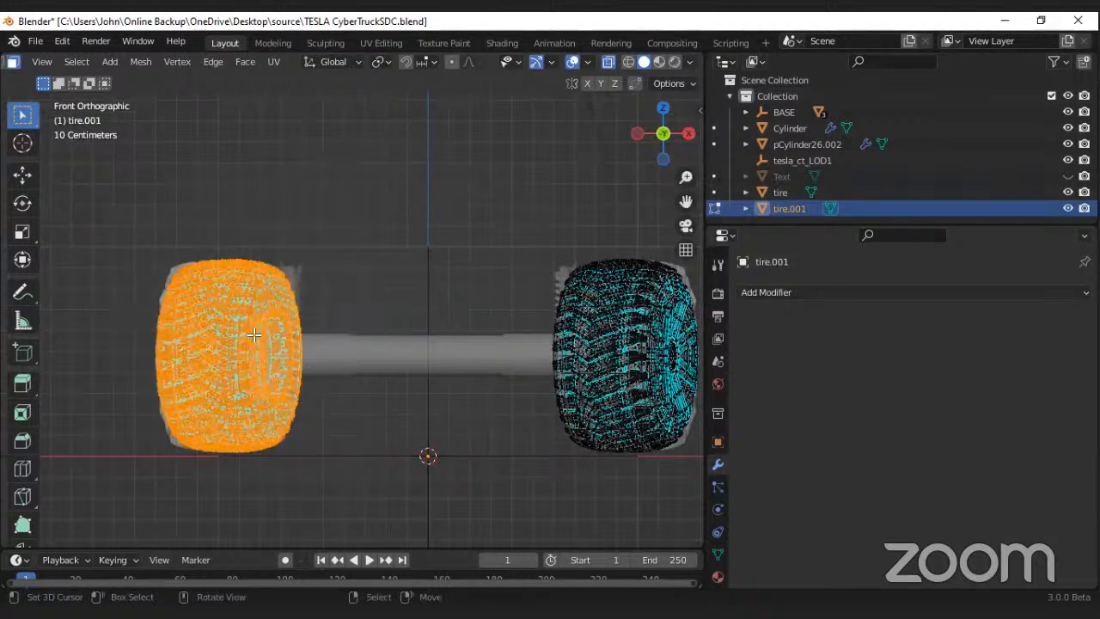
key("p")
key("p")
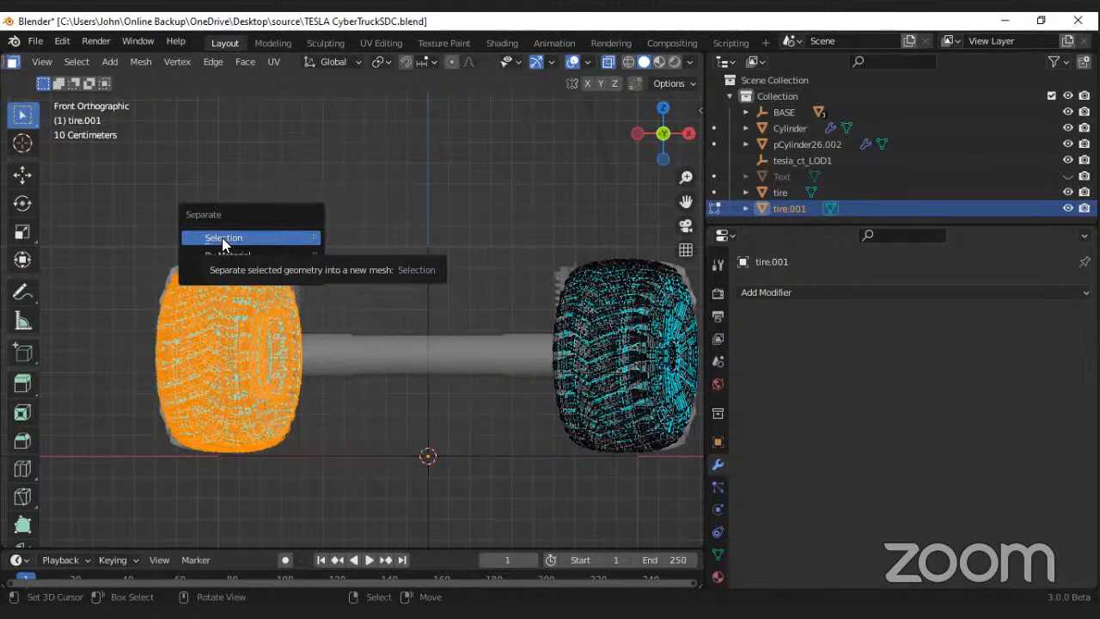
left_click(223, 240)
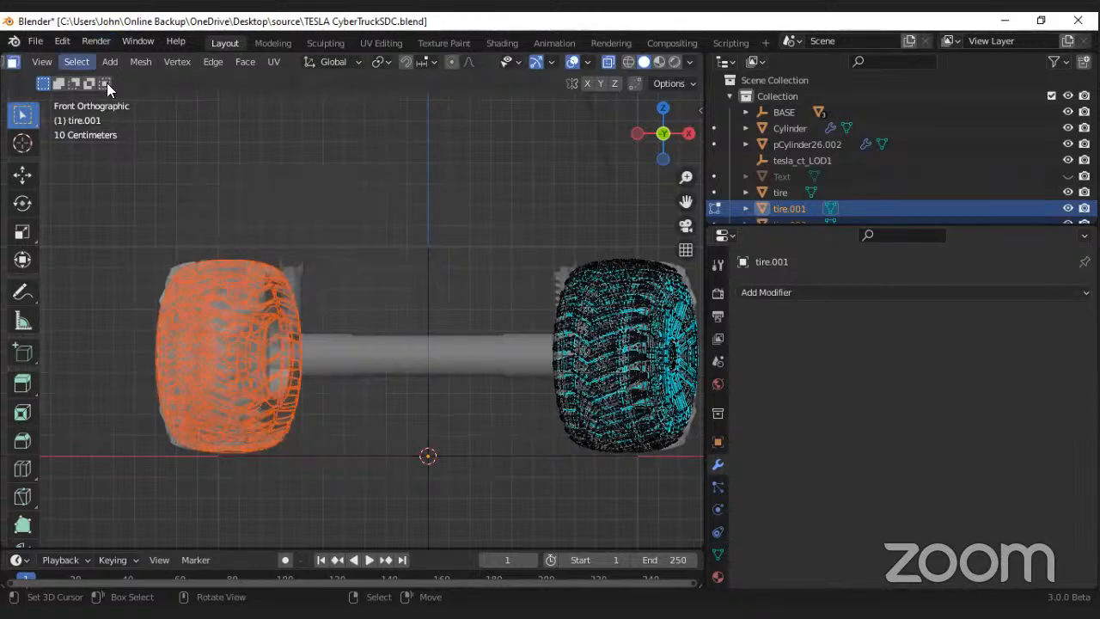
Step: Return to Object Mode, turn off X-ray display, and select only the newly separated front tire
scroll(103, 60, "up", 3)
left_click(81, 63)
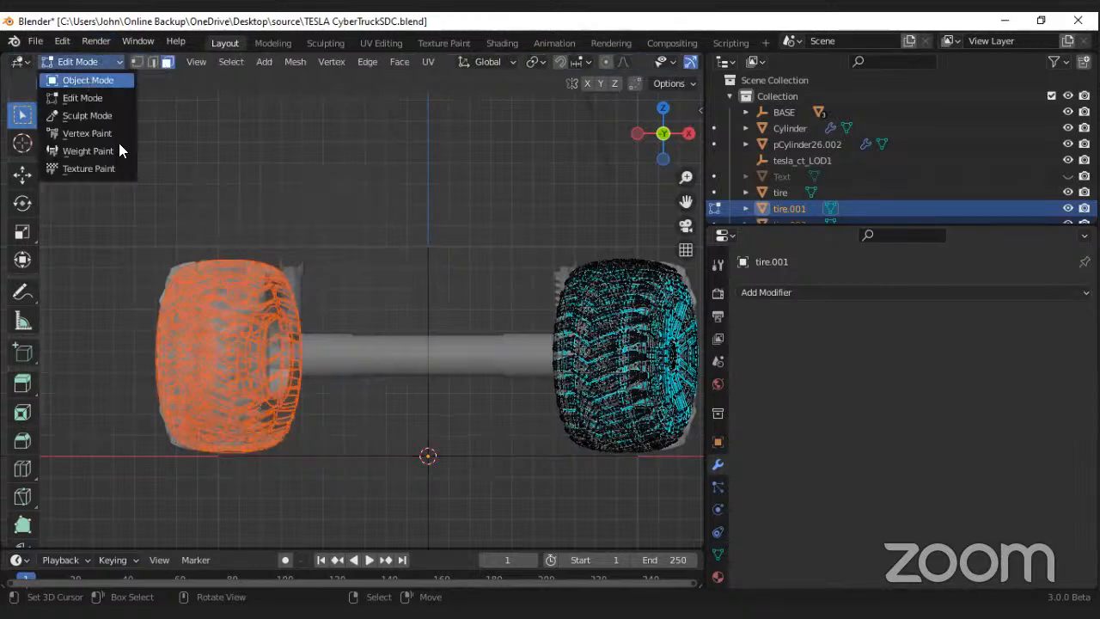
left_click(94, 81)
left_click(610, 66)
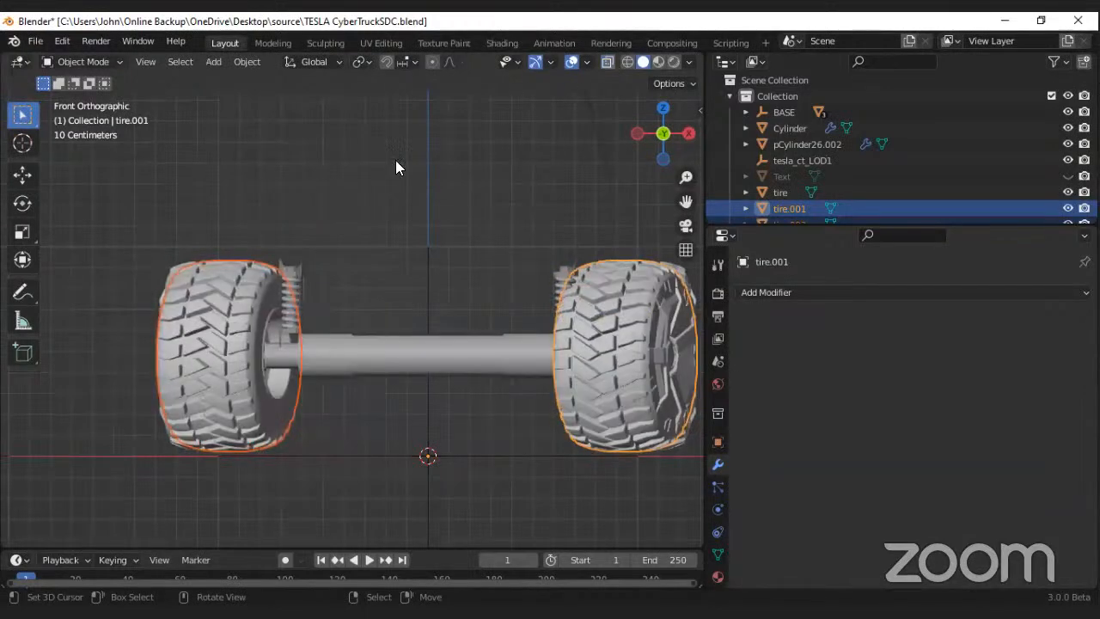
left_click(311, 200)
left_click(269, 320)
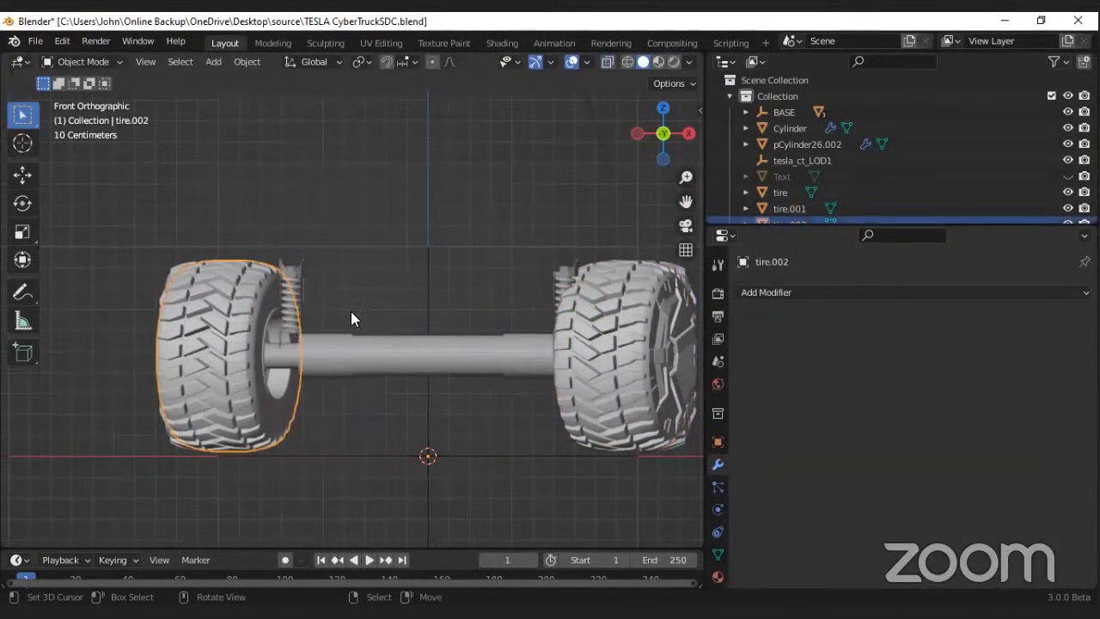
Step: Try rotating the separated front tire freely in the front view and from an angled view
key("r")
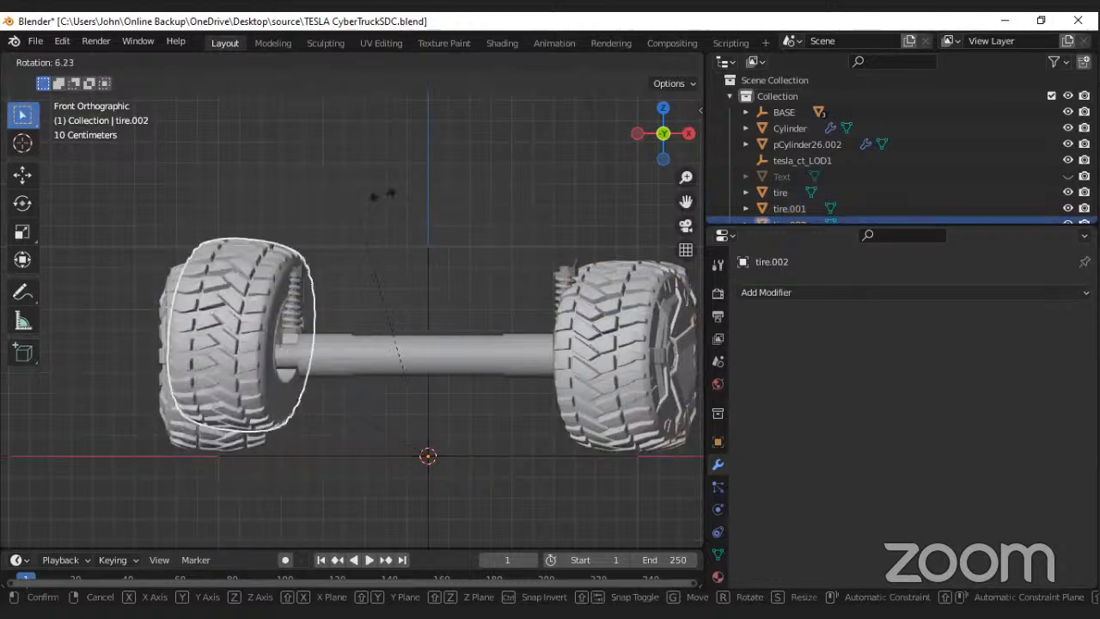
right_click(383, 289)
key("r")
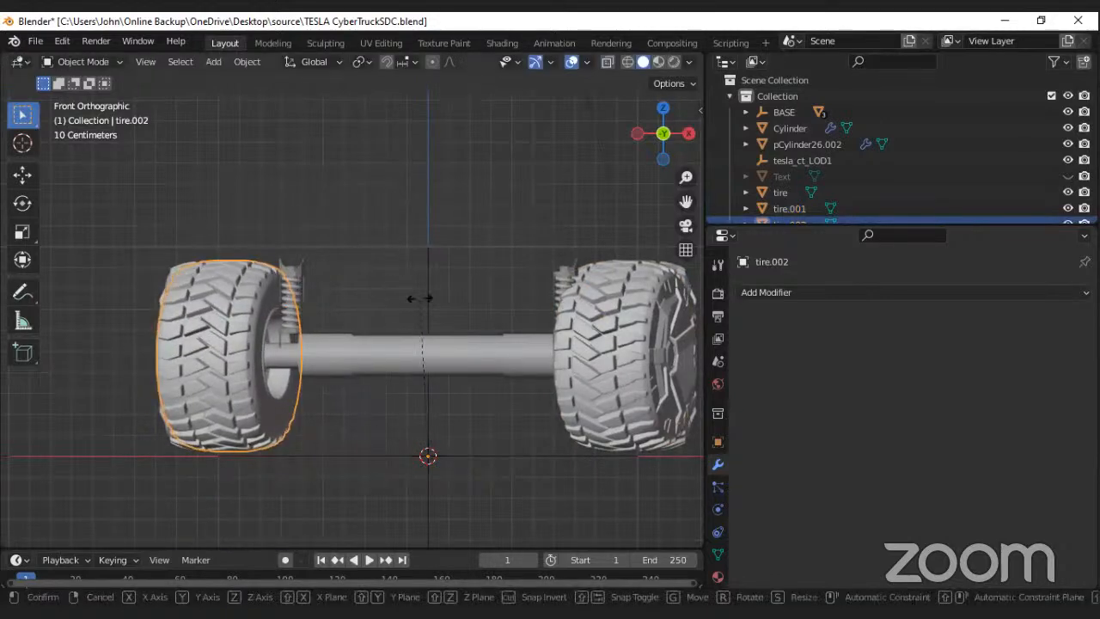
right_click(392, 301)
scroll(400, 301, "down", 2)
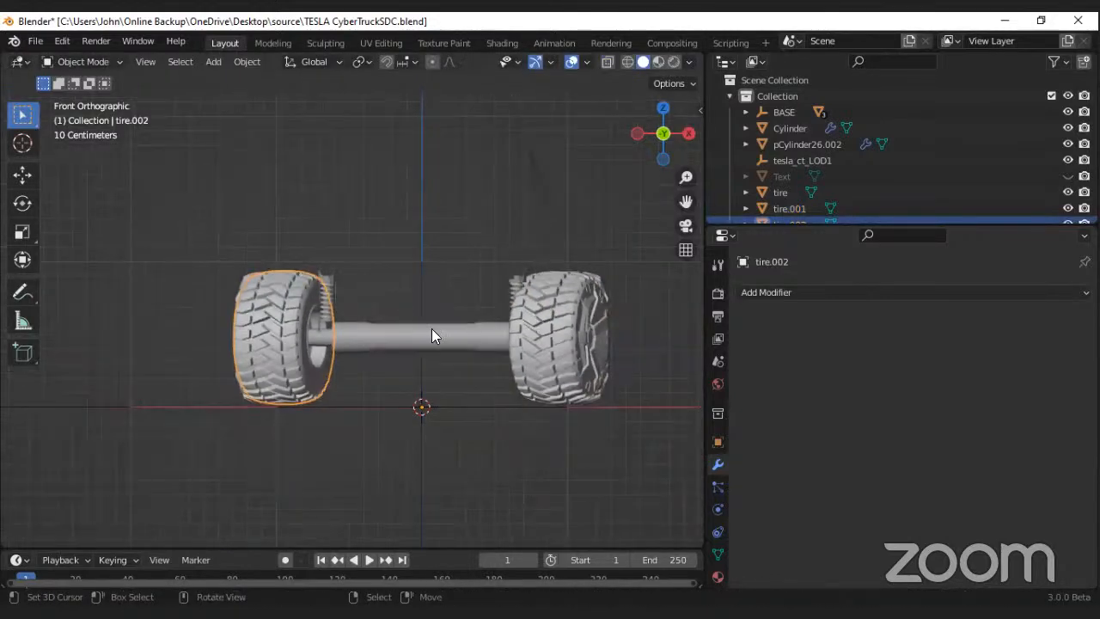
middle_click_drag(431, 328, 379, 313)
scroll(379, 313, "down", 5)
middle_click_drag(448, 337, 303, 277, "shift")
scroll(306, 283, "up", 2)
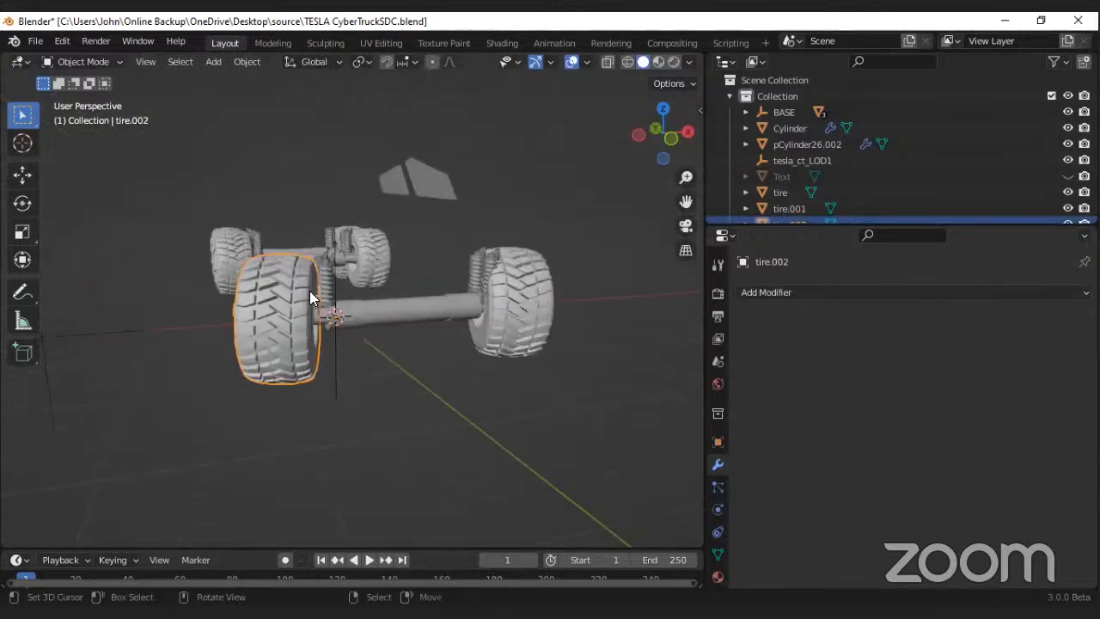
scroll(352, 279, "up", 2)
key("r")
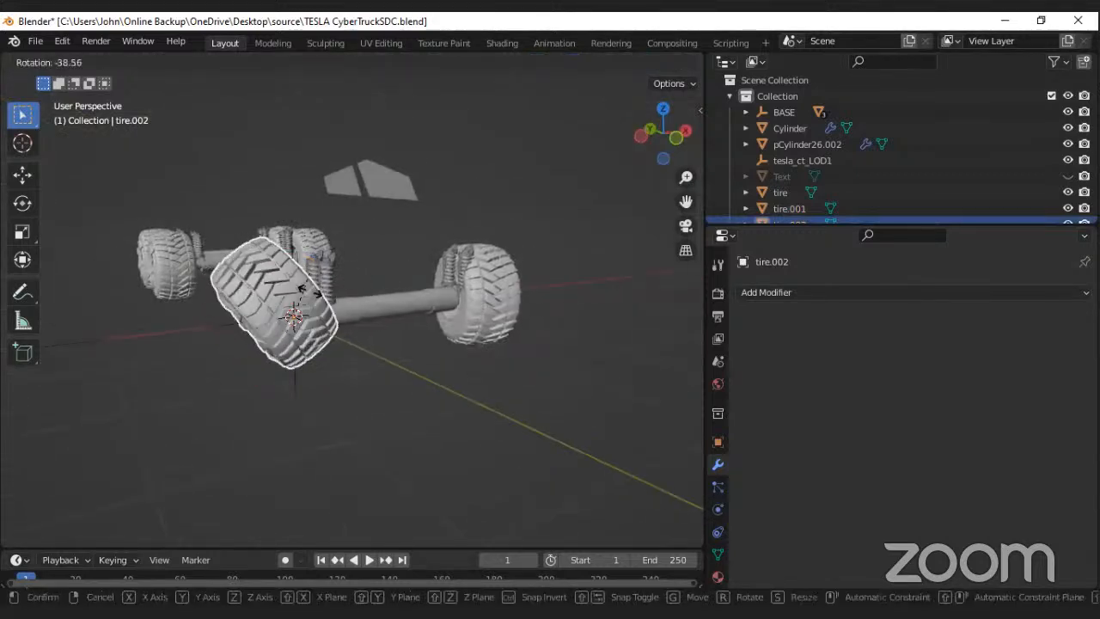
right_click(214, 284)
Step: Try rotating the separated front tire around the global Z axis
middle_click_drag(213, 294, 335, 294)
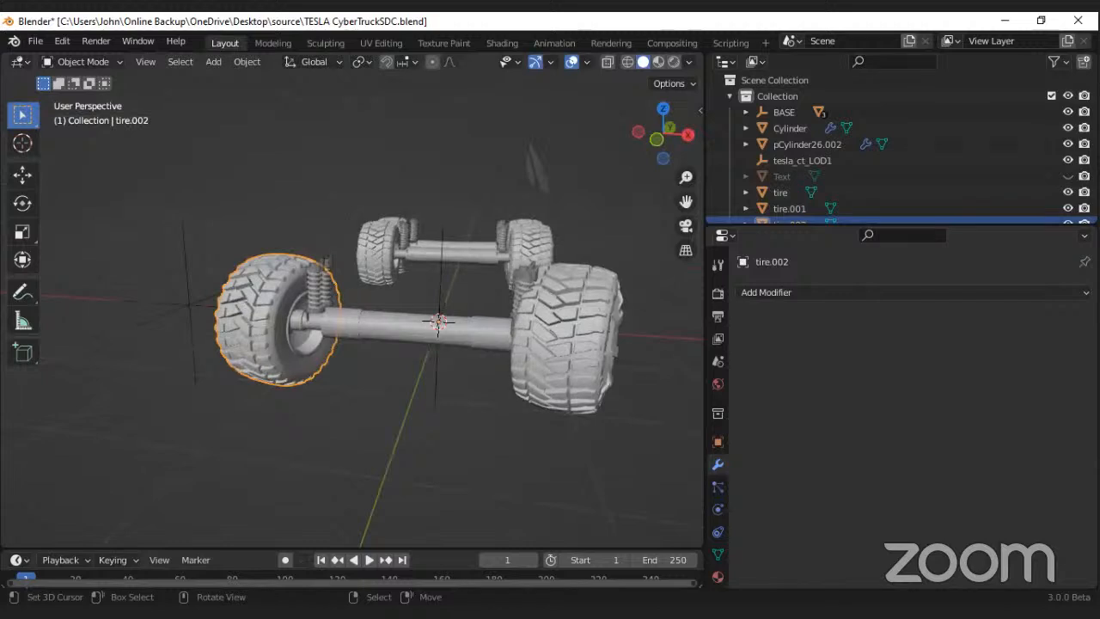
key("r")
right_click(373, 310)
key("r")
key("z")
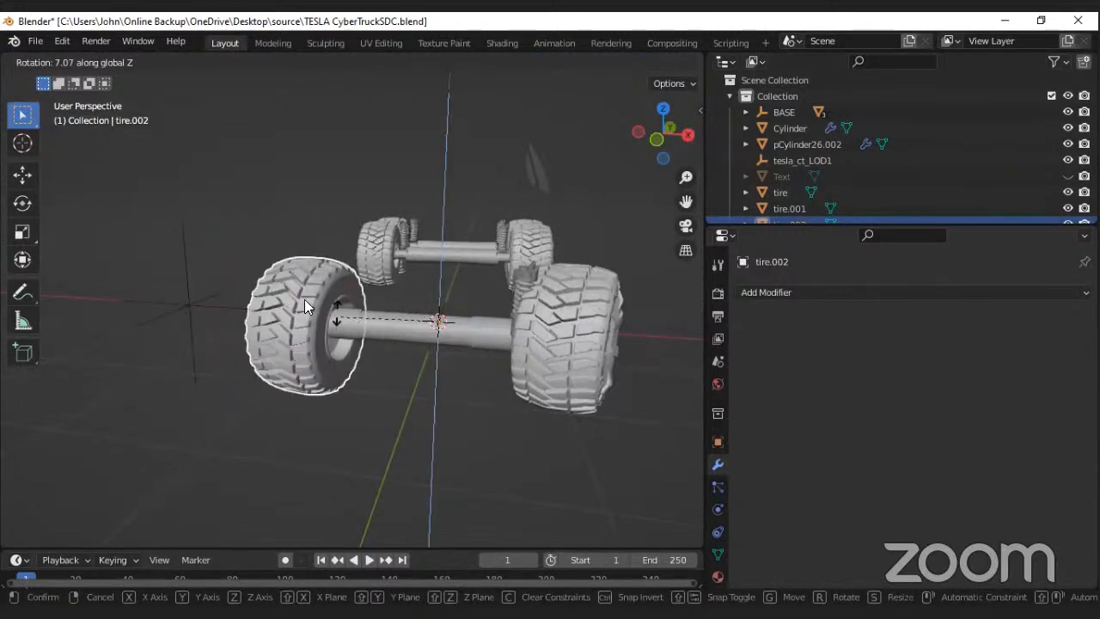
right_click(306, 300)
Step: Set the separated front tire's origin to the tire's own center and save the file
scroll(308, 299, "up", 5)
middle_click_drag(309, 297, 309, 261)
scroll(313, 306, "down", 6)
scroll(335, 311, "up", 5)
scroll(353, 314, "down", 6)
scroll(328, 313, "up", 3)
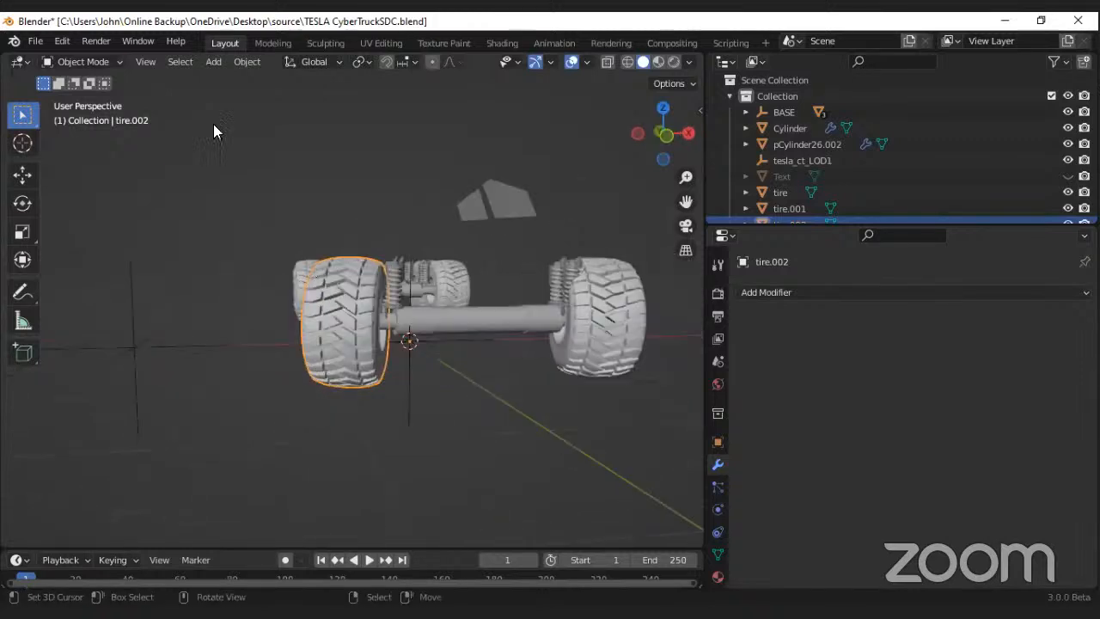
left_click(250, 67)
mouse_move(361, 97)
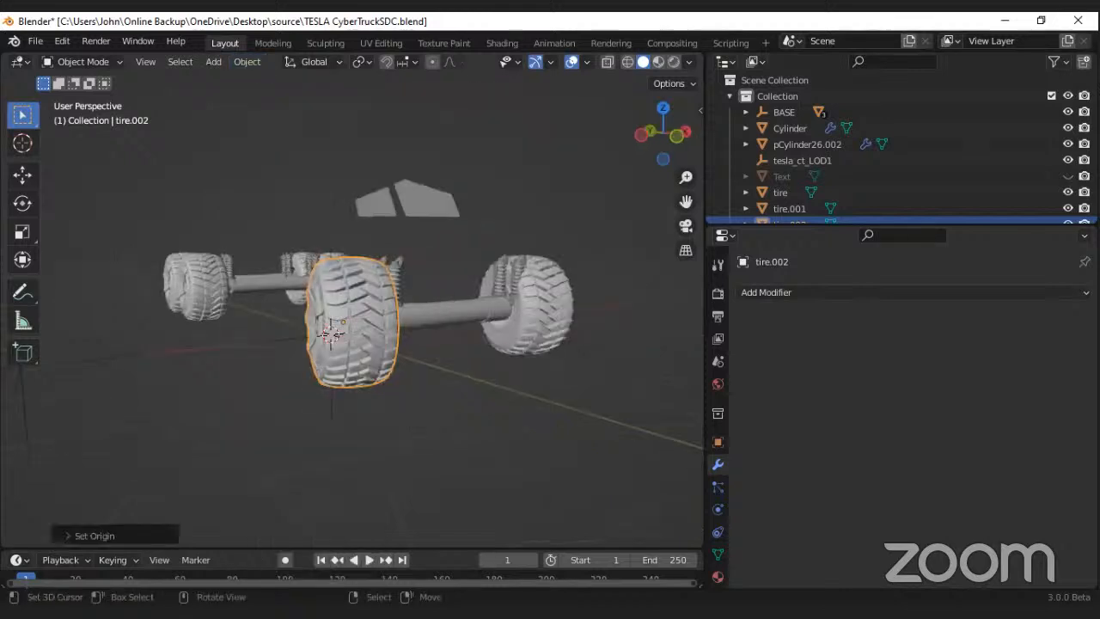
middle_click_drag(370, 325, 423, 323)
middle_click_drag(287, 323, 345, 320)
key("ctrl+s")
Step: Set the origin of the other front tire, on the positive X side, to its own center and save the file
scroll(346, 317, "down", 7)
middle_click_drag(443, 318, 315, 237)
right_click(420, 319)
key("KP_Decimal")
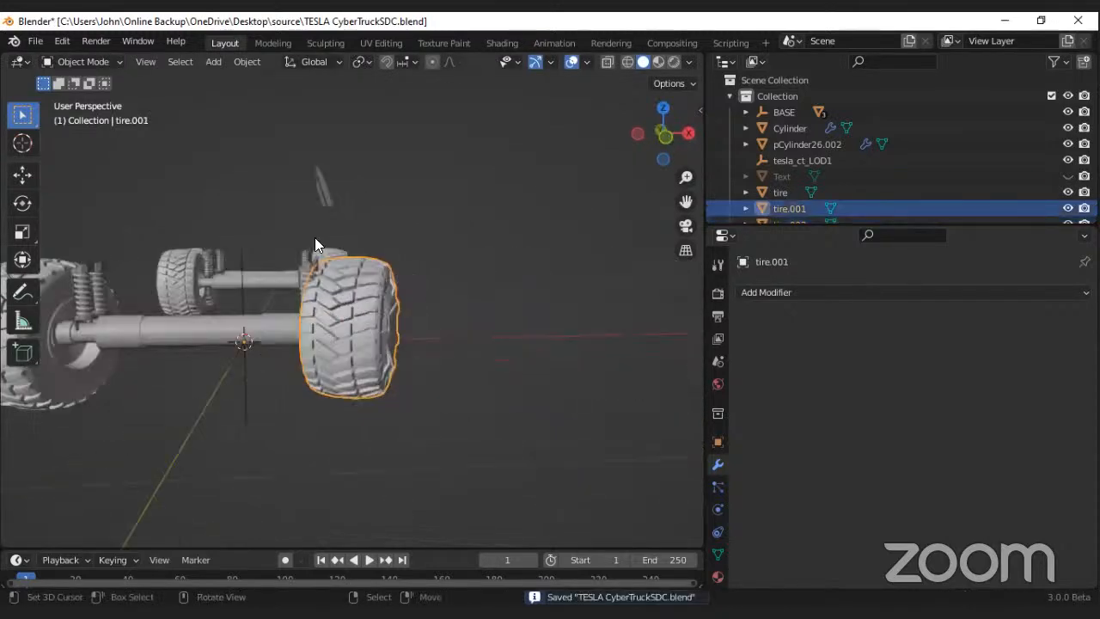
scroll(315, 188, "down", 4)
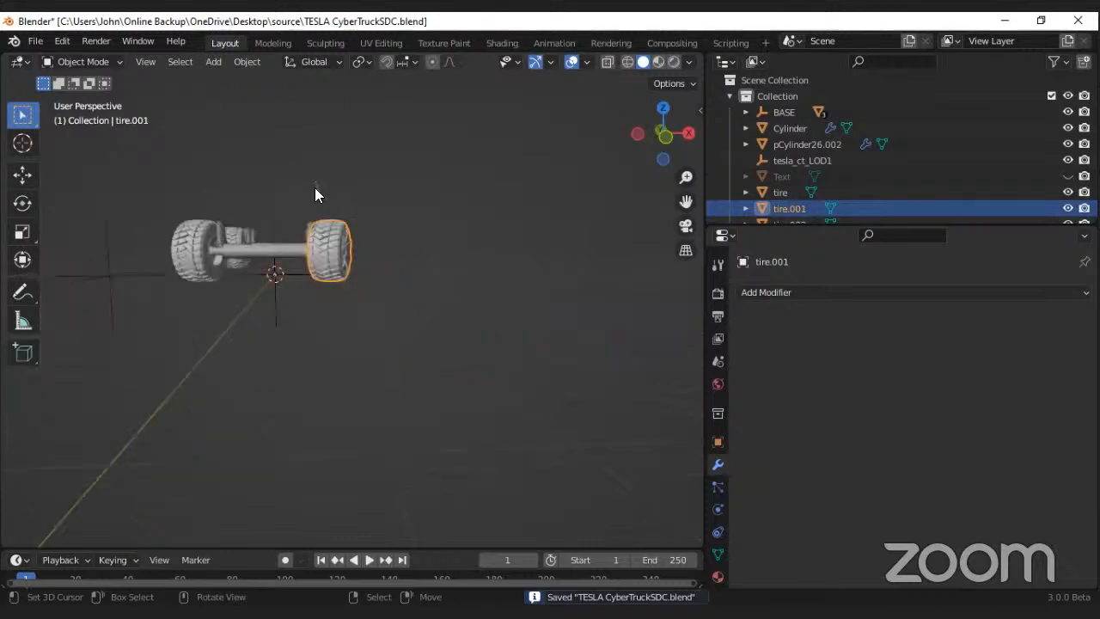
scroll(314, 189, "up", 5)
right_click(261, 246)
mouse_move(262, 246)
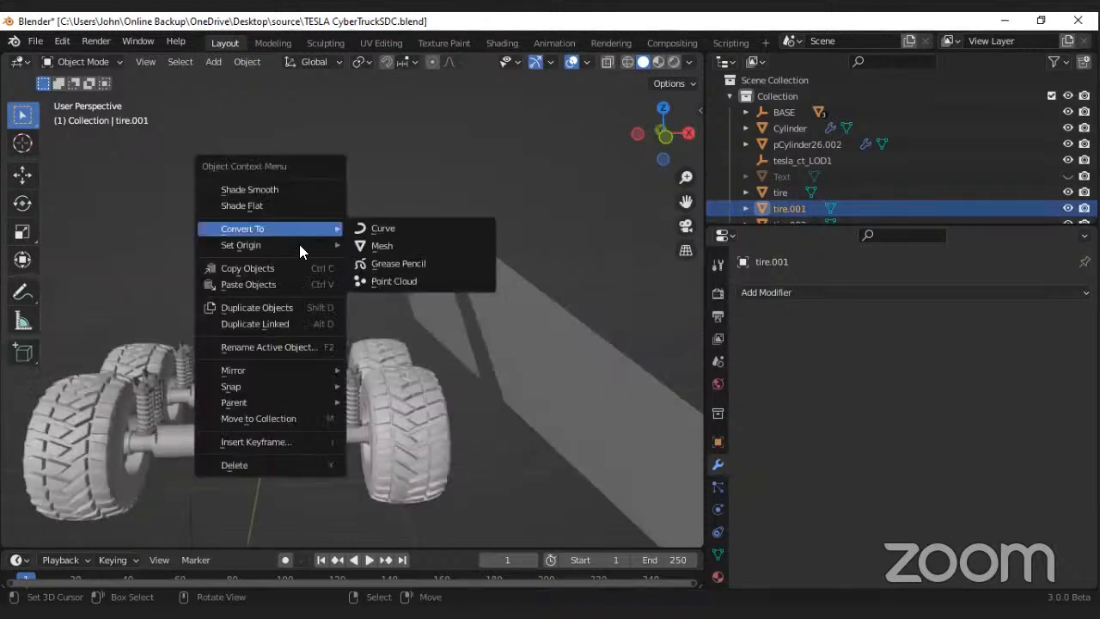
left_click(419, 300)
scroll(309, 330, "down", 5)
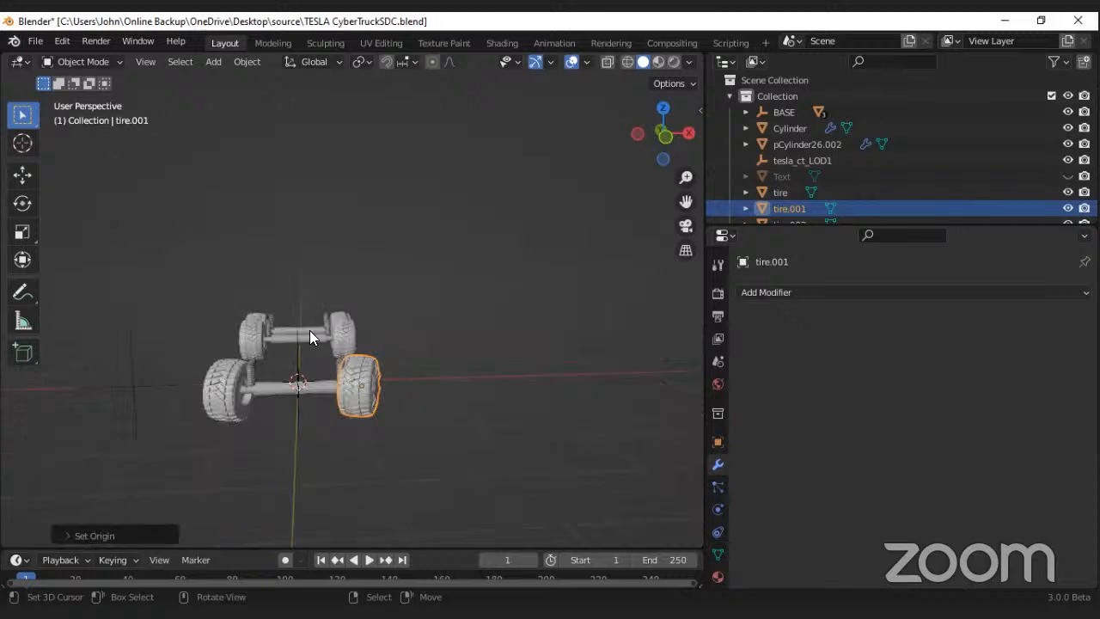
scroll(302, 356, "up", 4)
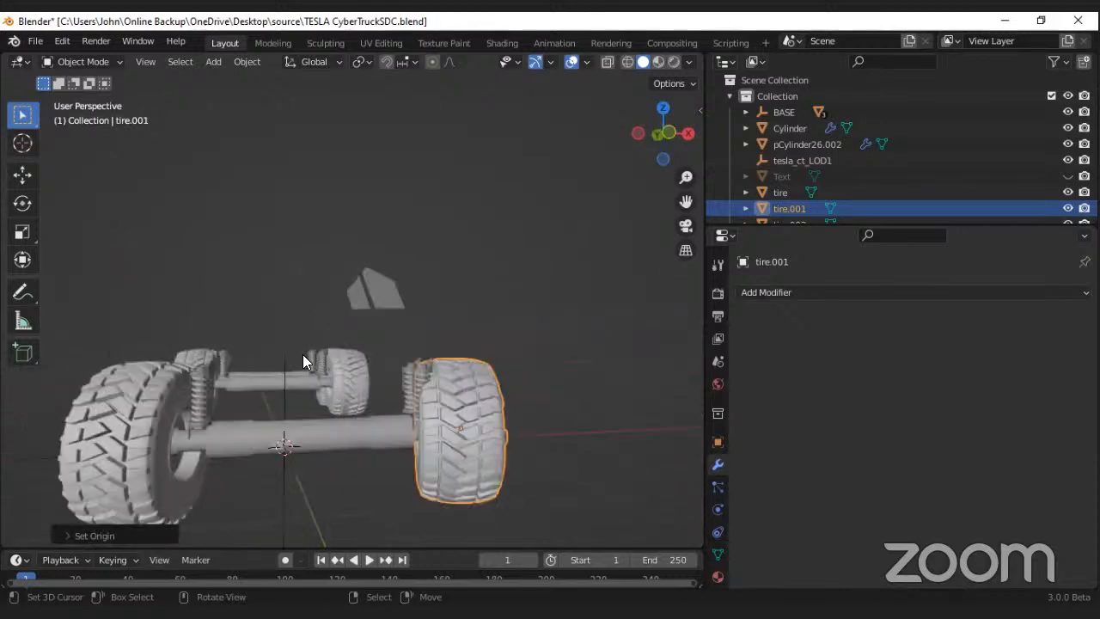
key("ctrl+s")
Step: Select the joined rear tires object and open its mesh for editing in the back view with X-ray enabled
middle_click_drag(393, 299, 364, 311)
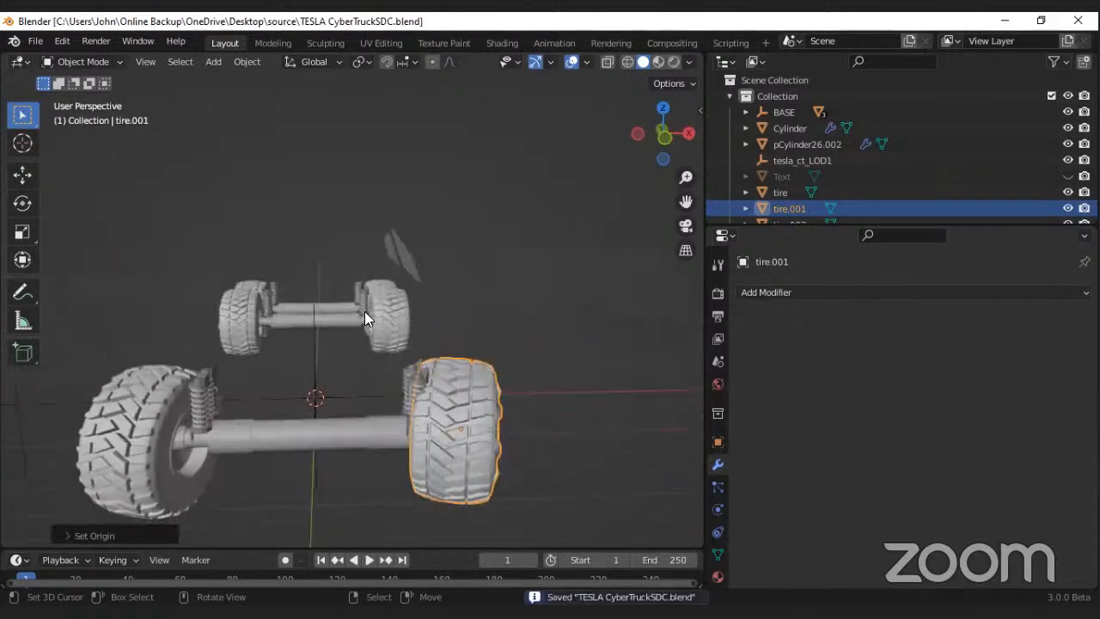
left_click(364, 312)
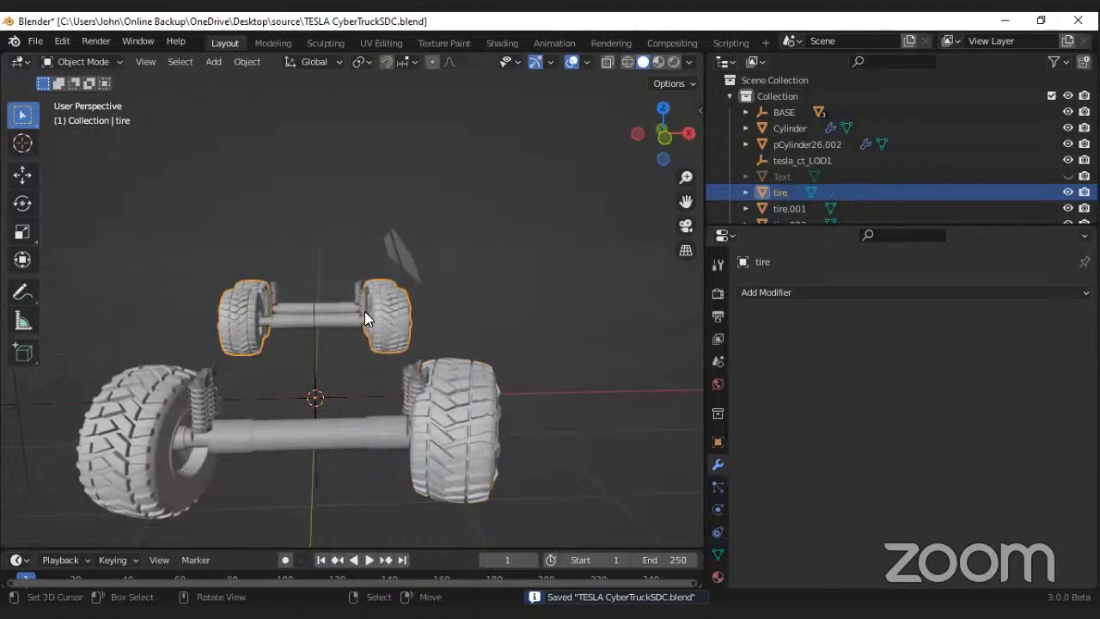
scroll(363, 313, "up", 4)
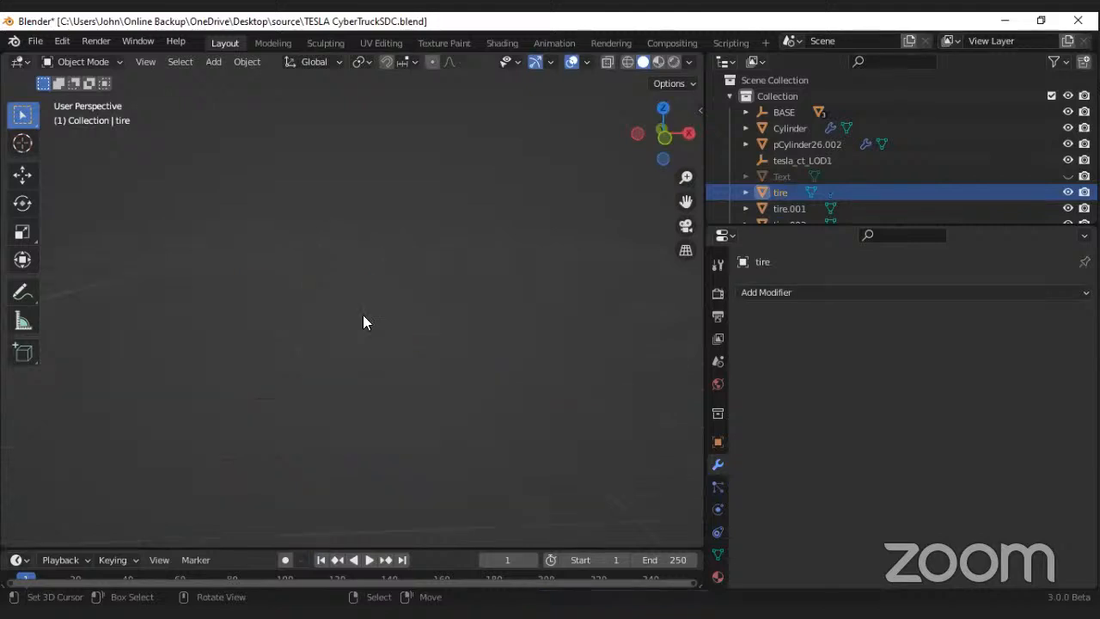
scroll(362, 315, "down", 4)
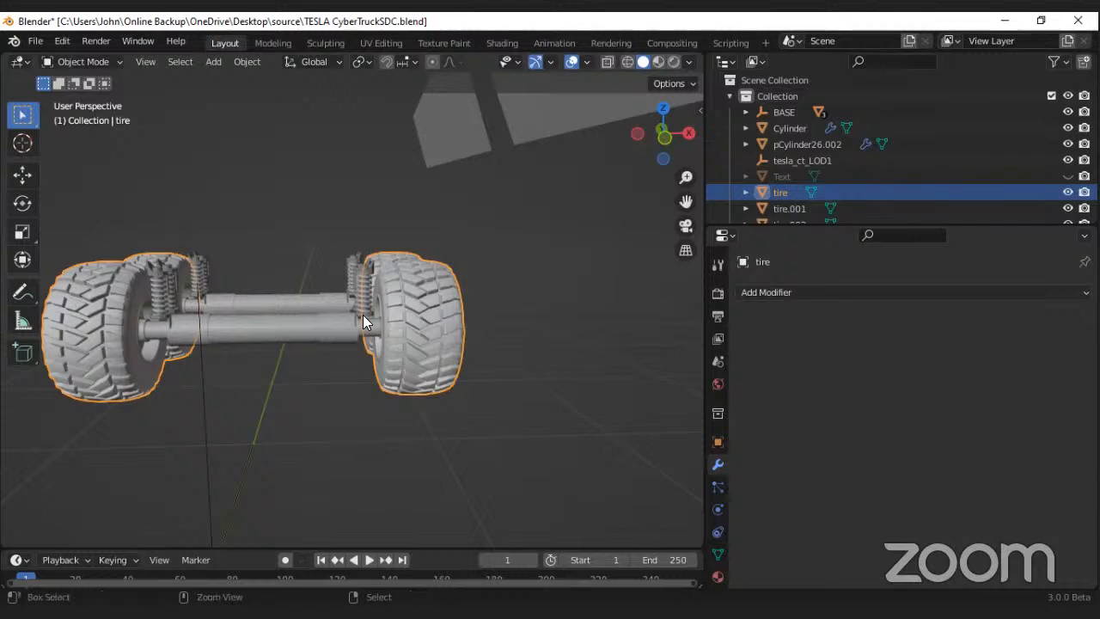
key("ctrl+KP_1")
scroll(363, 320, "up", 9)
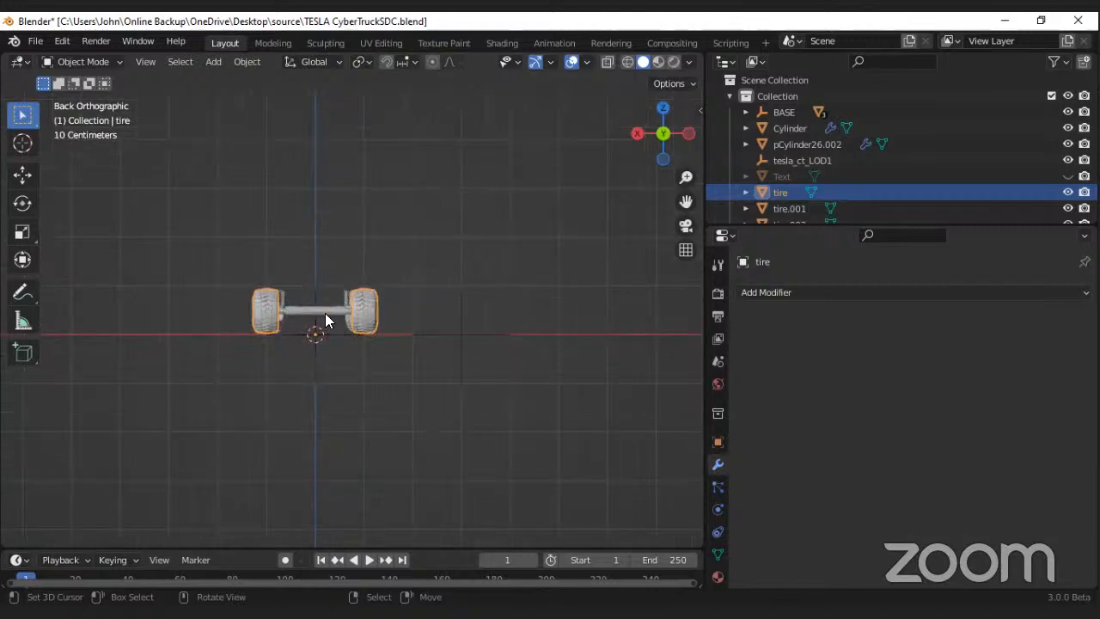
scroll(256, 297, "up", 2)
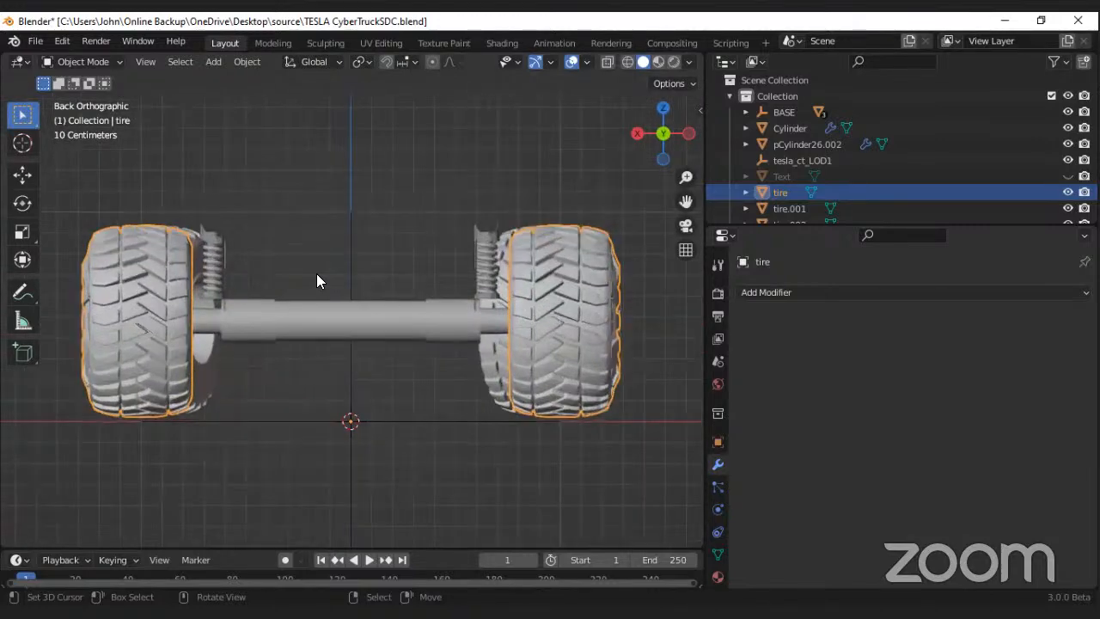
key("Tab")
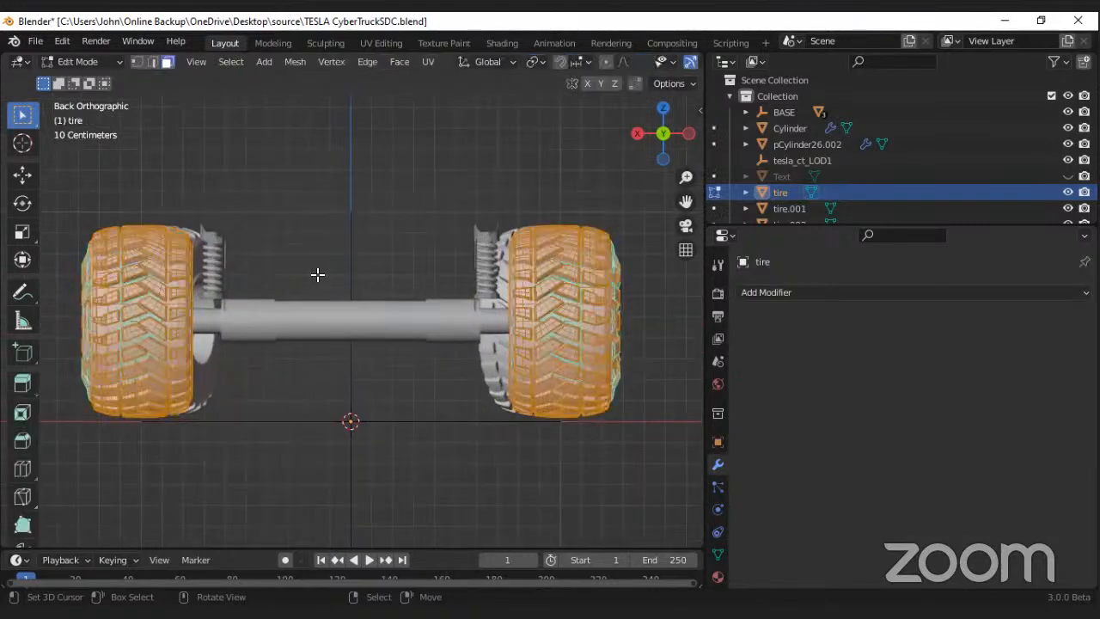
scroll(205, 260, "down", 2)
scroll(317, 248, "up", 1)
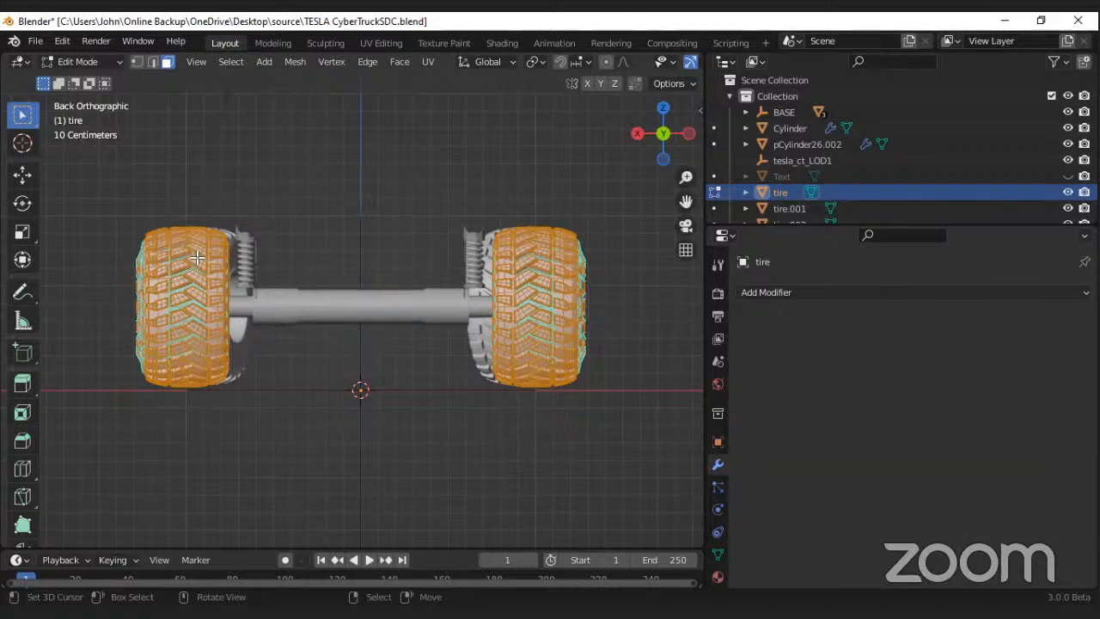
scroll(611, 63, "down", 5)
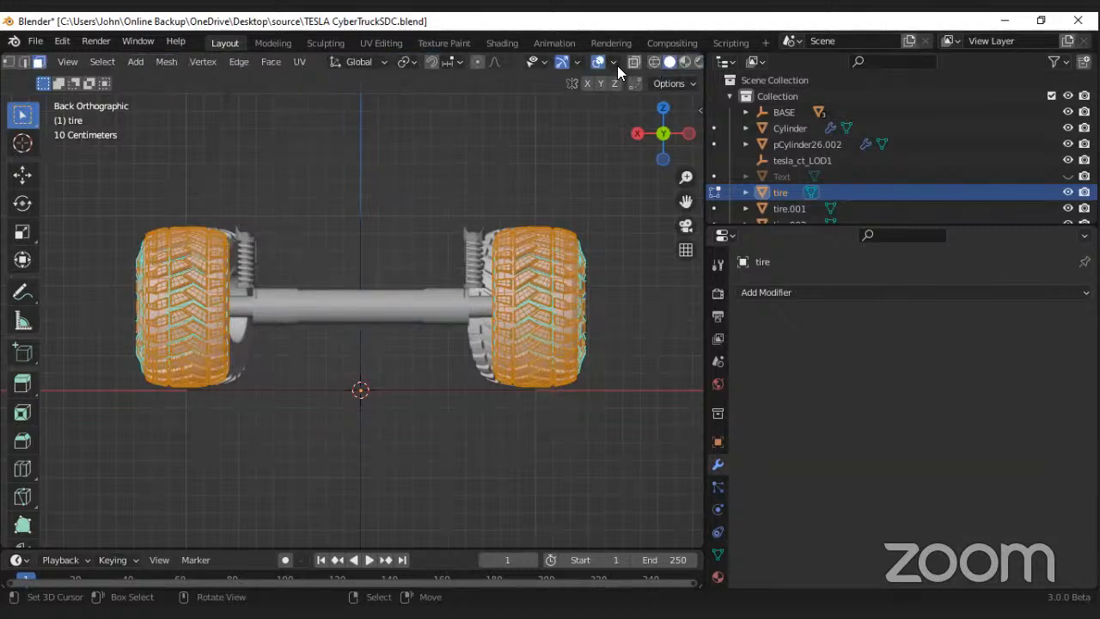
left_click(634, 63)
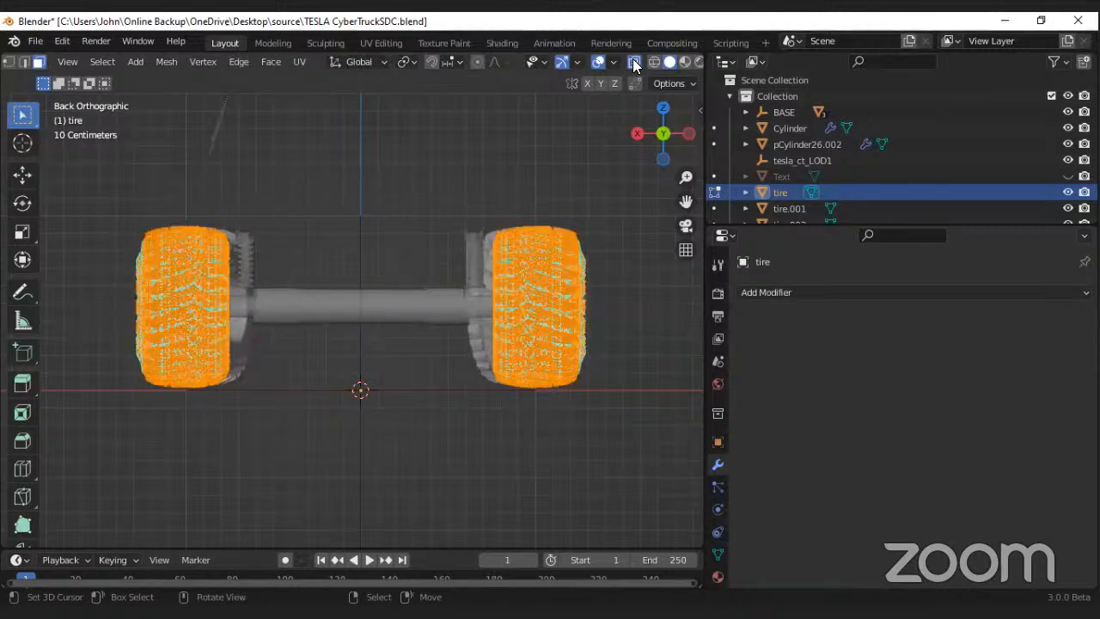
Step: Separate the rear tires on the positive X side from the mesh by selection
left_click(76, 169)
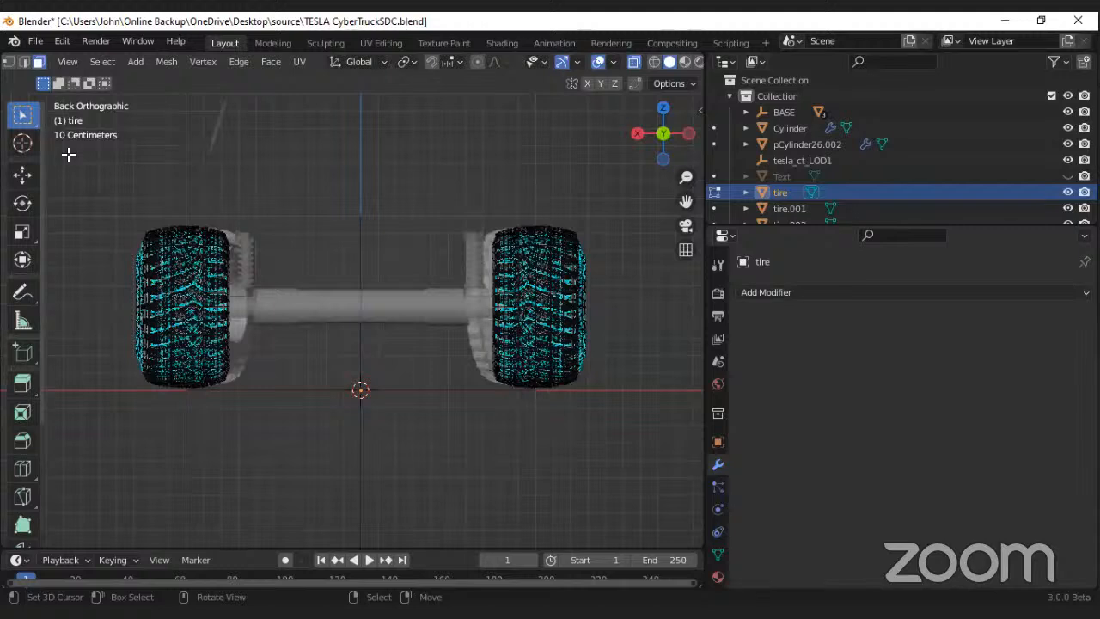
left_click_drag(69, 154, 263, 413)
key("p")
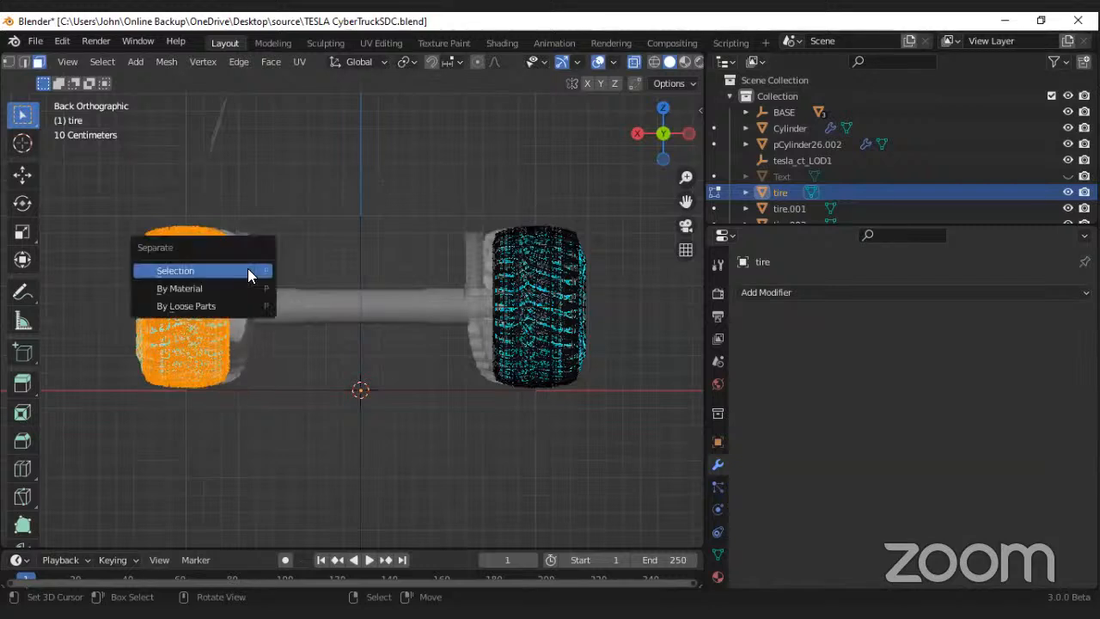
left_click(248, 271)
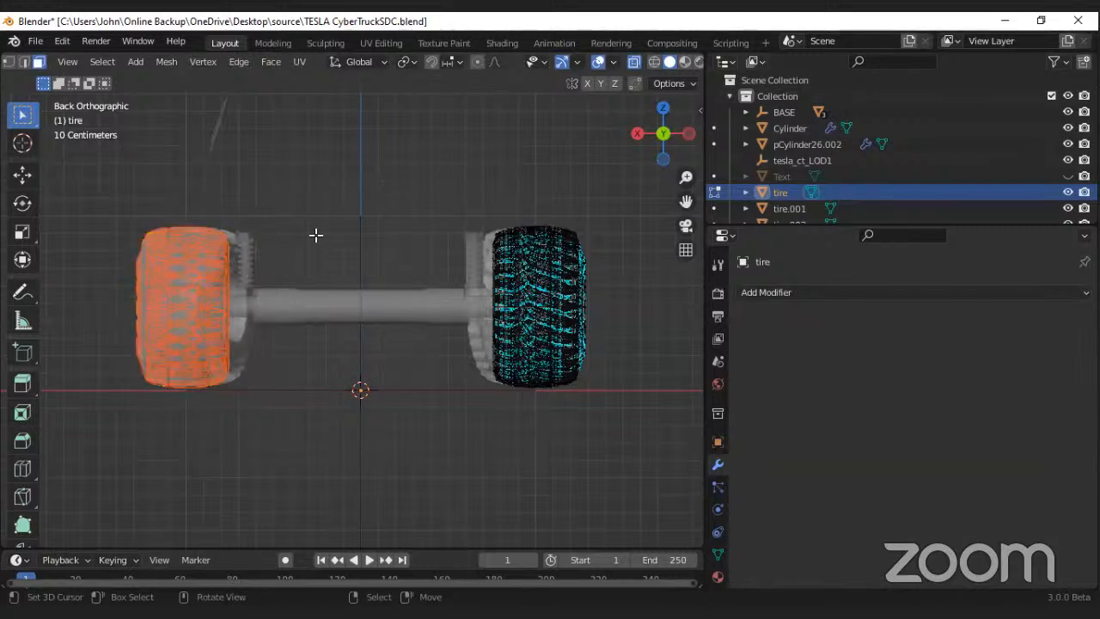
Step: Separate the rear tires on the negative X side by selection, then return to Object Mode with X-ray disabled
left_click_drag(363, 143, 643, 422)
key("p")
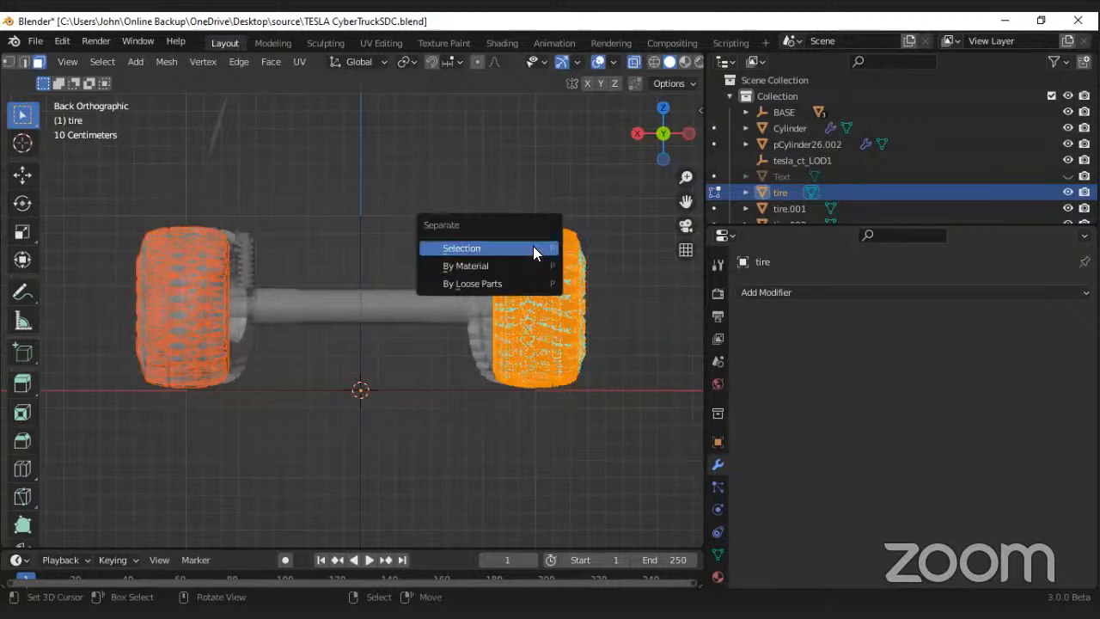
left_click(509, 248)
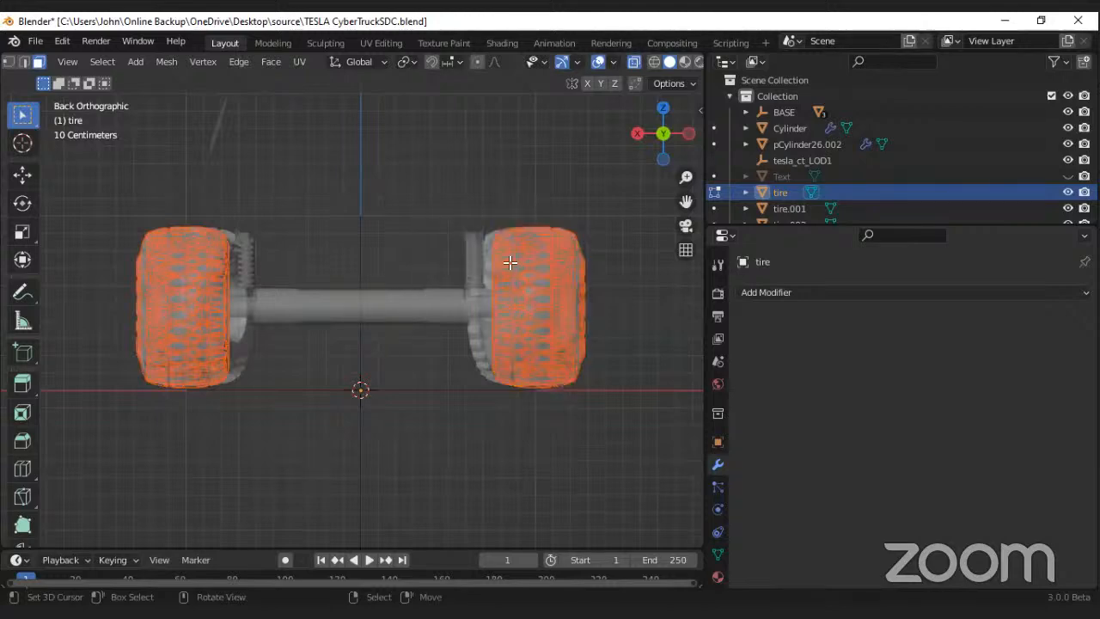
key("Tab")
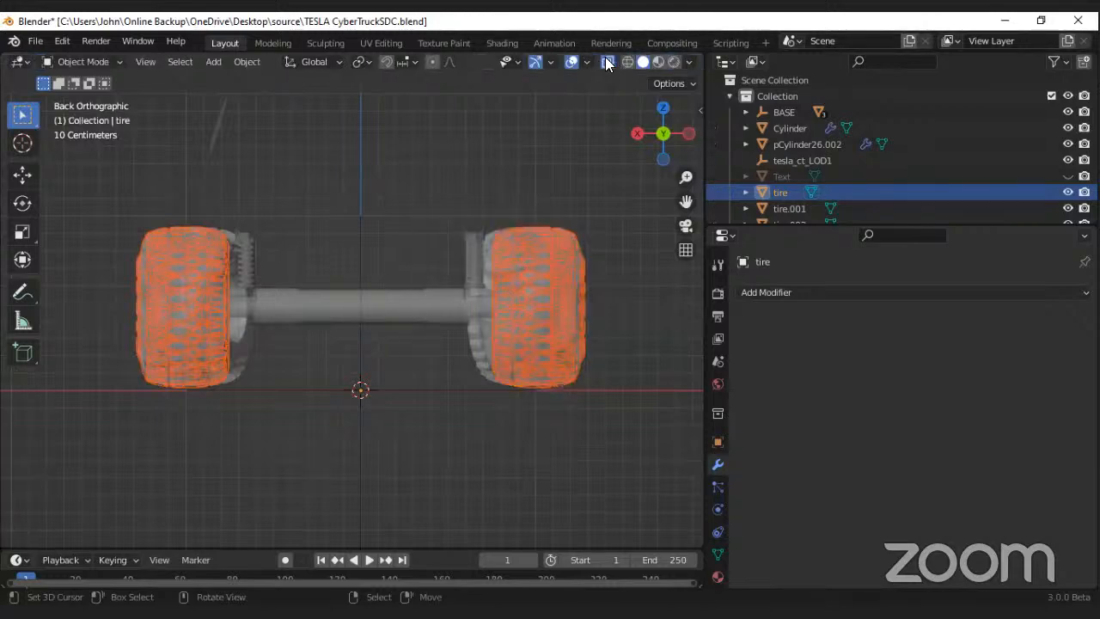
left_click(607, 61)
Step: Examine the separated rear tire pair on the negative X side, checking its mesh in Edit Mode from several angles
middle_click_drag(435, 232, 423, 245)
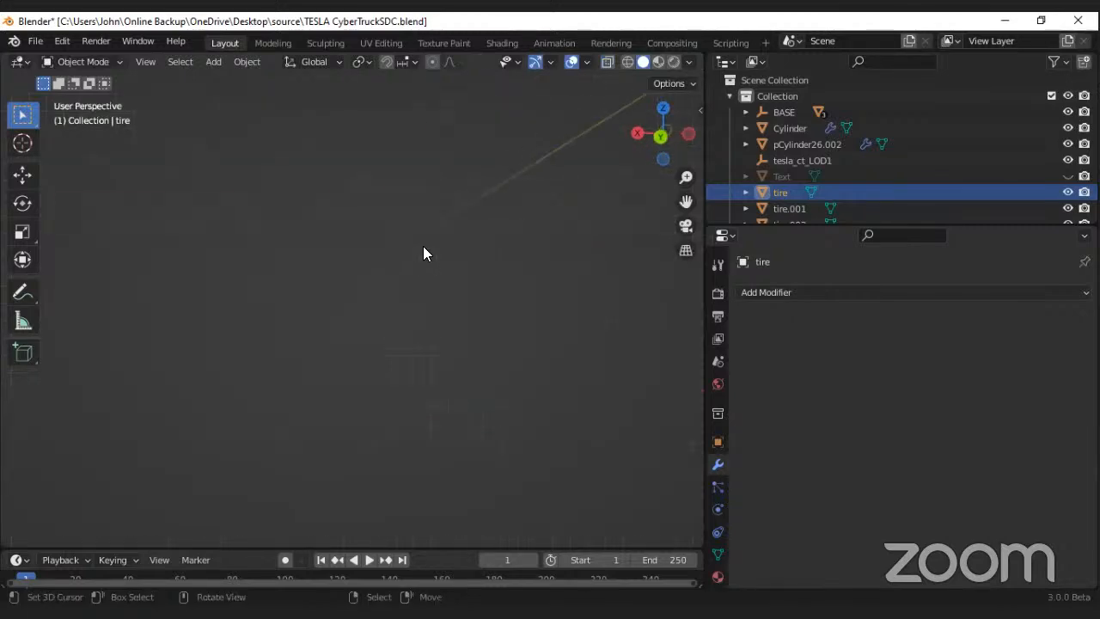
scroll(423, 246, "down", 6)
middle_click_drag(499, 182, 418, 236)
scroll(461, 225, "up", 5)
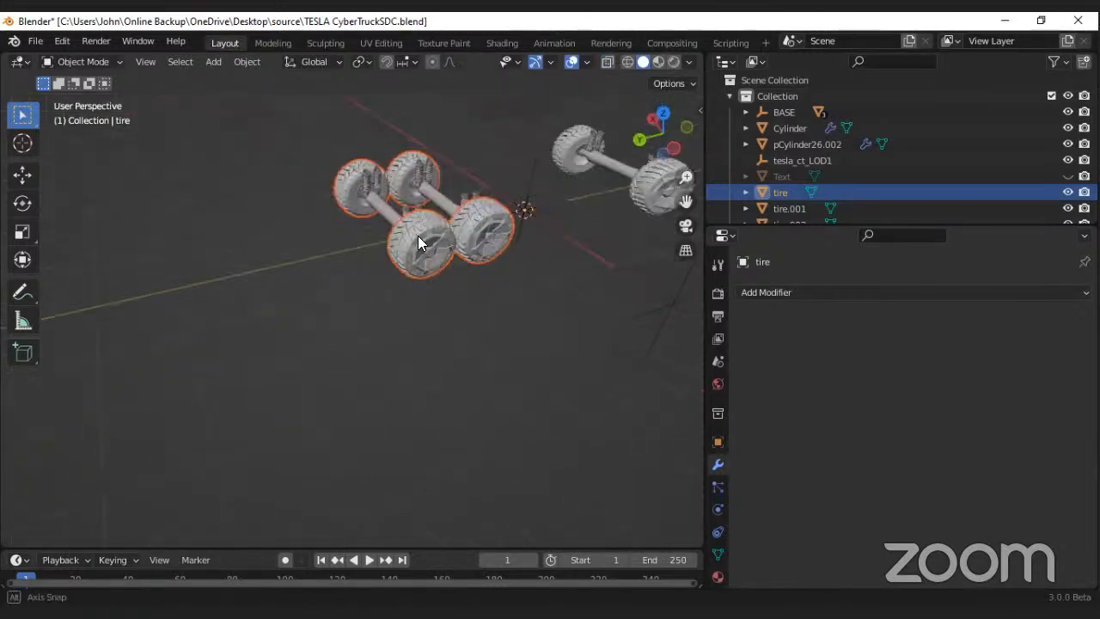
left_click(418, 232)
key("Tab")
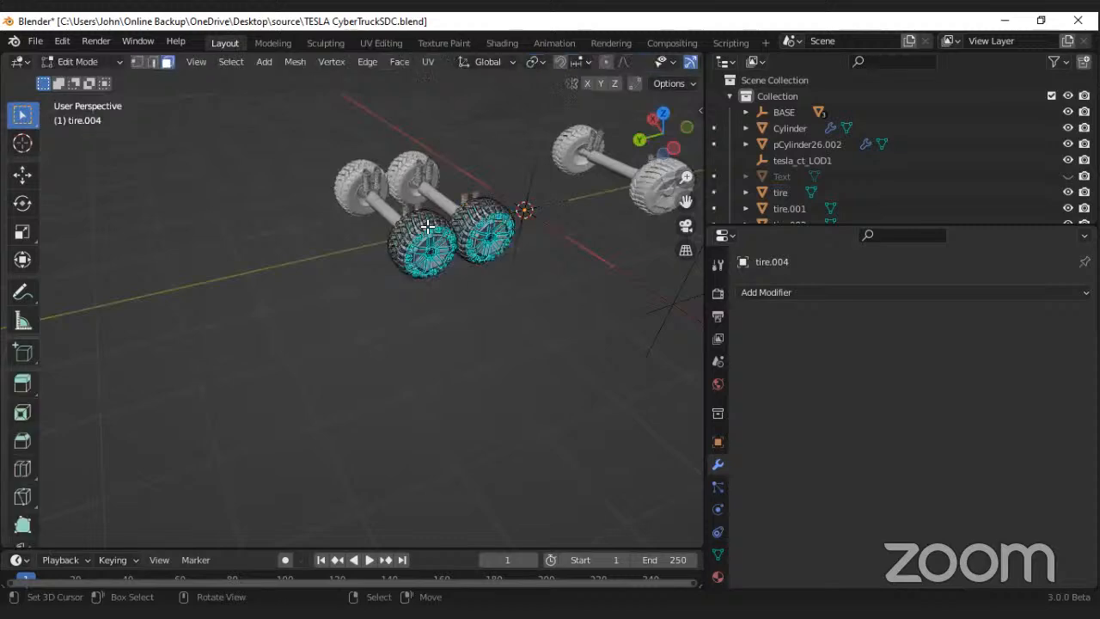
scroll(429, 227, "up", 4)
middle_click_drag(403, 211, 474, 229)
scroll(430, 222, "down", 3)
middle_click_drag(417, 152, 228, 201)
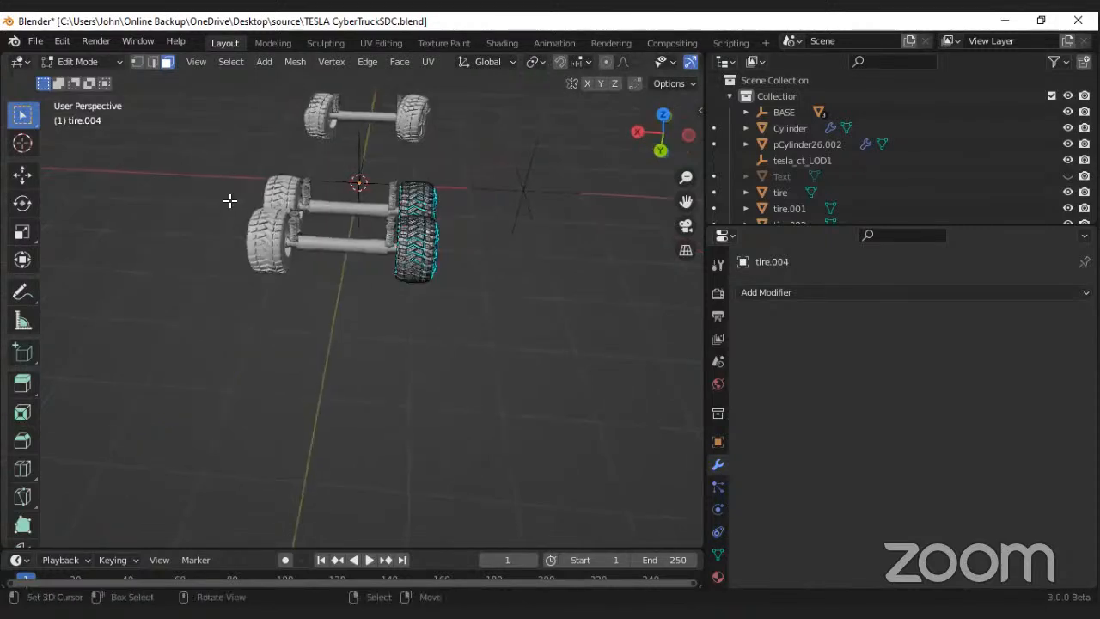
middle_click_drag(310, 231, 411, 291)
key("Tab")
Step: Open the positive X side rear tire pair for mesh editing in the right side view with X-ray enabled
left_click(275, 281)
scroll(271, 289, "up", 4)
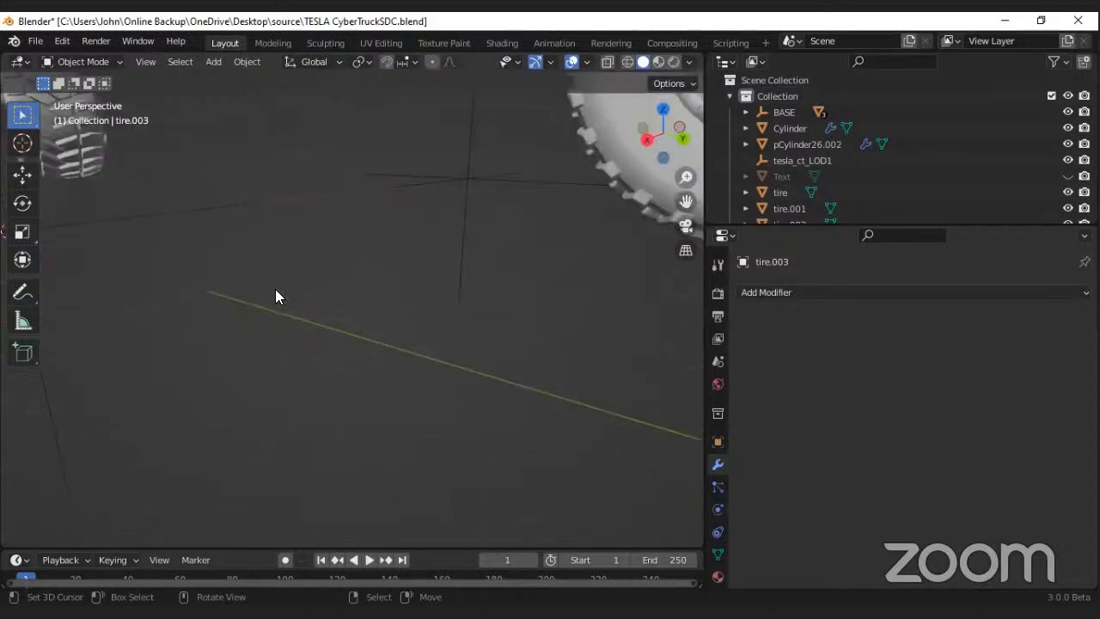
scroll(313, 287, "down", 5)
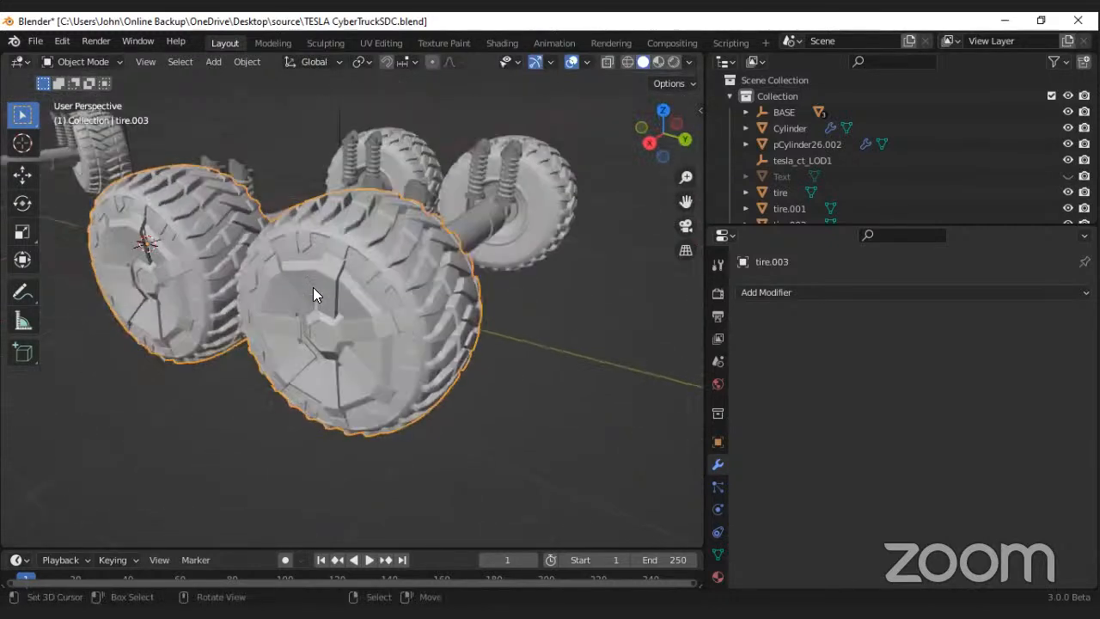
middle_click_drag(313, 287, 336, 275)
scroll(336, 277, "down", 4)
middle_click_drag(202, 277, 311, 279)
scroll(298, 278, "up", 5)
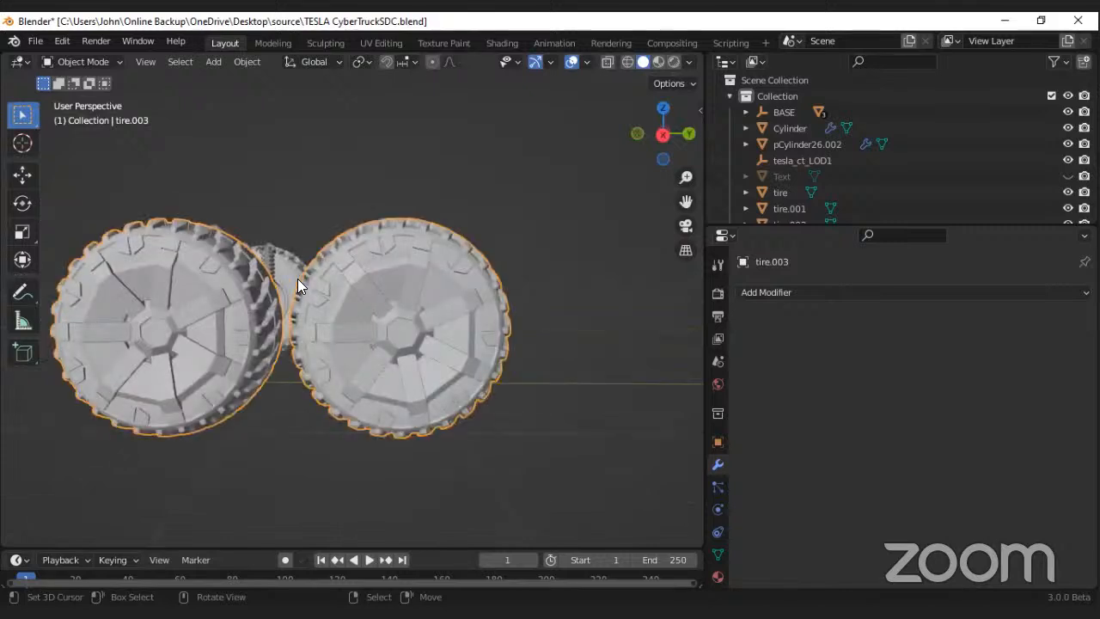
key("KP_3")
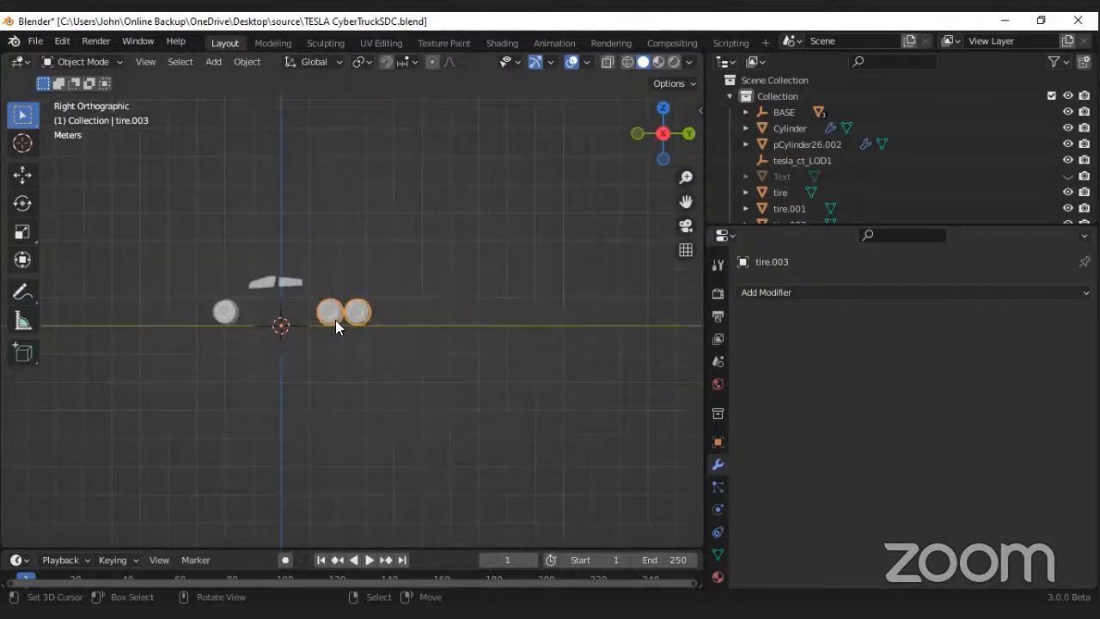
scroll(356, 297, "up", 13)
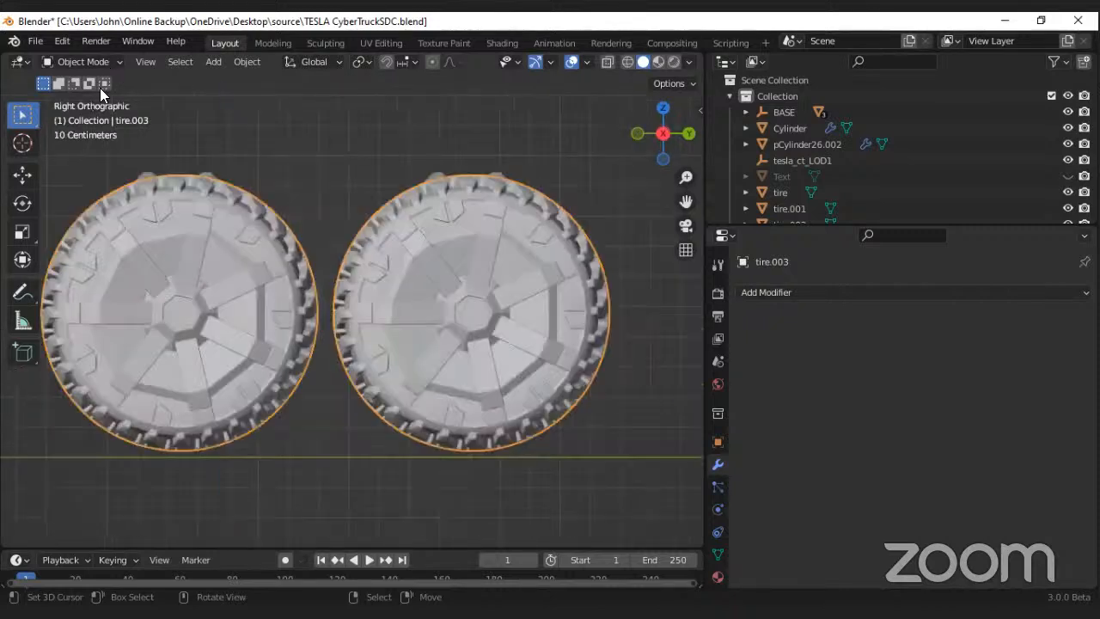
left_click(83, 62)
left_click(84, 97)
scroll(292, 281, "down", 1)
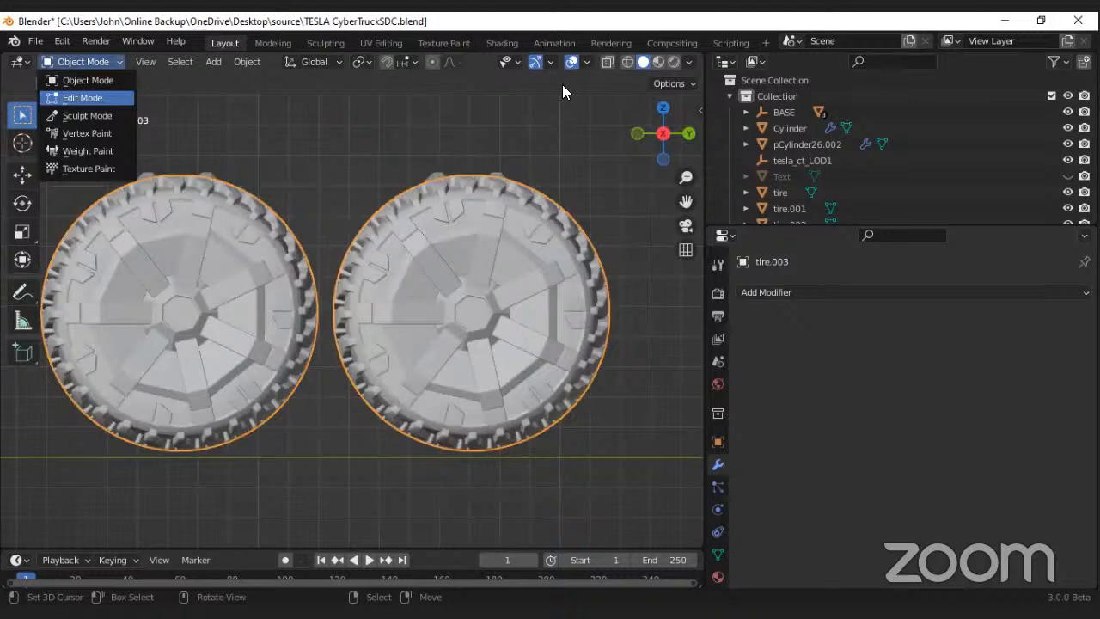
scroll(607, 61, "down", 3)
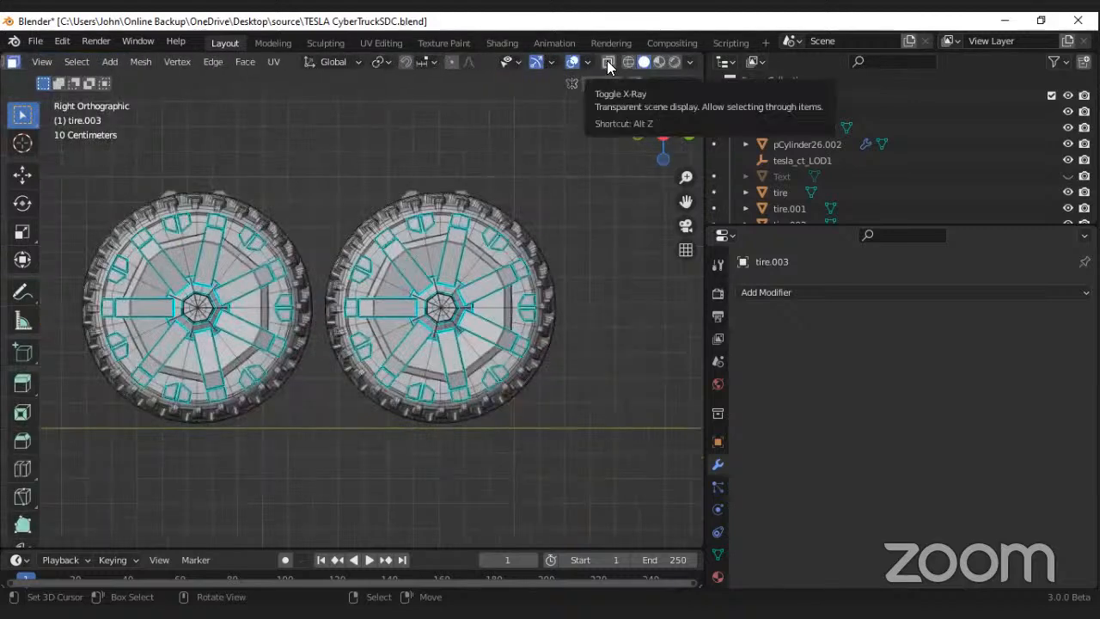
key("alt+z")
Step: Separate the two rear tires on the positive X side by selection, the rearmost tire first and the other one second
left_click_drag(626, 133, 319, 448)
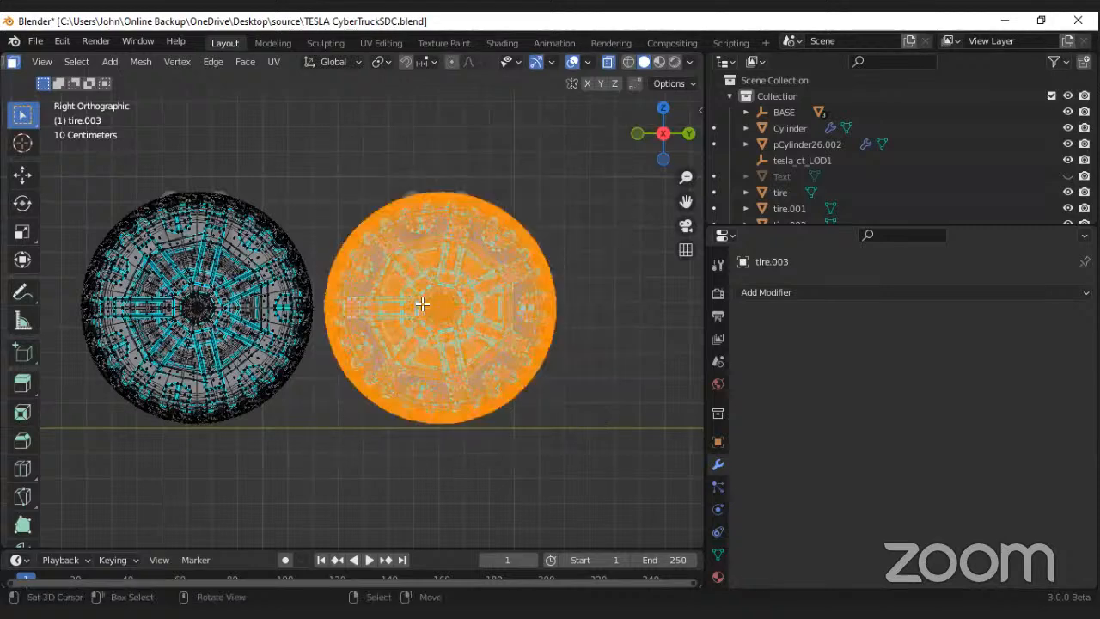
key("p")
left_click(423, 304)
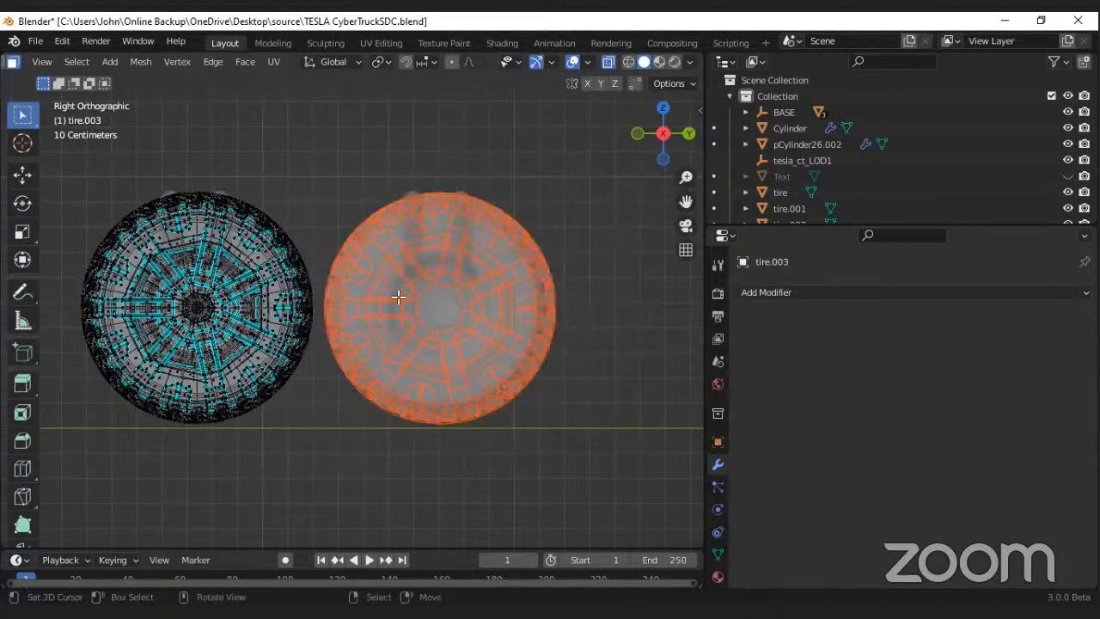
left_click_drag(54, 168, 277, 298)
key("p")
left_click(301, 300)
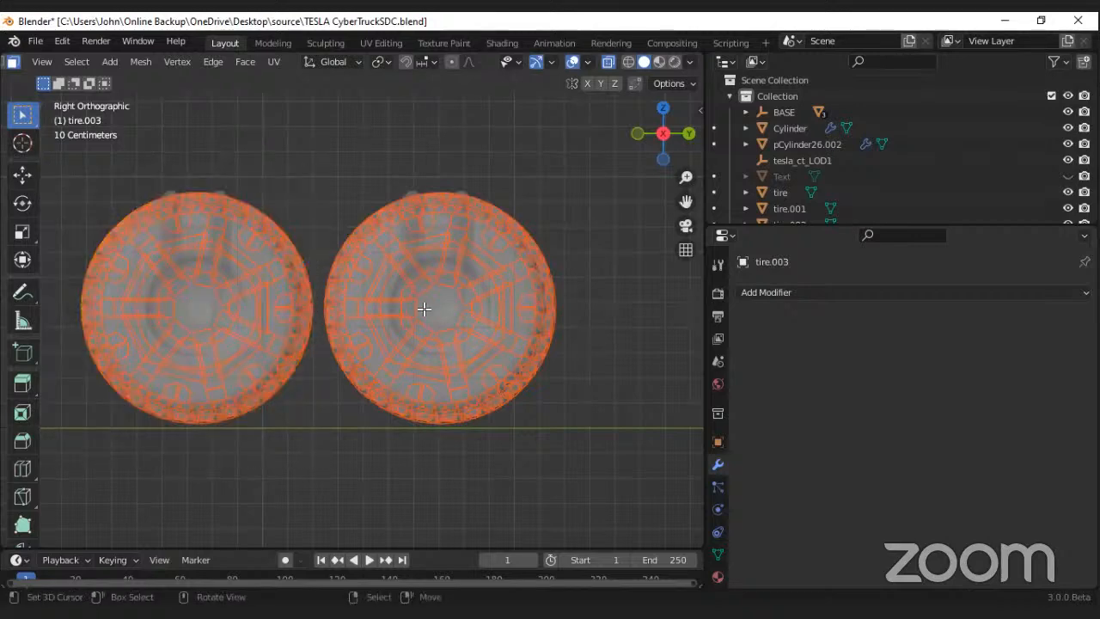
Step: Return to Object Mode and disable X-ray for the separated positive X side rear tires
scroll(403, 350, "down", 2)
middle_click_drag(403, 350, 407, 336)
scroll(405, 323, "down", 6)
scroll(403, 318, "up", 5)
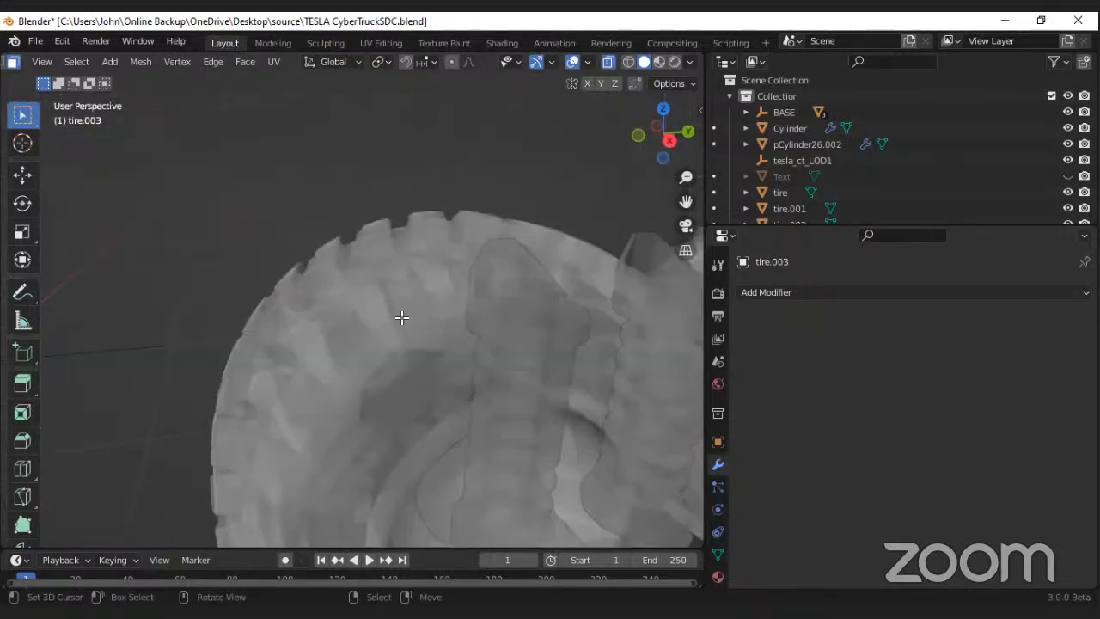
scroll(452, 357, "down", 3)
scroll(386, 327, "down", 6)
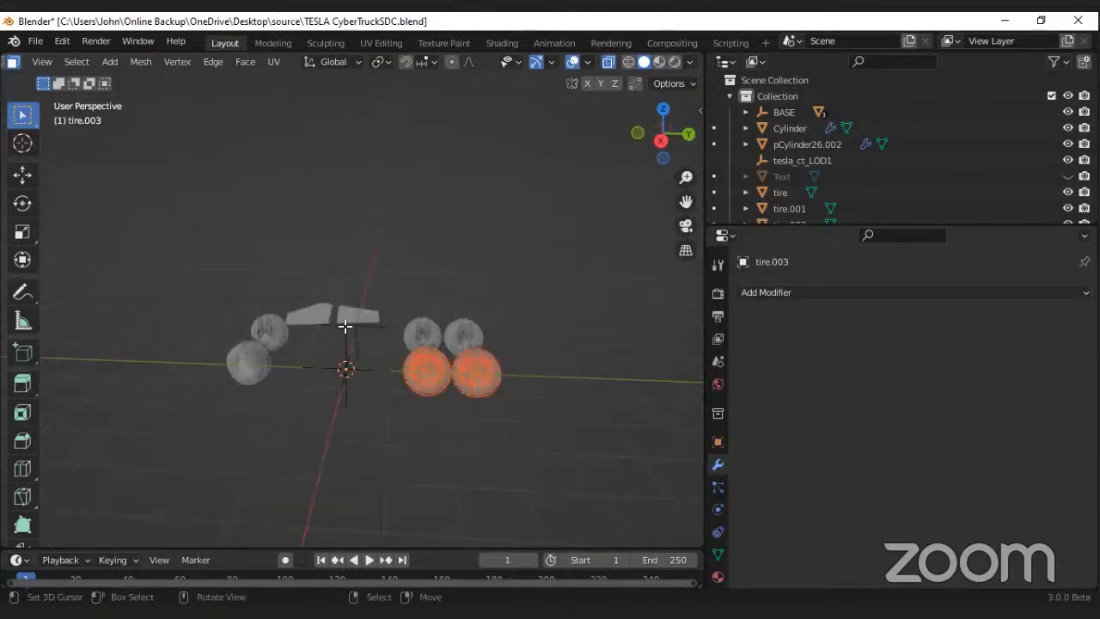
scroll(67, 62, "up", 4)
left_click(48, 63)
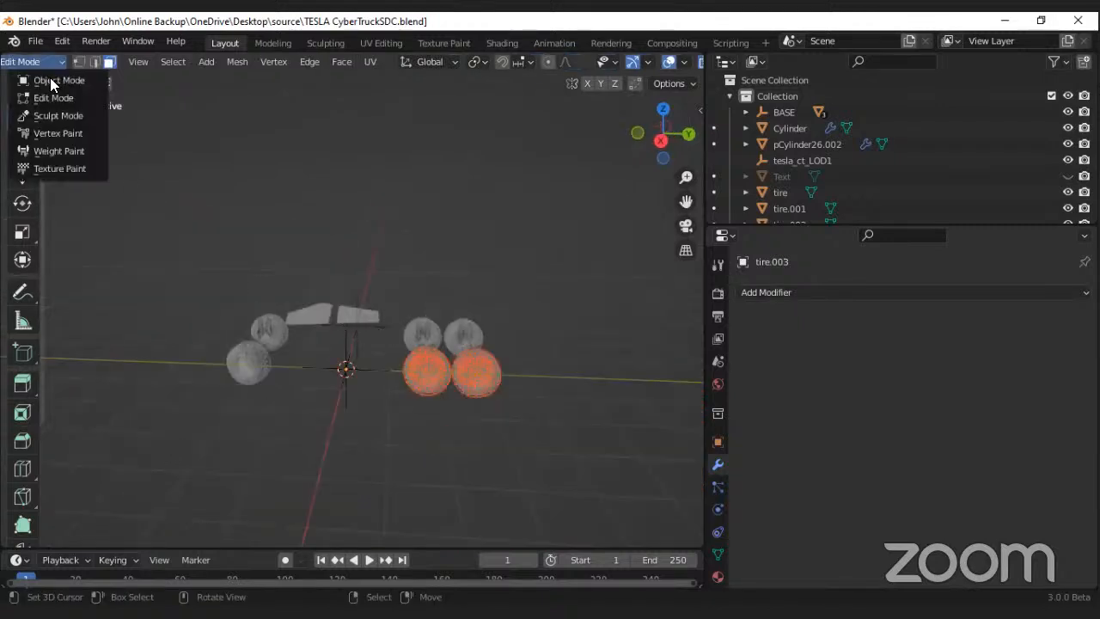
left_click(49, 79)
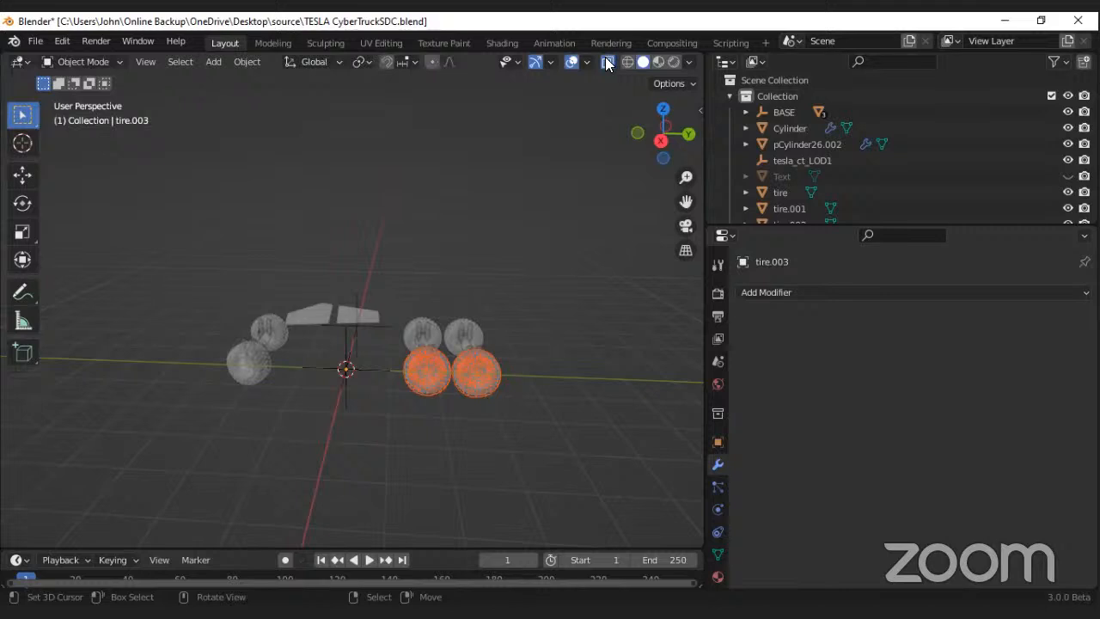
key("alt+z")
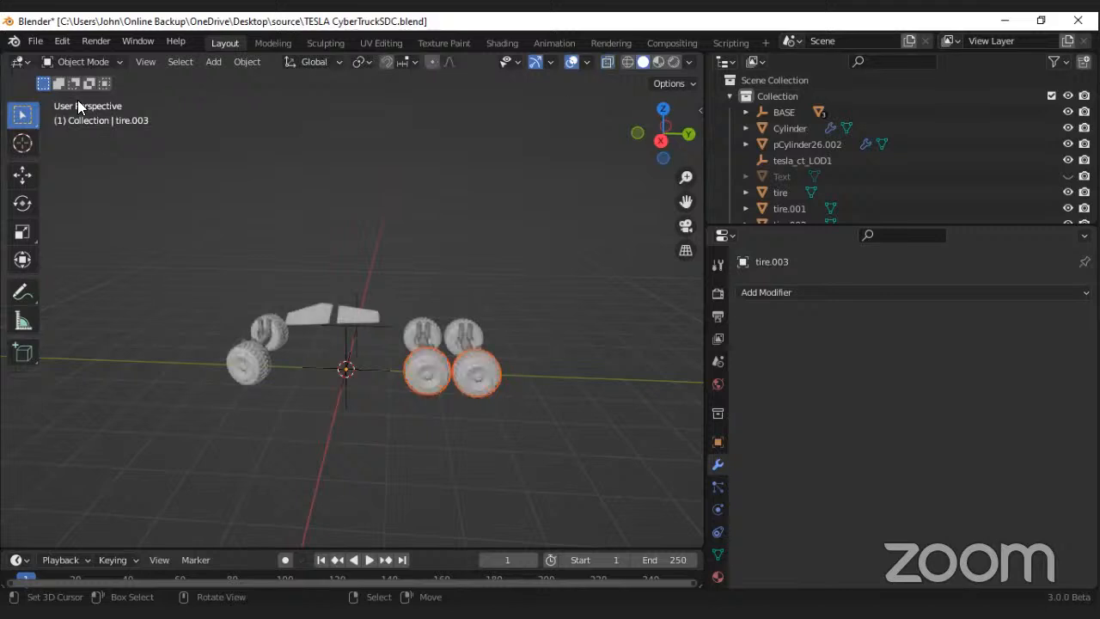
Step: Select the rear tires on the positive X side one at a time to check that each is a separate object
left_click(485, 368)
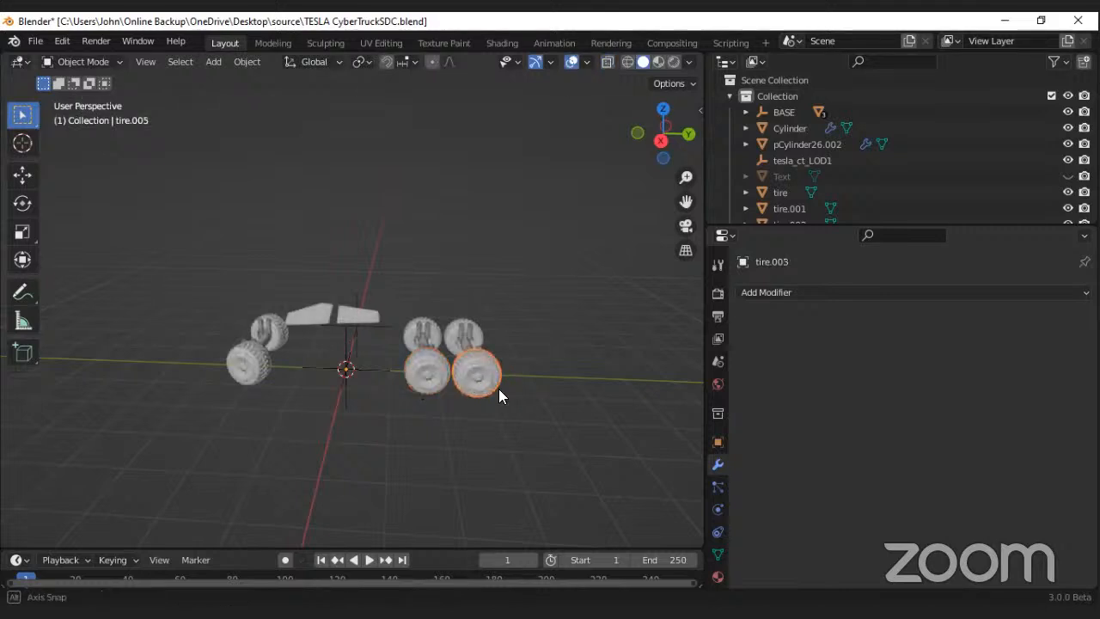
middle_click_drag(500, 391, 414, 409)
scroll(399, 263, "up", 5)
scroll(325, 279, "down", 4)
right_click(367, 274)
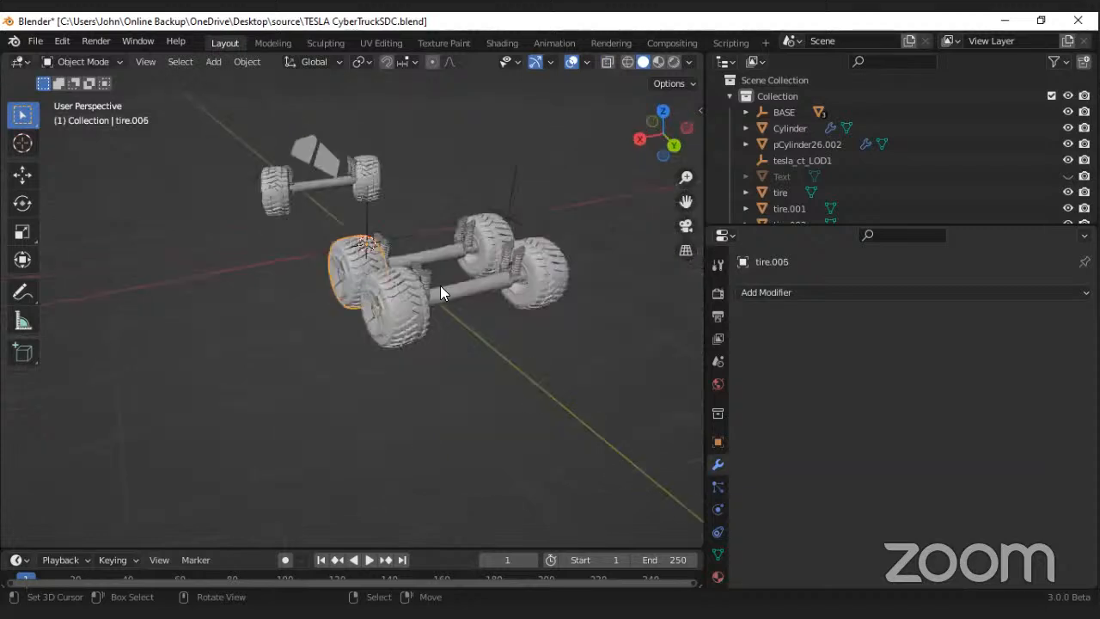
Step: Open the negative X side rear tire pair for mesh editing in the left orthographic view with X-ray enabled
middle_click_drag(440, 287, 571, 347)
right_click(464, 351)
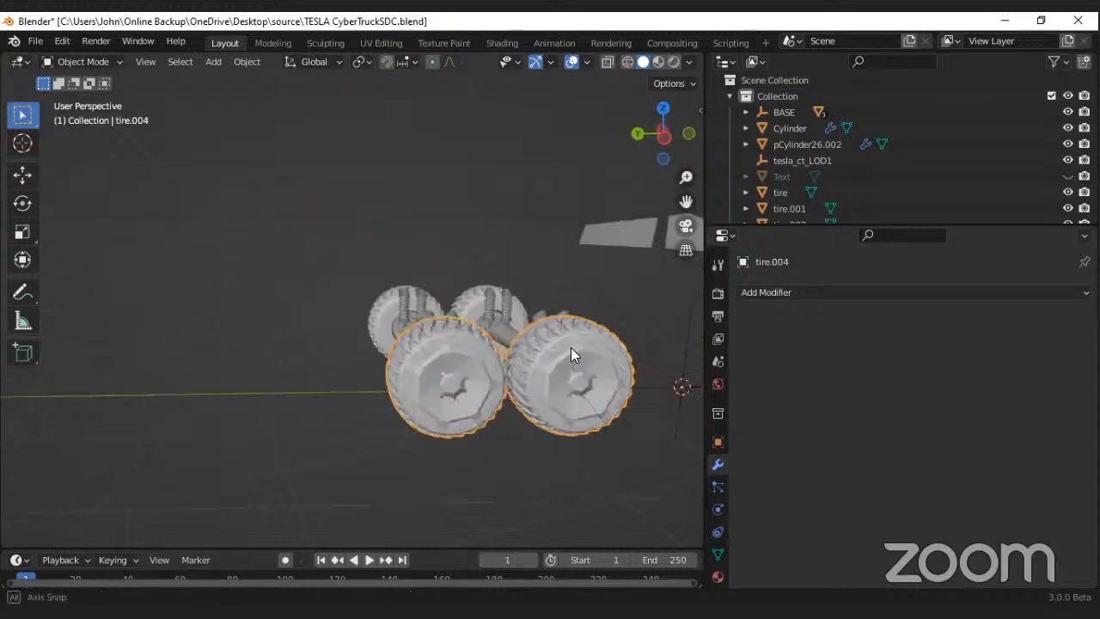
middle_click_drag(391, 347, 389, 354)
middle_click_drag(477, 352, 454, 347)
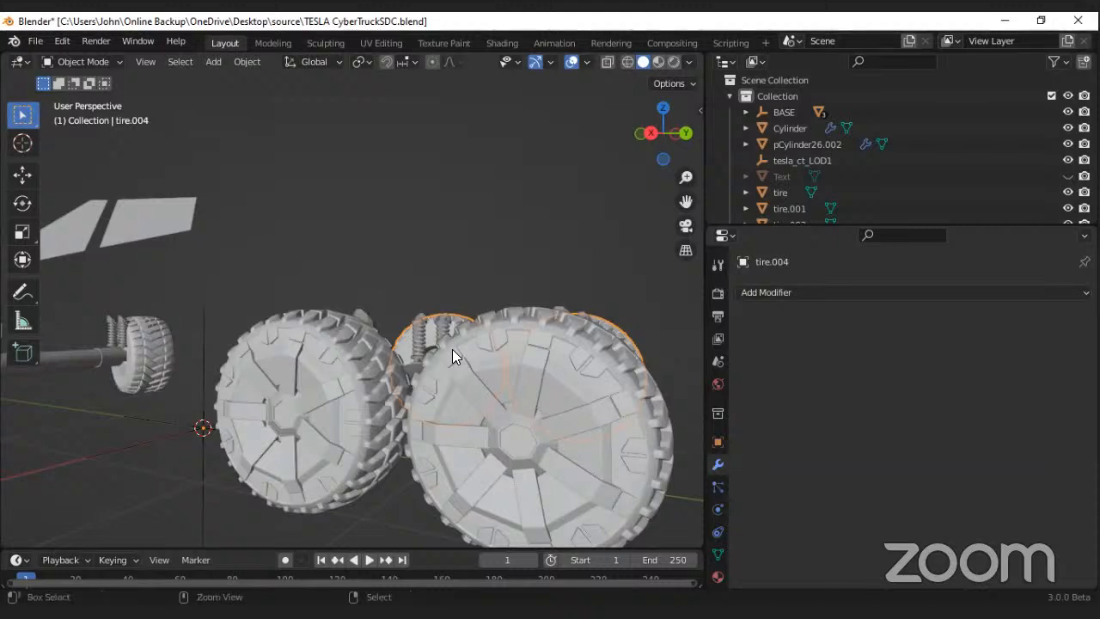
key("ctrl+KP_3")
scroll(392, 325, "up", 13)
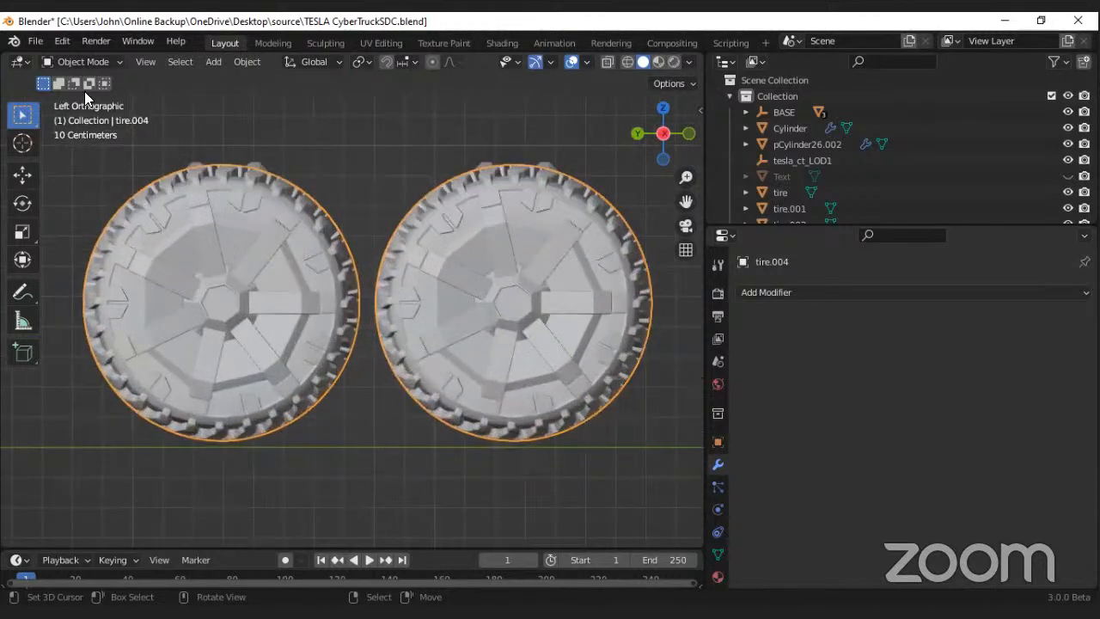
left_click(82, 61)
left_click(72, 96)
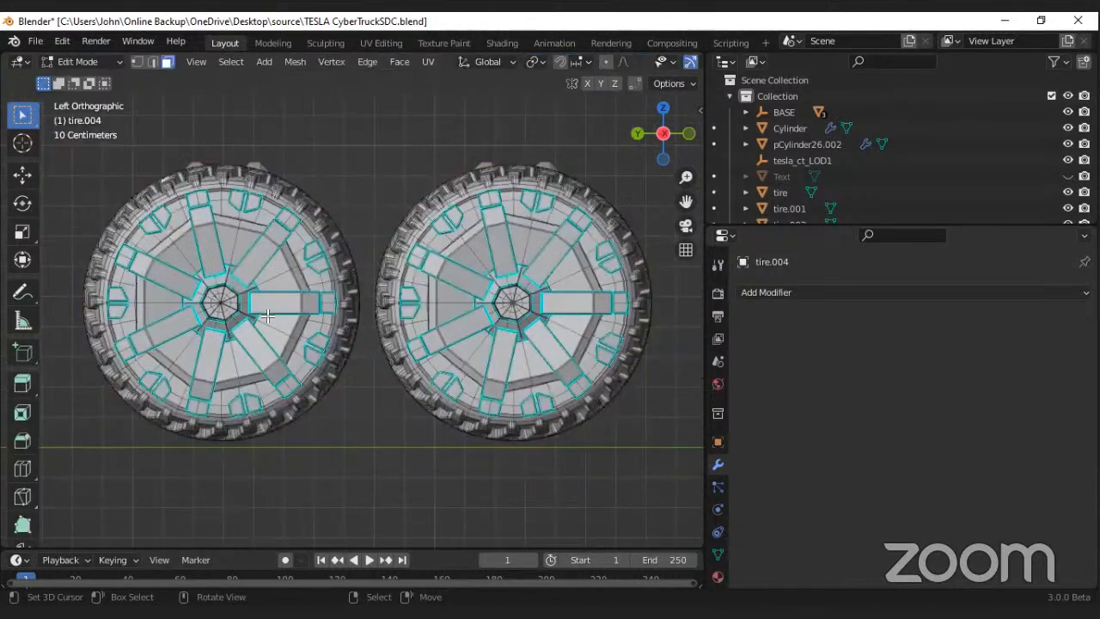
scroll(268, 317, "down", 1)
scroll(447, 69, "down", 4)
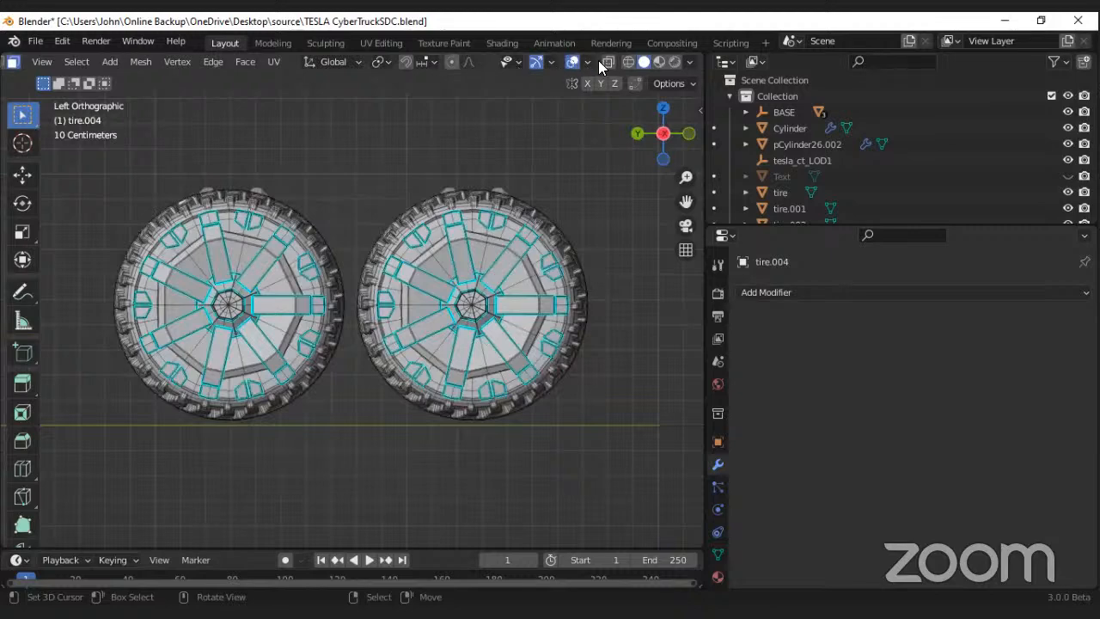
left_click(608, 62)
Step: Separate both rear tires on the negative X side by selection, the rearmost tire first and the other one second
left_click_drag(84, 137, 356, 452)
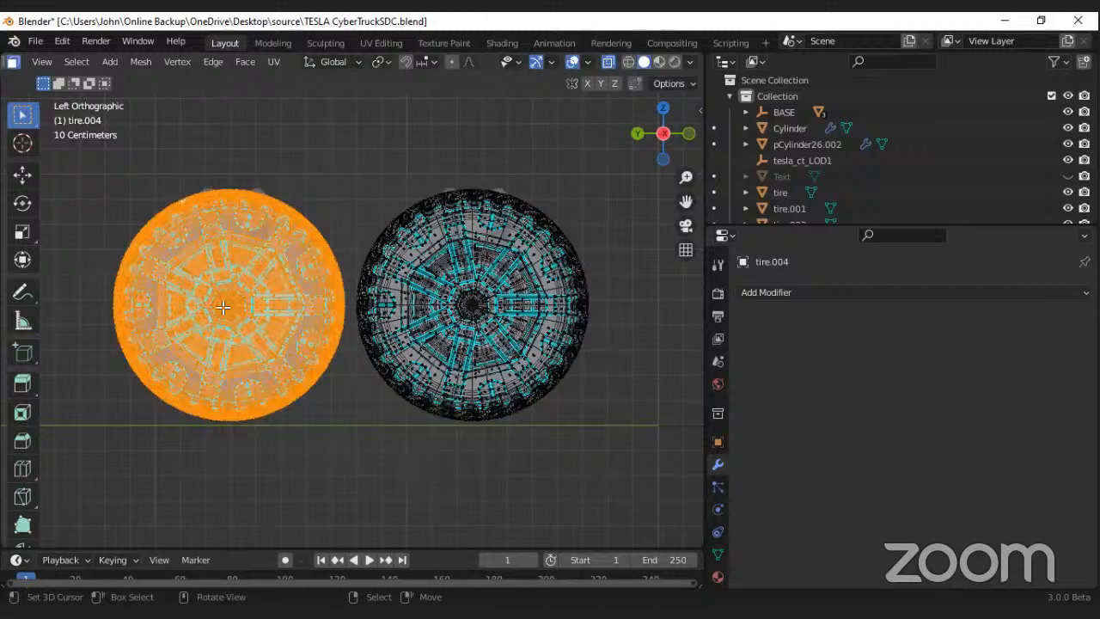
key("p")
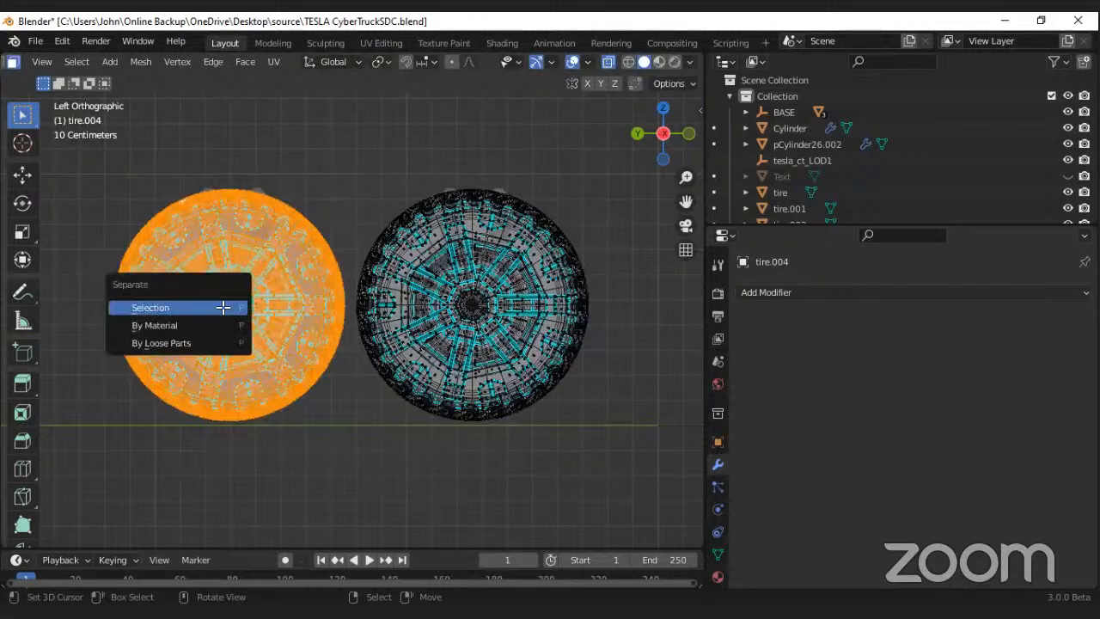
left_click(228, 307)
left_click_drag(354, 108, 612, 454)
key("p")
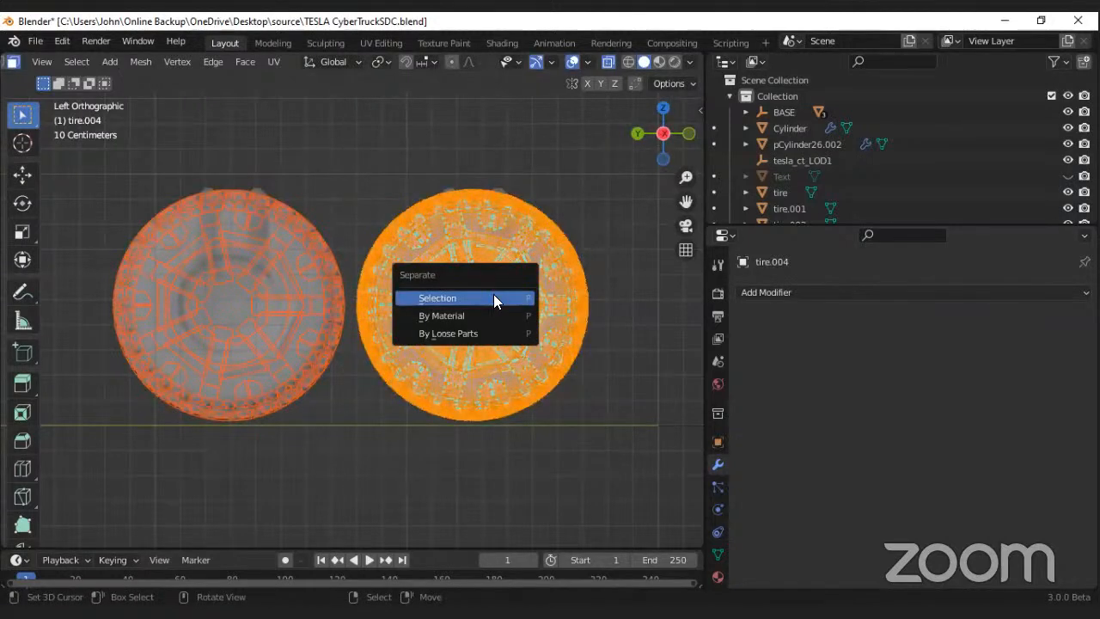
left_click(427, 301)
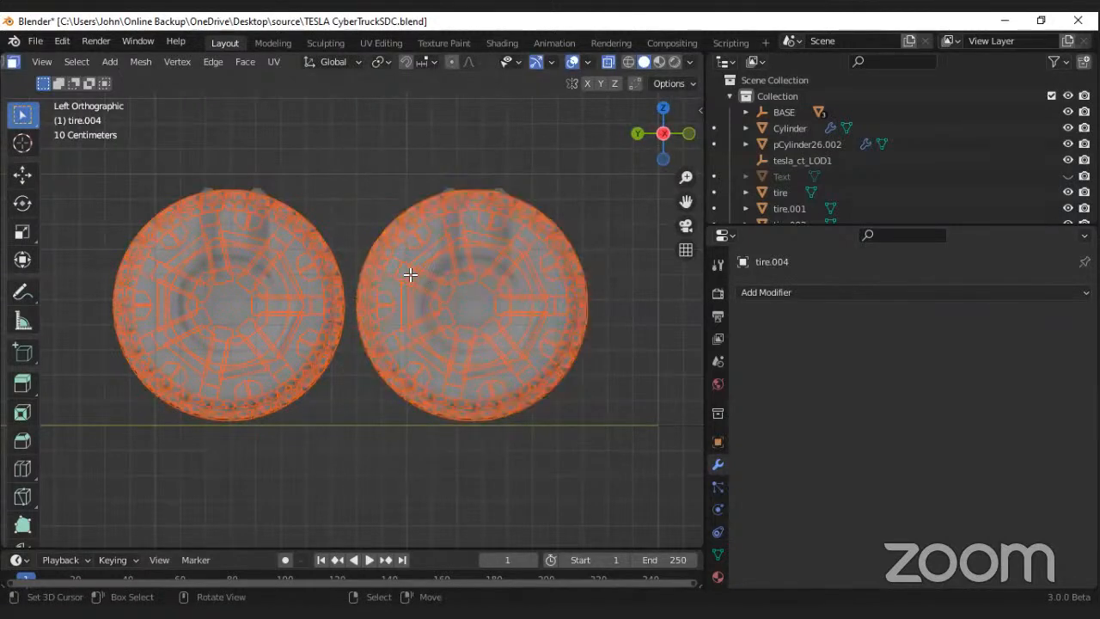
Step: Return to Object Mode, disable X-ray and select the forward rear tire on the negative X side
key("Tab")
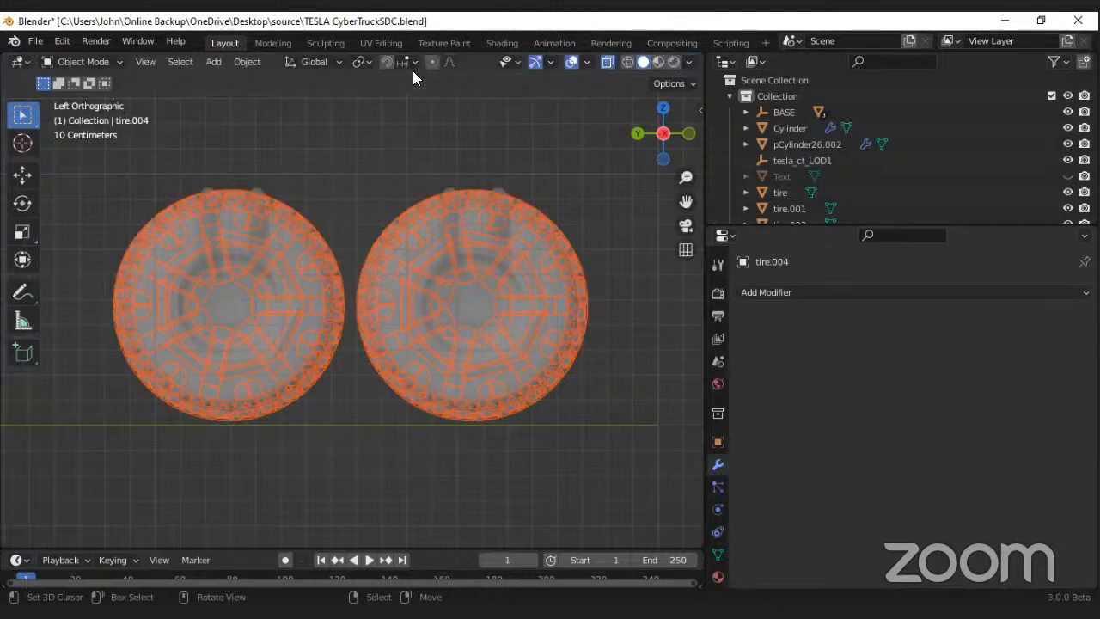
left_click(607, 62)
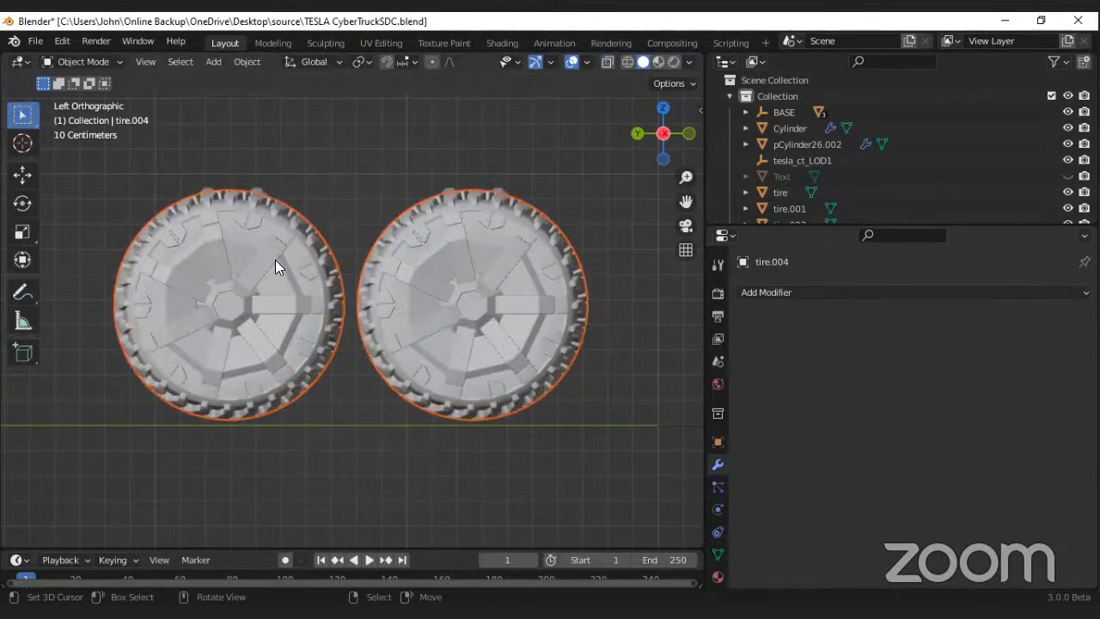
scroll(275, 260, "down", 7)
mouse_move(275, 260)
middle_mouse_down()
mouse_move(305, 280)
mouse_move(256, 245)
mouse_move(296, 285)
mouse_move(318, 268)
mouse_move(344, 284)
mouse_move(275, 277)
middle_mouse_up()
left_click(296, 287)
left_click(325, 275)
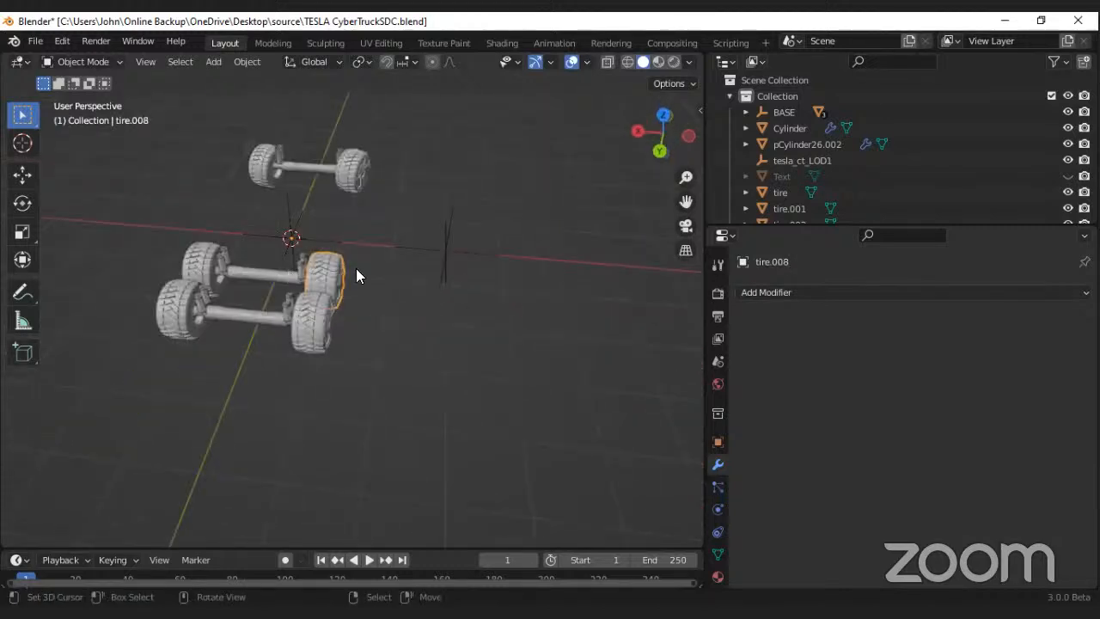
Step: Try rotating the forward rear tire on the negative X side to test its pivot, and cancel the rotation
middle_click_drag(356, 269, 363, 281)
key("r")
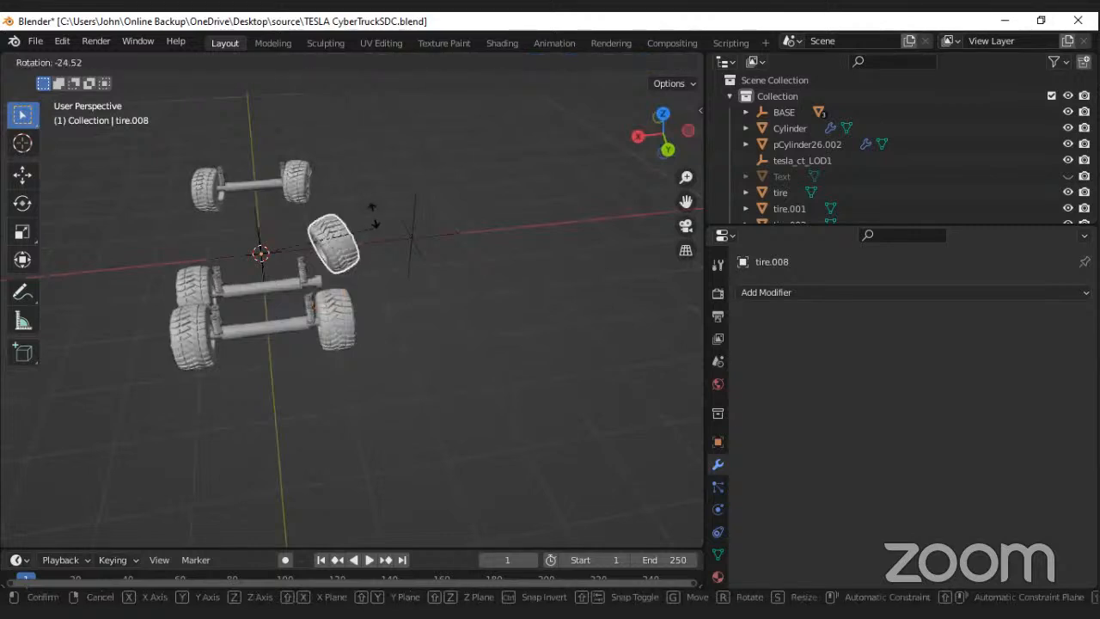
right_click(344, 313)
Step: Select all four rear tires and set their origins to Center of Mass (Surface)
middle_click_drag(346, 315, 403, 309)
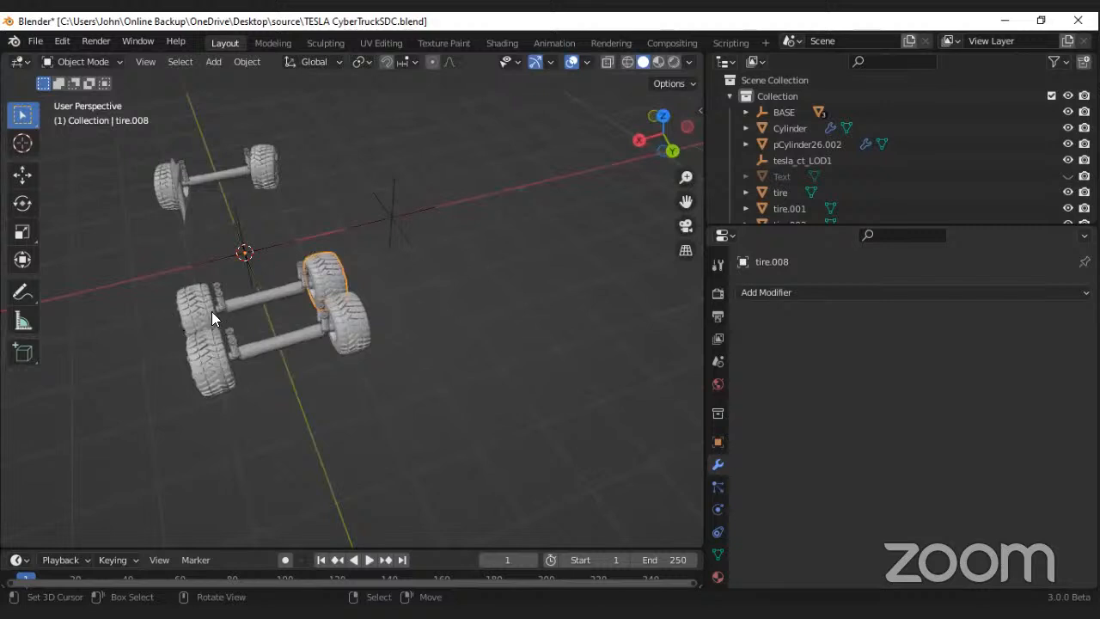
scroll(223, 306, "up", 4)
scroll(237, 303, "down", 4)
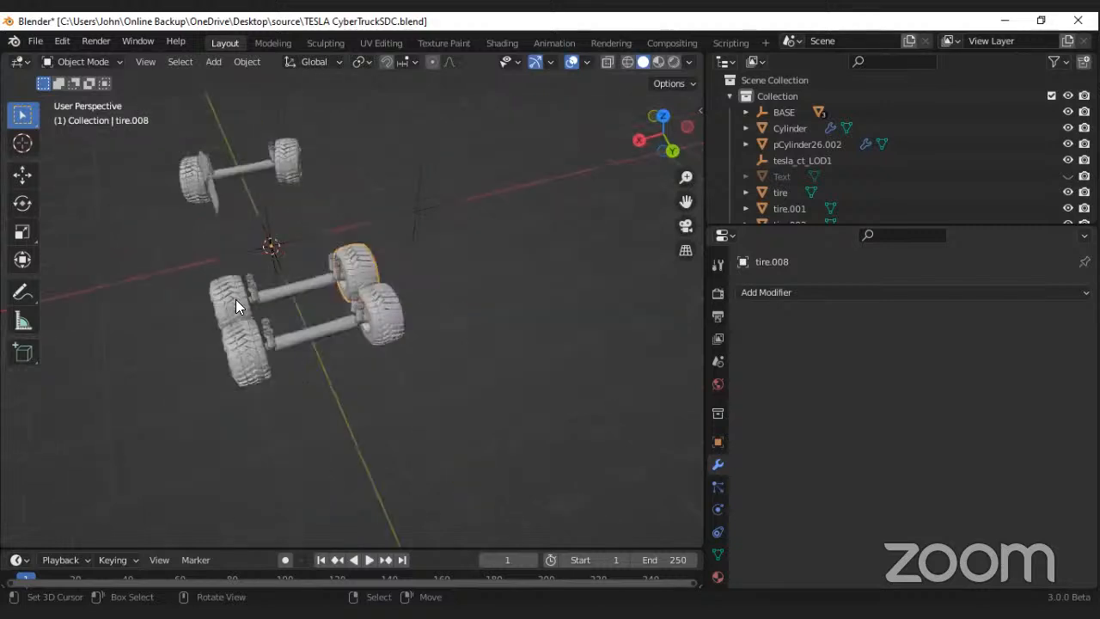
scroll(236, 307, "up", 3)
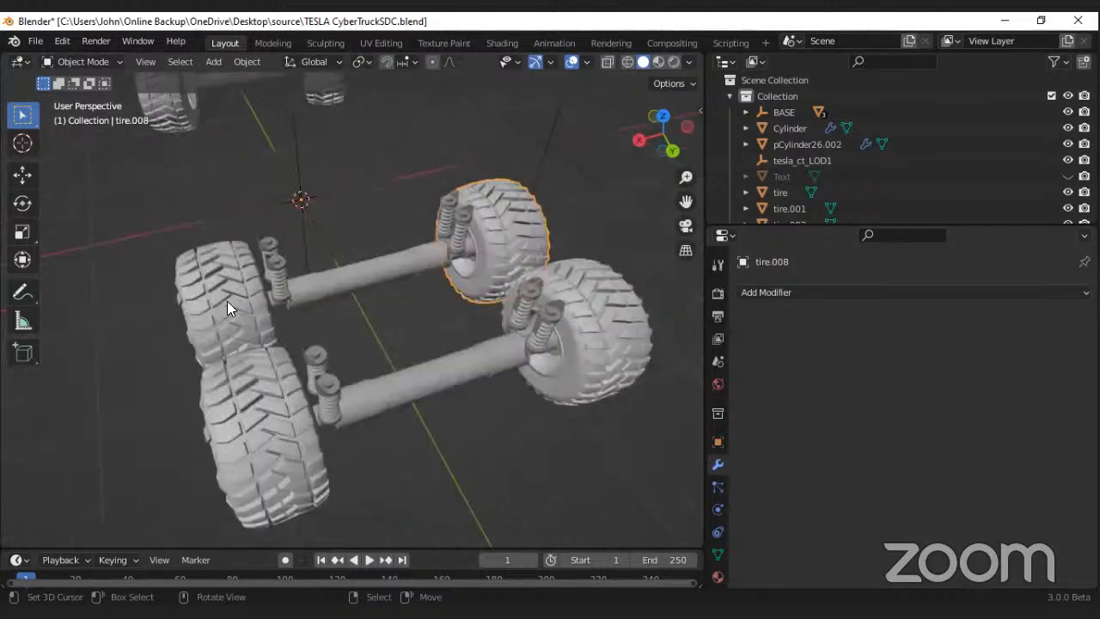
left_click(229, 303, "shift")
left_click(256, 406, "shift")
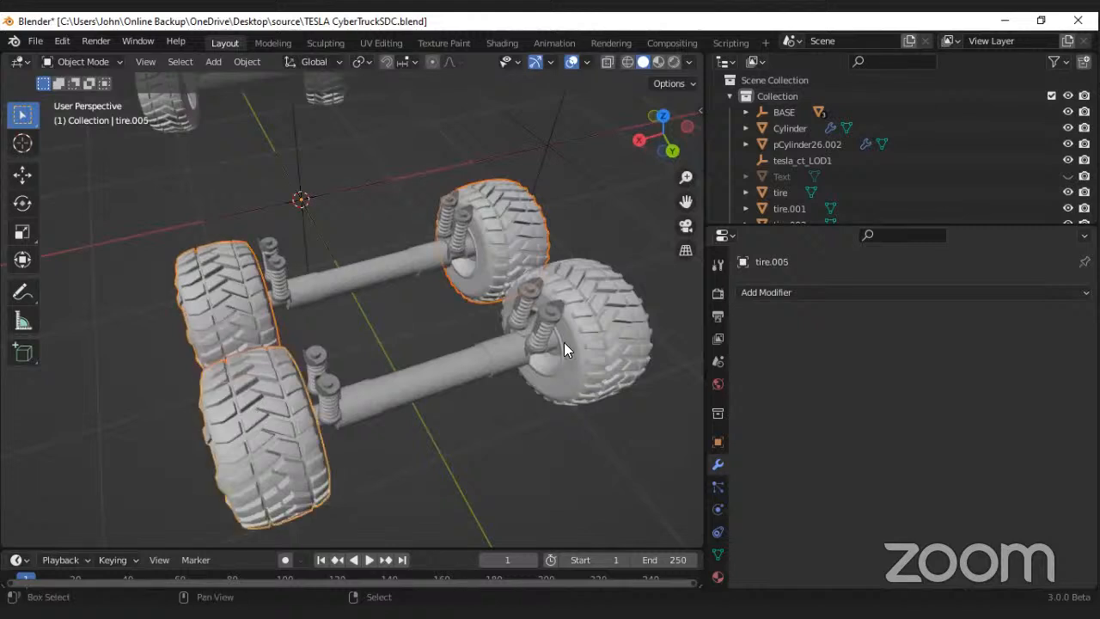
left_click(520, 365, "shift")
middle_click_drag(406, 352, 408, 352)
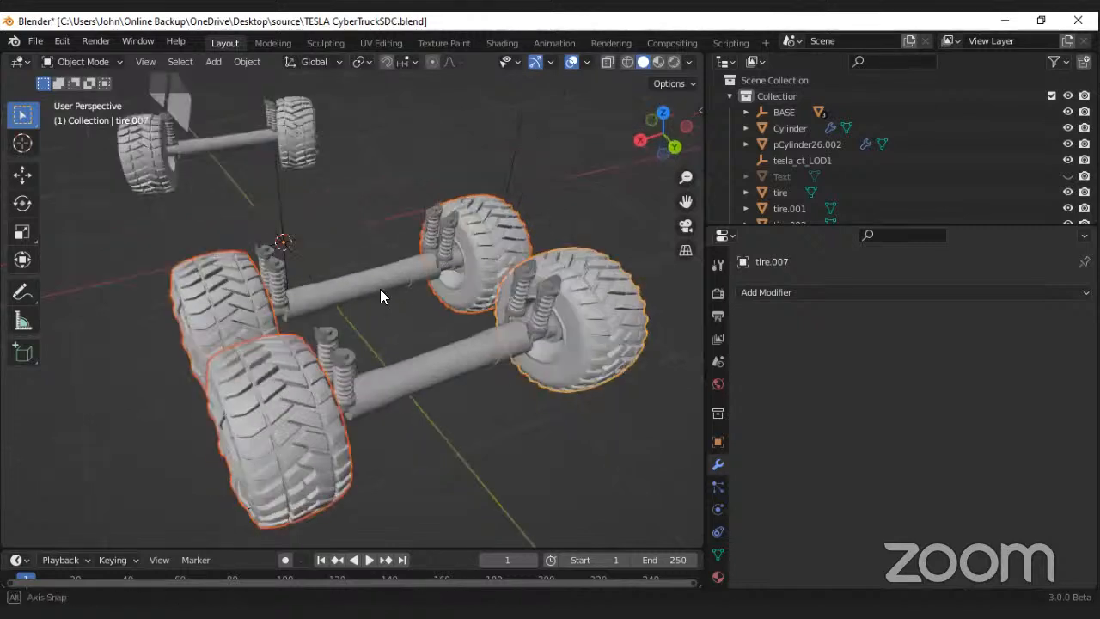
middle_click_drag(380, 290, 380, 290)
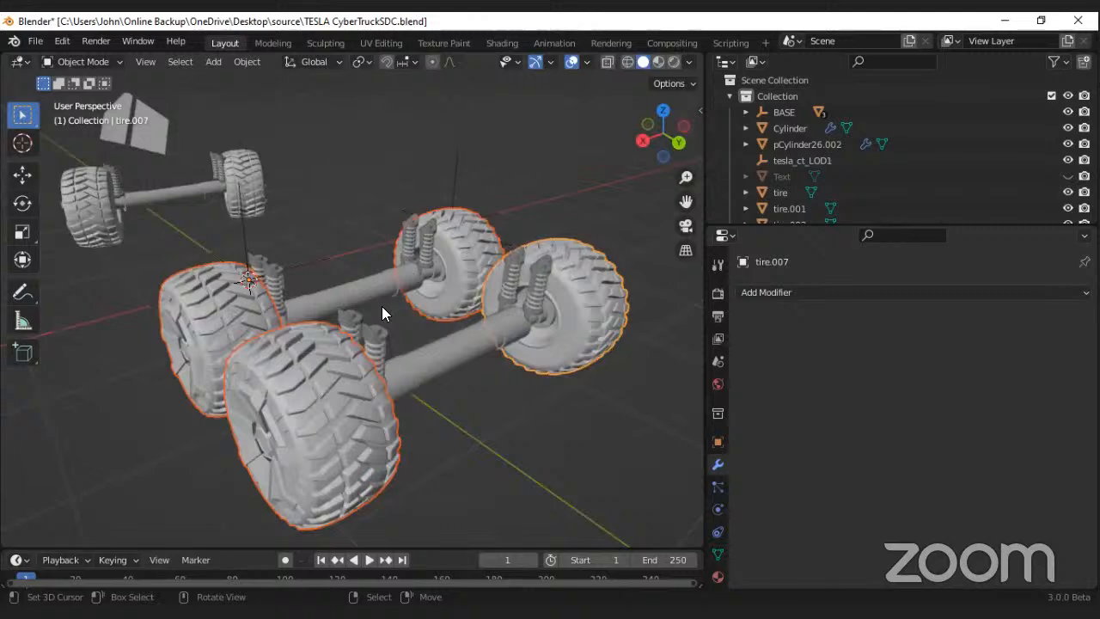
right_click(382, 306)
mouse_move(382, 306)
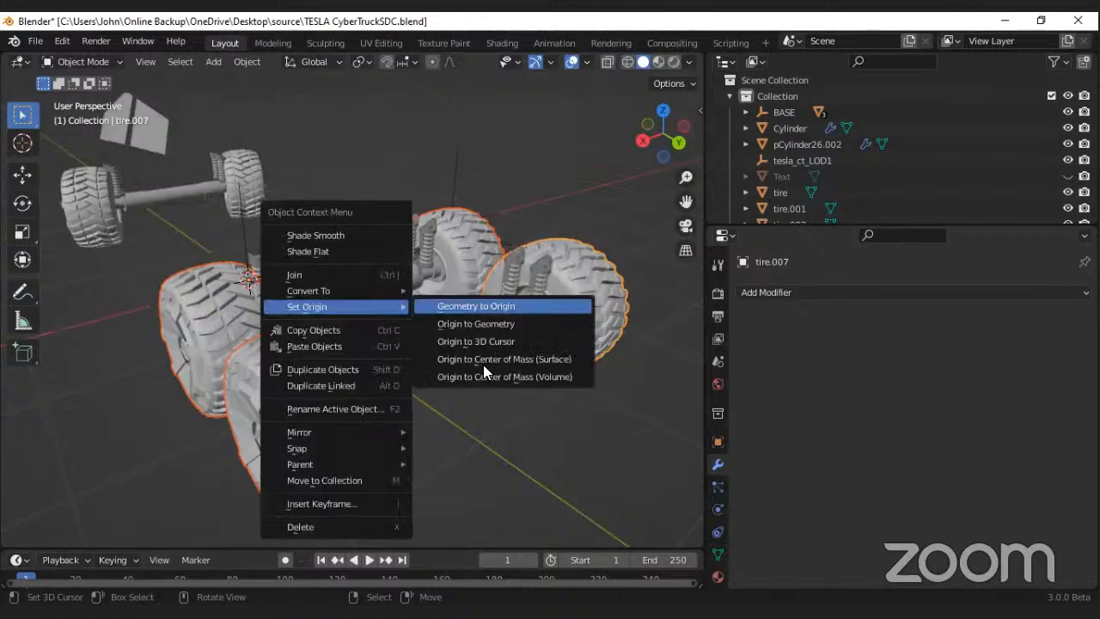
left_click(481, 359)
Step: Try rotating the four rear tires about global Z with the pivot point set to Individual Origins, and cancel the rotation
middle_click_drag(378, 368, 347, 87)
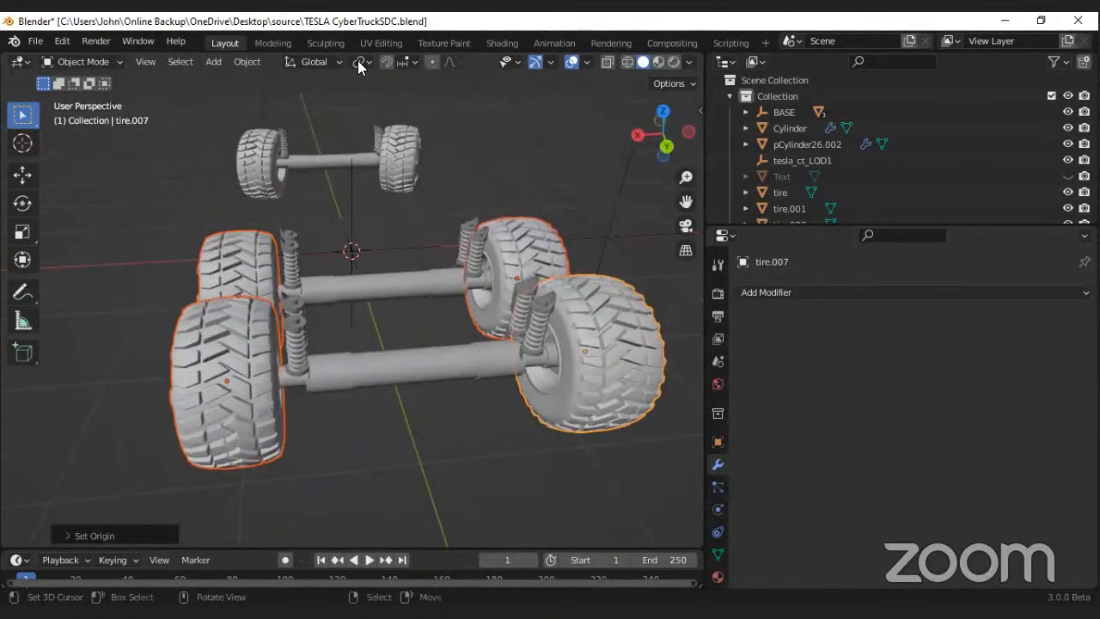
left_click(359, 64)
left_click(378, 116)
key("r")
key("z")
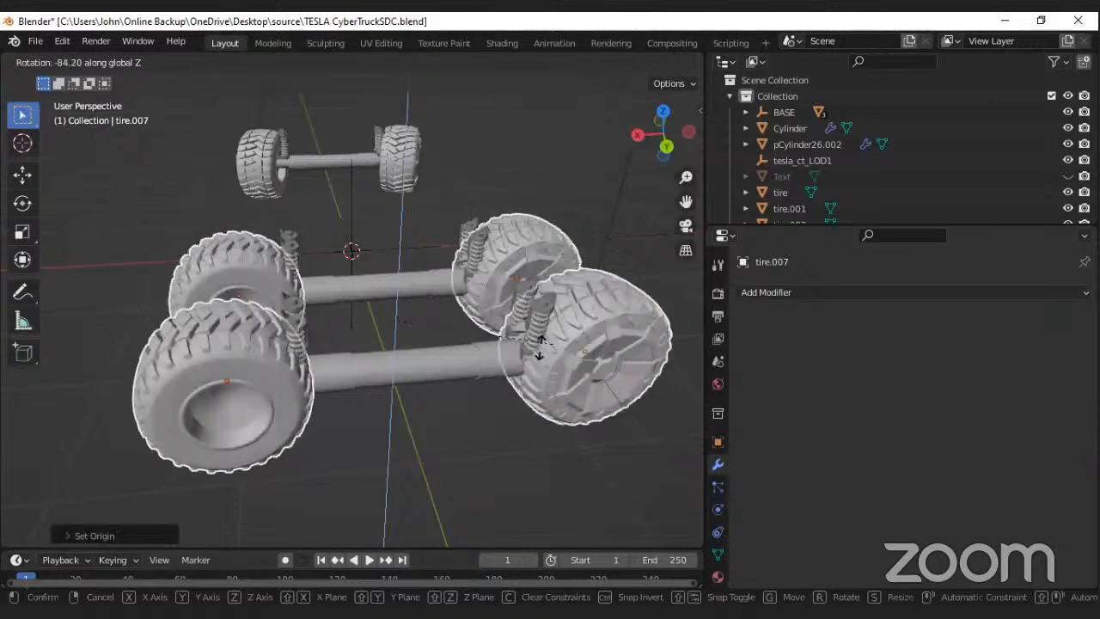
right_click(431, 349)
Step: Set the transform pivot point back to Median Point and save the file
middle_click_drag(435, 354, 481, 331)
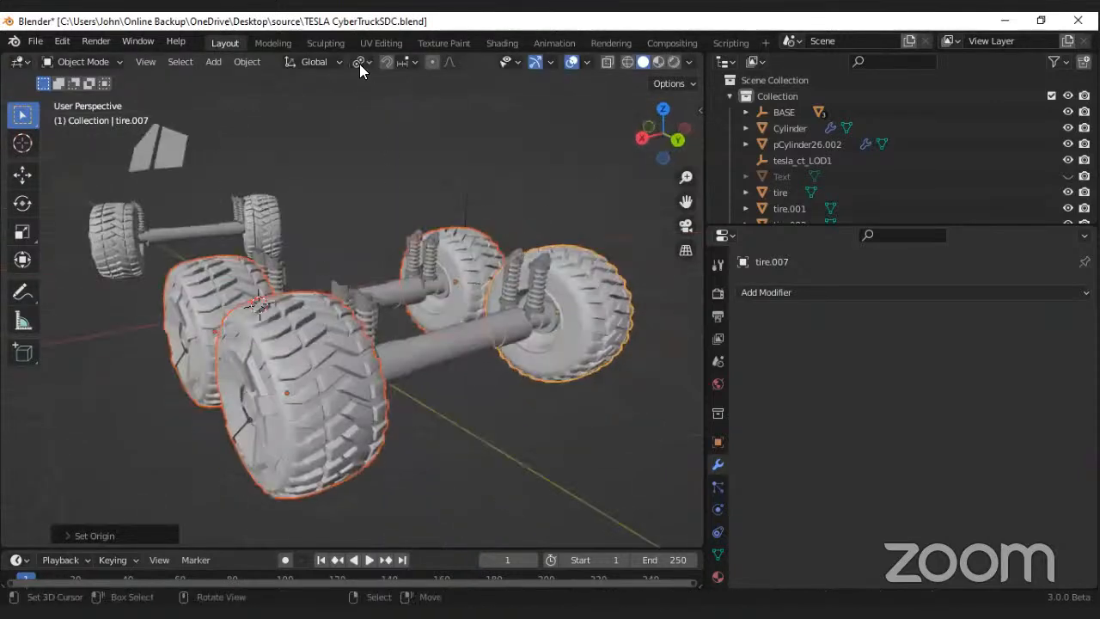
left_click(359, 61)
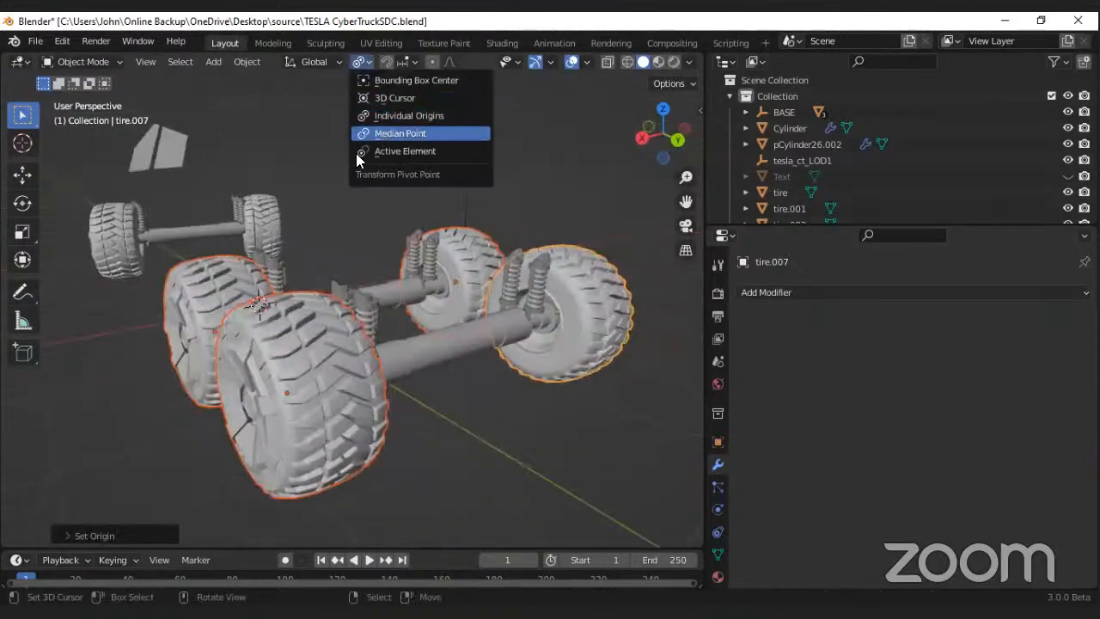
key("ctrl+s")
Step: Select the side window panels and examine the remaining vehicle parts from several angles
scroll(334, 276, "down", 5)
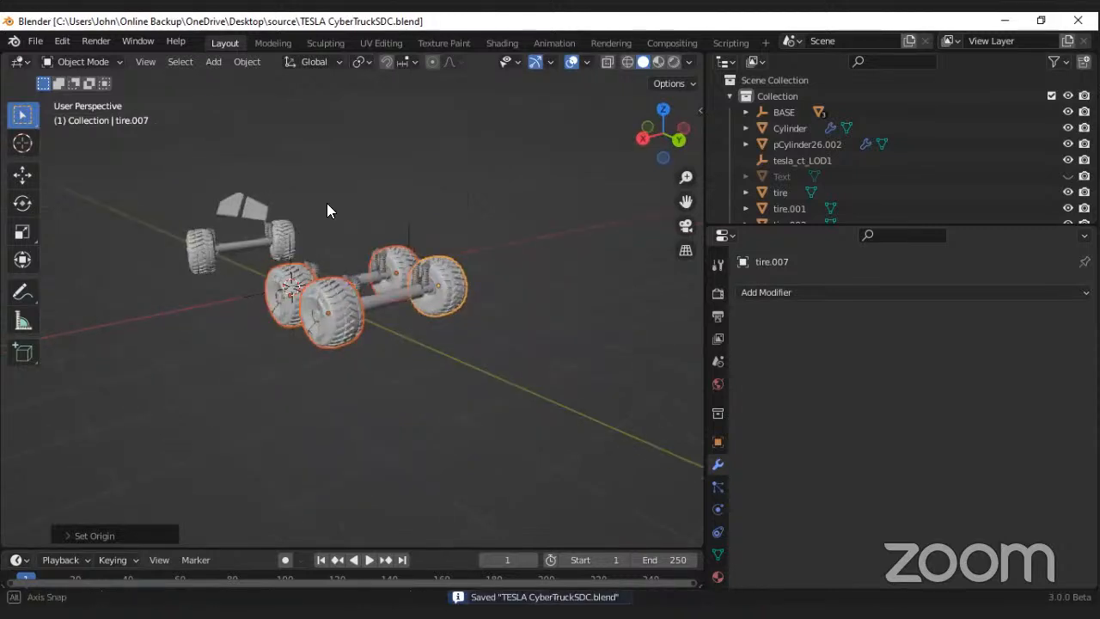
middle_click_drag(329, 295, 441, 280)
left_click(208, 244)
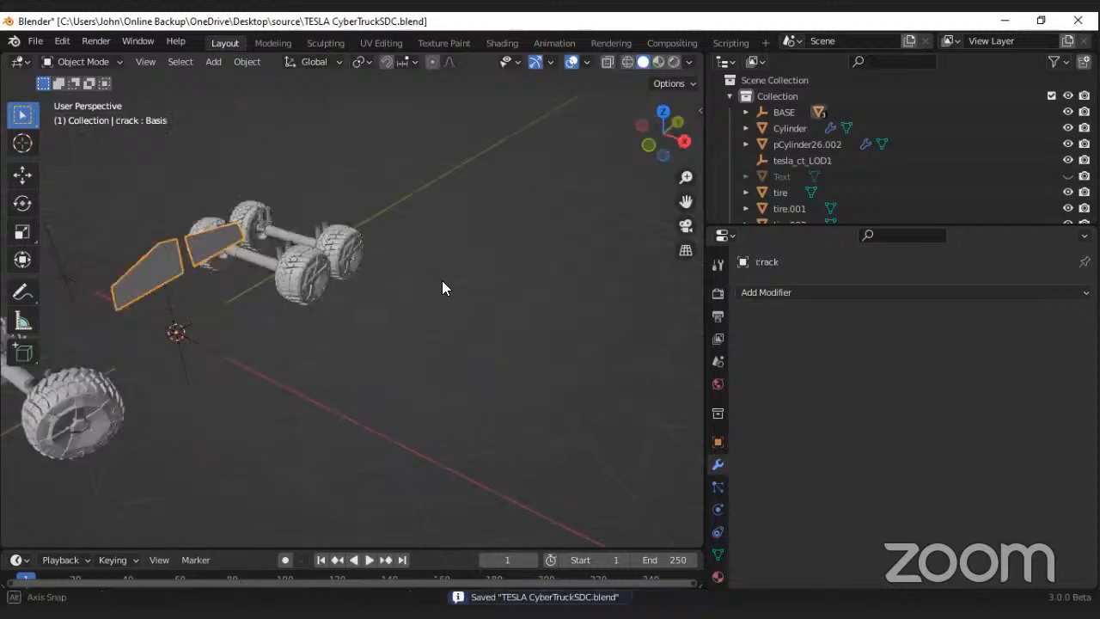
middle_click_drag(199, 283, 250, 266)
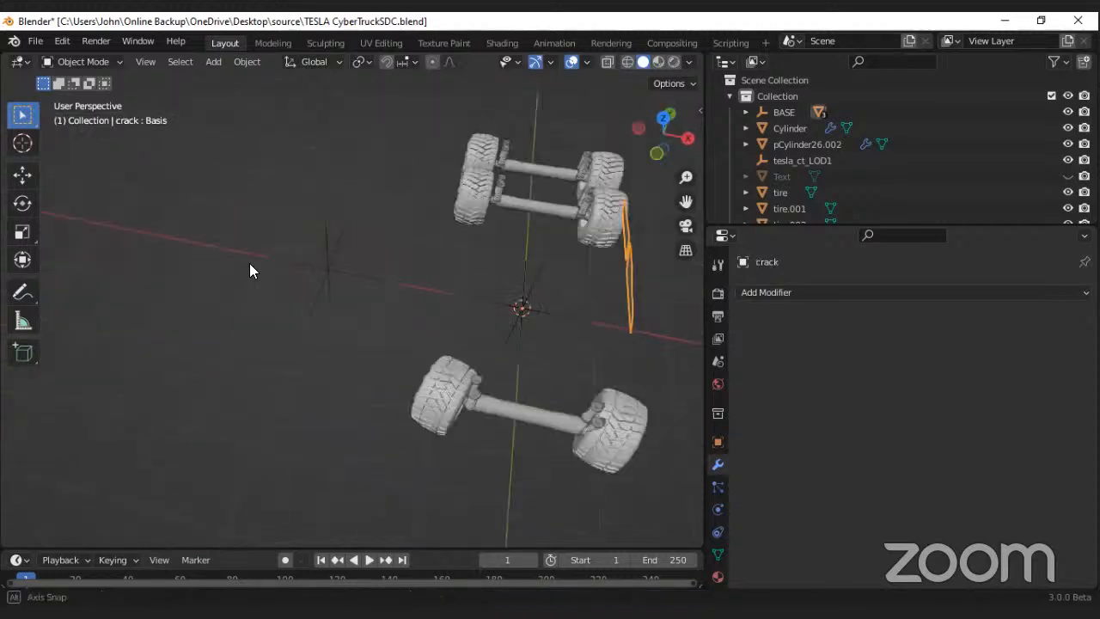
middle_click_drag(360, 275, 467, 284)
Step: Open the shock absorber springs object pCylinder26.002 for mesh editing in the top orthographic view, zoomed on the rear axles
left_click(361, 280)
middle_click_drag(284, 335, 359, 372)
key("KP_Decimal")
scroll(298, 364, "down", 9)
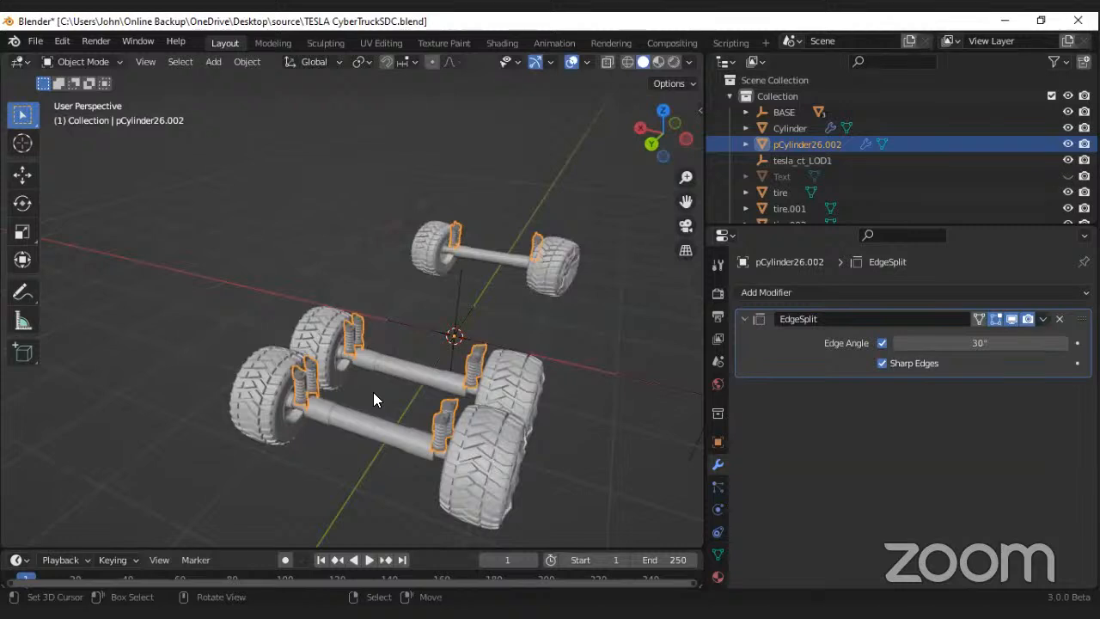
middle_click_drag(305, 365, 340, 400)
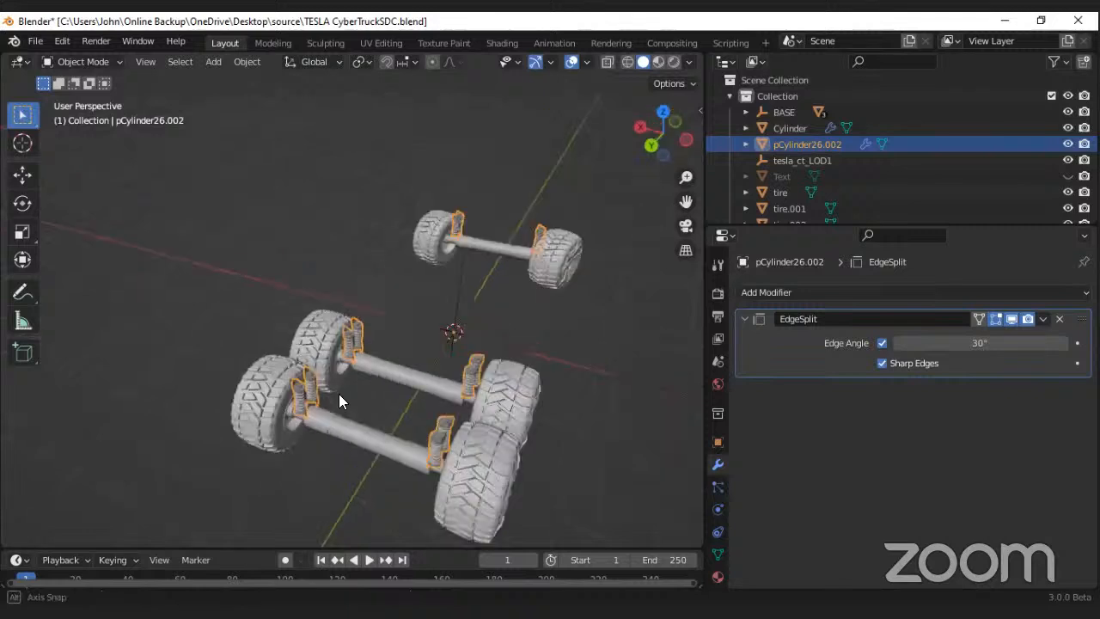
middle_click_drag(380, 329, 381, 358)
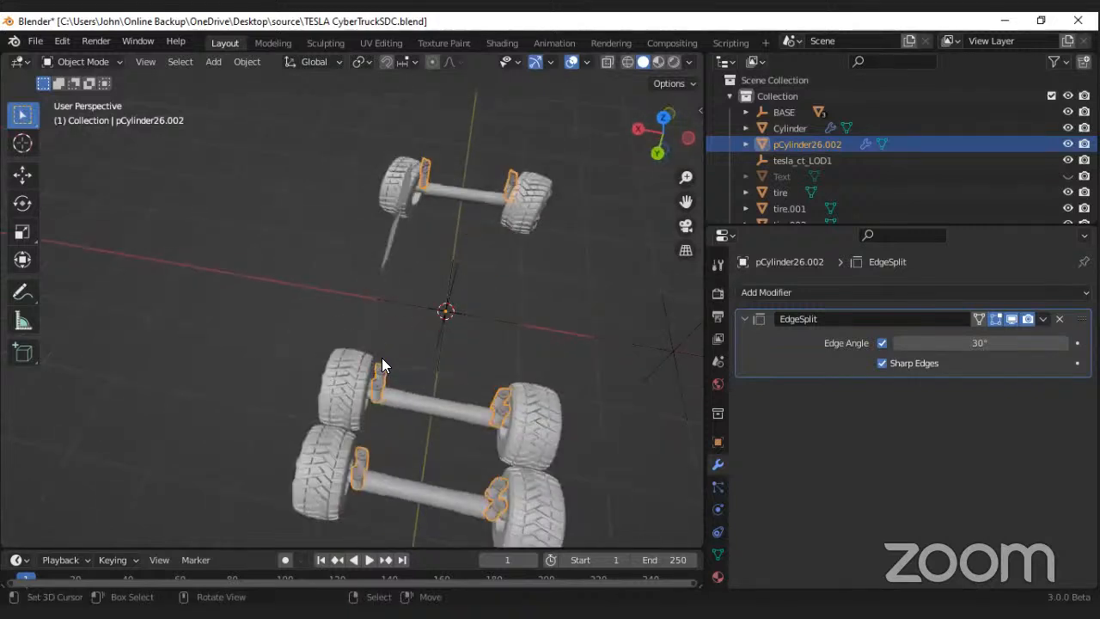
key("KP_5")
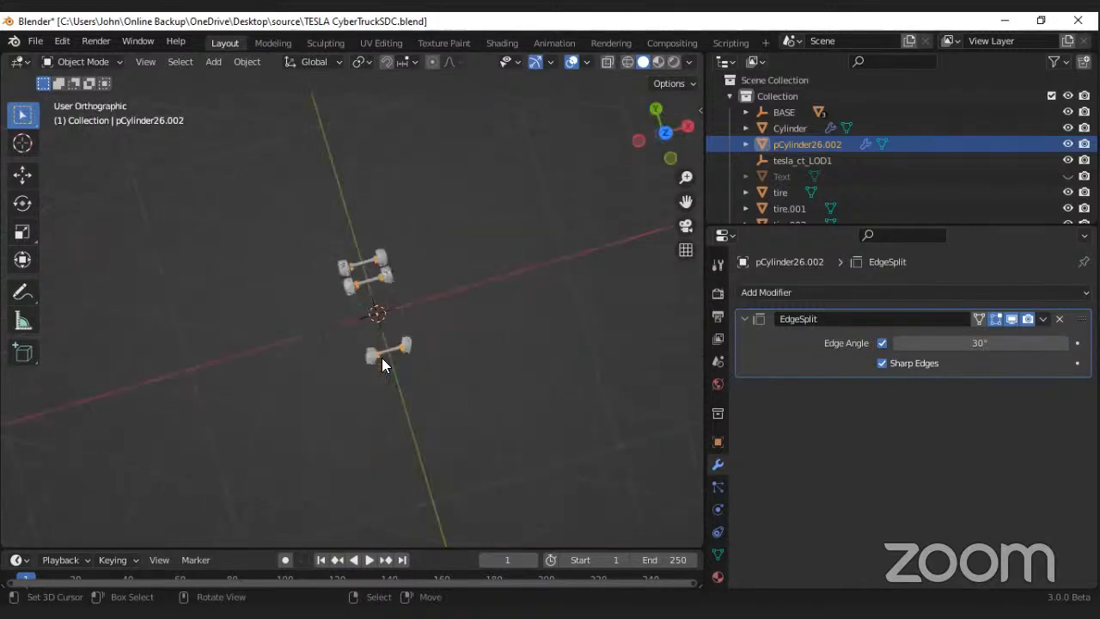
key("KP_7")
scroll(370, 297, "up", 5)
scroll(344, 236, "up", 6)
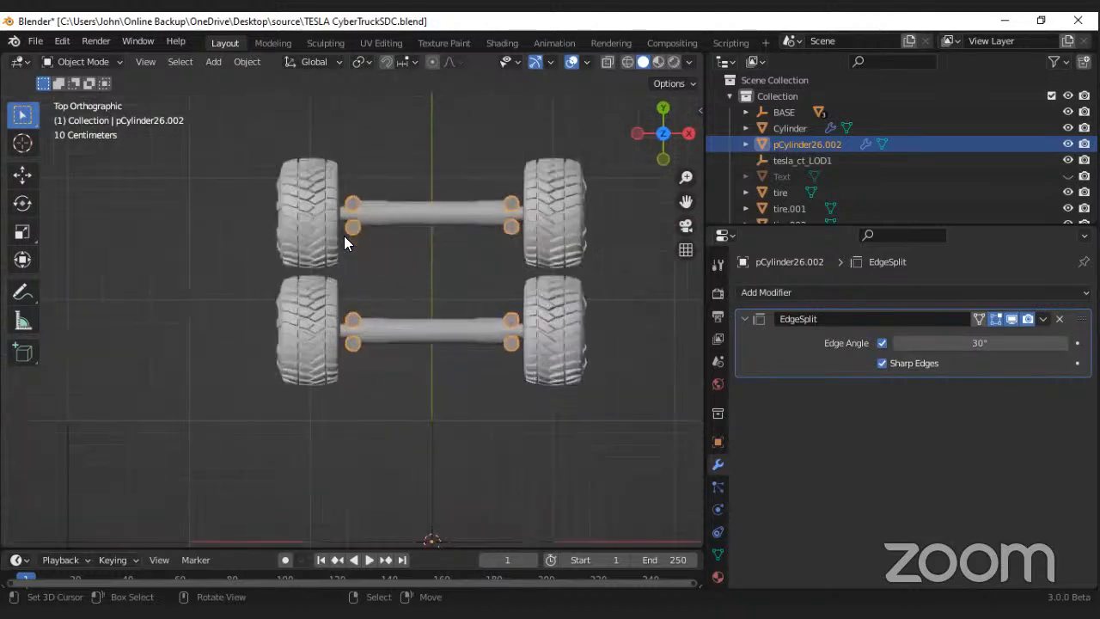
key("Tab")
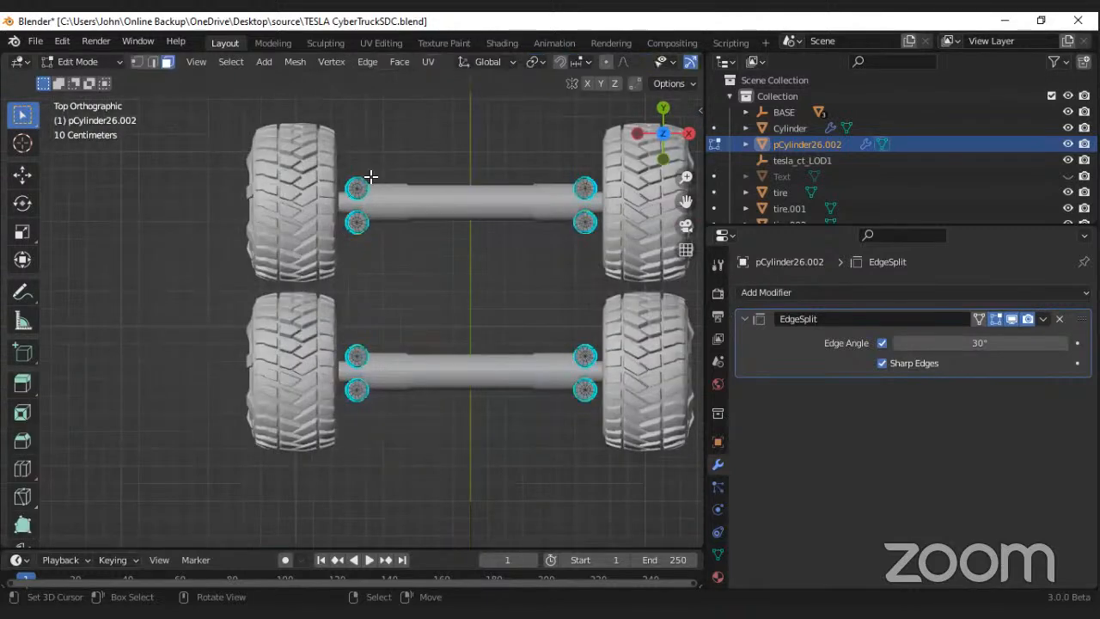
Step: Turn on X-Ray and separate the two left-hand springs of the rearmost axle into their own objects by selection
scroll(370, 180, "up", 2)
scroll(602, 58, "down", 5)
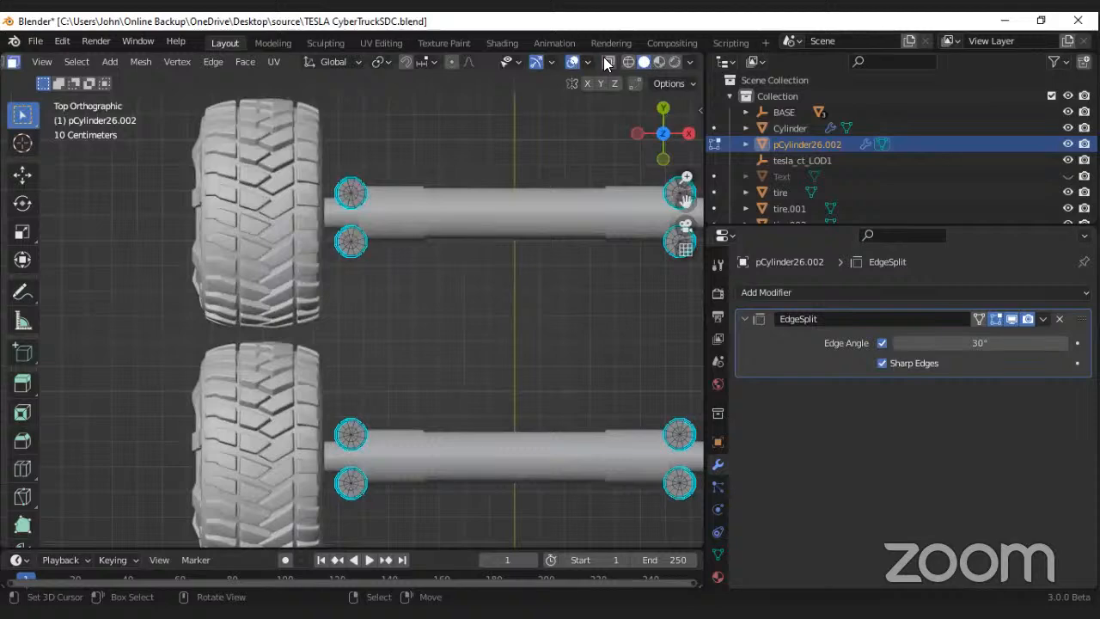
left_click(605, 60)
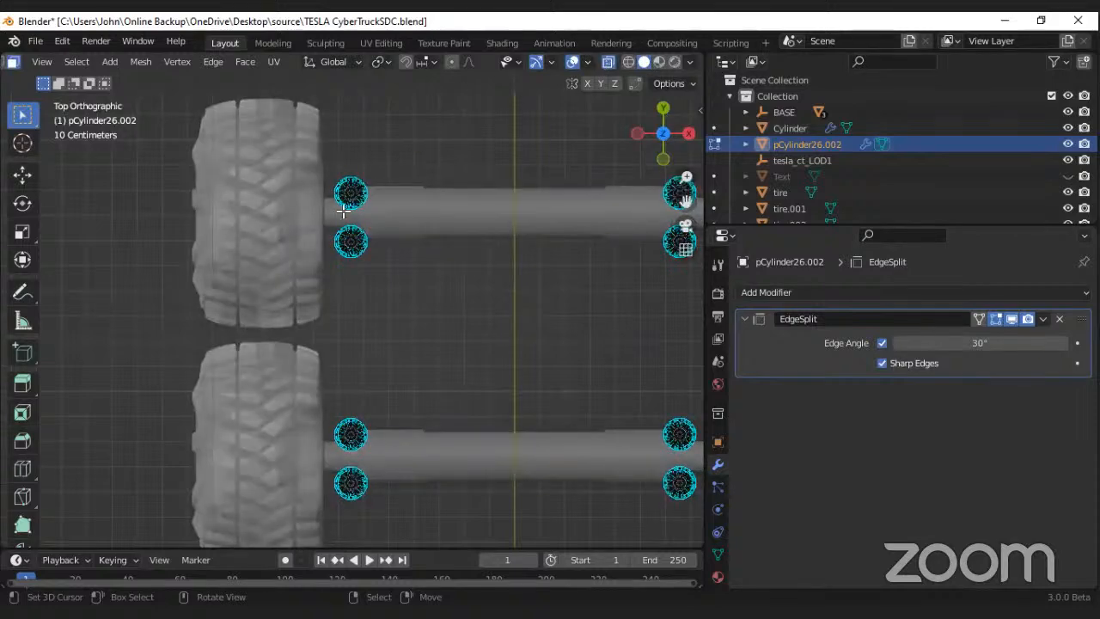
left_click_drag(450, 113, 318, 203)
key("p")
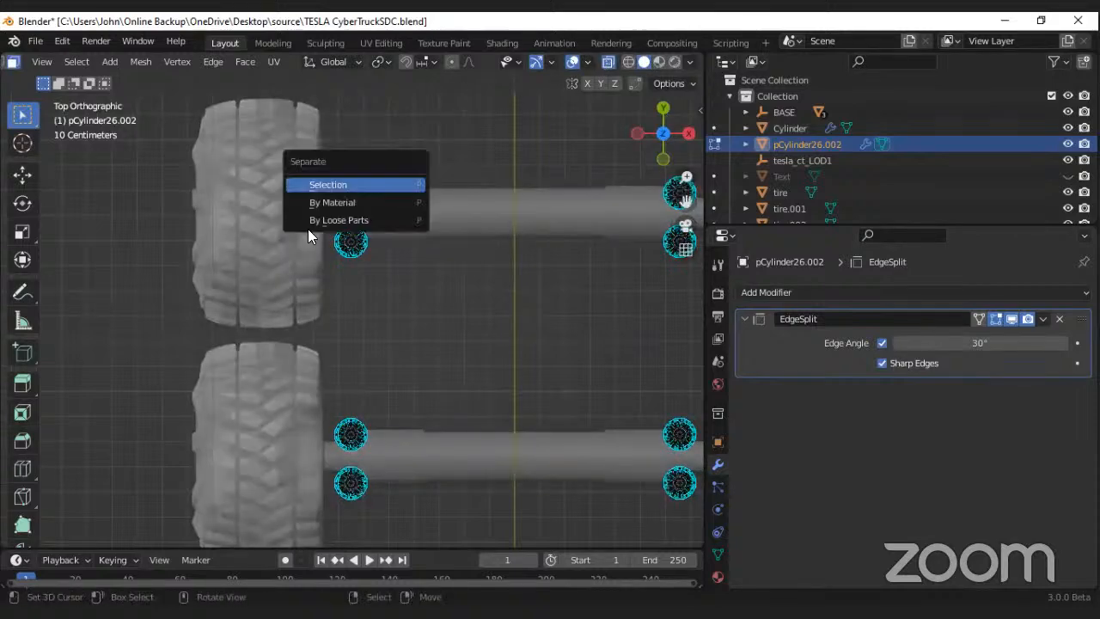
key("Return")
left_click_drag(431, 310, 326, 228)
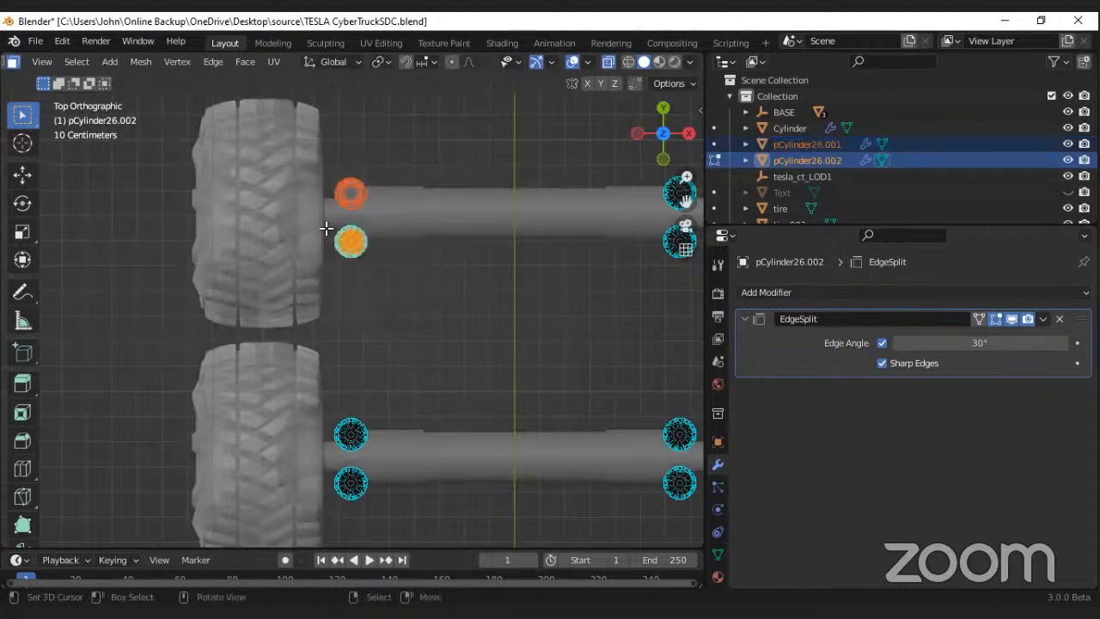
key("p")
left_click(232, 229)
scroll(232, 229, "down", 4)
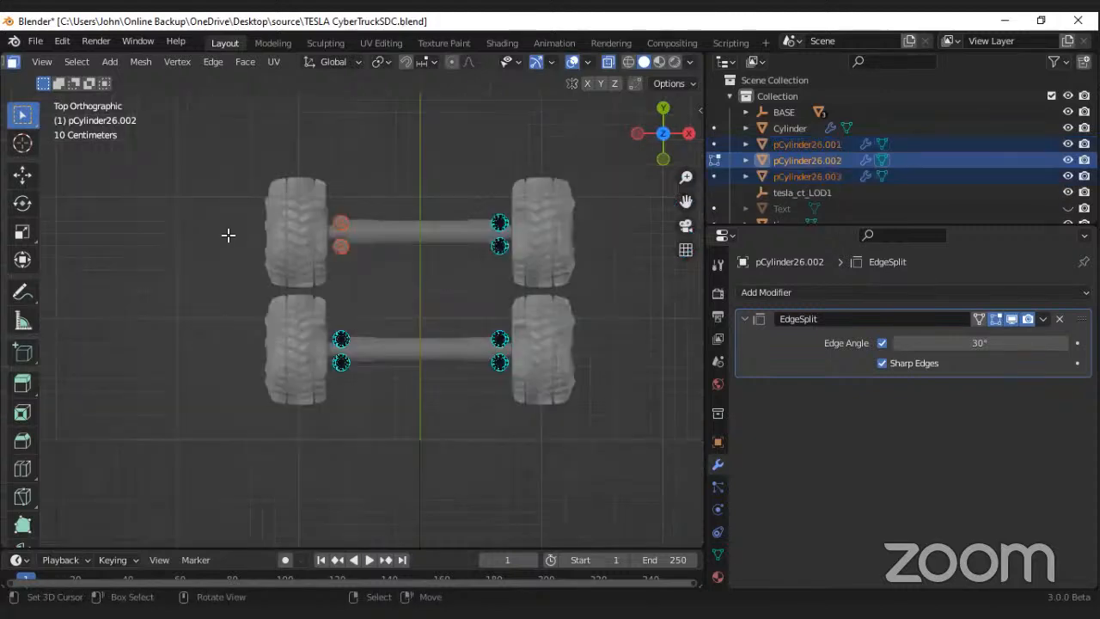
Step: Separate the two right-hand springs of the rearmost axle into their own objects by selection
scroll(471, 214, "up", 4)
left_click_drag(558, 253, 526, 201)
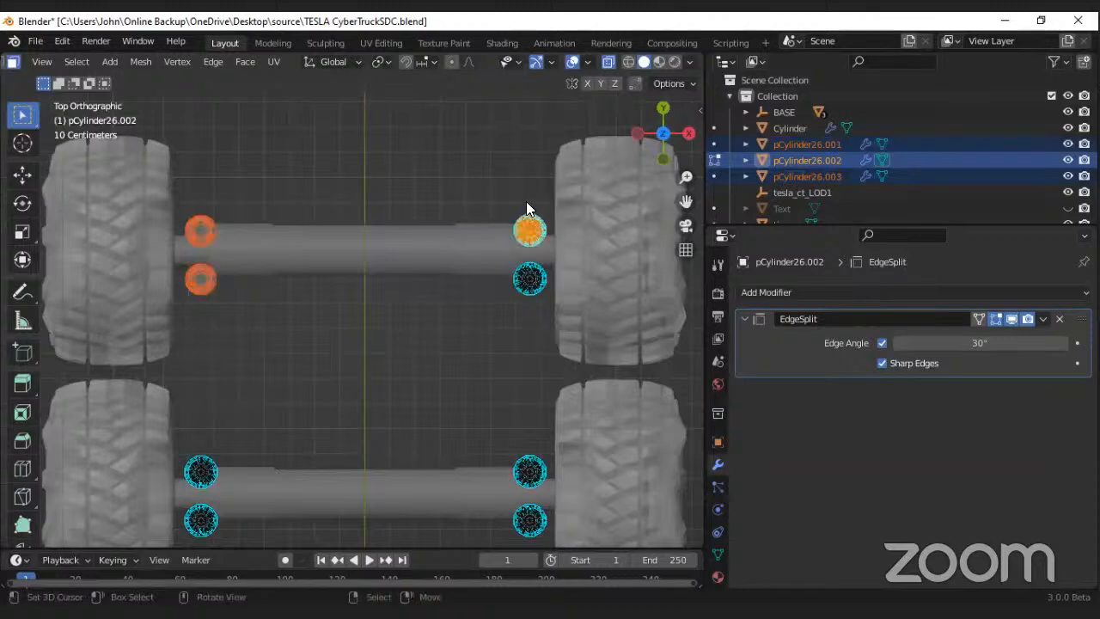
key("p")
key("Return")
left_click_drag(479, 255, 576, 299)
key("p")
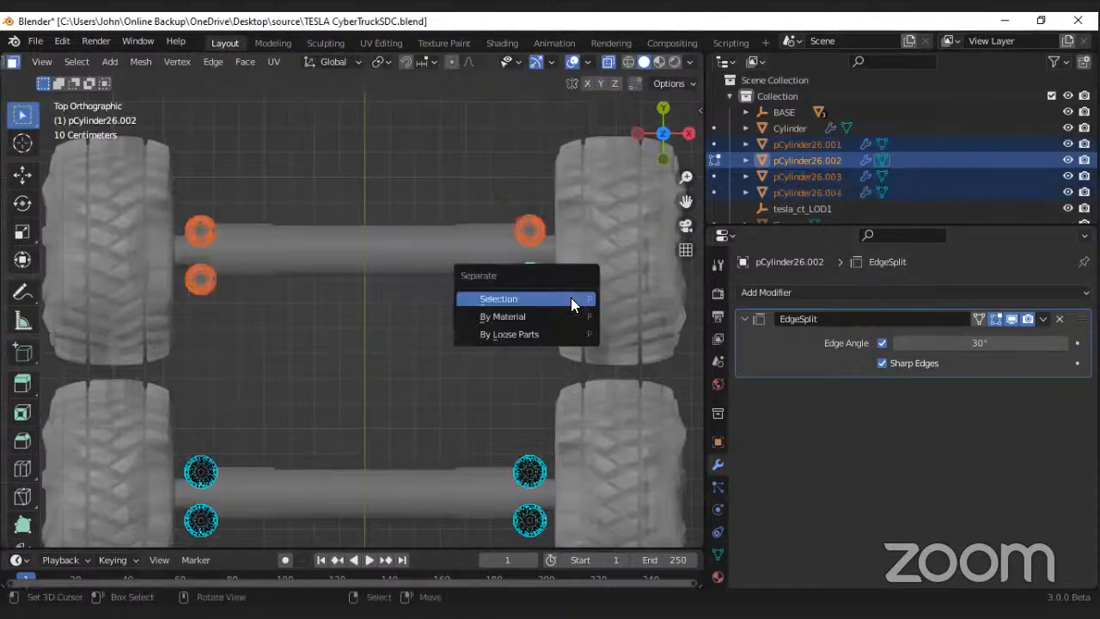
key("Return")
Step: Separate the two left-hand springs of the forward rear axle into their own objects by selection
scroll(331, 351, "down", 1)
middle_click_drag(215, 435, 315, 386, "shift")
scroll(313, 389, "up", 1)
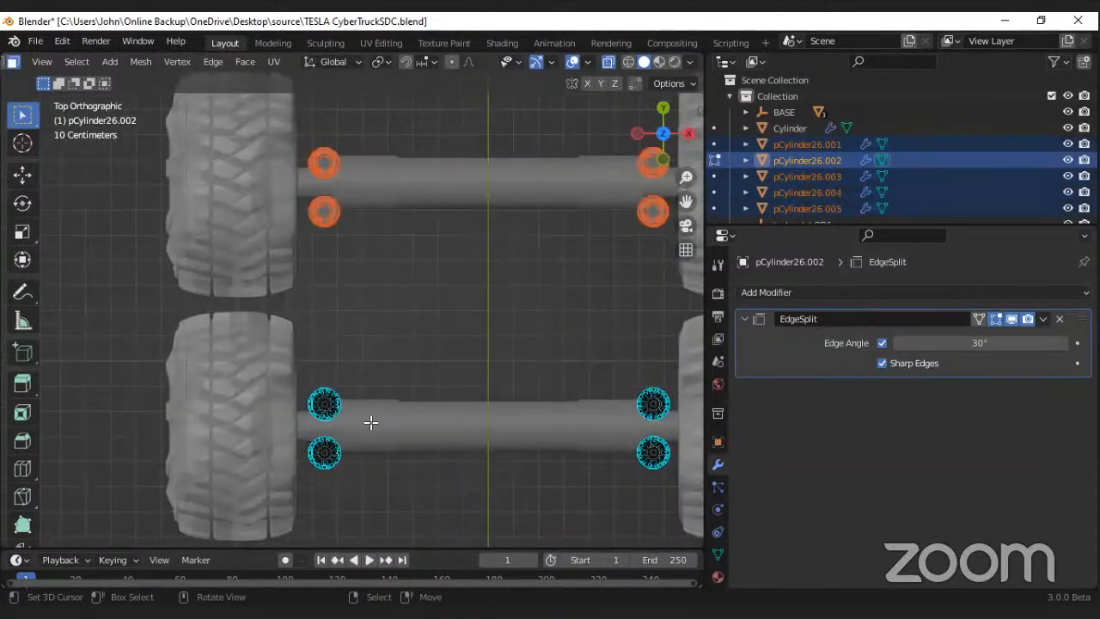
left_click_drag(370, 424, 283, 352)
left_click_drag(362, 346, 362, 350)
key("p")
key("Return")
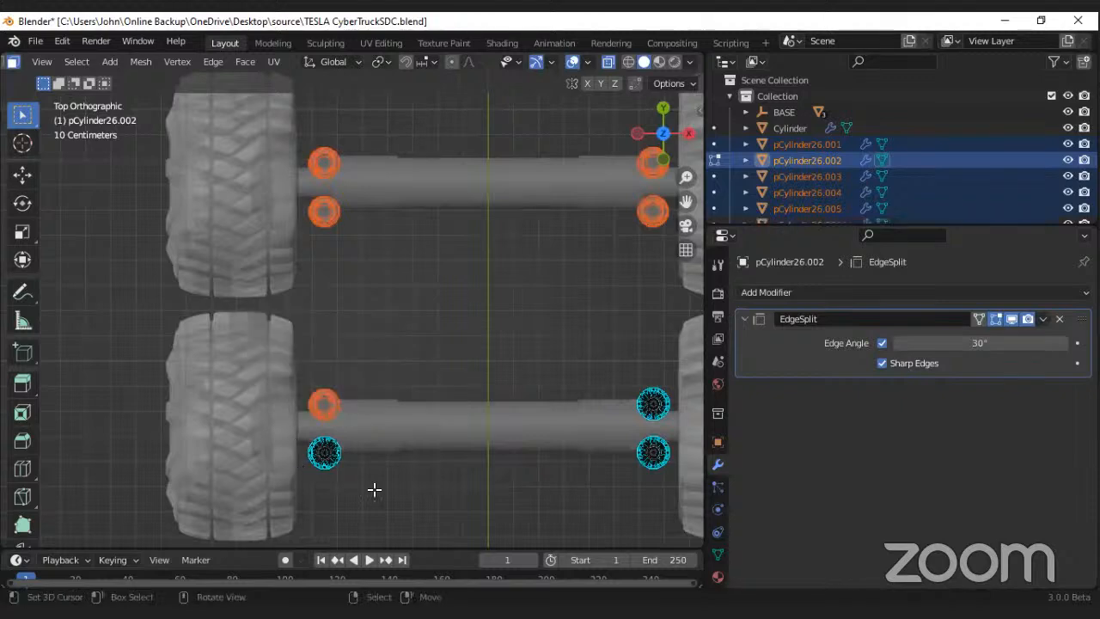
left_click_drag(377, 490, 270, 434)
key("p")
key("Return")
Step: Separate the two right-hand springs of the forward rear axle into their own objects by selection
left_click_drag(563, 352, 682, 426)
key("p")
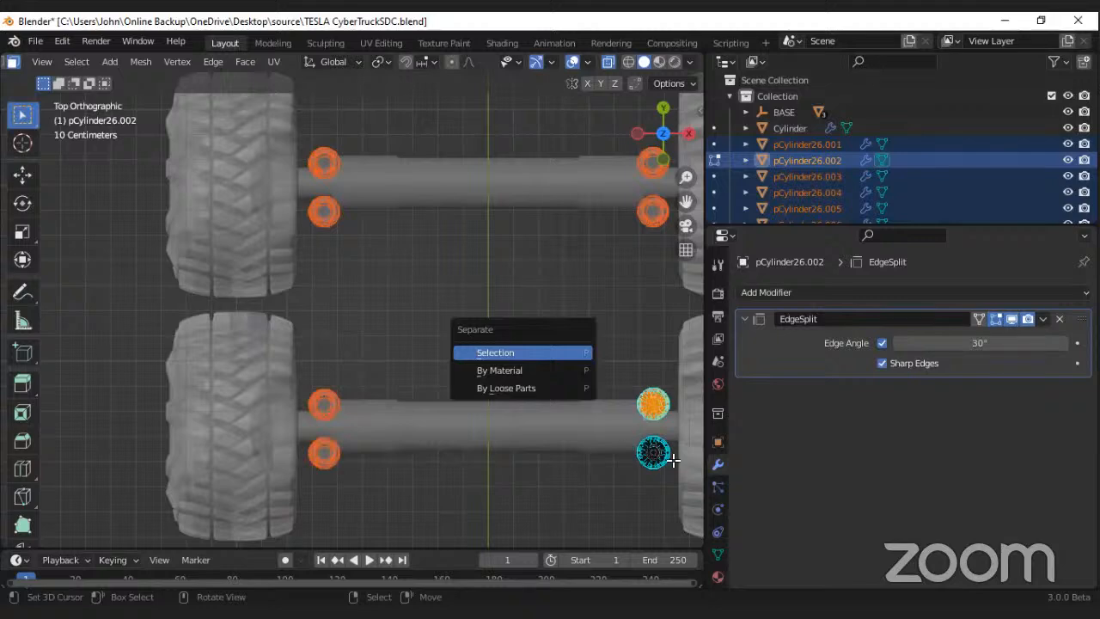
key("Return")
left_click_drag(610, 427, 692, 475)
key("p")
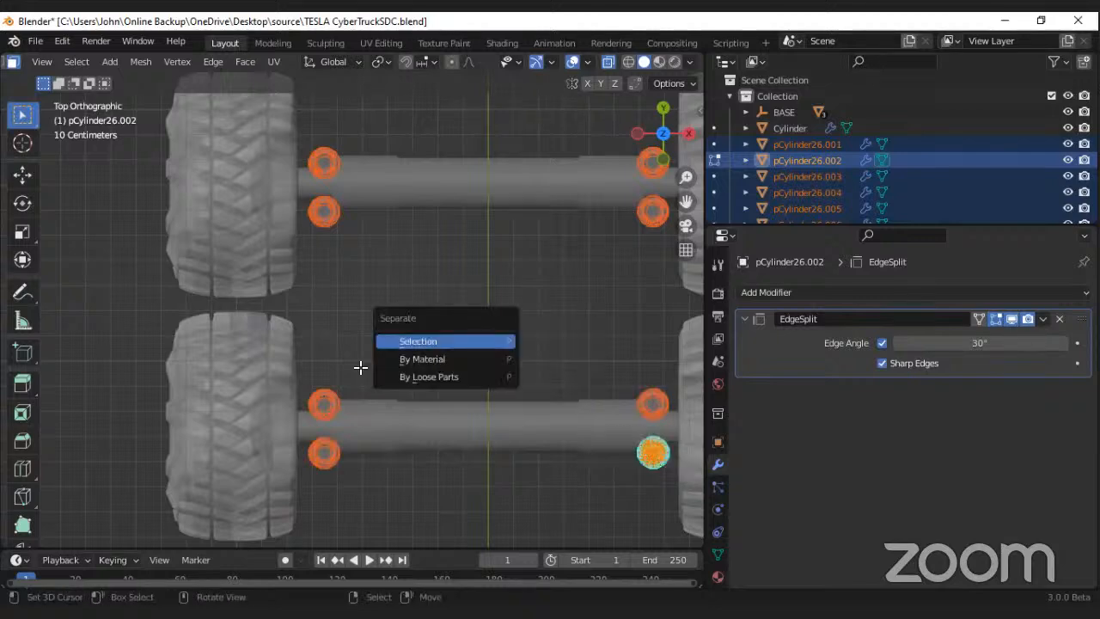
key("Return")
Step: Turn off X-Ray and return to Object Mode with the spring objects still selected
scroll(451, 272, "down", 1)
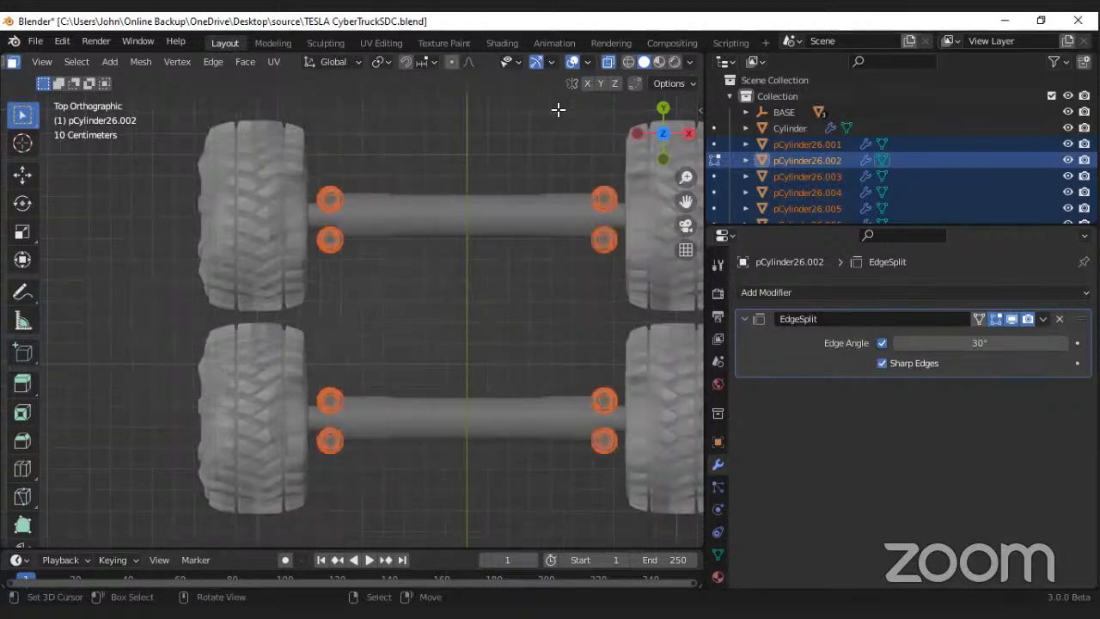
left_click(607, 61)
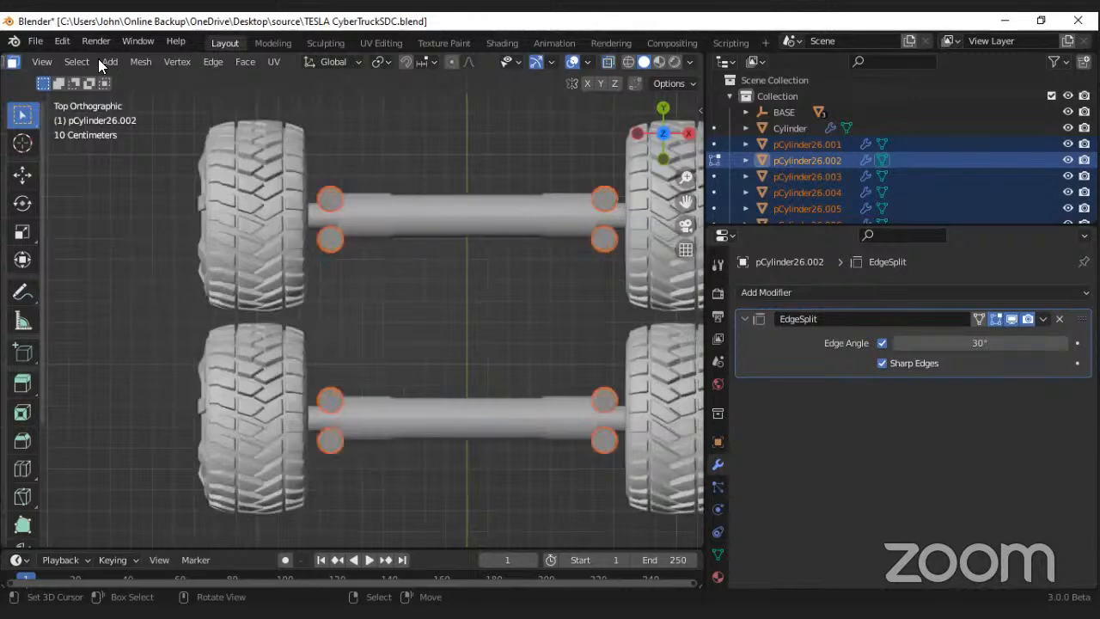
scroll(77, 62, "up", 3)
key("Tab")
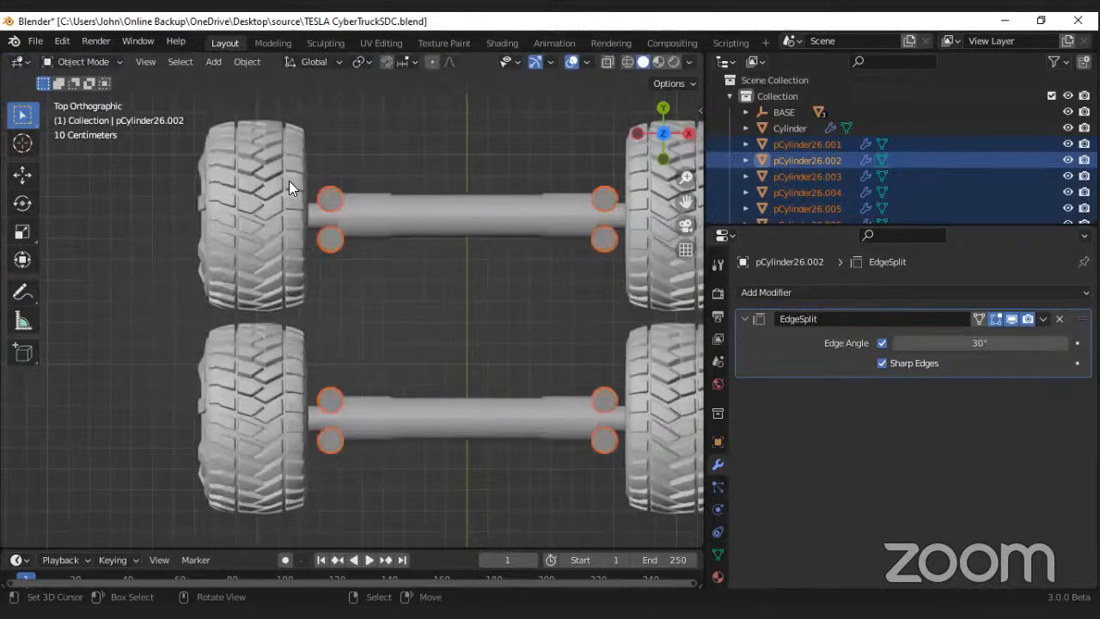
scroll(407, 207, "down", 1)
middle_click_drag(368, 232, 365, 237)
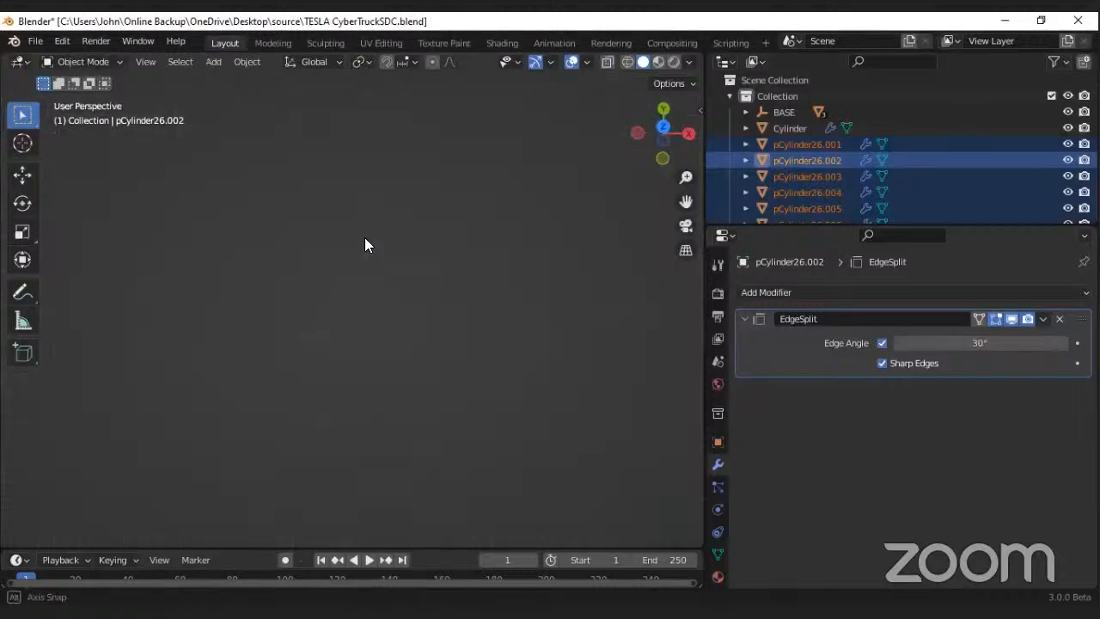
Step: Set the origins of all selected spring objects to Origin to Center of Mass (Surface) and save the file
scroll(391, 145, "down", 5)
scroll(334, 170, "up", 5)
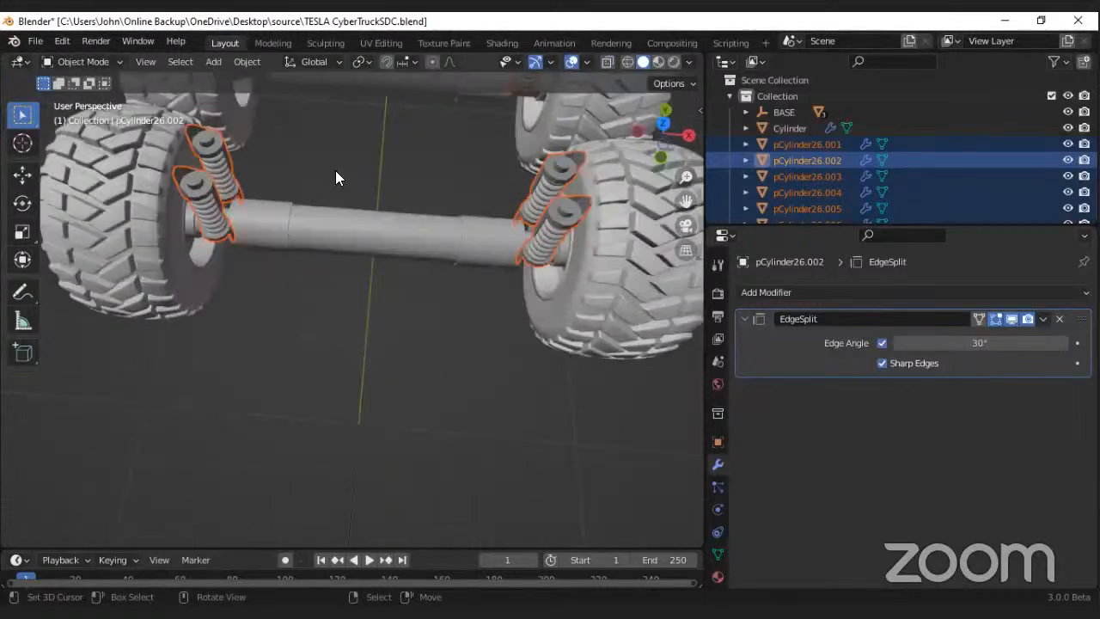
scroll(335, 170, "down", 4)
right_click(335, 196)
mouse_move(354, 196)
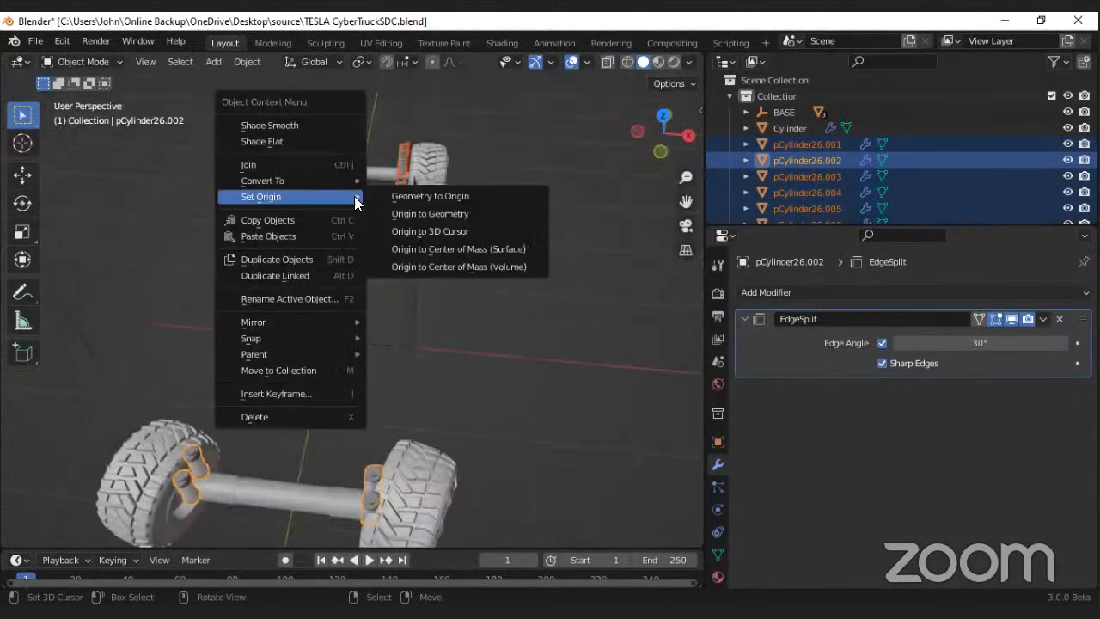
left_click(430, 246)
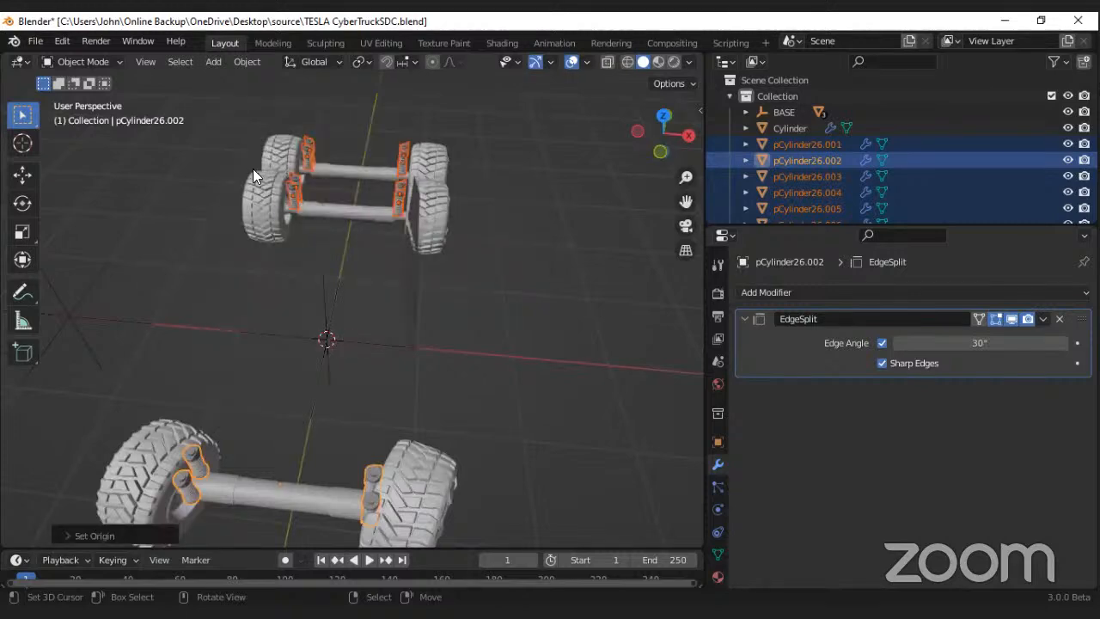
middle_click_drag(334, 232, 288, 250)
key("ctrl+s")
Step: Open the axle object Cylinder for mesh editing in the top orthographic view with X-Ray on
scroll(352, 232, "down", 3)
scroll(289, 249, "down", 3)
scroll(354, 257, "up", 3)
middle_click_drag(354, 258, 332, 230)
left_click(308, 234)
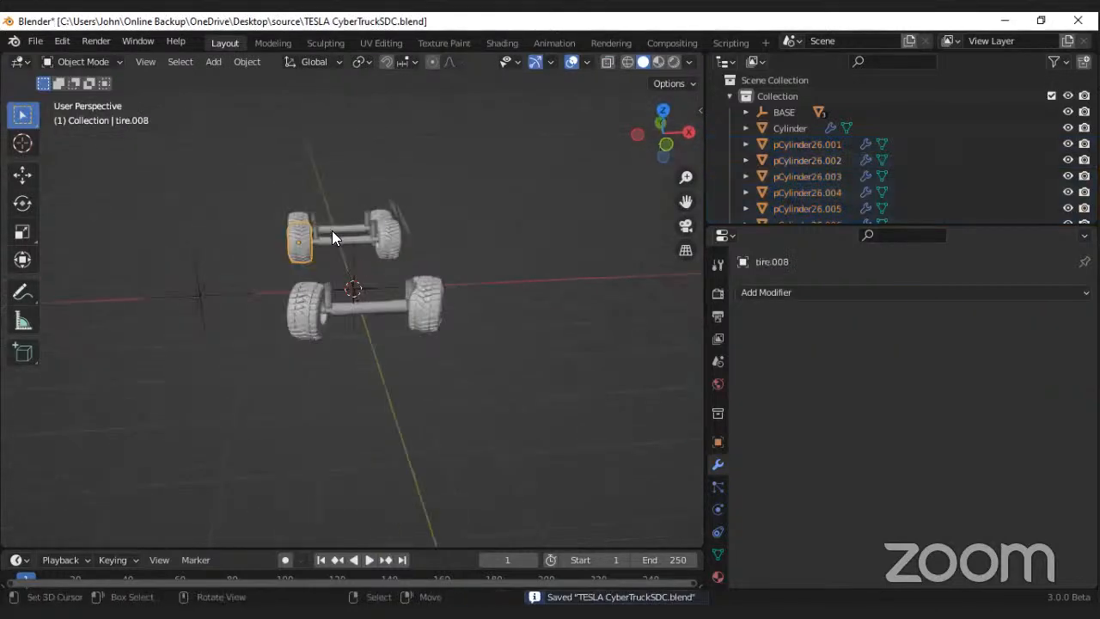
middle_click_drag(348, 282, 323, 215)
left_click(324, 215)
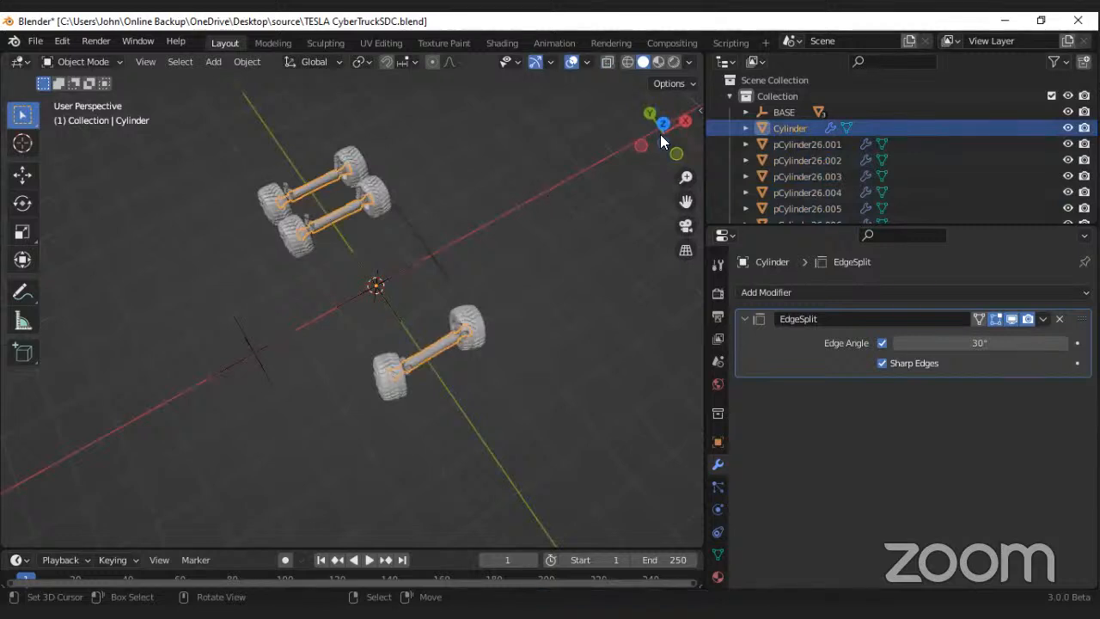
key("KP_7")
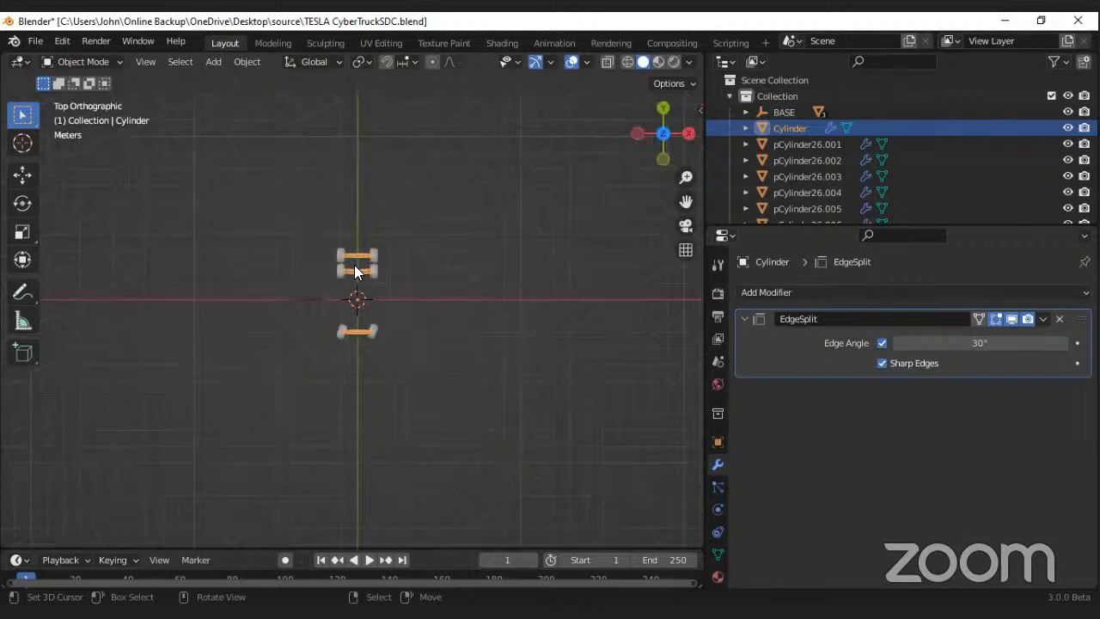
scroll(354, 264, "up", 8)
key("Tab")
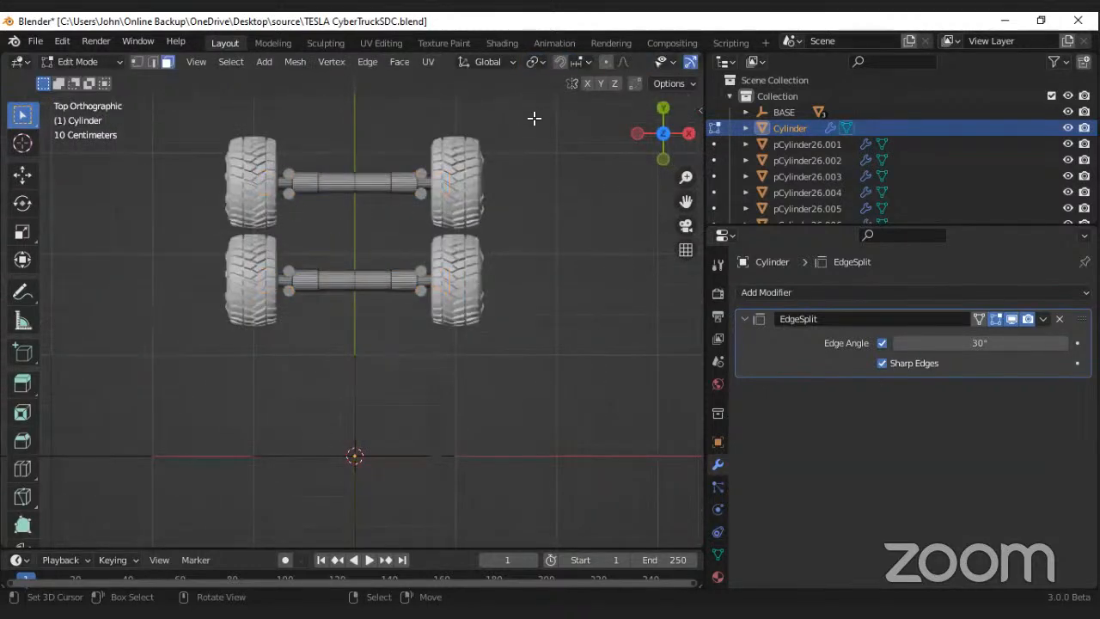
scroll(602, 59, "down", 4)
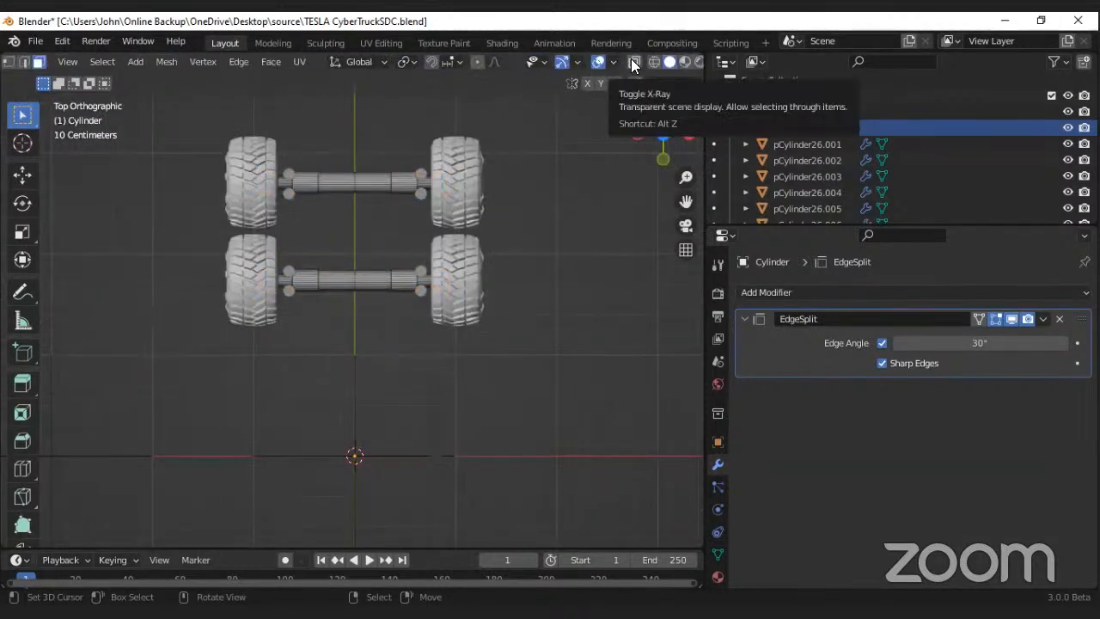
left_click(631, 60)
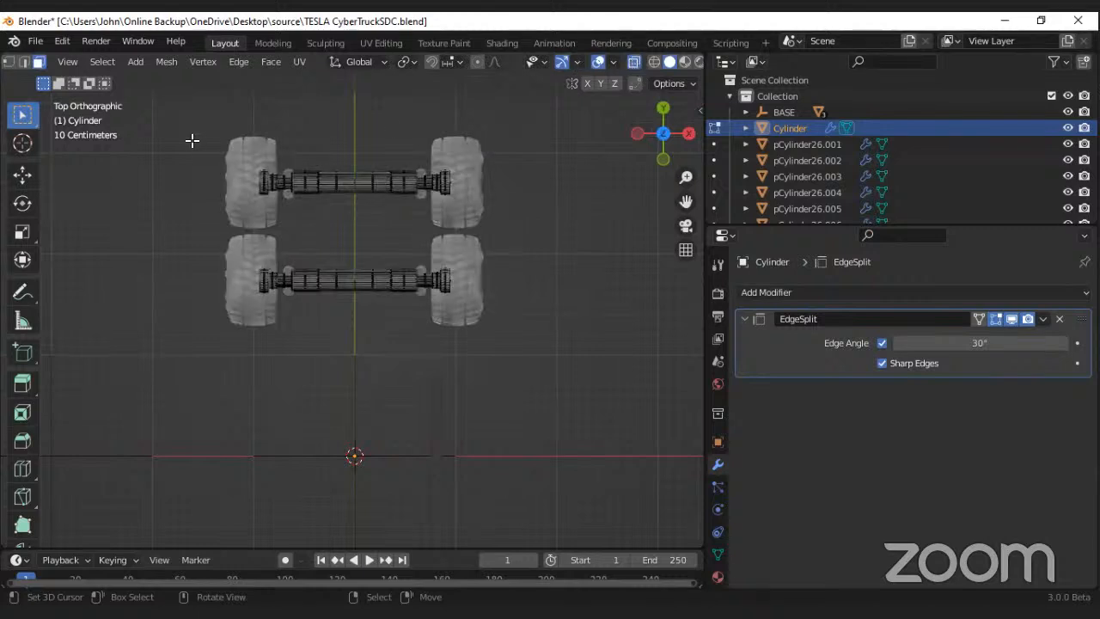
Step: Separate the two rear axles one after the other into their own objects by selection
left_click_drag(195, 140, 545, 208)
key("p")
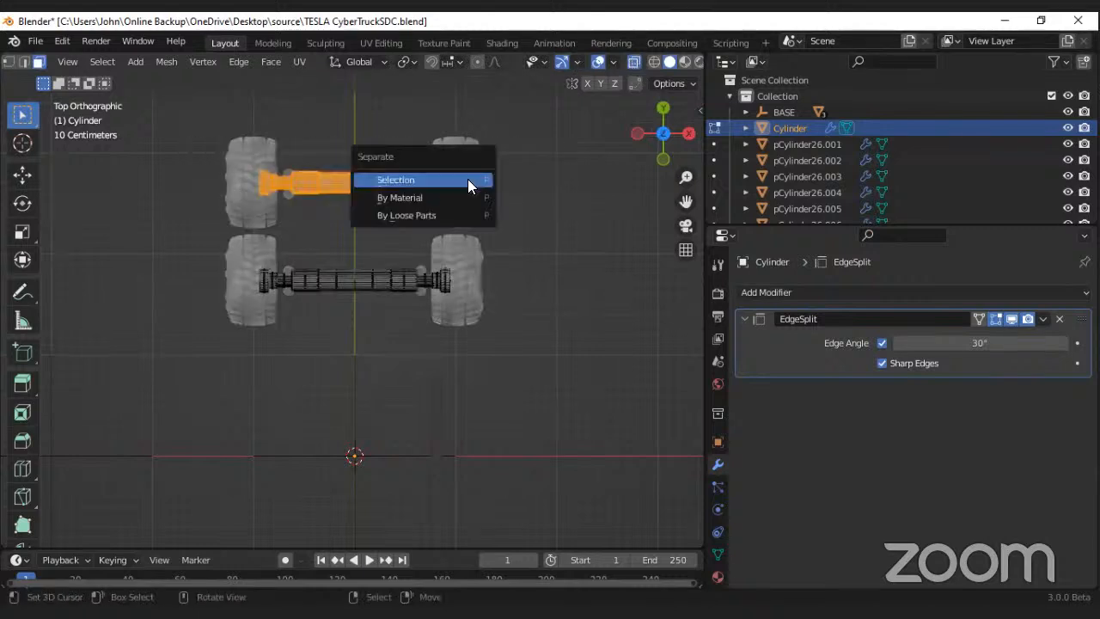
left_click(467, 178)
left_click_drag(202, 254, 559, 312)
key("p")
left_click(471, 217)
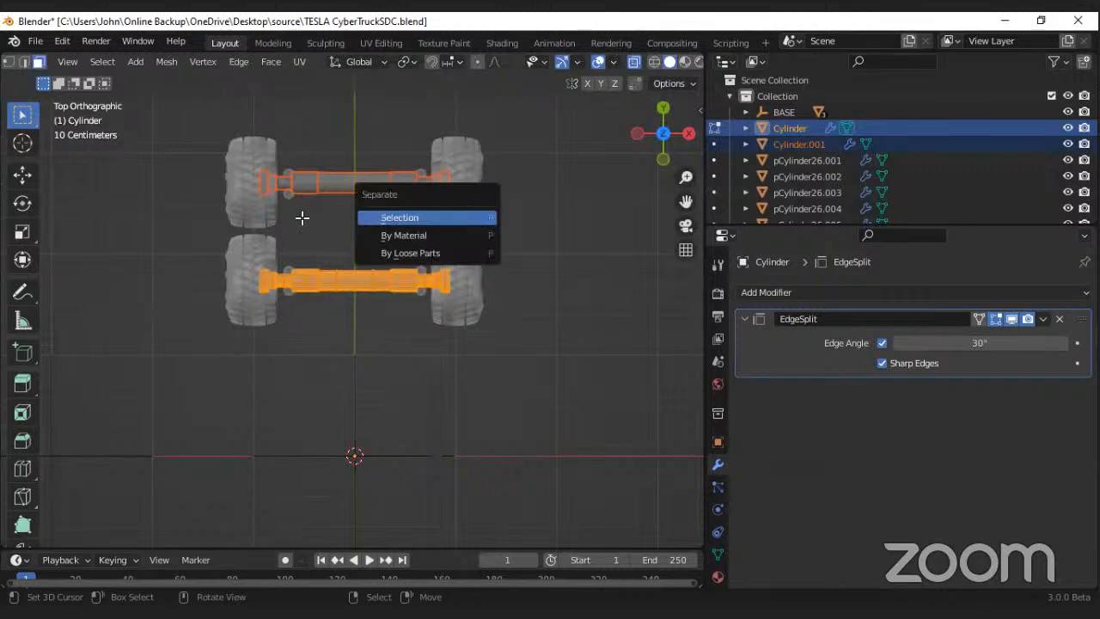
Step: Separate the front axle into its own object by selection, then return to Object Mode with X-Ray off
scroll(301, 219, "down", 4)
left_click_drag(220, 385, 446, 474)
left_click_drag(368, 371, 369, 370)
key("p")
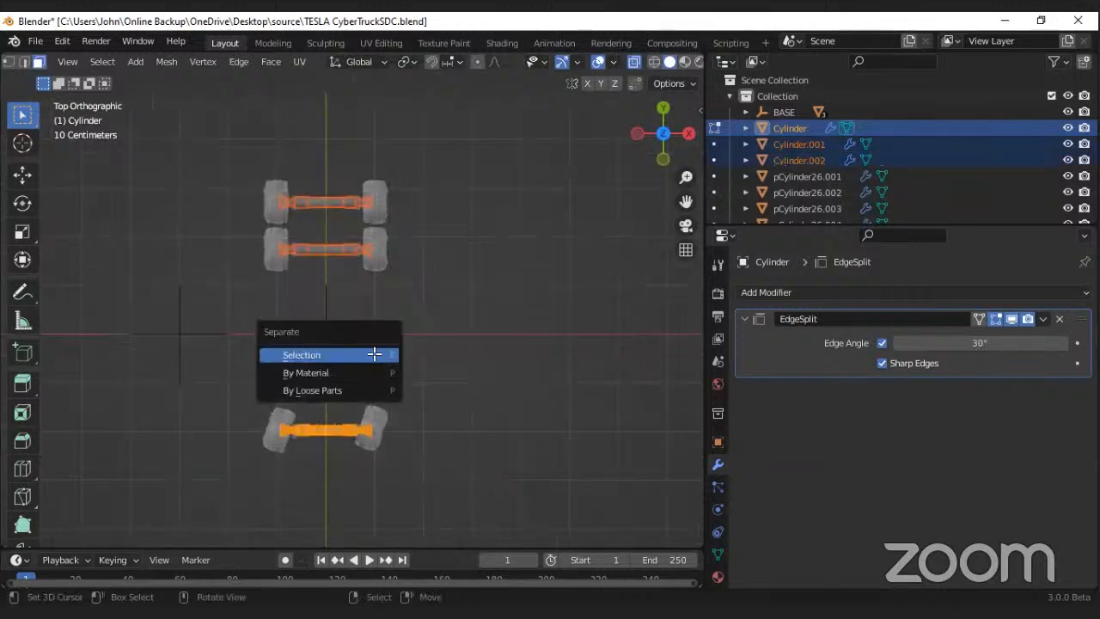
left_click(300, 353)
scroll(329, 300, "up", 1)
key("Tab")
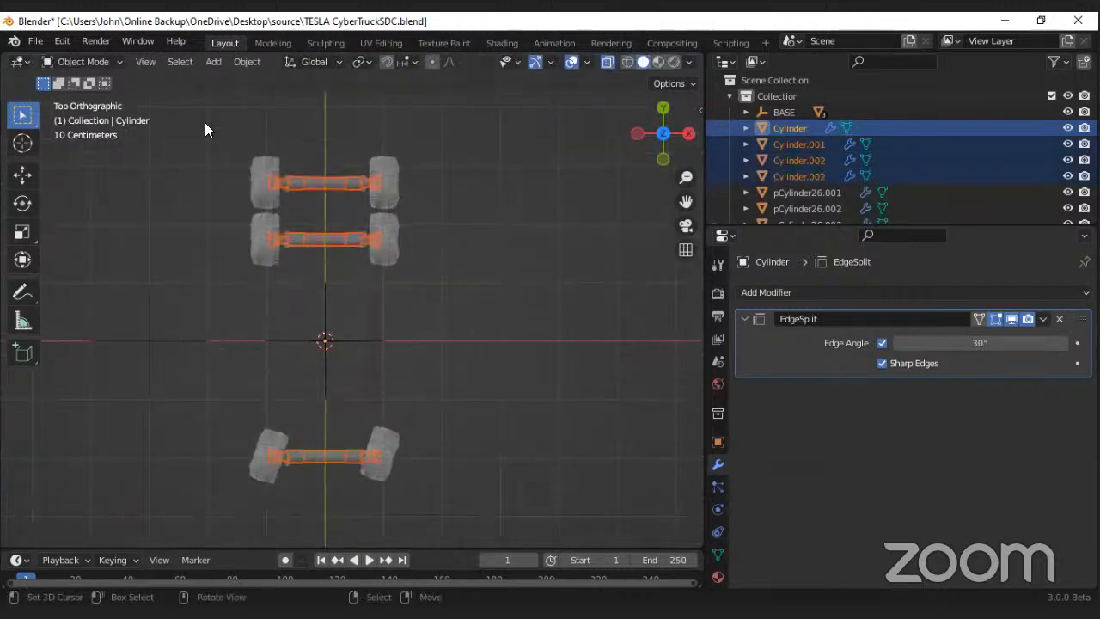
left_click(610, 63)
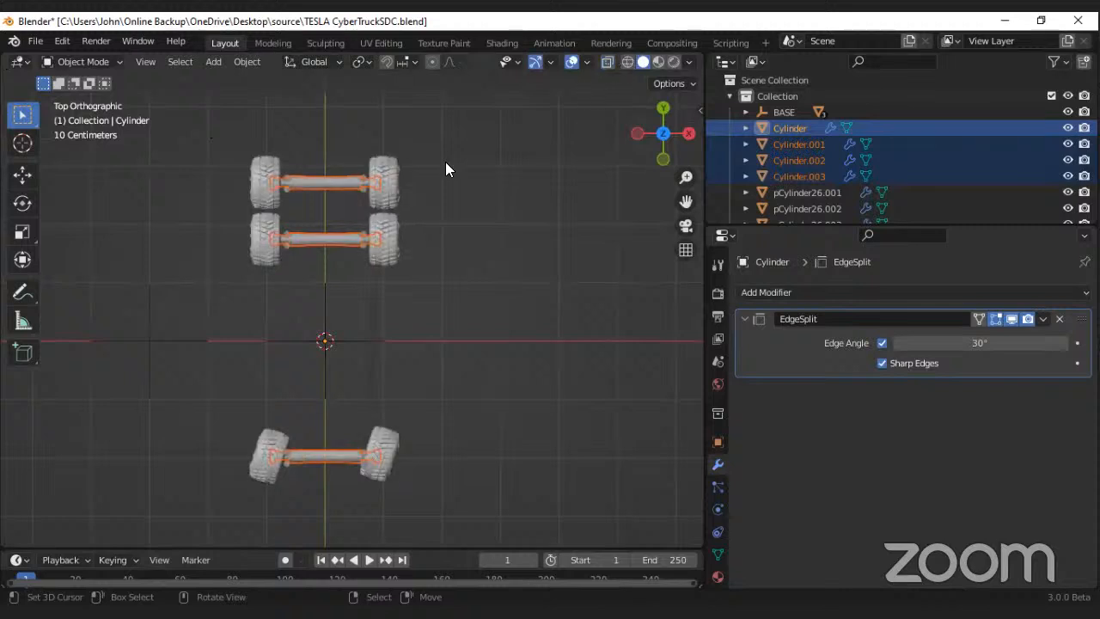
Step: Set the origins of the selected axle objects to Origin to Center of Mass (Surface) and save the file
right_click(445, 162)
mouse_move(445, 162)
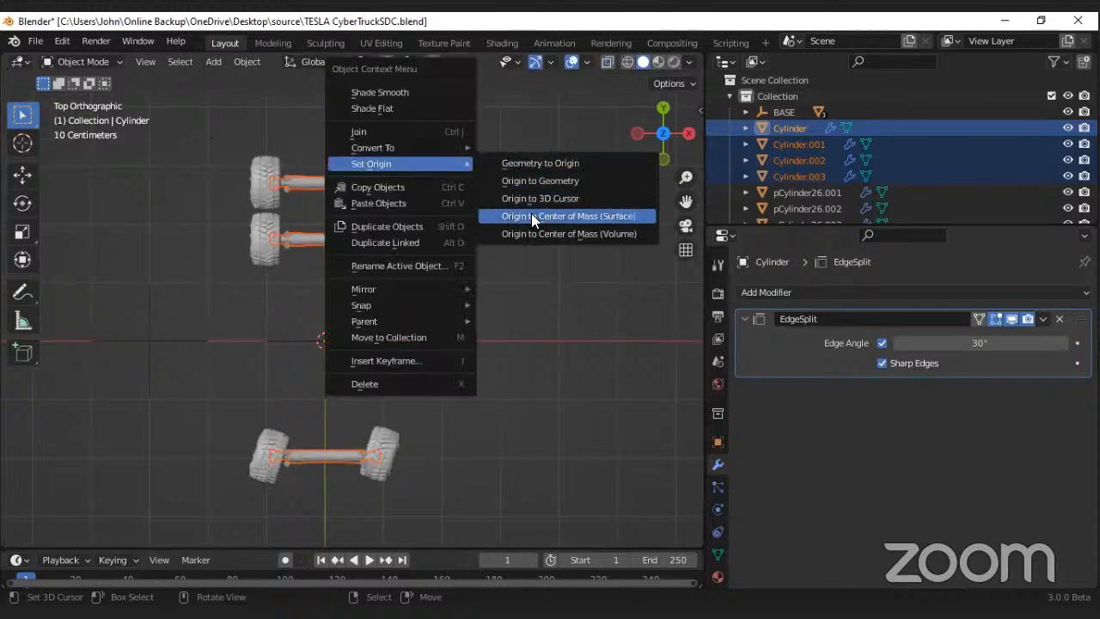
left_click(531, 214)
right_click(447, 217)
middle_click_drag(423, 289, 447, 220)
scroll(436, 256, "down", 10)
scroll(449, 246, "up", 5)
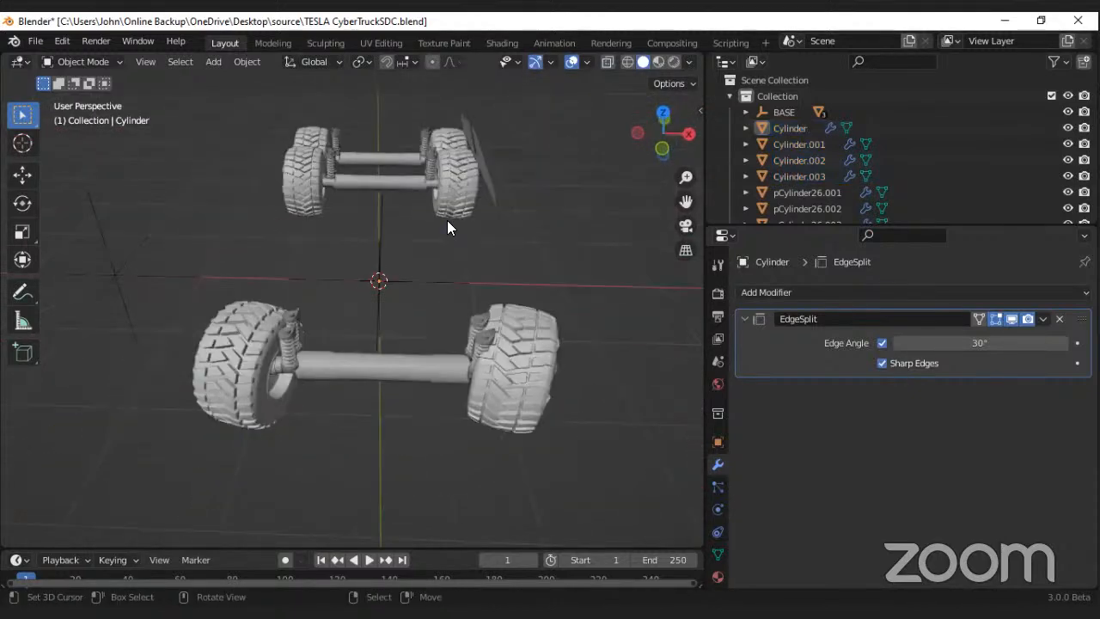
key("ctrl+s")
Step: Reveal all hidden parts of the truck
middle_click_drag(352, 233, 384, 187)
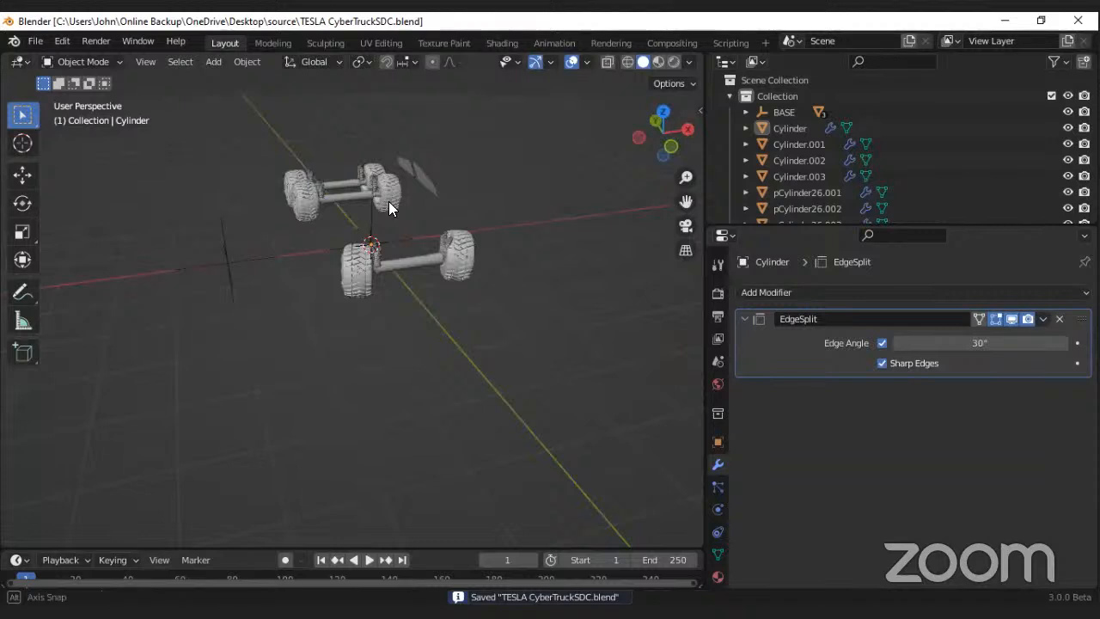
scroll(347, 234, "up", 4)
middle_click_drag(402, 238, 347, 239)
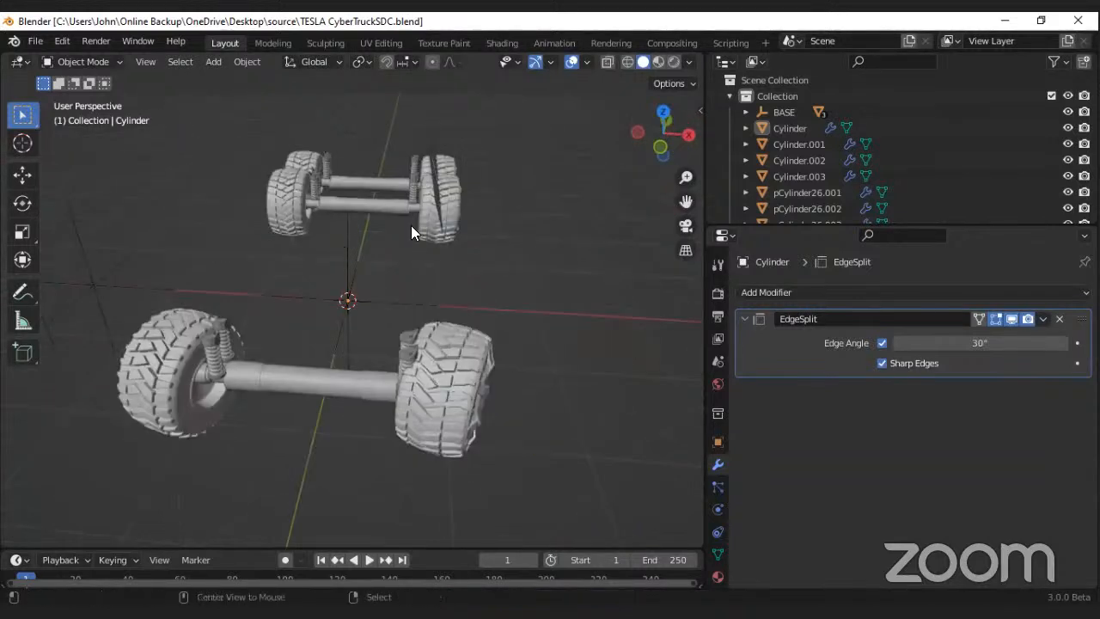
key("alt+h")
mouse_move(316, 244)
middle_mouse_down()
mouse_move(289, 241)
mouse_move(328, 240)
middle_mouse_up()
Step: Select the truck body and try moving it off the wheels, cancelling the move
left_click(383, 203)
scroll(327, 239, "down", 5)
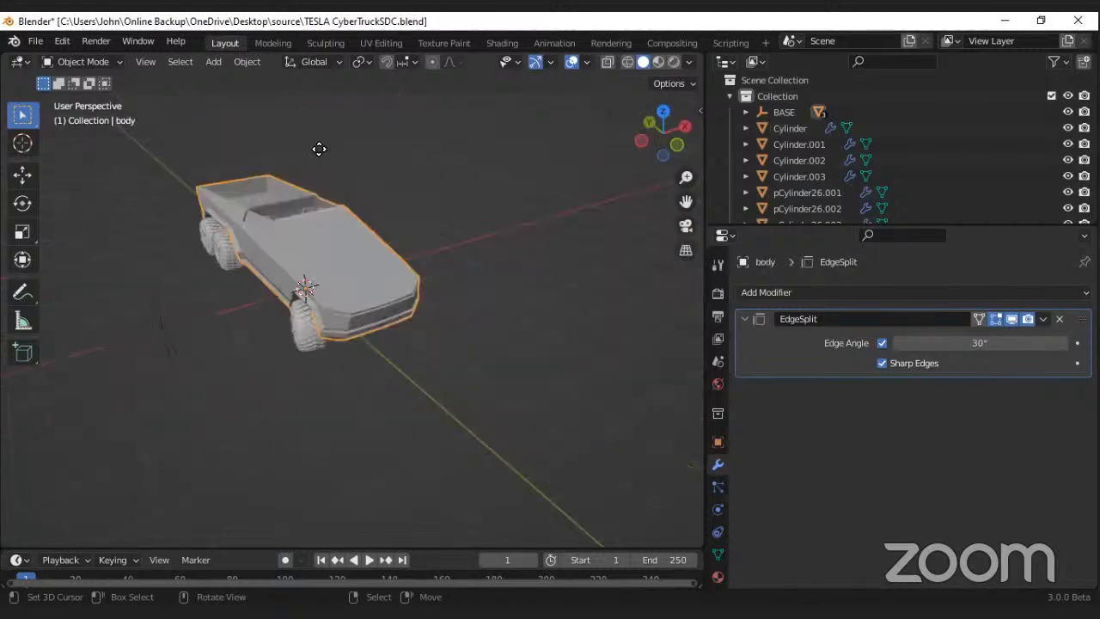
key("g")
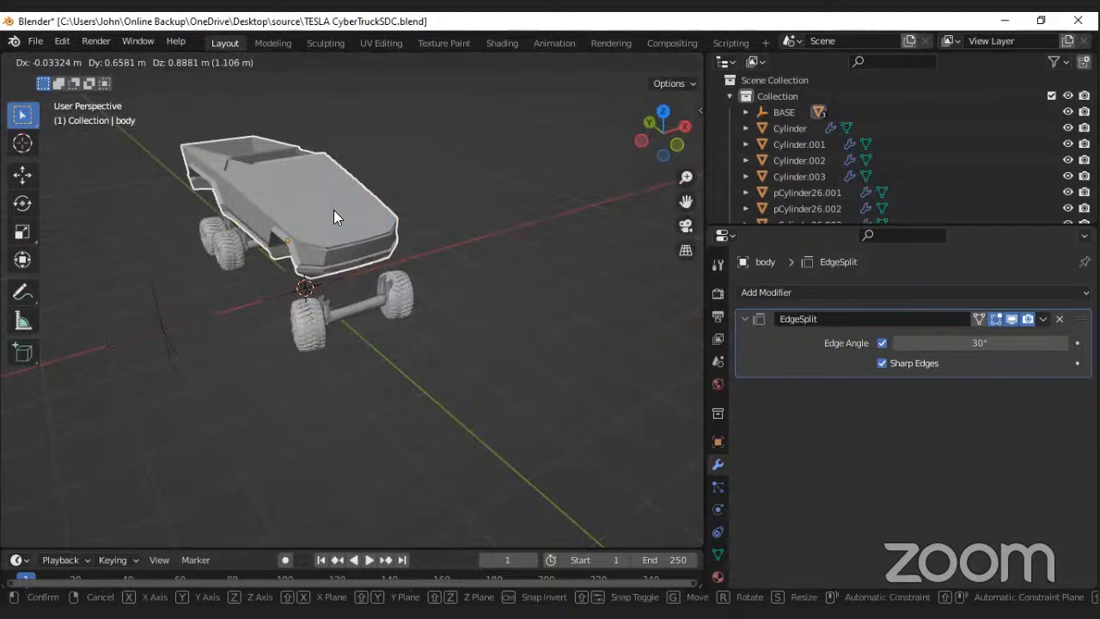
left_click(333, 210)
middle_click_drag(333, 210, 323, 242)
middle_click_drag(168, 208, 304, 210)
middle_click_drag(338, 251, 288, 222)
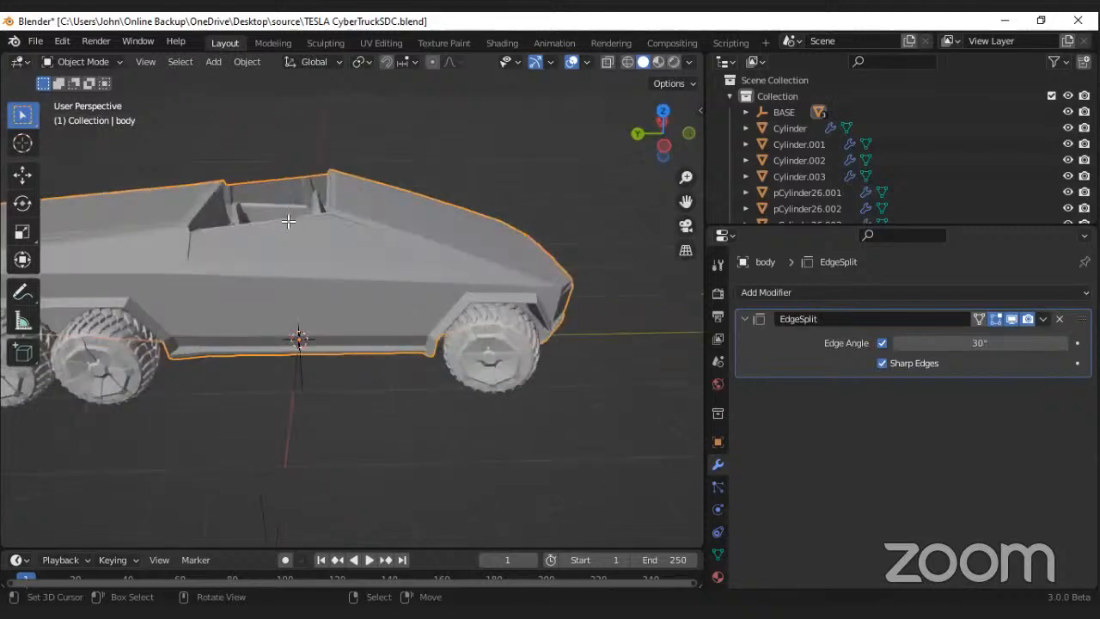
Step: In Edit Mode, select all side window faces on the truck's right side and separate them into their own object by selection
key("Tab")
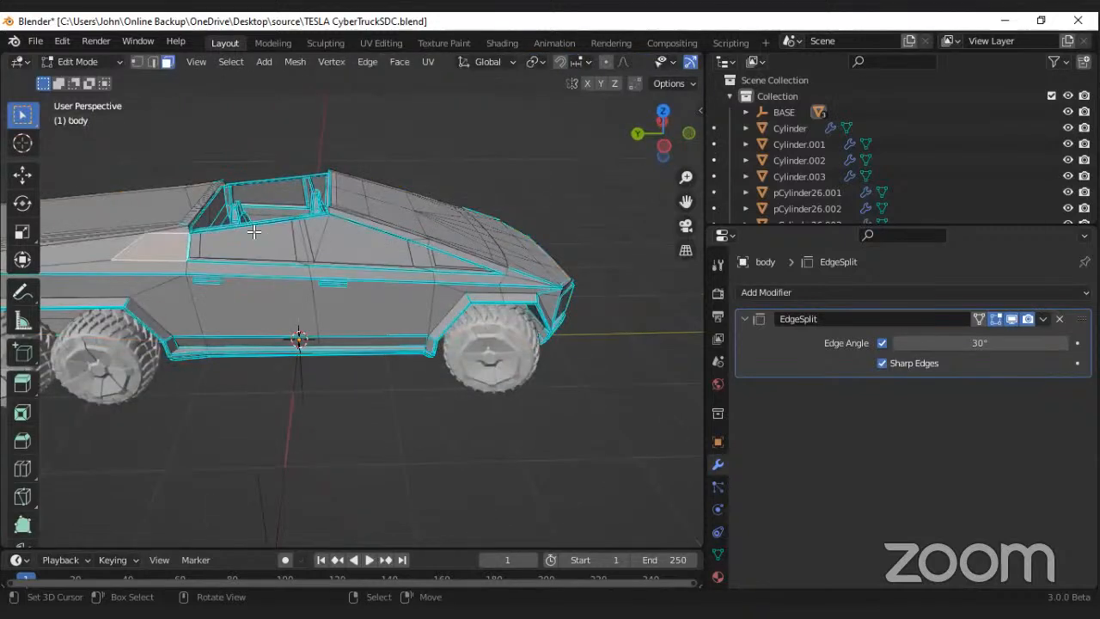
left_click(195, 246)
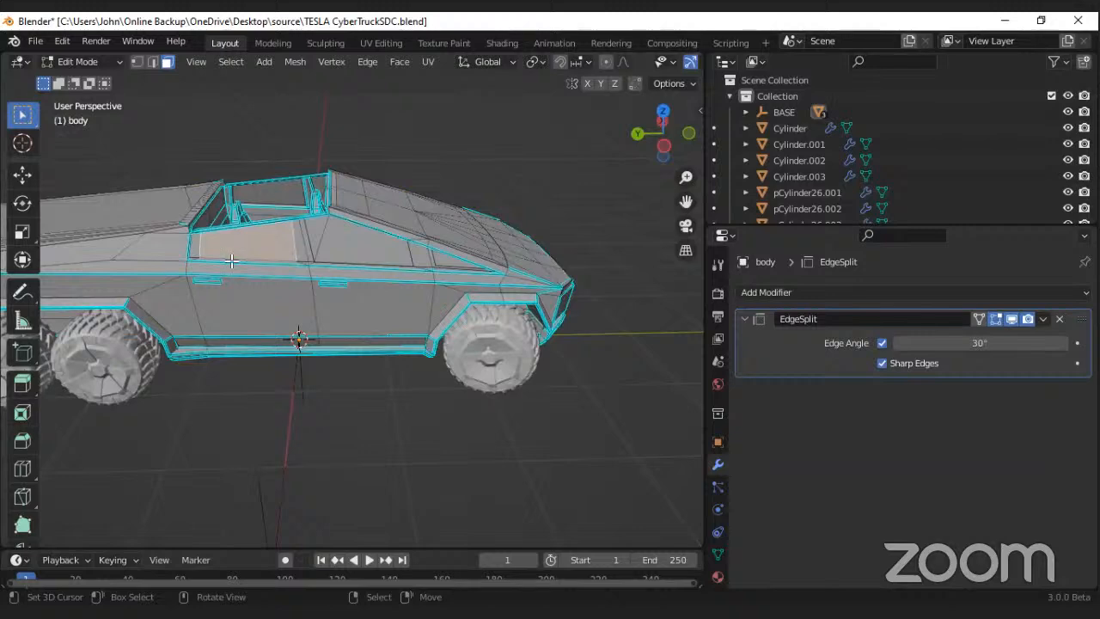
middle_click_drag(247, 258, 214, 249)
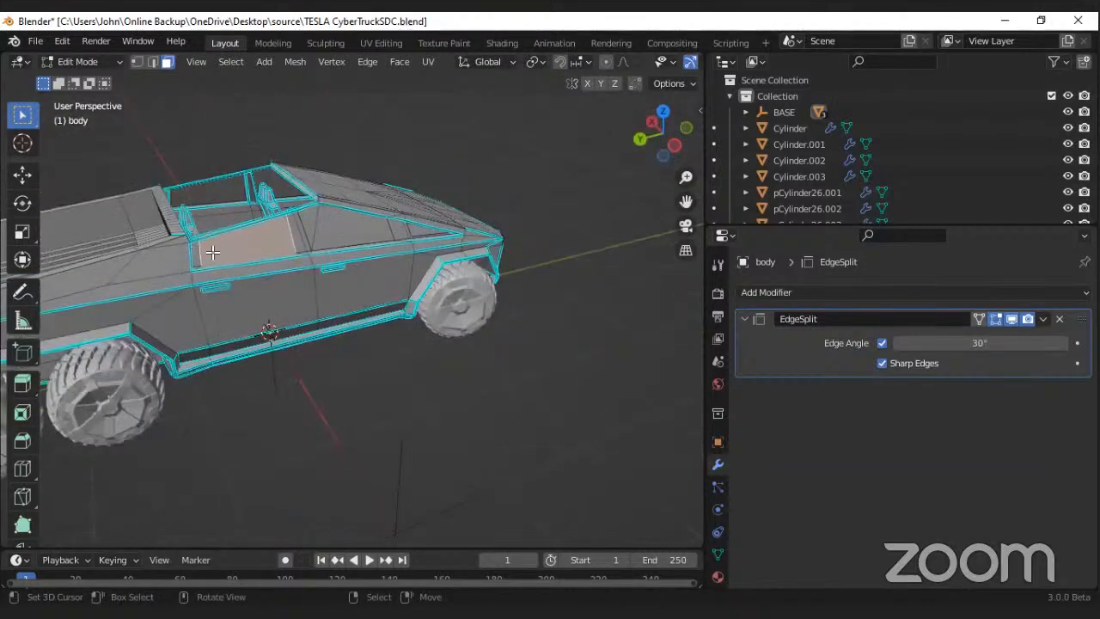
left_click(302, 230, "shift")
left_click(311, 220, "shift")
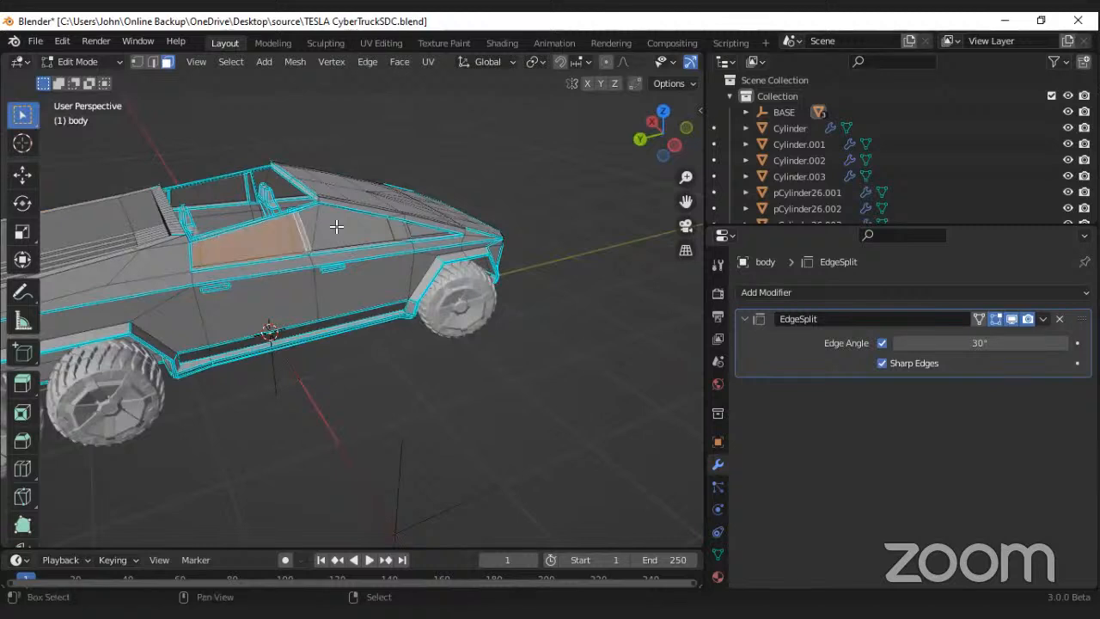
left_click(397, 229, "shift")
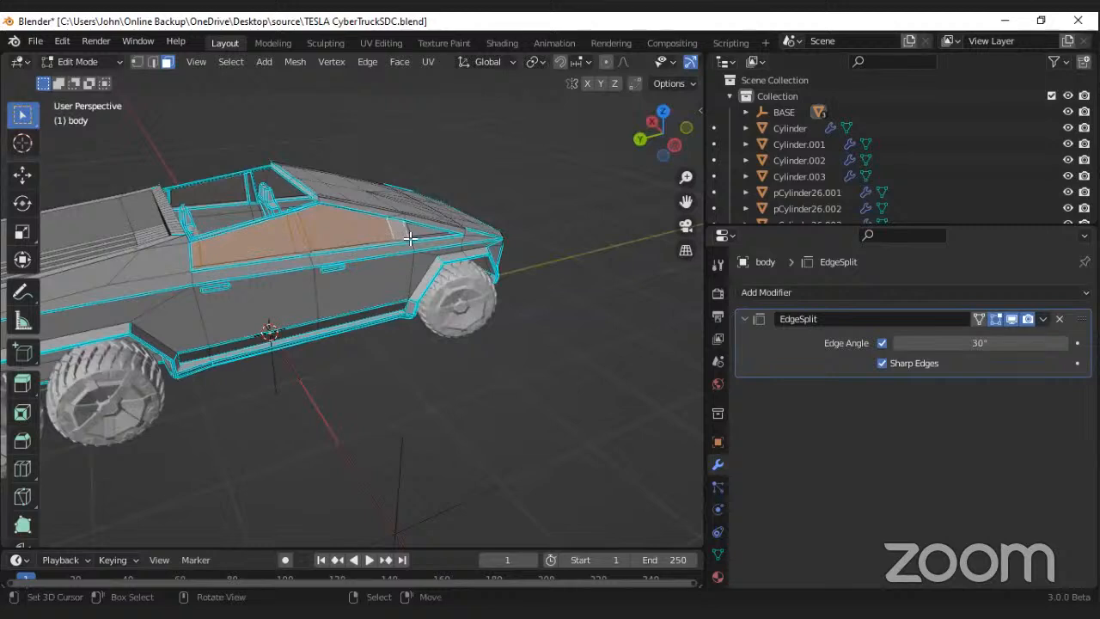
scroll(415, 239, "up", 5)
left_click(419, 271, "shift")
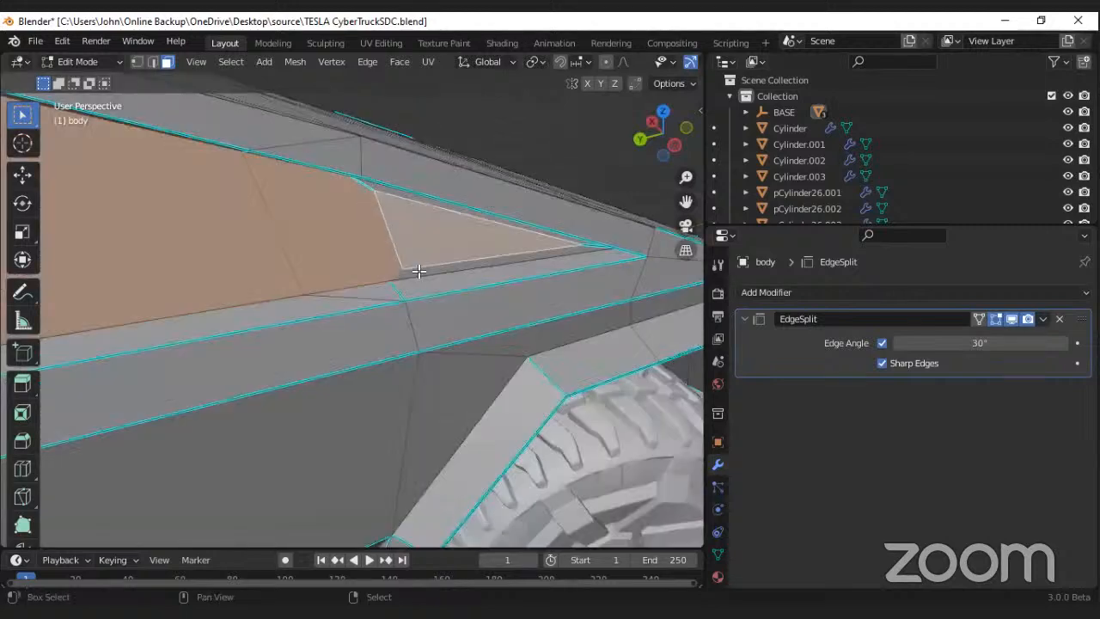
left_click(419, 271, "shift")
left_click(402, 194, "shift")
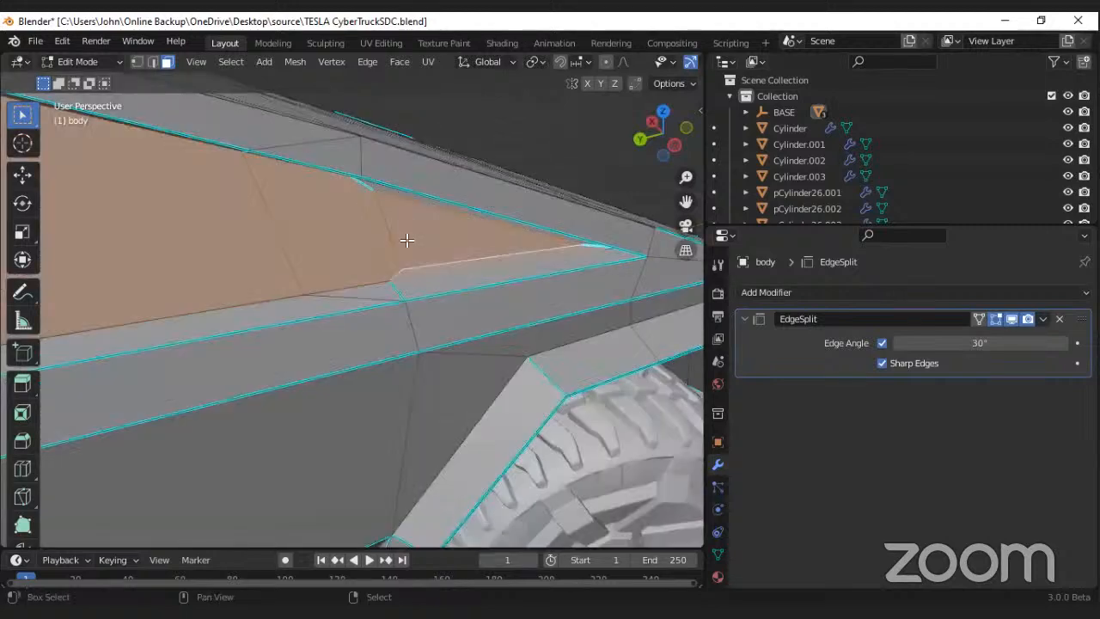
scroll(353, 238, "down", 8)
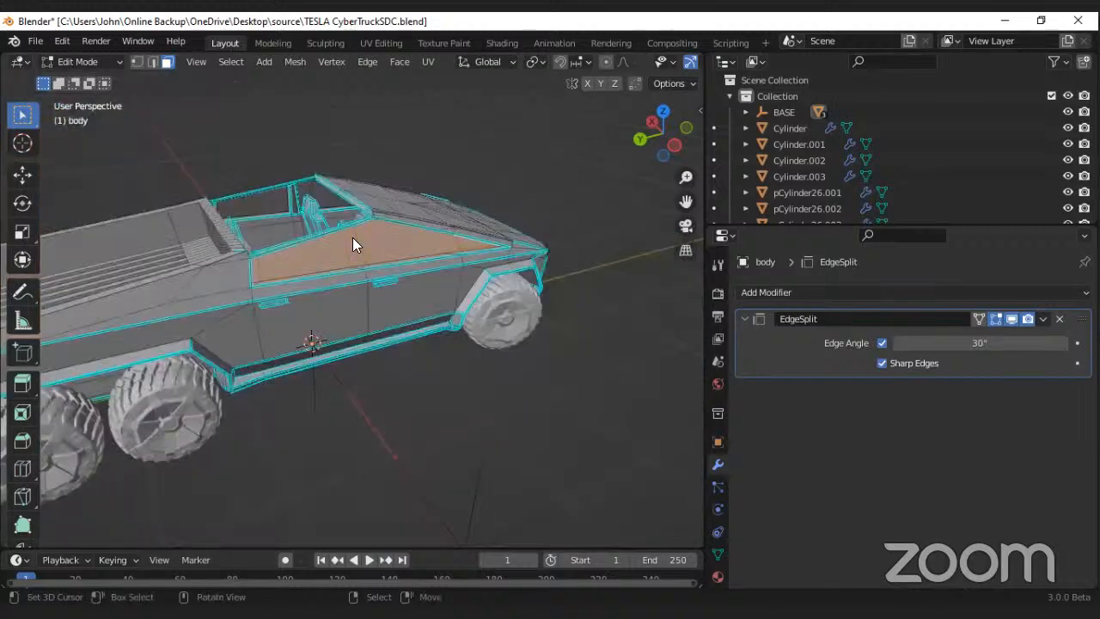
key("p")
left_click(348, 238)
Step: Select all side window faces on the truck's left side and separate them into their own object by selection
middle_click_drag(284, 253, 393, 246)
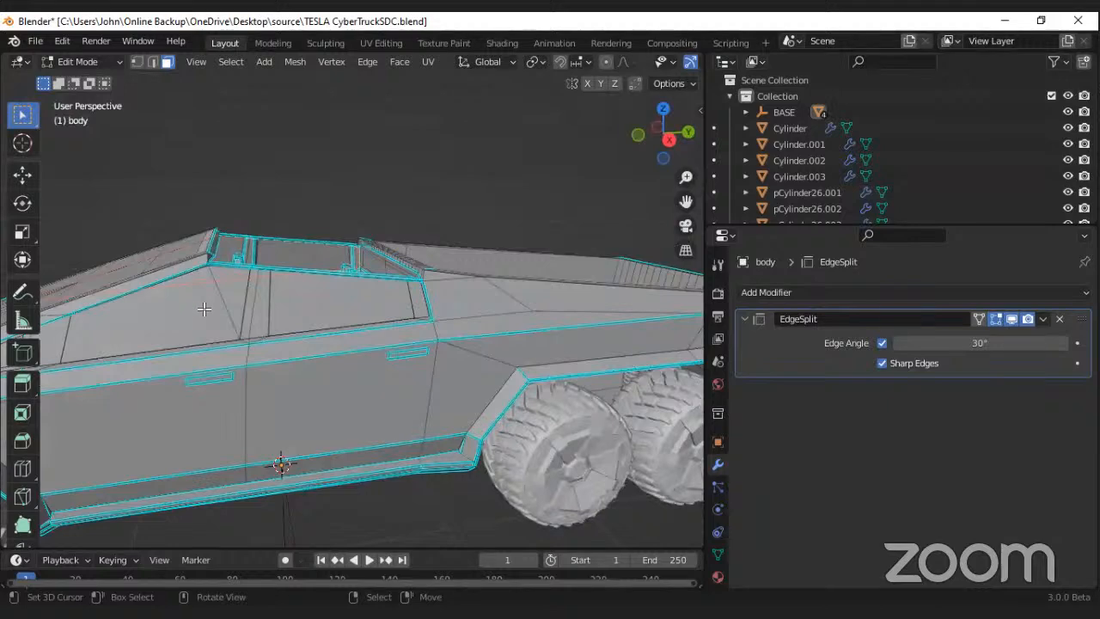
middle_click_drag(204, 308, 230, 309)
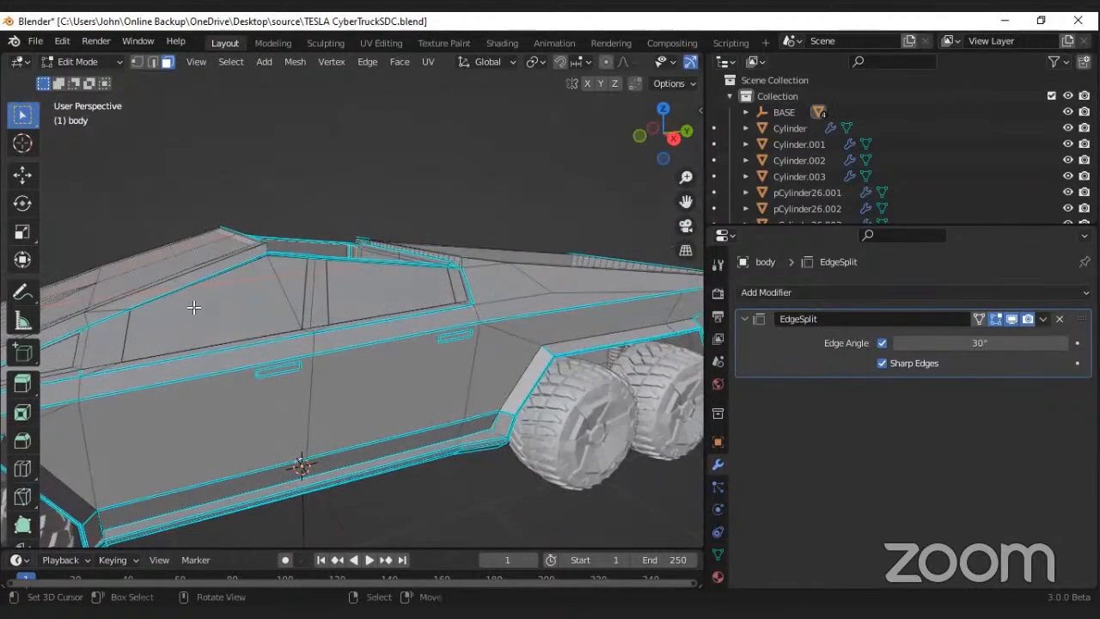
middle_click_drag(192, 304, 110, 369)
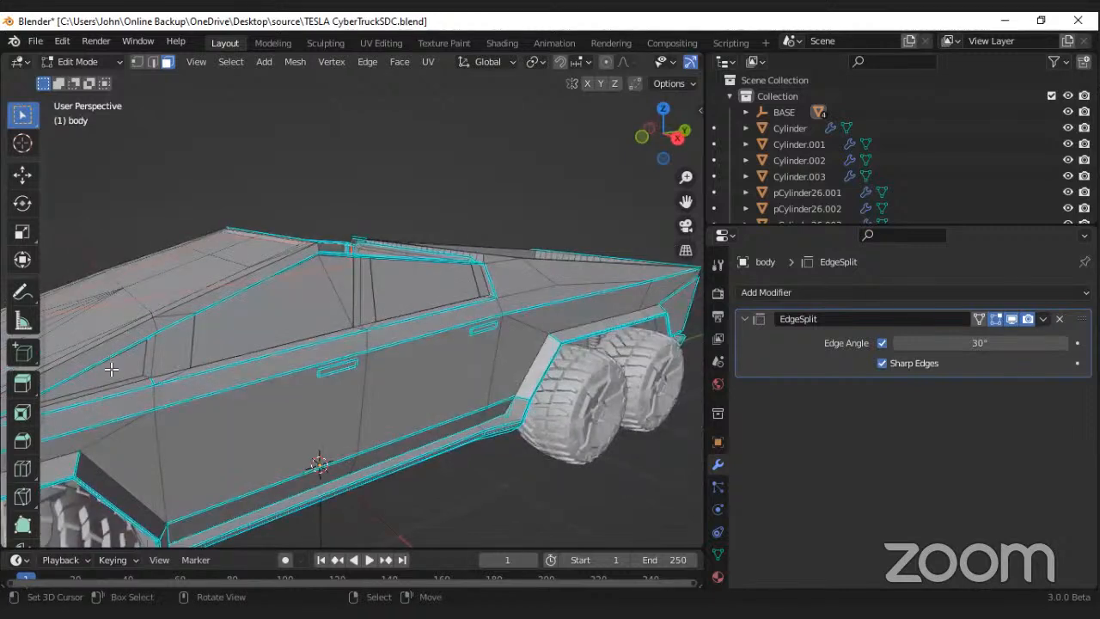
left_click(111, 369)
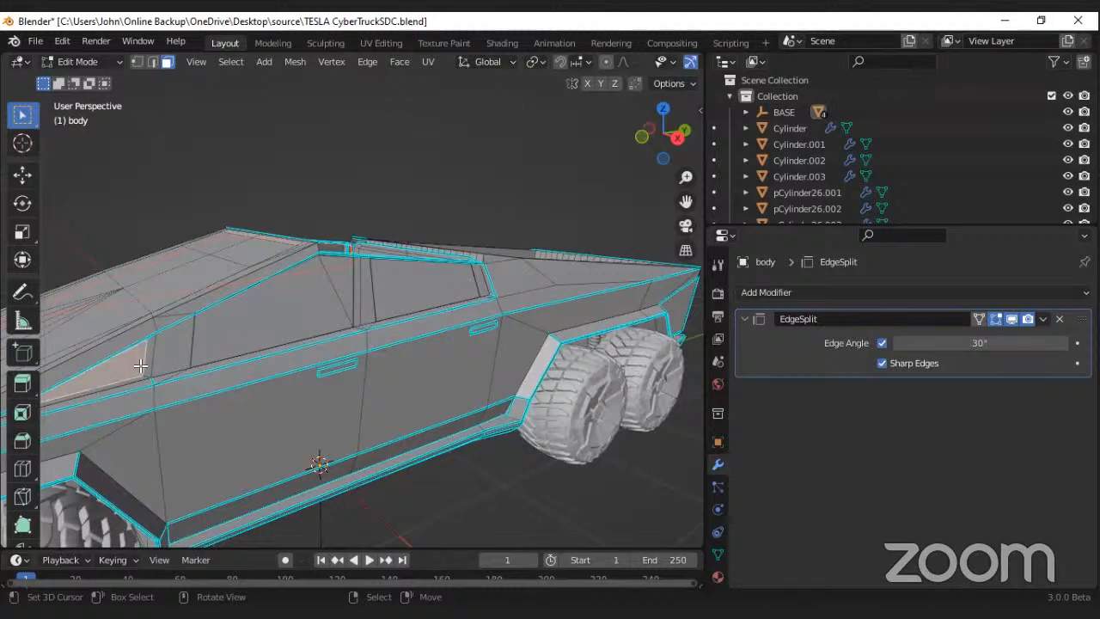
left_click(170, 344, "shift")
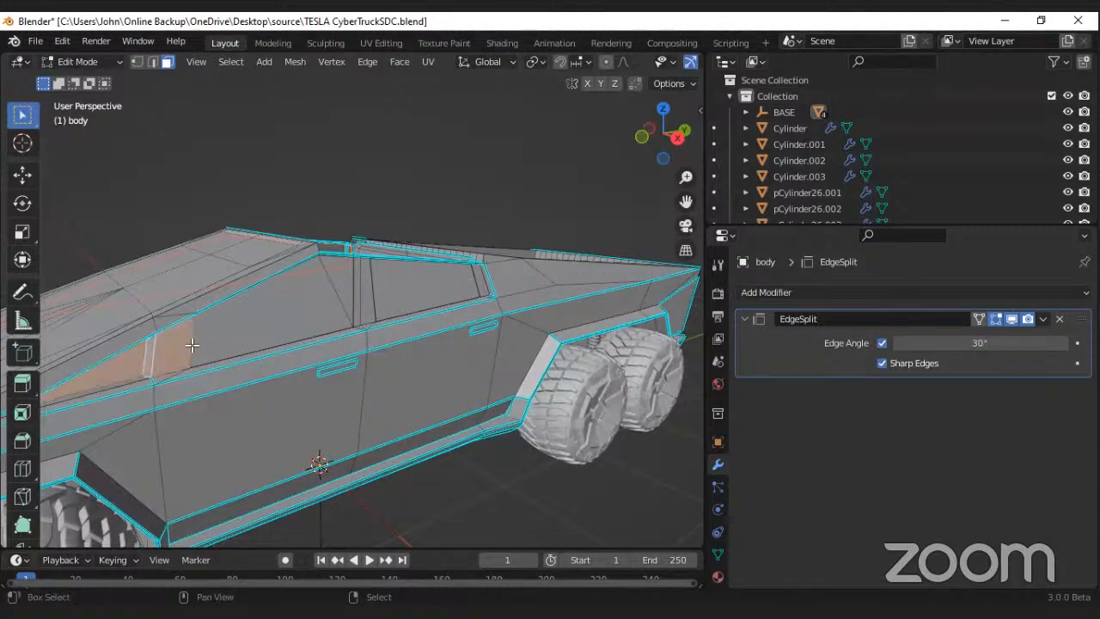
left_click(337, 285, "shift")
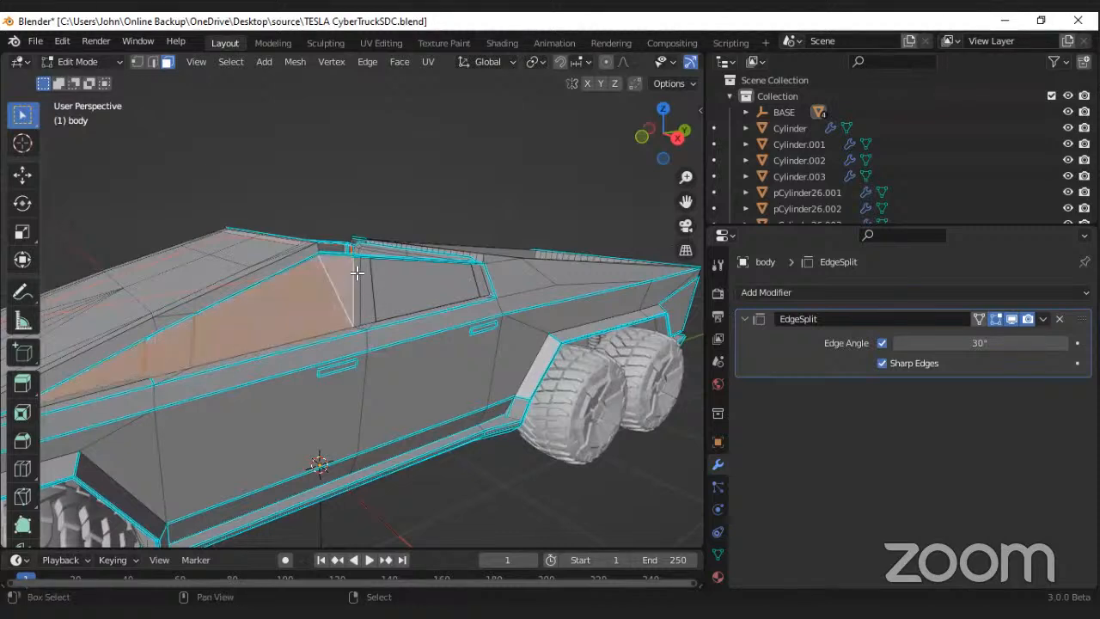
left_click(364, 277, "shift")
left_click(393, 278, "shift")
left_click(482, 281, "shift")
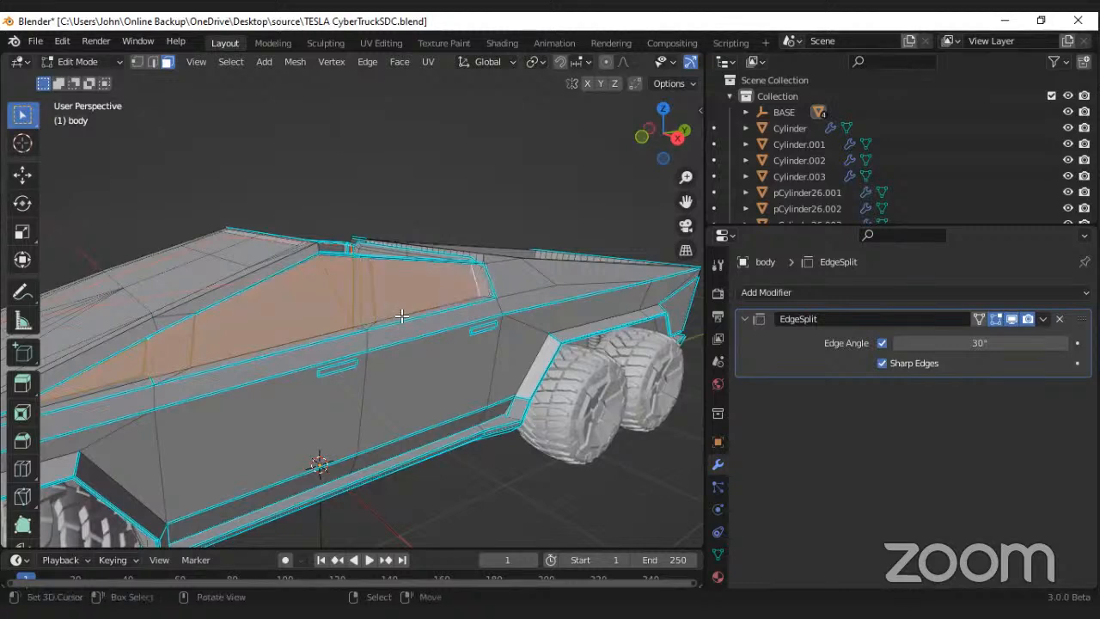
key("p")
left_click(403, 318)
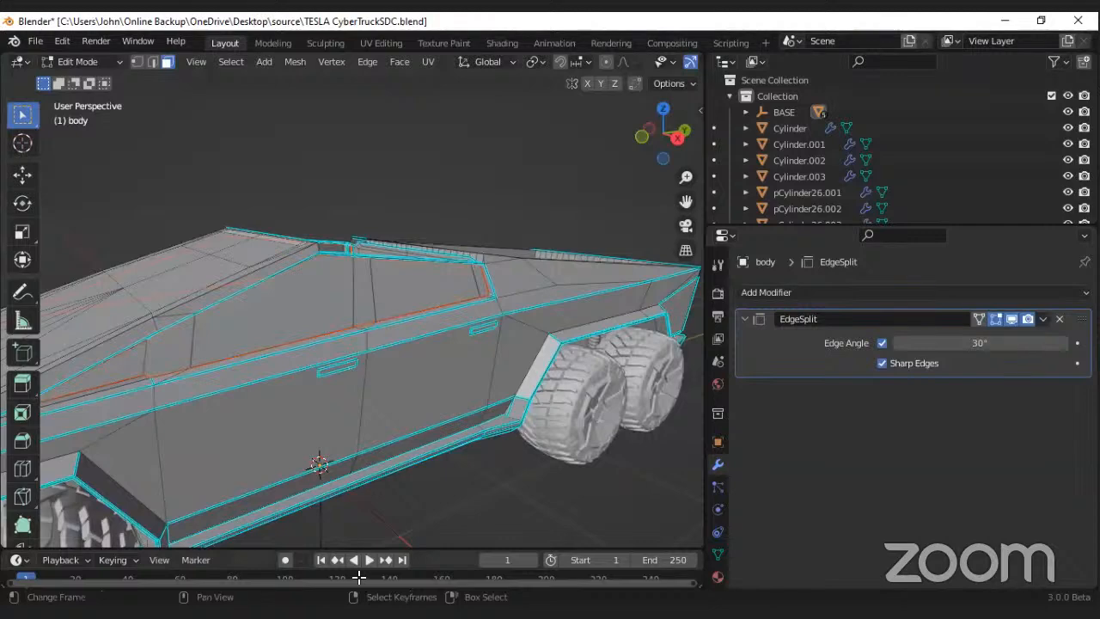
Step: Select the windshield faces between the hood and the roof edge and separate them into their own object by selection
middle_click_drag(324, 358, 344, 375)
right_click(341, 374)
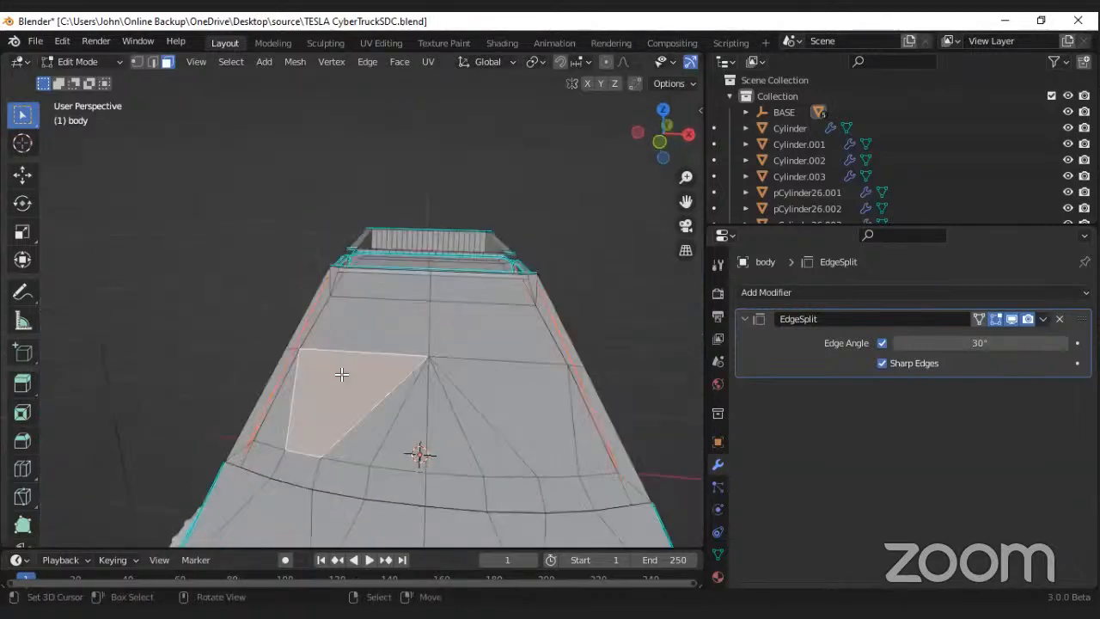
right_click(284, 417, "shift")
right_click(364, 325, "shift")
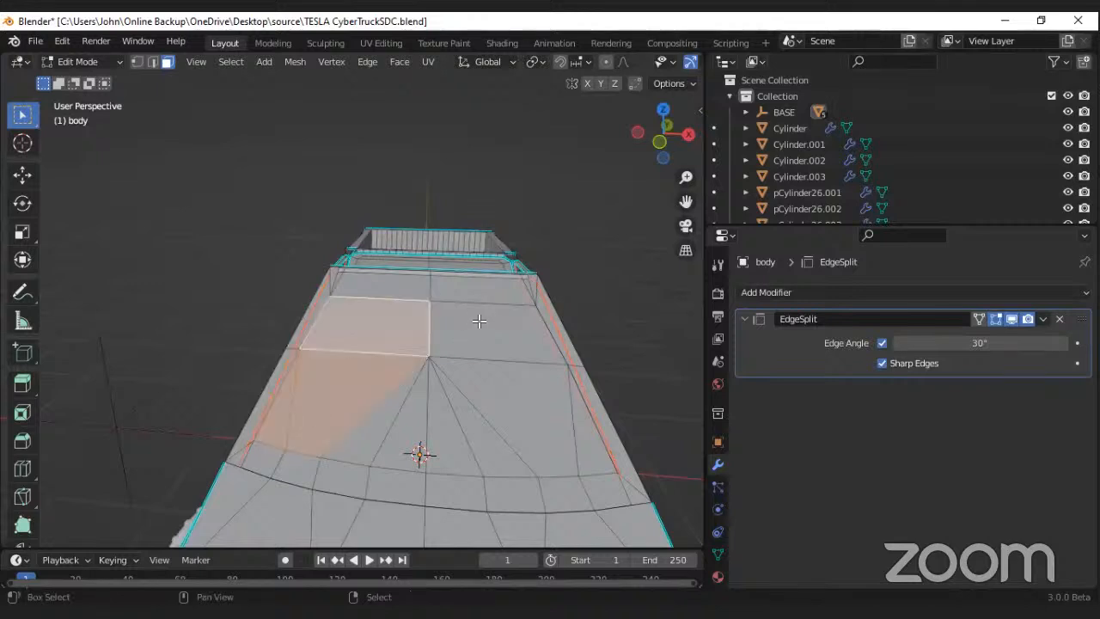
right_click(478, 322, "shift")
right_click(461, 285, "shift")
right_click(406, 283, "shift")
right_click(492, 387, "shift")
right_click(453, 401, "shift")
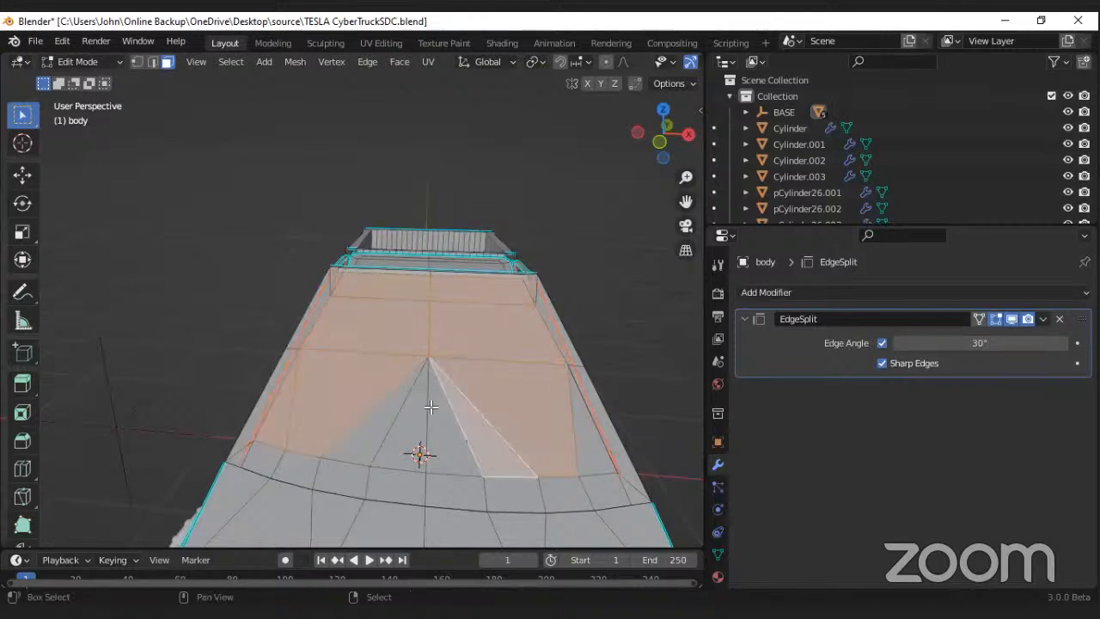
right_click(433, 408, "shift")
right_click(409, 416, "shift")
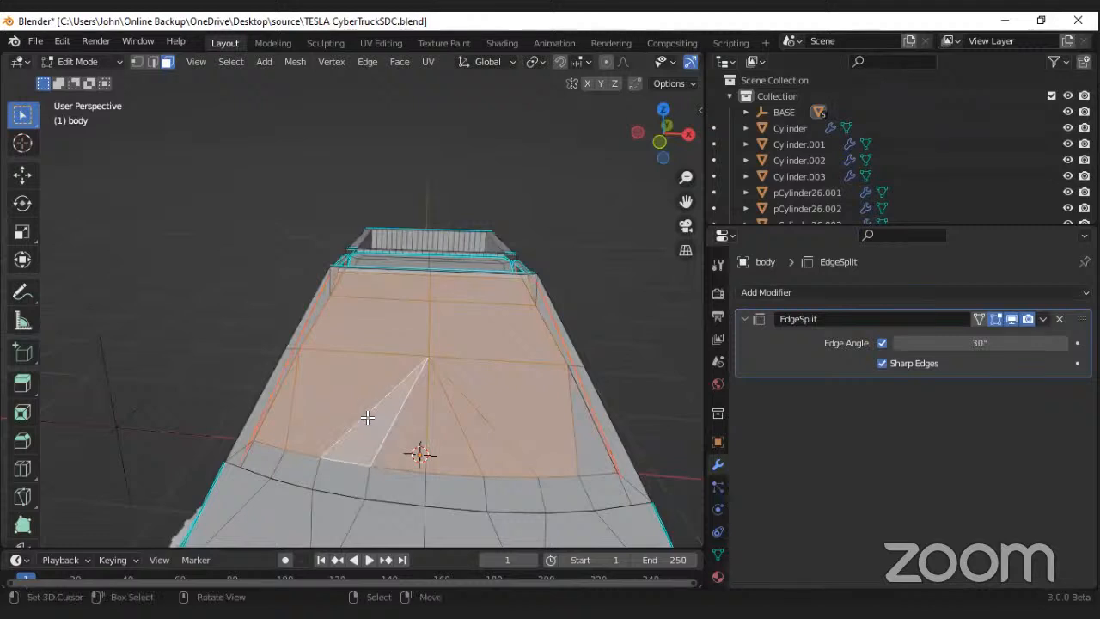
key("p")
left_click(362, 414)
Step: Select the tall panel faces across the truck's front, including both corner faces, and separate them into their own object by selection
scroll(361, 398, "down", 8)
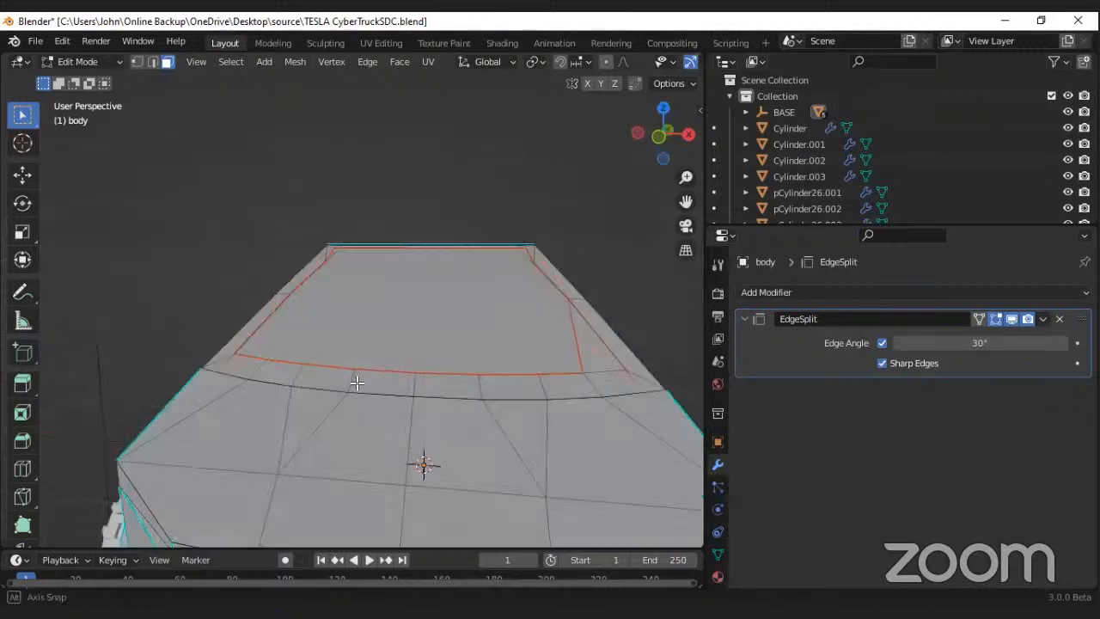
middle_click_drag(401, 404, 430, 397)
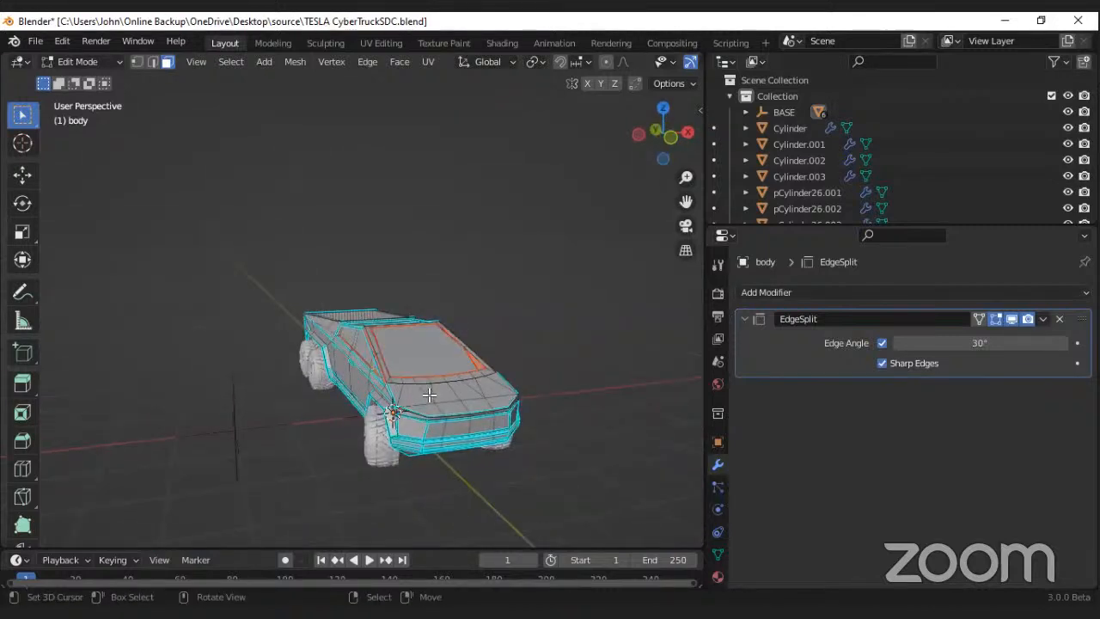
scroll(389, 389, "up", 6)
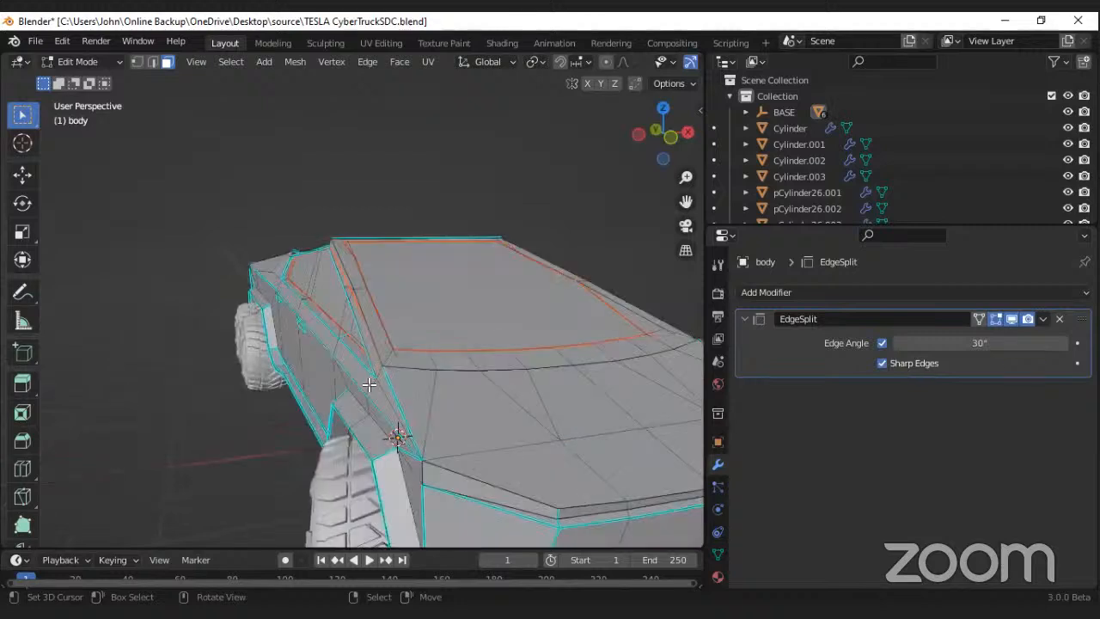
middle_click_drag(376, 380, 229, 422)
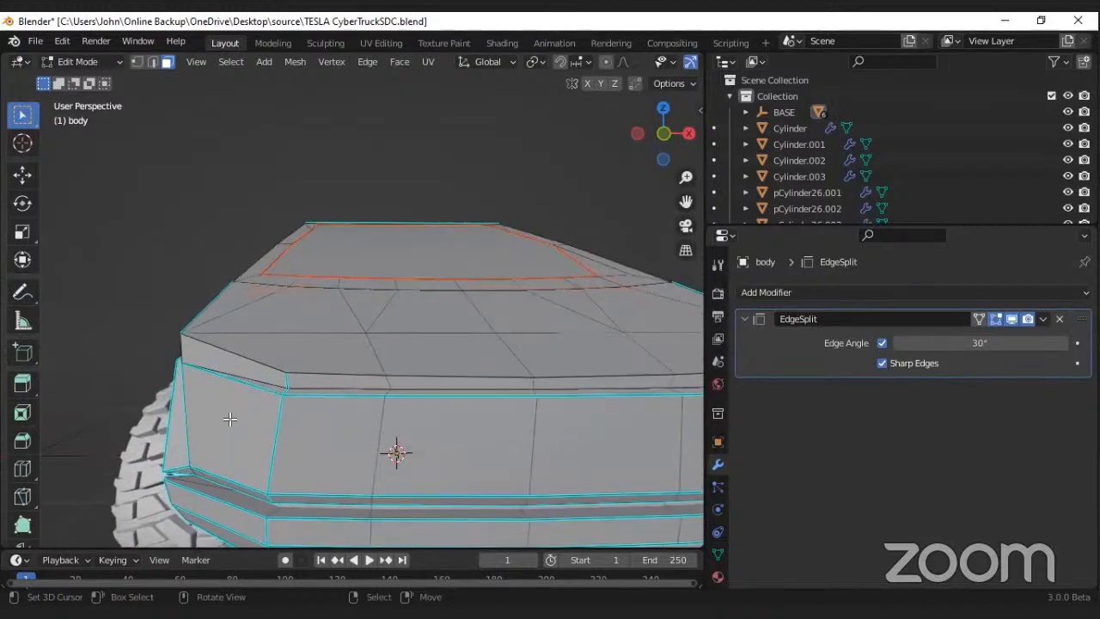
left_click(249, 425)
left_click(344, 434, "shift")
left_click(459, 433, "shift")
left_click(545, 433, "shift")
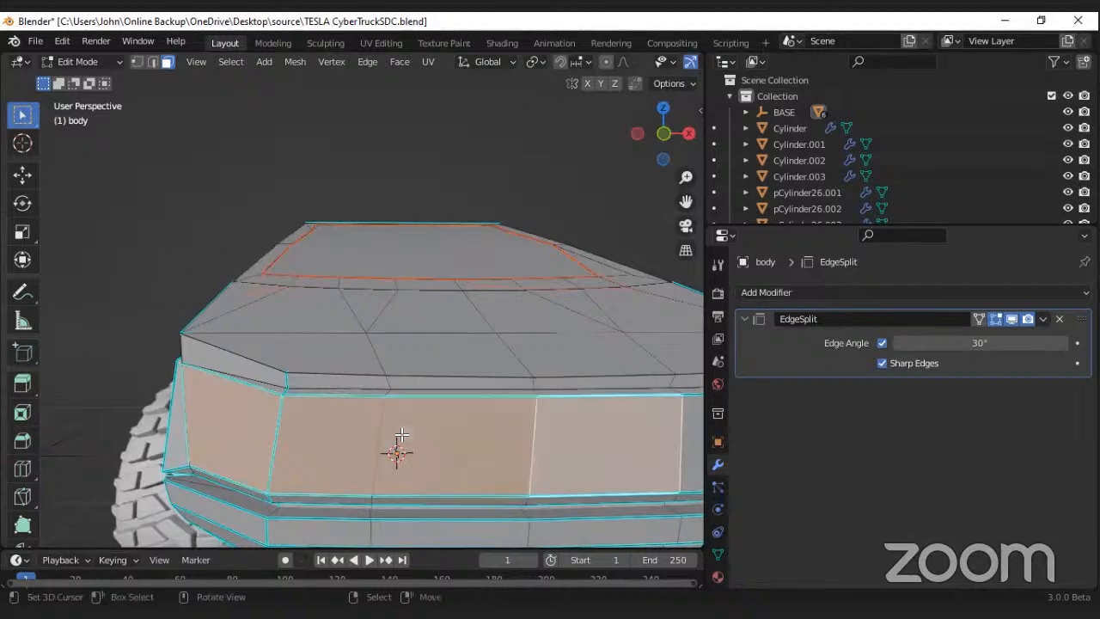
scroll(355, 434, "down", 8)
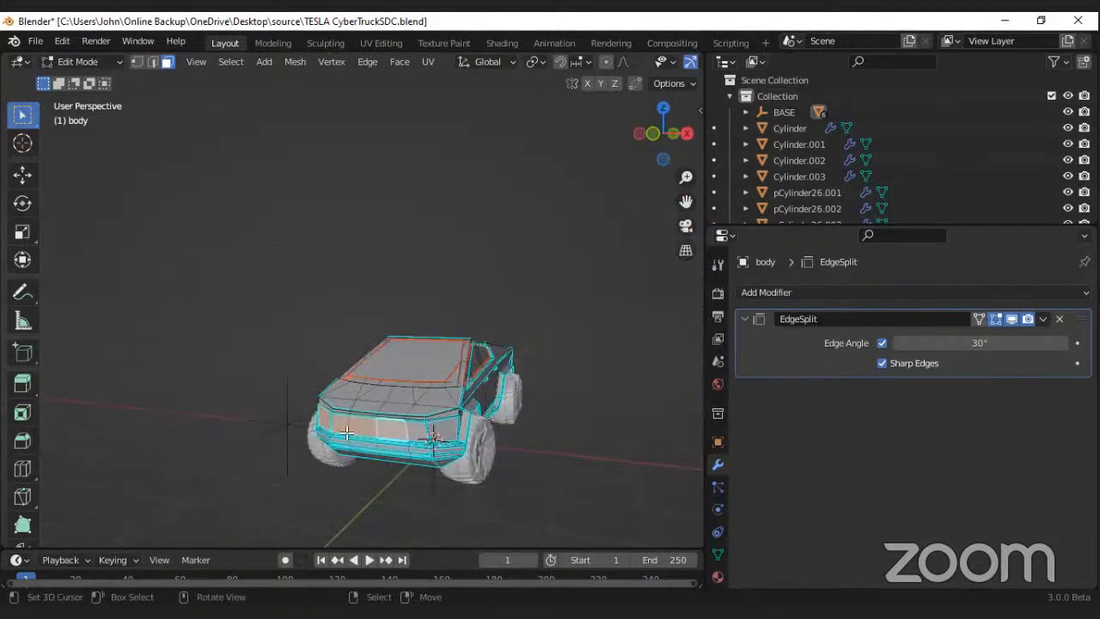
scroll(440, 415, "up", 8)
left_click(459, 419, "shift")
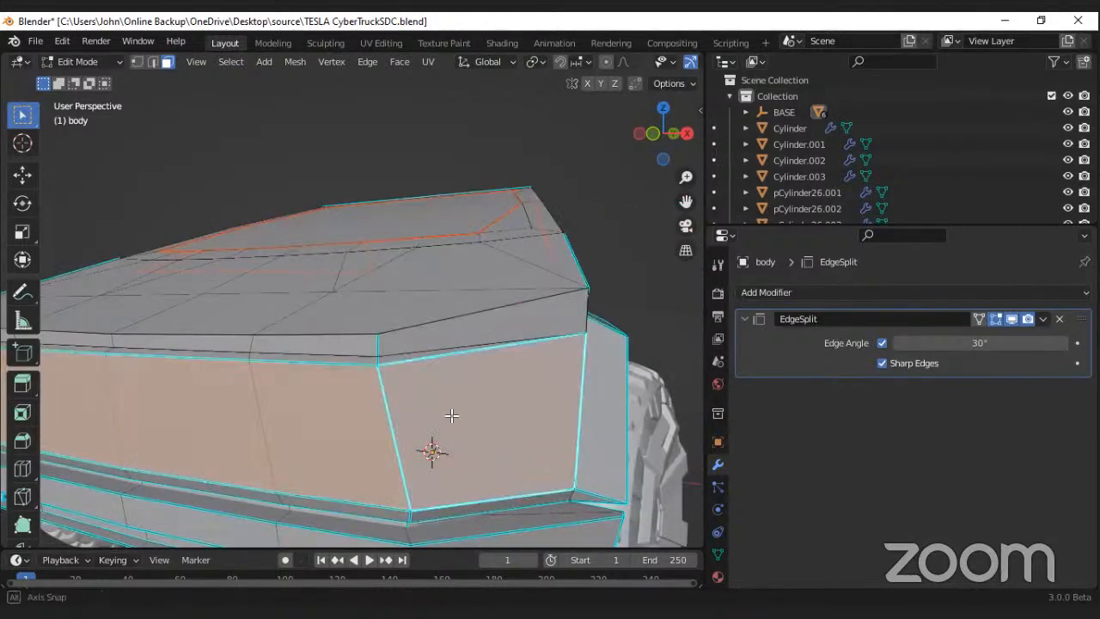
scroll(440, 400, "down", 8)
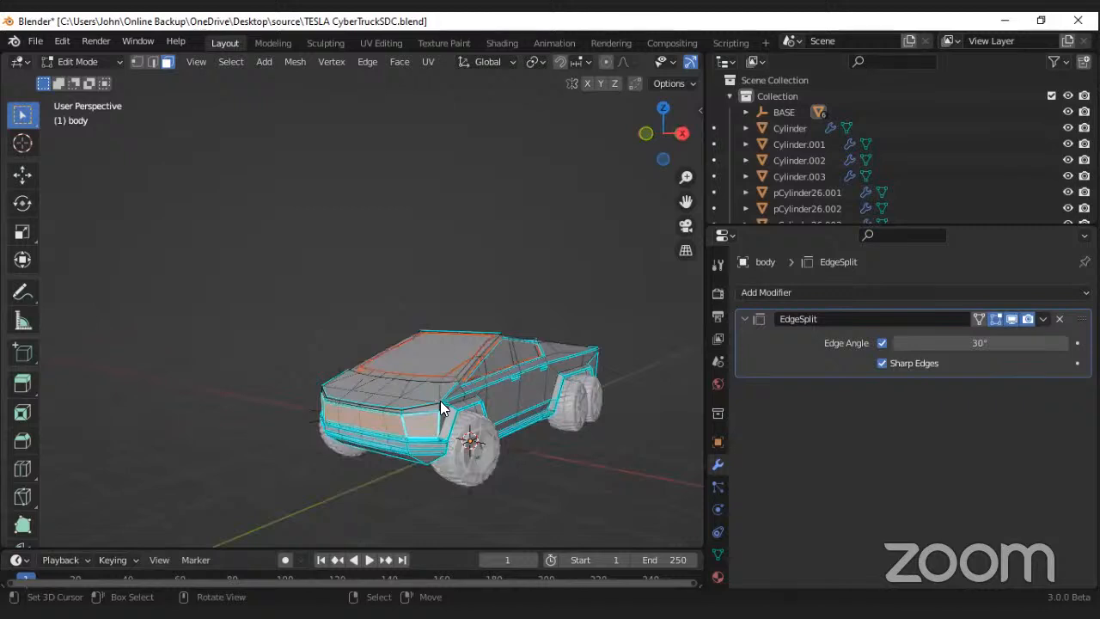
left_click(419, 433, "shift")
Step: Select the trim faces of the left front wheel arch and separate them into their own object by selection
scroll(418, 432, "up", 8)
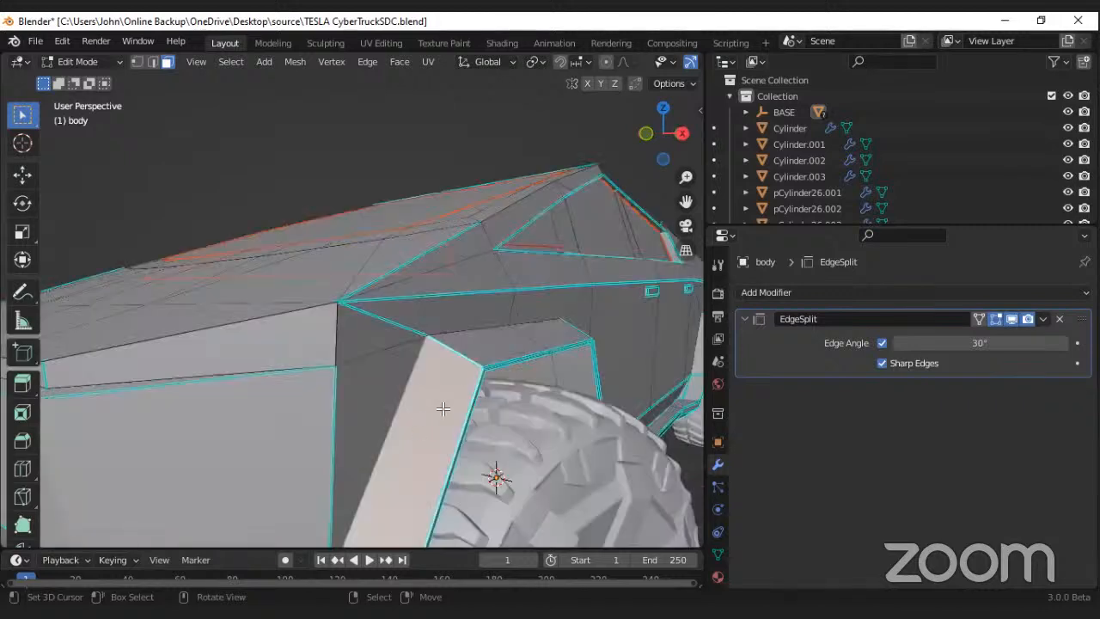
left_click(461, 354, "alt")
scroll(470, 372, "down", 8)
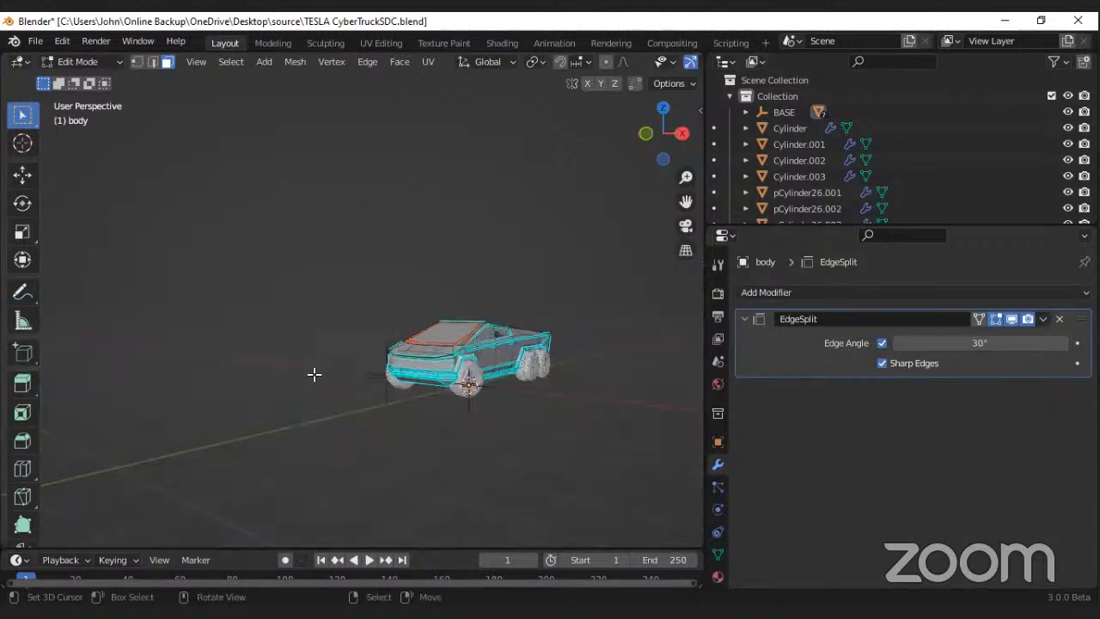
middle_click_drag(314, 373, 436, 376, "alt")
key("p")
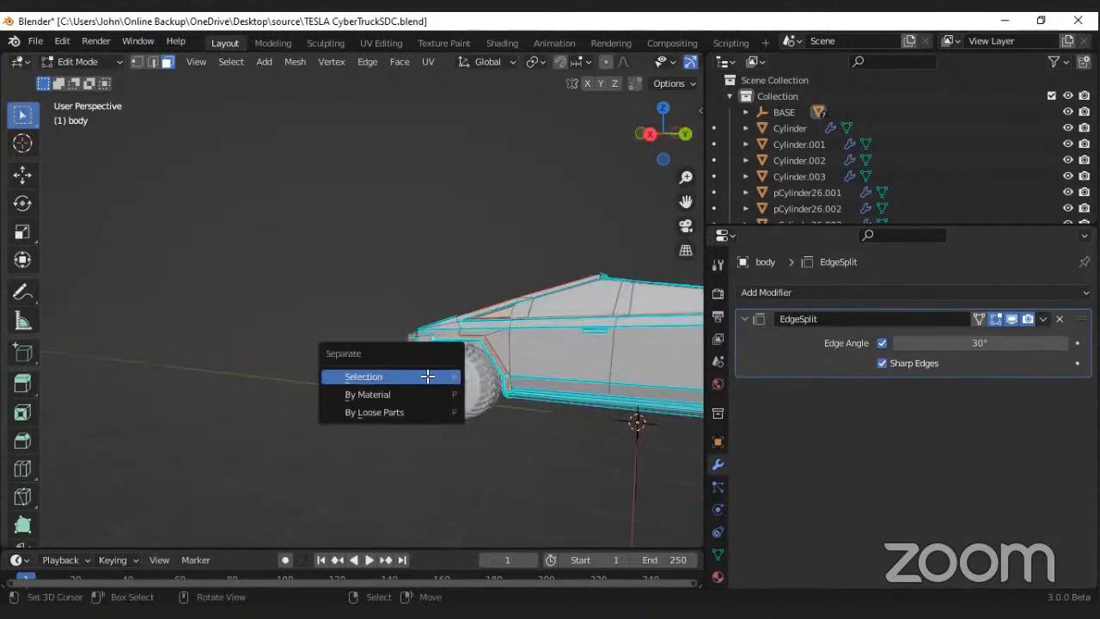
left_click(426, 375)
Step: Select the trim faces of the left rear wheel arch and separate them into their own object by selection
scroll(469, 421, "down", 4)
middle_click_drag(468, 431, 553, 476)
middle_click_drag(532, 357, 445, 340, "shift")
scroll(438, 326, "up", 8)
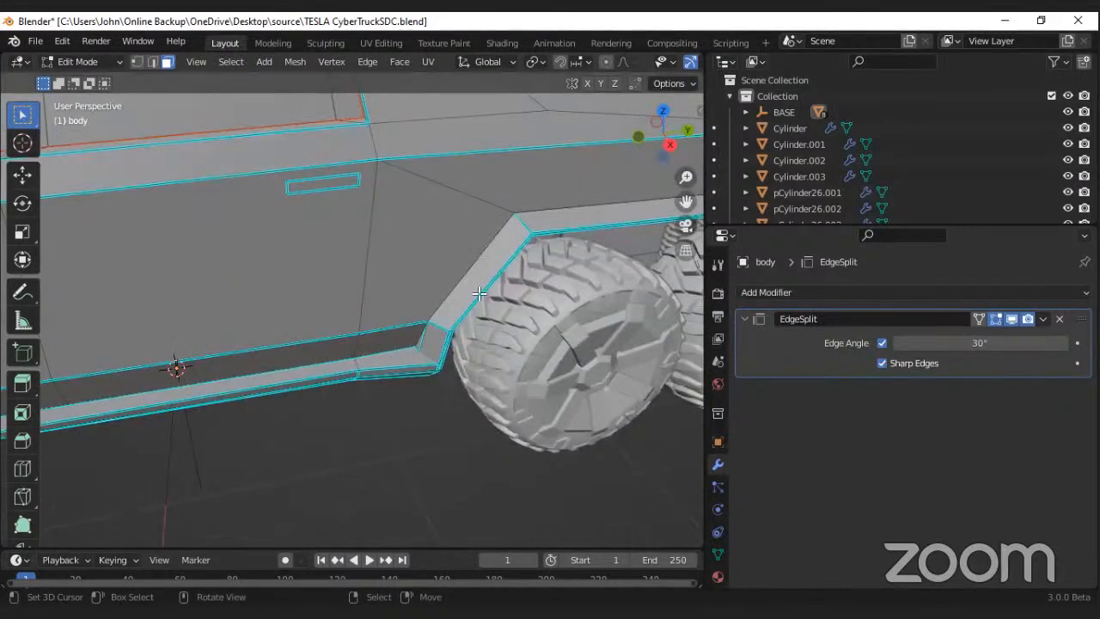
scroll(501, 309, "down", 8)
key("p")
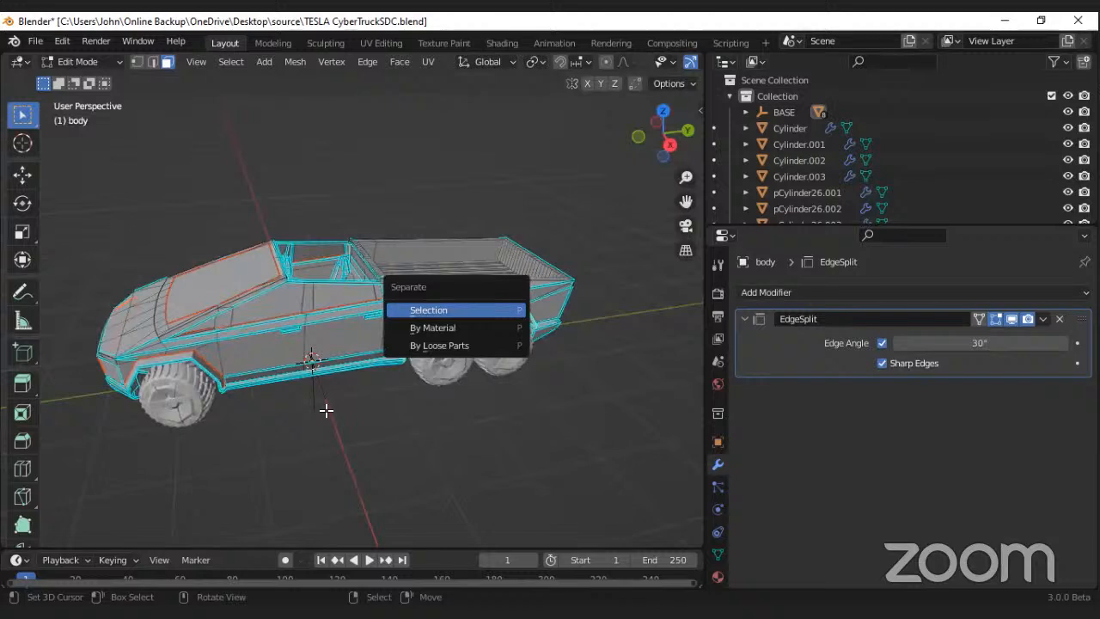
Step: Select the trim faces of the right rear wheel arch and separate them into their own object by selection
middle_click_drag(443, 397, 514, 413)
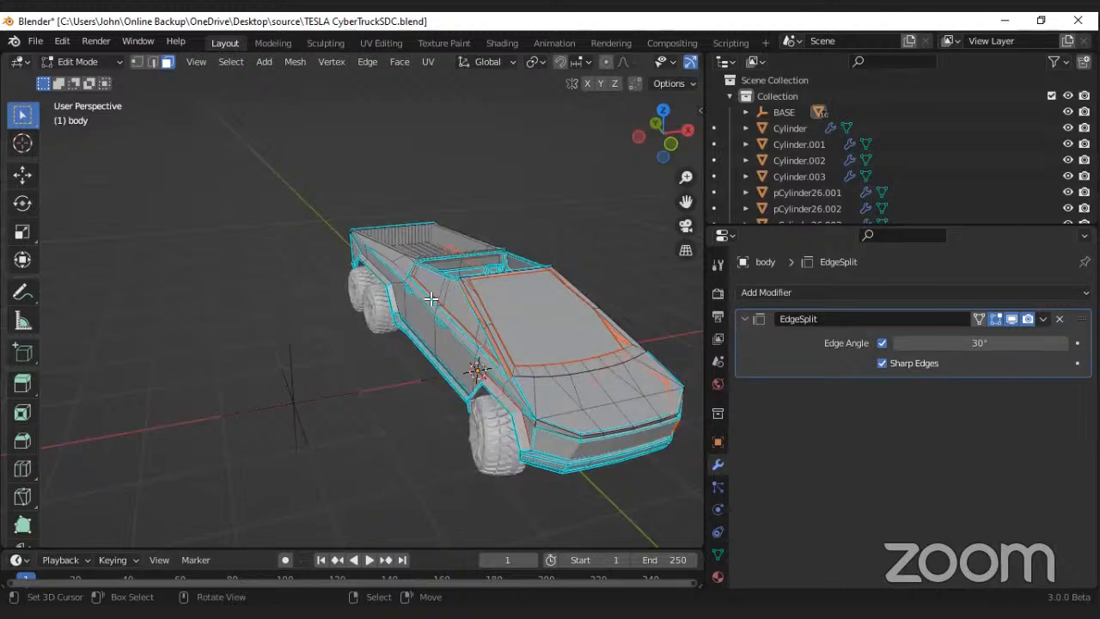
scroll(430, 299, "up", 4)
key("l")
key("p")
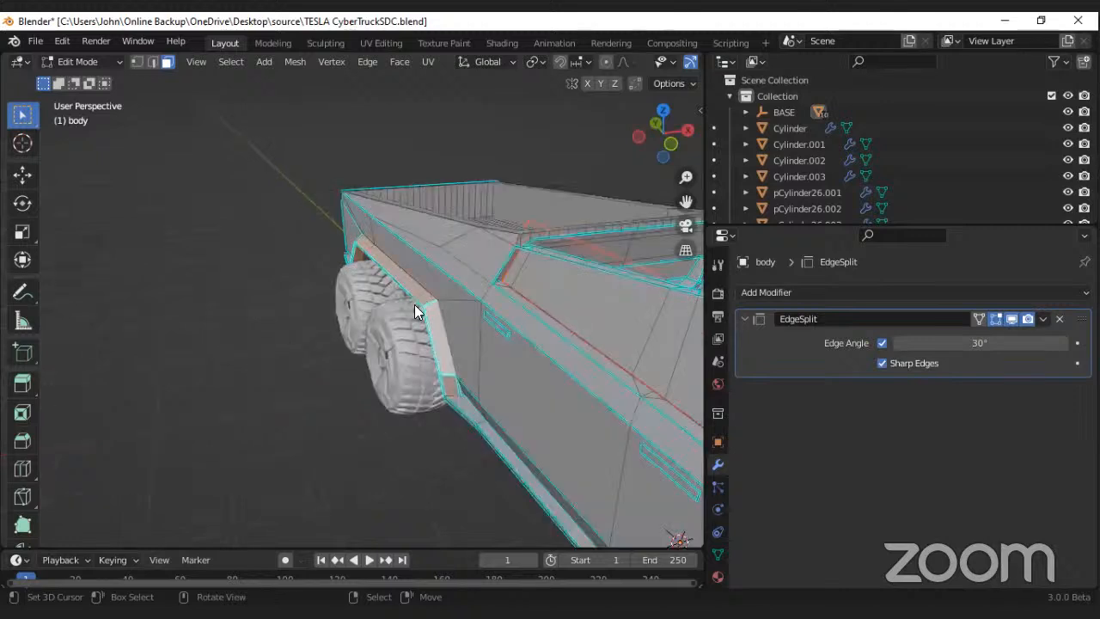
left_click(414, 304)
Step: Select the lengthwise strips of the cargo bed floor one after another and separate each into its own object by selection
scroll(397, 383, "down", 5)
middle_click_drag(329, 402, 369, 392)
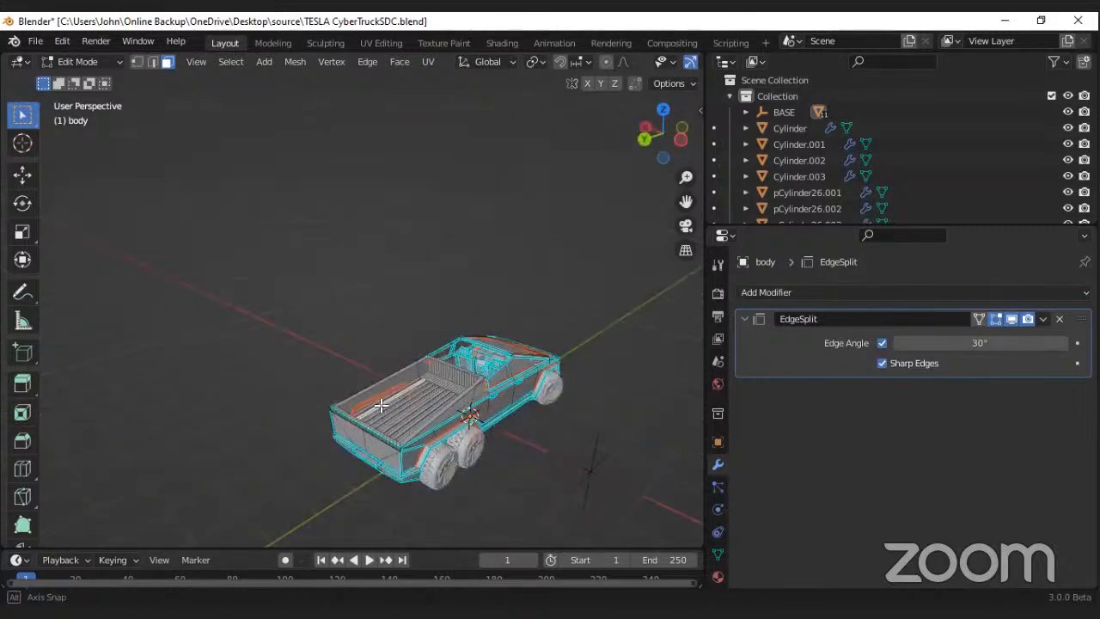
scroll(402, 425, "up", 5)
middle_click_drag(435, 446, 414, 411)
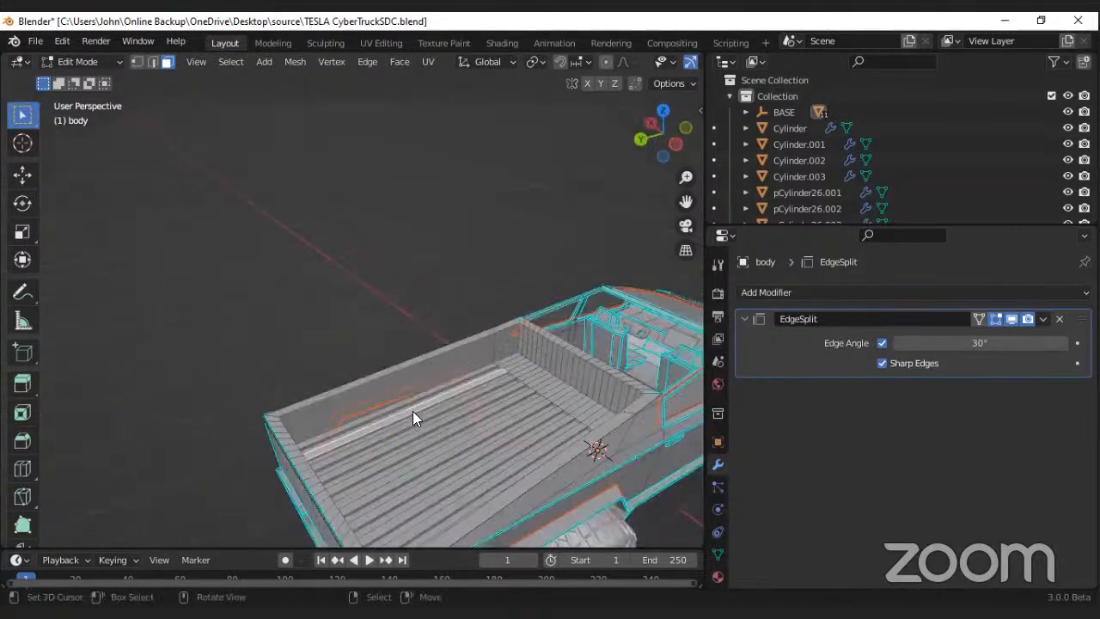
key("p")
left_click(413, 411)
left_click(411, 420)
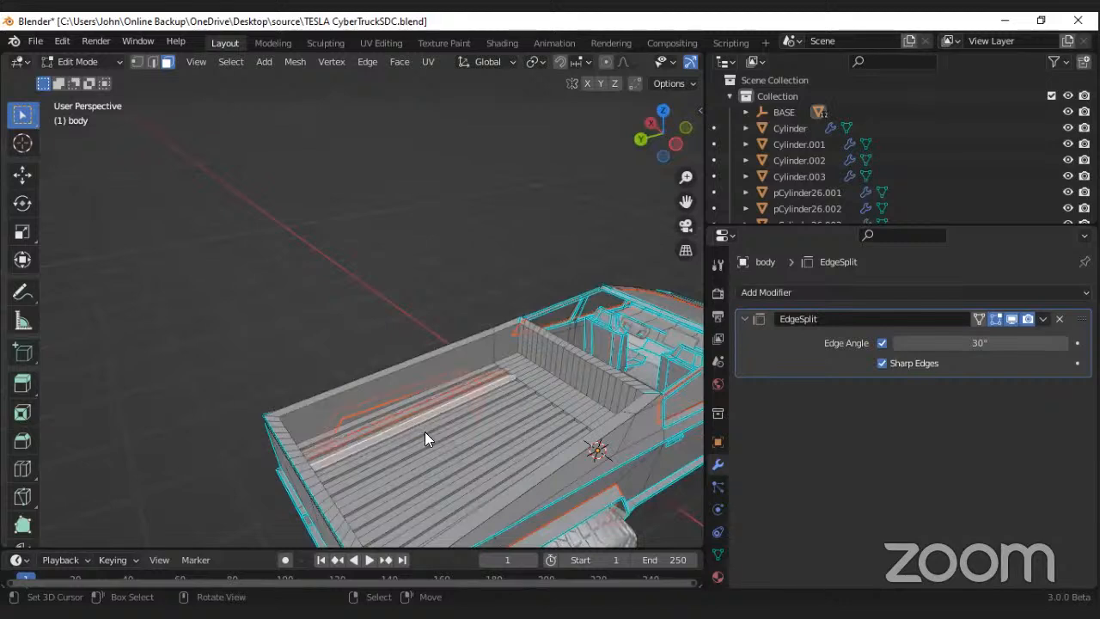
key("p")
left_click(440, 434)
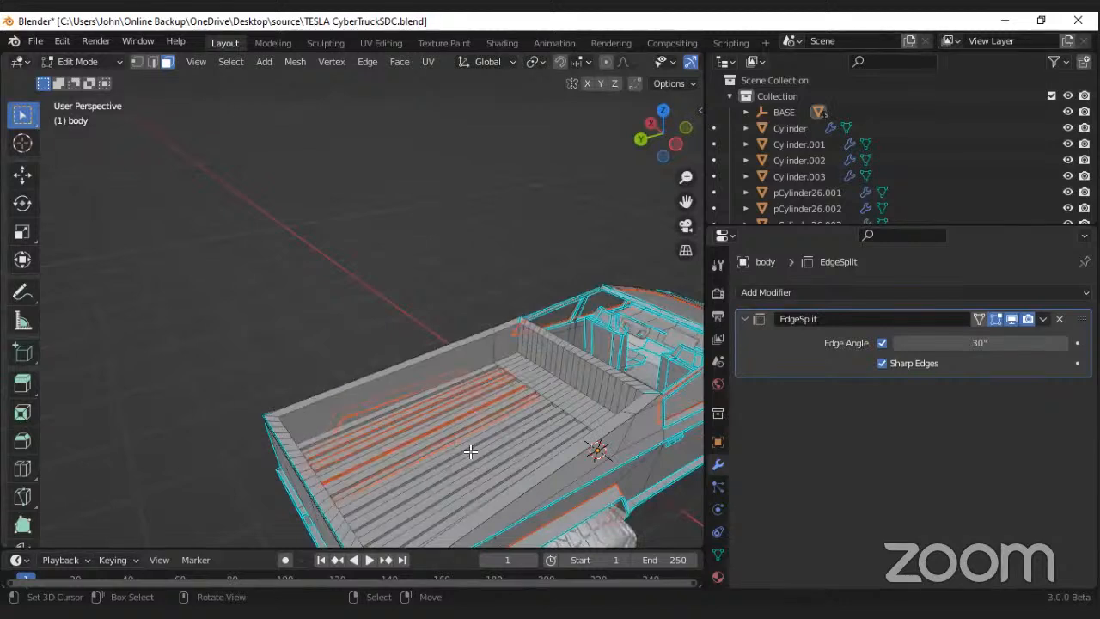
left_click(486, 465)
key("p")
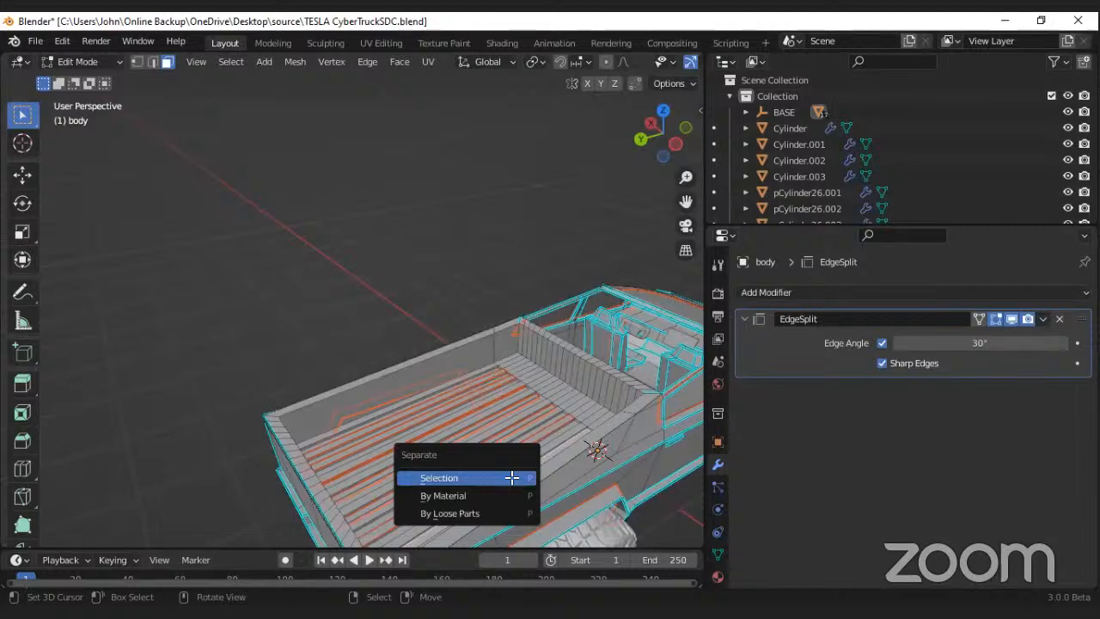
left_click(512, 477)
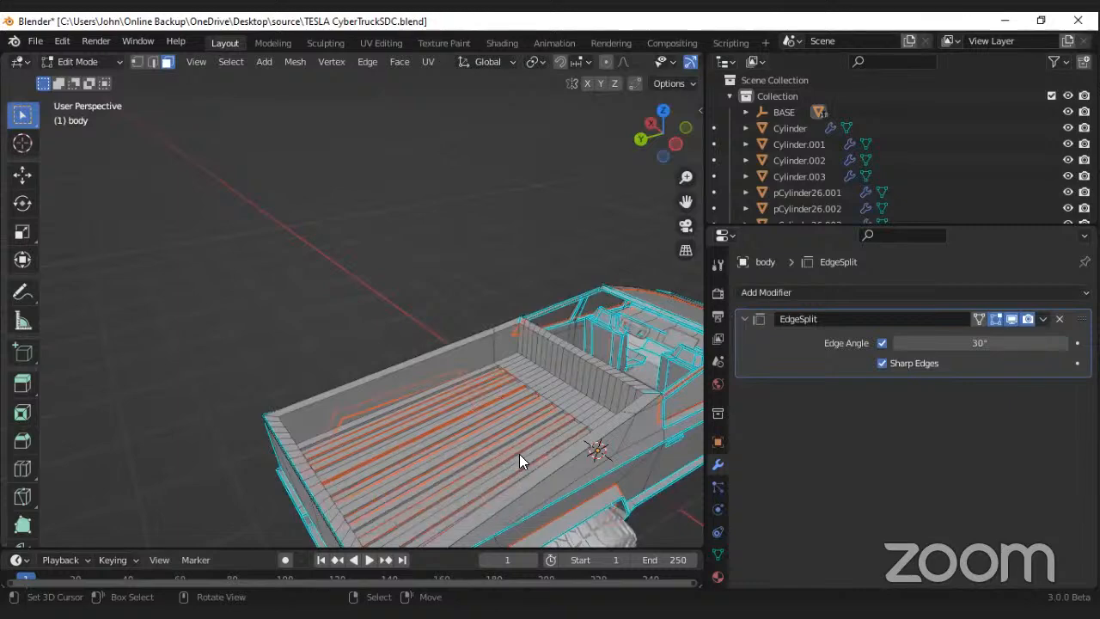
Step: Separate the face strip across the bed floor behind the cab and the bed's front wall faces by selection, and return to Object Mode
left_click(586, 403, "alt")
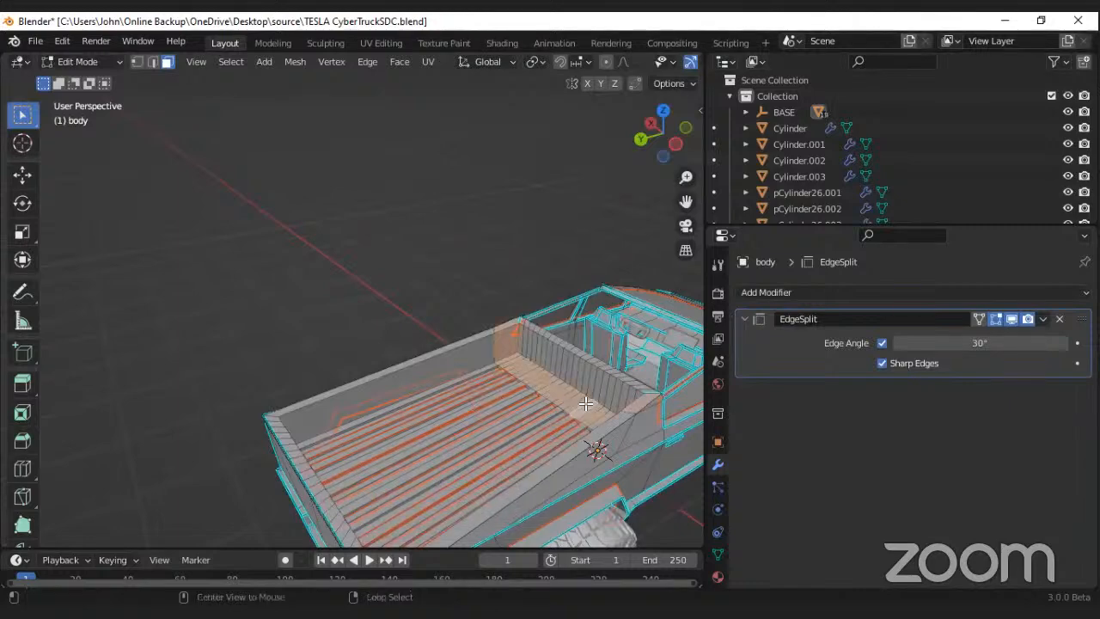
key("p")
key("Return")
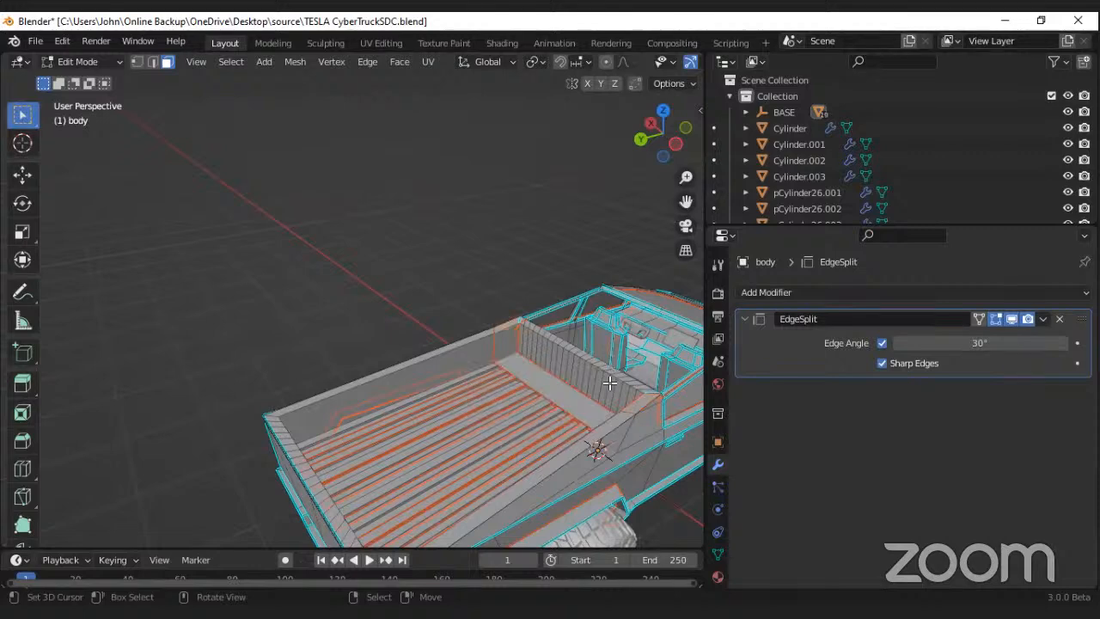
left_click(608, 383, "alt")
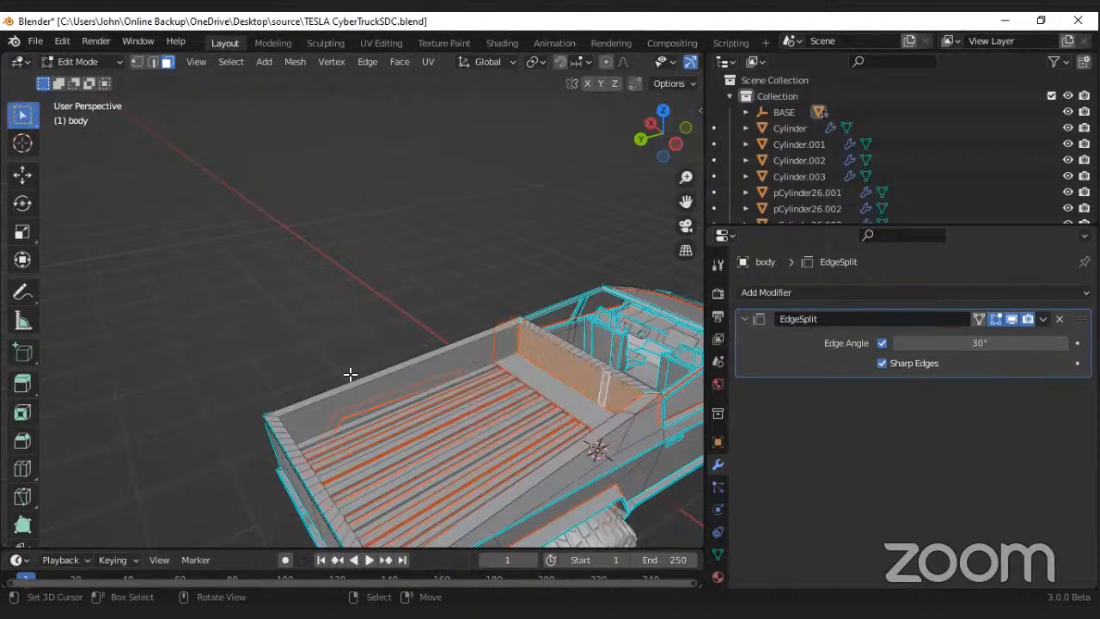
key("p")
key("Return")
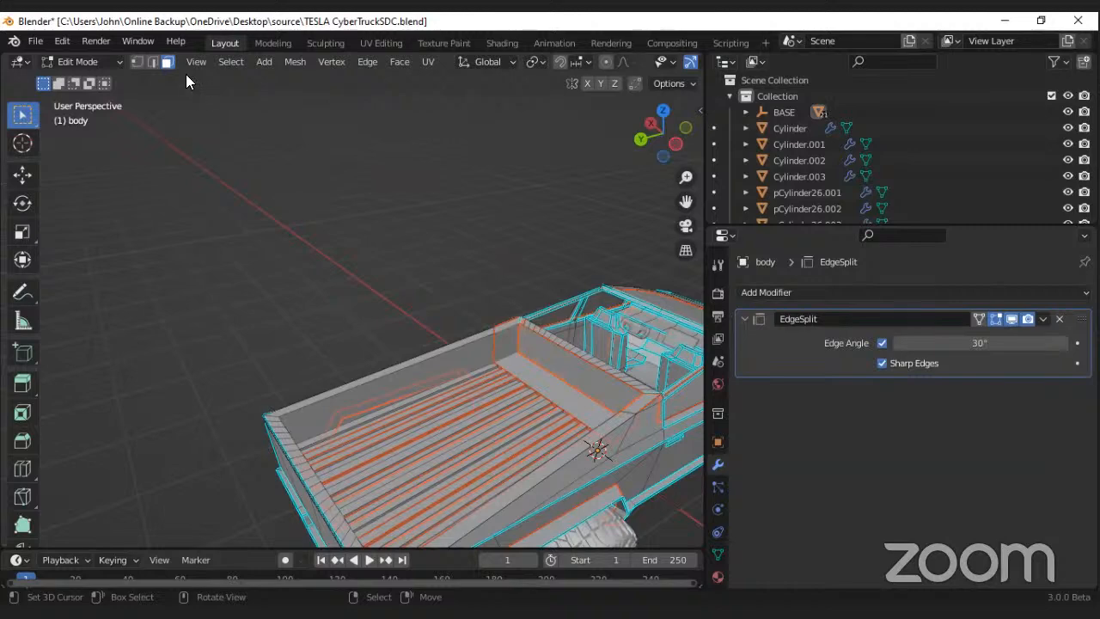
key("Tab")
Step: Import "new tesla Denoised low rwsmp40001-0157.mp4" from the Videos\Everscale Education folder as an image plane with the Shadeless material setting
middle_click_drag(186, 169, 216, 81)
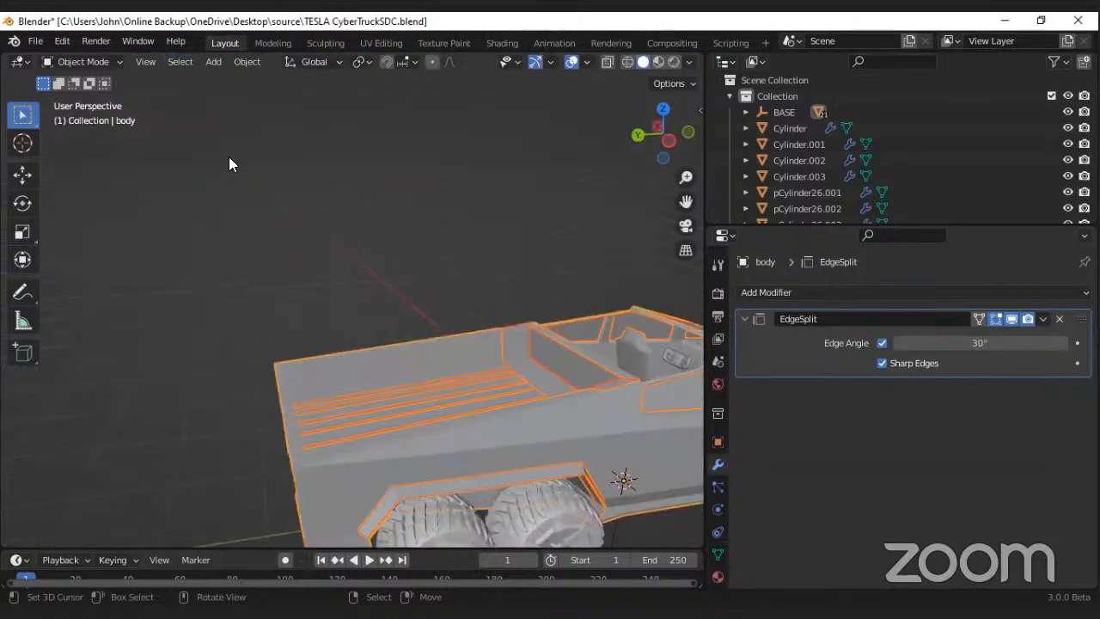
left_click(213, 61)
mouse_move(257, 255)
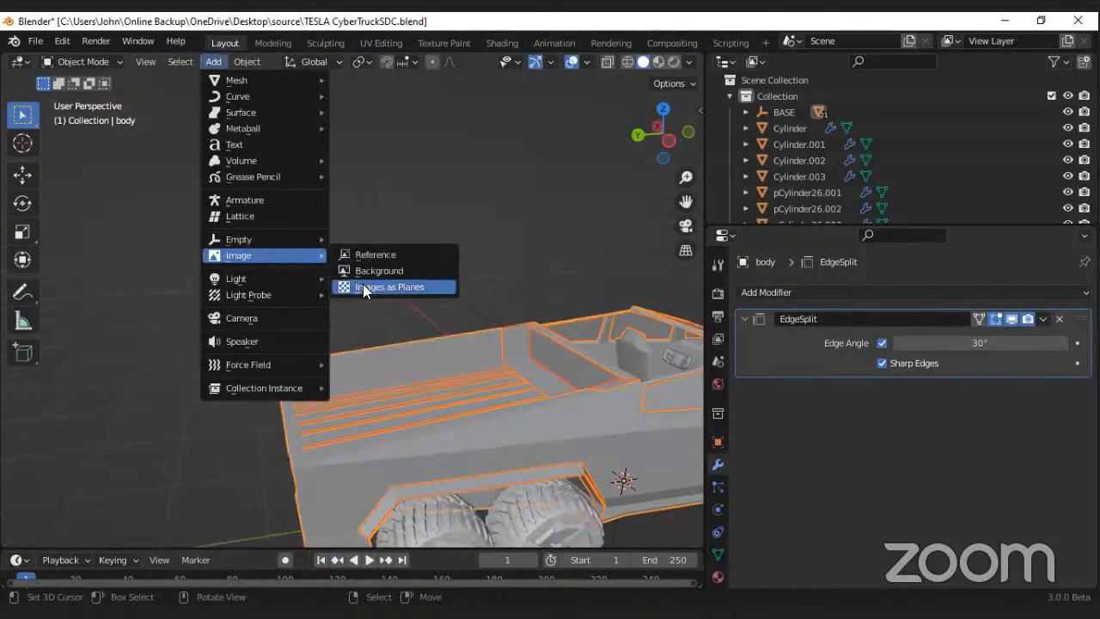
left_click(364, 286)
left_click(863, 315)
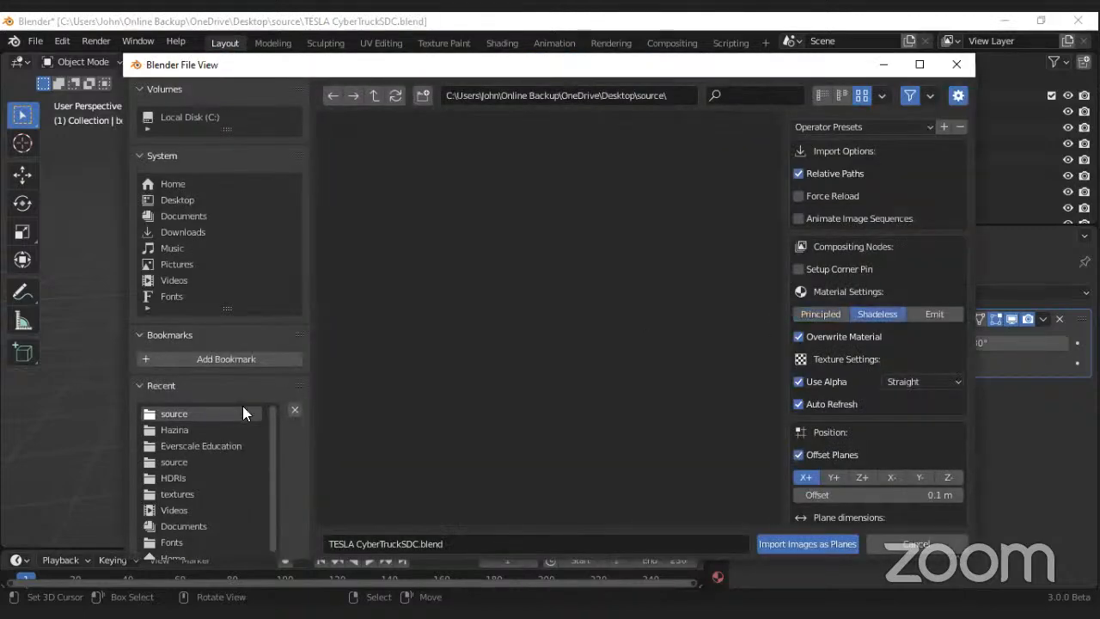
left_click(172, 280)
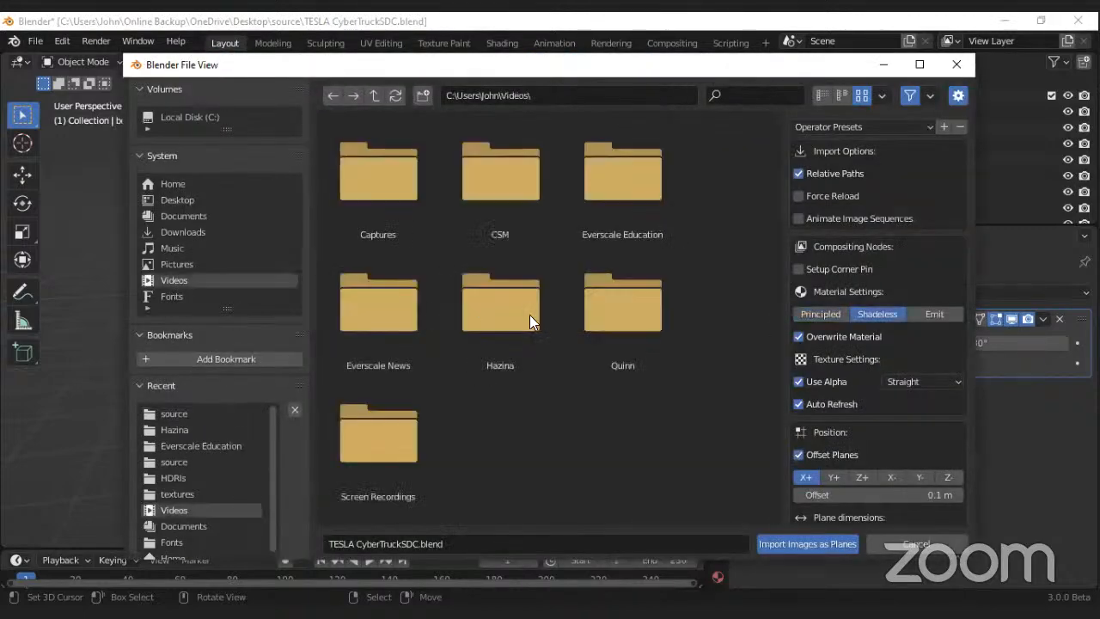
double_click(607, 199)
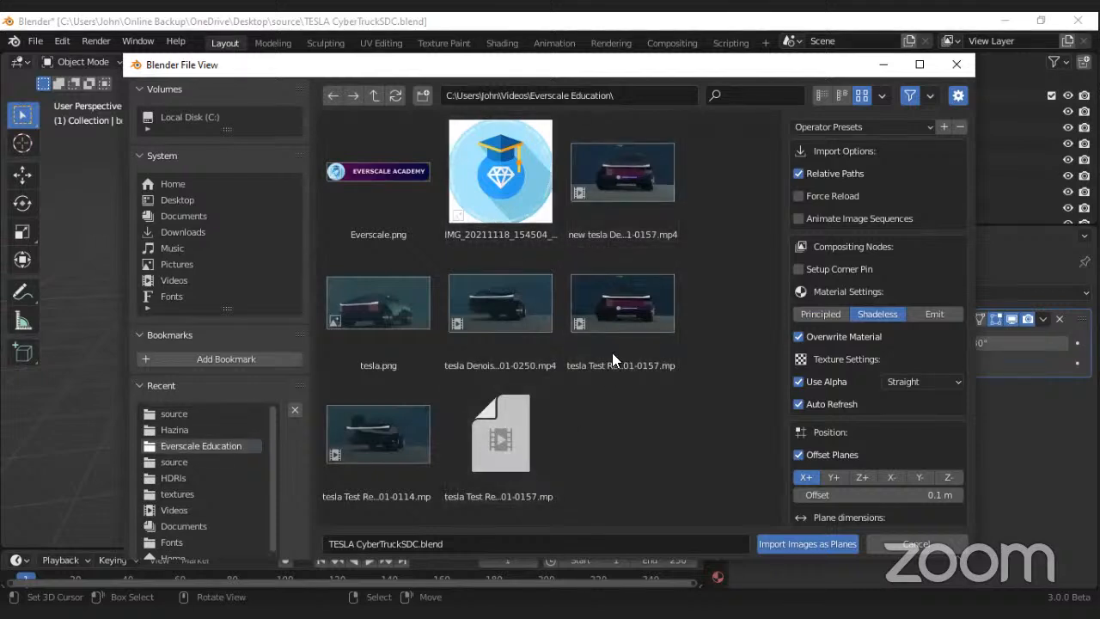
left_click(621, 203)
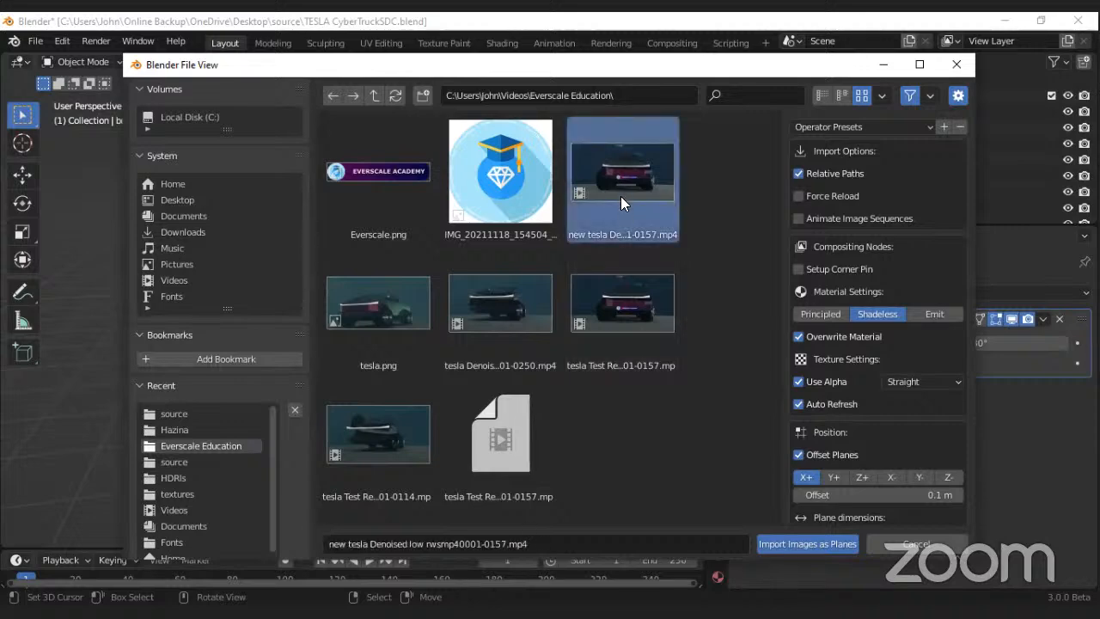
double_click(621, 194)
Step: Stand the imported video plane upright alongside the truck by rotating it 90° about X and 90° about Z
scroll(392, 294, "up", 6)
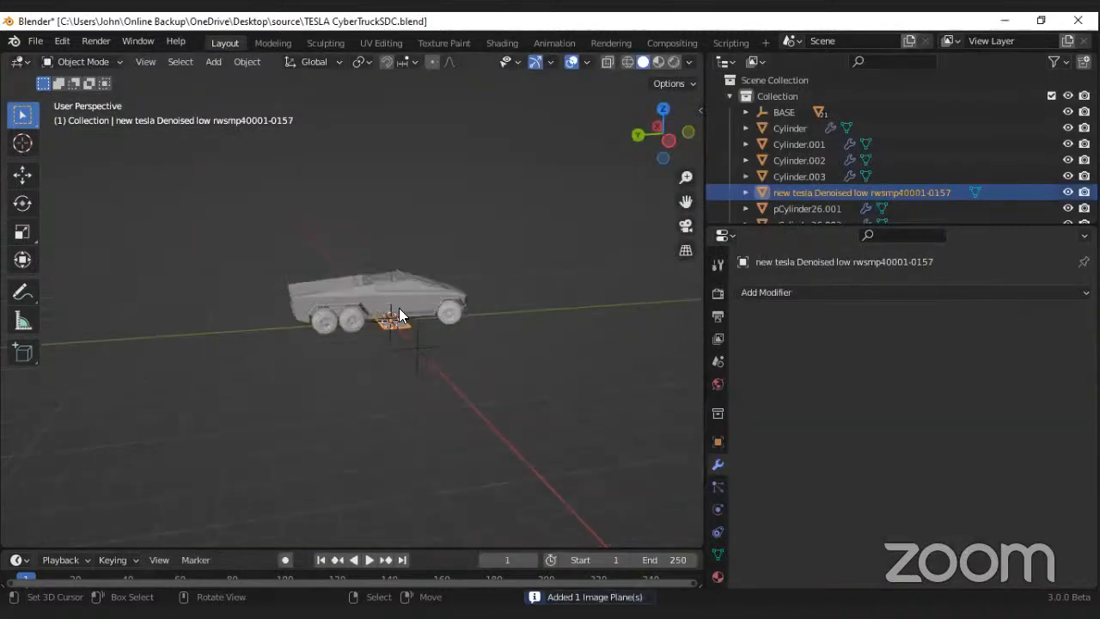
type("x")
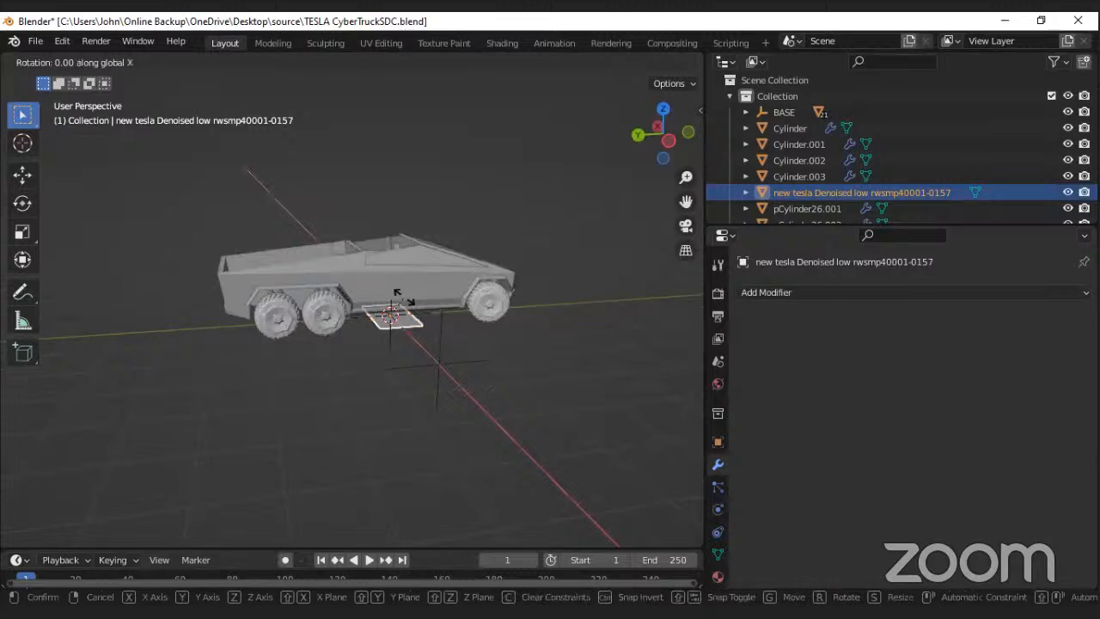
type("90")
key("Return")
type("r")
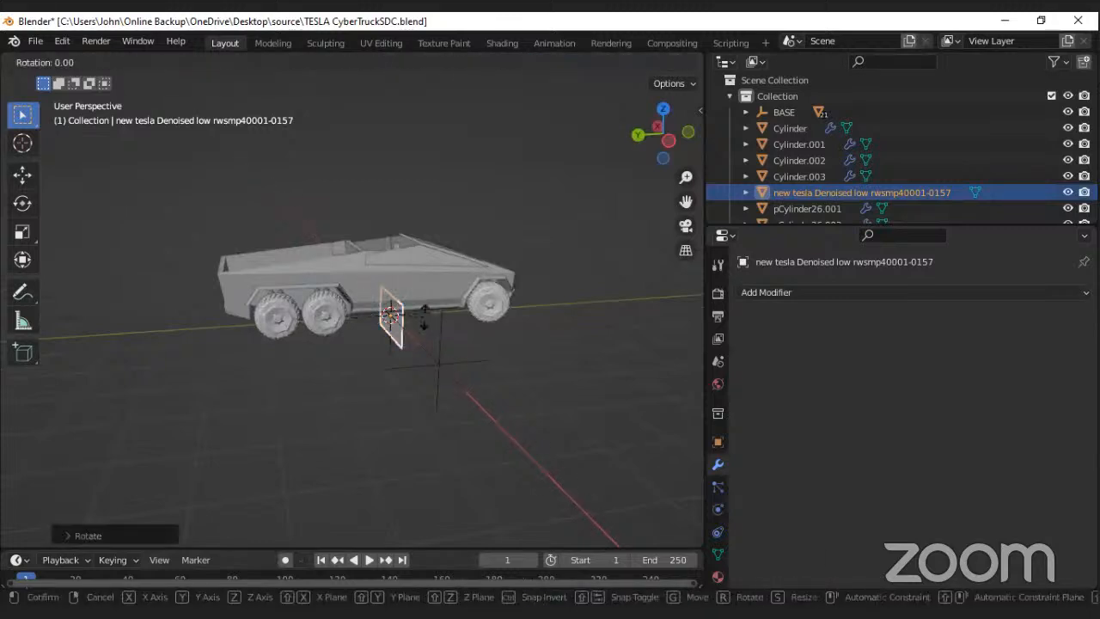
type("z90")
key("Return")
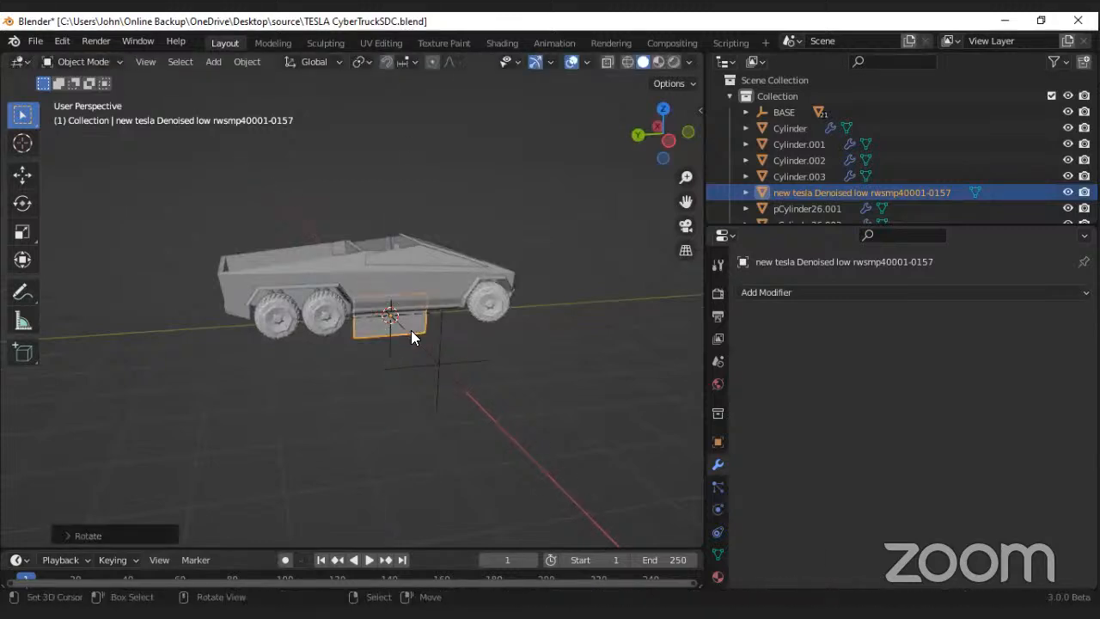
Step: Move the video plane straight up along Z until it floats above the truck
key("g")
key("z")
left_click(417, 155)
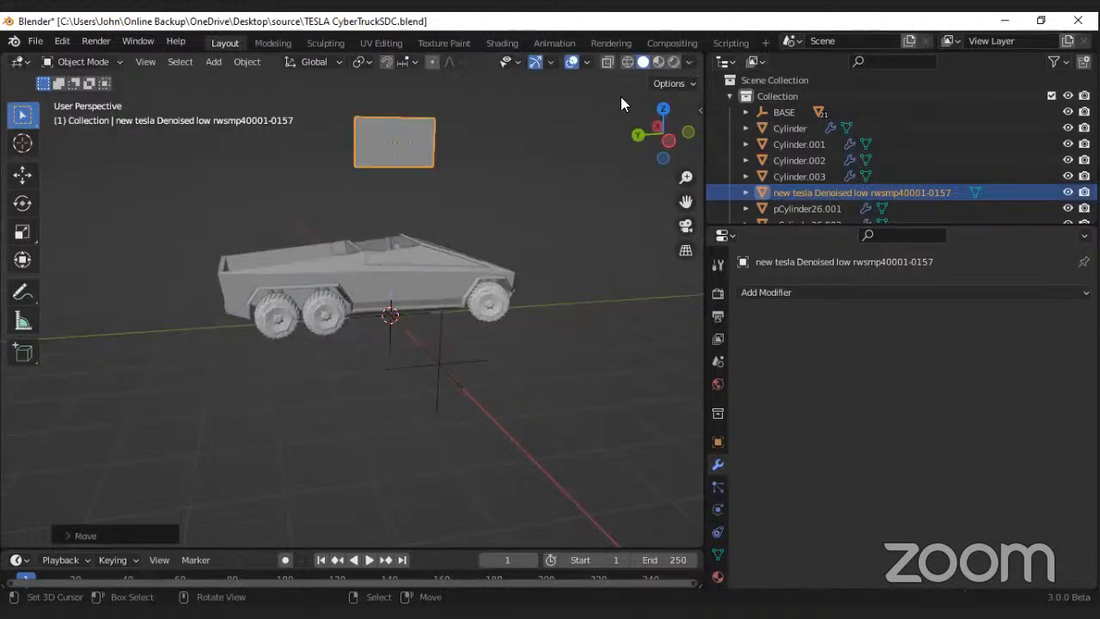
Step: Set the solid viewport shading colour to Texture and hide the viewport overlays
left_click(688, 62)
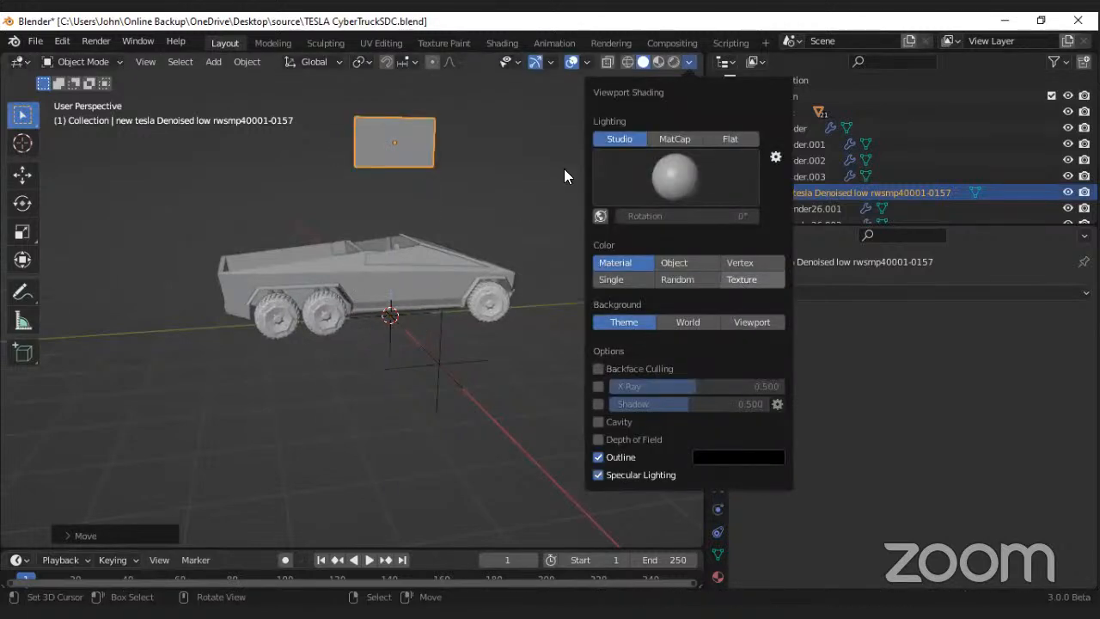
left_click(741, 279)
left_click(551, 64)
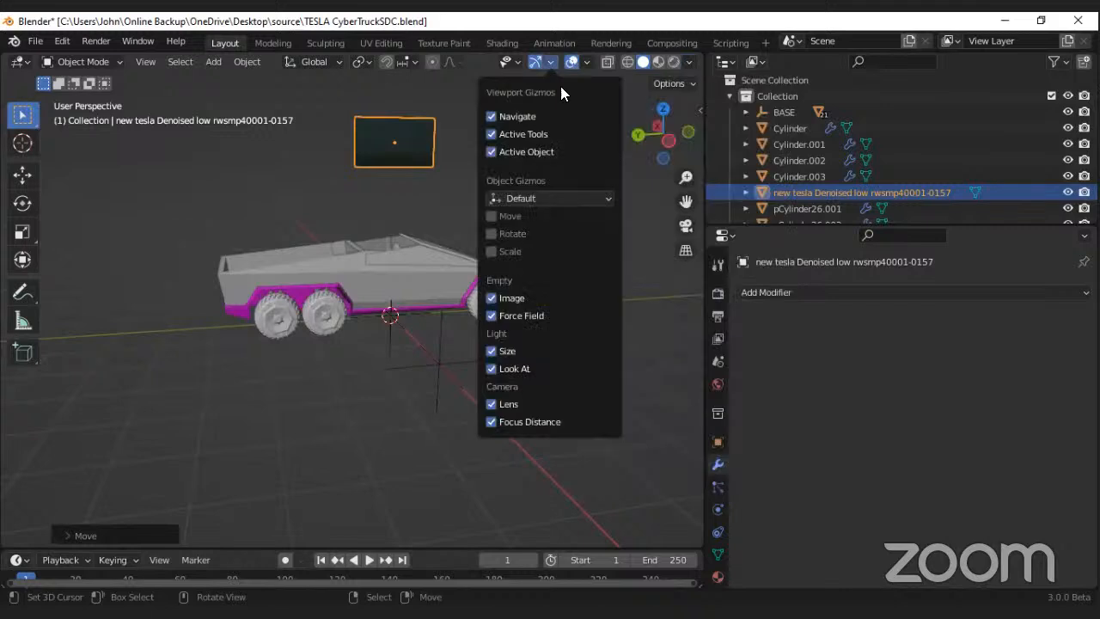
key("shift+alt+z")
Step: Play the animation, view the video plane straight on from the right orthographic view, and stop playback
scroll(369, 215, "up", 5)
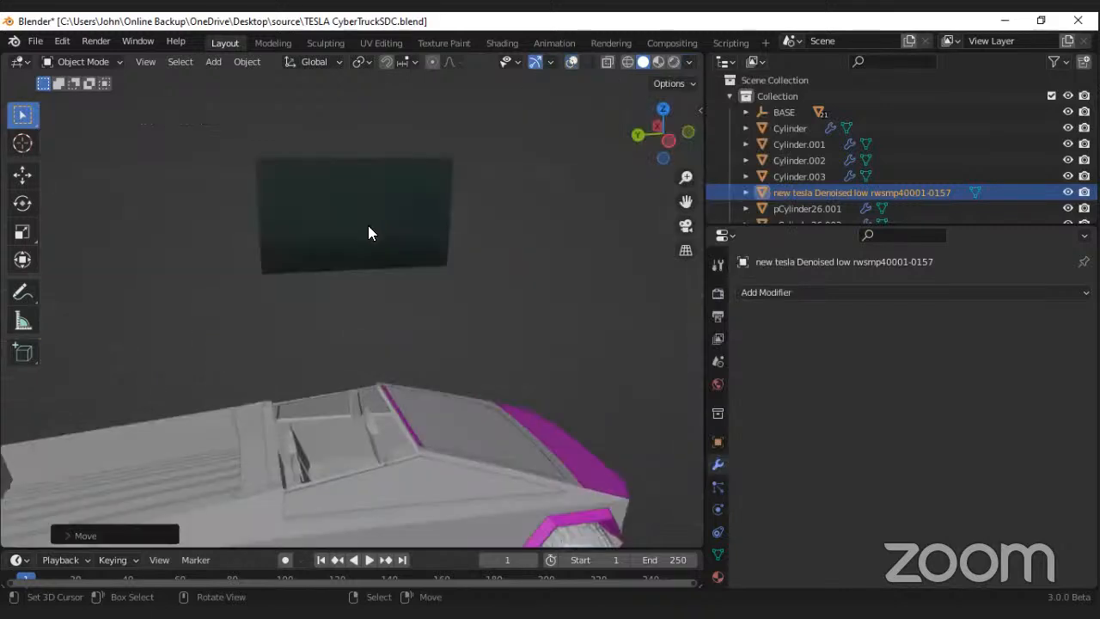
scroll(364, 250, "down", 5)
key("space")
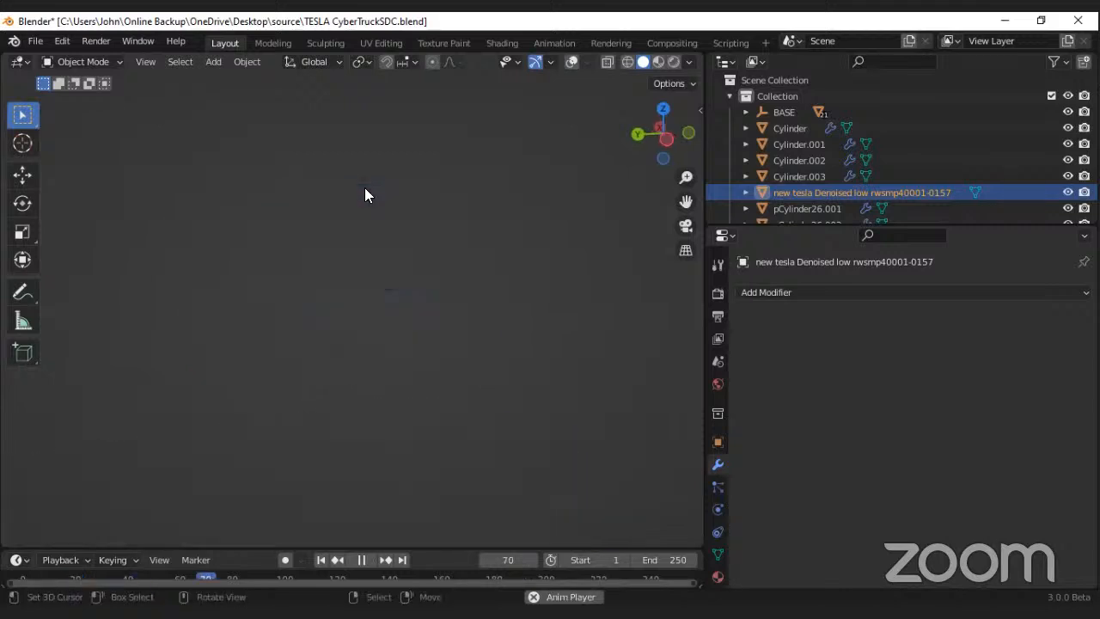
middle_click_drag(361, 262, 360, 296)
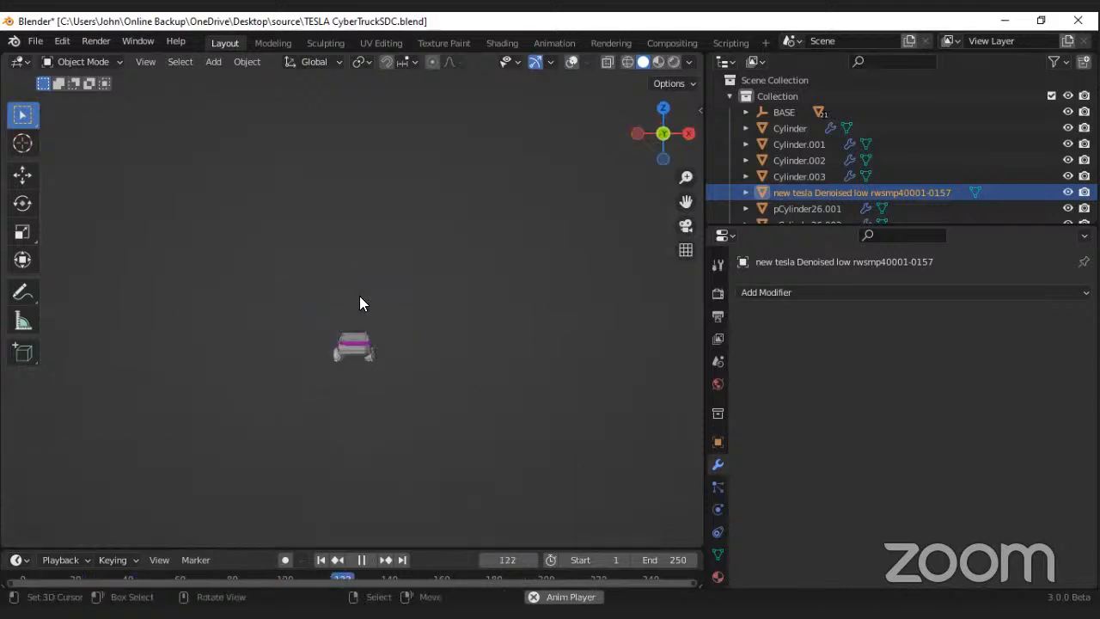
key("KP_3")
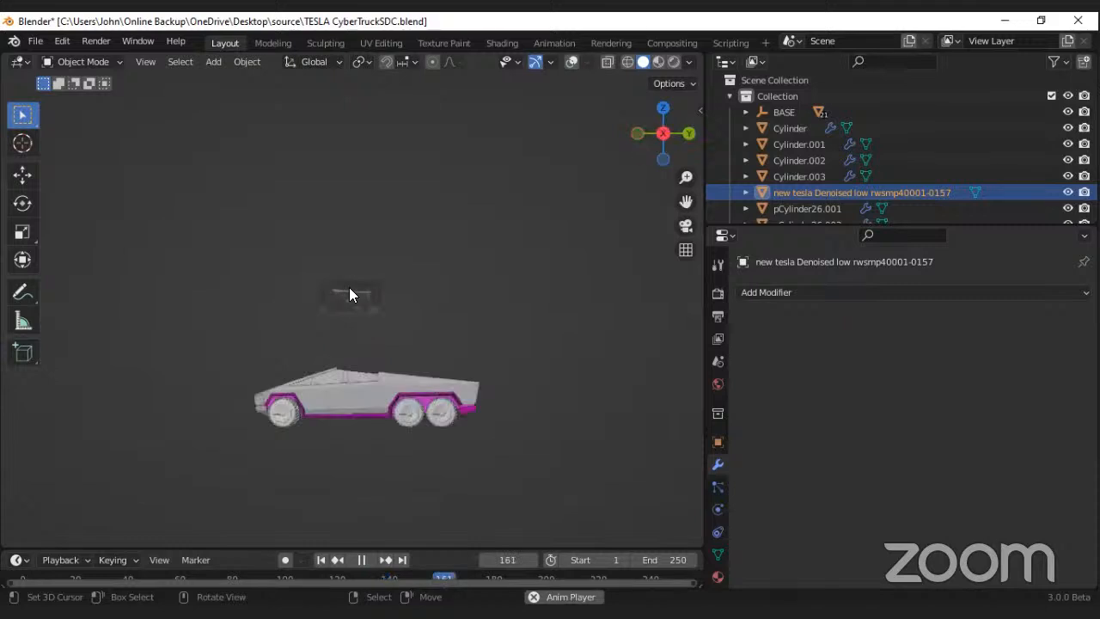
key("space")
Step: Enlarge the timeline, set the end frame to 162, and play the reference video on the plane
left_click(689, 62)
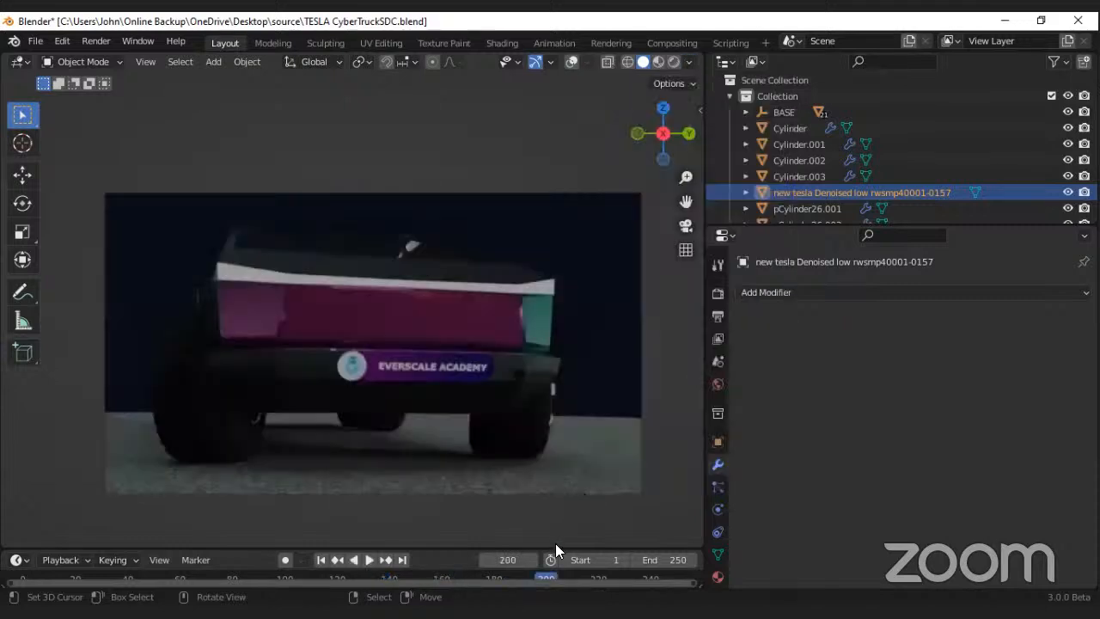
left_click_drag(556, 546, 556, 549)
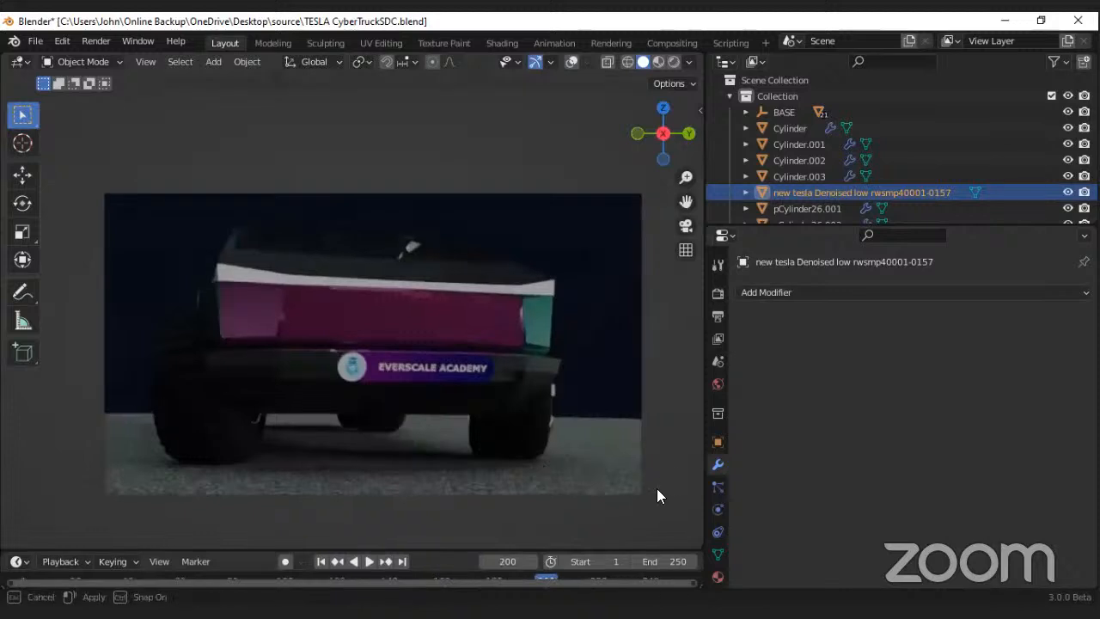
left_click_drag(657, 497, 595, 482)
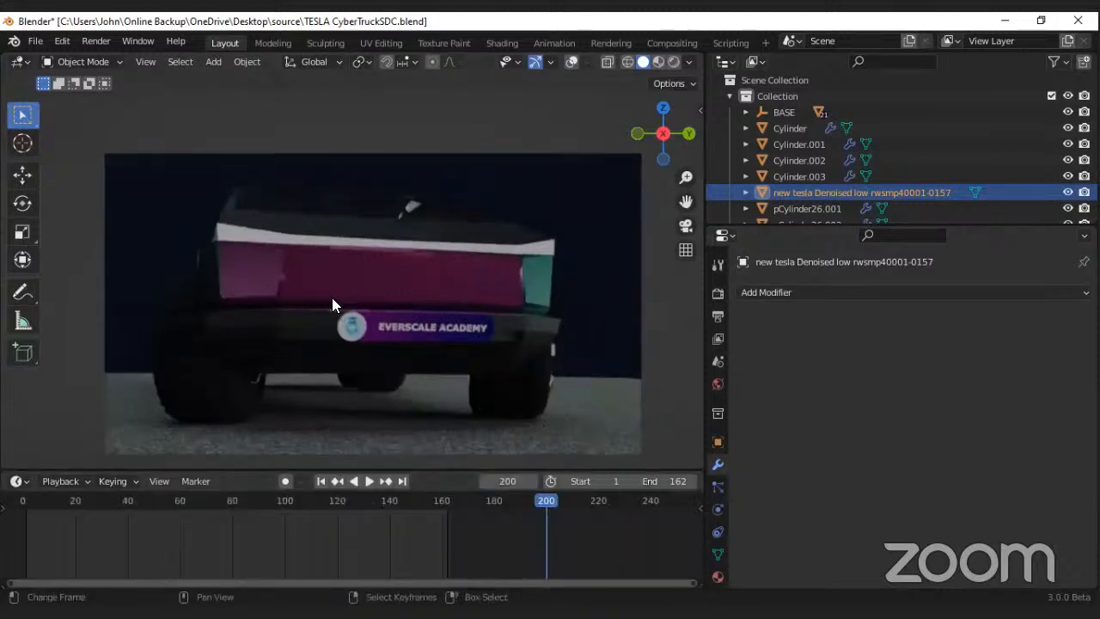
key("space")
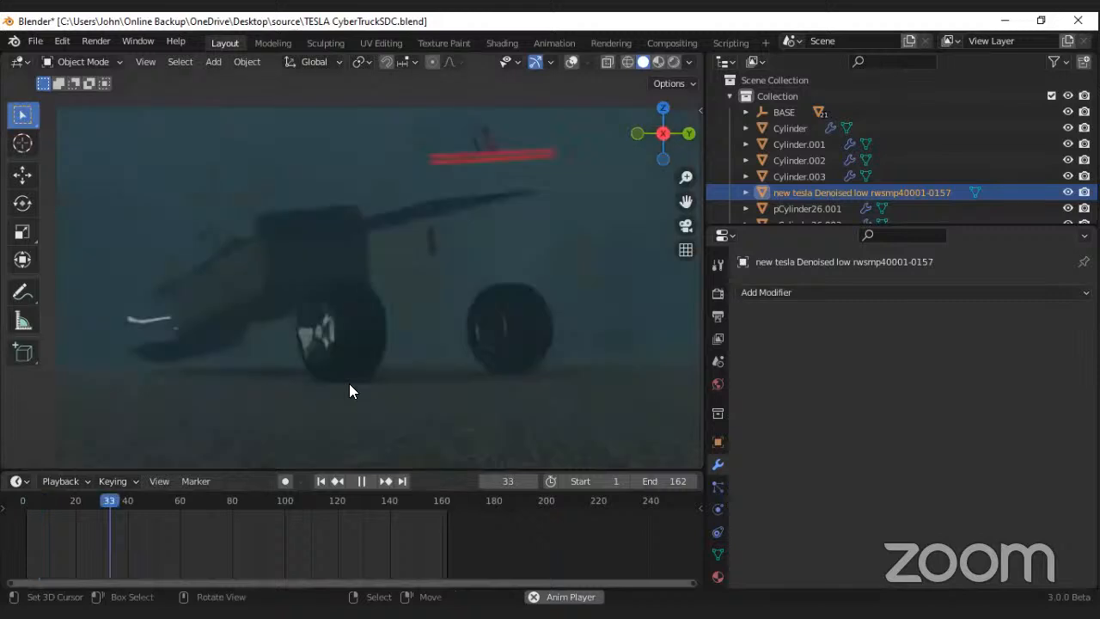
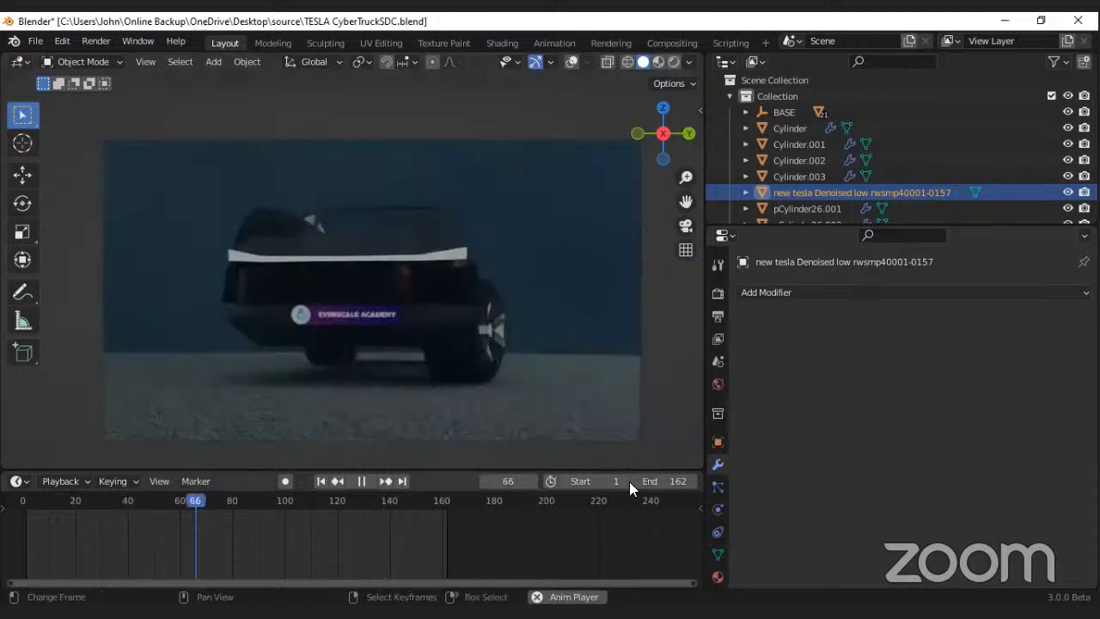
Step: Reduce the timeline's end frame to 158 while the reference video plays
left_click(635, 482)
left_click(636, 481)
left_click(635, 481)
left_click(636, 481)
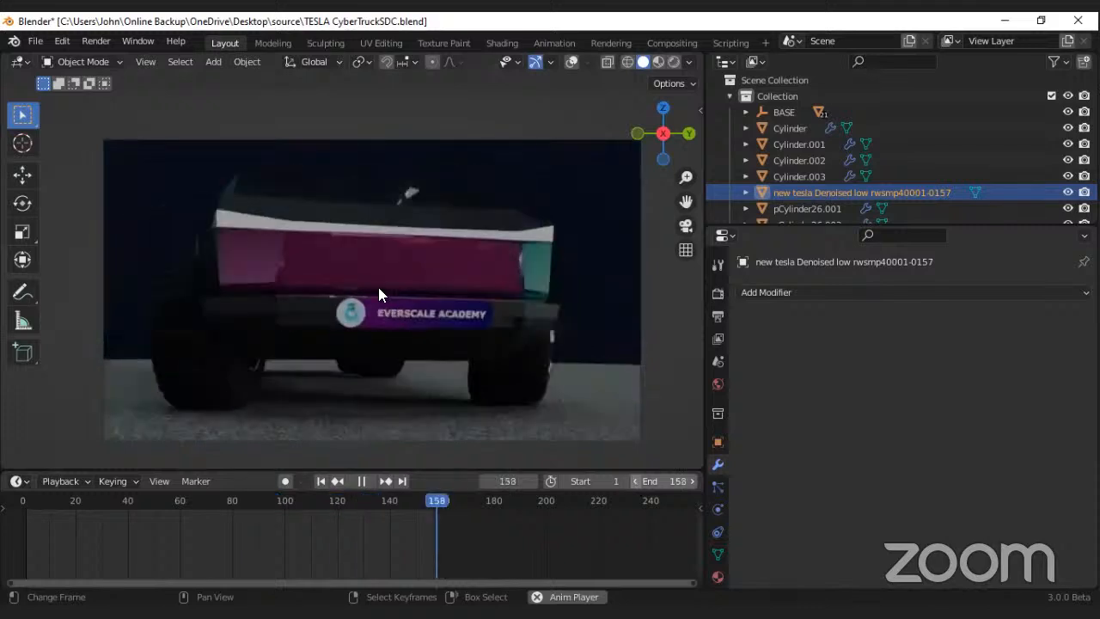
scroll(378, 288, "down", 7)
Step: Show the viewport overlays again, then stop playback and delete the reference video plane
left_click(573, 61)
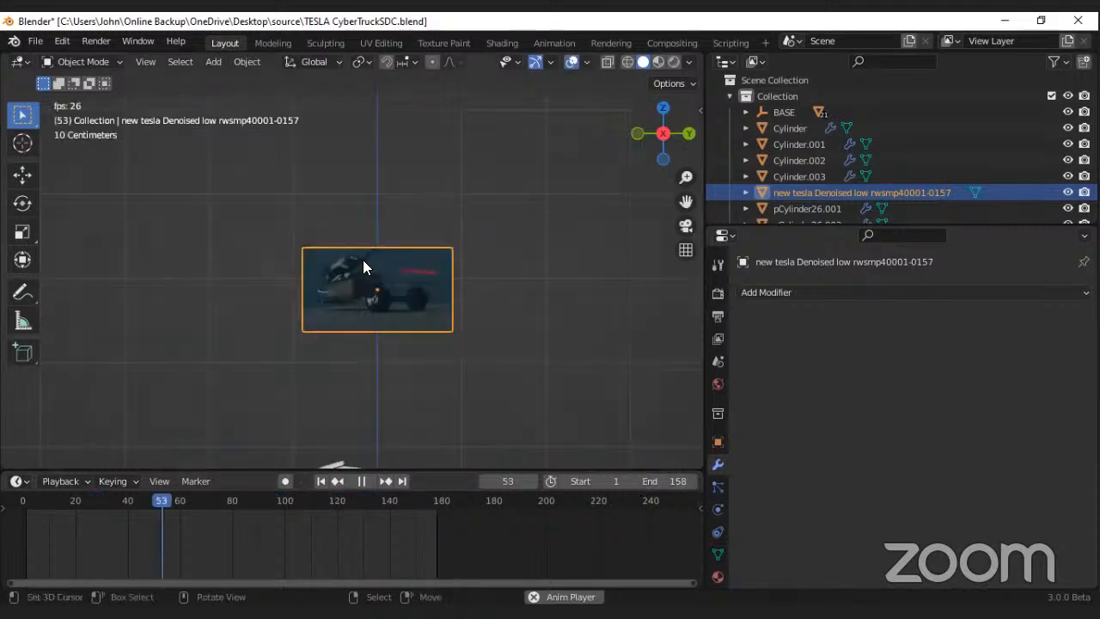
key("space")
key("Delete")
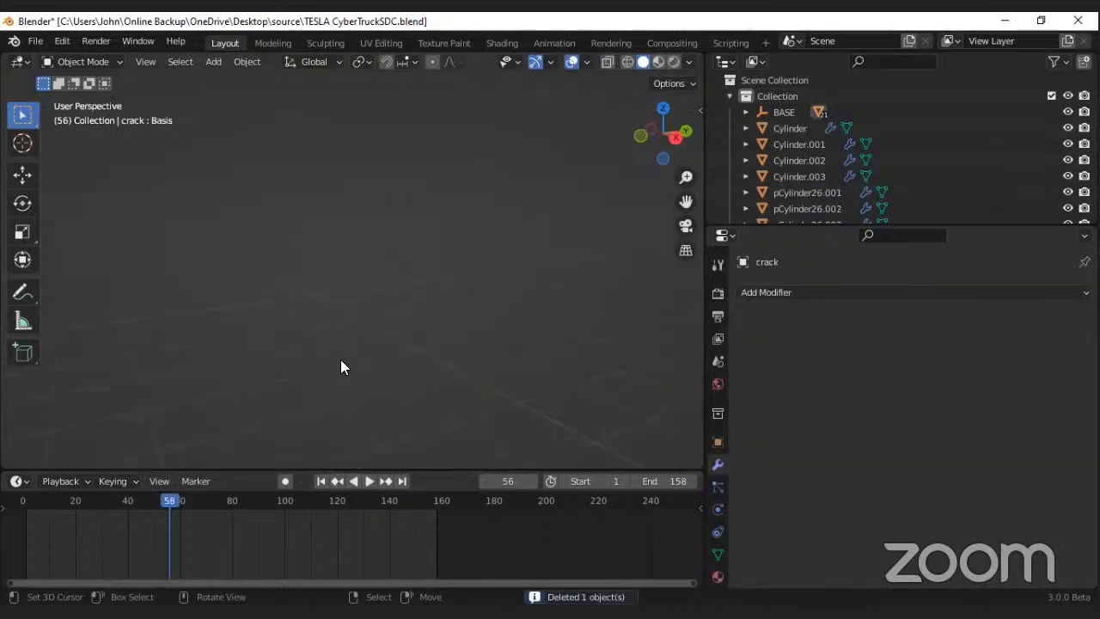
Step: Select the truck's main body object and enter Edit Mode on its mesh
scroll(340, 359, "down", 8)
scroll(364, 361, "up", 9)
middle_click_drag(367, 349, 385, 335)
scroll(386, 336, "down", 4)
middle_click_drag(301, 368, 289, 350)
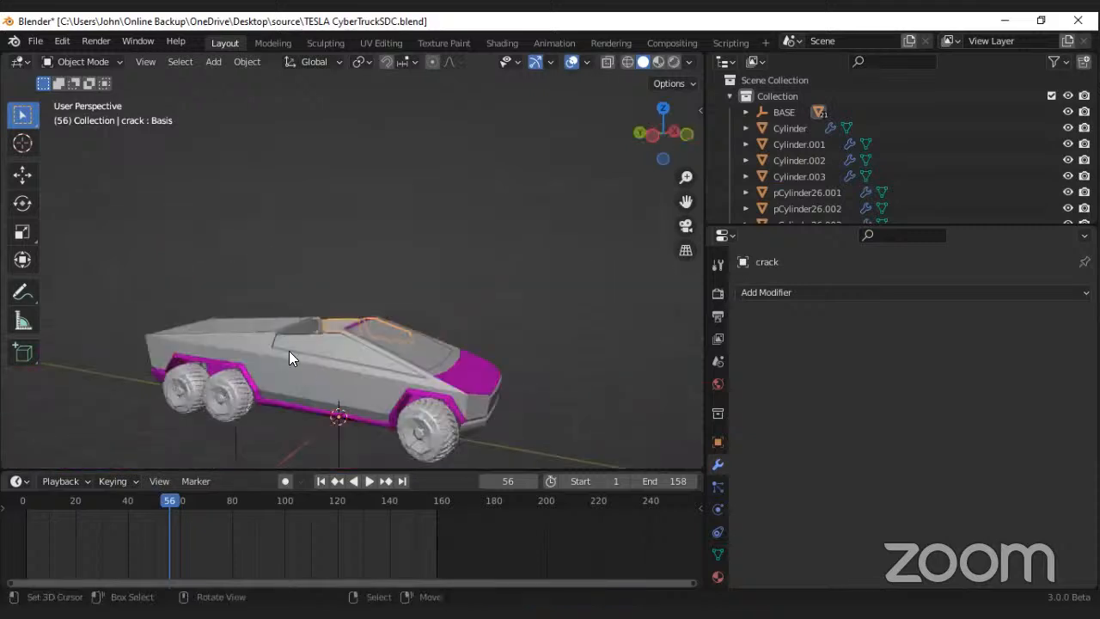
left_click(289, 349)
left_click(297, 351)
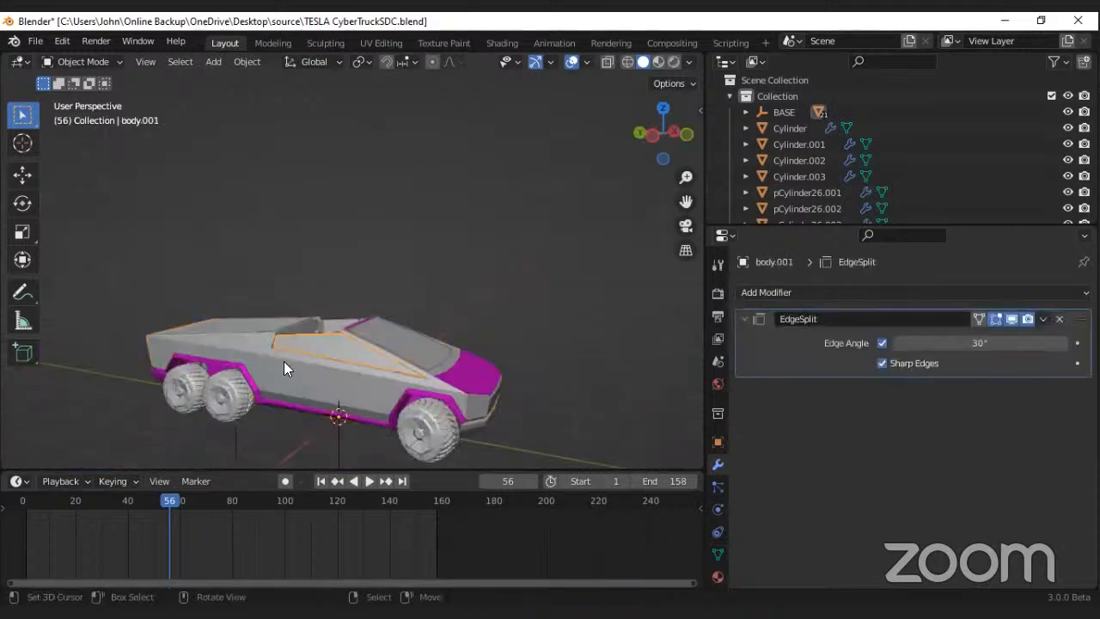
left_click(272, 368)
key("Tab")
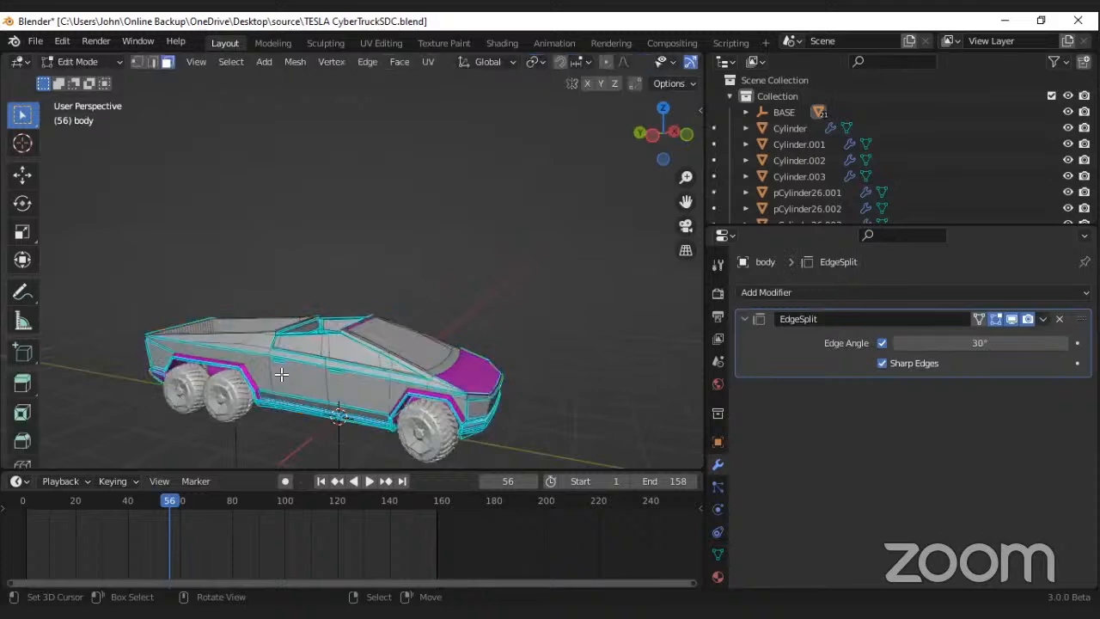
Step: Separate the rear and front door panels on one side of the body into their own objects
middle_click_drag(302, 367, 332, 357)
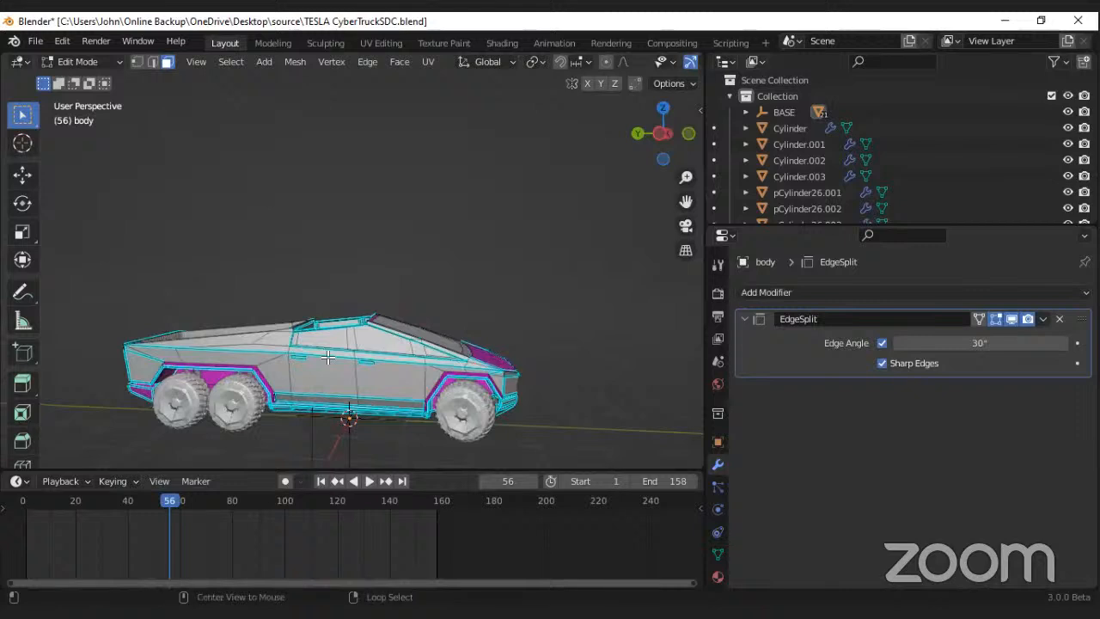
left_click(344, 364, "alt")
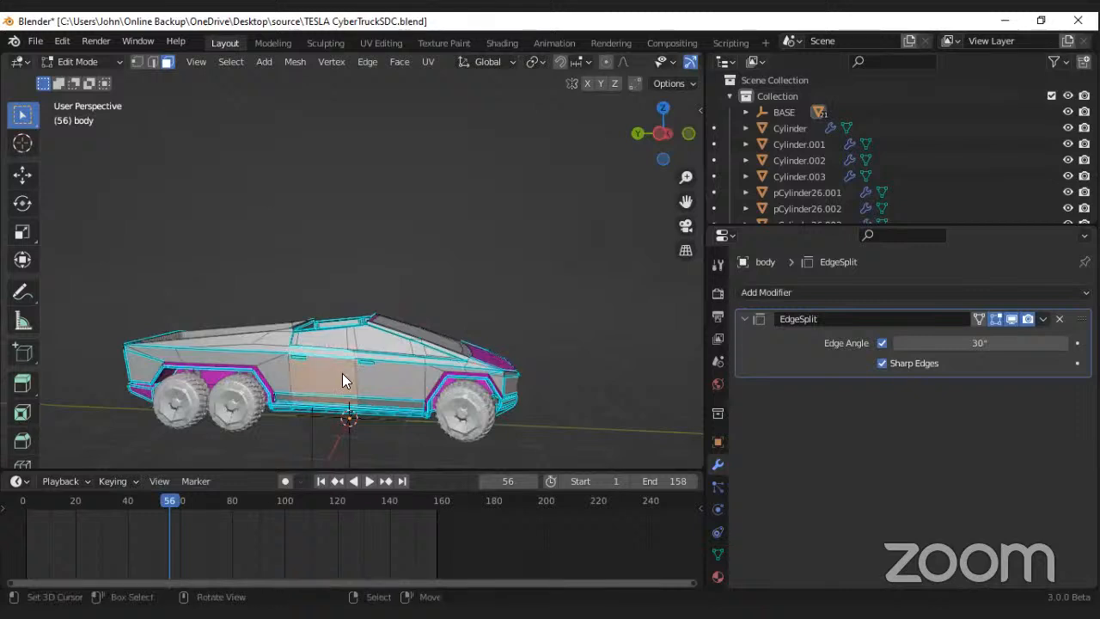
left_click(394, 362, "shift")
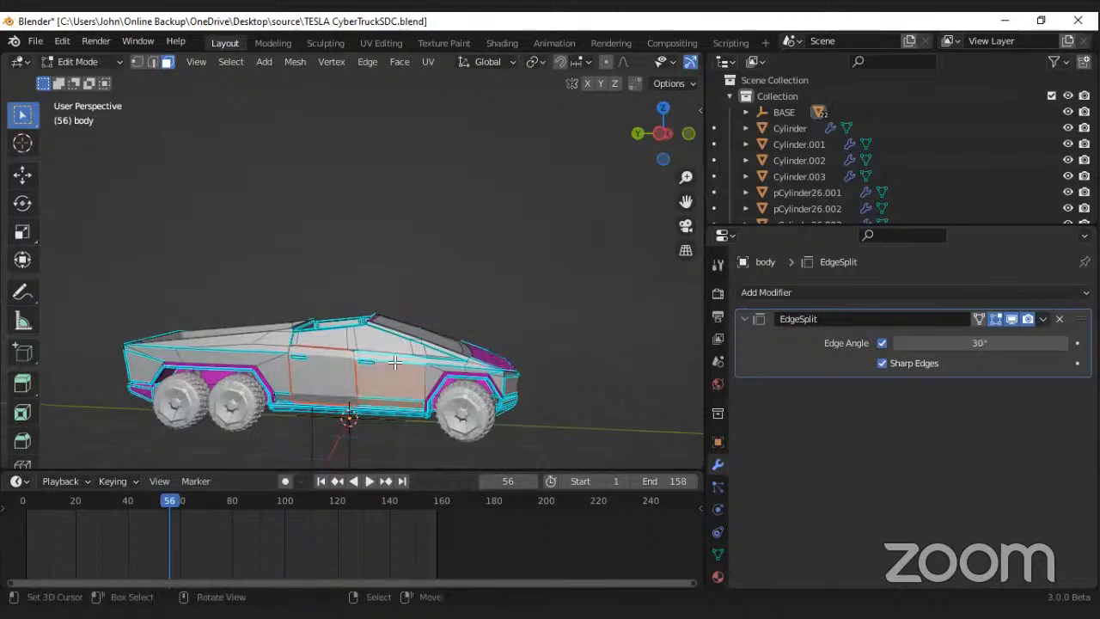
key("p")
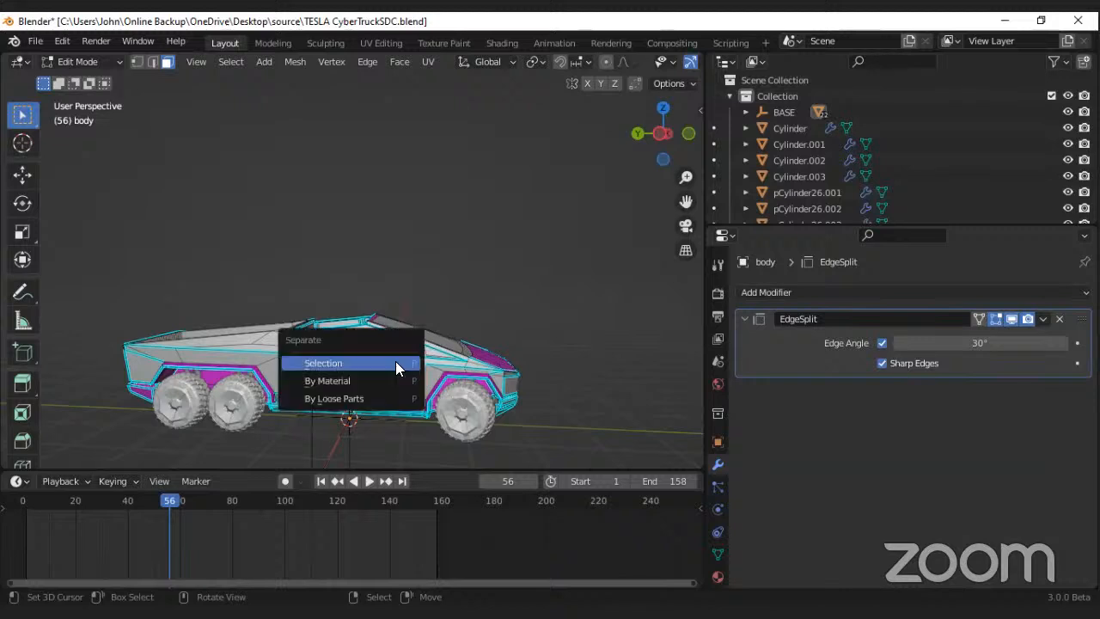
left_click(396, 361)
Step: Separate the door panels on the opposite side of the body by selection and save the file
middle_click_drag(395, 361, 329, 345)
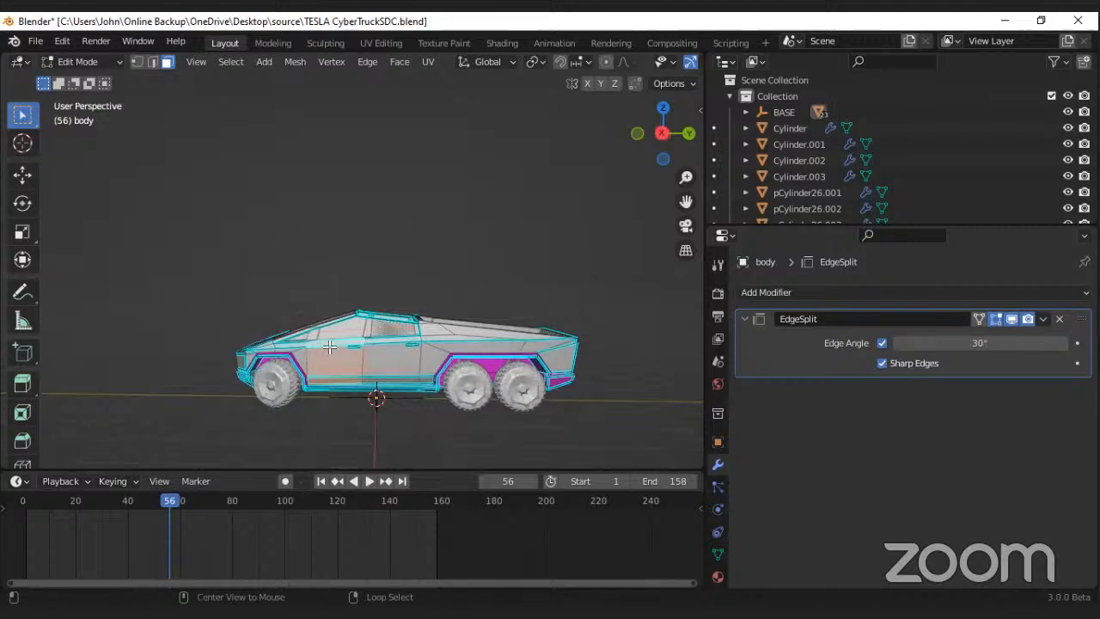
key("p")
key("Escape")
key("p")
left_click(399, 342)
mouse_move(329, 361)
middle_mouse_down()
mouse_move(432, 385)
mouse_move(321, 370)
middle_mouse_up()
key("ctrl+s")
Step: Select all the tailgate faces at the rear of the body and separate them into their own object
middle_click_drag(223, 371, 275, 392)
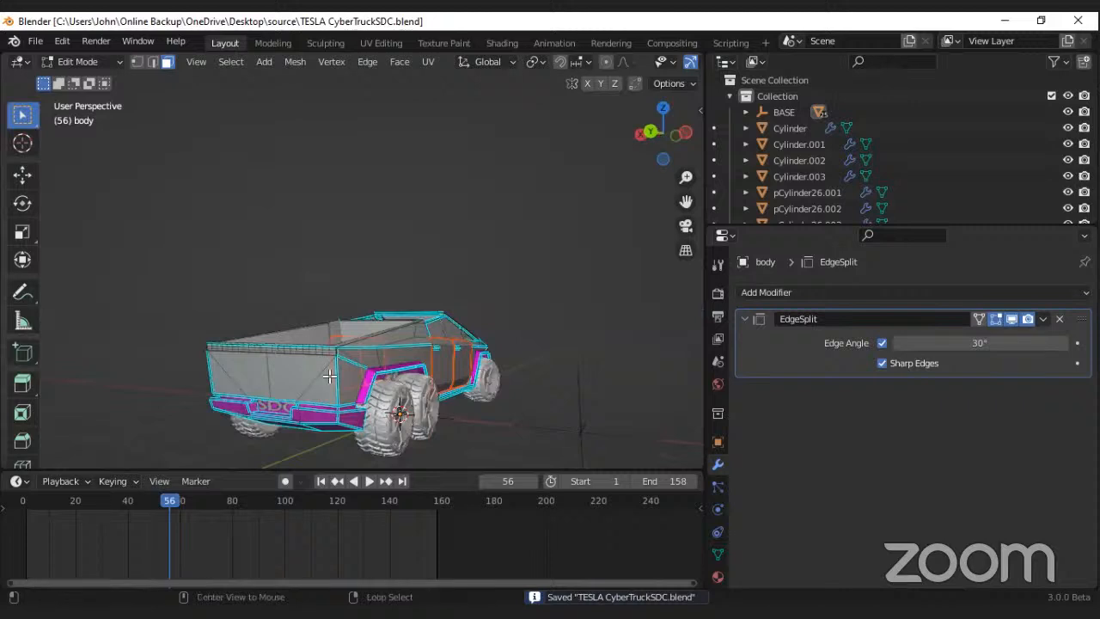
left_click(312, 376)
right_click(332, 378)
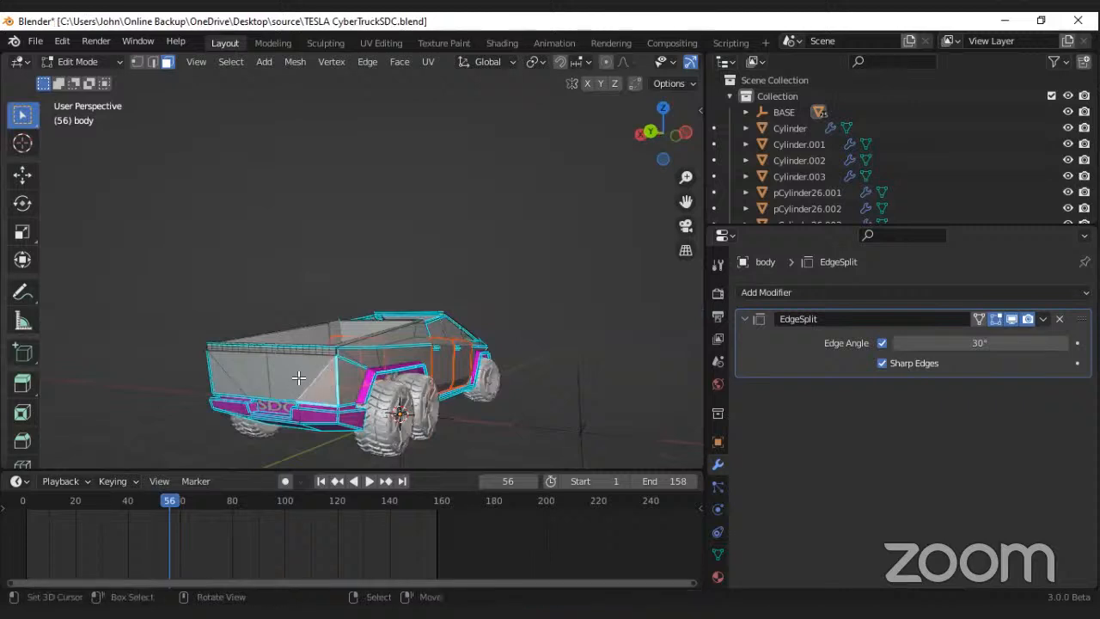
right_click(291, 370, "shift")
right_click(328, 348, "shift")
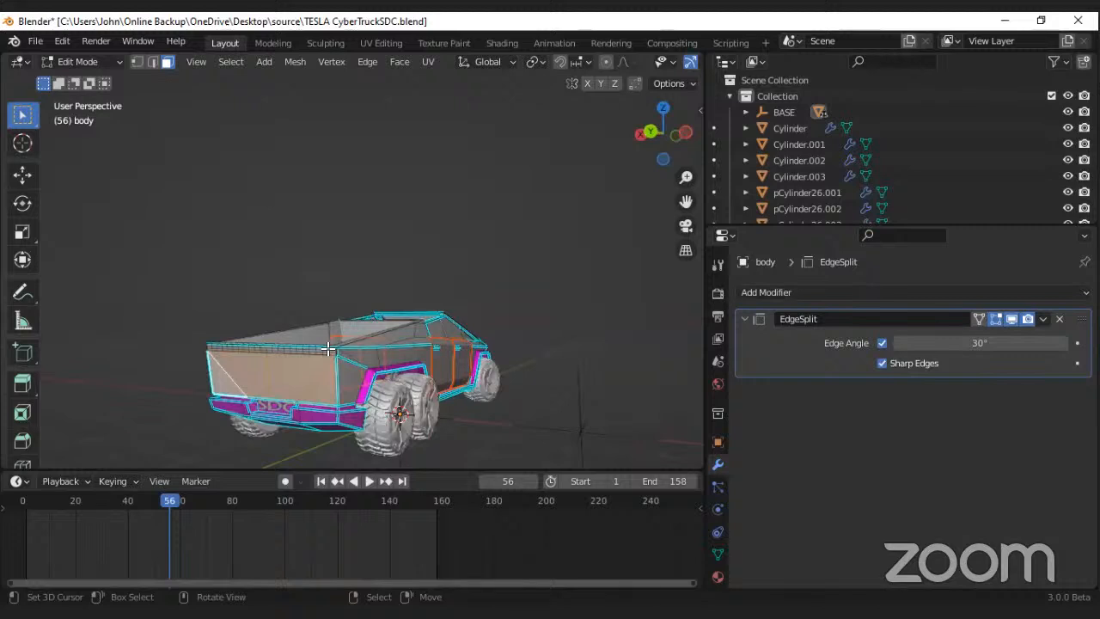
key("ctrl+KP_3")
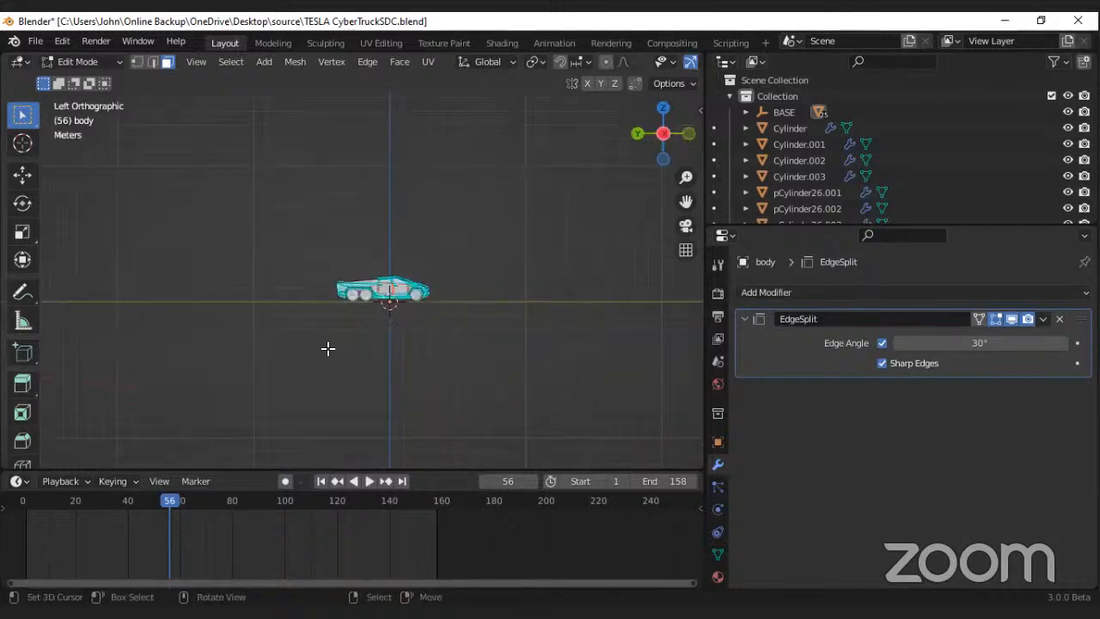
key("ctrl+KP_1")
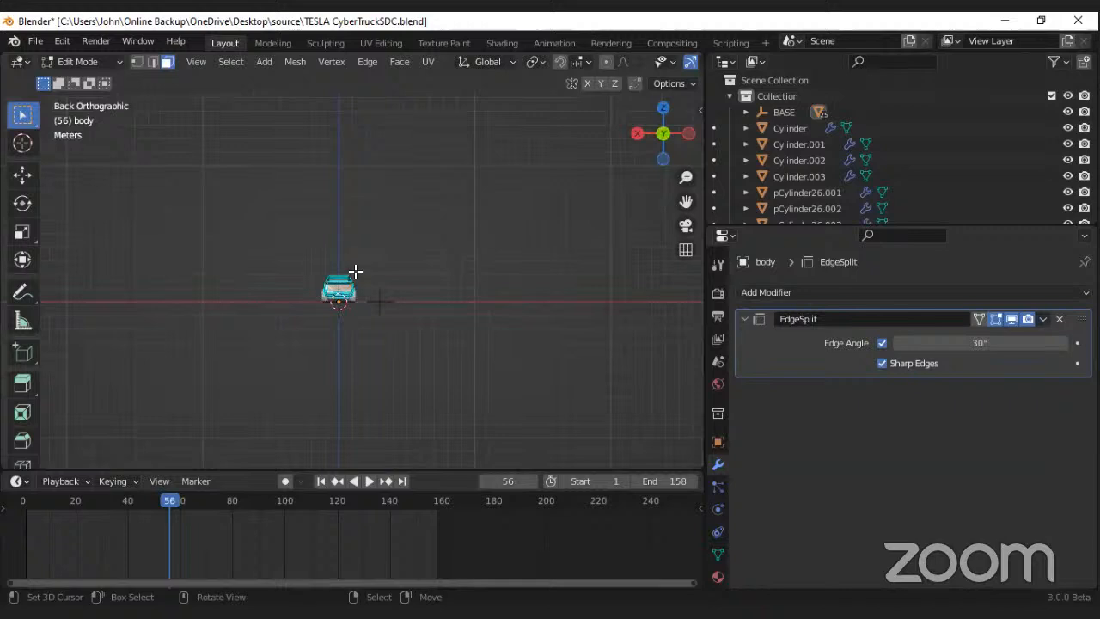
key("KP_Decimal")
scroll(427, 259, "up", 2)
key("p")
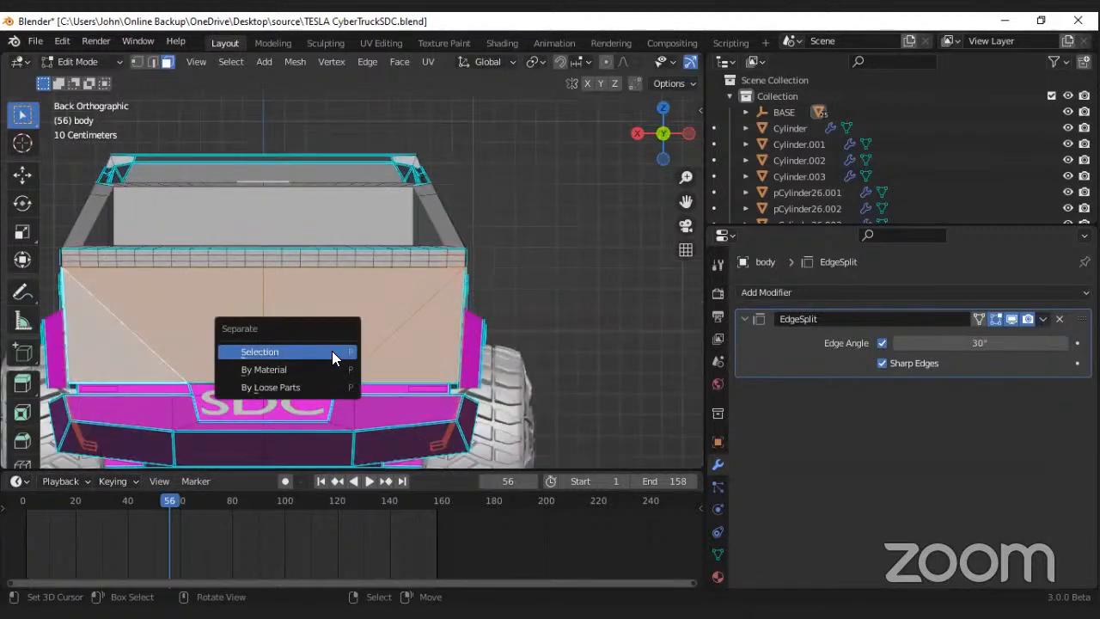
left_click(332, 351)
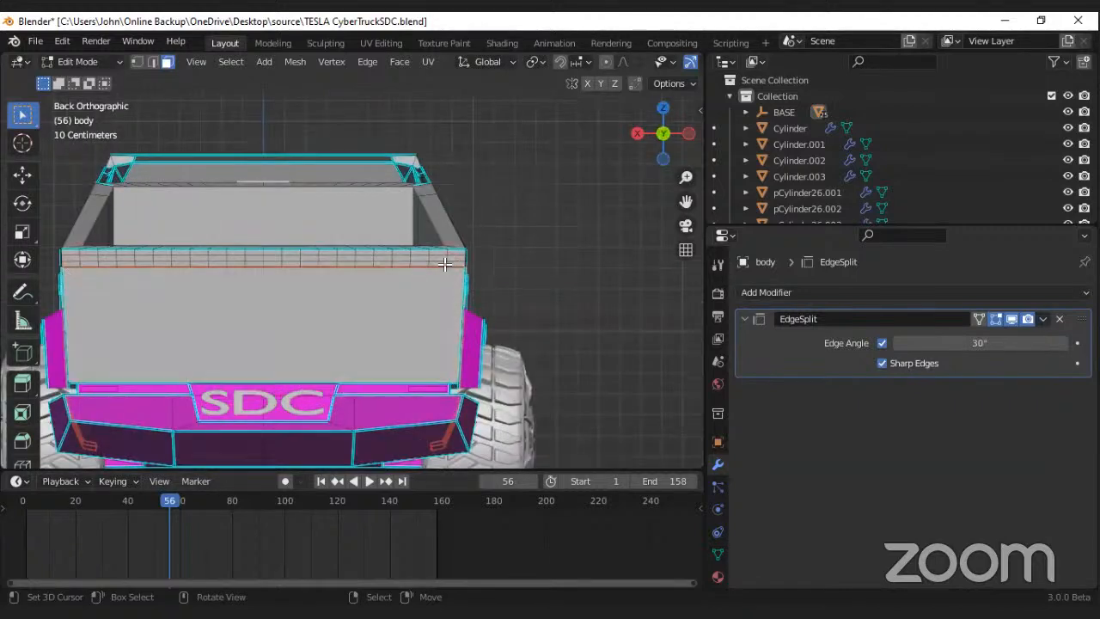
Step: Select the narrow strip of faces along the tailgate's upper edge and separate it from the body
left_click(444, 263, "alt")
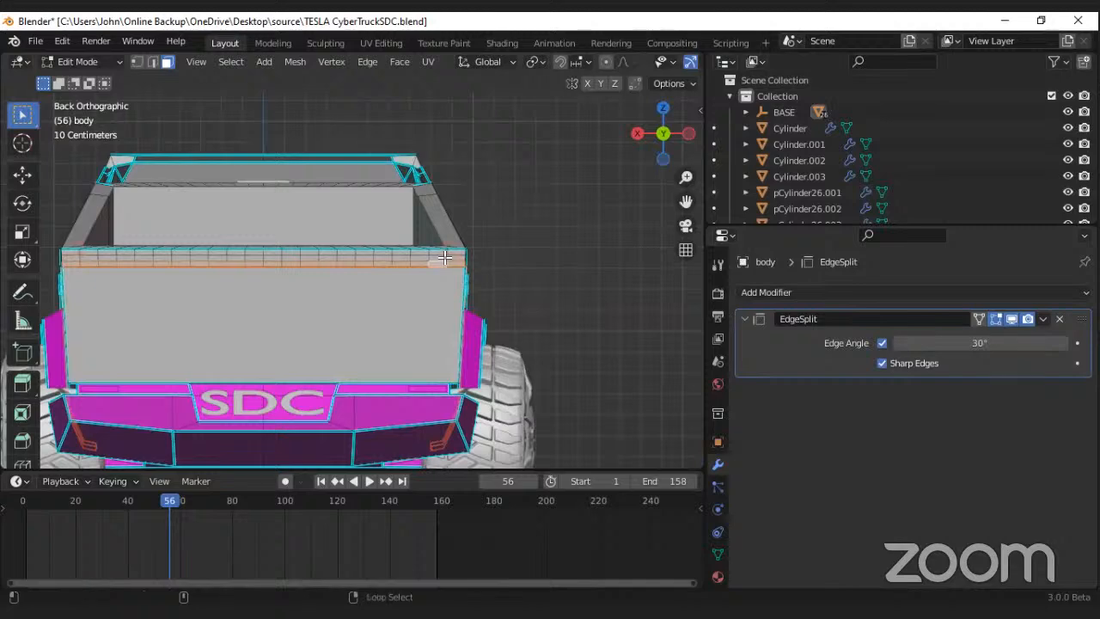
right_click(427, 251, "alt+shift")
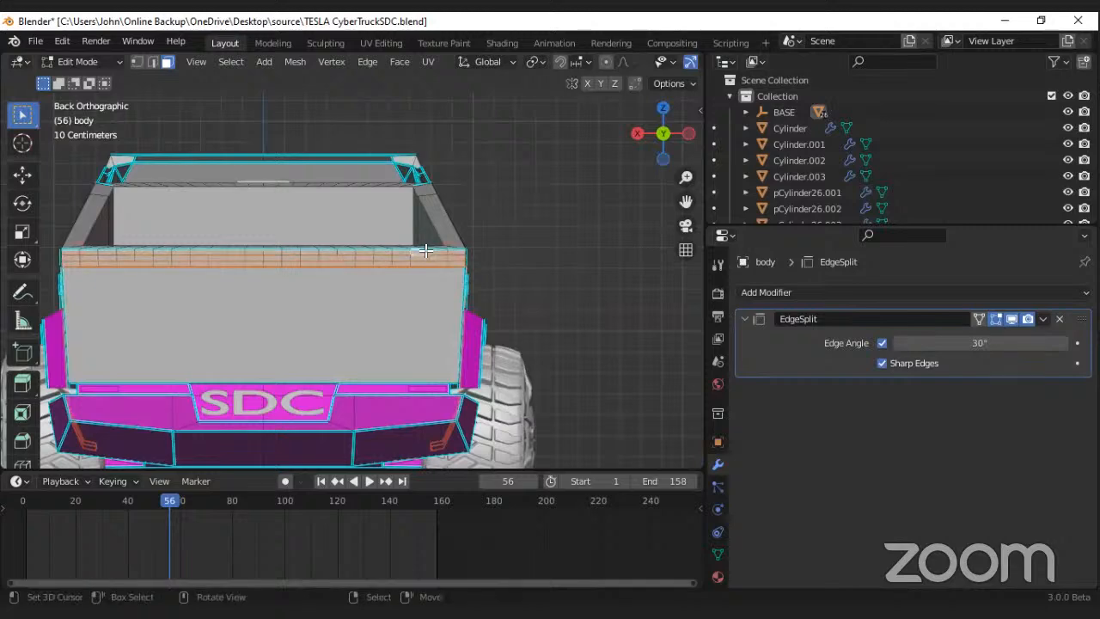
key("p")
left_click(427, 259)
Step: Return the body to Object Mode and save the file
scroll(366, 270, "down", 5)
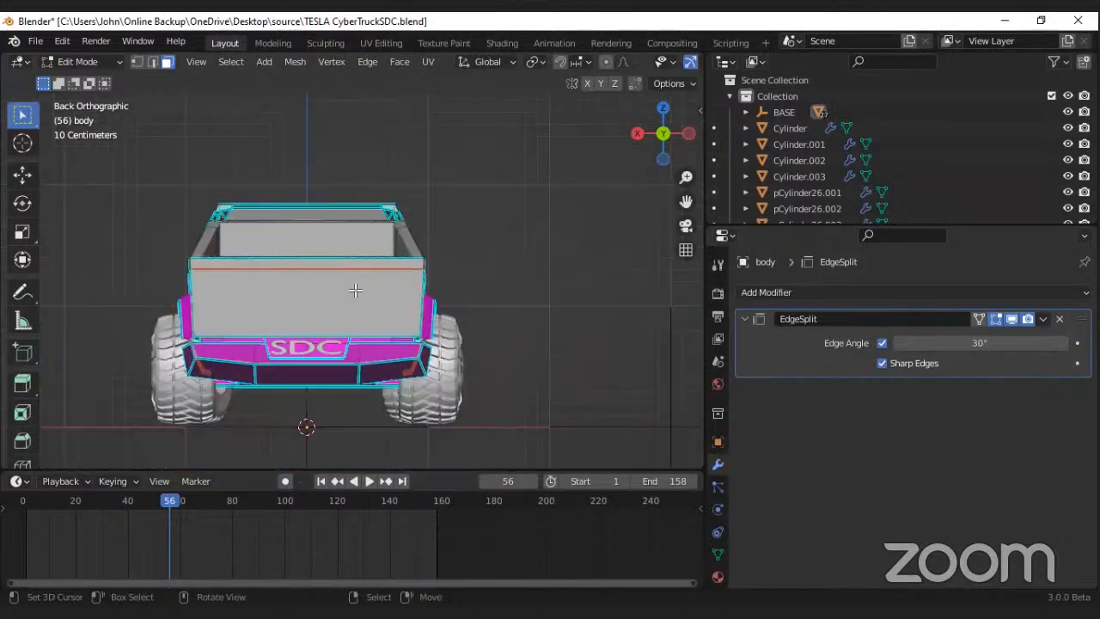
middle_click_drag(354, 290, 508, 321)
scroll(362, 318, "up", 6)
scroll(343, 317, "up", 4)
scroll(370, 316, "up", 4)
middle_click_drag(400, 316, 334, 301)
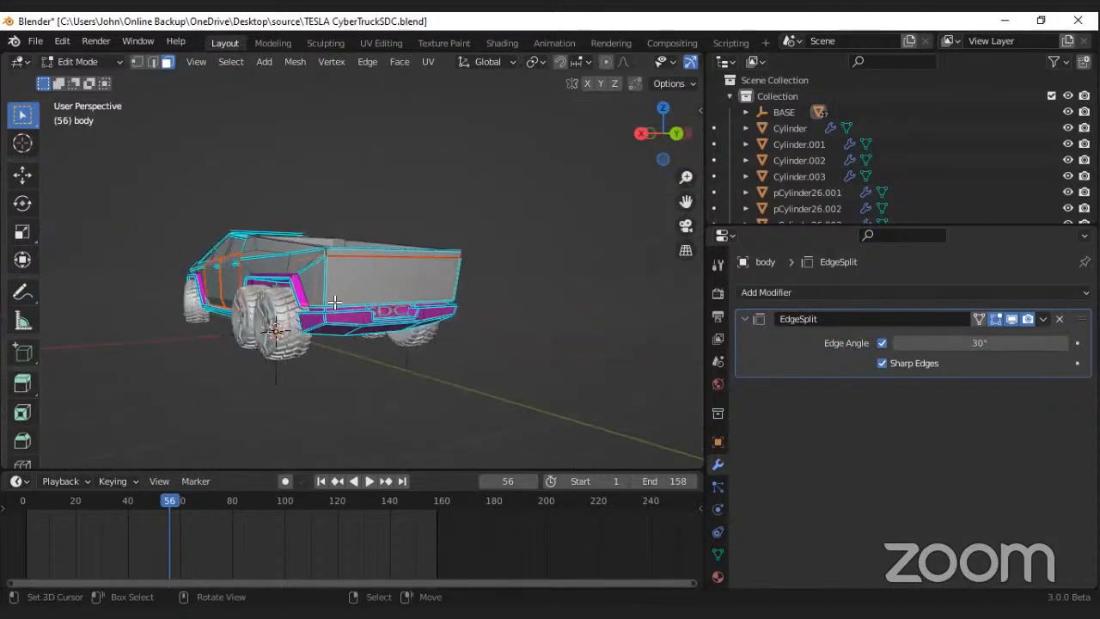
key("Tab")
scroll(384, 312, "up", 7)
scroll(383, 315, "down", 10)
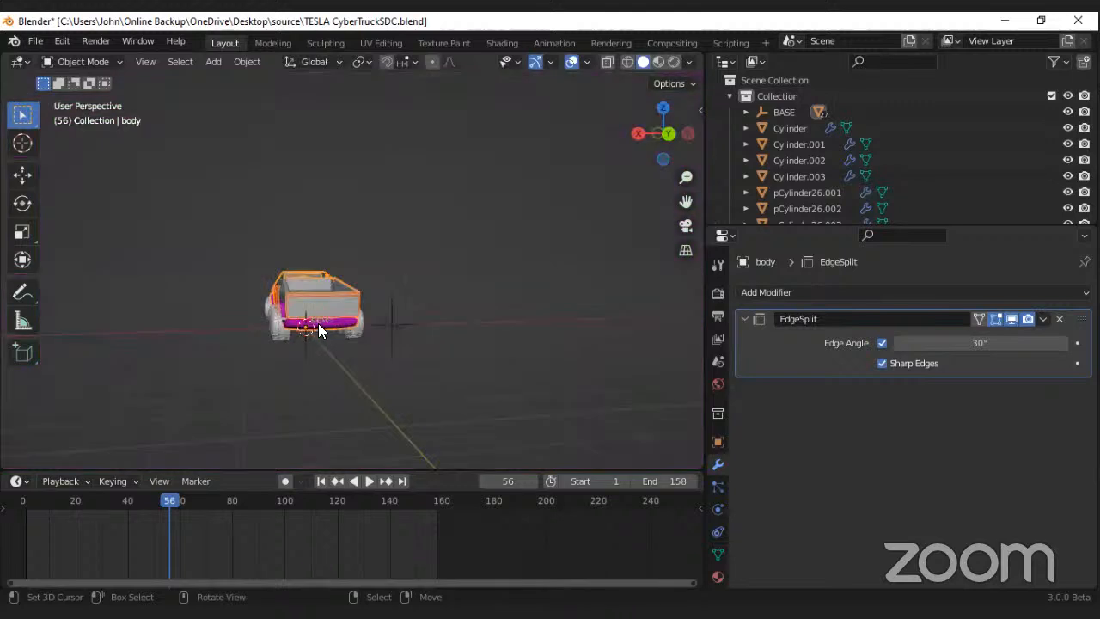
scroll(318, 323, "up", 2)
key("ctrl+s")
Step: Reselect the body object at the front of the truck and enter Edit Mode on it
middle_click_drag(296, 321, 428, 313)
left_click(344, 316)
scroll(294, 320, "down", 6)
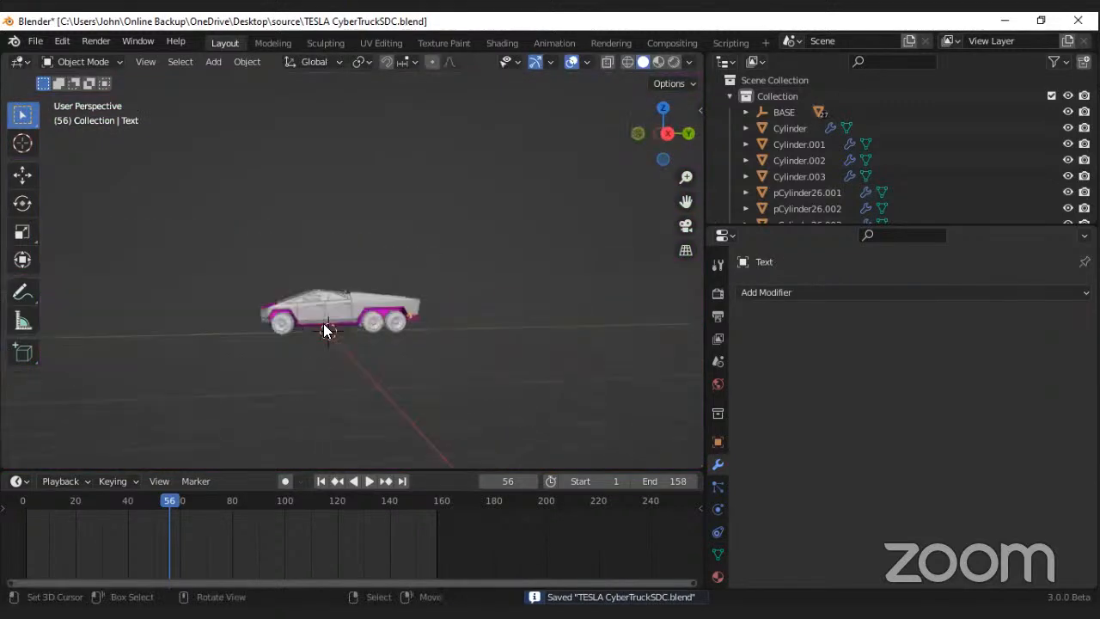
middle_click_drag(326, 330, 304, 376)
scroll(336, 372, "up", 3)
left_click(340, 373)
right_click(304, 370)
scroll(304, 370, "up", 6)
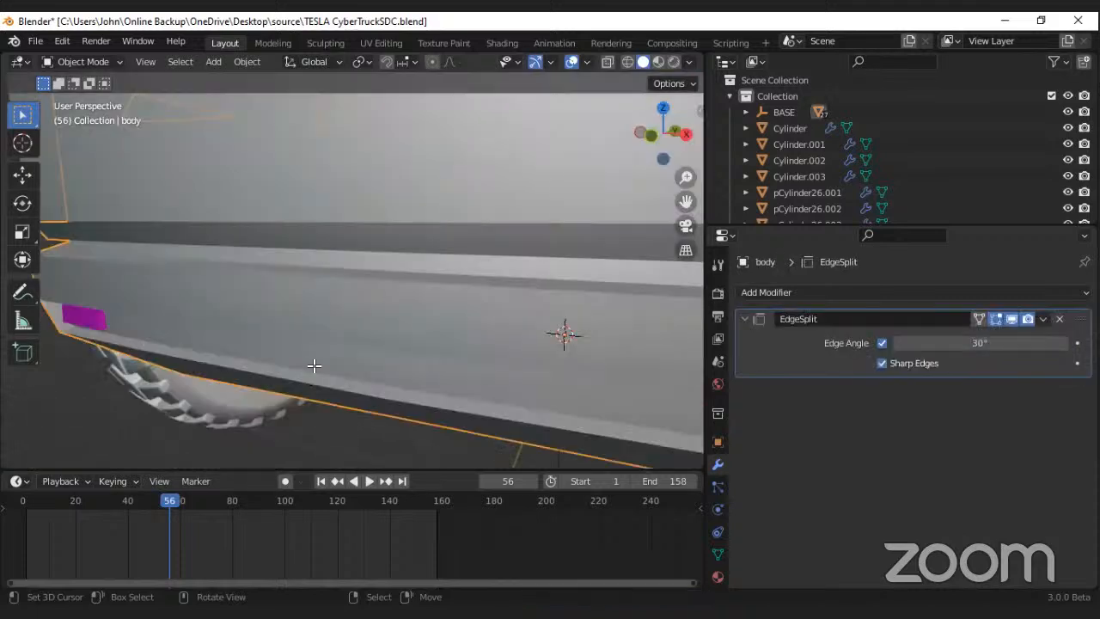
key("Tab")
Step: Separate the upper front bumper strip and the lower corner face from the body in front orthographic view
scroll(314, 367, "up", 1)
scroll(344, 371, "down", 8)
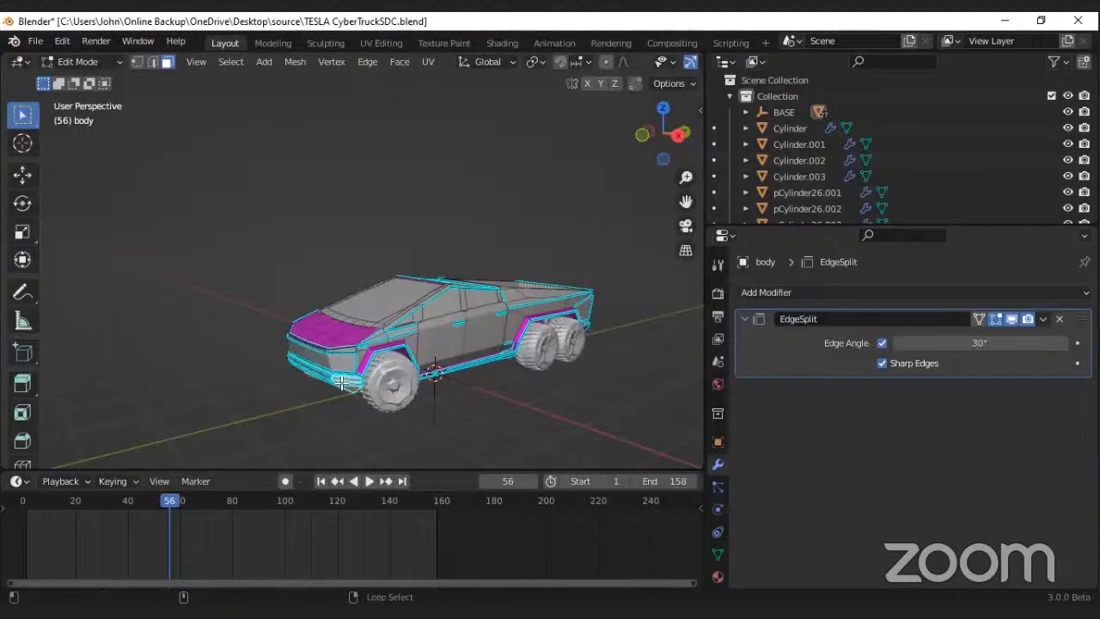
middle_click_drag(342, 382, 331, 376)
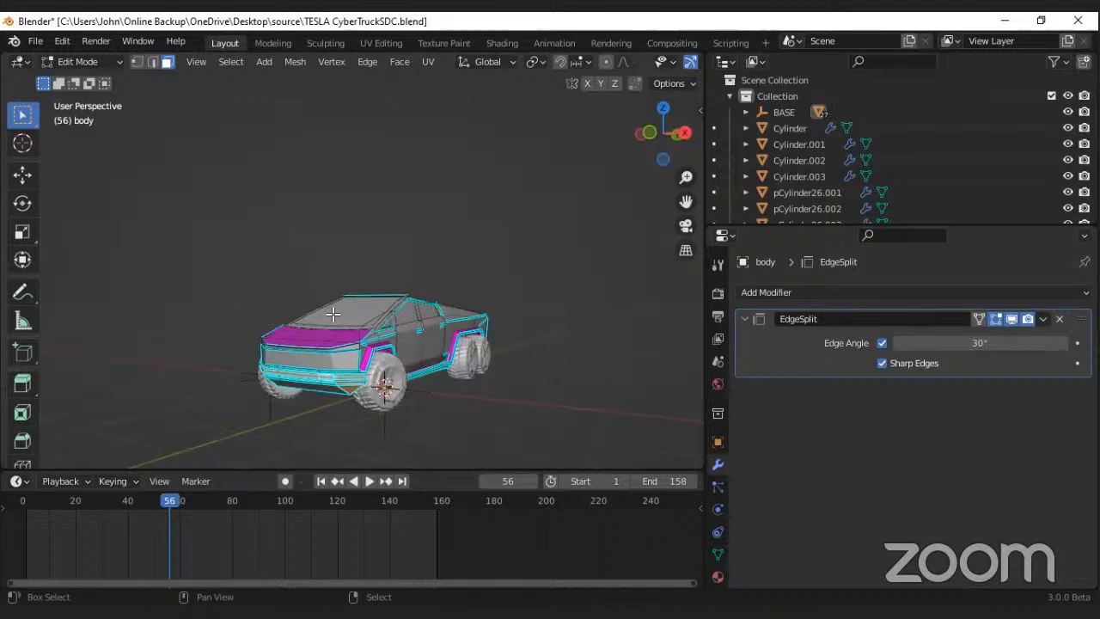
key("KP_1")
key("KP_Decimal")
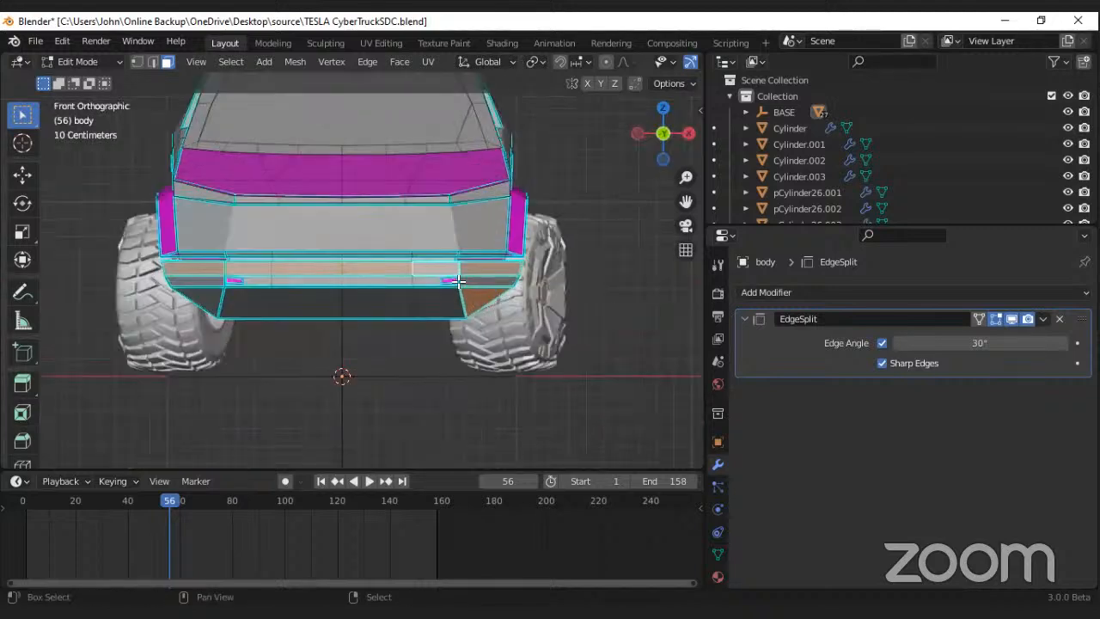
right_click(451, 281, "alt+shift")
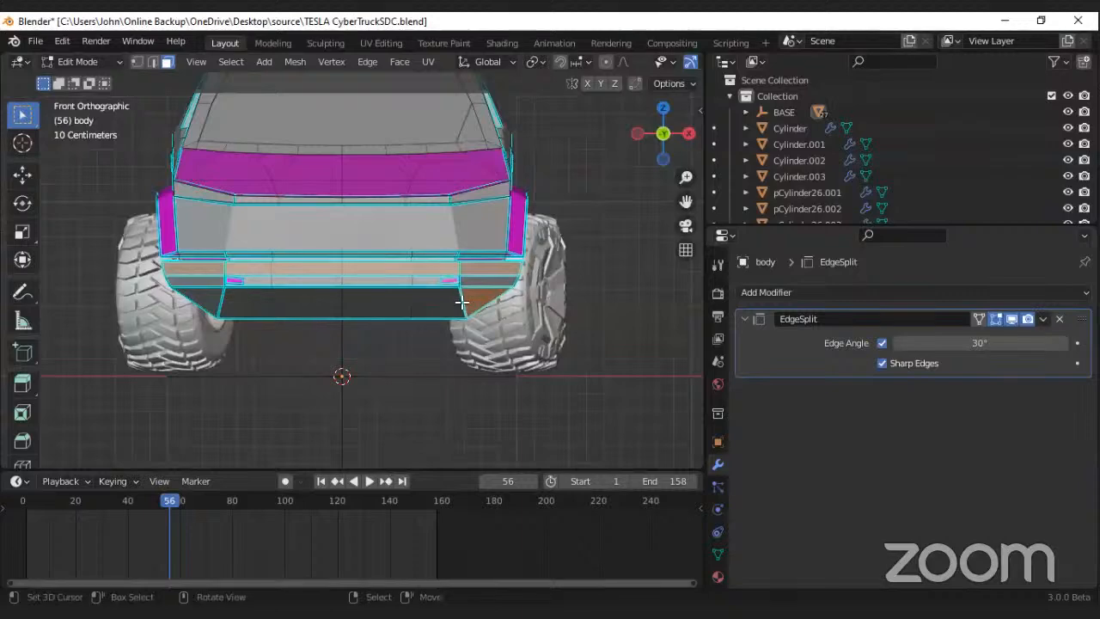
right_click(461, 301, "alt+shift")
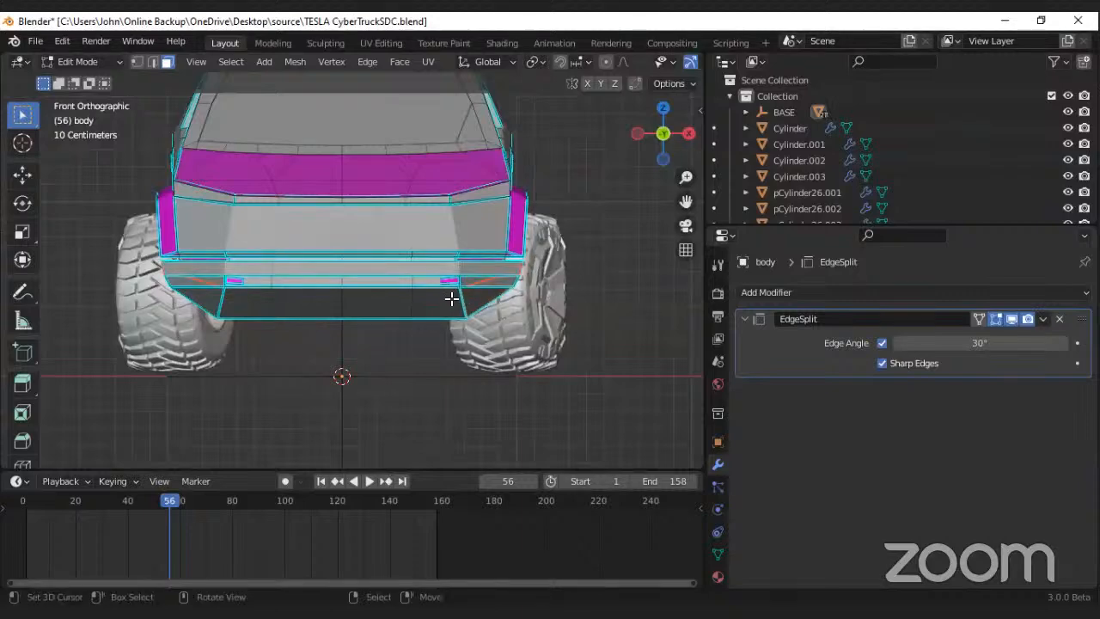
Step: Select the row of lower front bumper faces between the corners and separate them into their own object
right_click(462, 297, "shift")
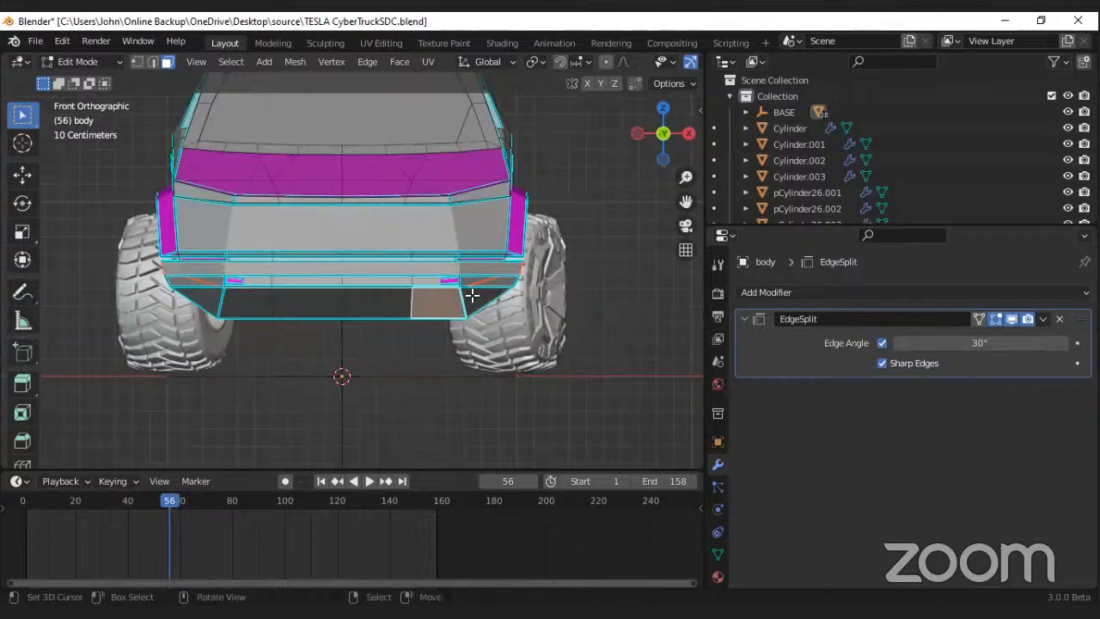
right_click(471, 295, "shift")
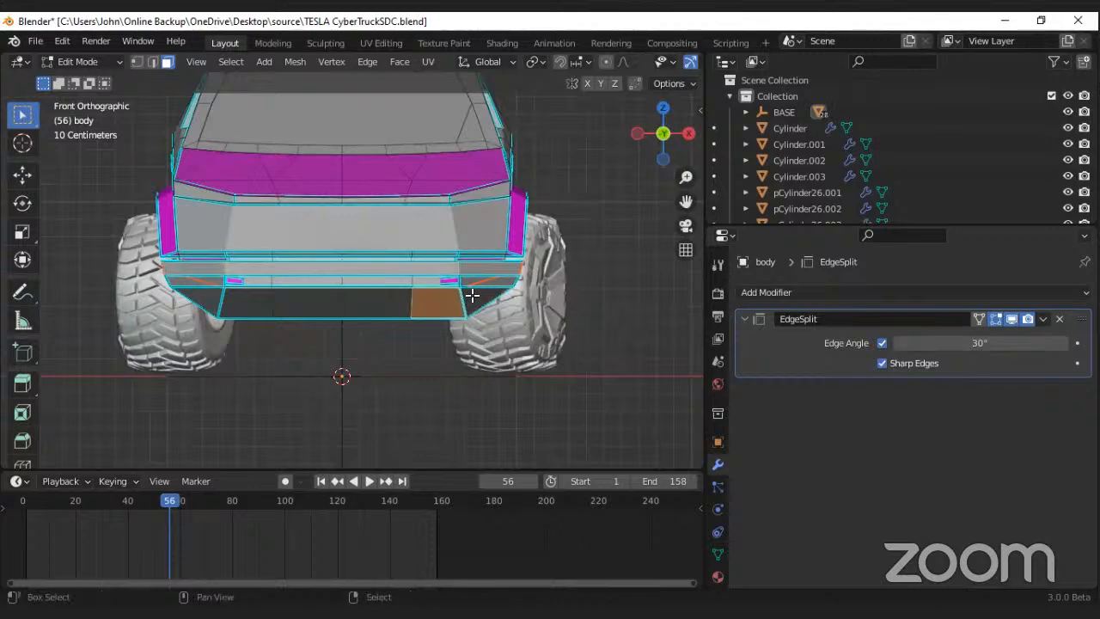
right_click(399, 305, "alt")
right_click(409, 301, "alt")
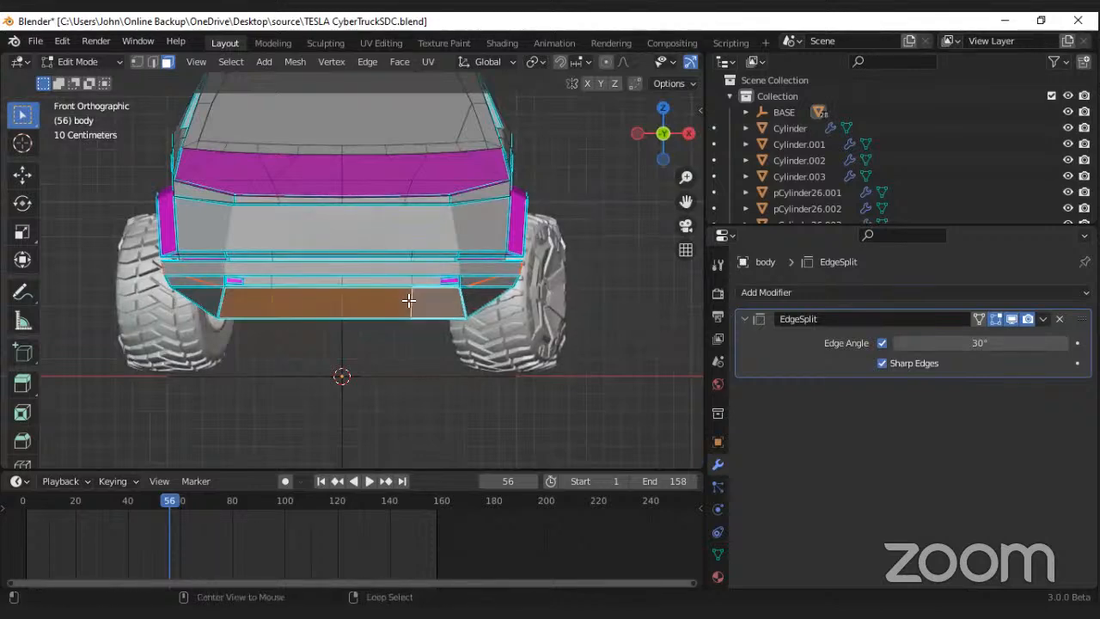
key("p")
left_click(409, 300)
Step: Leave Edit Mode on the body and view the whole truck
scroll(353, 344, "down", 3)
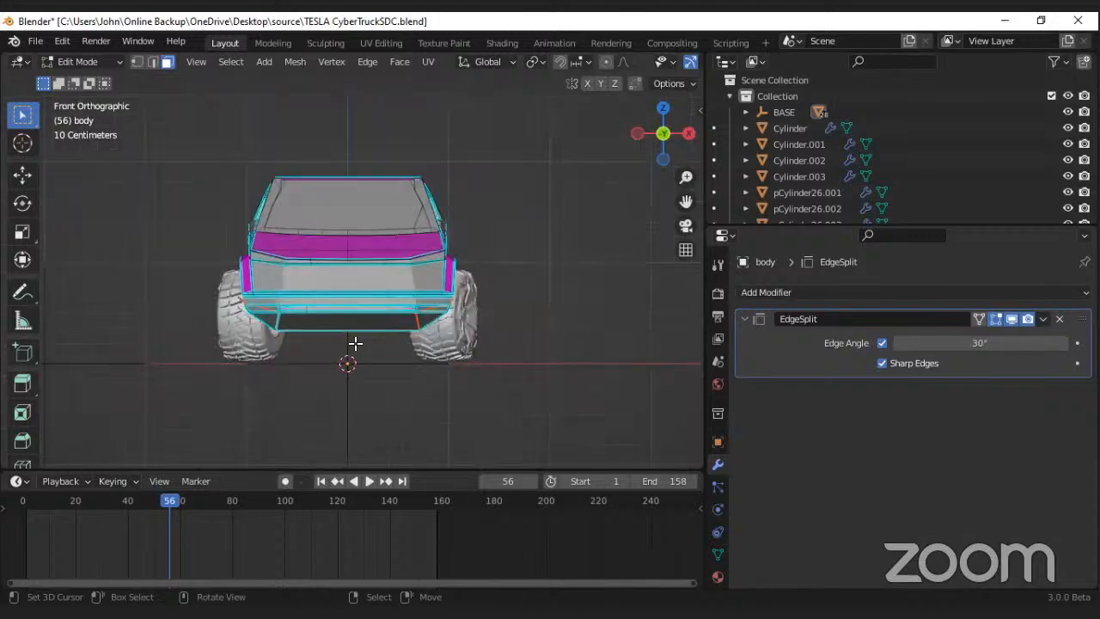
middle_click_drag(354, 344, 424, 298)
key("Tab")
scroll(339, 342, "down", 4)
scroll(344, 361, "up", 3)
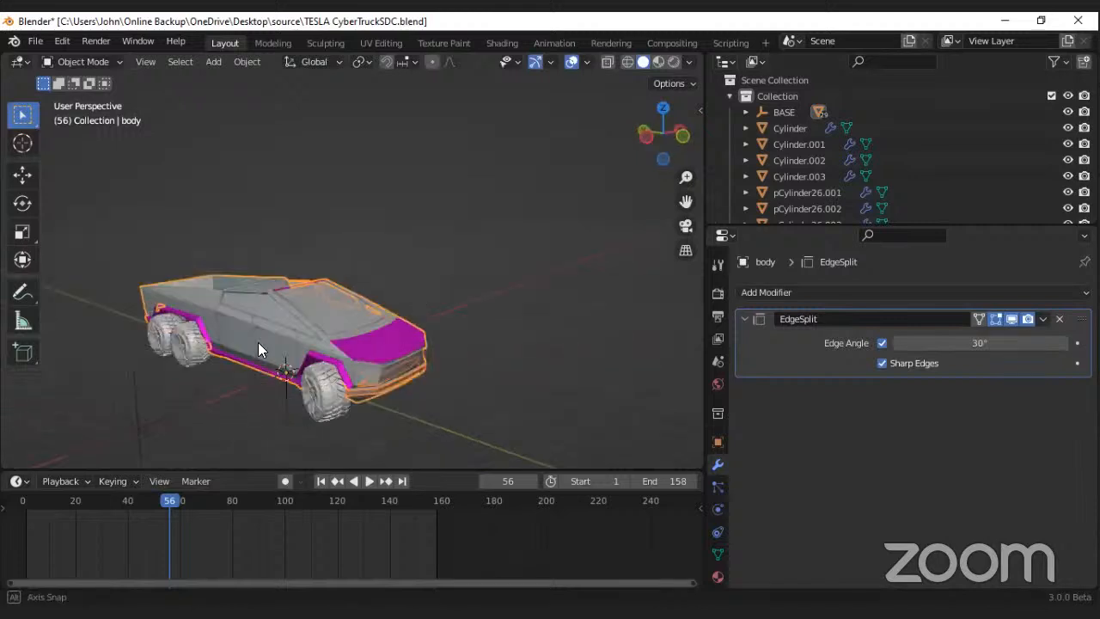
Step: Set the origin of every truck object to its center of mass using the Surface option, then deselect everything
key("alt+a")
middle_click_drag(258, 349, 338, 354)
right_click(307, 339)
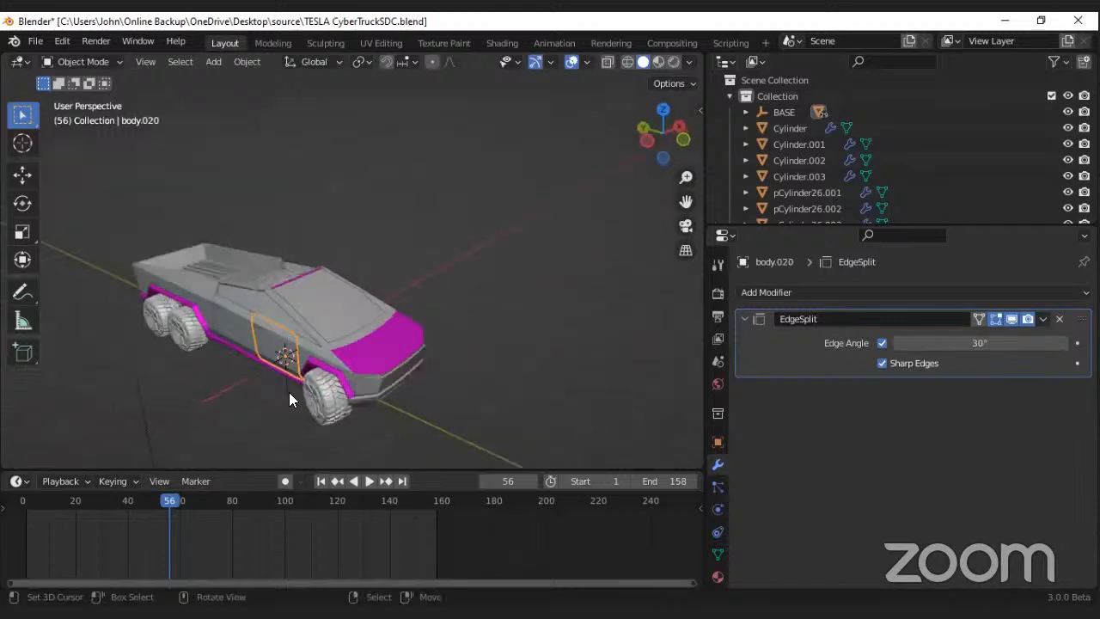
middle_click_drag(289, 392, 289, 396)
middle_click_drag(284, 356, 304, 321)
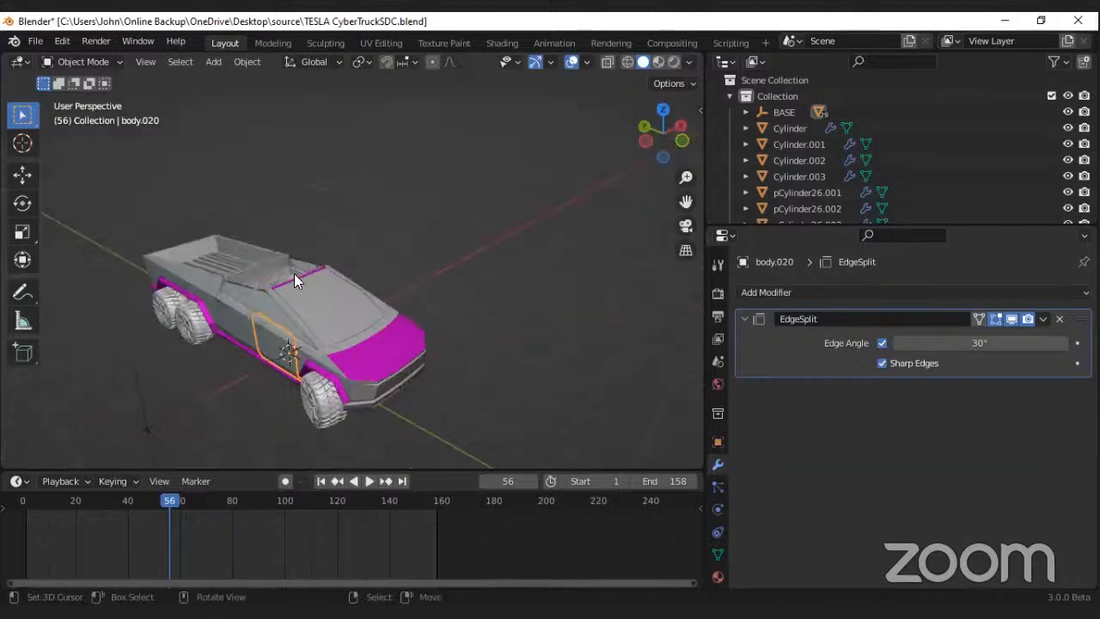
key("a")
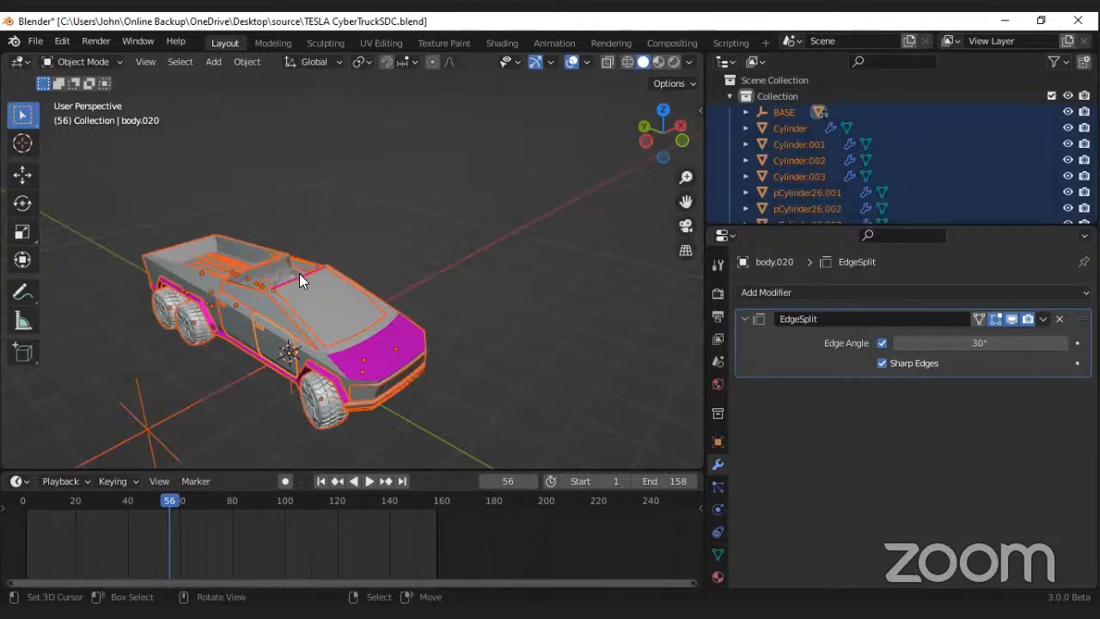
right_click(300, 274)
mouse_move(300, 273)
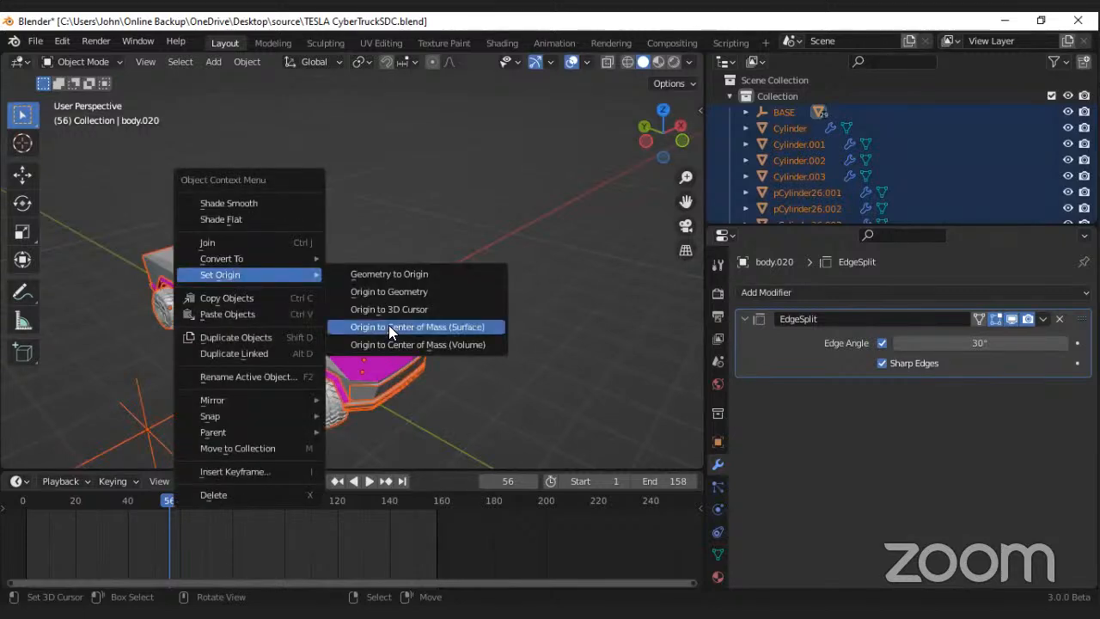
left_click(388, 327)
middle_click_drag(388, 245, 401, 334)
left_click(400, 334)
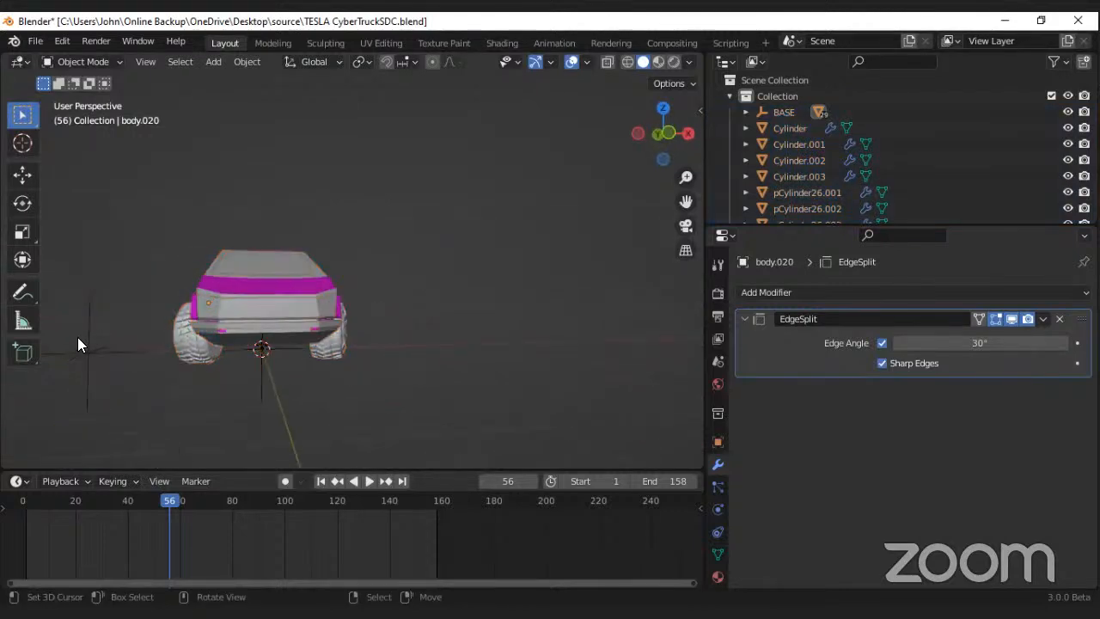
Step: Delete the empty beside the truck and the BASE empty beneath it, and save the file
left_click(91, 342)
key("Delete")
left_click(256, 356)
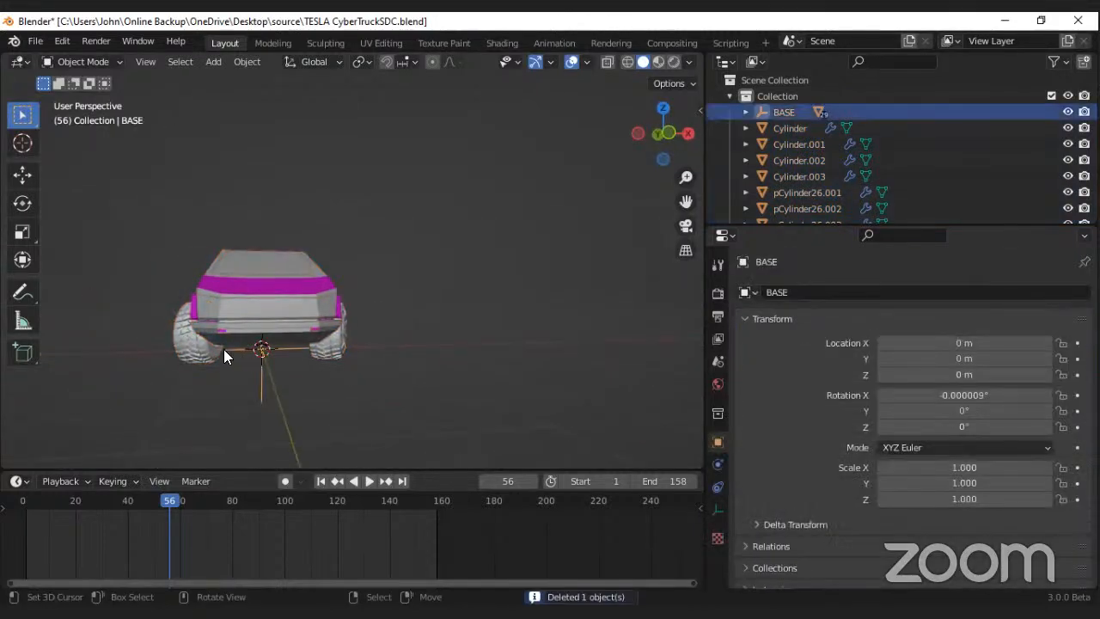
key("Delete")
middle_click_drag(327, 351, 282, 306)
key("ctrl+s")
Step: Try moving the windshield panel and the remaining main body away from the truck, cancelling each move
left_click(303, 327)
key("g")
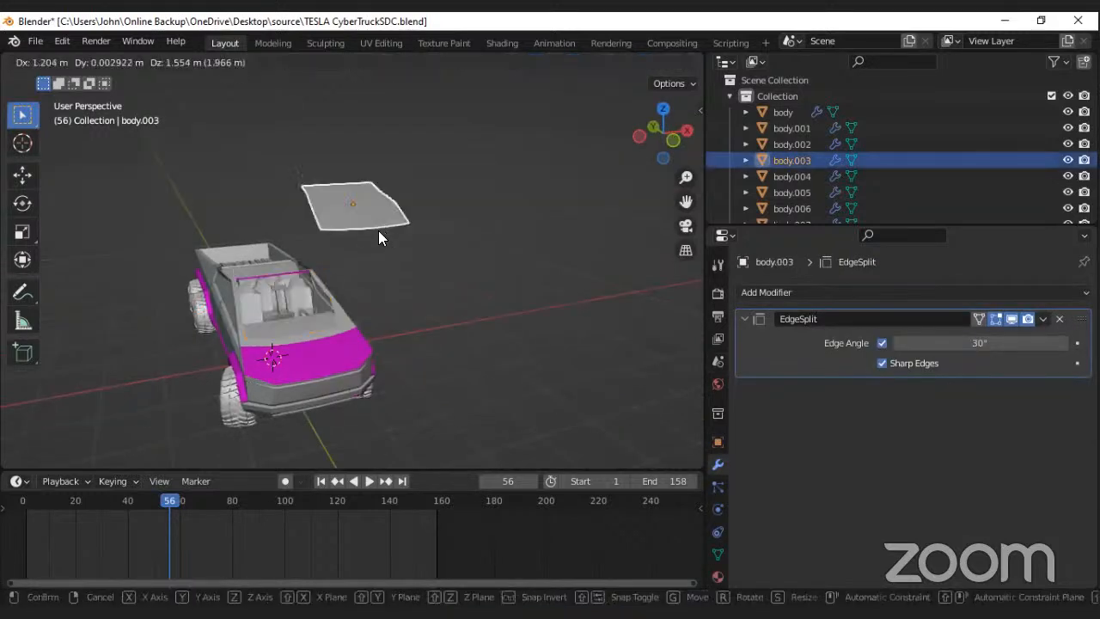
key("Escape")
left_click(342, 313)
key("g")
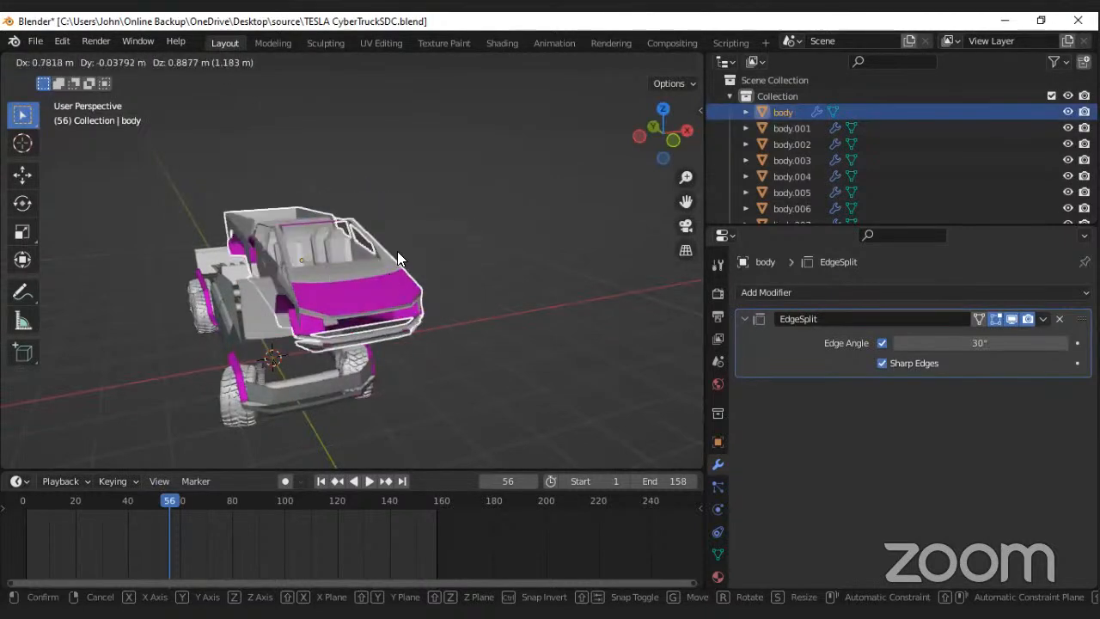
right_click(397, 251)
Step: Edit the main body in top orthographic view with X-ray on and separate the rear bed faces into their own object
middle_click_drag(268, 293, 187, 288)
key("Tab")
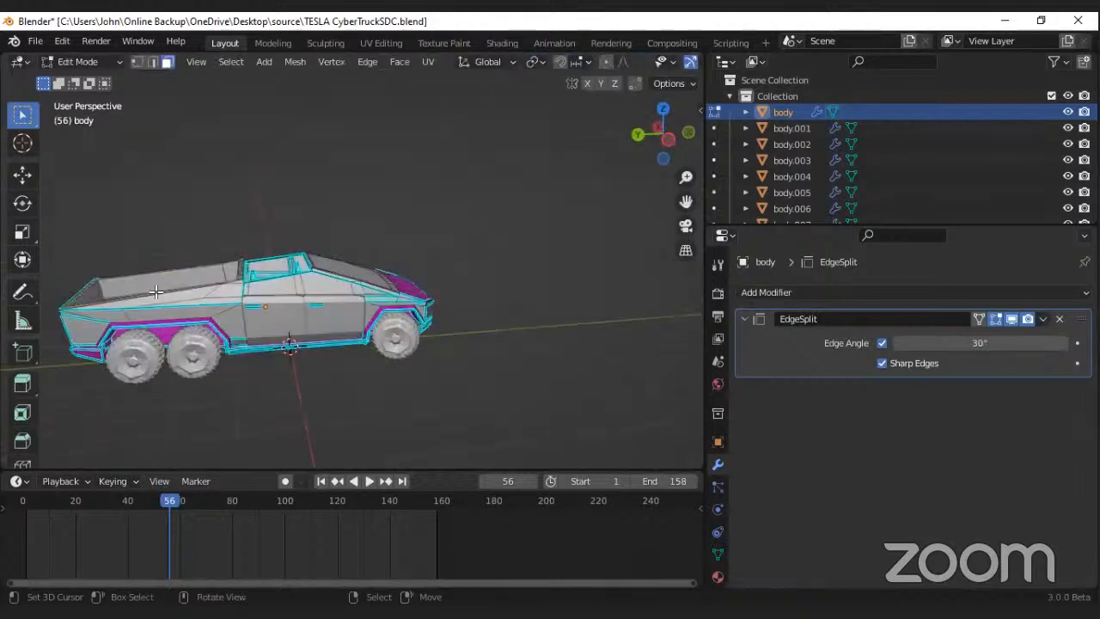
middle_click_drag(165, 295, 208, 337)
key("KP_7")
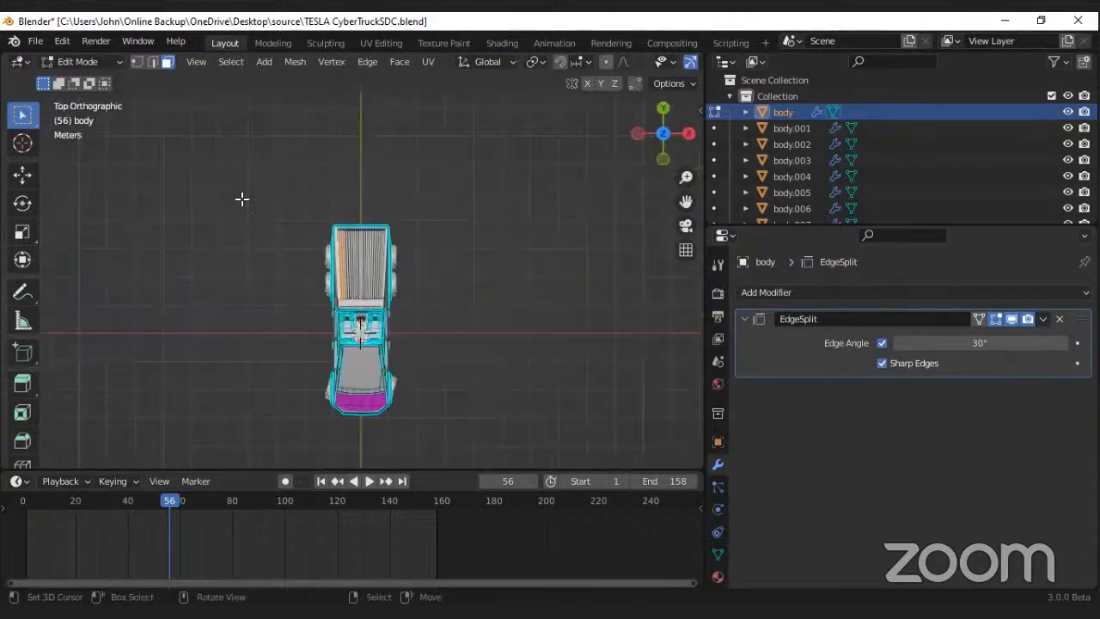
scroll(653, 61, "down", 3)
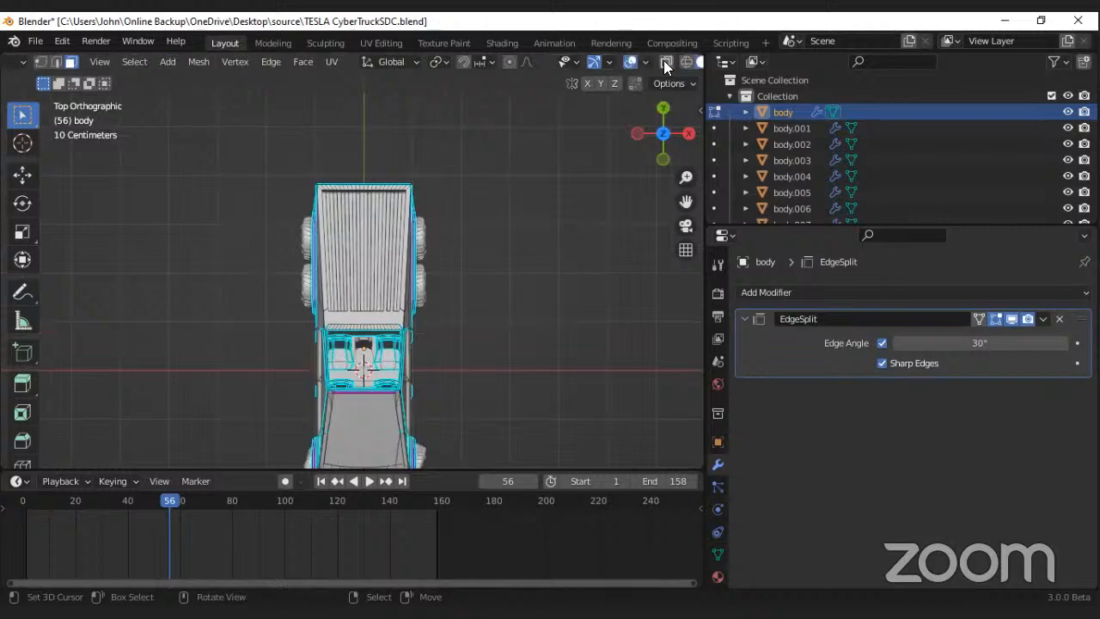
left_click_drag(255, 166, 410, 276)
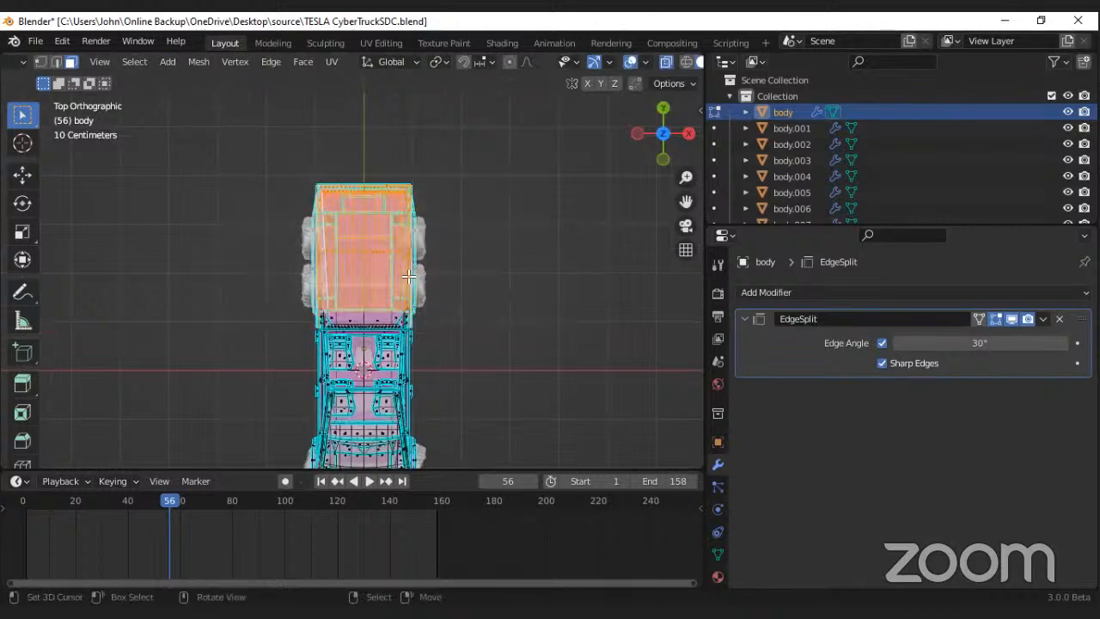
key("p")
left_click(408, 275)
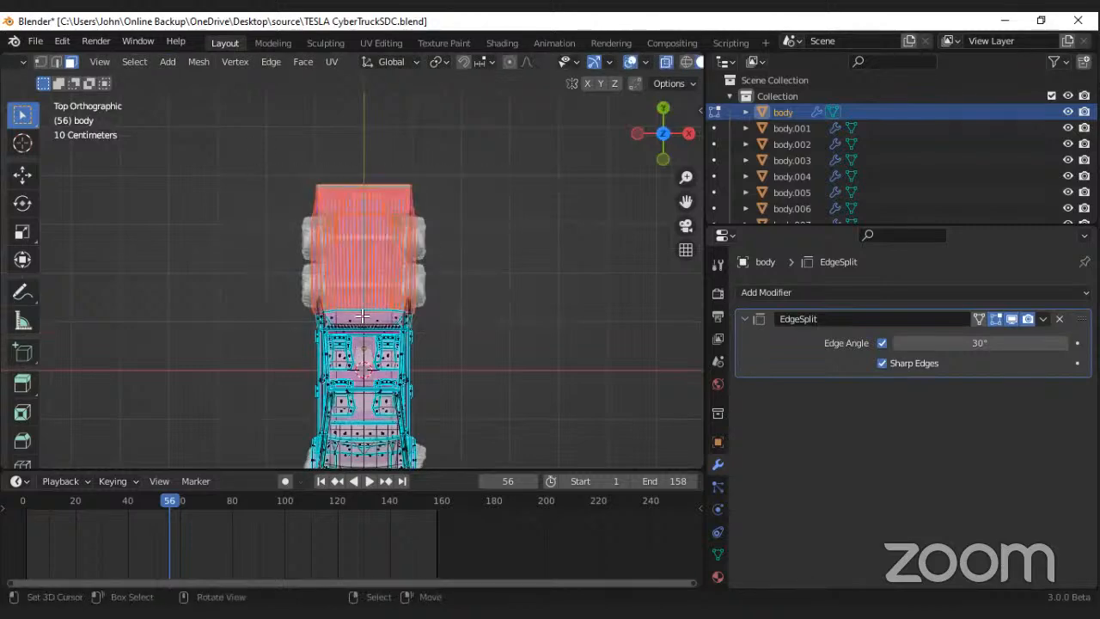
Step: Select the middle cabin section of the body in top view and separate it into its own object
scroll(342, 352, "down", 3)
scroll(327, 335, "up", 4)
left_click_drag(258, 293, 443, 395)
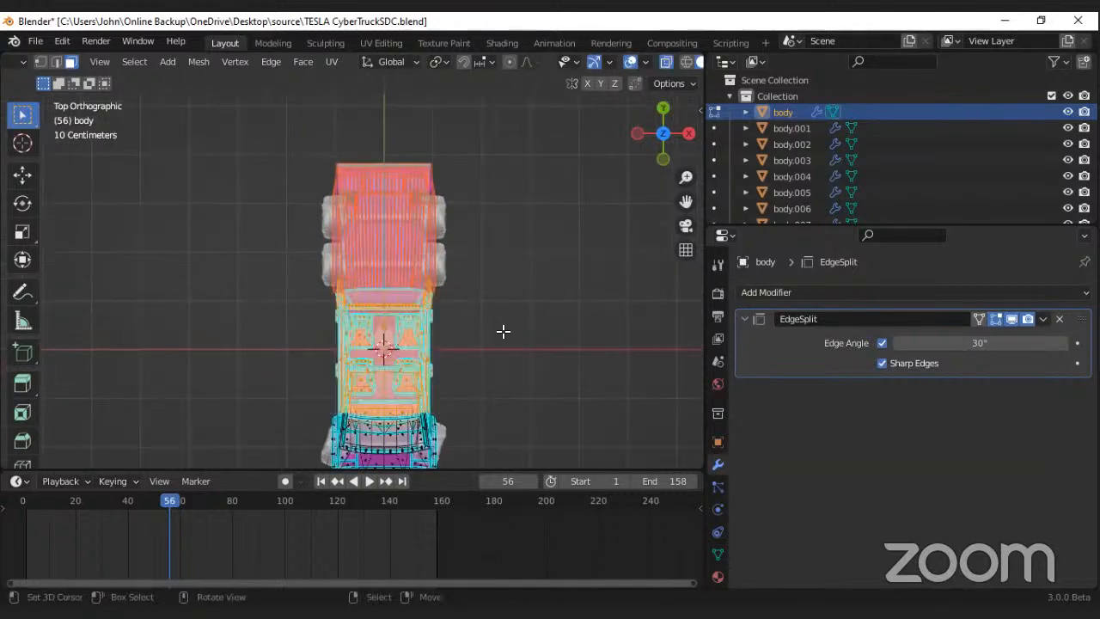
key("ctrl+z")
left_click_drag(279, 273, 495, 414, "shift")
key("p")
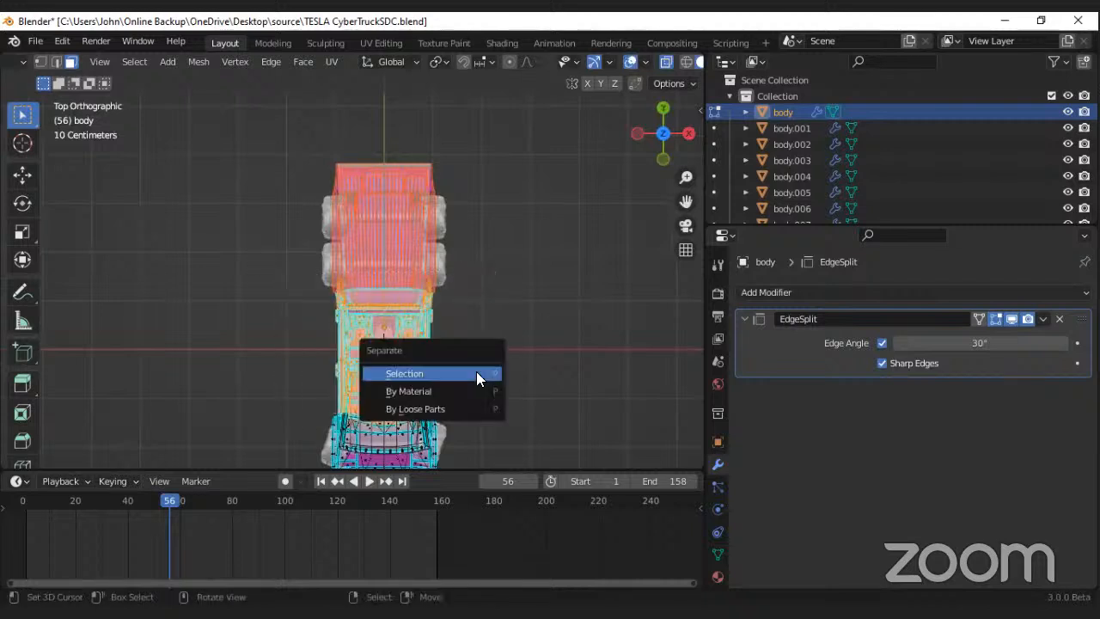
left_click(477, 373)
Step: Separate the remaining front section of the body, save the file, and return to Object Mode with X-ray off
scroll(441, 367, "down", 3)
scroll(296, 361, "up", 3)
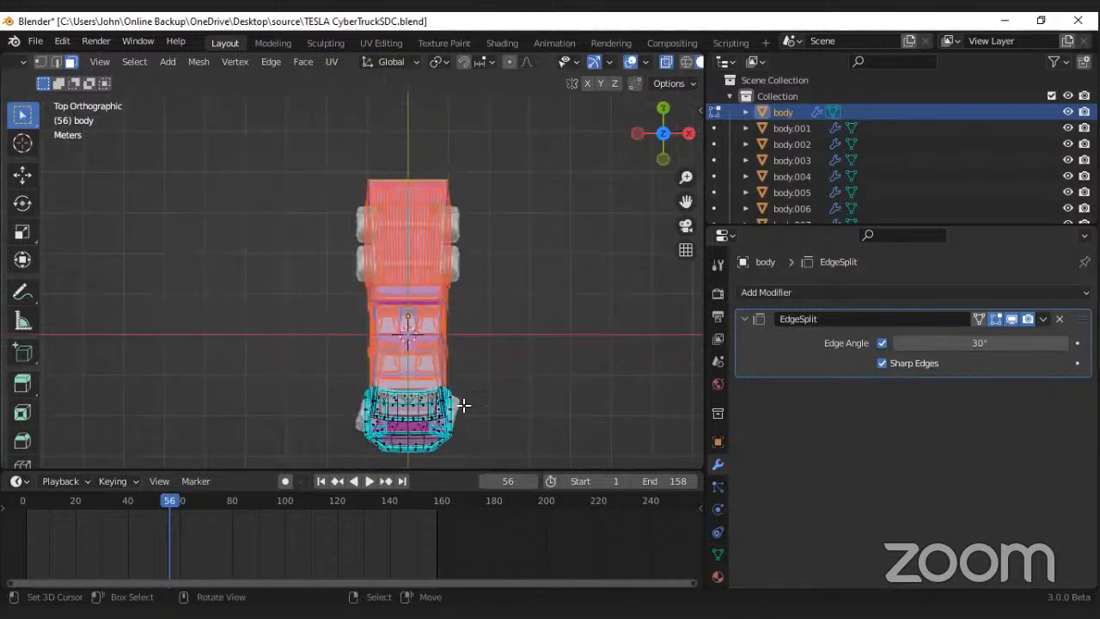
left_click_drag(297, 361, 472, 466, "shift")
key("p")
left_click(449, 390)
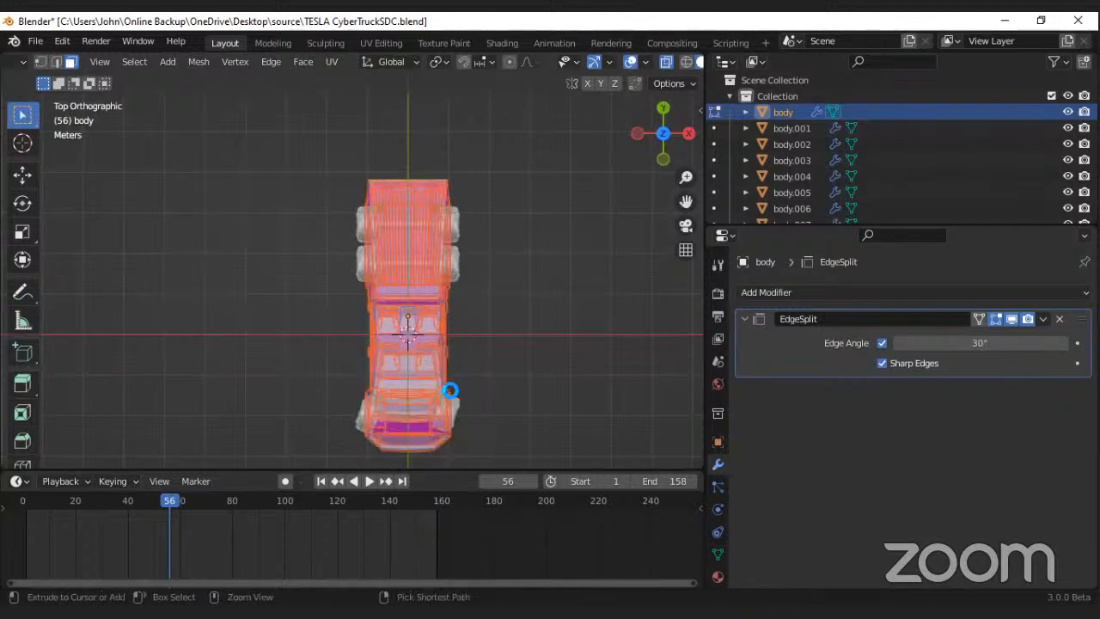
key("ctrl+s")
key("Tab")
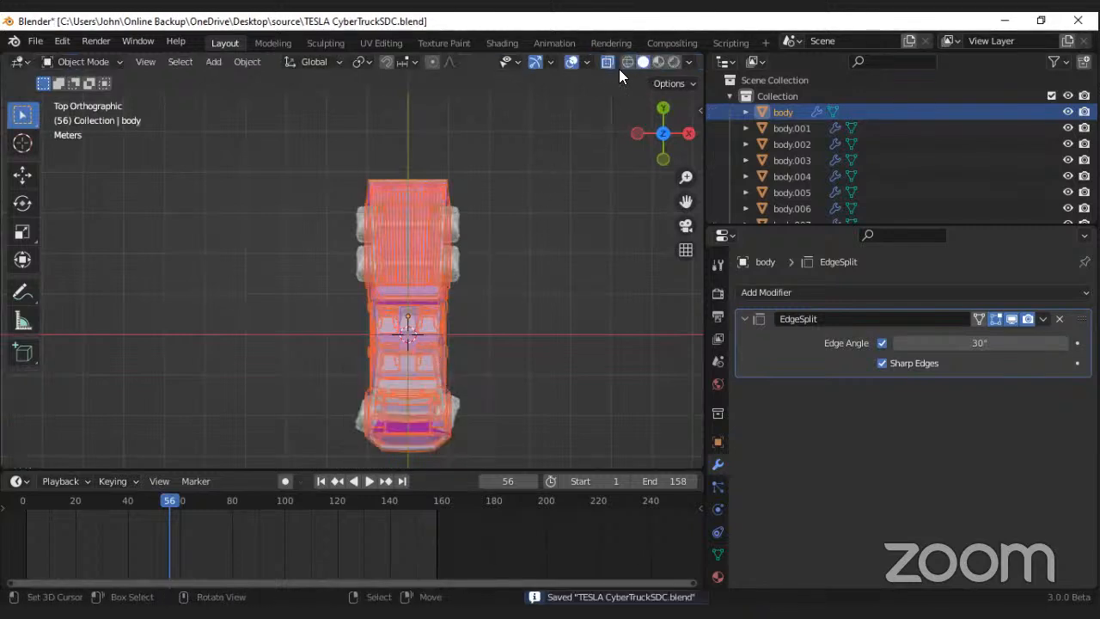
left_click(608, 62)
Step: Select all truck parts, including the newly separated sections, and set their origins to Center of Mass (Surface)
scroll(445, 294, "down", 1)
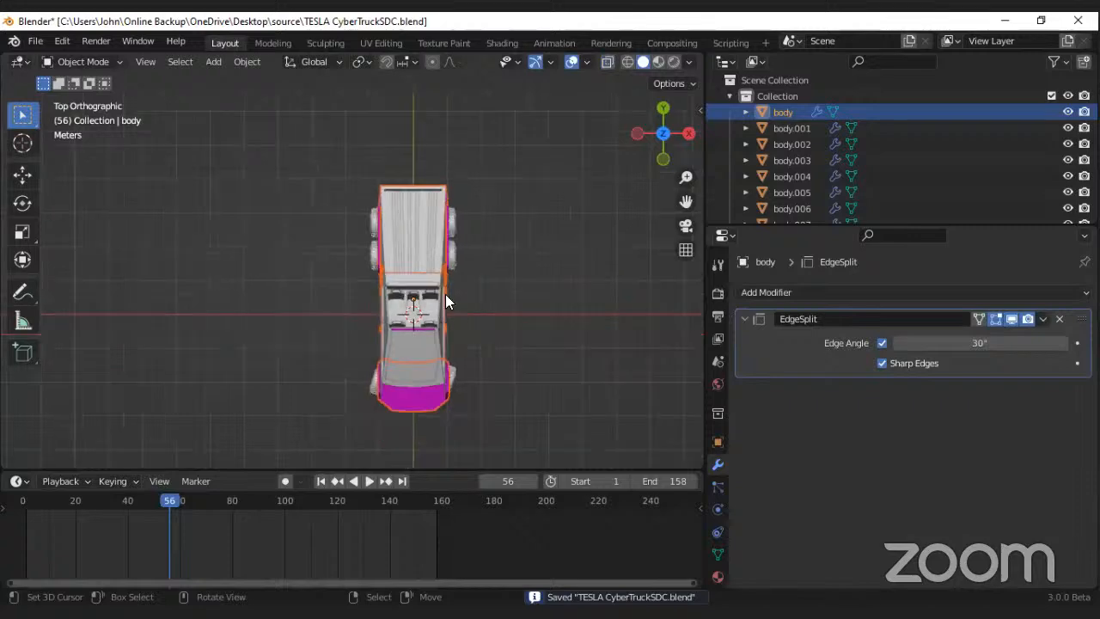
scroll(445, 264, "up", 1)
middle_click_drag(445, 264, 359, 284)
scroll(535, 280, "down", 10)
scroll(397, 306, "up", 7)
key("alt+a")
key("a")
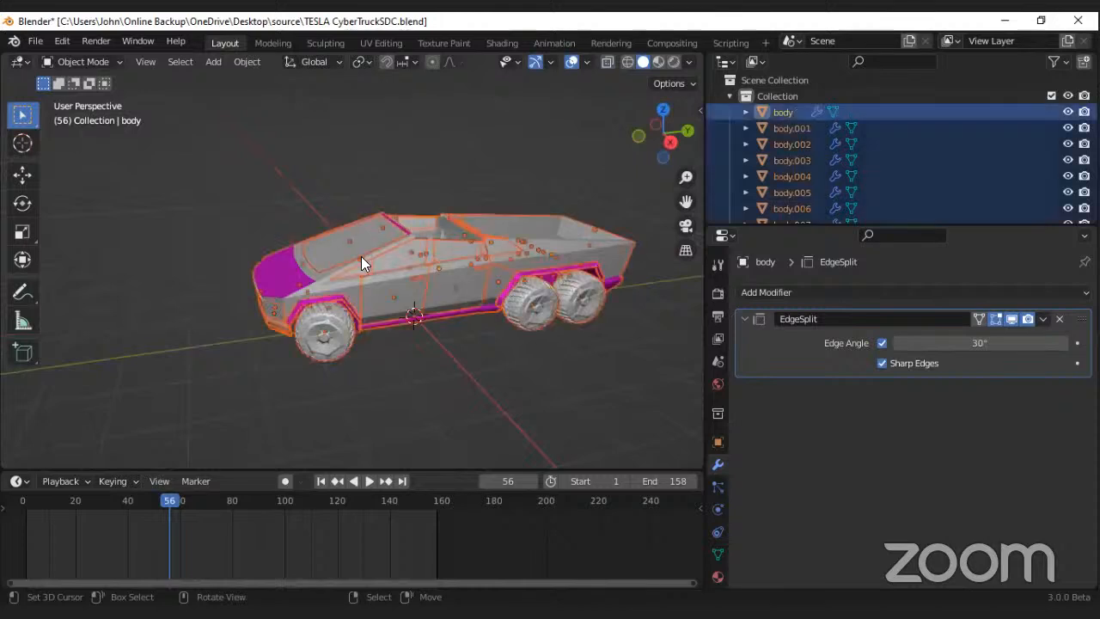
scroll(367, 249, "down", 6)
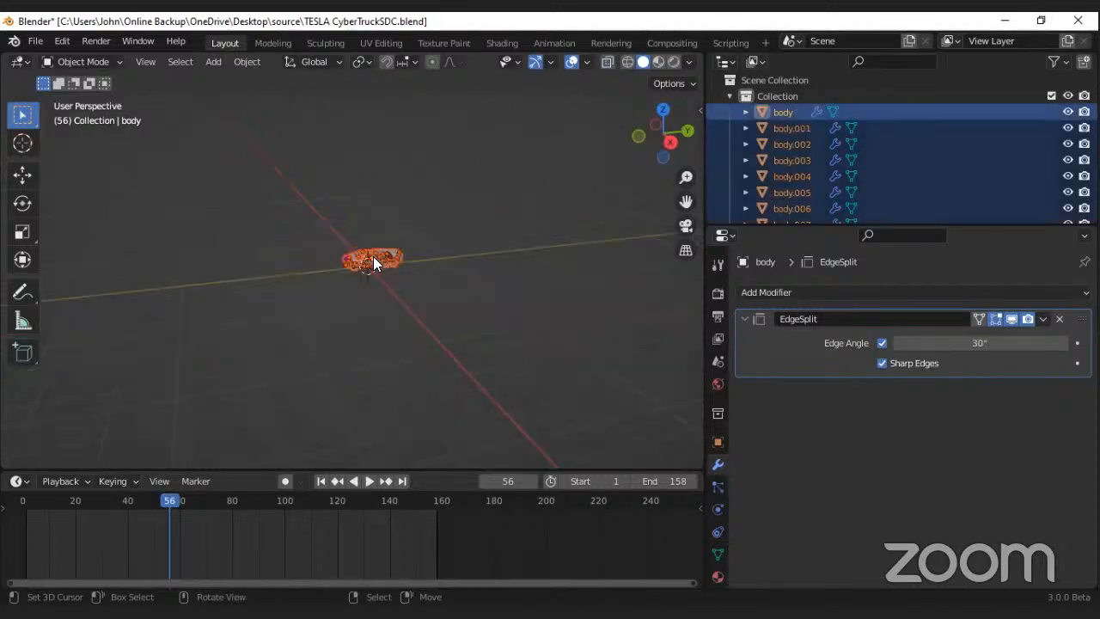
scroll(373, 257, "up", 10)
right_click(473, 316)
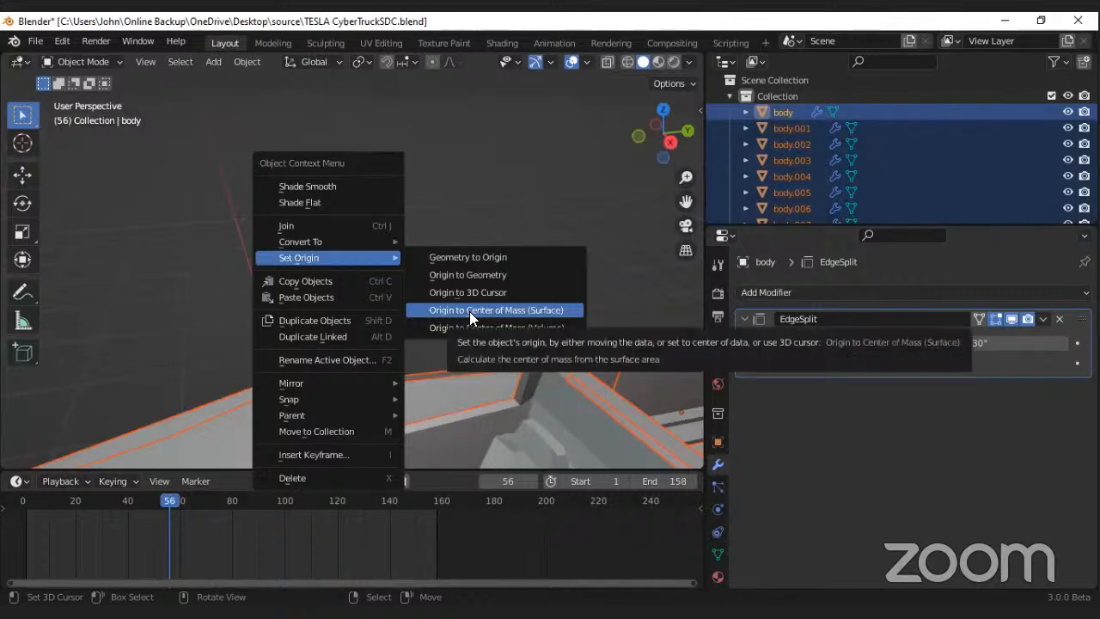
left_click(444, 312)
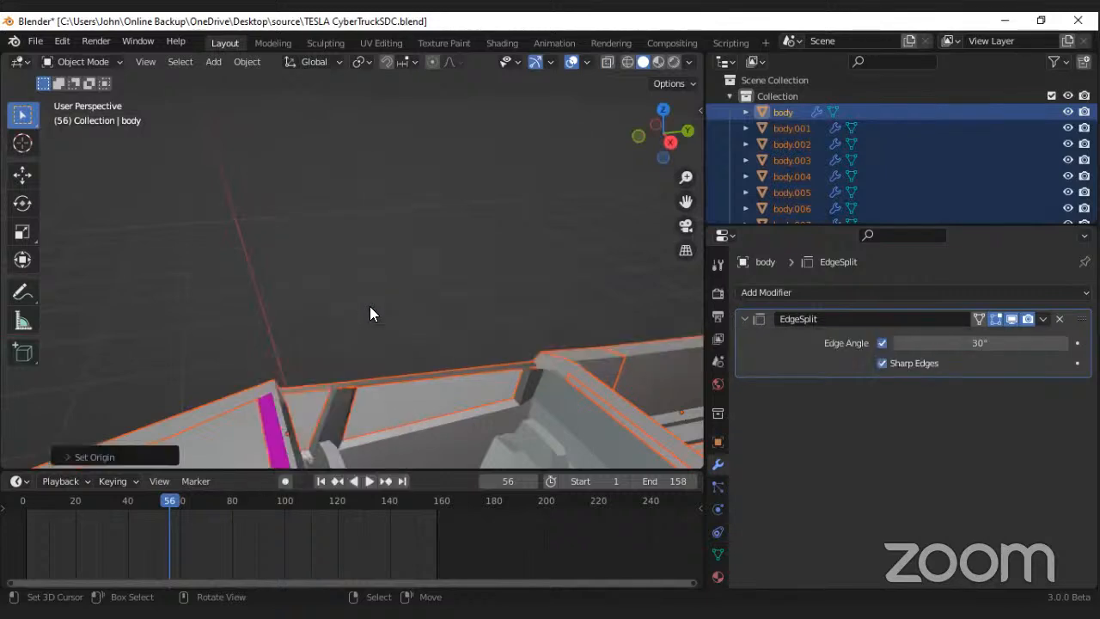
Step: Try scaling all the selected truck parts down around their own origins
scroll(369, 307, "down", 6)
middle_click_drag(434, 284, 529, 286)
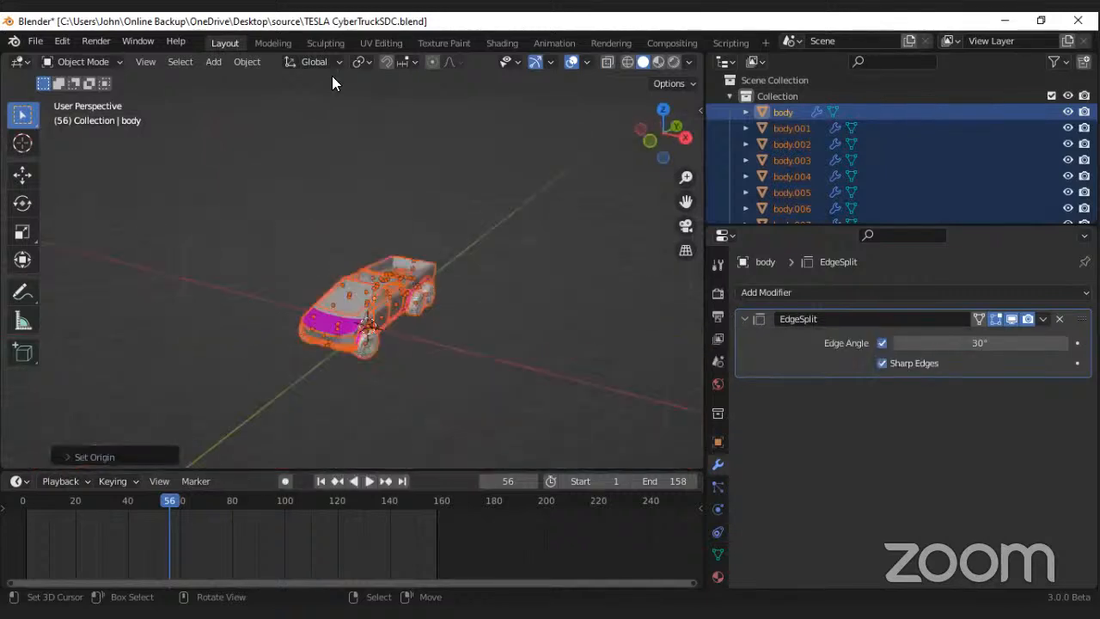
scroll(287, 182, "up", 8)
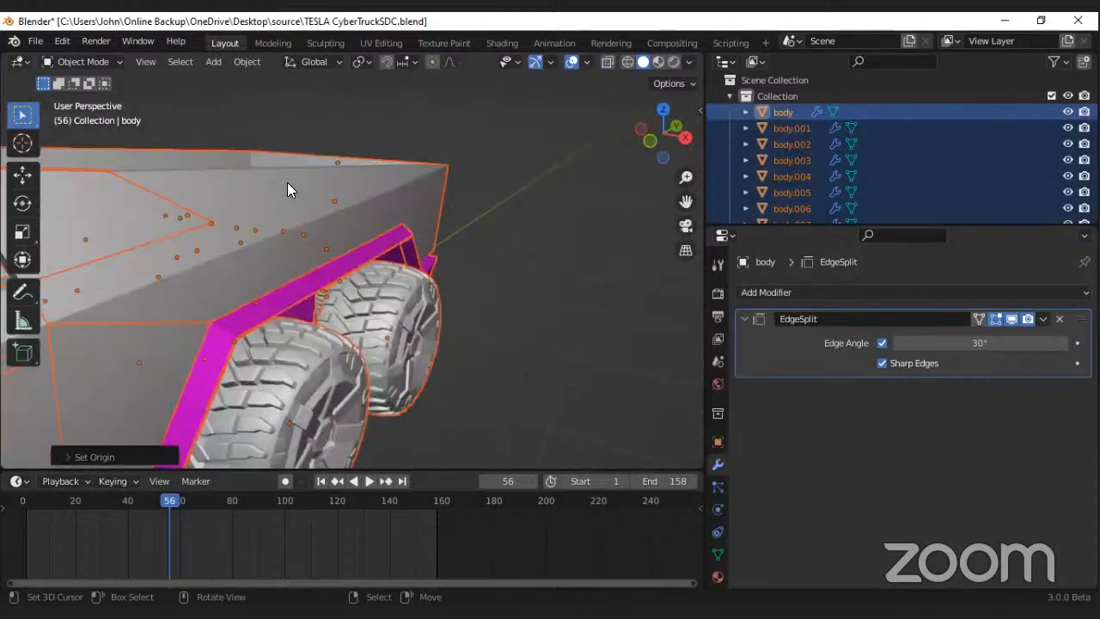
scroll(287, 182, "down", 8)
key("s")
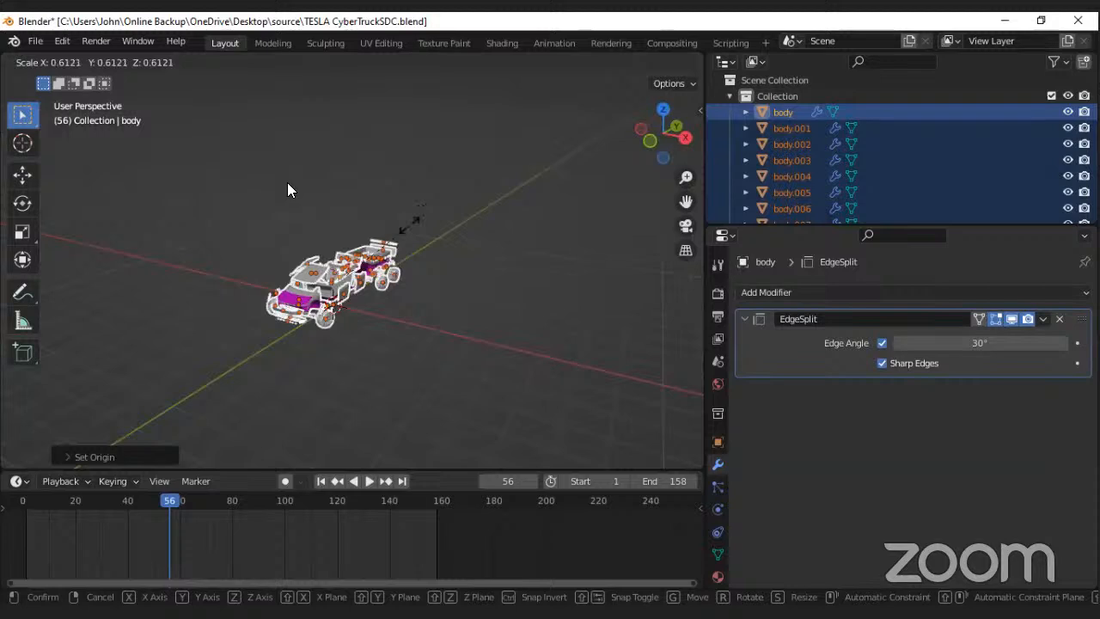
left_click(379, 274)
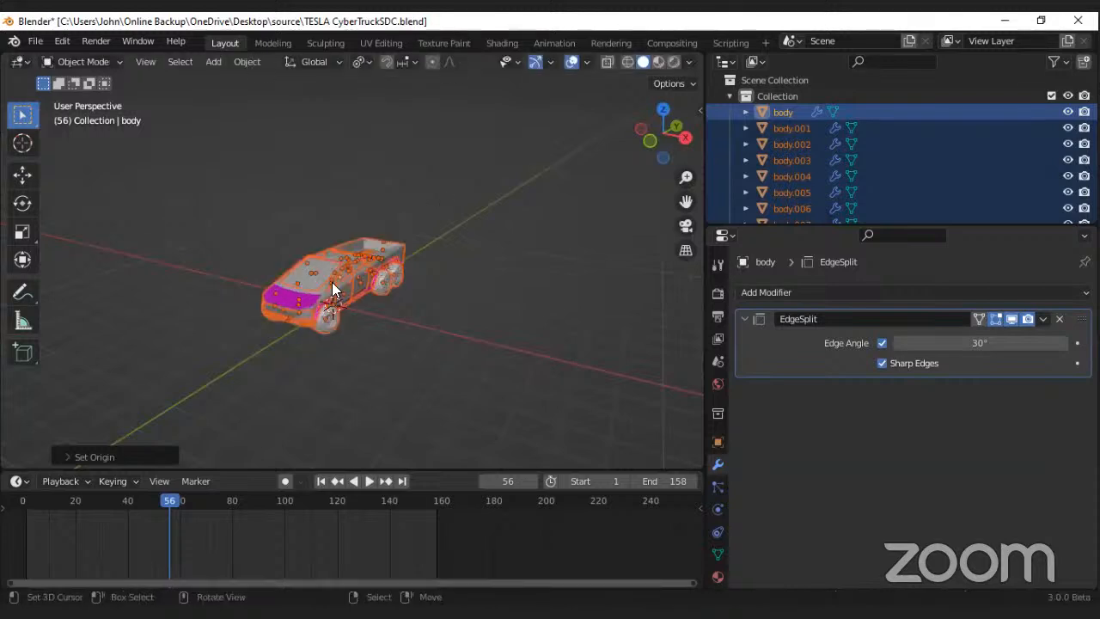
Step: Move all the truck parts into a new collection named "Tesla move", deselect them and save the file
middle_click_drag(332, 282, 416, 273)
scroll(332, 281, "up", 4)
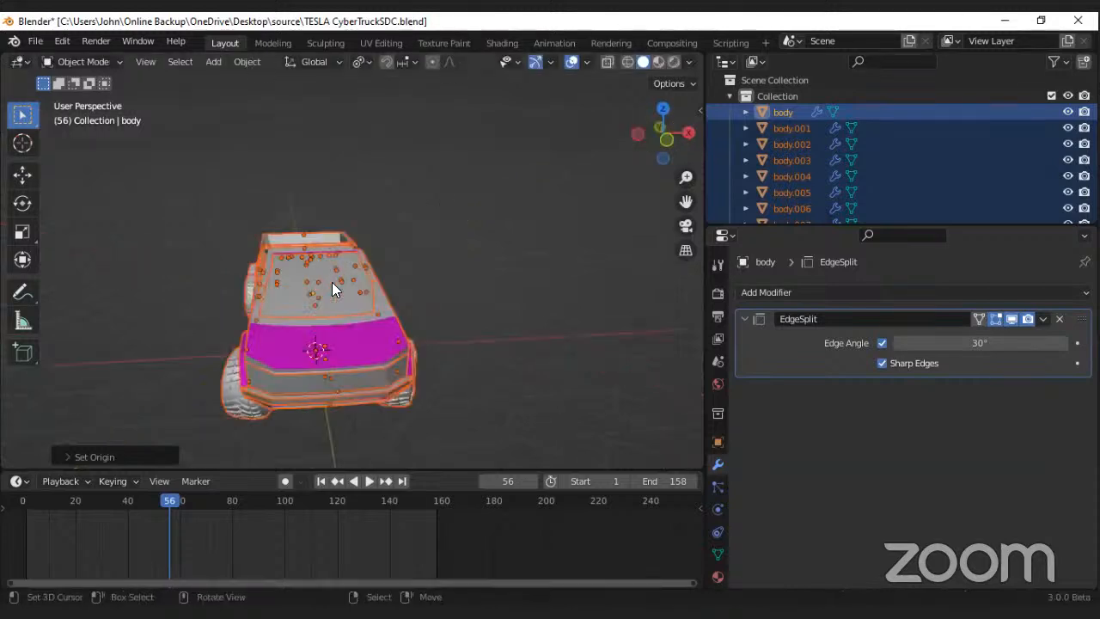
middle_click_drag(332, 282, 378, 260)
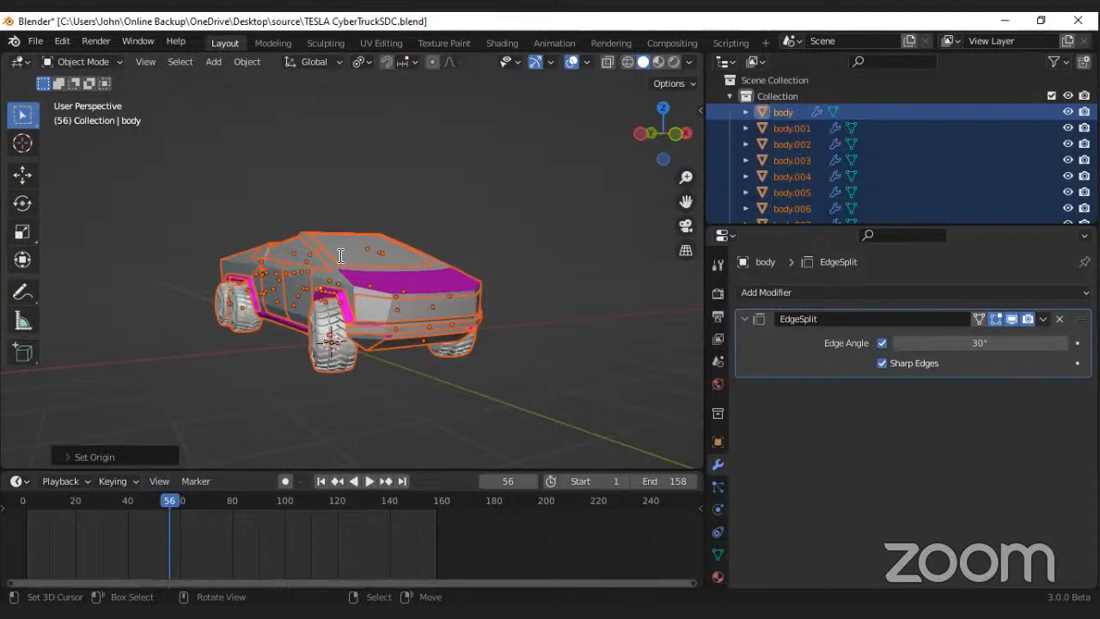
left_click(341, 256)
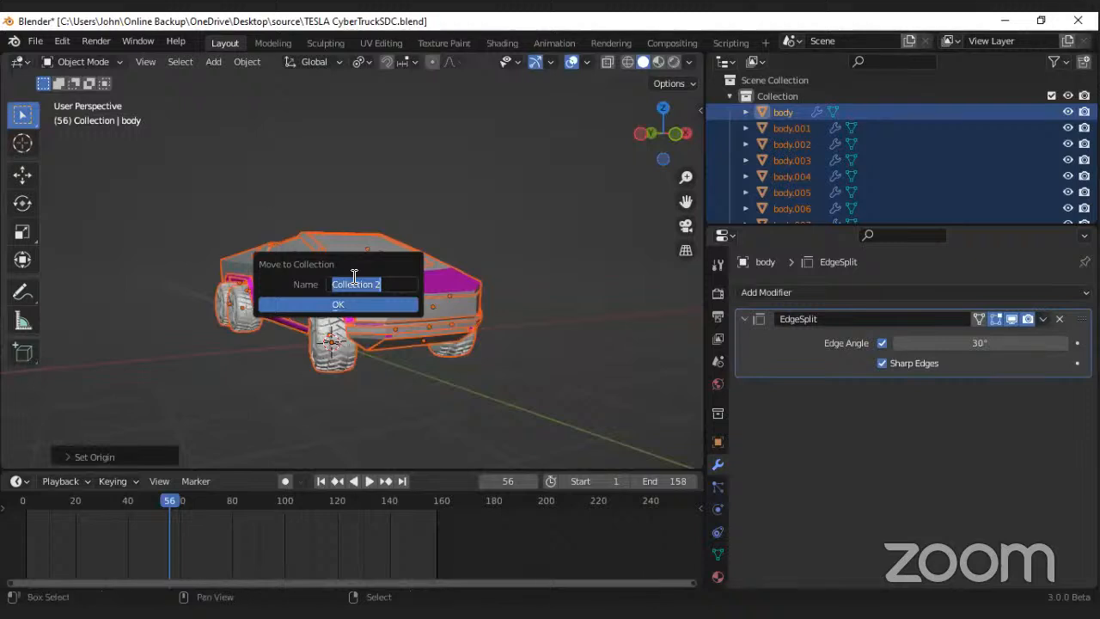
type("Tesla move")
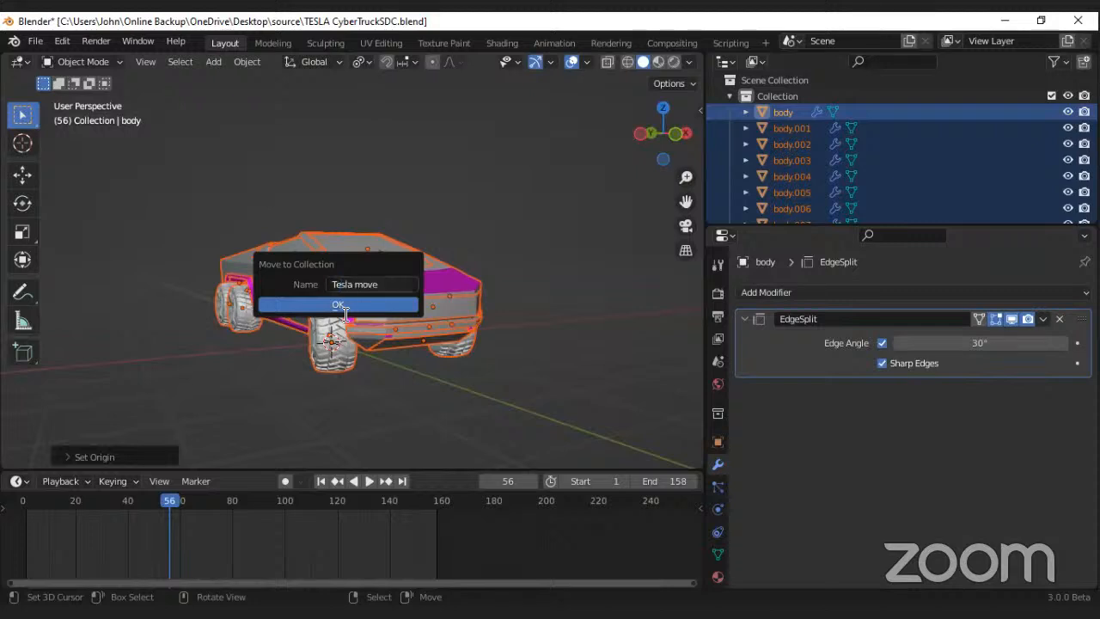
key("Return")
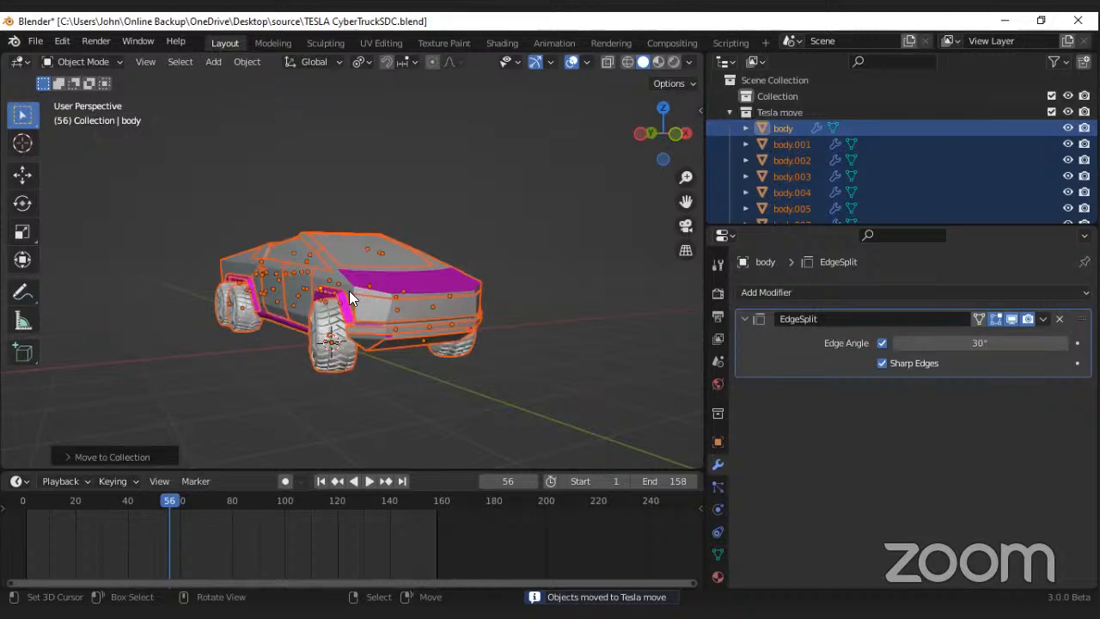
key("alt+a")
middle_click_drag(348, 291, 339, 272)
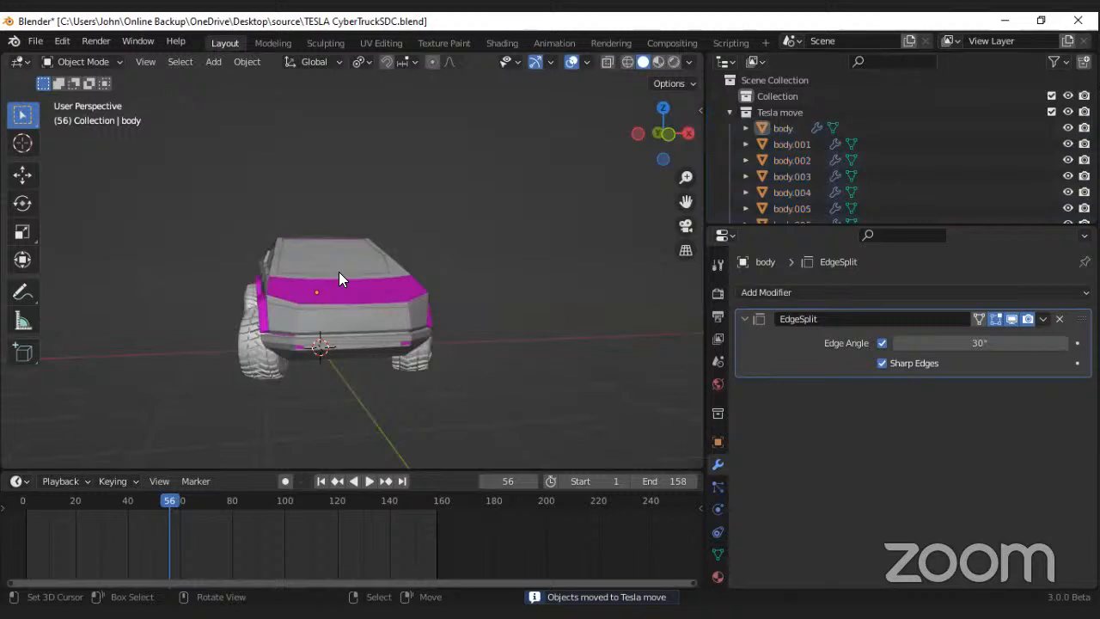
middle_click_drag(339, 272, 387, 226)
key("ctrl+s")
Step: Add a mesh plane at the 3D cursor beneath the truck
middle_click_drag(339, 272, 364, 324)
key("shift+a")
left_click(364, 325)
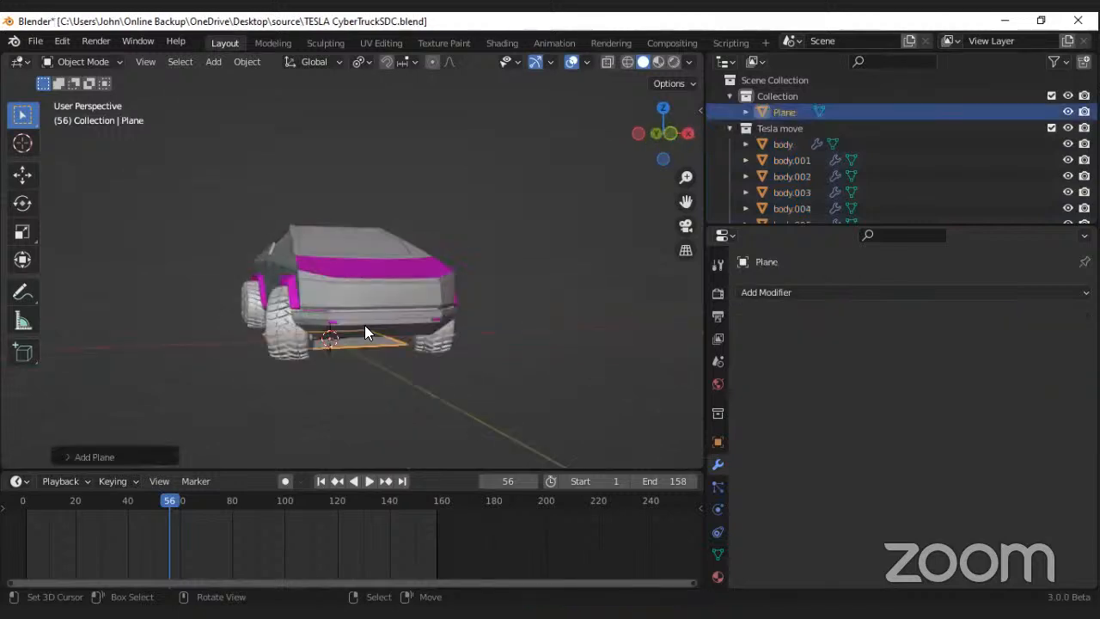
Step: Move the plane into a new collection named "Effect" and save the file
key("m")
left_click(365, 326)
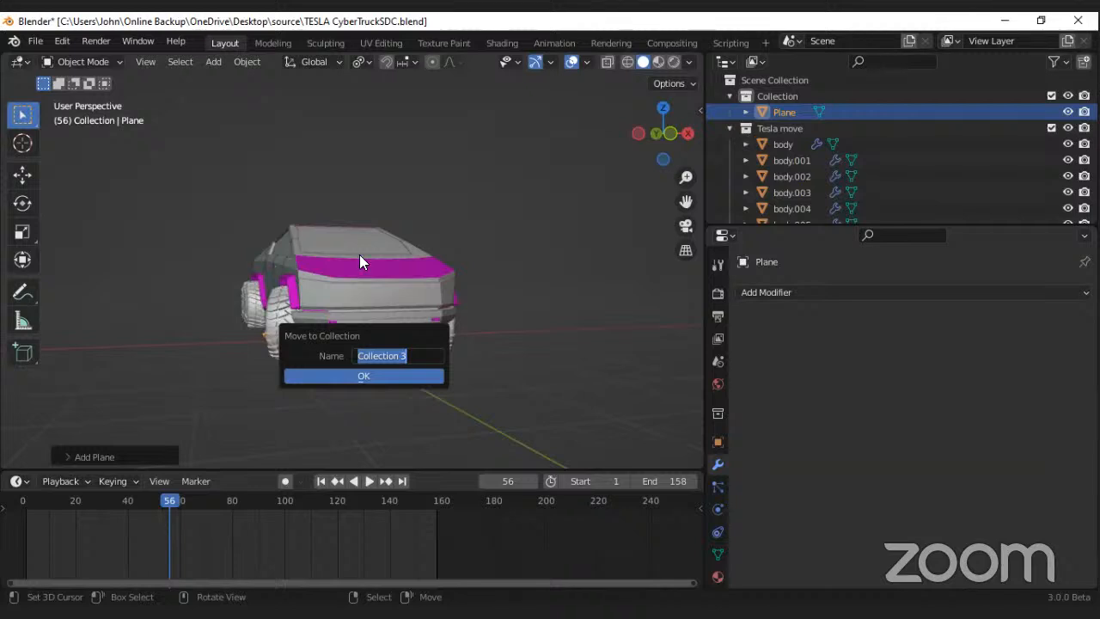
type("Effect")
key("Return")
key("ctrl+s")
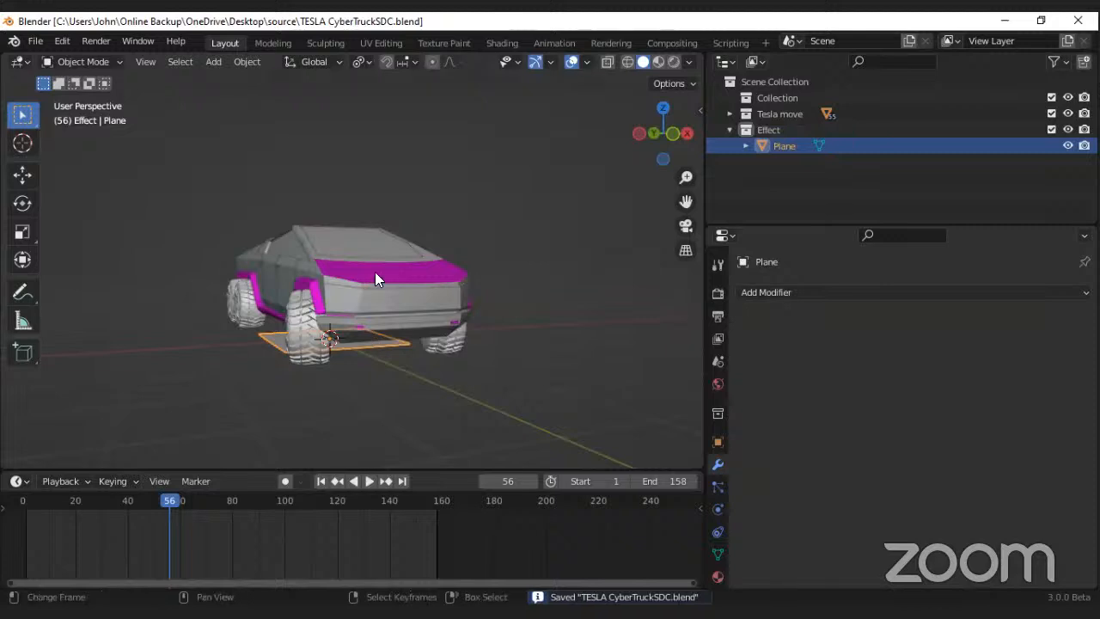
middle_click_drag(376, 271, 384, 283)
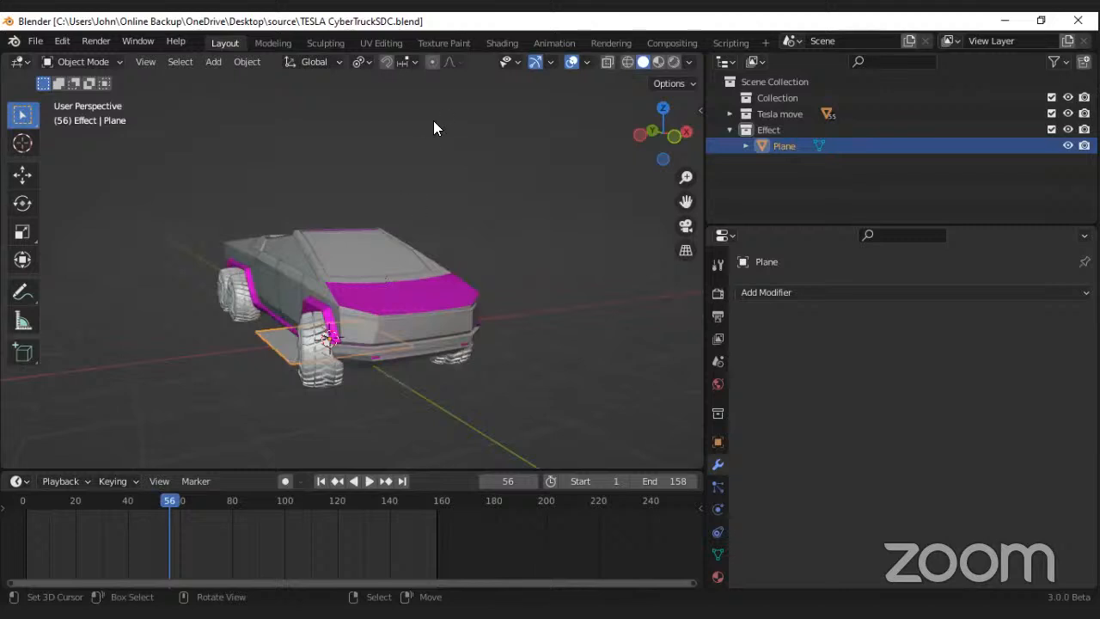
scroll(445, 42, "down", 1)
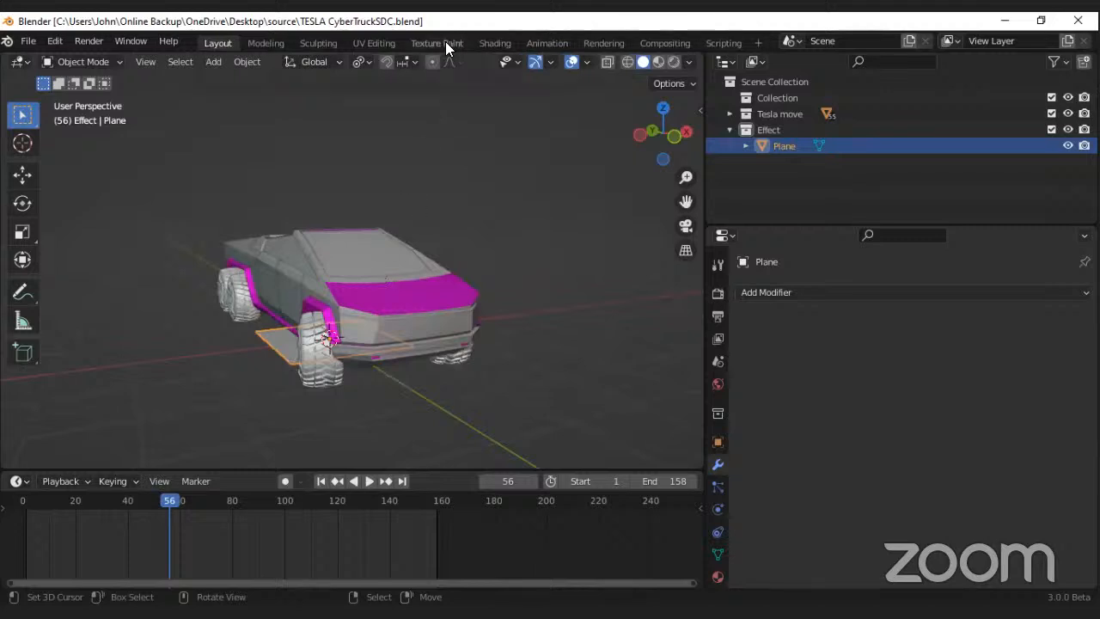
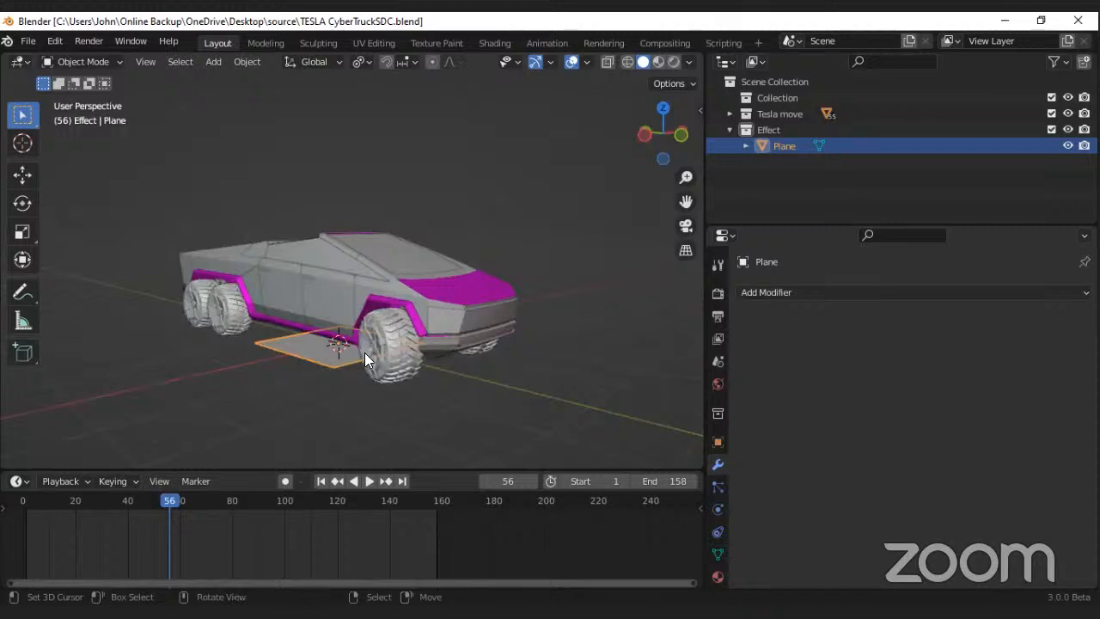
Step: Add the general Geometry Nodes workspace to the file
middle_click_drag(387, 329, 463, 324)
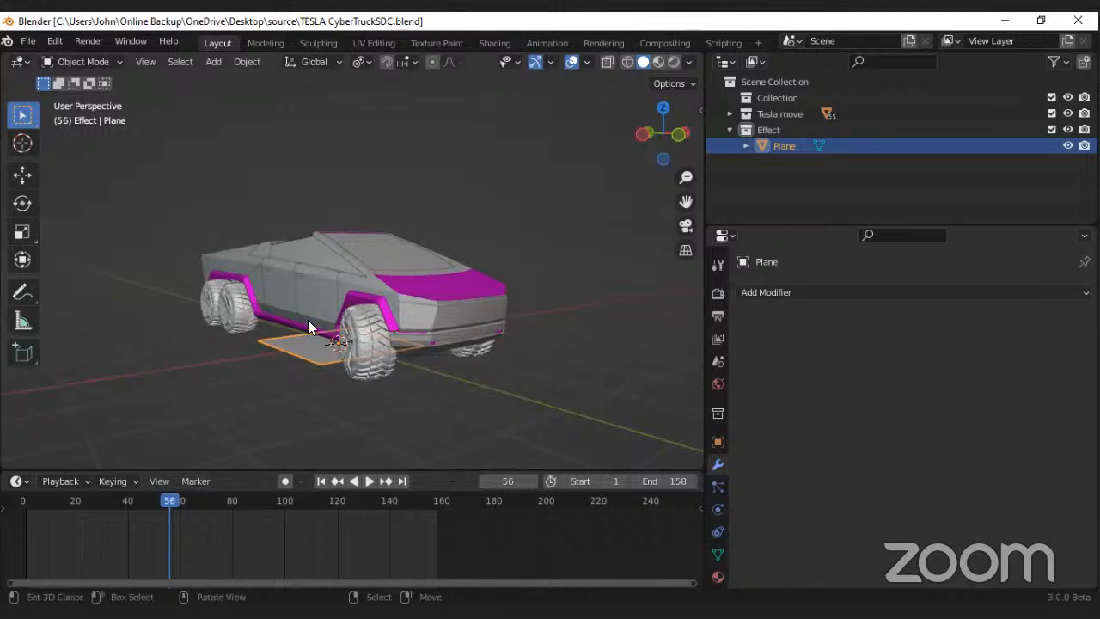
middle_click_drag(324, 325, 586, 184)
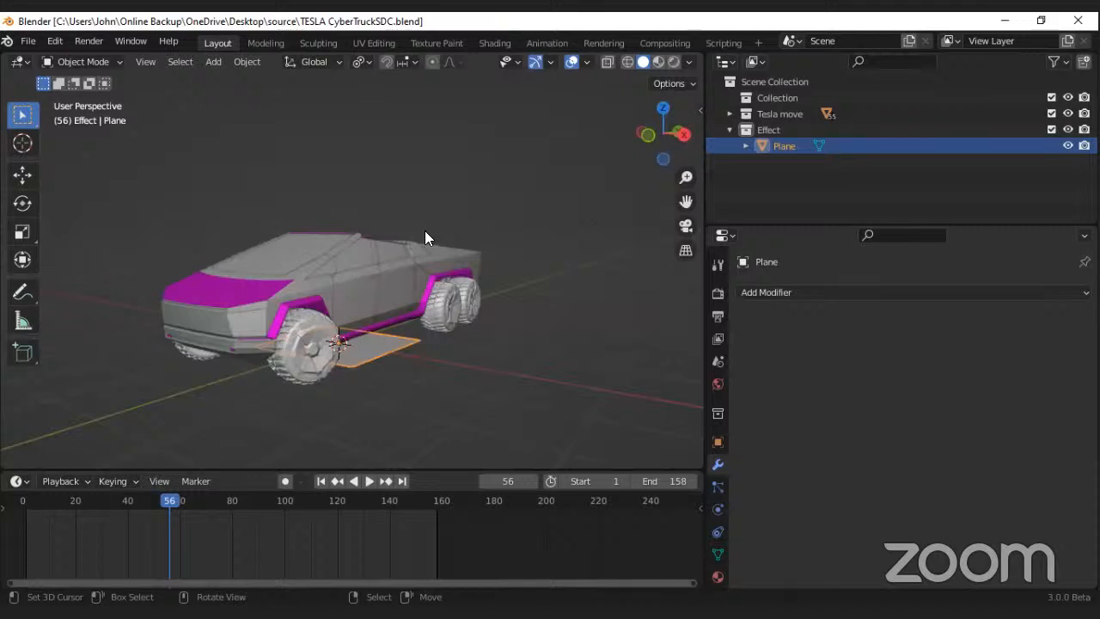
left_click(762, 41)
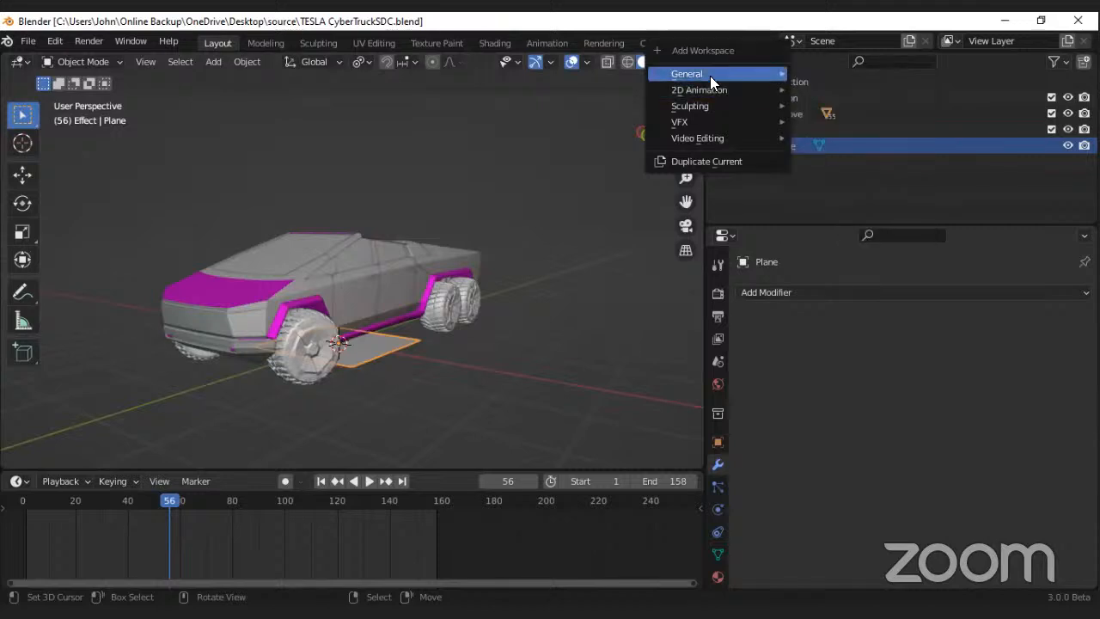
mouse_move(746, 73)
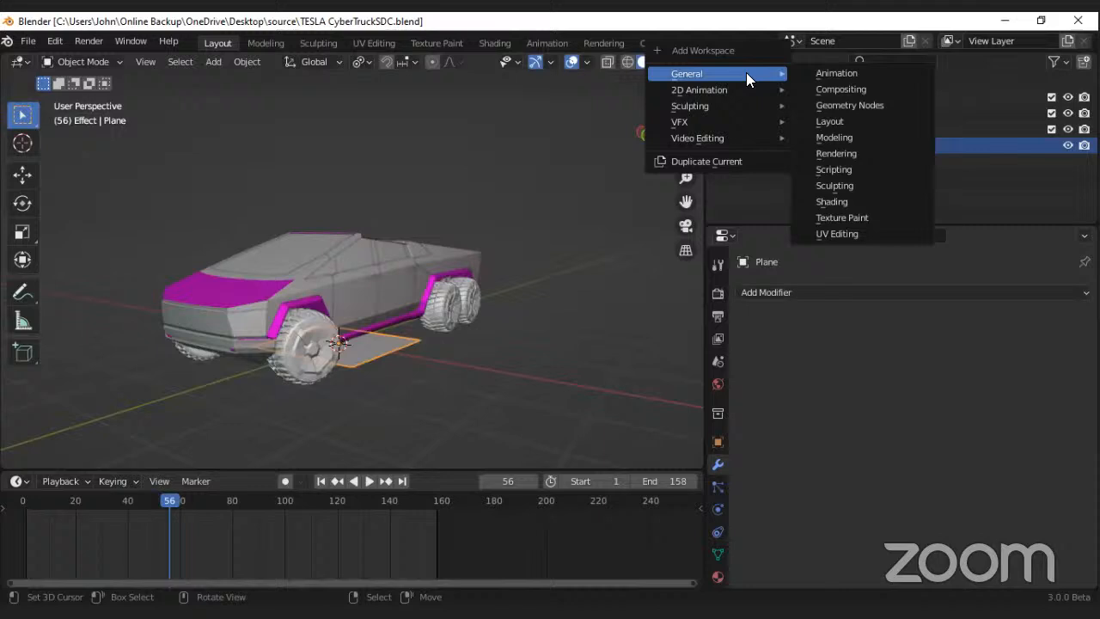
left_click(818, 105)
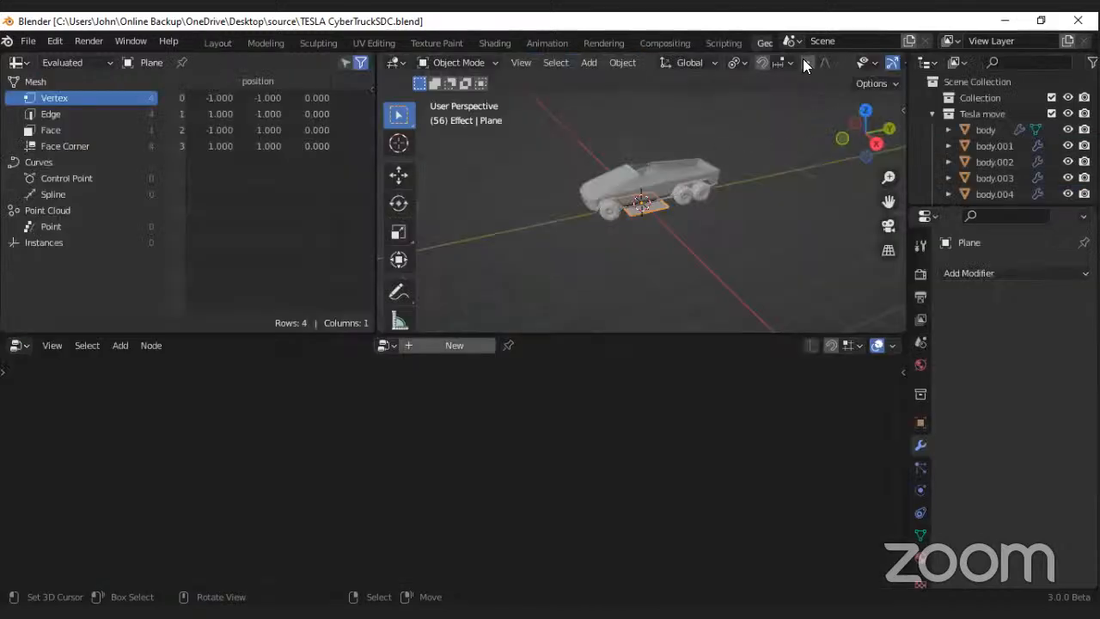
Step: Set the viewport's solid shading to MatCap lighting with random colours for the truck parts
scroll(805, 66, "down", 5)
left_click(892, 63)
left_click(875, 139)
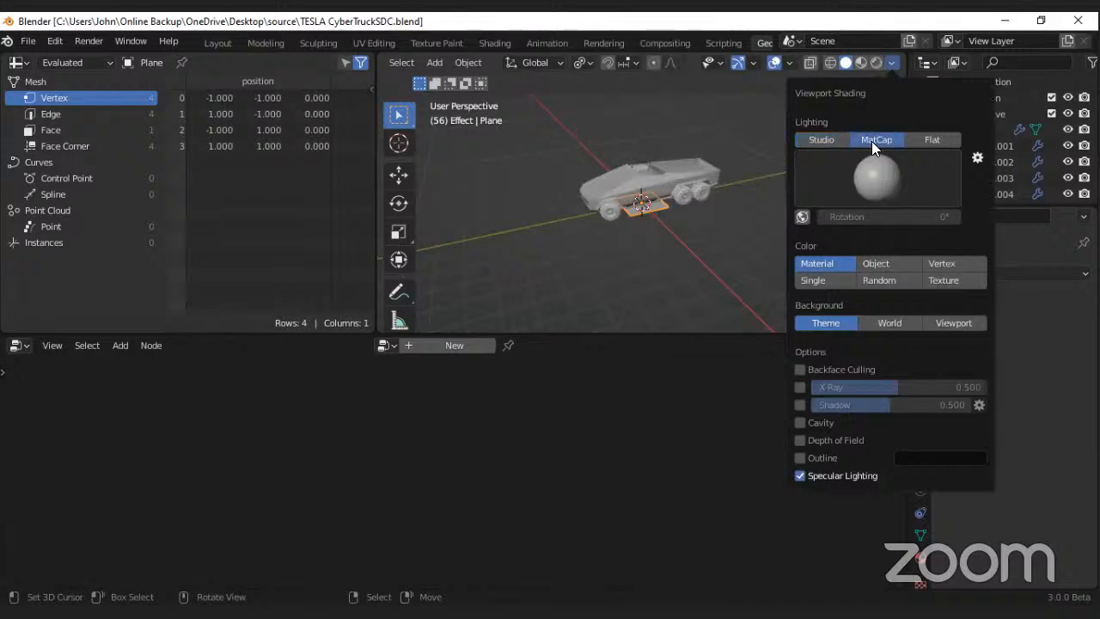
left_click(880, 263)
scroll(626, 188, "up", 1)
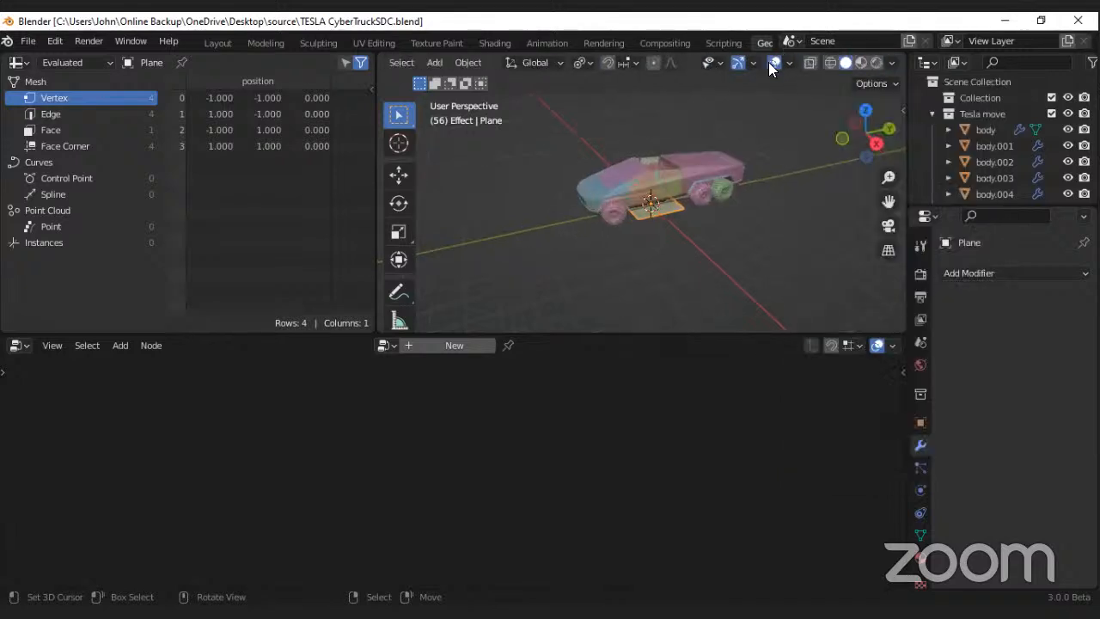
middle_click_drag(623, 198, 683, 186)
scroll(682, 186, "up", 1)
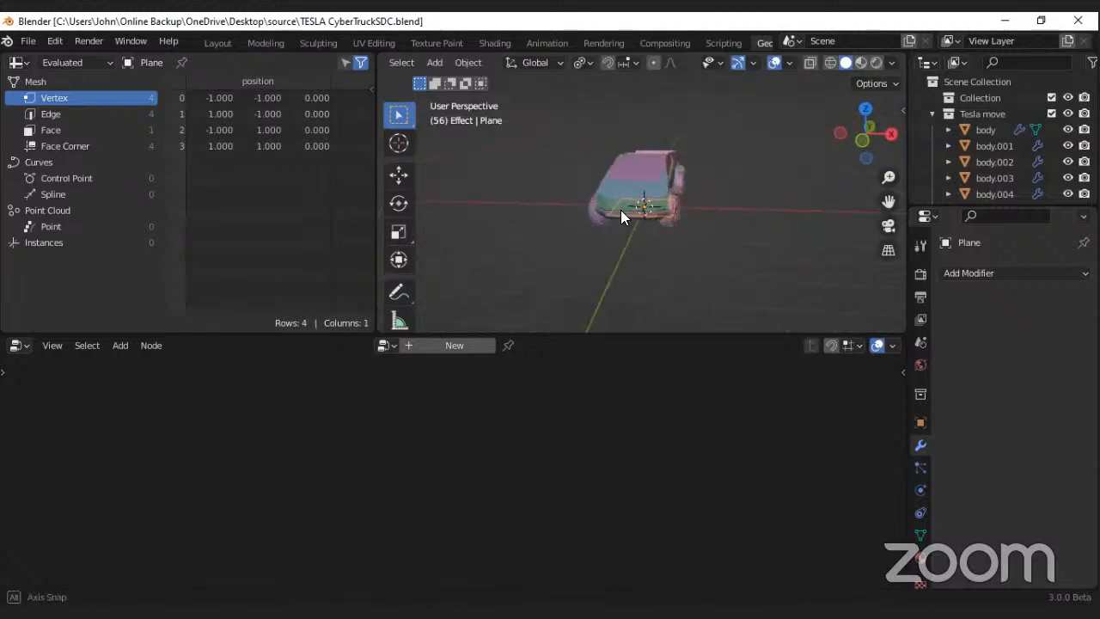
middle_click_drag(621, 210, 679, 162)
scroll(679, 162, "up", 1)
Step: Compare Studio lighting with MatCap in the viewport shading and keep MatCap
left_click(892, 62)
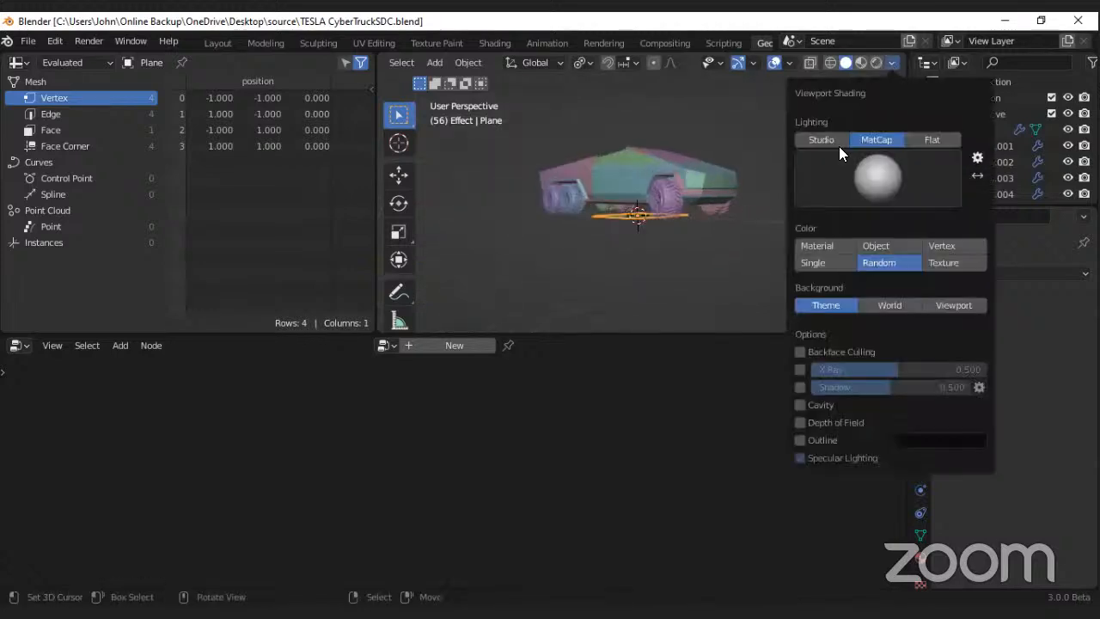
left_click(820, 140)
left_click(878, 139)
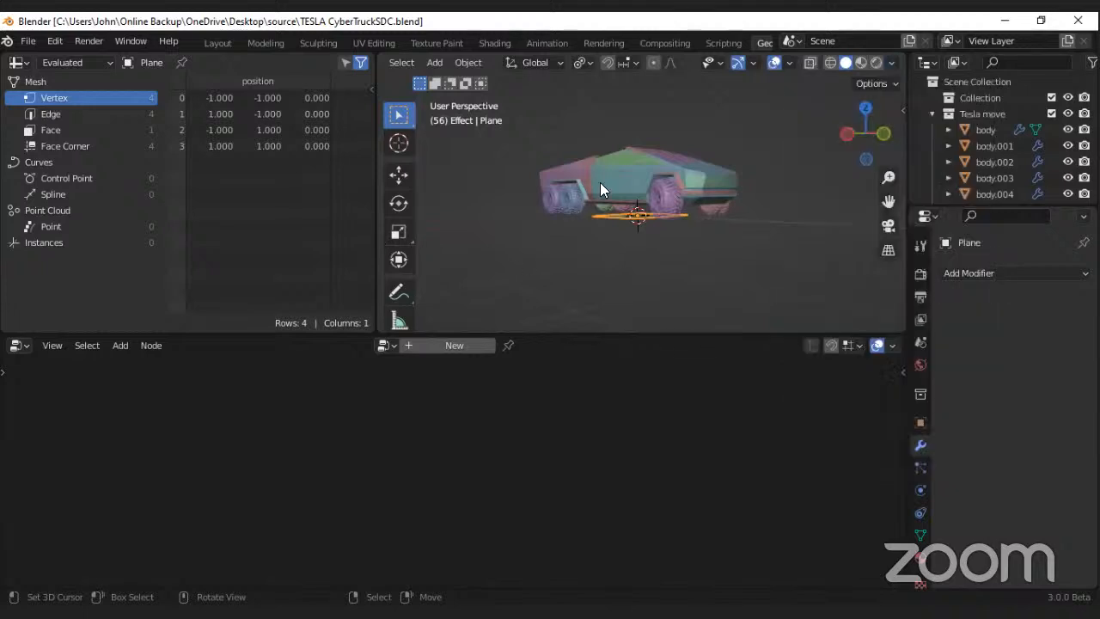
mouse_move(600, 182)
middle_mouse_down()
mouse_move(638, 174)
mouse_move(570, 183)
mouse_move(600, 154)
mouse_move(653, 171)
mouse_move(654, 234)
mouse_move(703, 255)
mouse_move(624, 244)
mouse_move(649, 232)
middle_mouse_up()
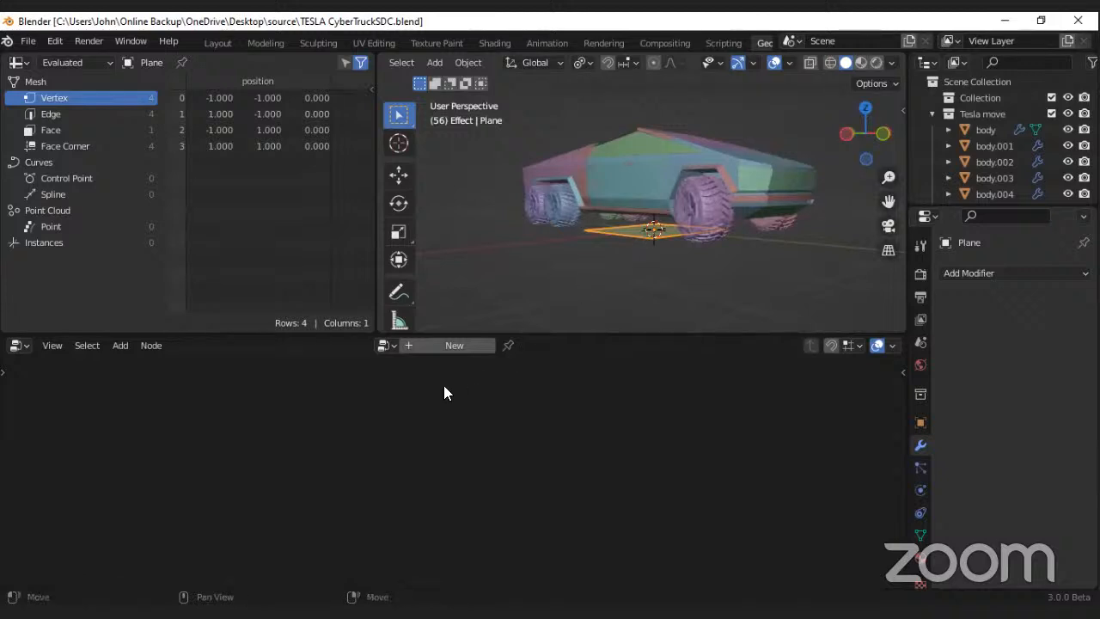
Step: Create a new geometry node tree on the plane and space its Group Input and Group Output nodes further apart
left_click(447, 346)
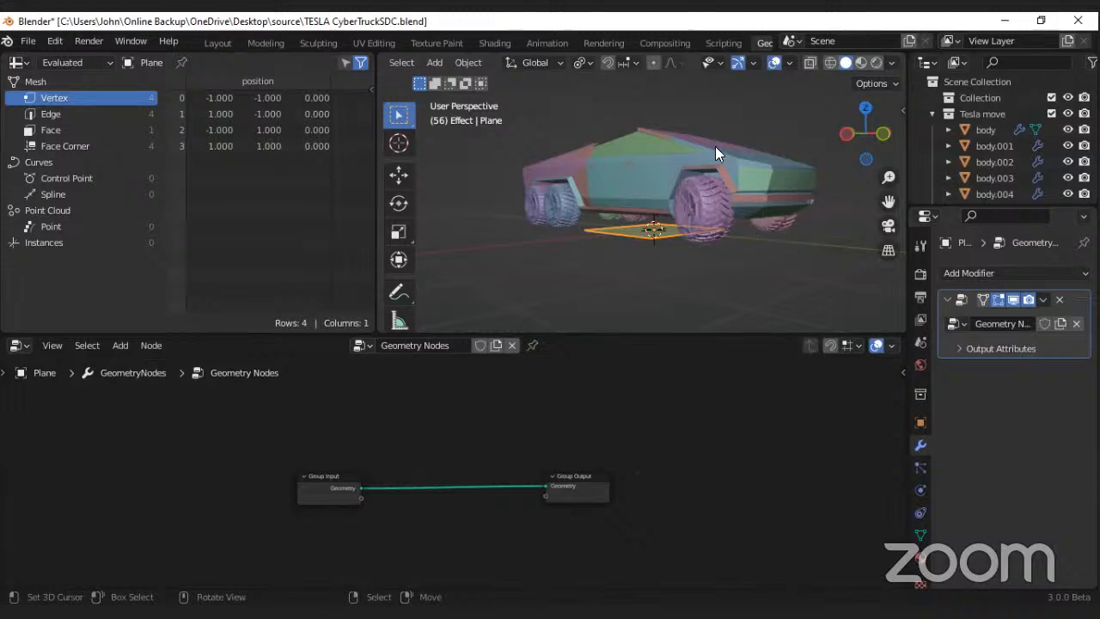
scroll(649, 44, "down", 2)
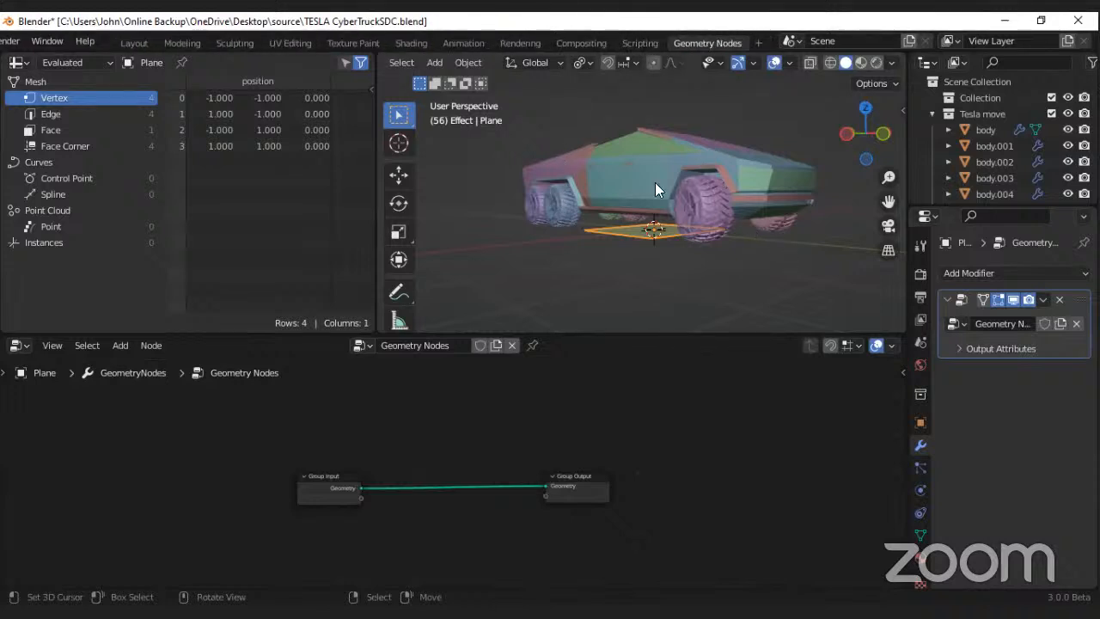
mouse_move(656, 182)
middle_mouse_down()
mouse_move(526, 196)
mouse_move(681, 196)
mouse_move(646, 195)
middle_mouse_up()
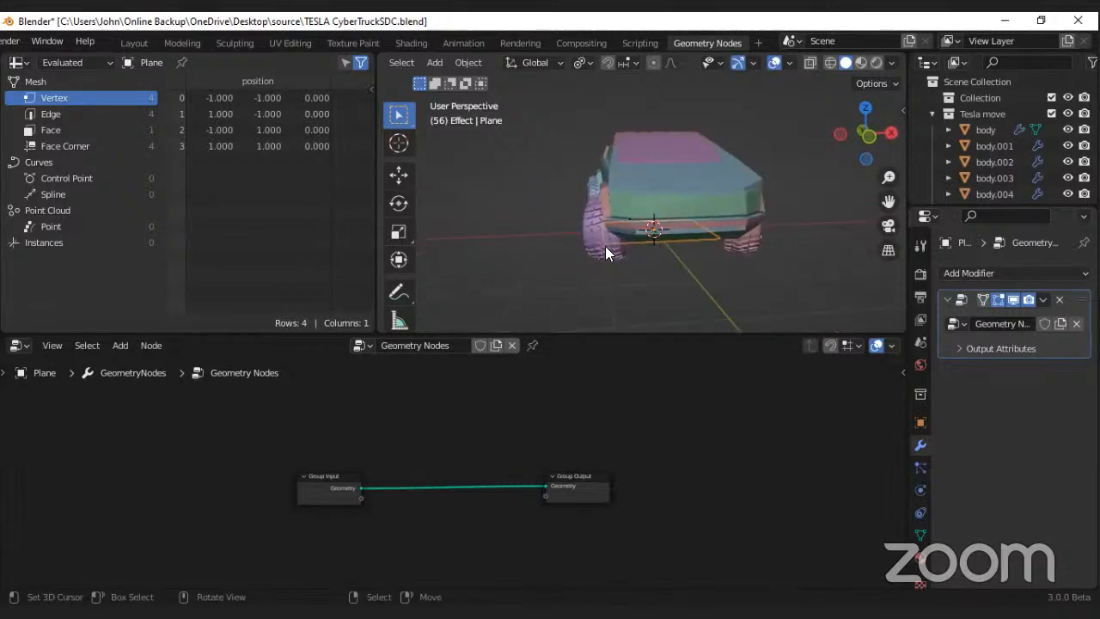
scroll(380, 509, "up", 3)
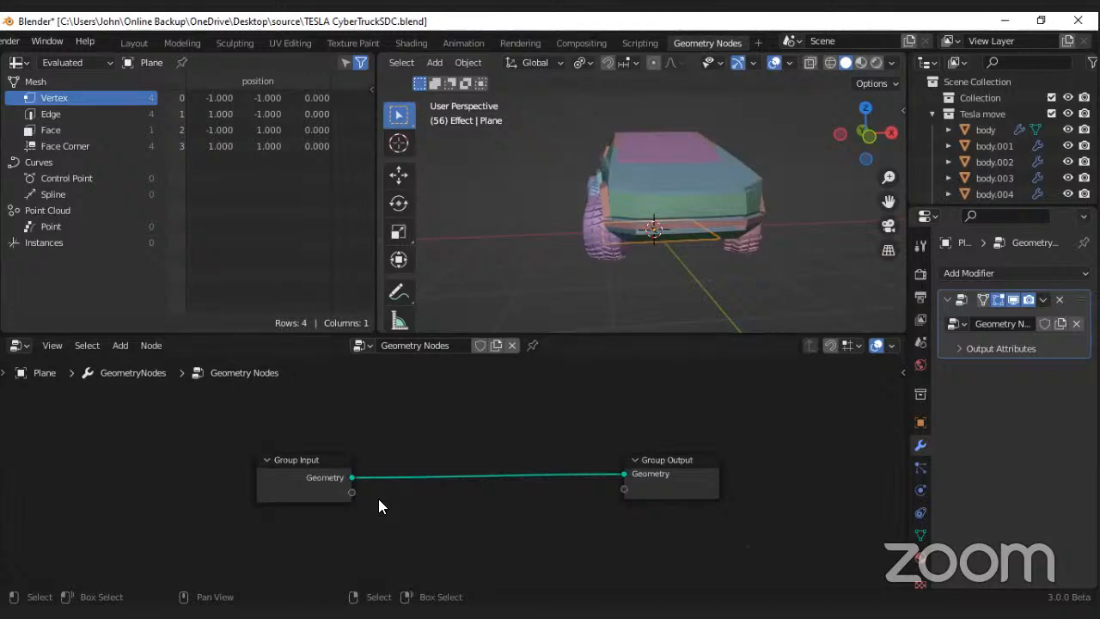
middle_click_drag(579, 263, 704, 208)
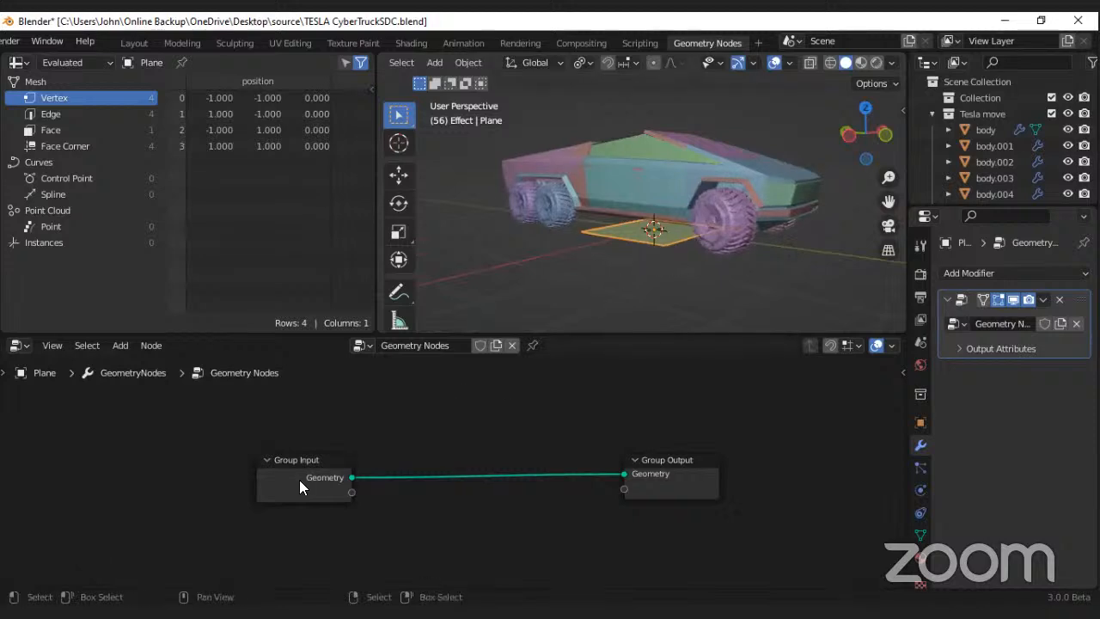
left_click_drag(299, 480, 22, 472)
middle_click_drag(258, 467, 357, 428)
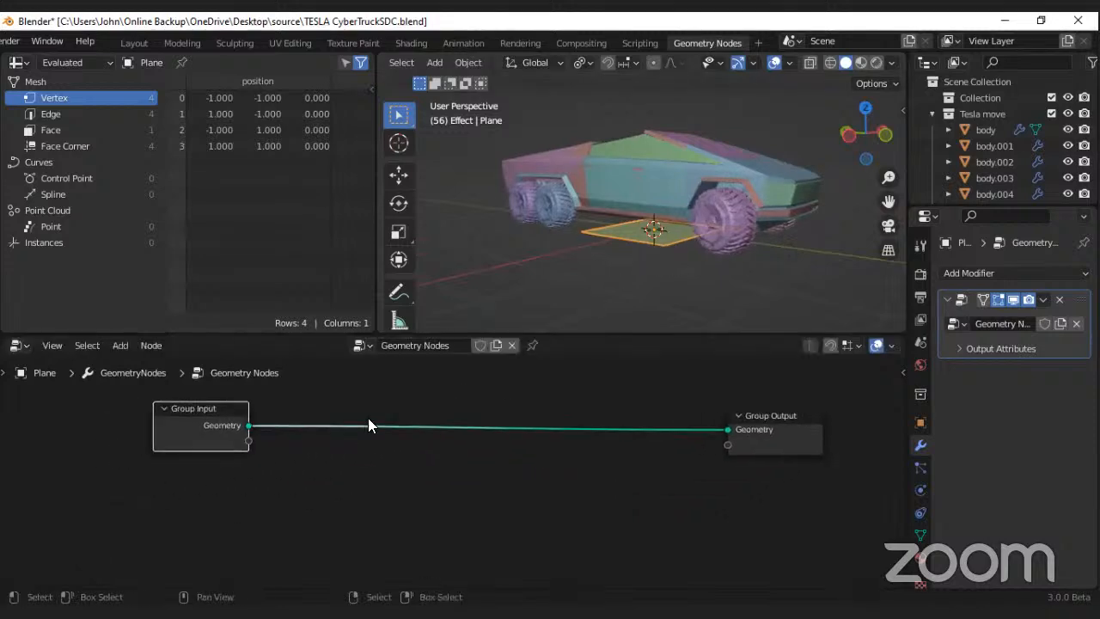
Step: Add a Collection Info node and connect its Geometry output to the Group Output
key("shift+a")
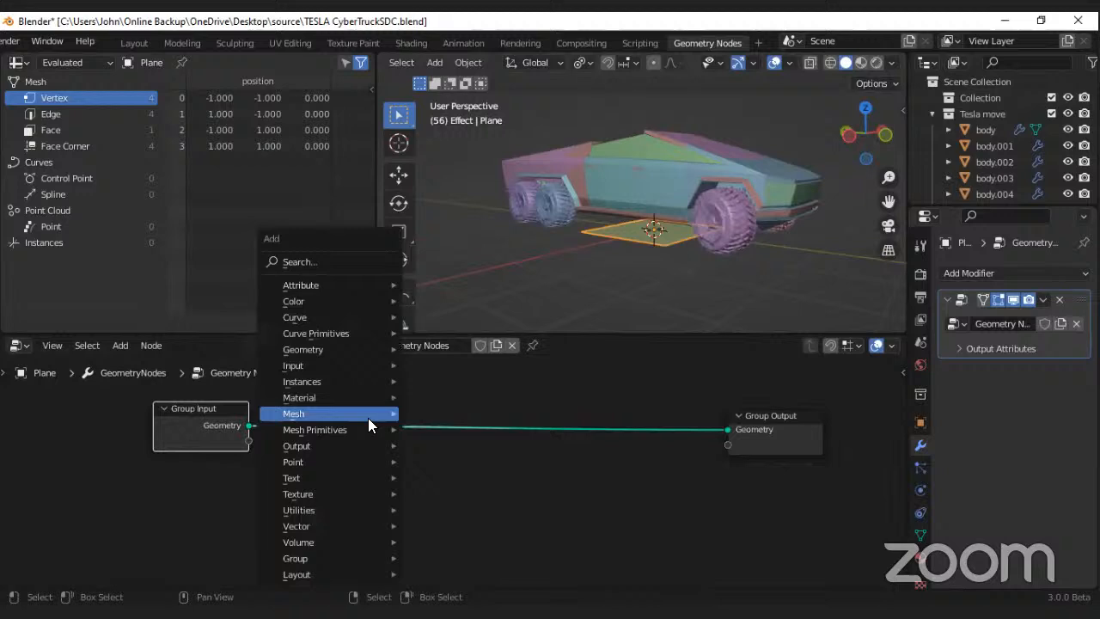
left_click(316, 263)
type("c")
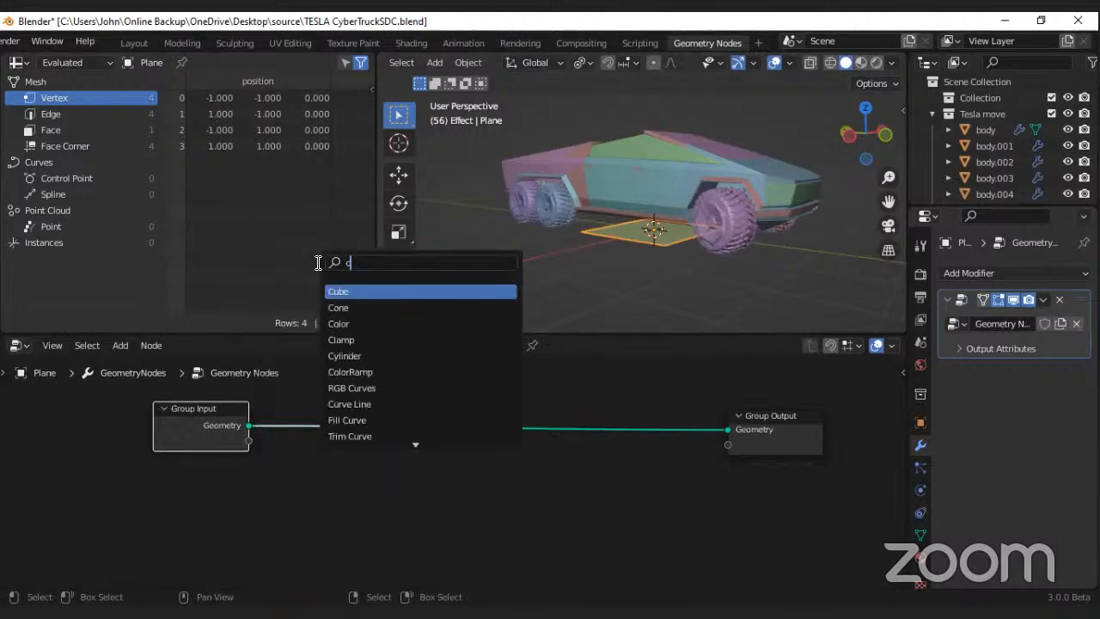
type("oll")
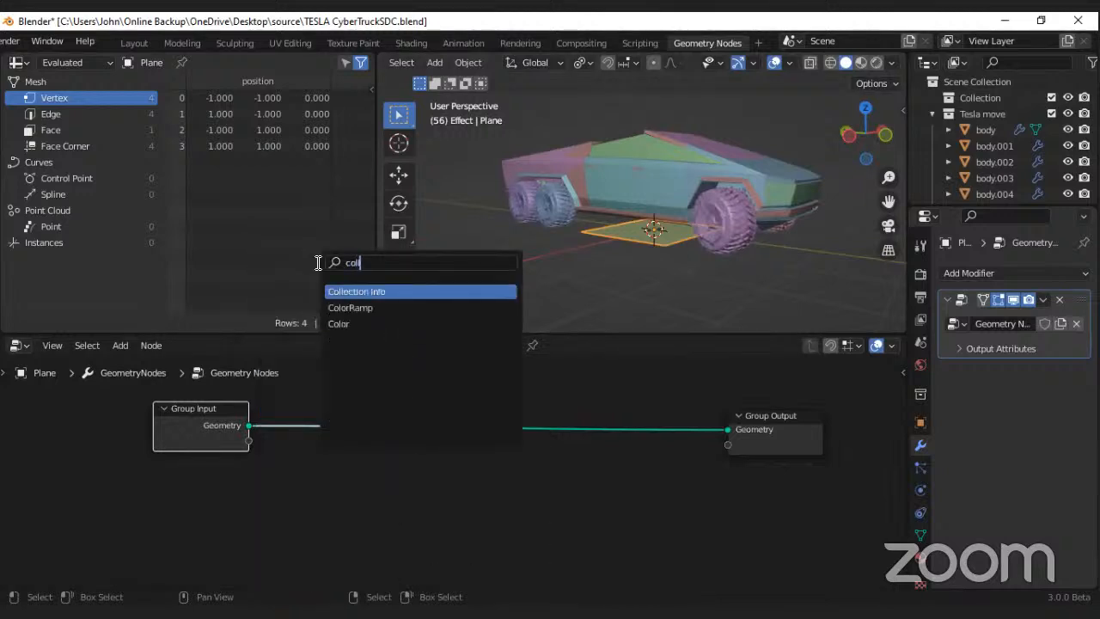
left_click(352, 291)
left_click(332, 395)
right_click_drag(274, 455, 274, 414, "ctrl")
Step: Delete the Group Input node and move the Collection Info node into its place
left_click(229, 410)
key("x")
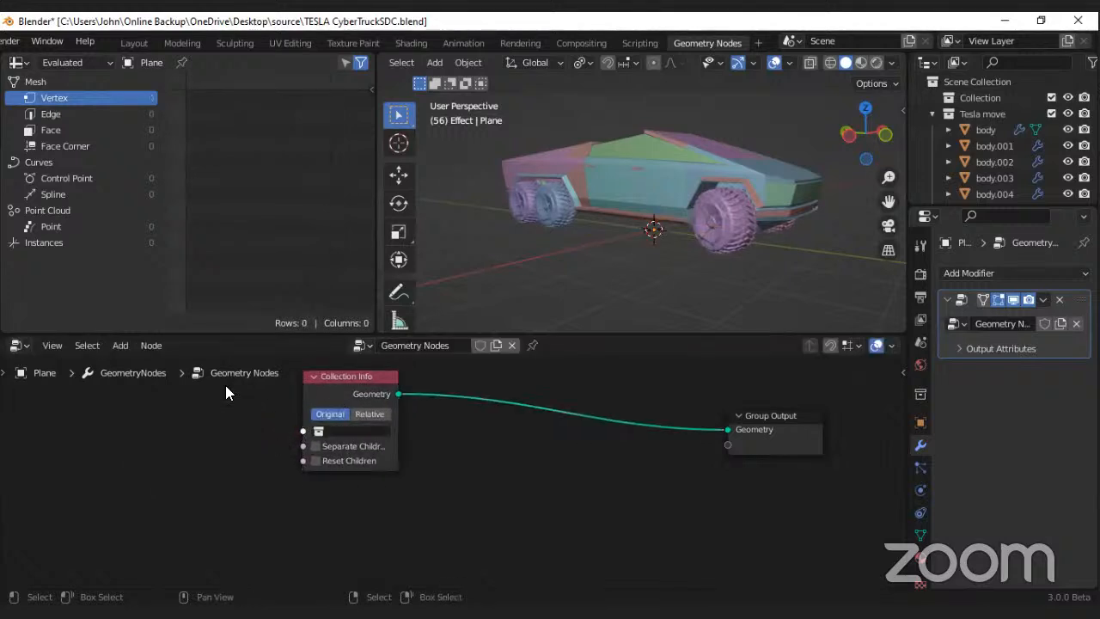
left_click_drag(307, 392, 219, 438)
scroll(237, 496, "up", 3)
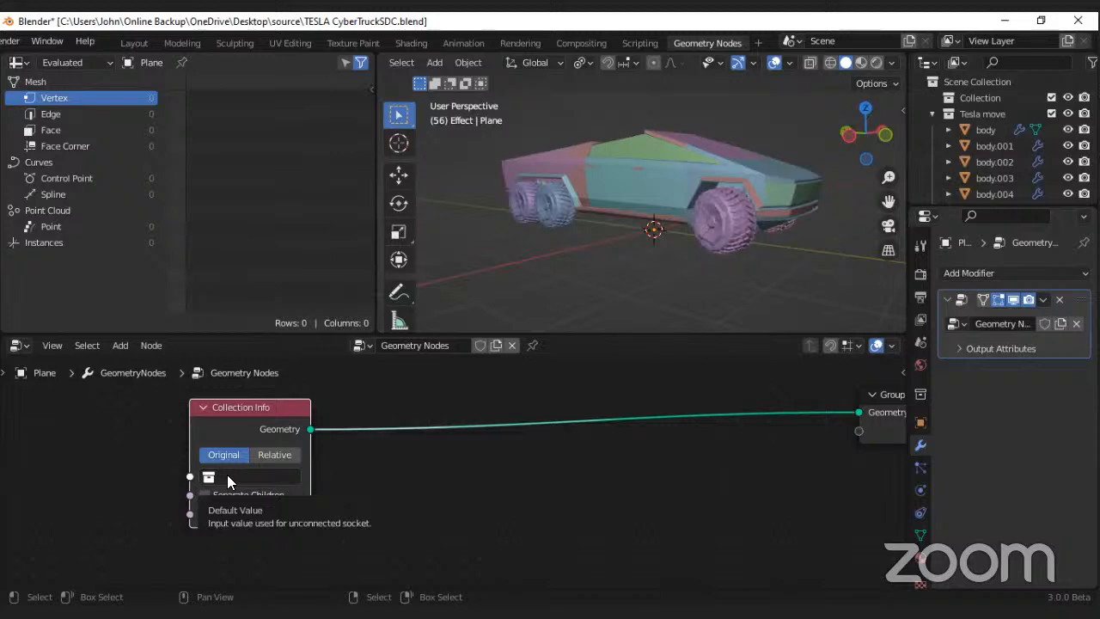
Step: Set the Collection Info node's collection to "Tesla move" and enable Separate Children
left_click(226, 476)
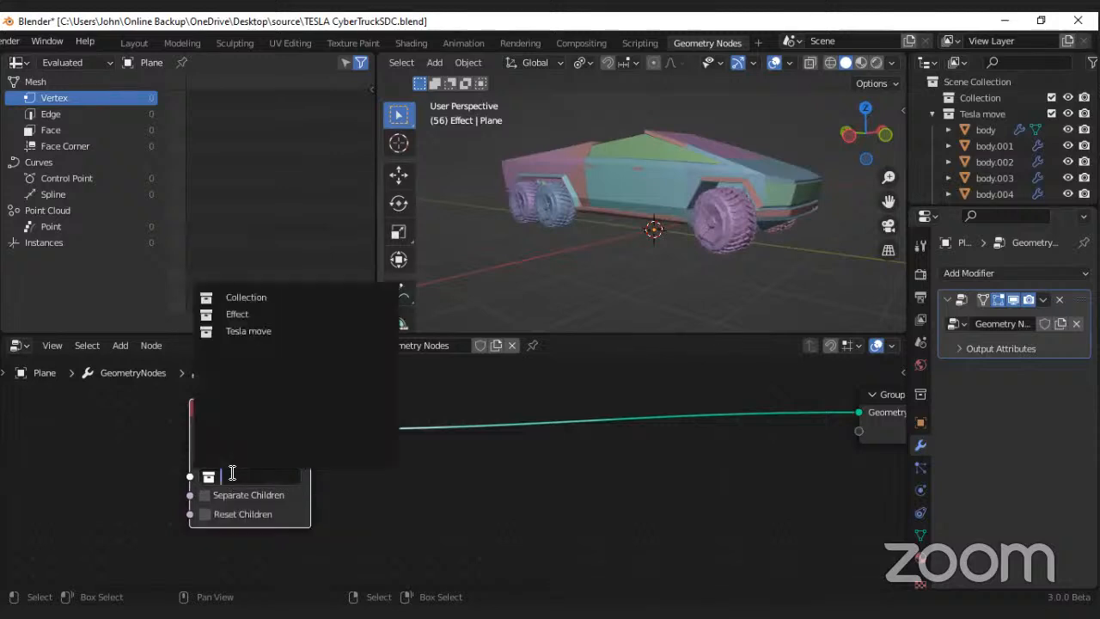
left_click(246, 327)
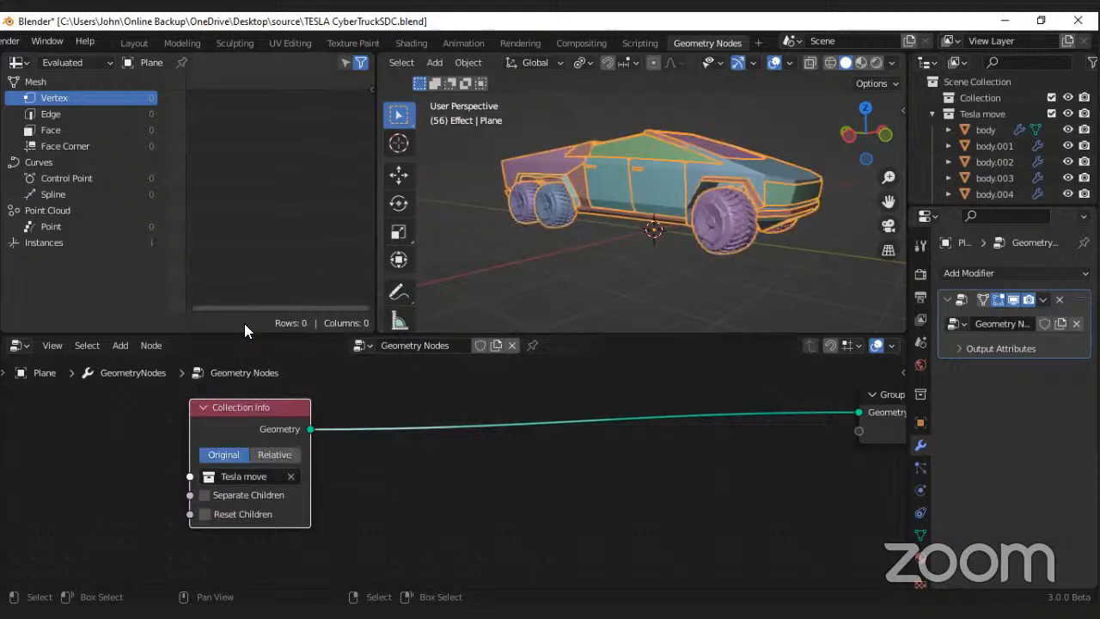
middle_click_drag(651, 176, 714, 182)
scroll(309, 509, "up", 2)
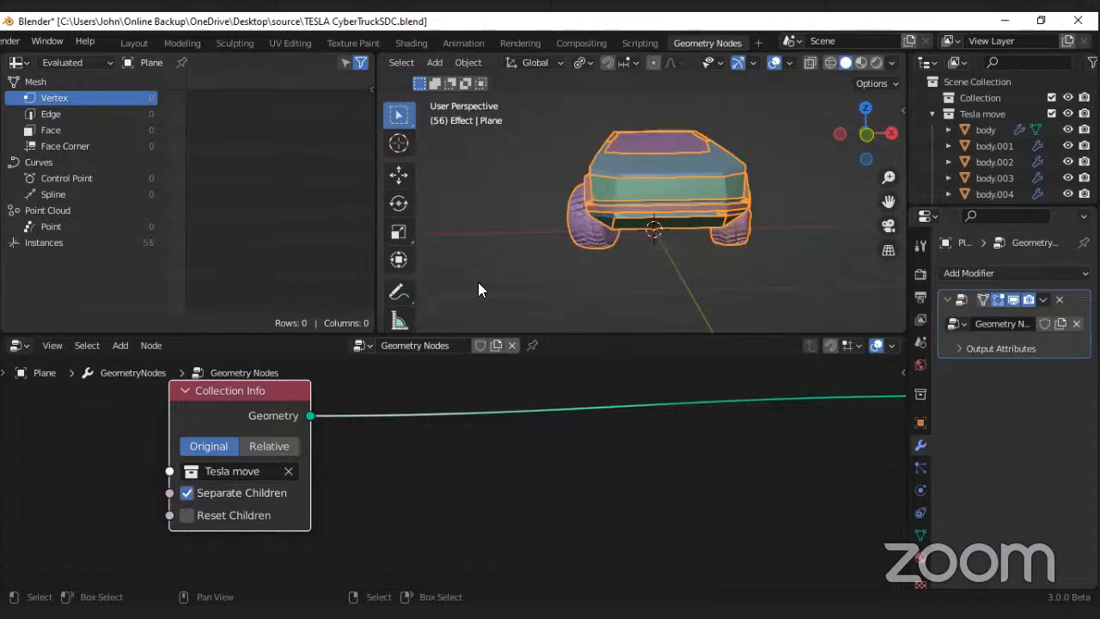
middle_click_drag(478, 282, 550, 293)
scroll(222, 531, "down", 2)
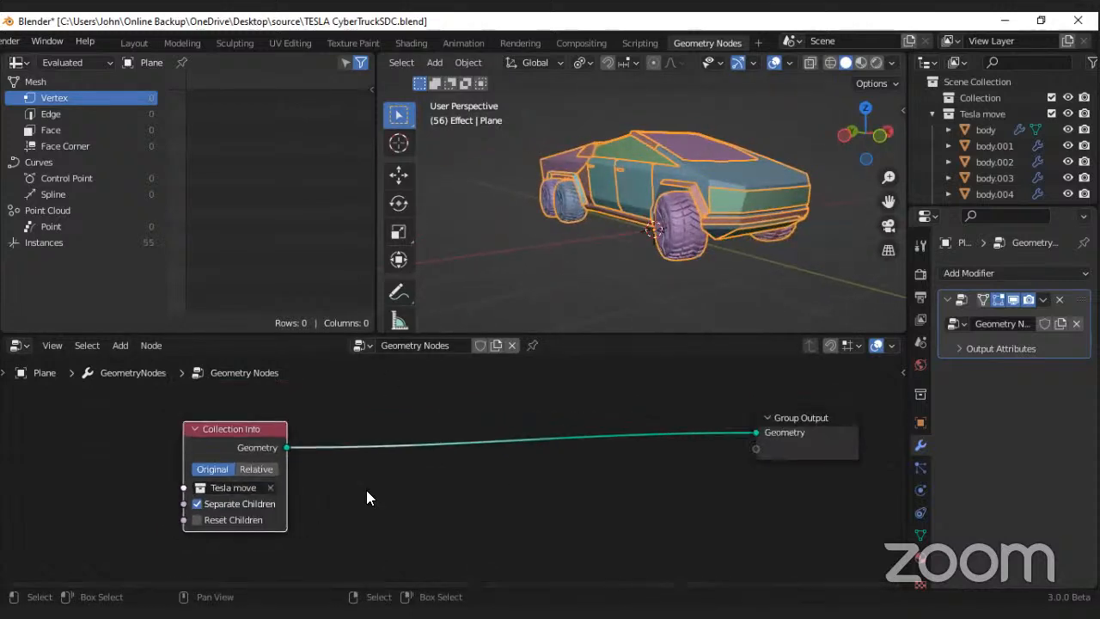
Step: Insert a Set Position node between the Collection Info and Group Output nodes
scroll(294, 485, "down", 1)
middle_click_drag(294, 485, 325, 478)
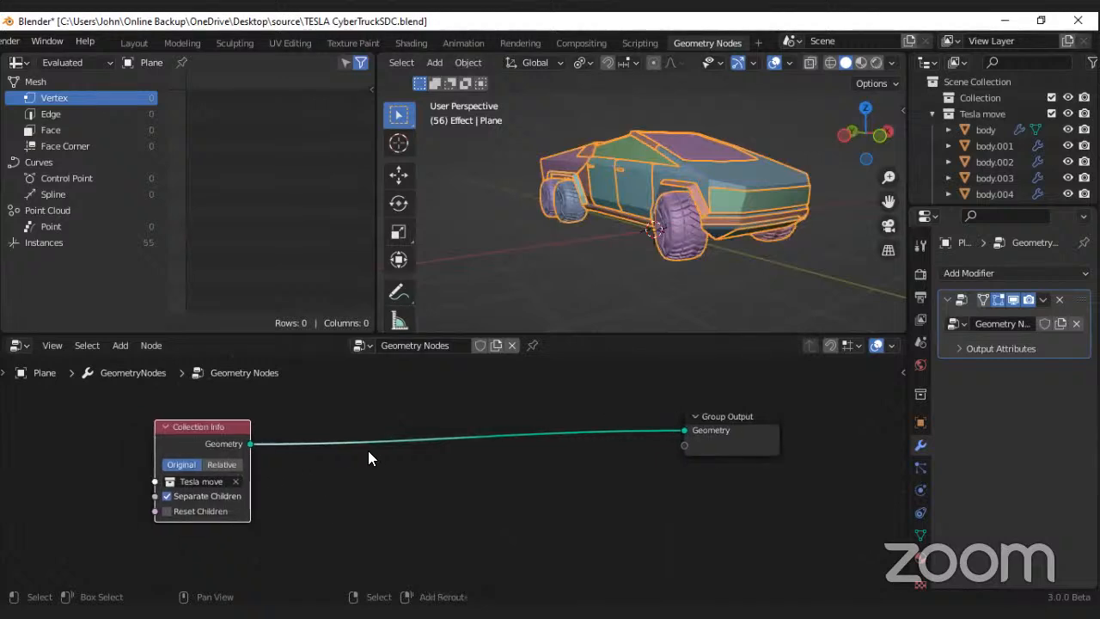
key("shift+a")
left_click(318, 273)
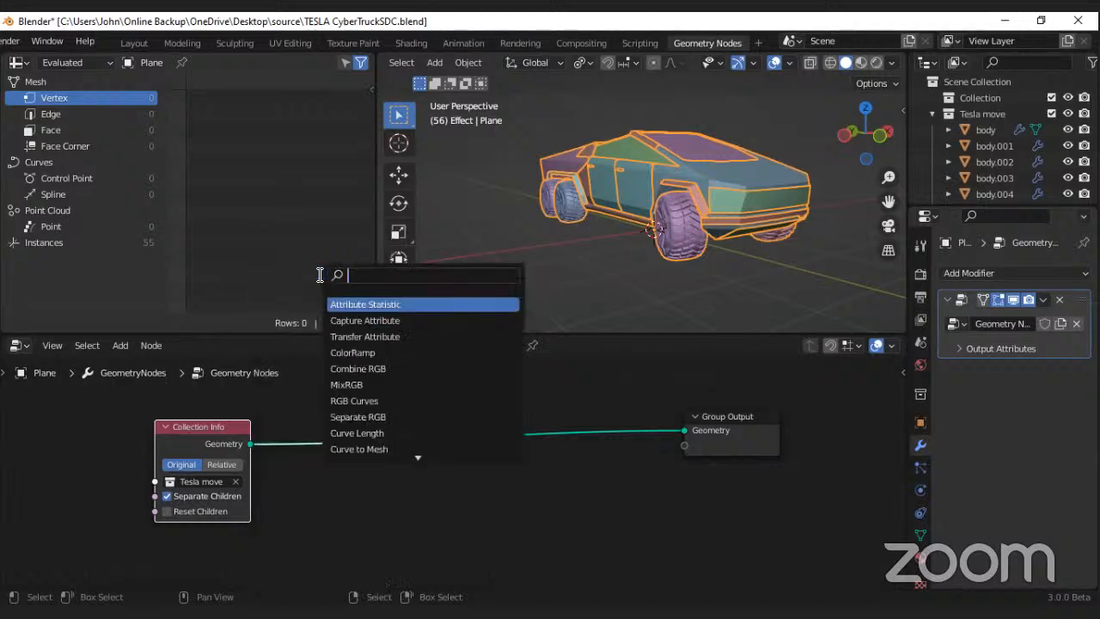
type("s")
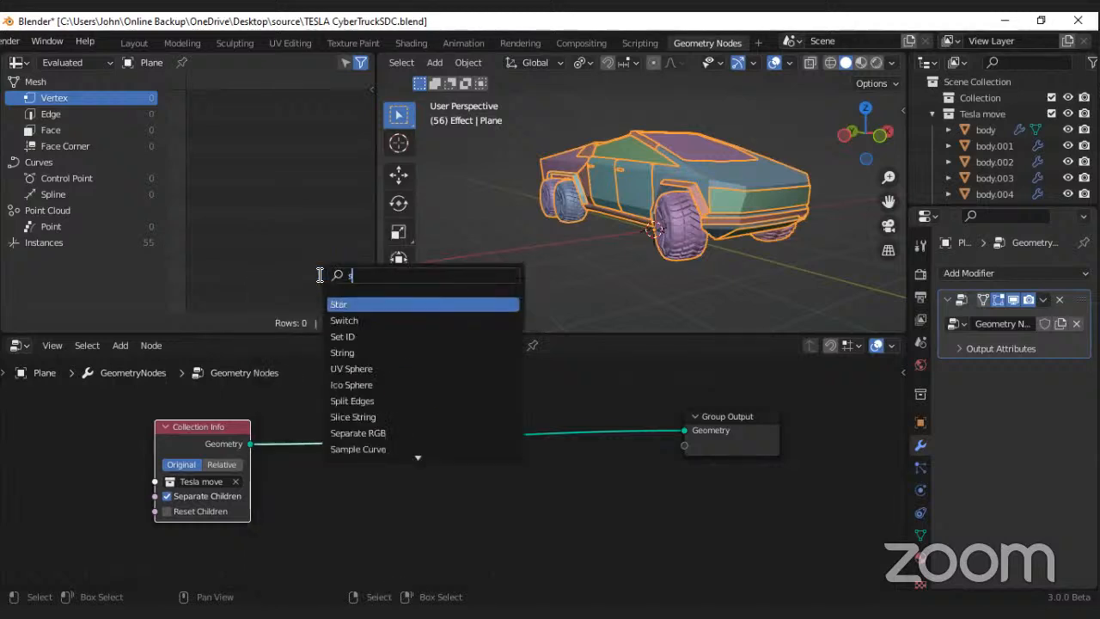
type("el")
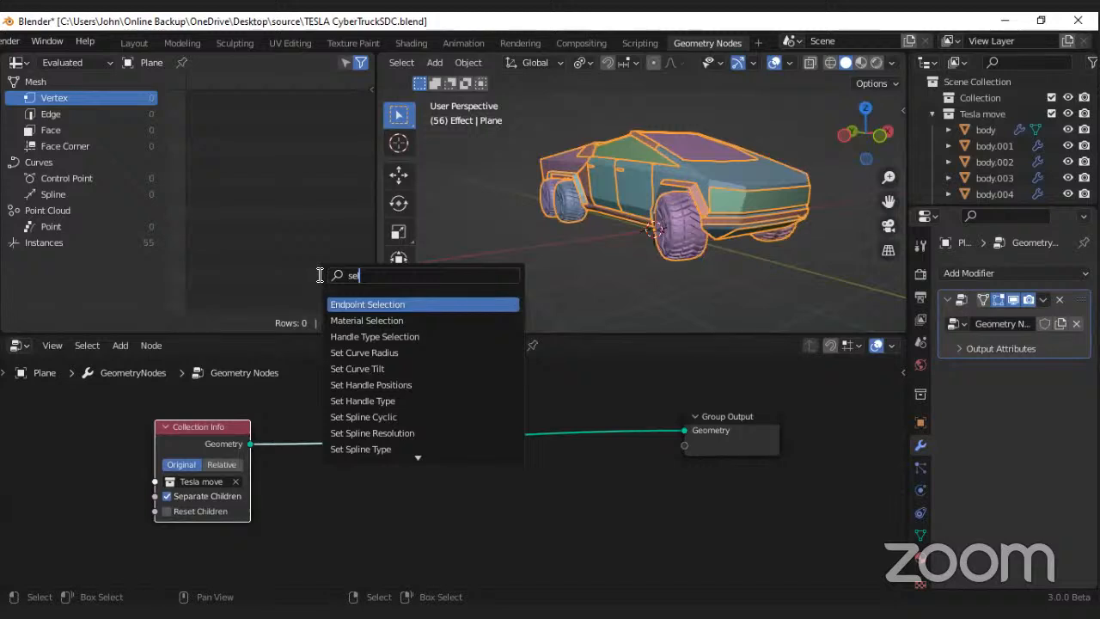
type("e")
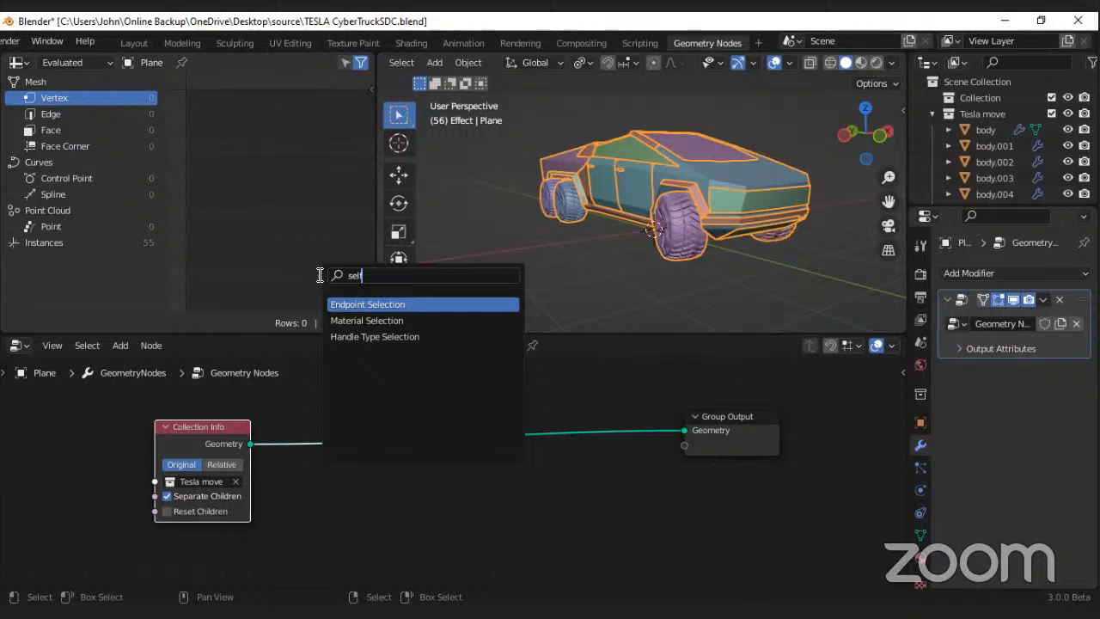
key("BackSpace")
key("BackSpace")
type("t")
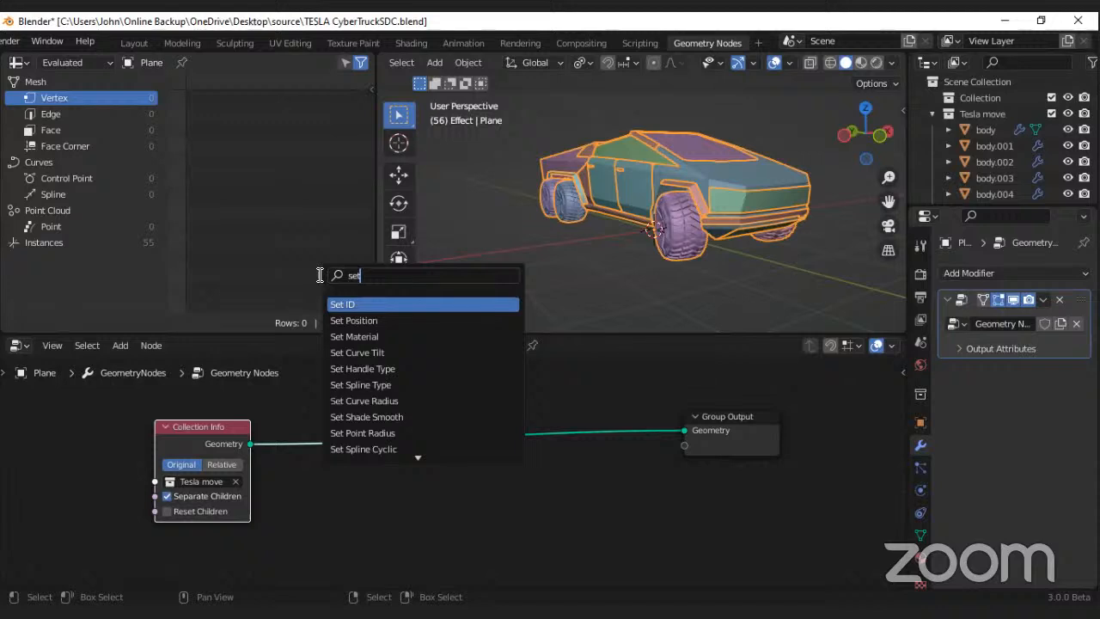
left_click(376, 320)
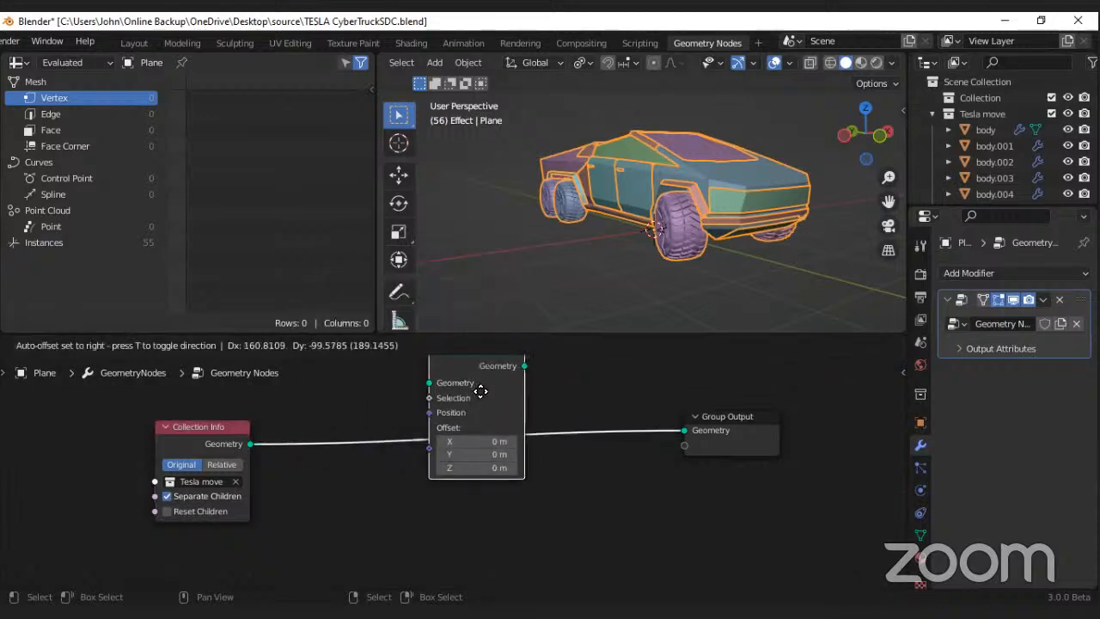
left_click(491, 436)
Step: Try an X offset on the Set Position node and undo it
scroll(386, 473, "up", 2)
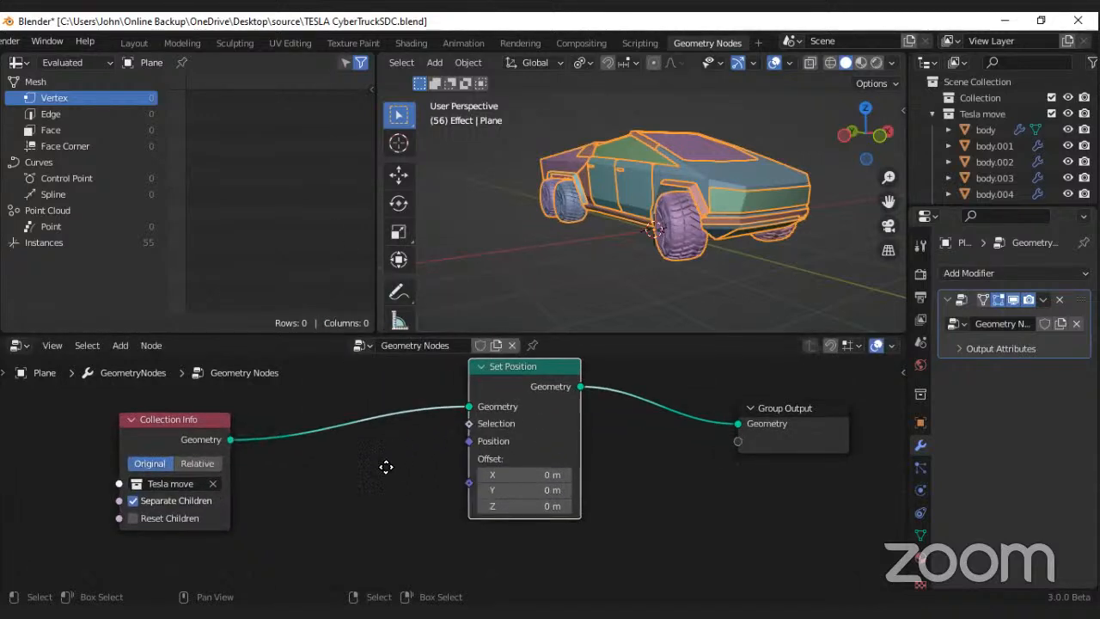
mouse_move(528, 473)
left_mouse_down()
mouse_move(559, 473)
mouse_move(510, 473)
mouse_move(563, 473)
mouse_move(447, 472)
mouse_move(527, 473)
left_mouse_up()
key("ctrl+z")
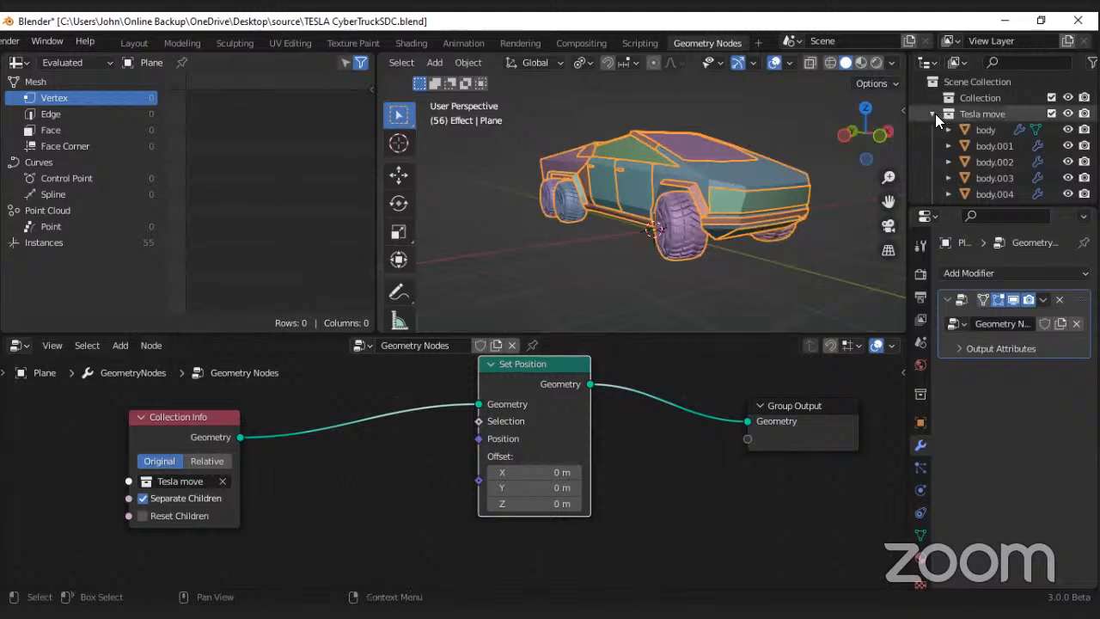
Step: Collapse the "Tesla move" collection in the outliner and hide it in the viewport
left_click(932, 114)
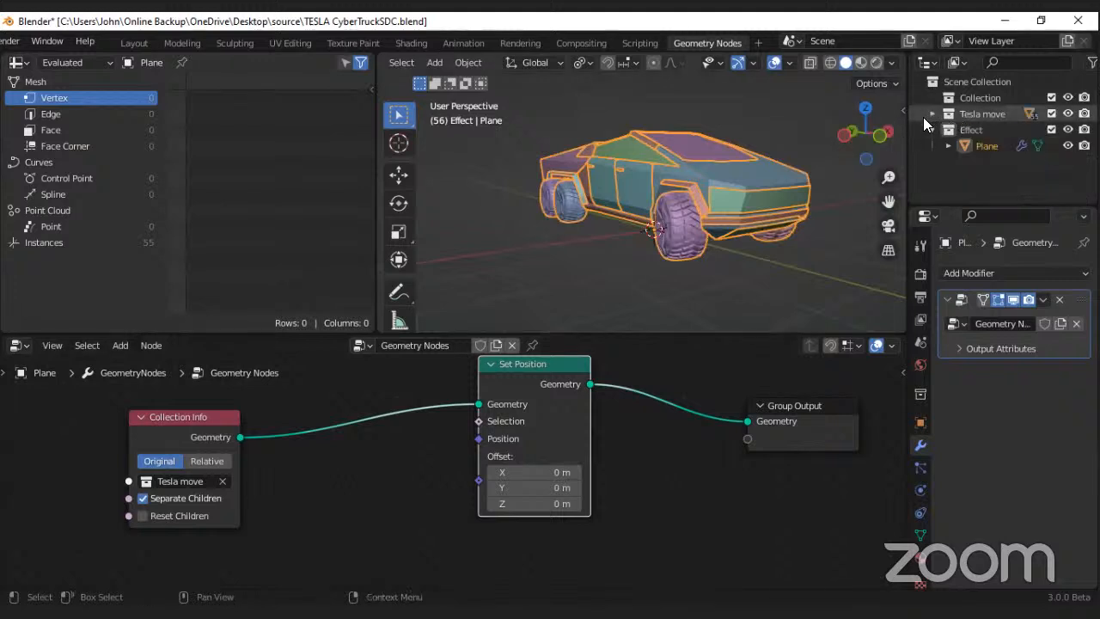
left_click(1069, 114)
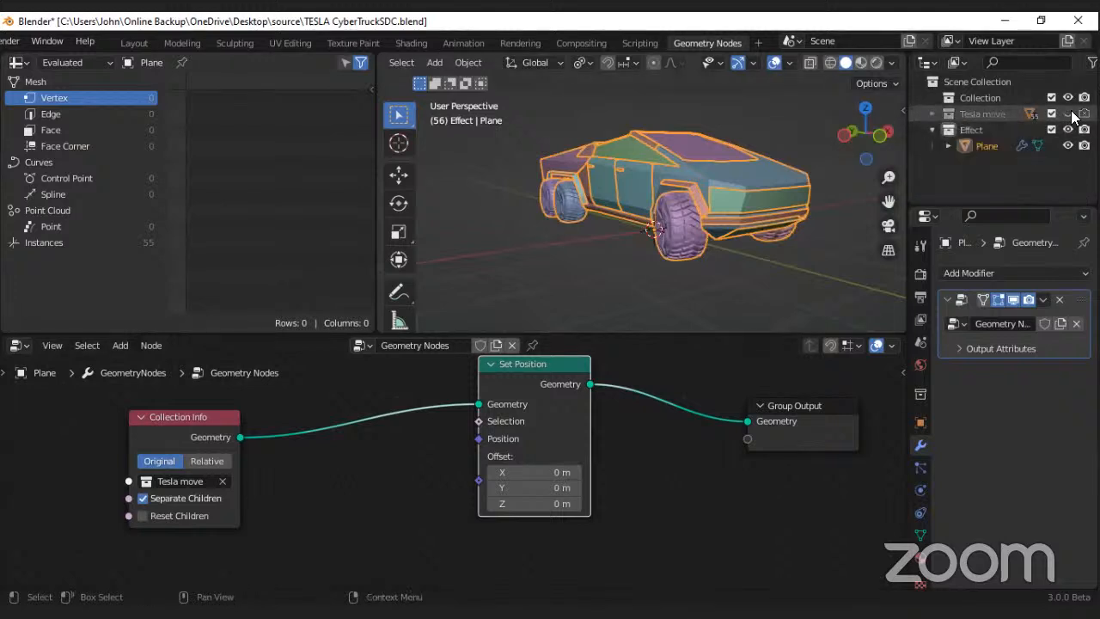
Step: Set the Set Position node's X offset to -0.5 m, undoing a further change to it
mouse_move(563, 472)
left_mouse_down()
mouse_move(782, 472)
mouse_move(465, 471)
mouse_move(554, 472)
mouse_move(544, 472)
left_mouse_up()
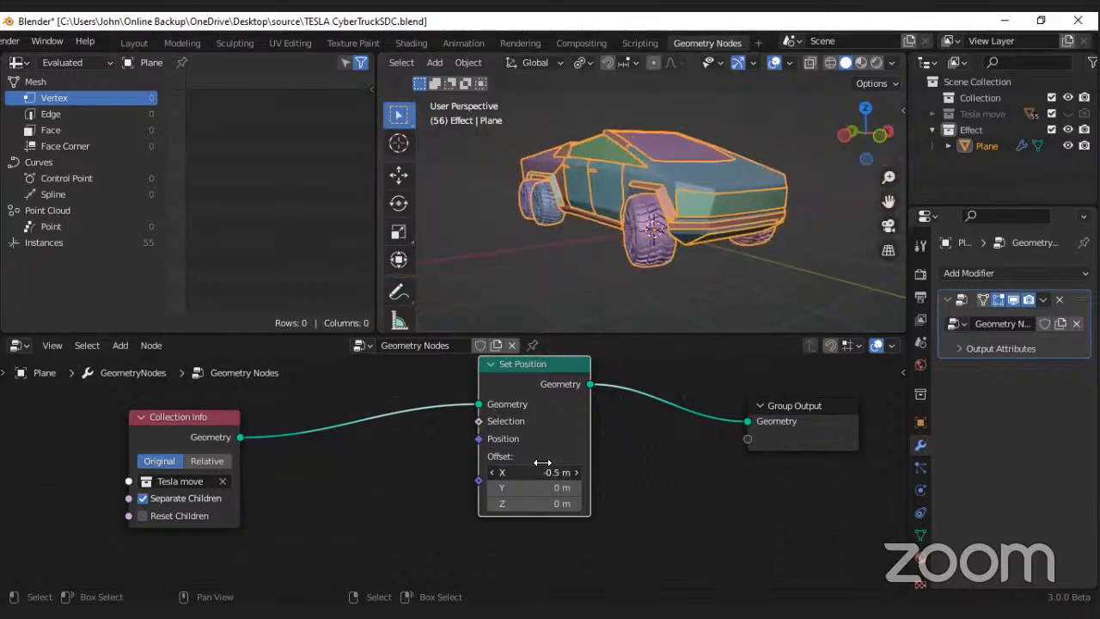
middle_click_drag(587, 247, 616, 245)
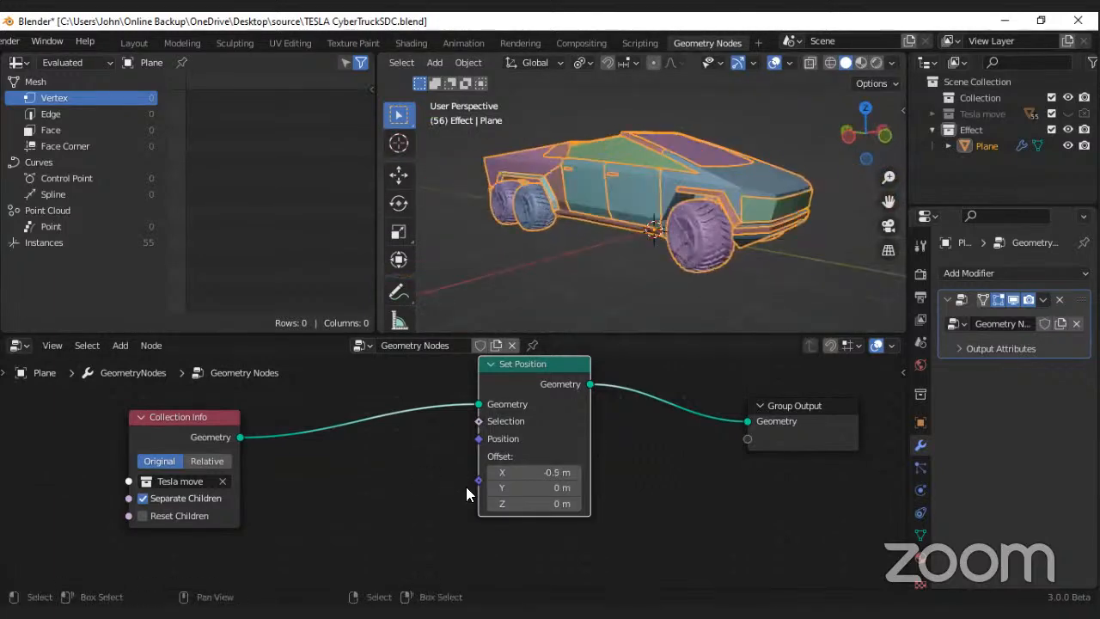
mouse_move(533, 471)
left_mouse_down()
mouse_move(770, 471)
mouse_move(455, 472)
mouse_move(518, 477)
left_mouse_up()
key("ctrl+z")
Step: Move the Collection Info node farther away from the Set Position node to make room in the node tree
scroll(407, 475, "down", 2)
middle_click_drag(409, 452, 448, 399)
left_click_drag(231, 379, 115, 437)
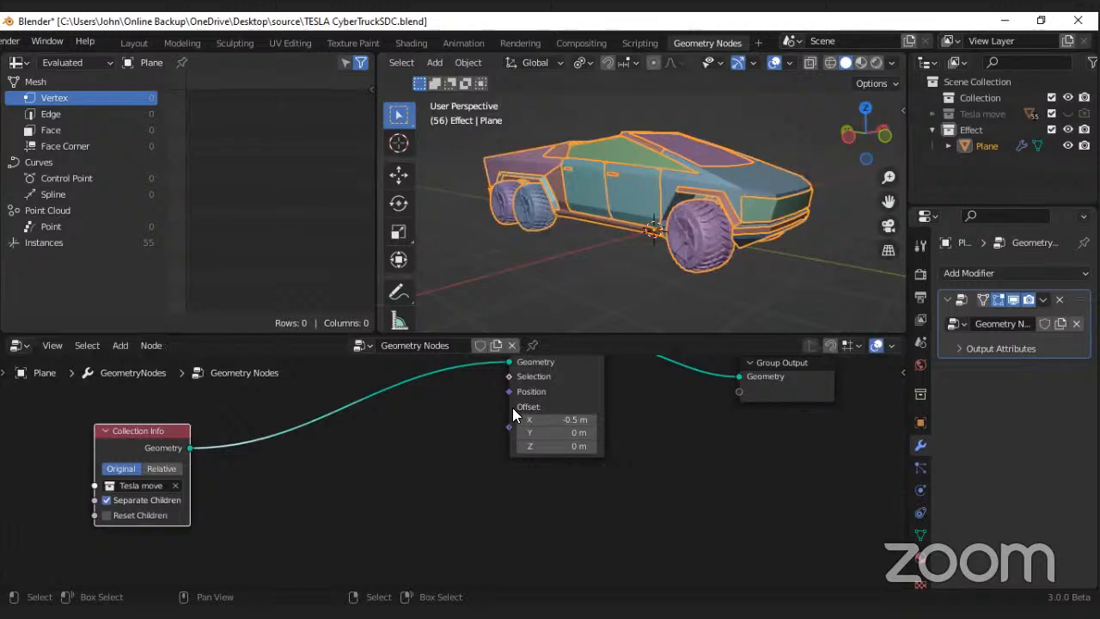
middle_click_drag(512, 434, 596, 419)
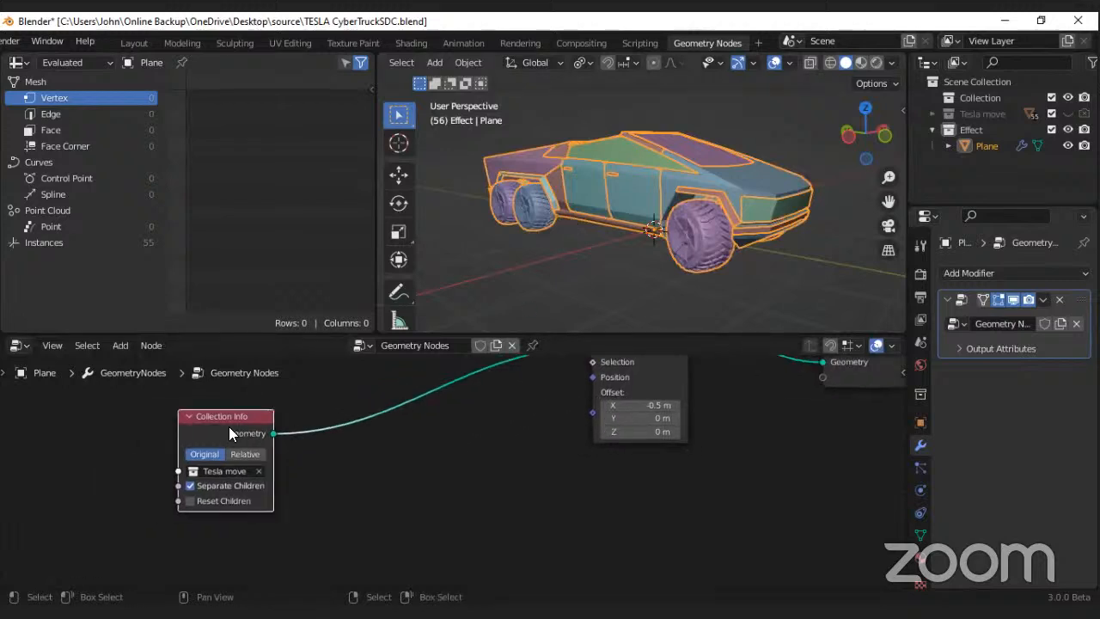
left_click_drag(231, 426, 140, 405)
middle_click_drag(493, 418, 488, 452)
left_click_drag(107, 432, 220, 384)
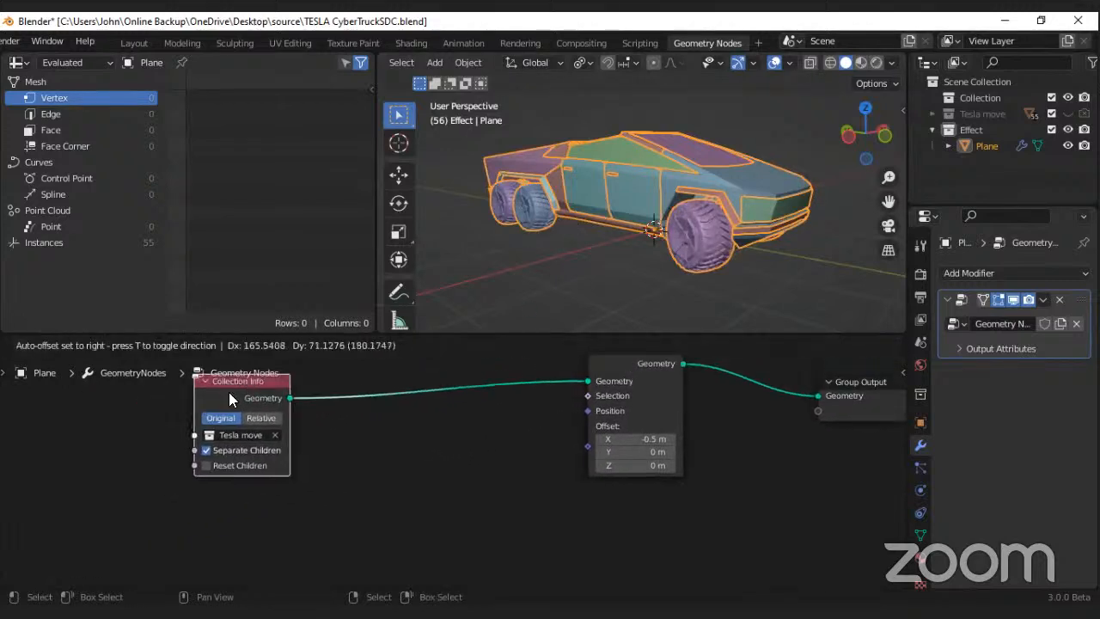
middle_click_drag(402, 419, 408, 409)
key("shift+a")
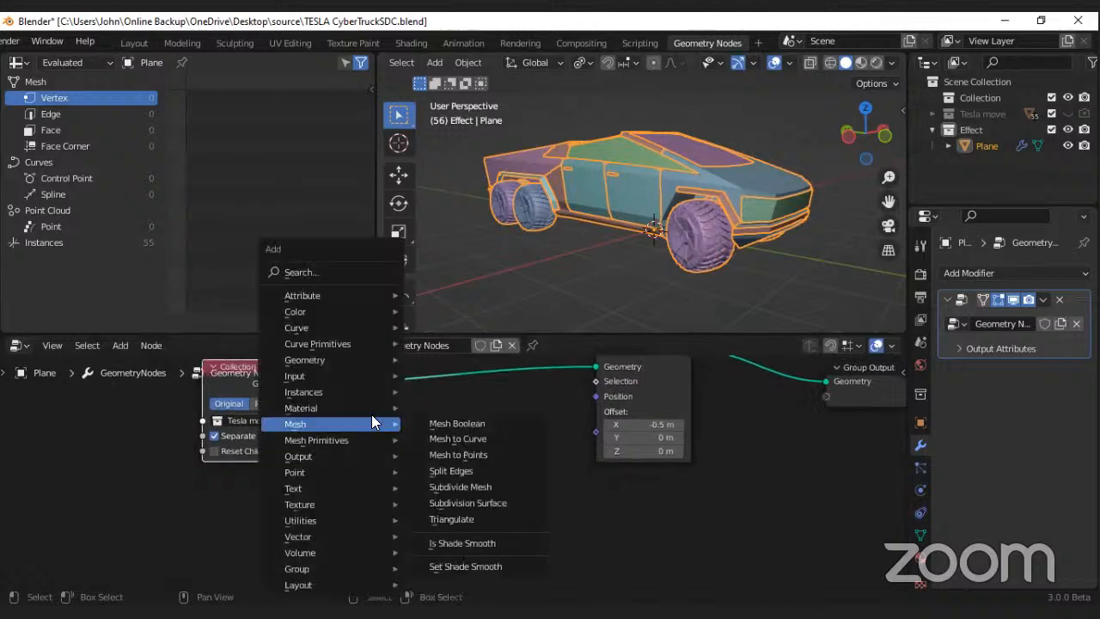
left_click(311, 271)
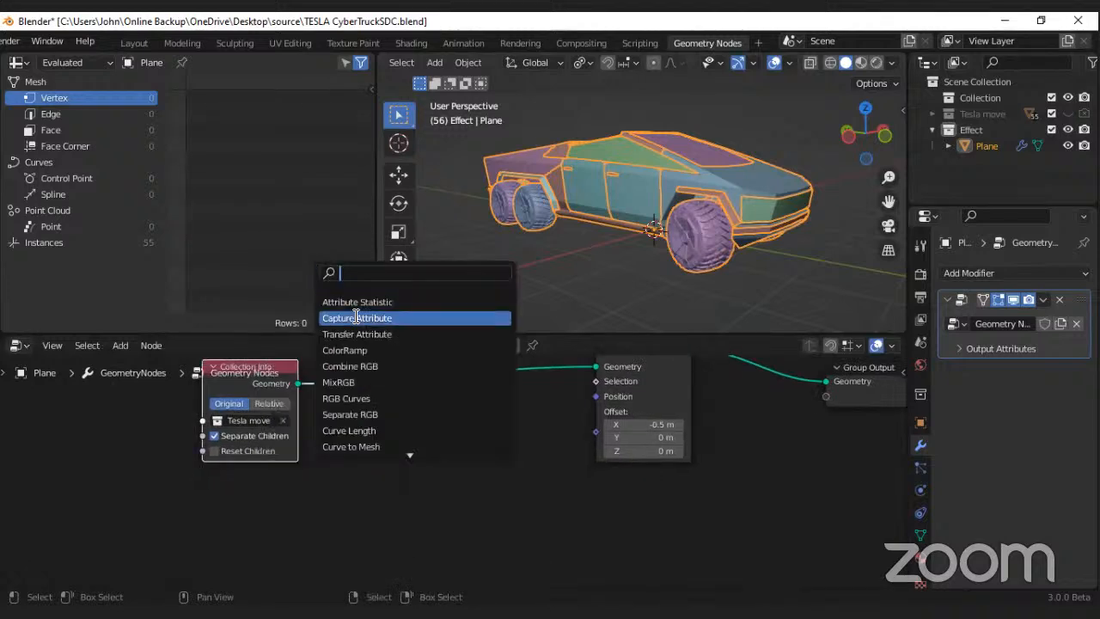
left_click(259, 518)
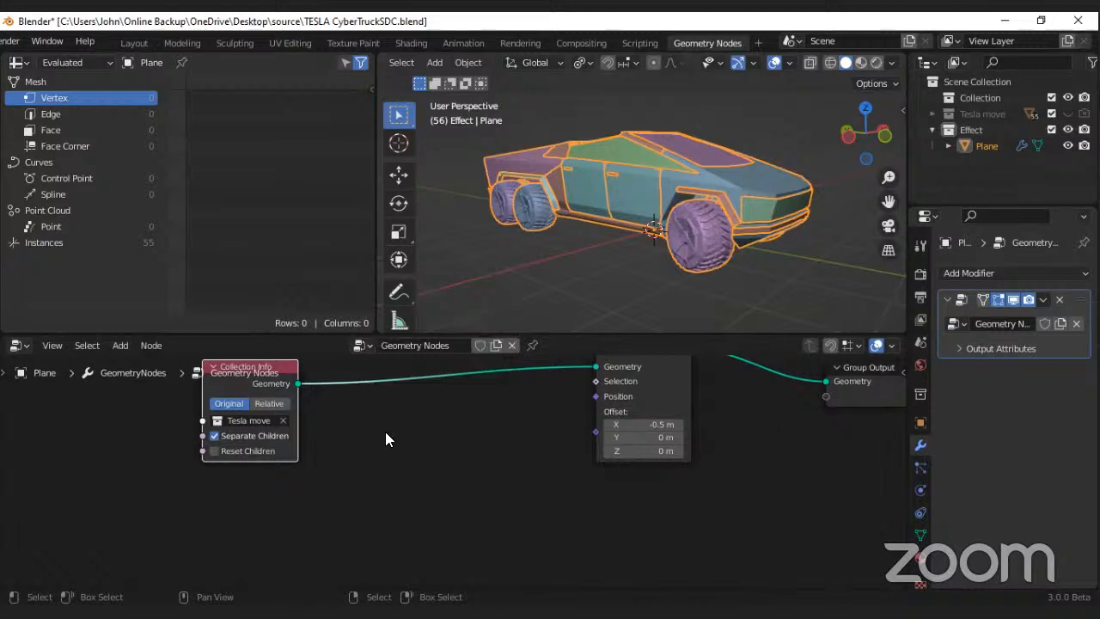
Step: Add a Random Value node below the Collection Info node and connect its Value output to the Set Position node's Offset
key("shift+a")
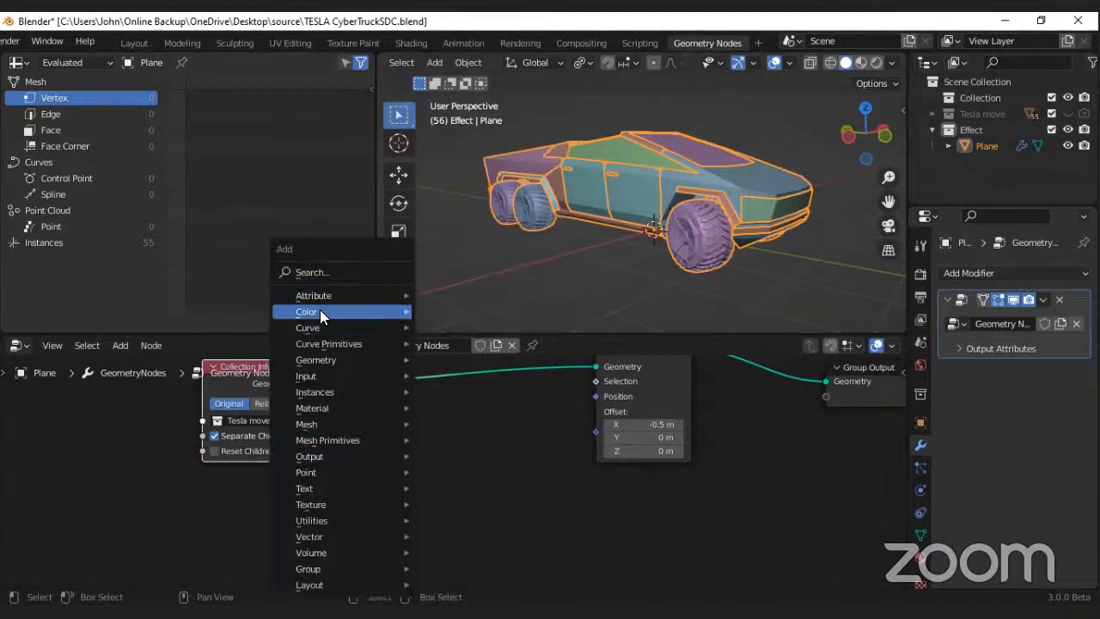
mouse_move(329, 420)
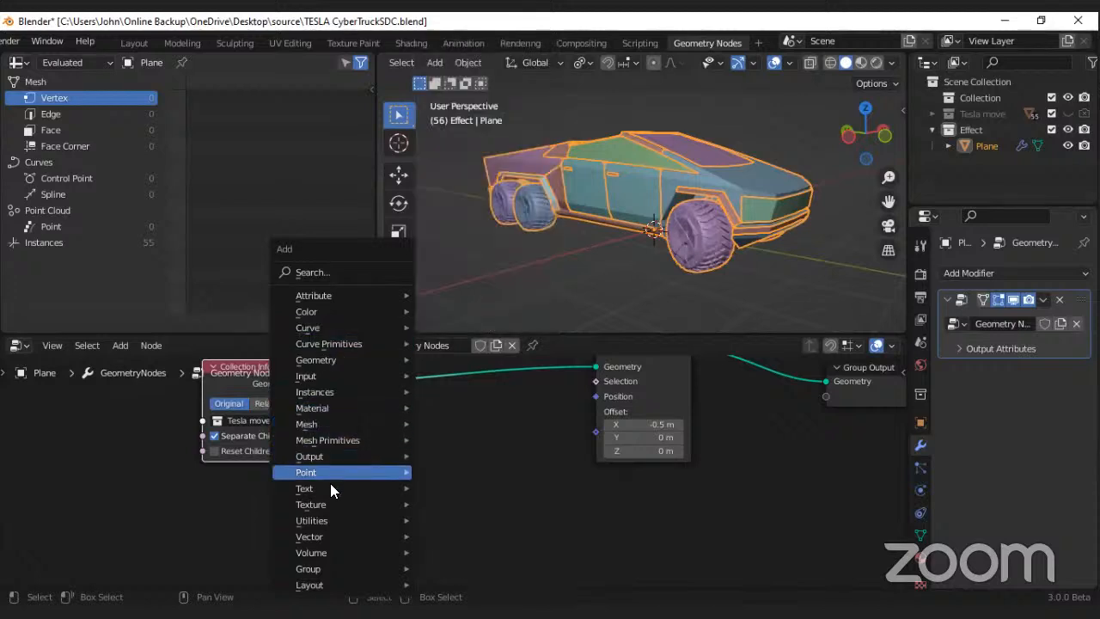
mouse_move(328, 525)
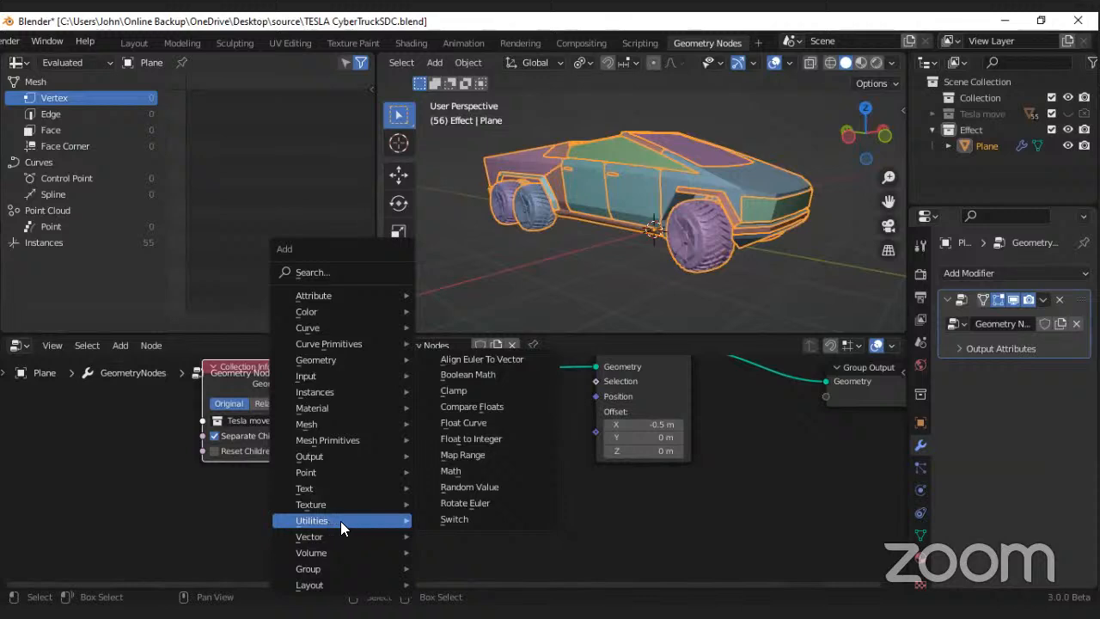
left_click(467, 487)
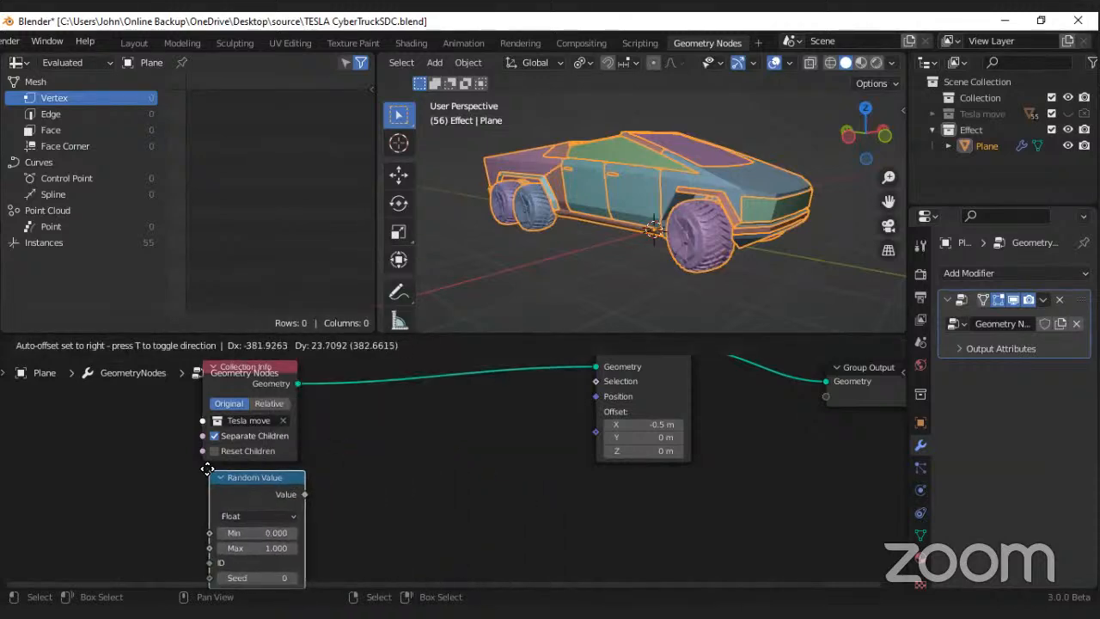
left_click(155, 465)
middle_click_drag(352, 490, 330, 468)
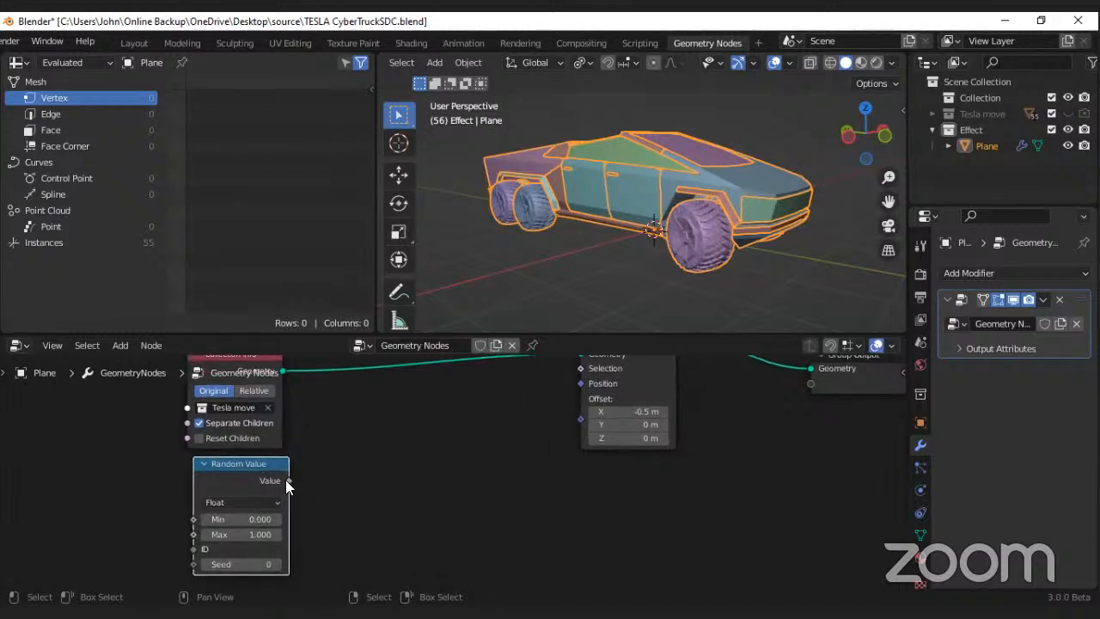
left_click_drag(289, 480, 580, 419)
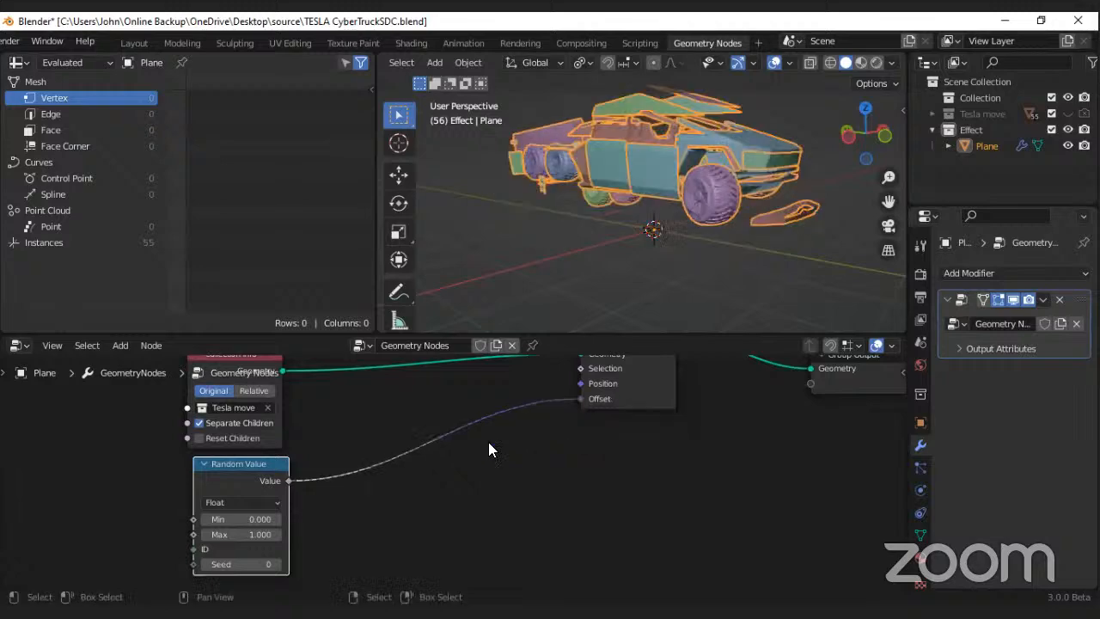
Step: Try a different Max value on the Random Value node and undo it
middle_click_drag(386, 489, 376, 467)
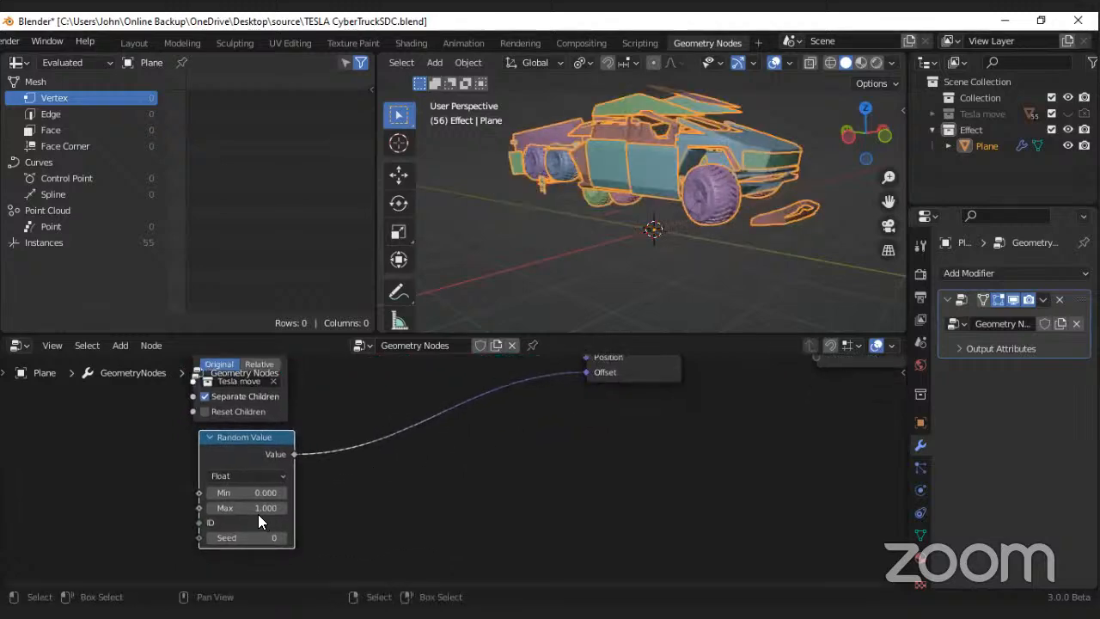
left_click_drag(259, 508, 158, 508)
key("ctrl+z")
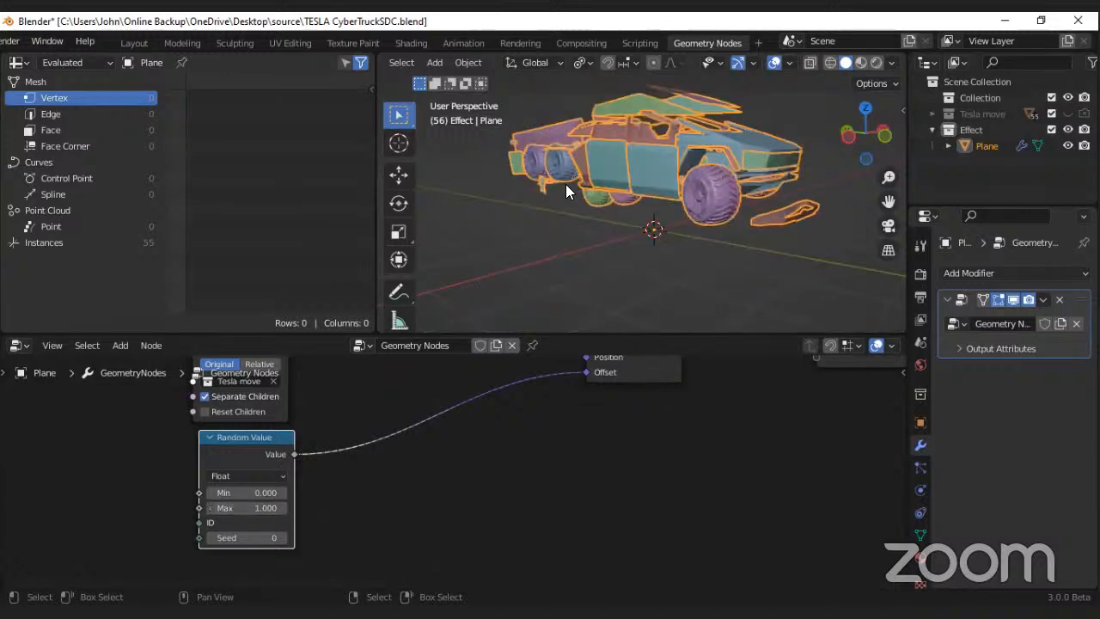
Step: Join the spreadsheet area into the 3D viewport so the viewport spans the full width
right_click(375, 165)
left_click(302, 206)
left_click(299, 206)
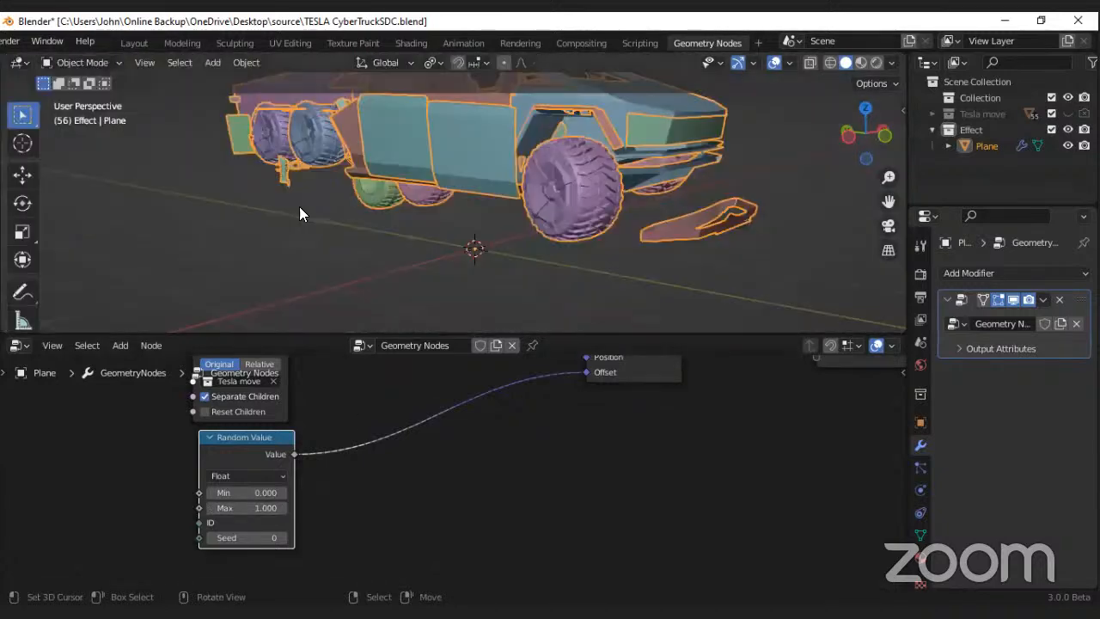
scroll(397, 153, "down", 3)
scroll(417, 249, "down", 1)
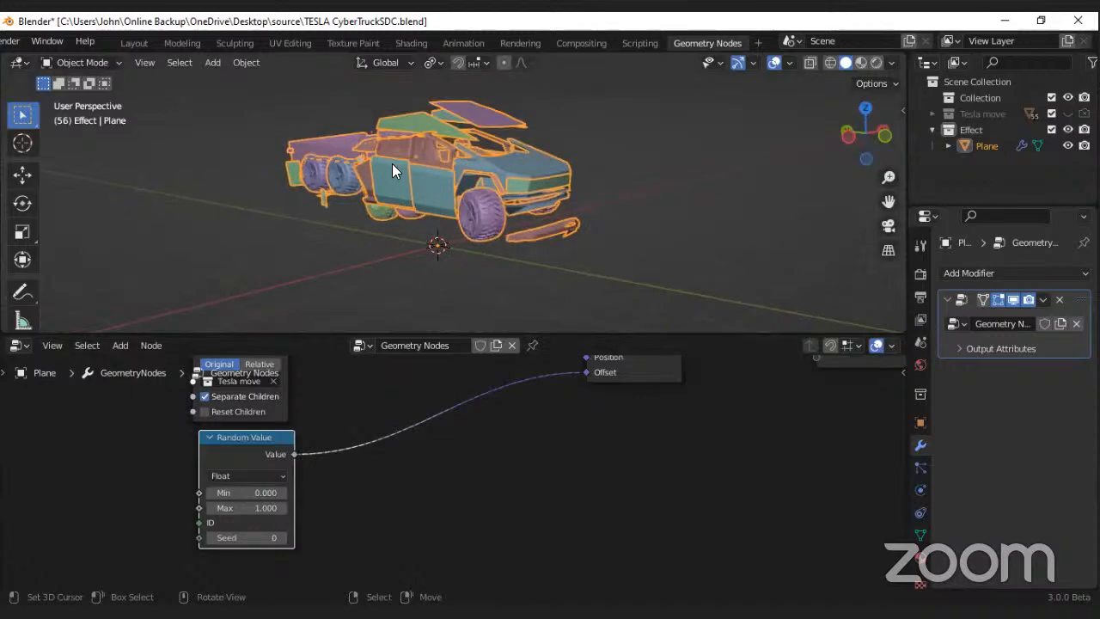
Step: Try different Max and Min values on the Random Value node while viewing the separated parts, and undo the changes
scroll(392, 164, "up", 2)
mouse_move(241, 507)
left_mouse_down()
mouse_move(146, 507)
mouse_move(344, 509)
mouse_move(229, 510)
mouse_move(296, 509)
mouse_move(243, 508)
left_mouse_up()
scroll(338, 209, "down", 6)
scroll(356, 207, "up", 4)
middle_click_drag(358, 211, 382, 201)
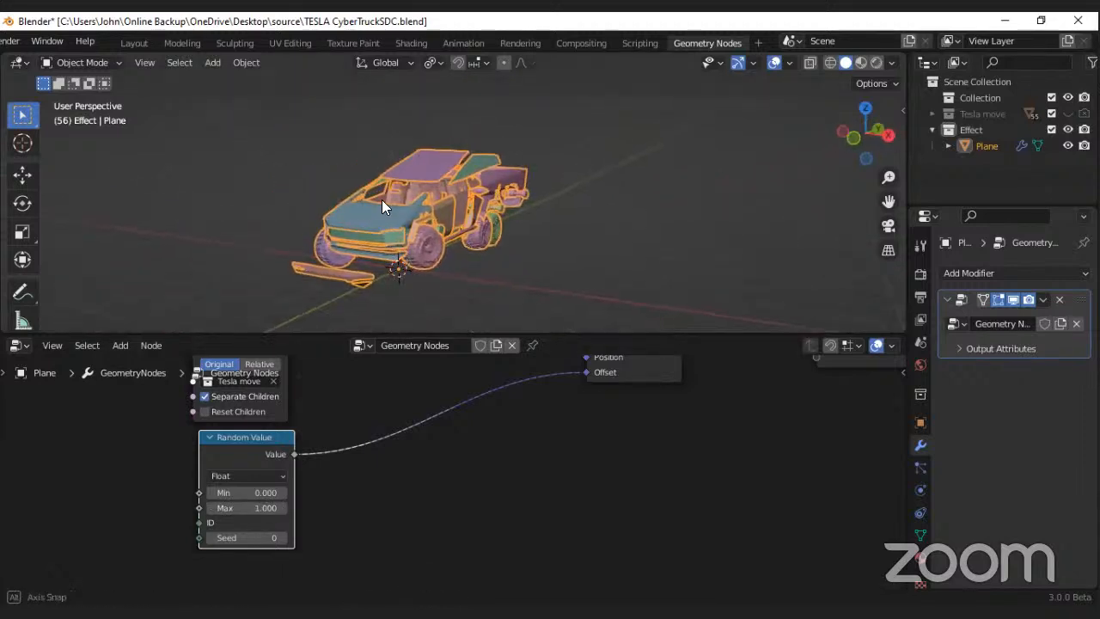
scroll(249, 493, "up", 1)
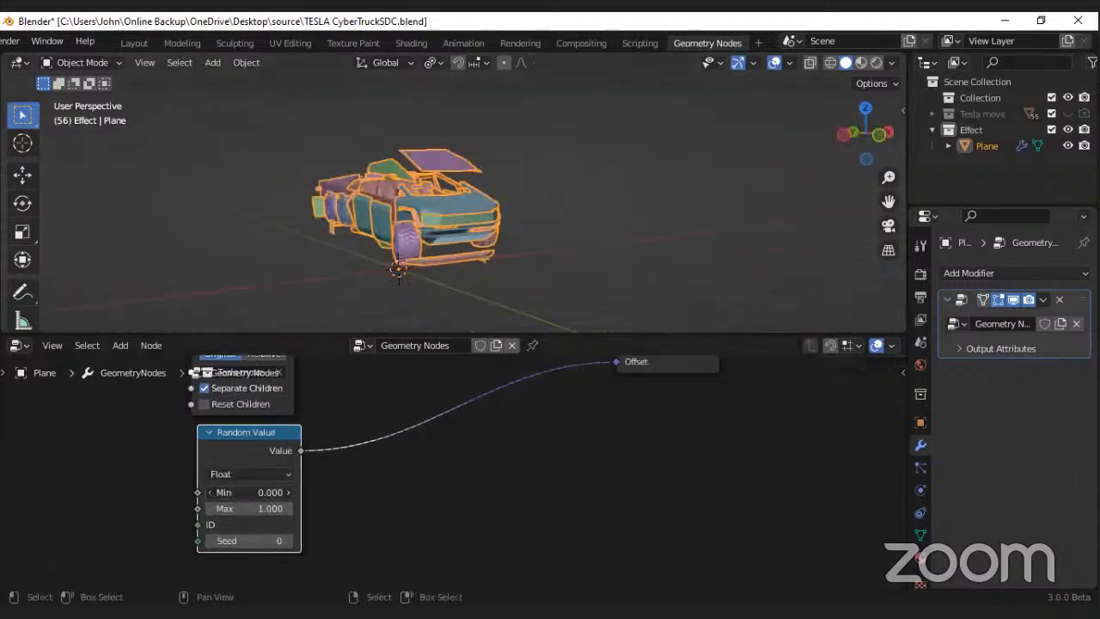
mouse_move(248, 492)
left_mouse_down()
mouse_move(283, 493)
mouse_move(241, 498)
left_mouse_up()
key("ctrl+z")
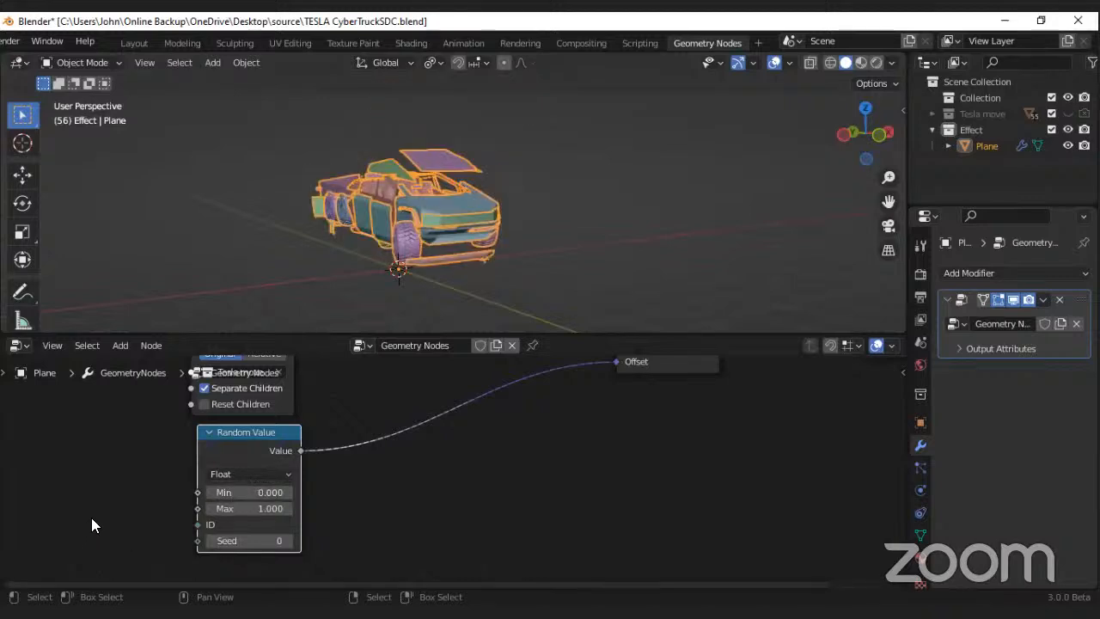
Step: Insert a Vector Math node on the link between the Random Value node and the Set Position node's Offset
middle_click_drag(354, 427, 360, 444)
scroll(396, 427, "down", 1)
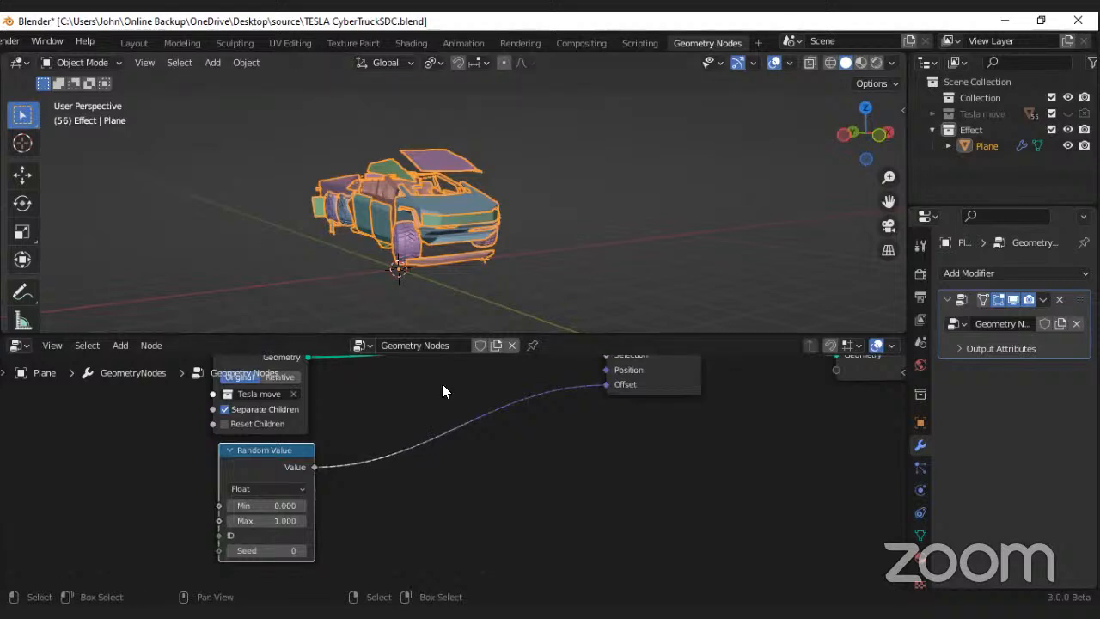
middle_click_drag(518, 478, 519, 499)
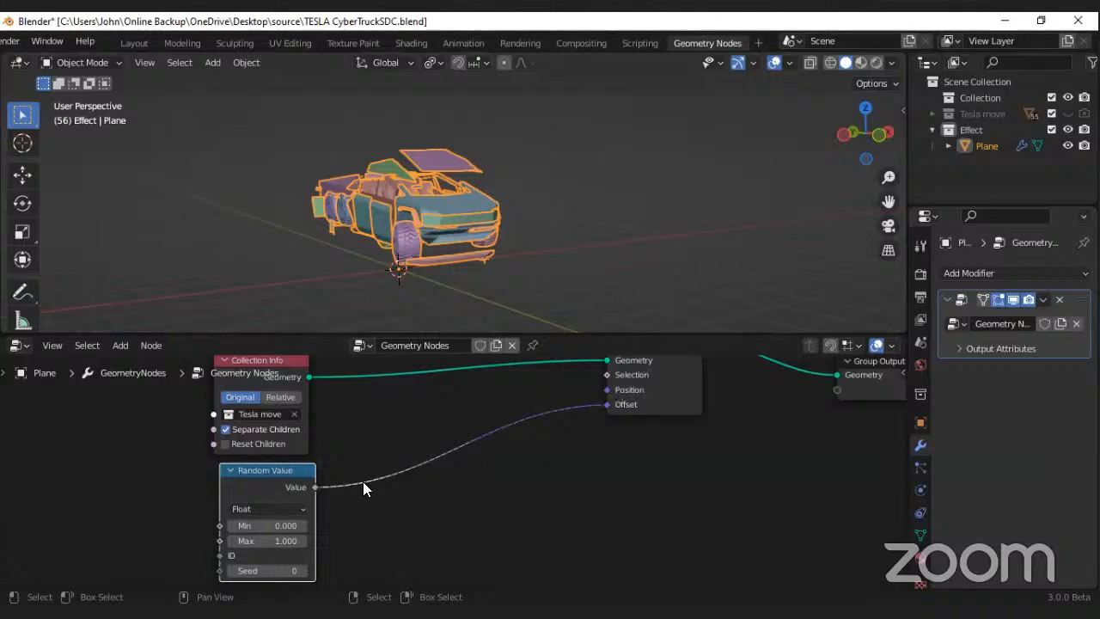
scroll(370, 491, "up", 3)
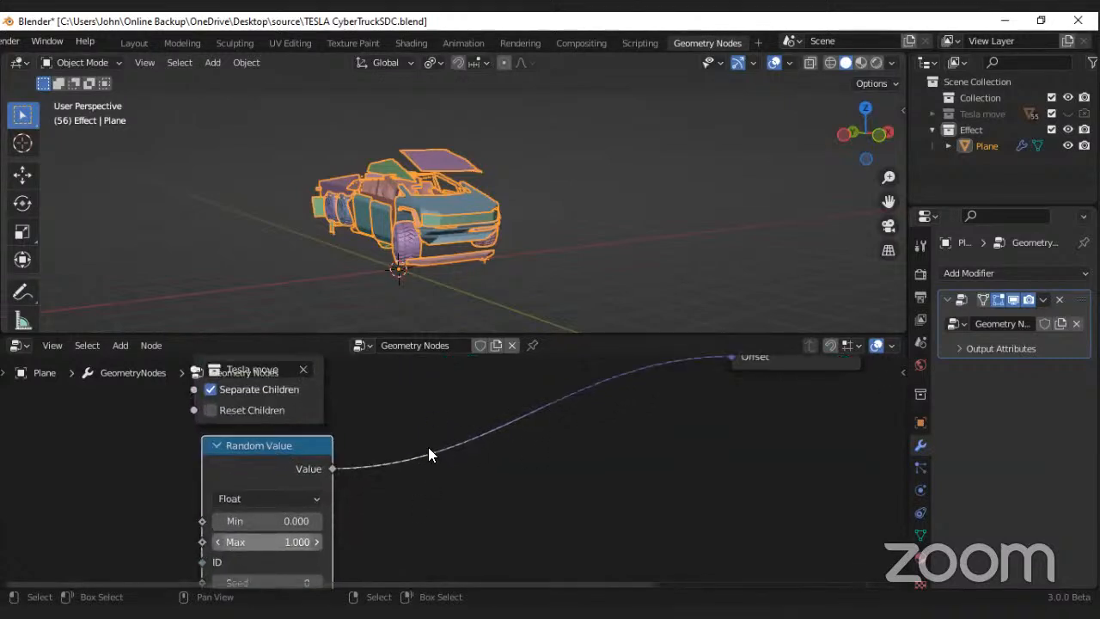
scroll(411, 413, "down", 2)
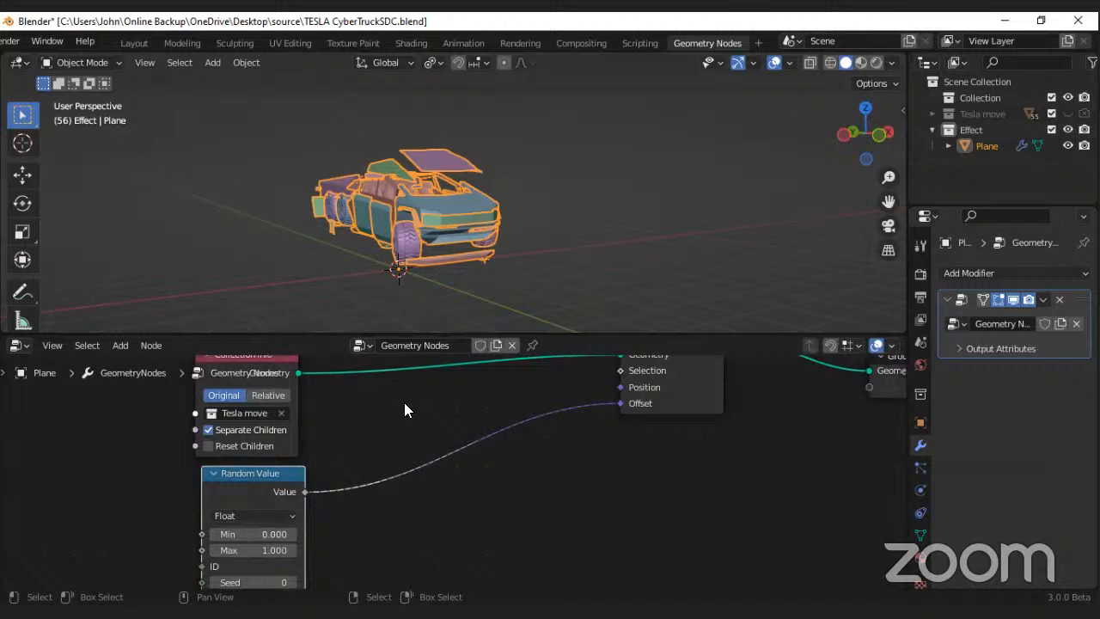
key("shift+a")
mouse_move(404, 410)
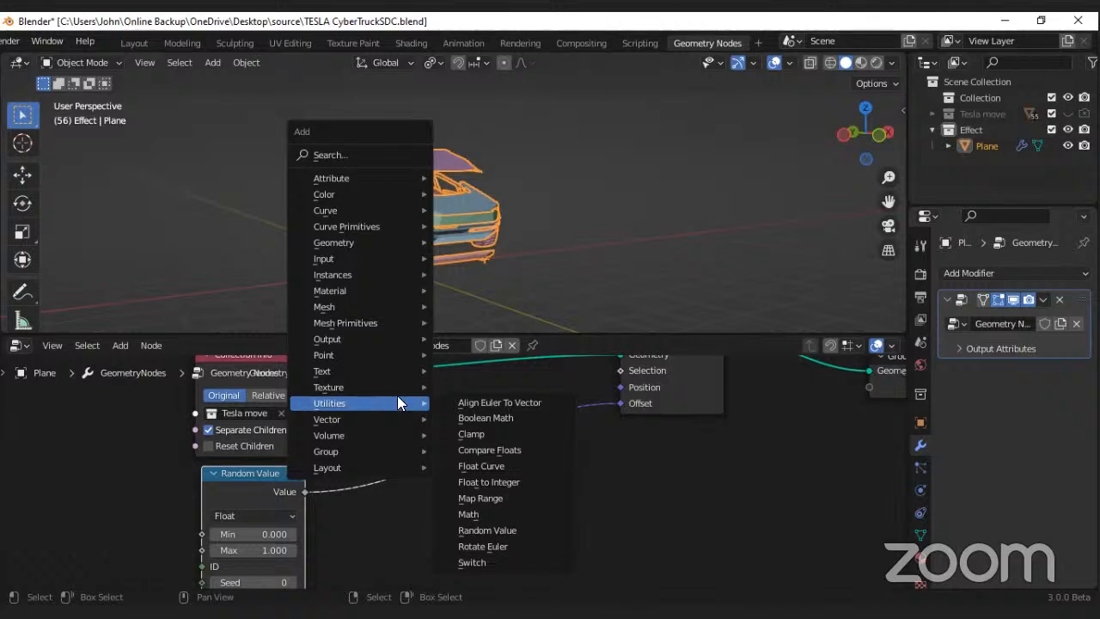
mouse_move(371, 424)
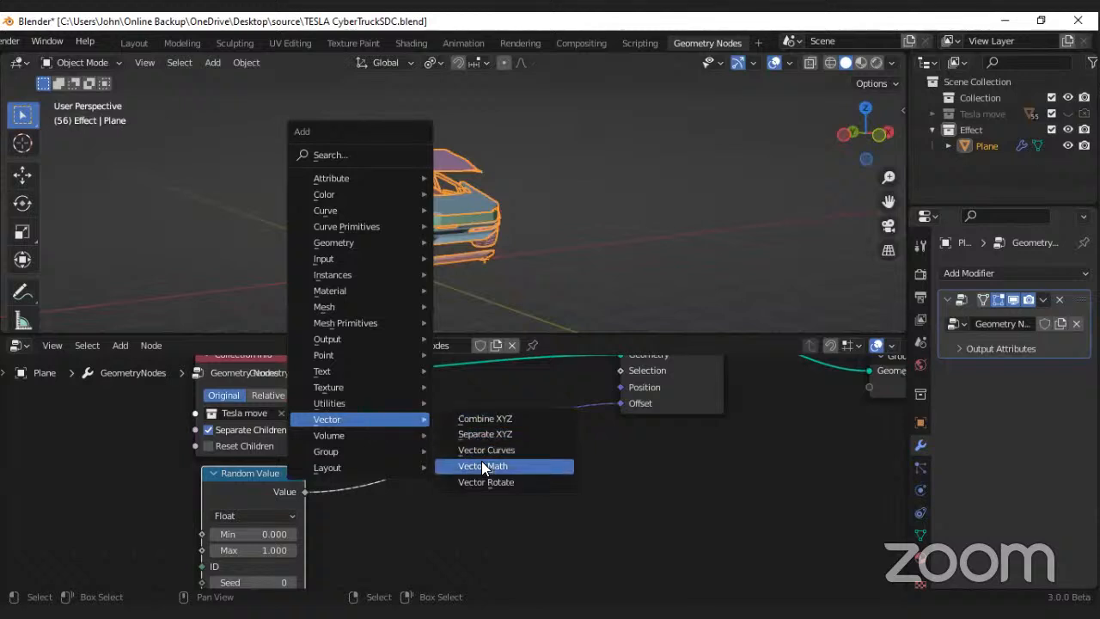
left_click(481, 466)
left_click(399, 415)
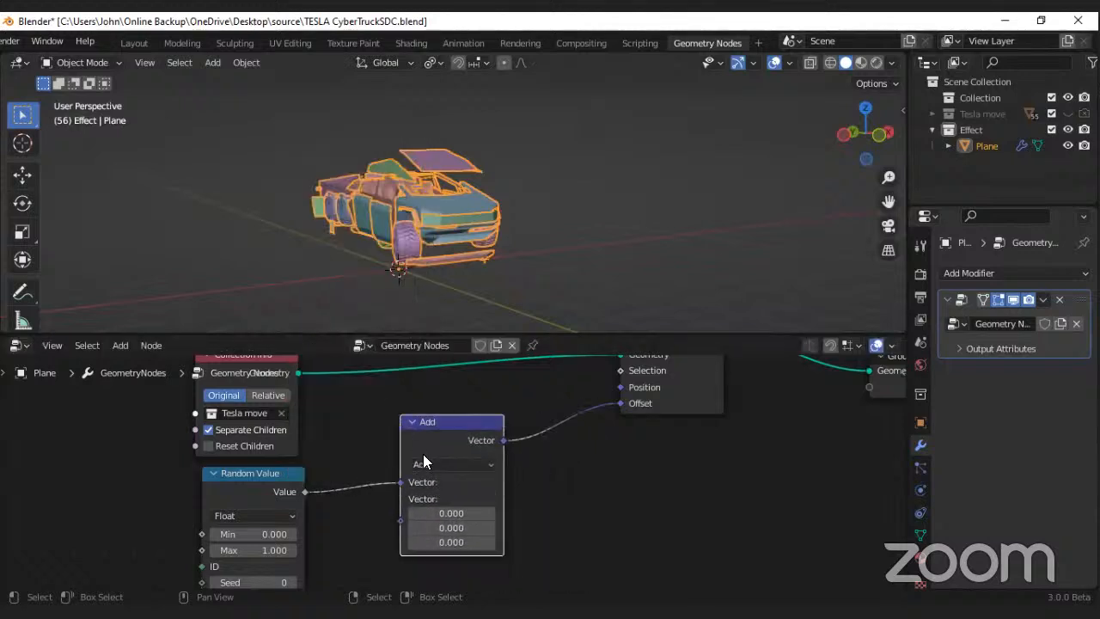
Step: Change the Vector Math node's operation to Multiply
scroll(431, 466, "up", 1)
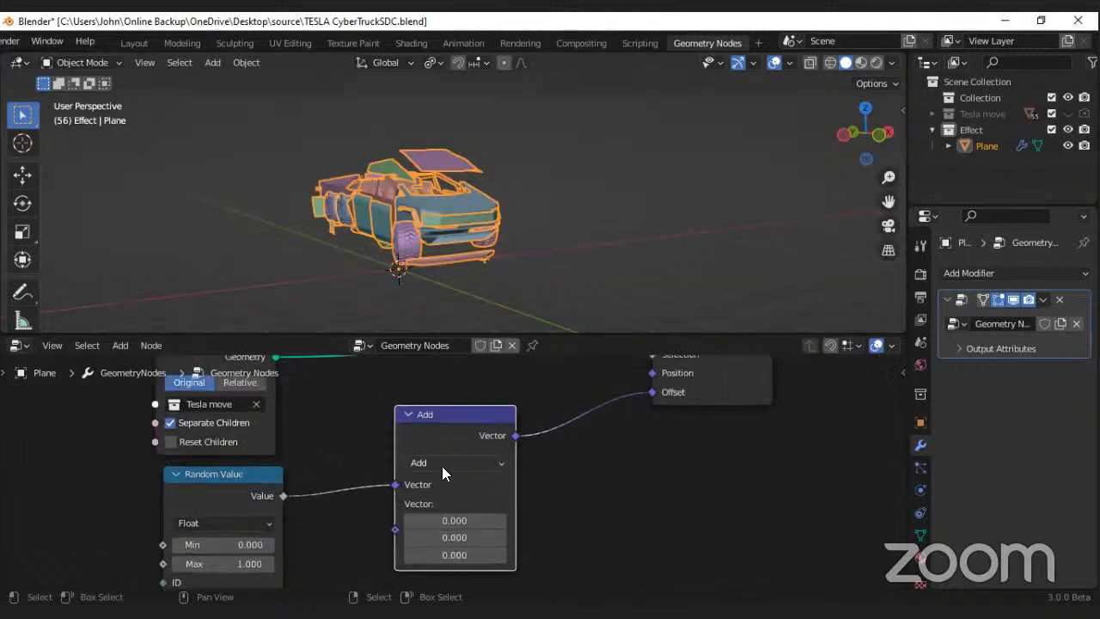
middle_click_drag(442, 465, 418, 428)
left_click(417, 428)
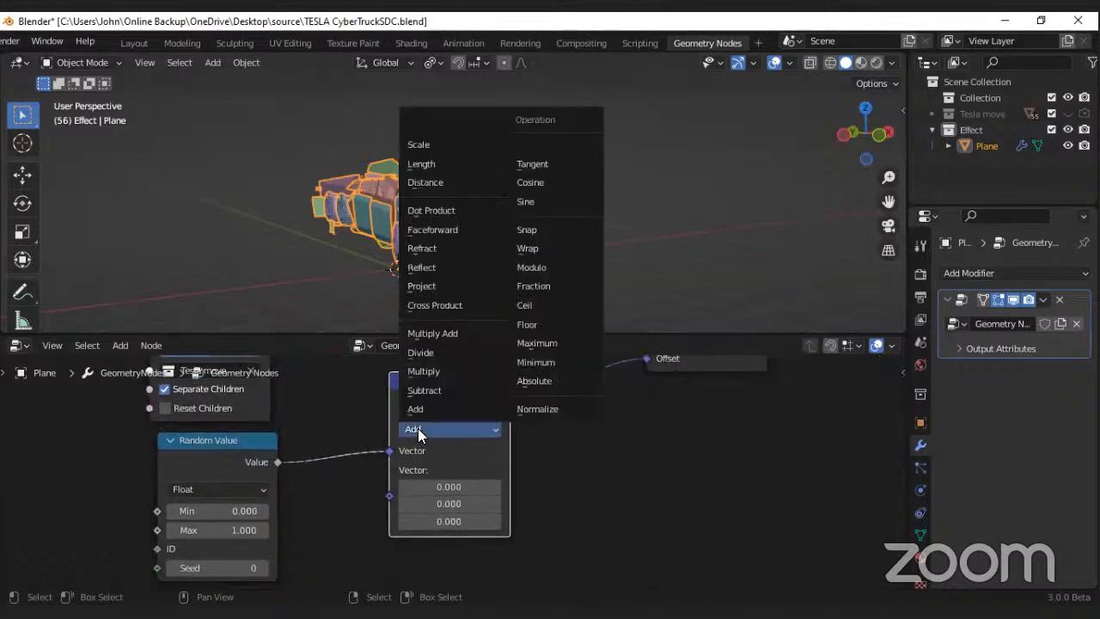
left_click(418, 372)
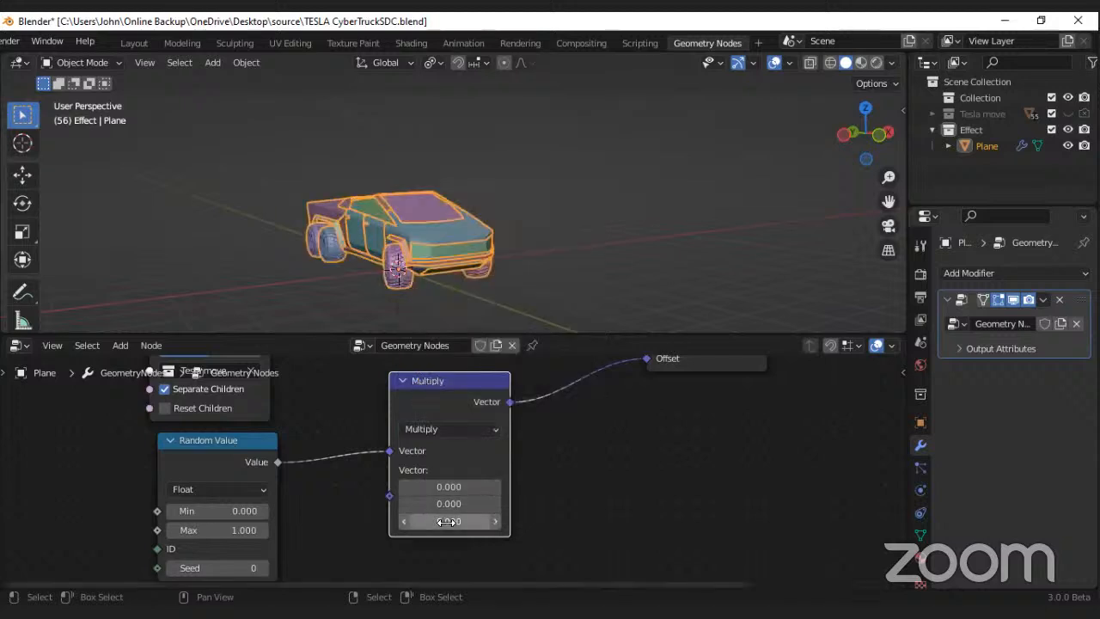
Step: Try a larger Z component in the Multiply node's vector and cancel the change
left_click_drag(446, 522, 494, 522)
key("Escape")
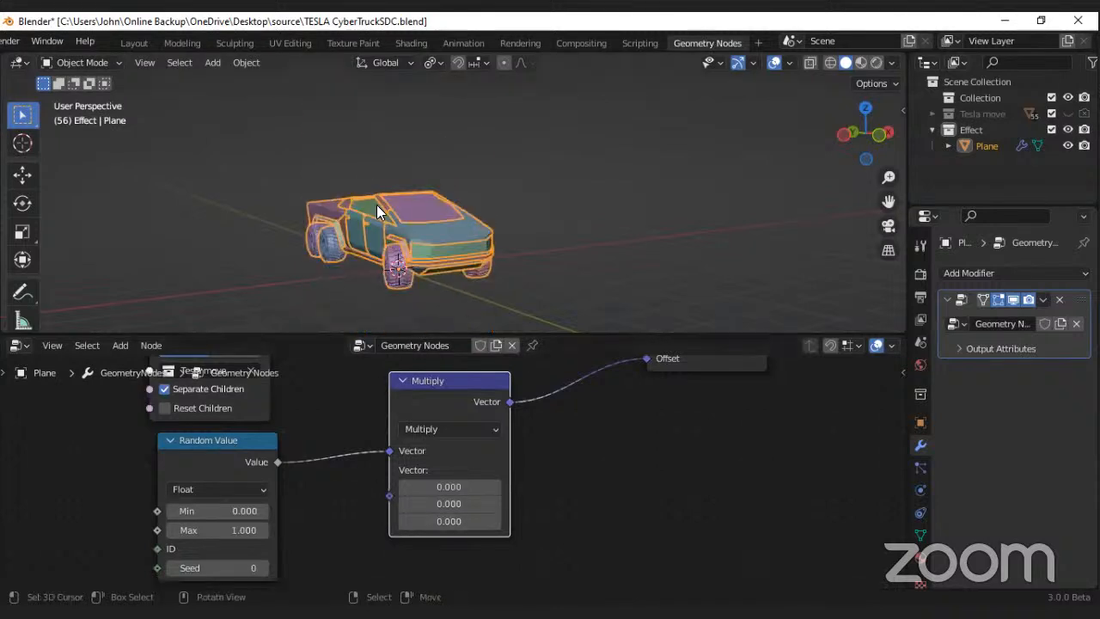
Step: Try different Max and Min values on the Random Value node and a different Z component in the Multiply vector
scroll(377, 207, "down", 2)
left_click_drag(231, 533, 235, 533)
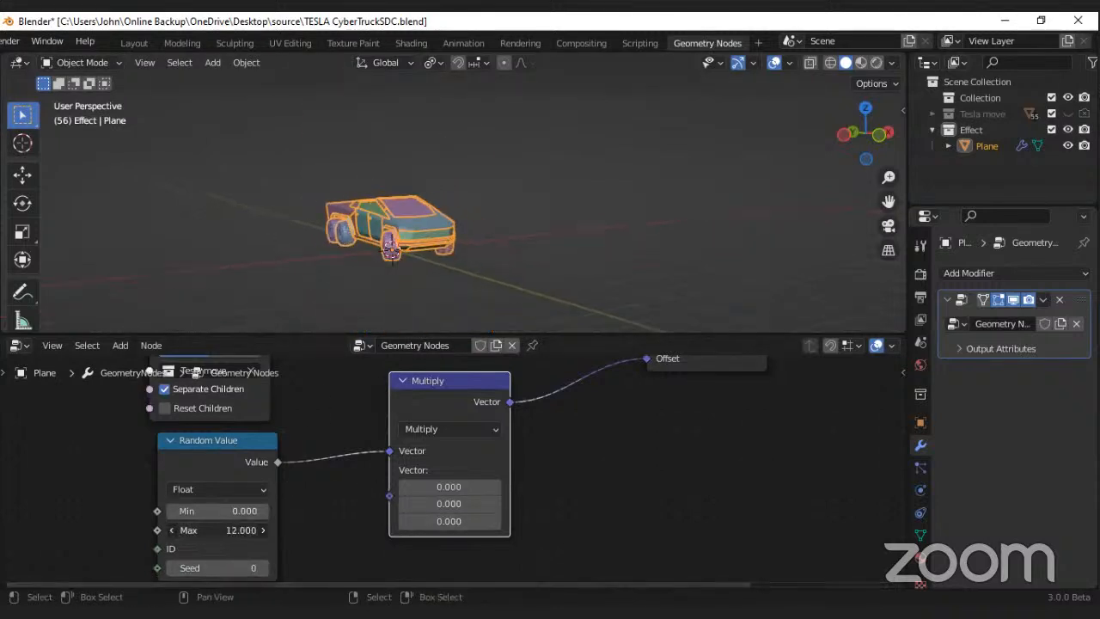
key("Escape")
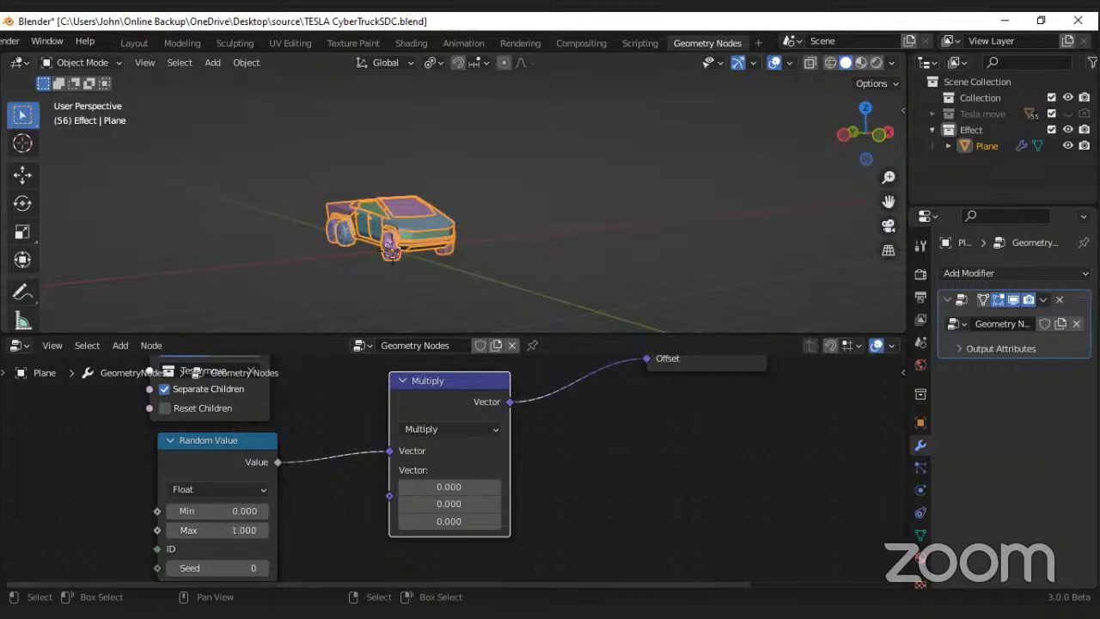
left_click_drag(225, 512, 228, 511)
key("Escape")
left_click_drag(434, 522, 400, 521)
key("Escape")
Step: Move the Random Value and Multiply nodes away from the Set Position node to free space along the Offset link
scroll(323, 521, "down", 3)
left_click_drag(284, 480, 163, 480)
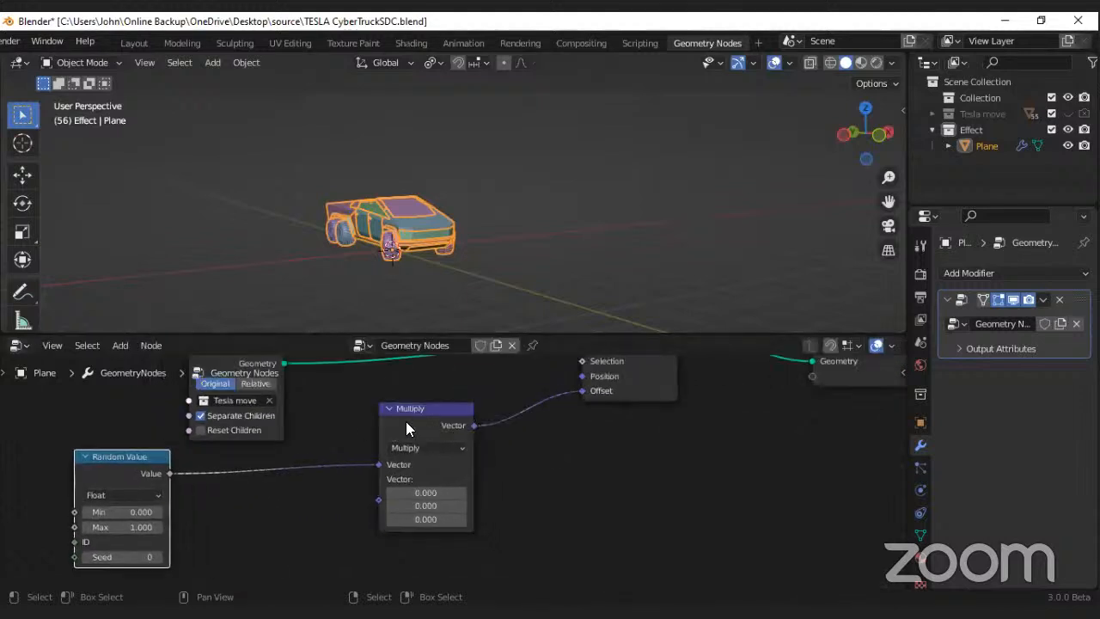
left_click_drag(451, 431, 316, 485)
middle_click_drag(375, 490, 349, 438)
Step: Insert a Math node on the link between the Multiply node and the Set Position node's Offset
scroll(406, 446, "up", 1)
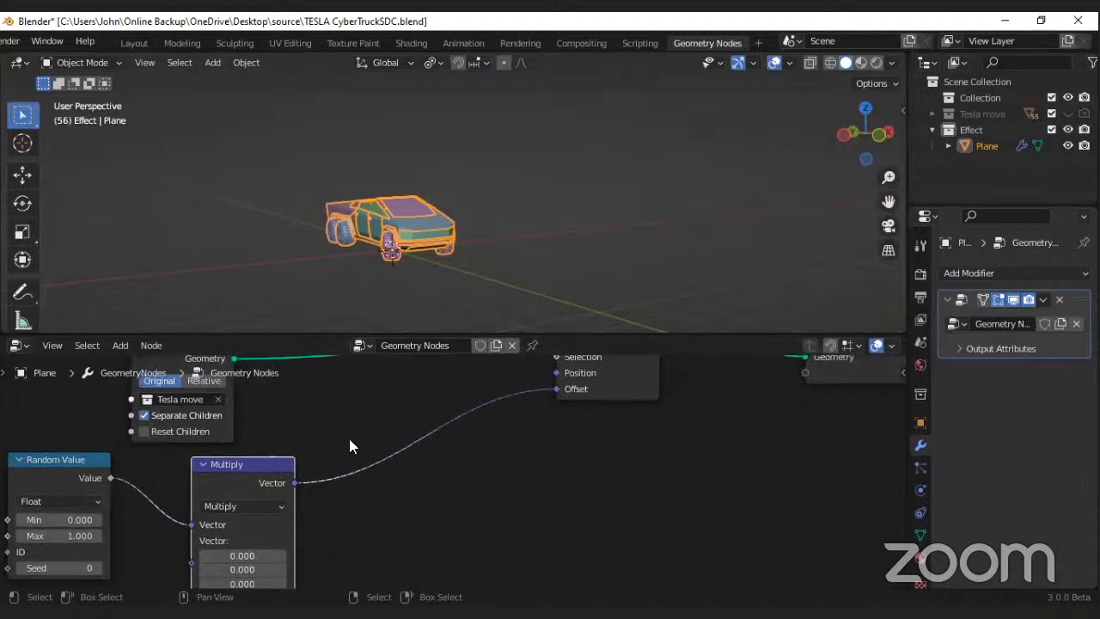
key("shift")
key("shift+a")
mouse_move(318, 397)
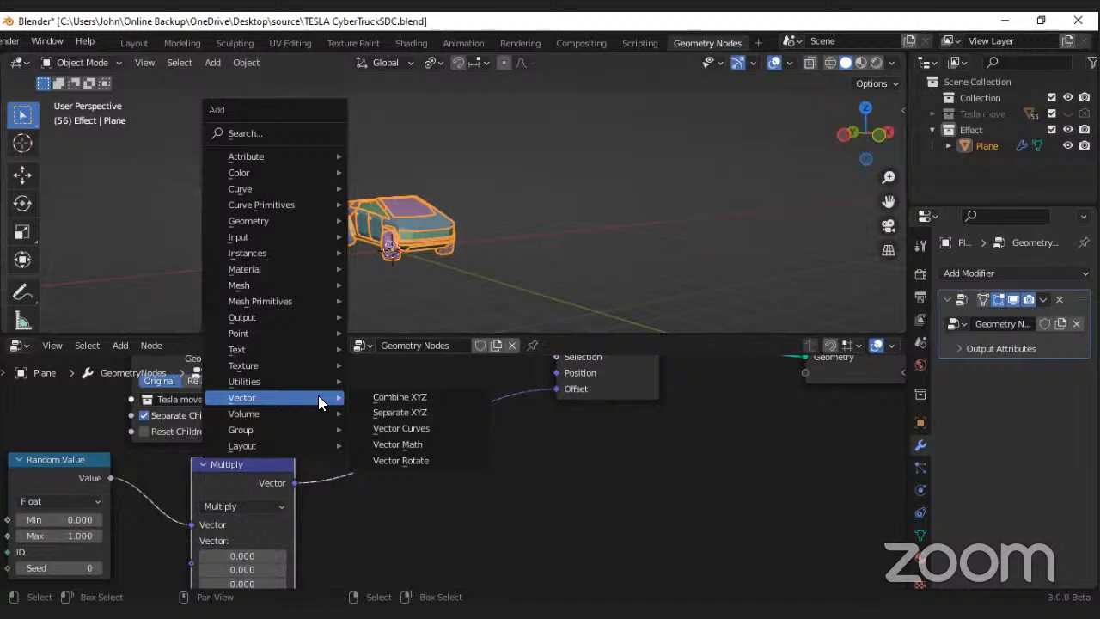
mouse_move(281, 384)
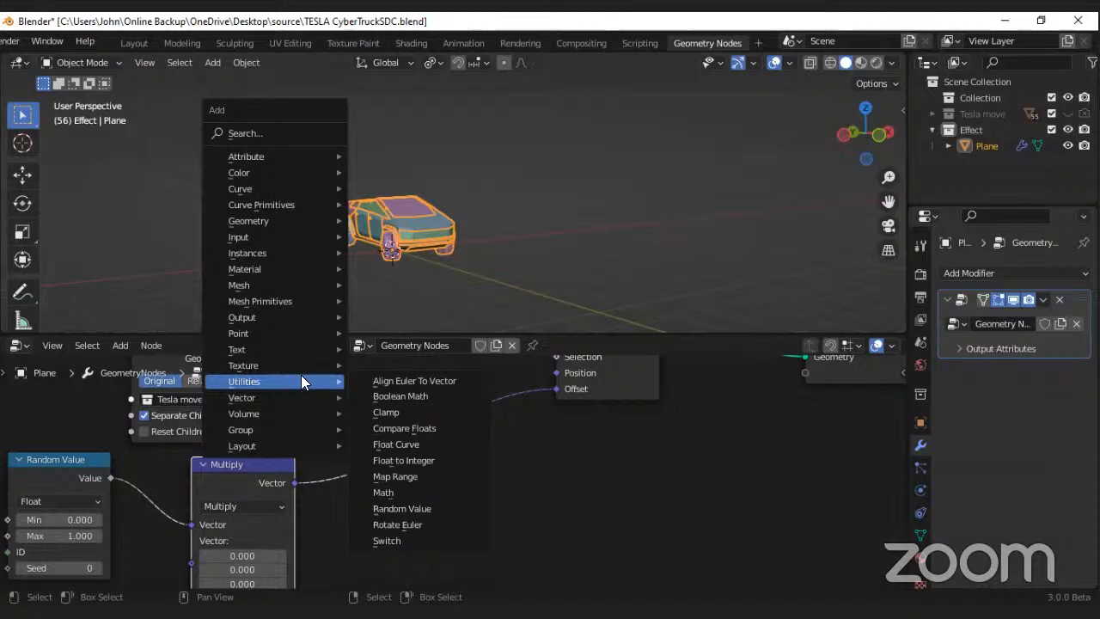
left_click(392, 492)
left_click(342, 404)
Step: Test the Add math node's Value while orbiting the truck, and enable the node's Clamp option
scroll(384, 521, "up", 2)
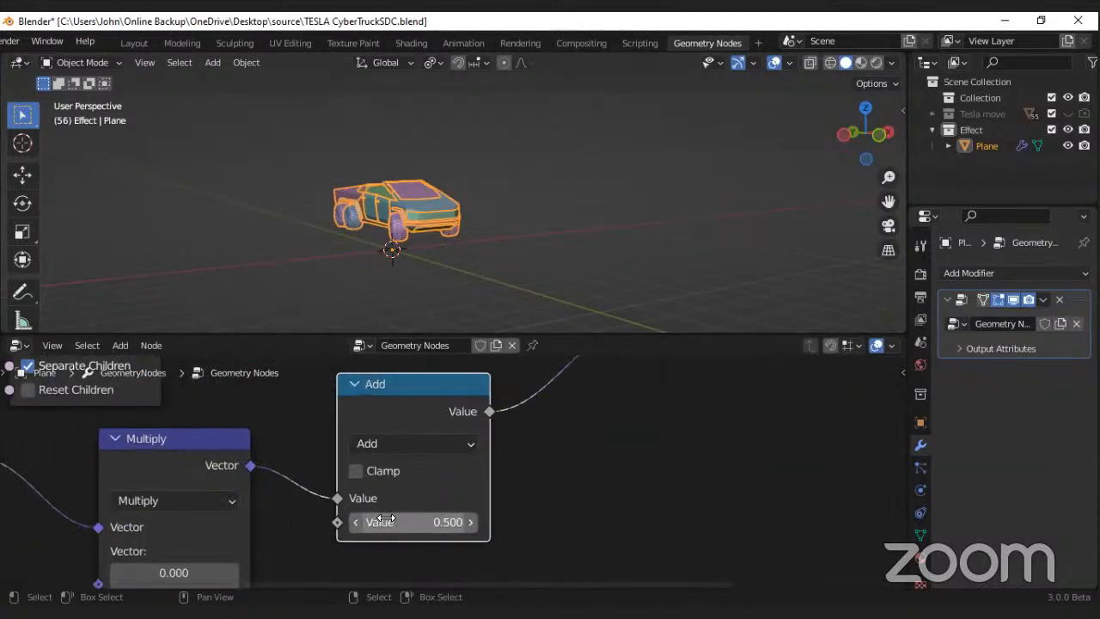
mouse_move(404, 522)
left_mouse_down()
mouse_move(467, 522)
mouse_move(346, 522)
mouse_move(436, 523)
mouse_move(362, 522)
mouse_move(404, 522)
left_mouse_up()
middle_click_drag(393, 256, 279, 246)
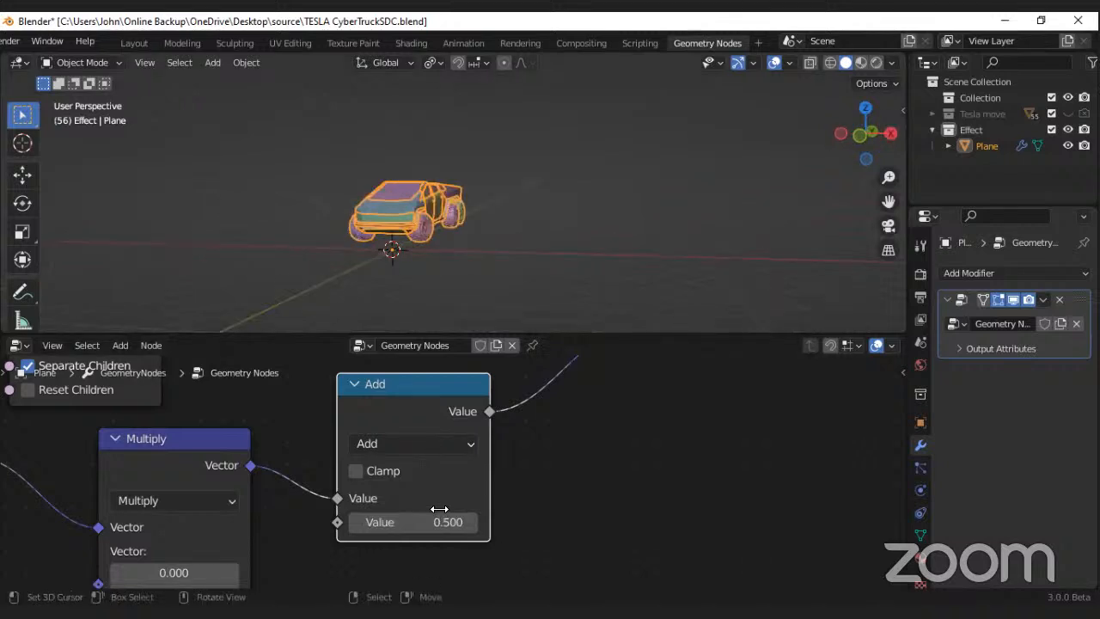
mouse_move(436, 522)
left_mouse_down()
mouse_move(499, 522)
mouse_move(437, 522)
left_mouse_up()
left_click(356, 470)
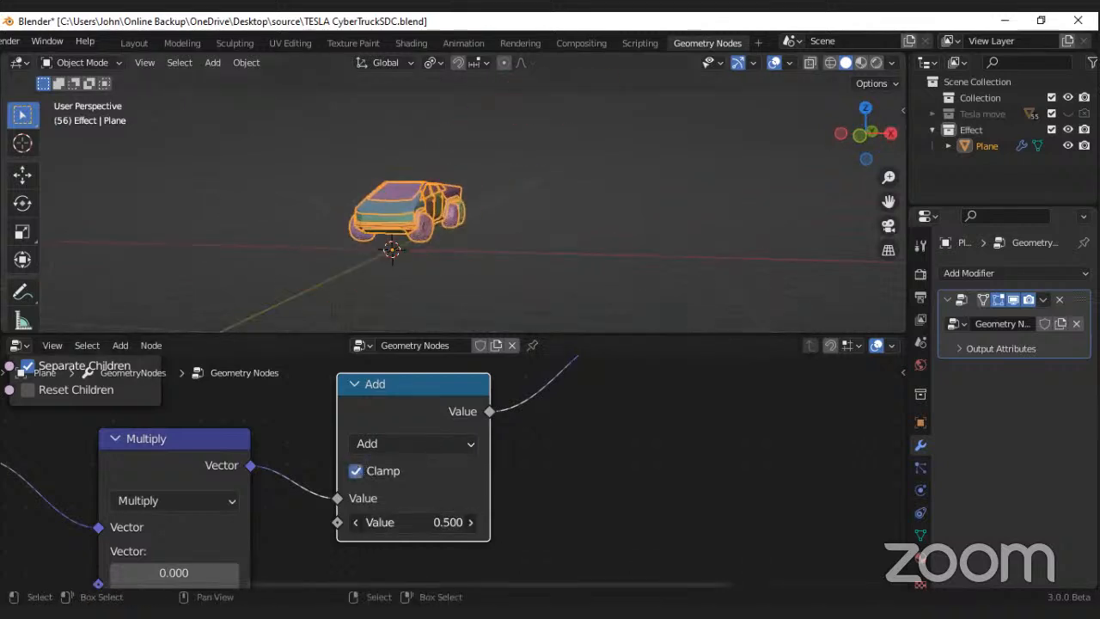
mouse_move(361, 523)
left_mouse_down()
mouse_move(394, 523)
mouse_move(293, 522)
mouse_move(361, 523)
left_mouse_up()
Step: Arrange the Multiply and Add nodes close together beside the Random Value node
scroll(514, 483, "down", 8)
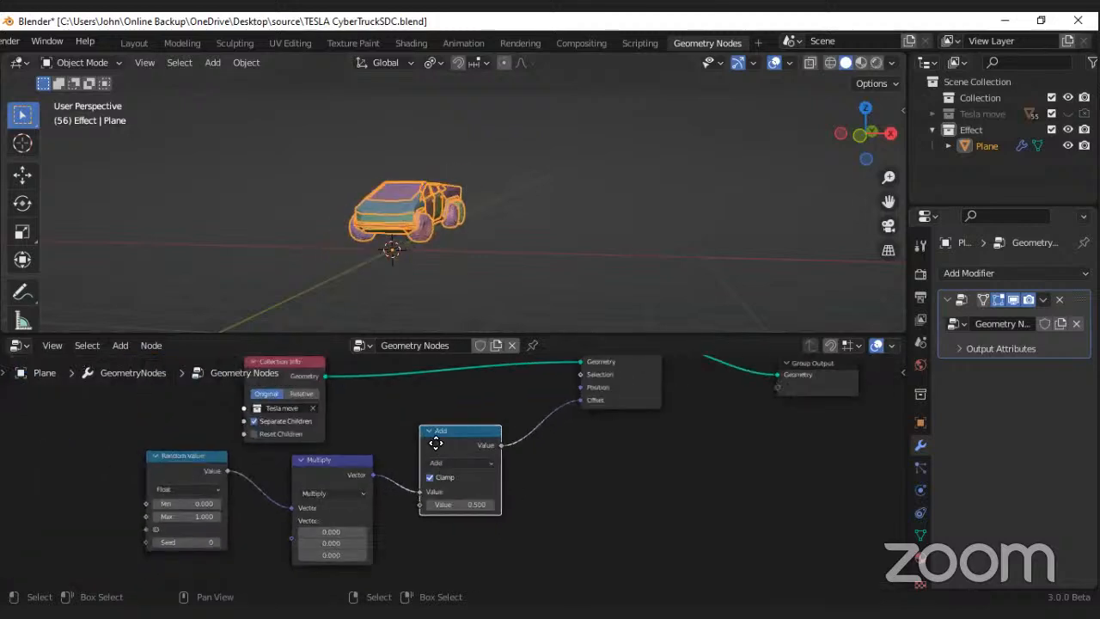
left_click_drag(436, 441, 418, 473)
left_click_drag(340, 471, 291, 473)
left_click_drag(425, 462, 375, 477)
Step: Set the Add node's Value to 0 and check the truck from another angle
scroll(361, 478, "up", 1)
middle_click_drag(399, 217, 418, 234)
middle_click_drag(410, 177, 343, 223)
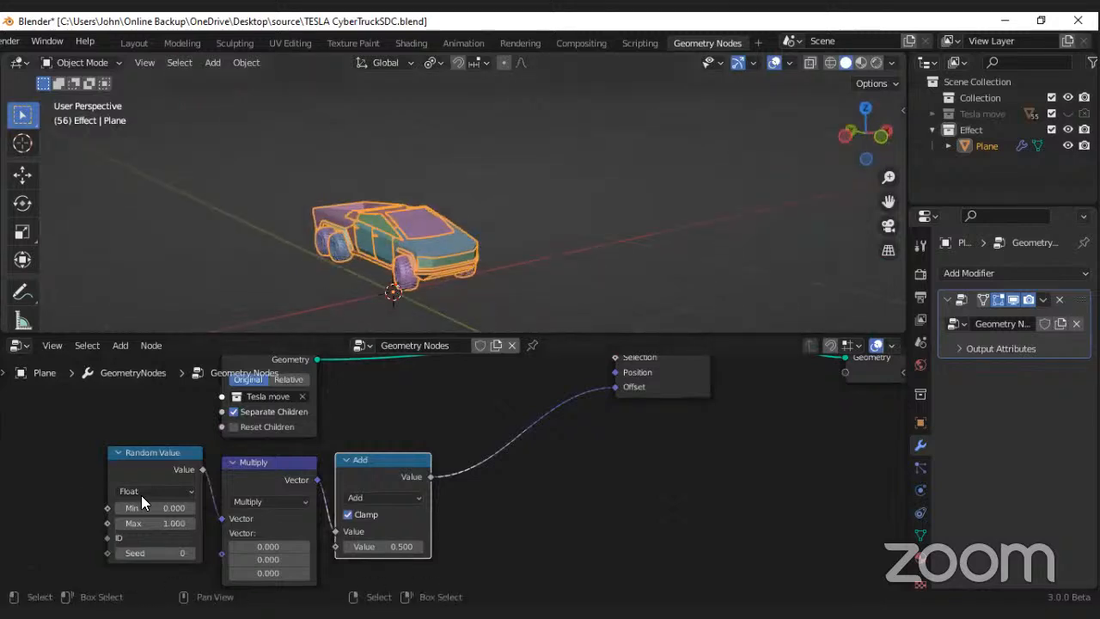
left_click_drag(155, 508, 146, 508)
right_click(148, 504)
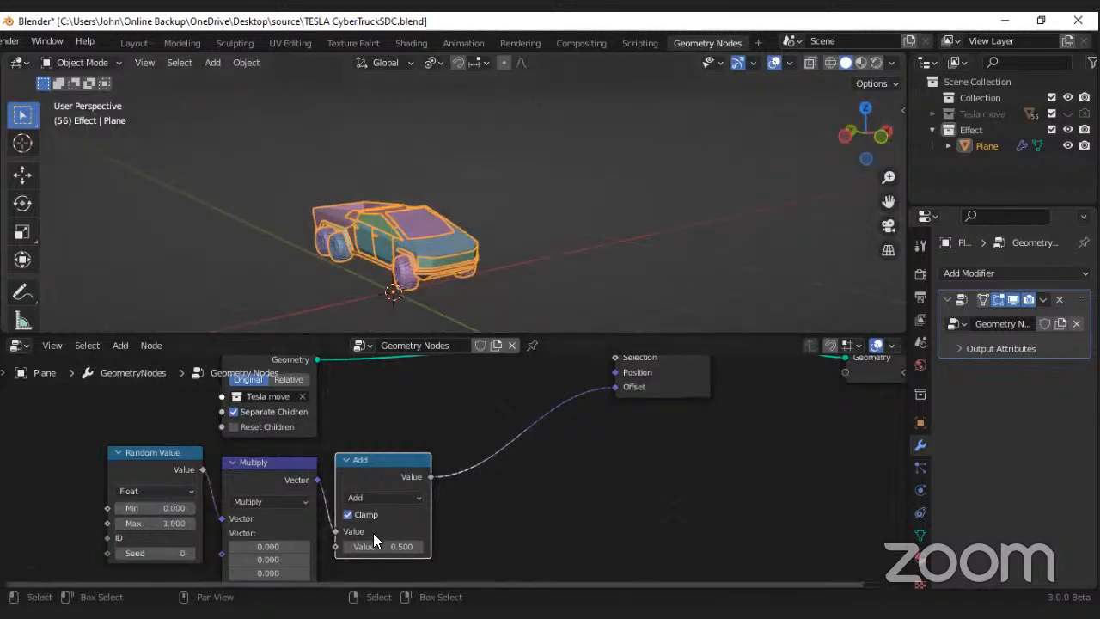
scroll(376, 538, "up", 1)
left_click_drag(383, 546, 311, 545)
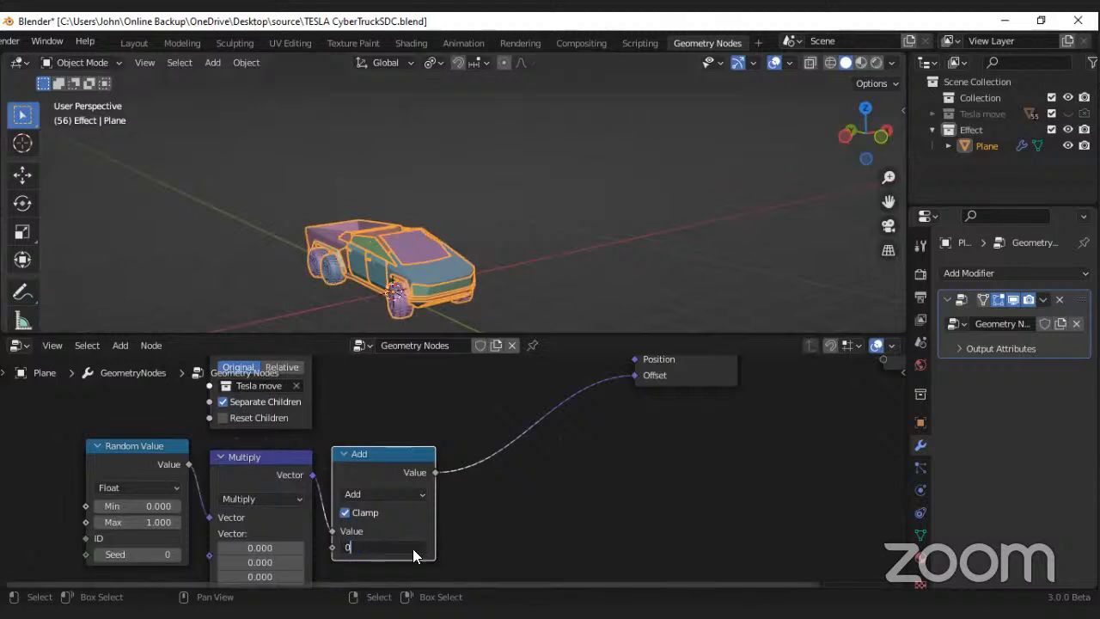
mouse_move(407, 262)
middle_mouse_down()
mouse_move(361, 227)
mouse_move(405, 262)
middle_mouse_up()
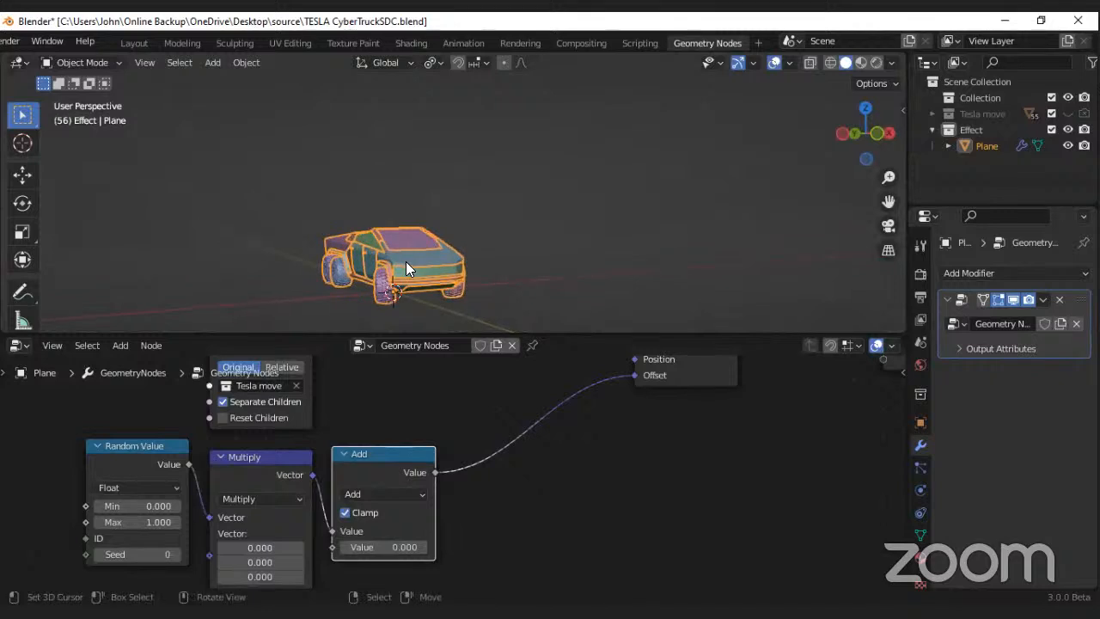
Step: Insert a Map Range node on the link between the Add node and the Set Position node's Offset
key("shift+a")
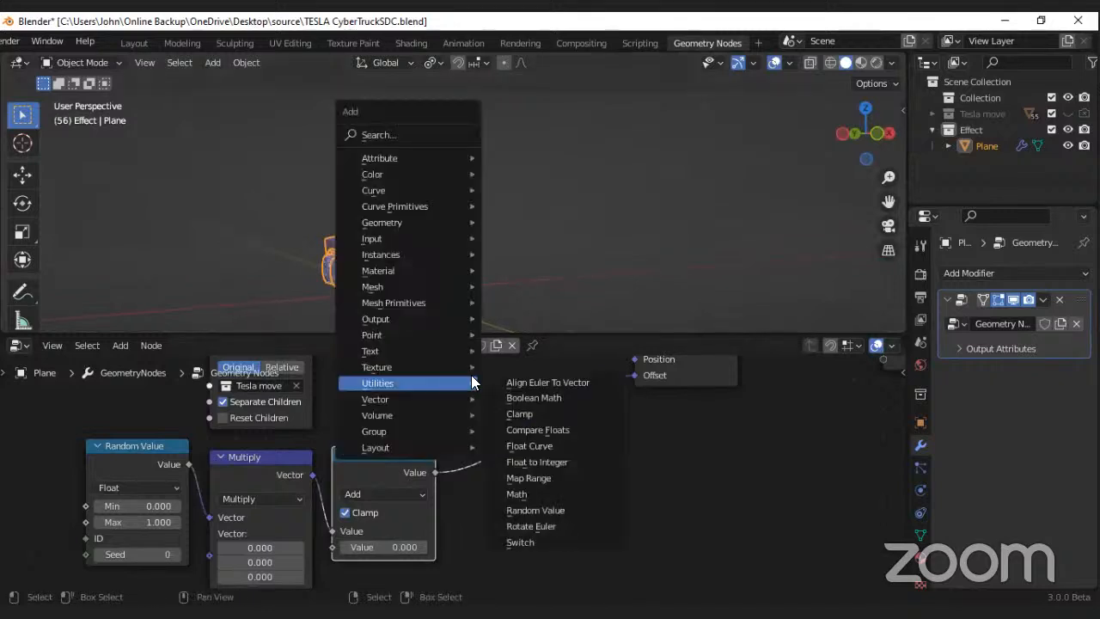
left_click(119, 345)
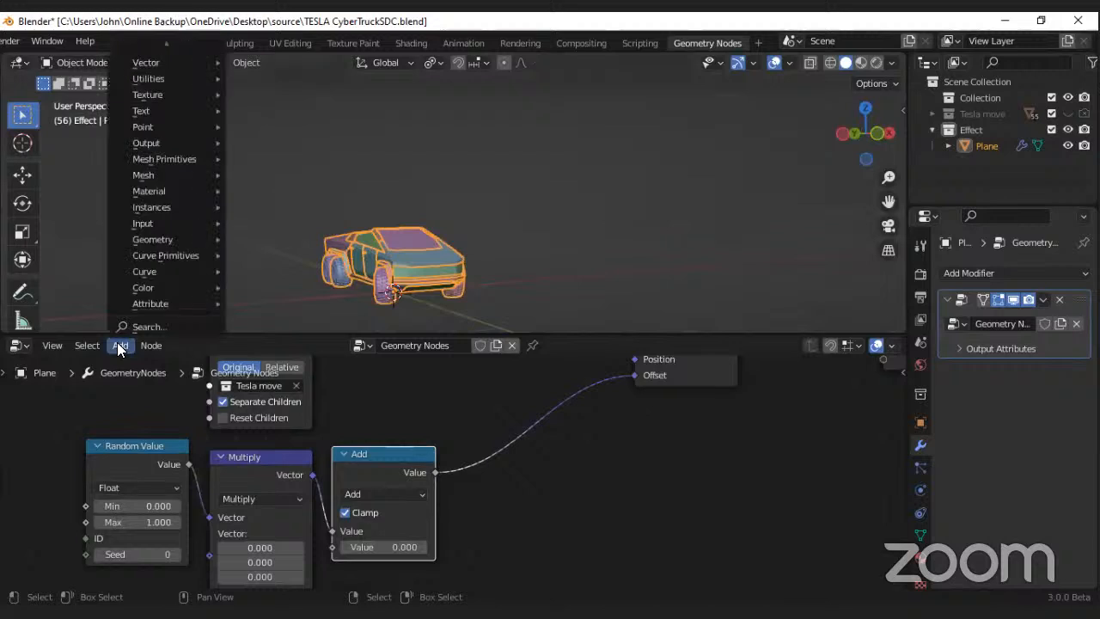
key("shift+a")
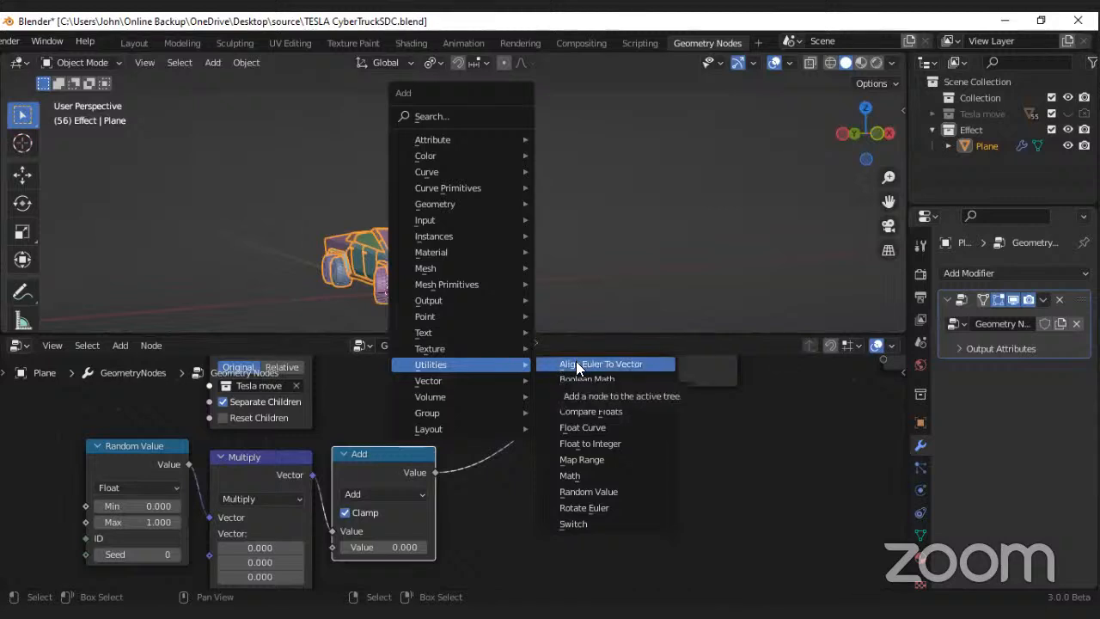
left_click(581, 459)
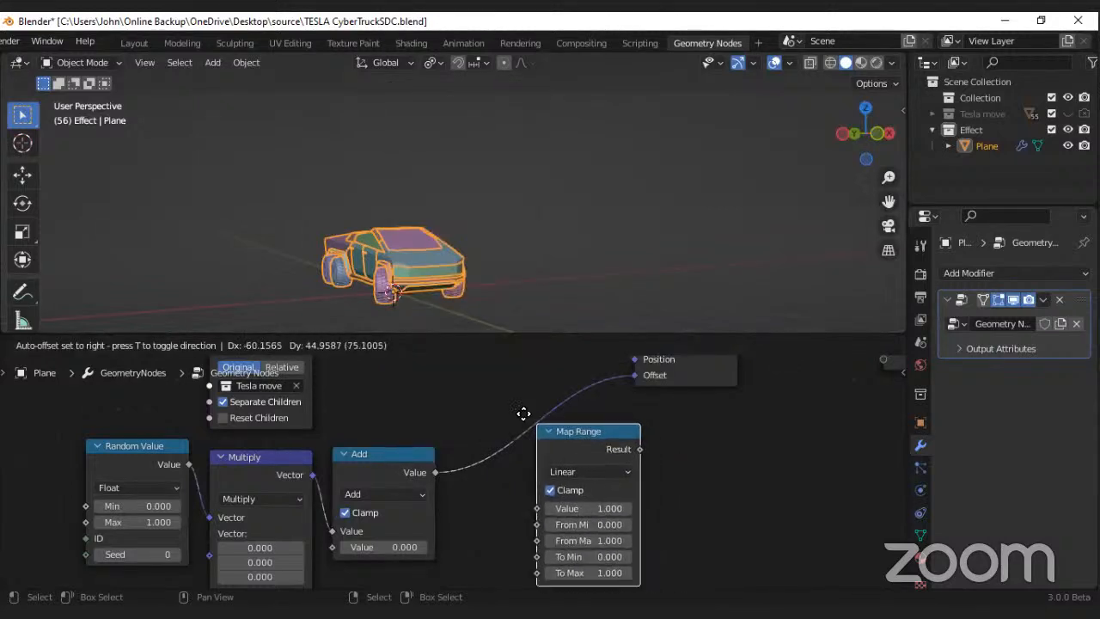
left_click(474, 387)
Step: Try other values for the Map Range node's To Max and the Multiply vector's Z component
scroll(423, 505, "up", 3)
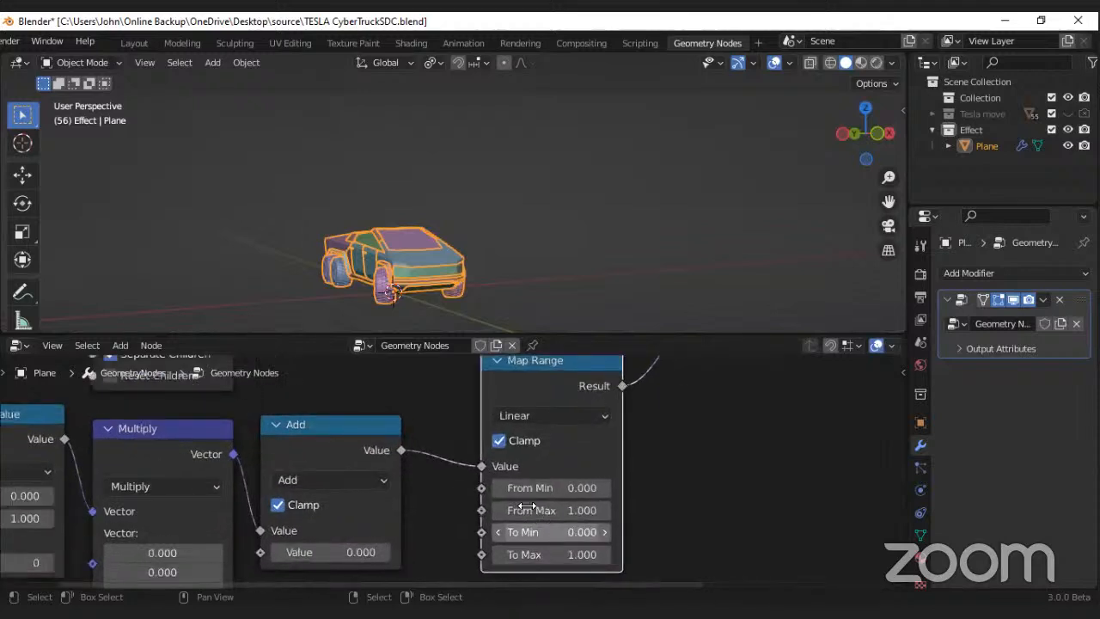
middle_click_drag(527, 505, 494, 463)
left_click_drag(526, 513, 542, 513)
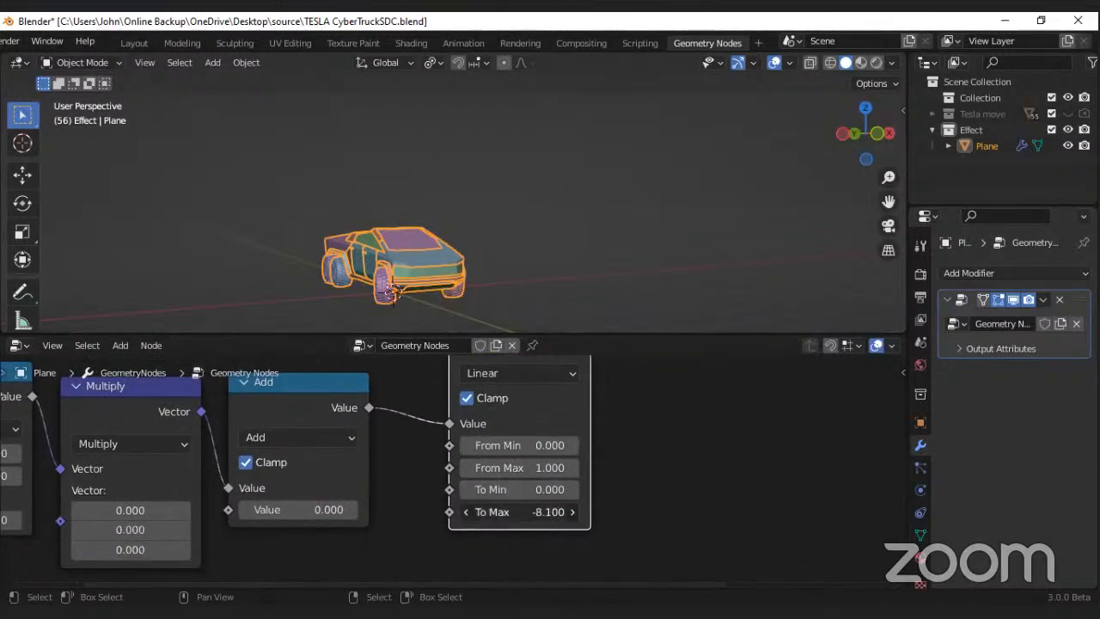
right_click(520, 514)
middle_click_drag(367, 521, 481, 513)
scroll(478, 514, "down", 1)
left_click_drag(260, 544, 314, 545)
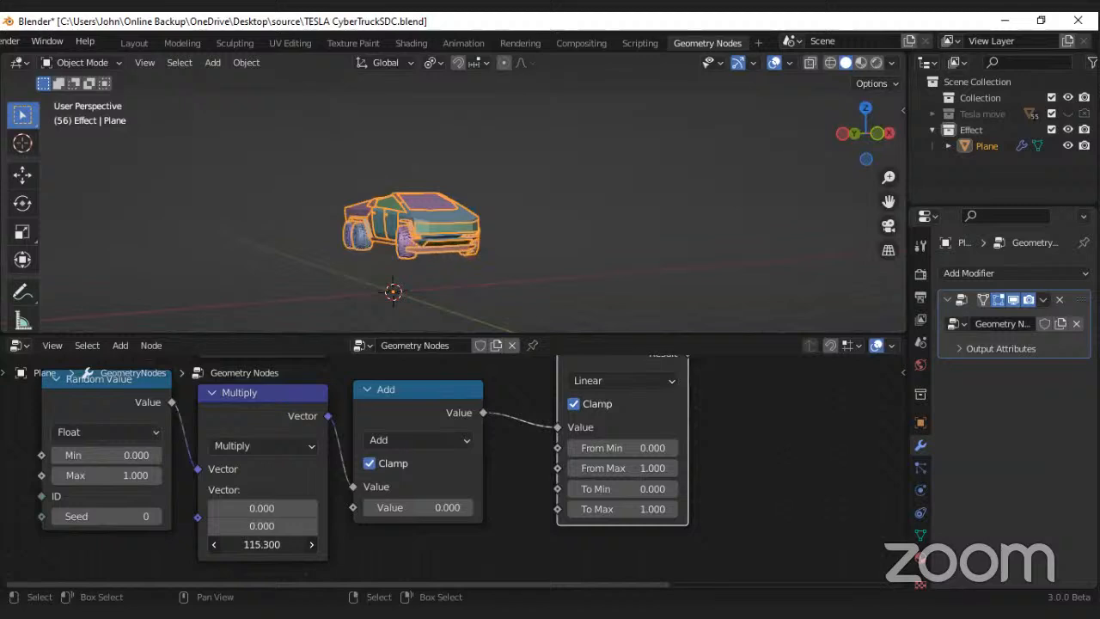
right_click(257, 542)
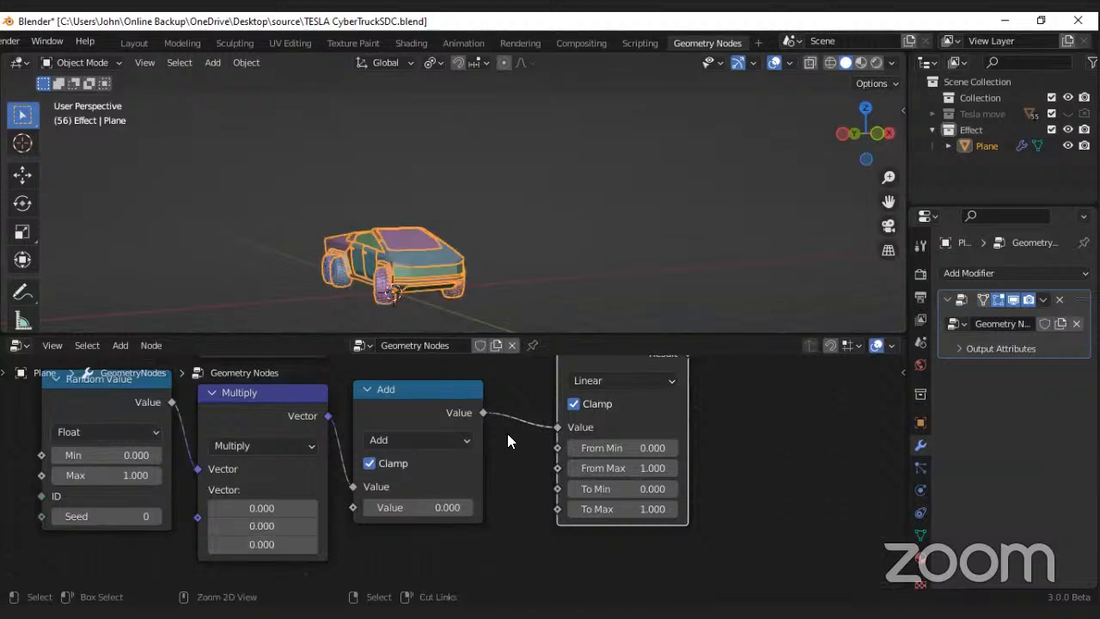
Step: Save the file and set the Map Range node's To Max to 3
key("ctrl+s")
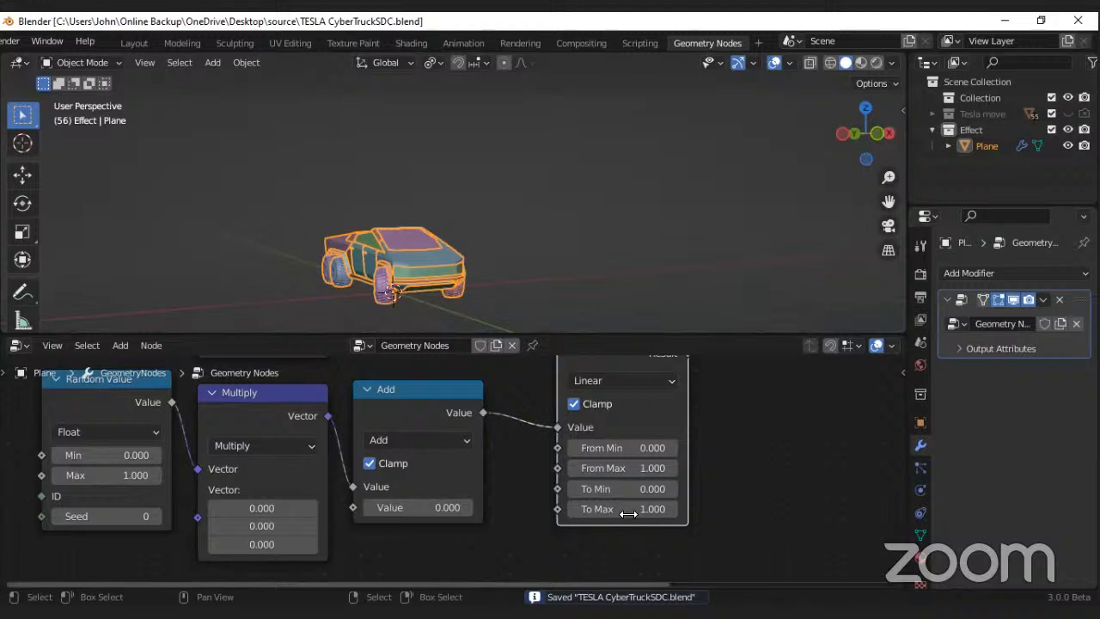
scroll(628, 513, "up", 1)
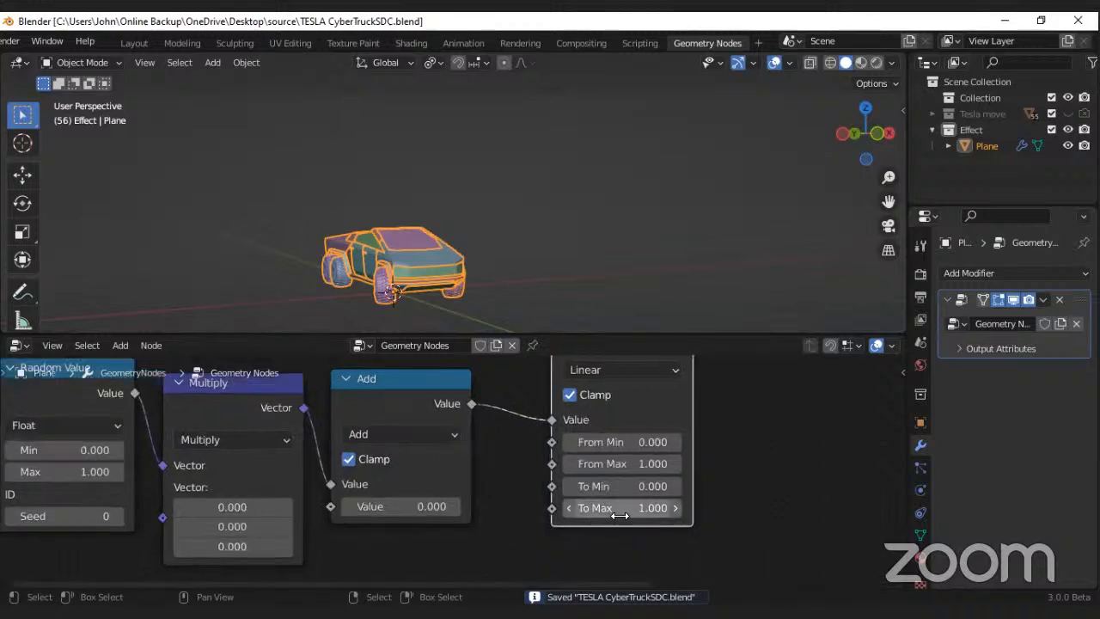
scroll(634, 508, "up", 2)
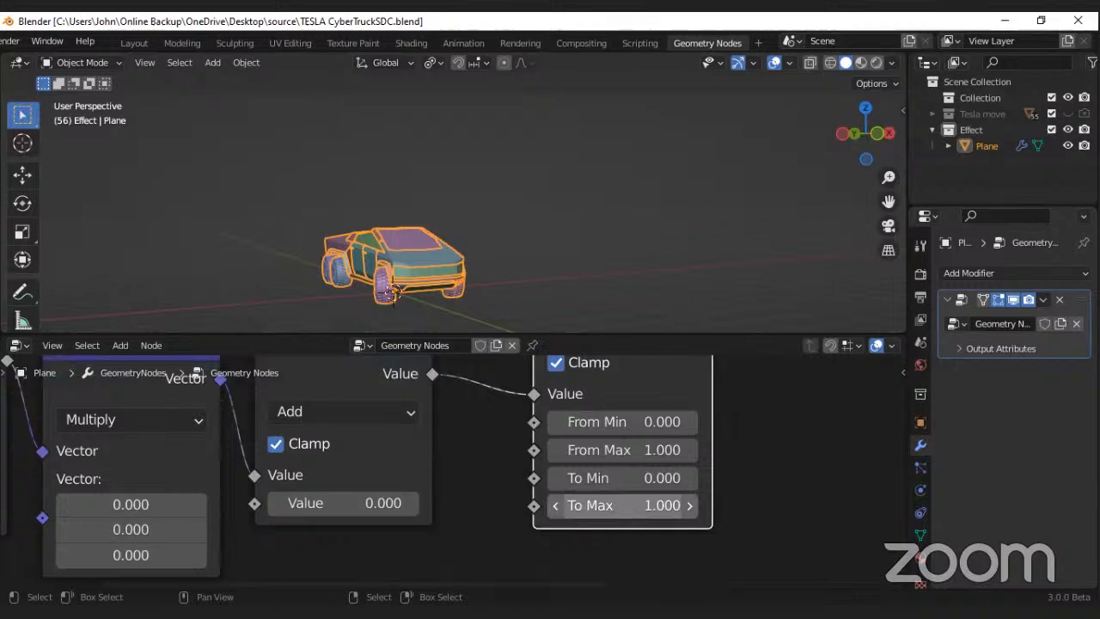
left_click_drag(625, 508, 655, 508)
key("Escape")
left_click(612, 508)
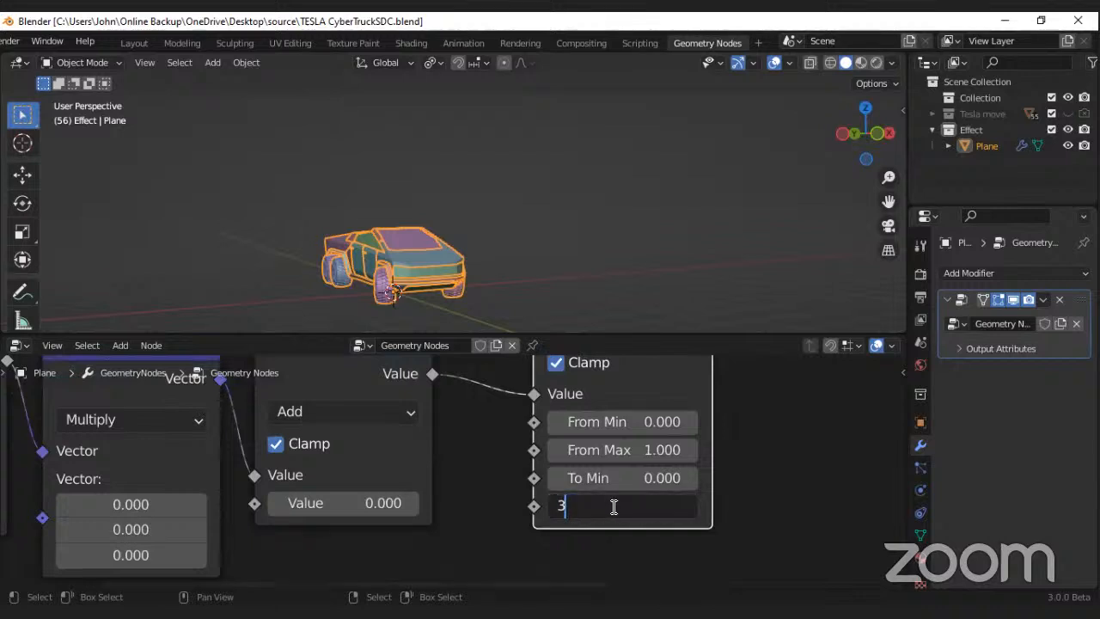
key("Return")
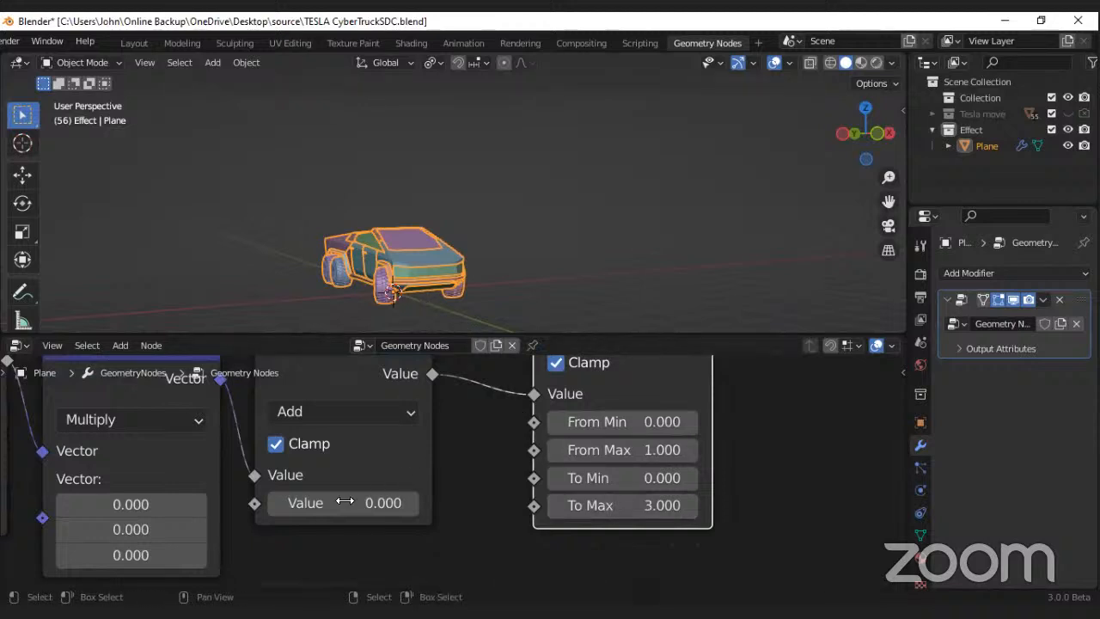
Step: Try a Z component of -54.1 in the Multiply node's vector while viewing the truck, and reset it to 0
scroll(354, 502, "down", 2)
mouse_move(353, 501)
left_mouse_down()
mouse_move(447, 501)
mouse_move(353, 501)
left_mouse_up()
left_click_drag(168, 545, 146, 545)
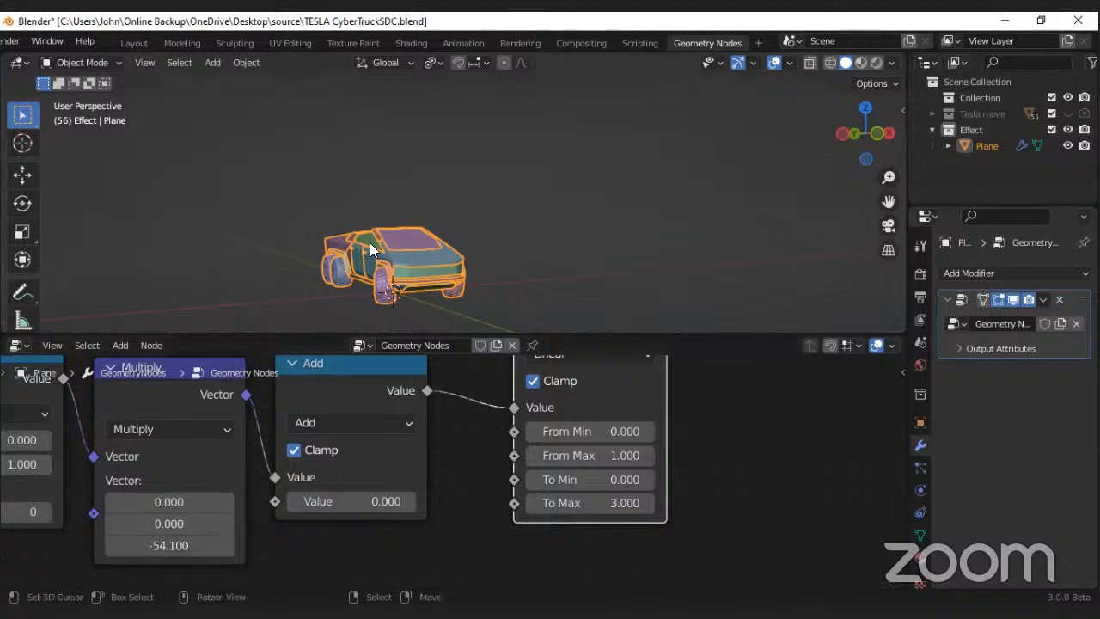
middle_click_drag(370, 242, 348, 258)
middle_click_drag(295, 533, 494, 416)
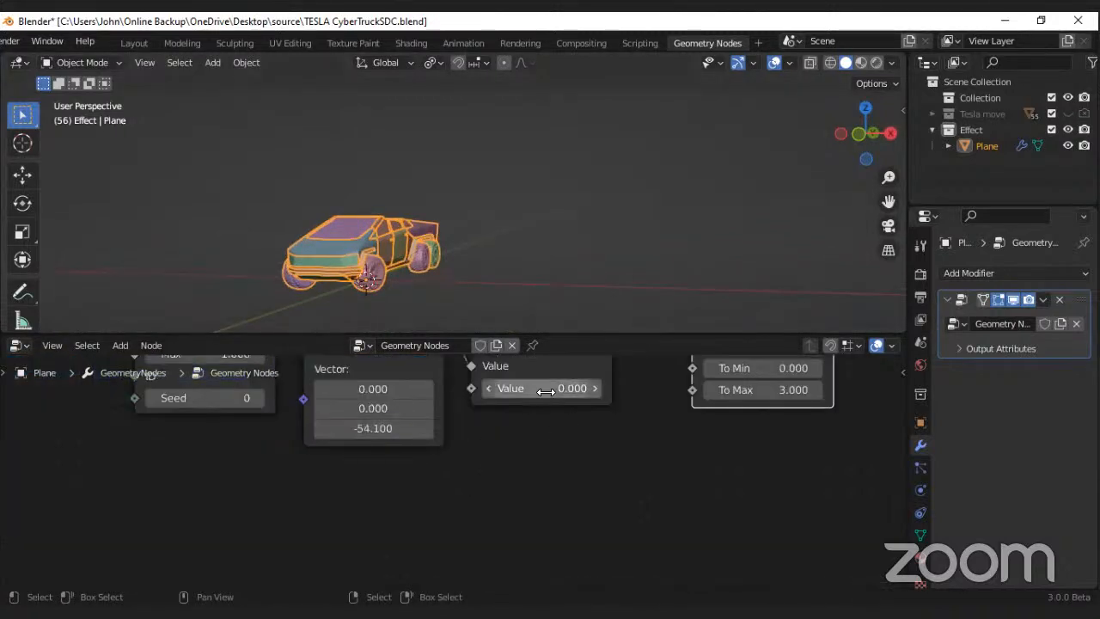
mouse_move(542, 387)
left_mouse_down()
mouse_move(593, 388)
mouse_move(535, 388)
mouse_move(547, 387)
left_mouse_up()
middle_click_drag(366, 448, 343, 488)
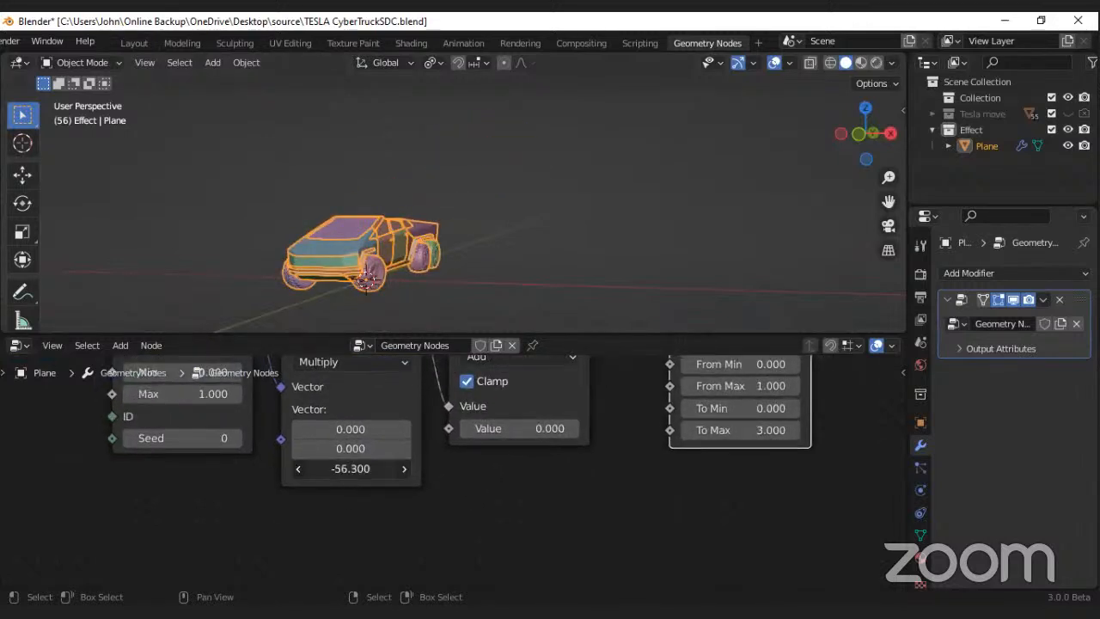
mouse_move(370, 468)
left_mouse_down()
mouse_move(346, 472)
mouse_move(361, 477)
left_mouse_up()
left_click(350, 468)
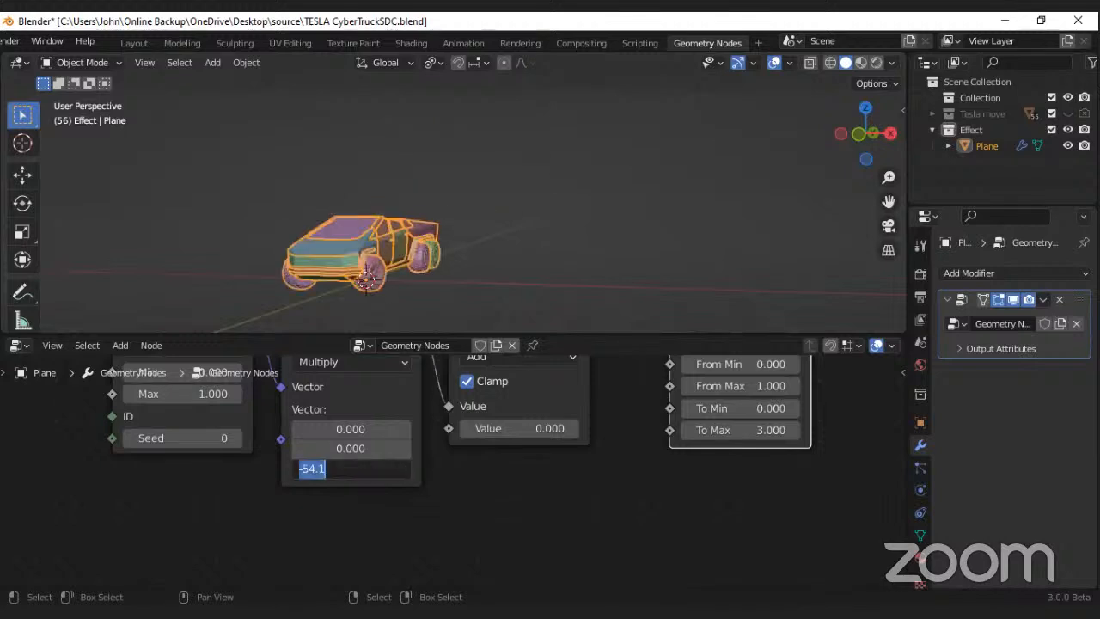
key("Return")
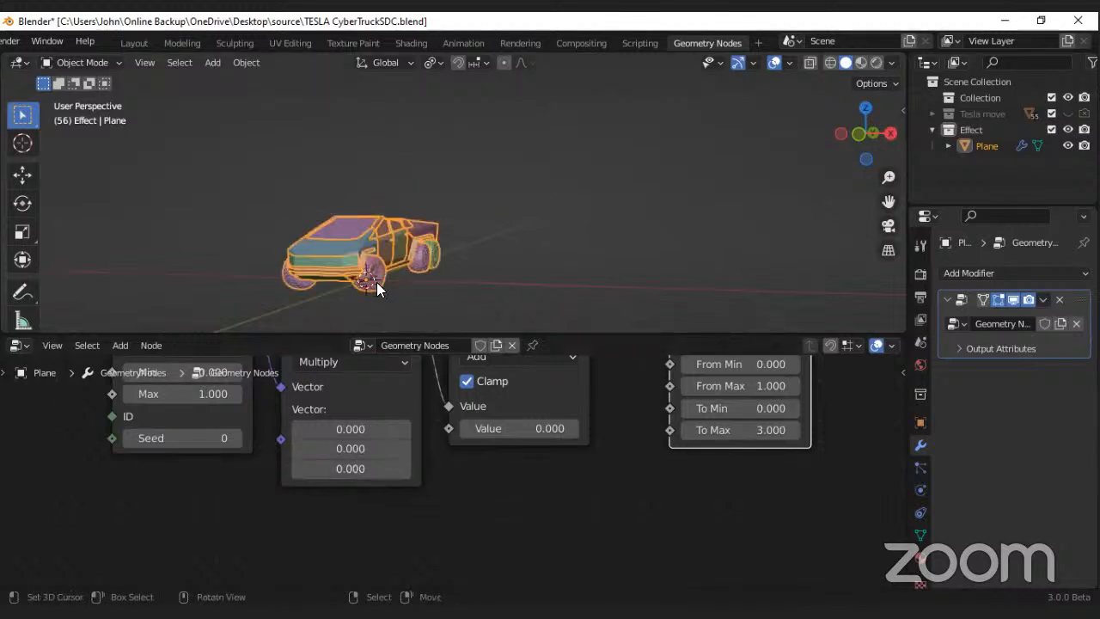
Step: Set the Z component of the Multiply node's vector to 13.8 to spread the truck parts
middle_click_drag(376, 282, 389, 283)
mouse_move(548, 429)
left_mouse_down()
mouse_move(593, 430)
mouse_move(516, 428)
mouse_move(550, 428)
left_mouse_up()
key("Escape")
left_click_drag(350, 468, 437, 466)
Step: Step through several seeds on the Random Value node and leave Seed at 2
left_click(234, 435)
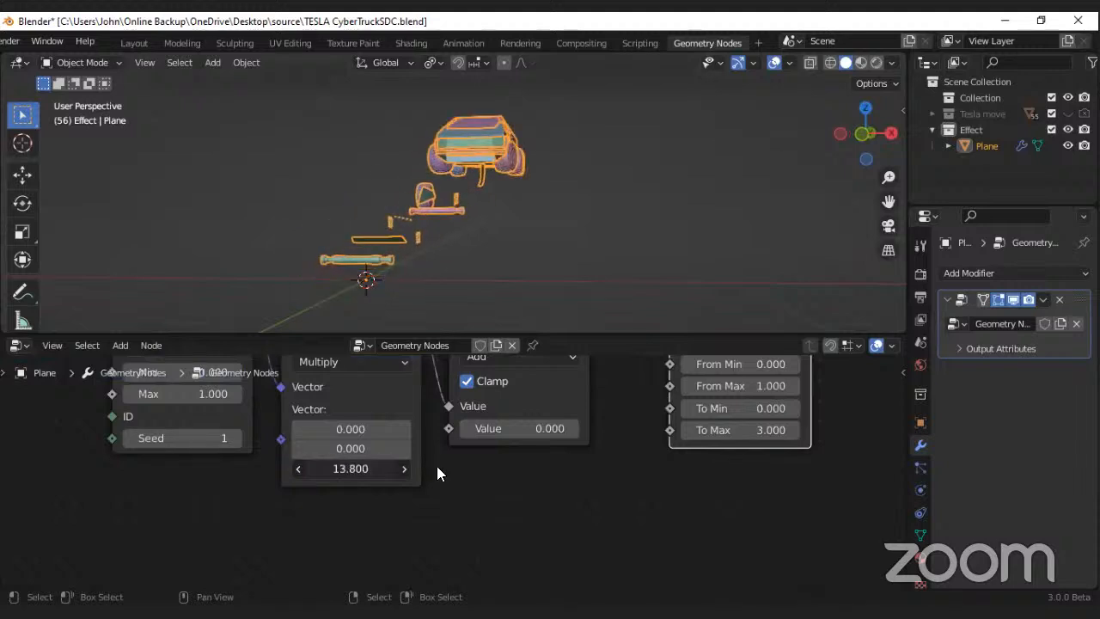
left_click(237, 440)
left_click(237, 440)
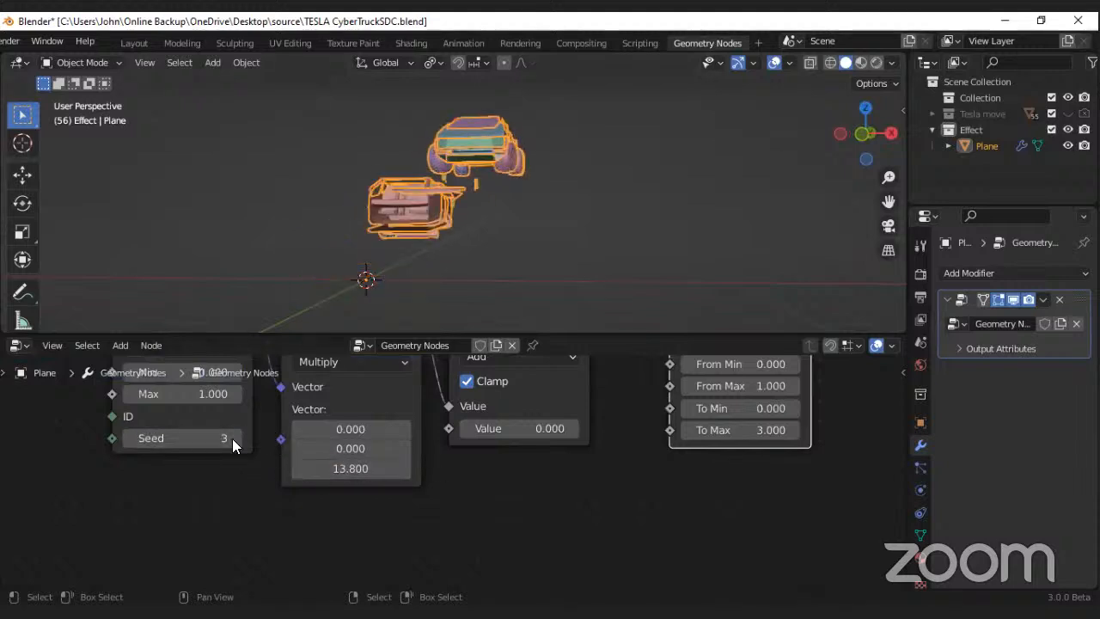
left_click(128, 440)
Step: Try another Z component in the Multiply node's vector and review the node chain up to Map Range
left_click_drag(411, 464, 381, 466)
right_click(381, 466)
scroll(550, 430, "down", 3)
middle_click_drag(664, 409, 508, 483)
scroll(483, 428, "up", 3)
scroll(451, 460, "down", 3)
scroll(399, 450, "up", 1)
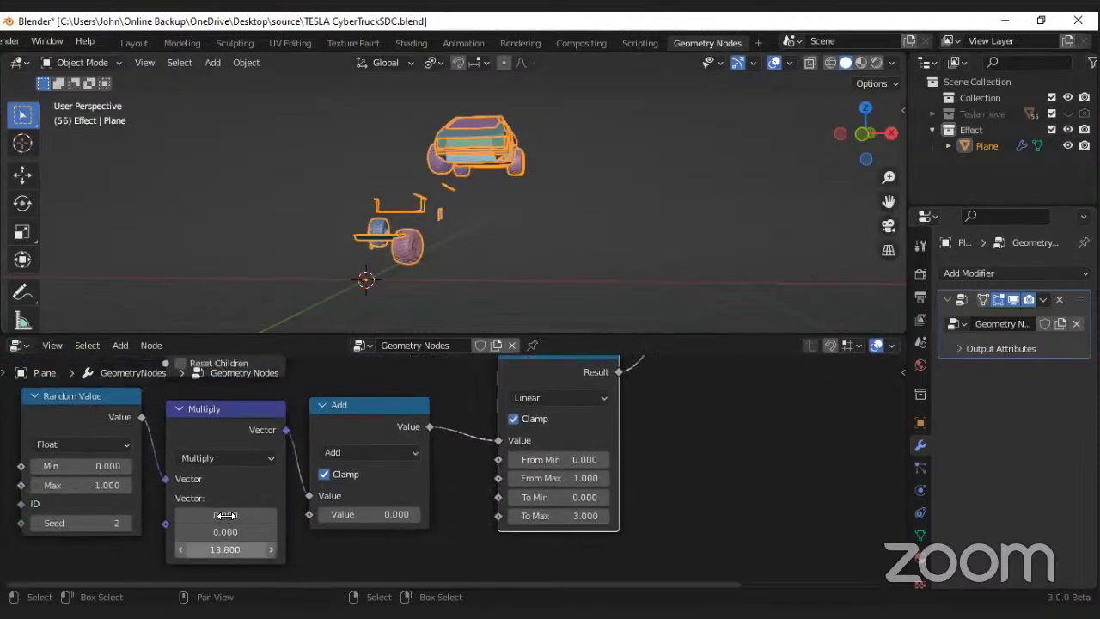
Step: Set the Multiply node's vector components to 64, 63.5 and -141.5
left_click_drag(225, 515, 171, 549)
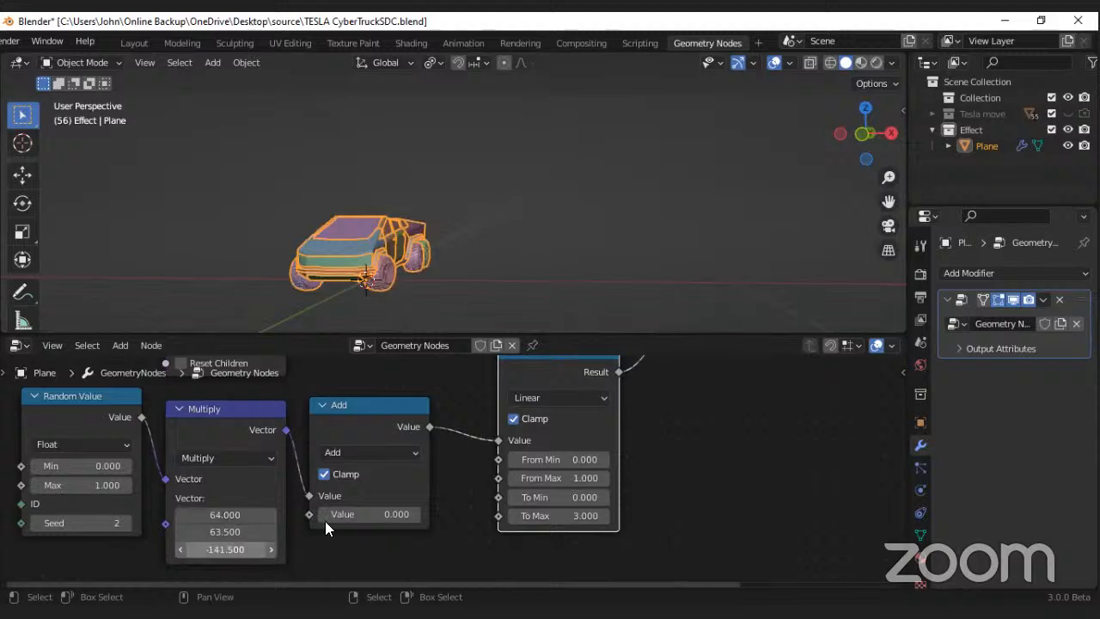
Step: Line up the Random Value, Multiply, Add and Map Range nodes in one compact row
scroll(377, 480, "down", 3)
left_click_drag(124, 475, 460, 449)
left_click_drag(281, 490, 44, 560)
middle_click_drag(261, 491, 356, 457)
left_click_drag(331, 442, 284, 397)
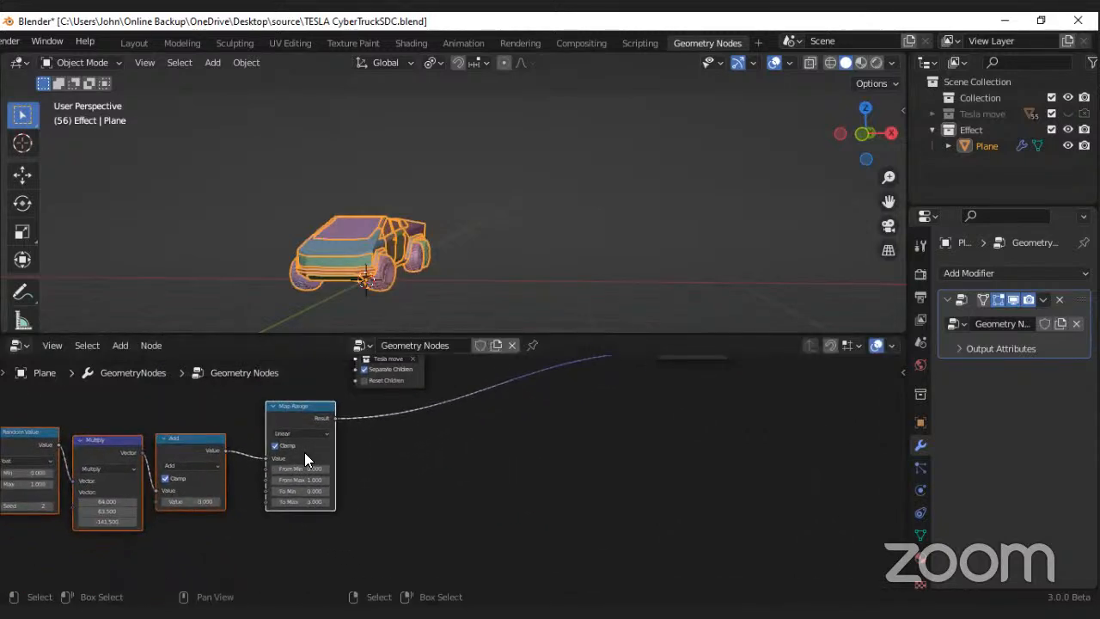
scroll(305, 452, "up", 1)
middle_click_drag(304, 453, 457, 474)
left_click_drag(49, 399, 278, 428)
left_click(272, 427)
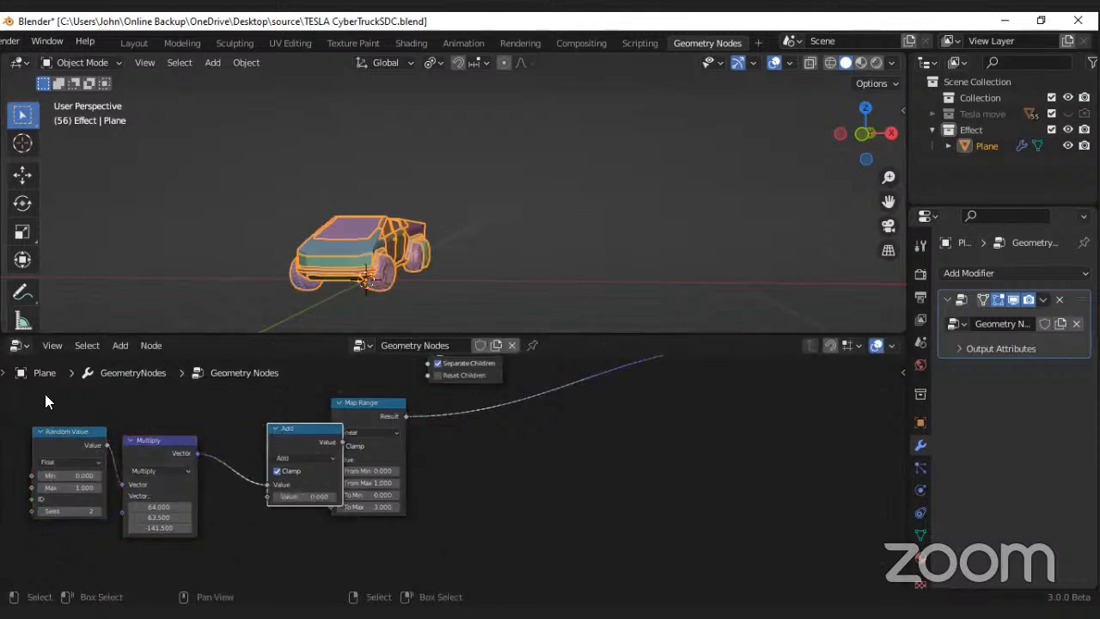
left_click_drag(141, 443, 200, 423)
left_click_drag(81, 434, 149, 422)
left_click_drag(276, 434, 263, 428)
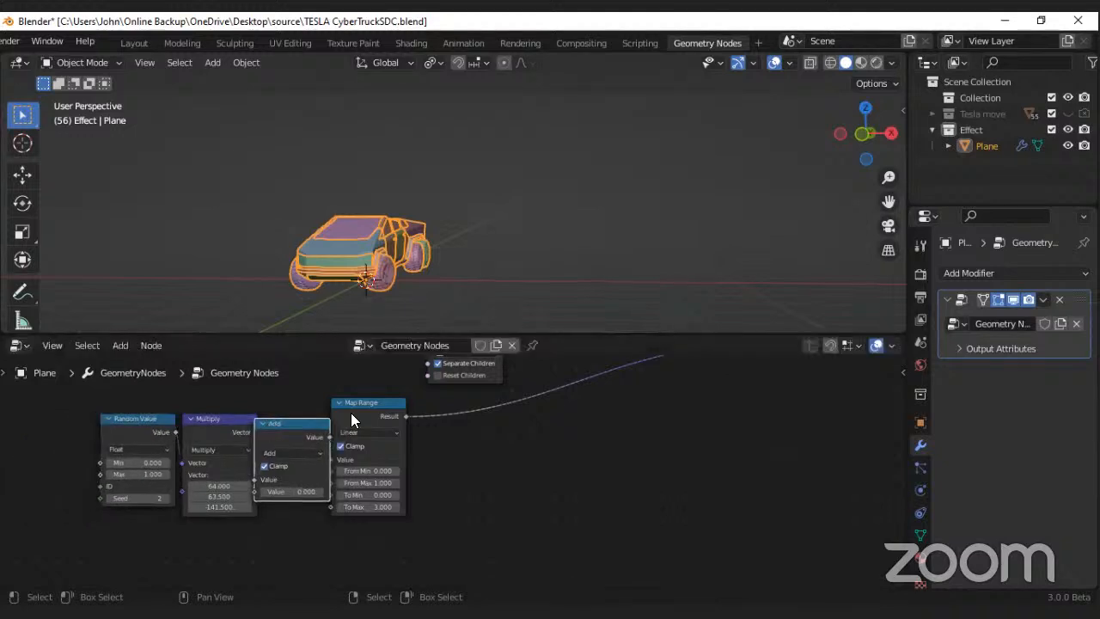
left_click_drag(351, 412, 362, 427)
Step: Try rewiring the Map Range result from the Set Position node's Offset input to its Position input
middle_click_drag(490, 426, 350, 463)
scroll(417, 467, "down", 2)
scroll(418, 466, "up", 1)
scroll(583, 387, "up", 2)
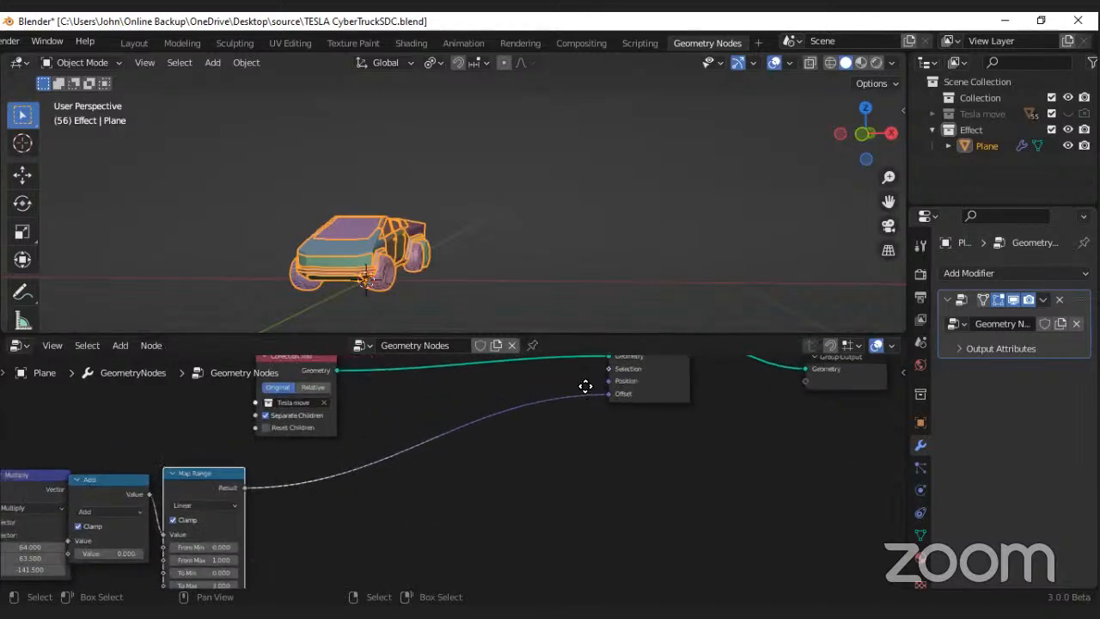
middle_click_drag(584, 387, 540, 442)
scroll(549, 442, "up", 4)
scroll(531, 447, "down", 1)
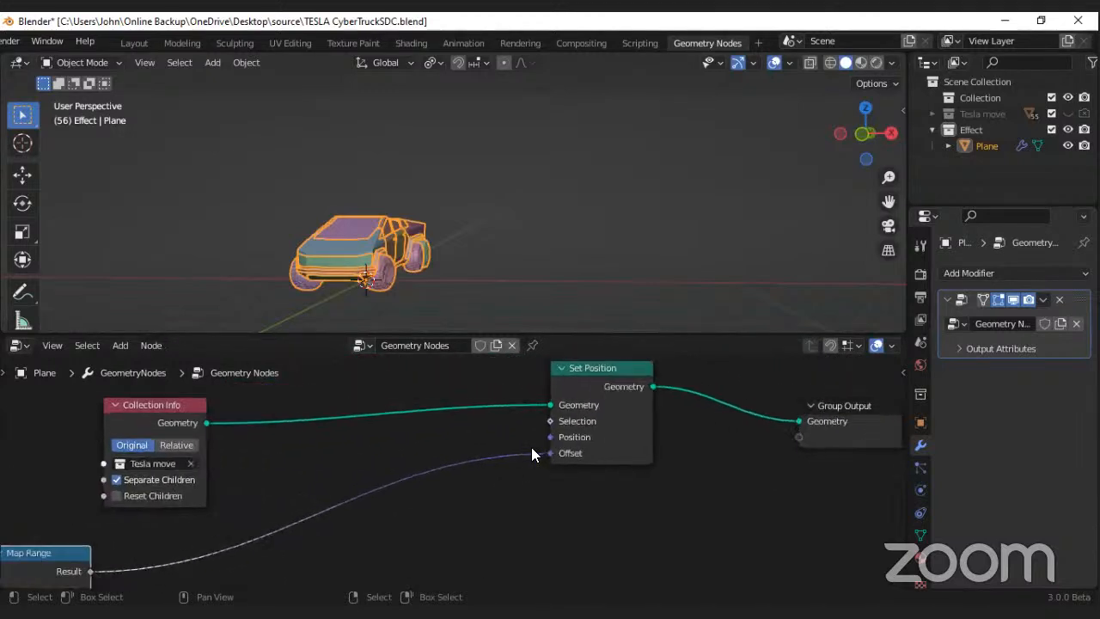
left_click_drag(549, 453, 549, 438)
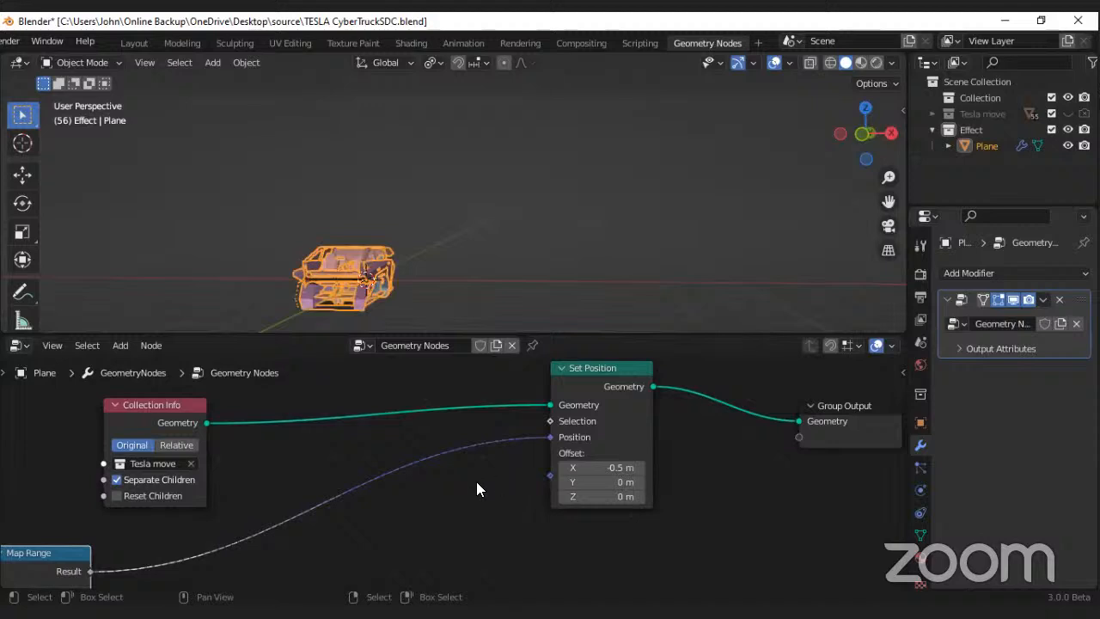
middle_click_drag(476, 483, 591, 431)
scroll(591, 431, "down", 4)
middle_click_drag(373, 486, 492, 392)
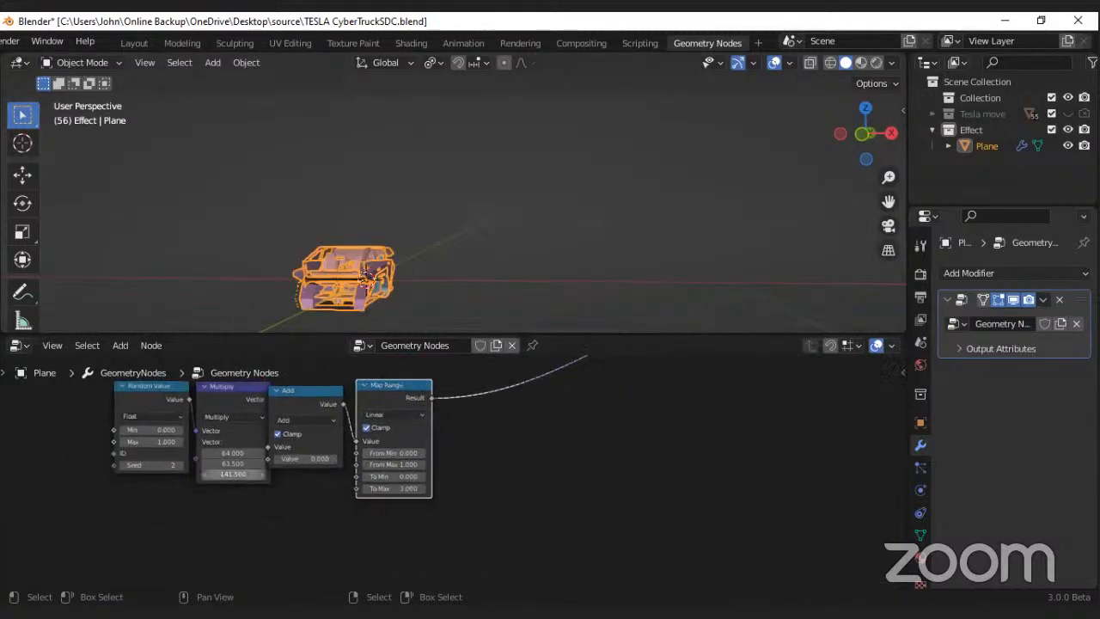
left_click_drag(232, 474, 234, 475)
Step: Disconnect the Map Range result from the Position input and link it back to the Set Position node's Offset
scroll(466, 419, "down", 3)
middle_click_drag(561, 396, 189, 569)
scroll(361, 488, "up", 1)
scroll(285, 545, "up", 3)
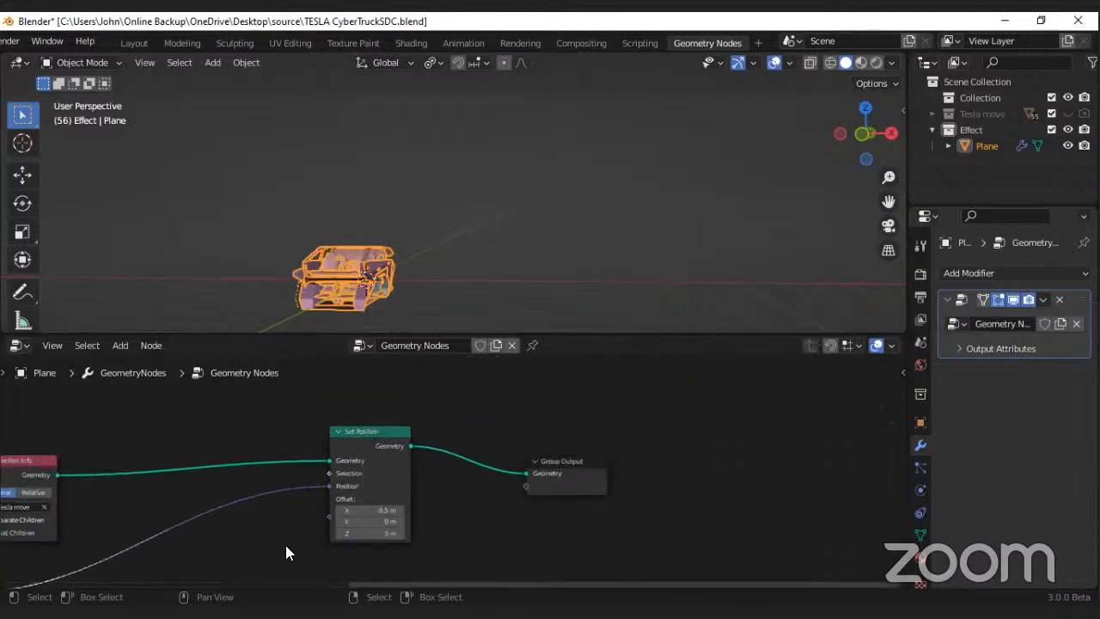
scroll(285, 545, "up", 1)
left_click_drag(331, 488, 316, 510)
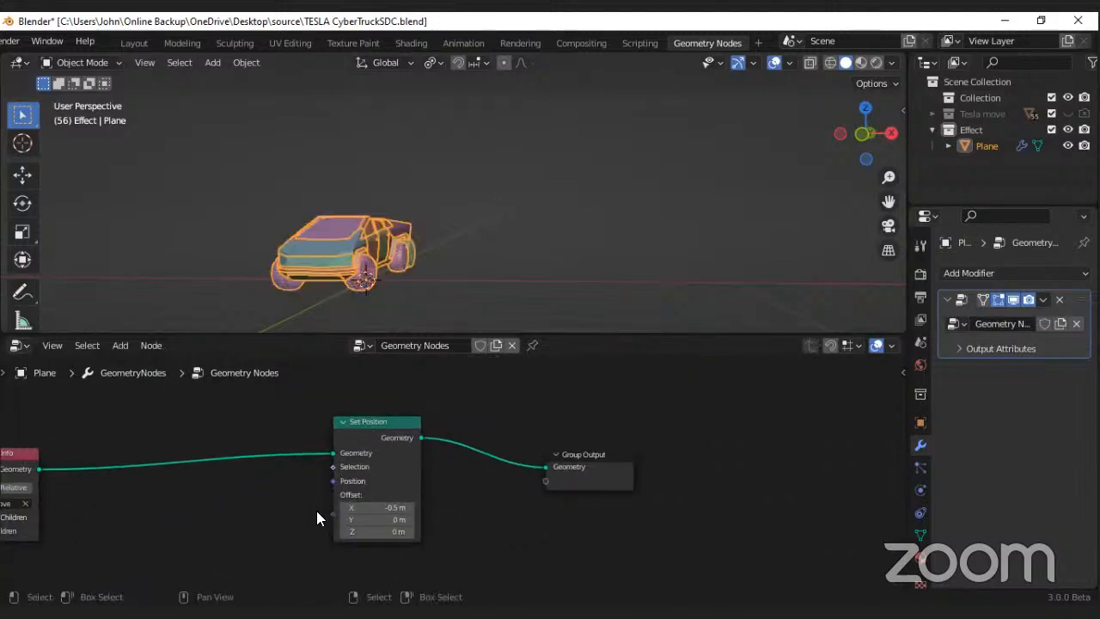
scroll(352, 473, "down", 3)
left_click_drag(142, 532, 335, 495)
scroll(339, 482, "up", 2)
scroll(335, 489, "up", 3)
scroll(349, 488, "down", 2)
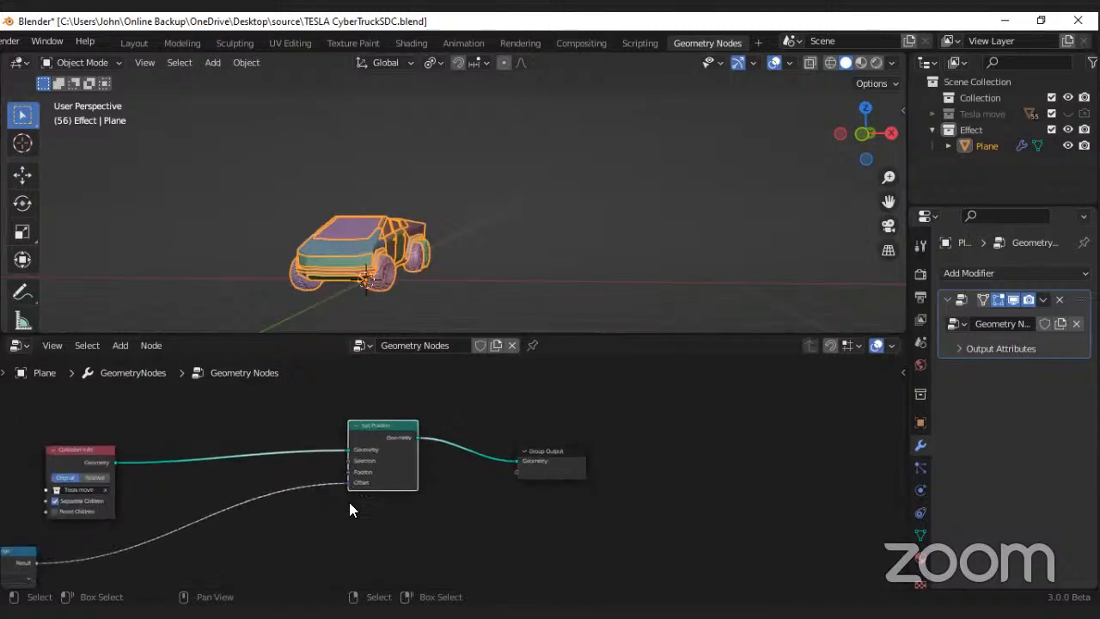
Step: Move the Set Position node closer to the Collection Info node
middle_click_drag(349, 502, 350, 452)
left_click_drag(377, 420, 224, 468)
scroll(233, 476, "up", 2)
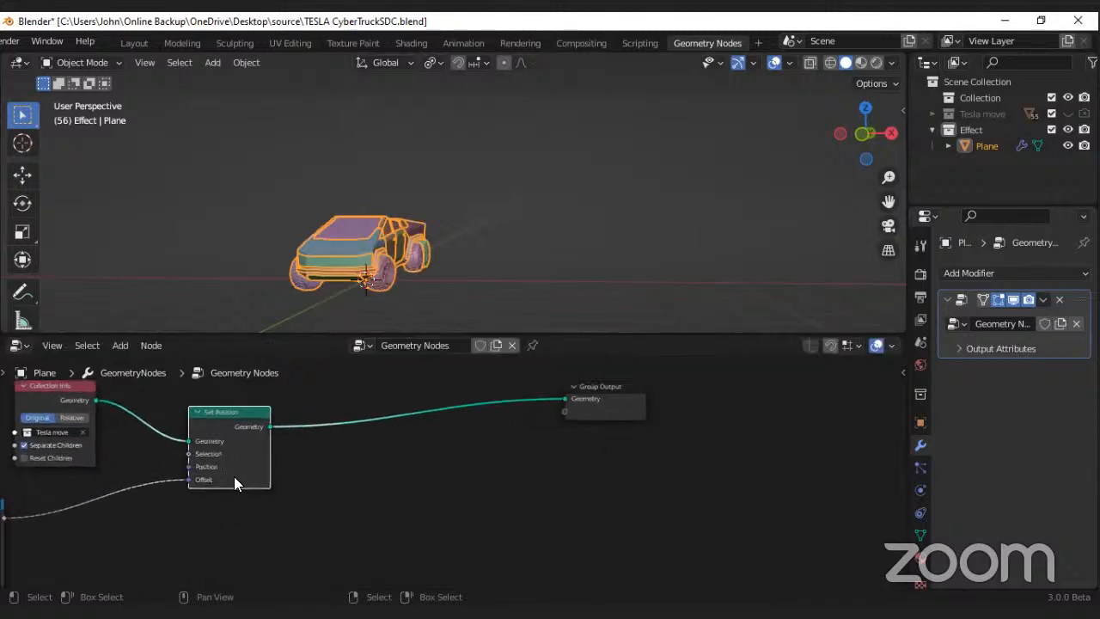
middle_click_drag(234, 476, 294, 476)
scroll(294, 474, "down", 2)
scroll(275, 464, "up", 1)
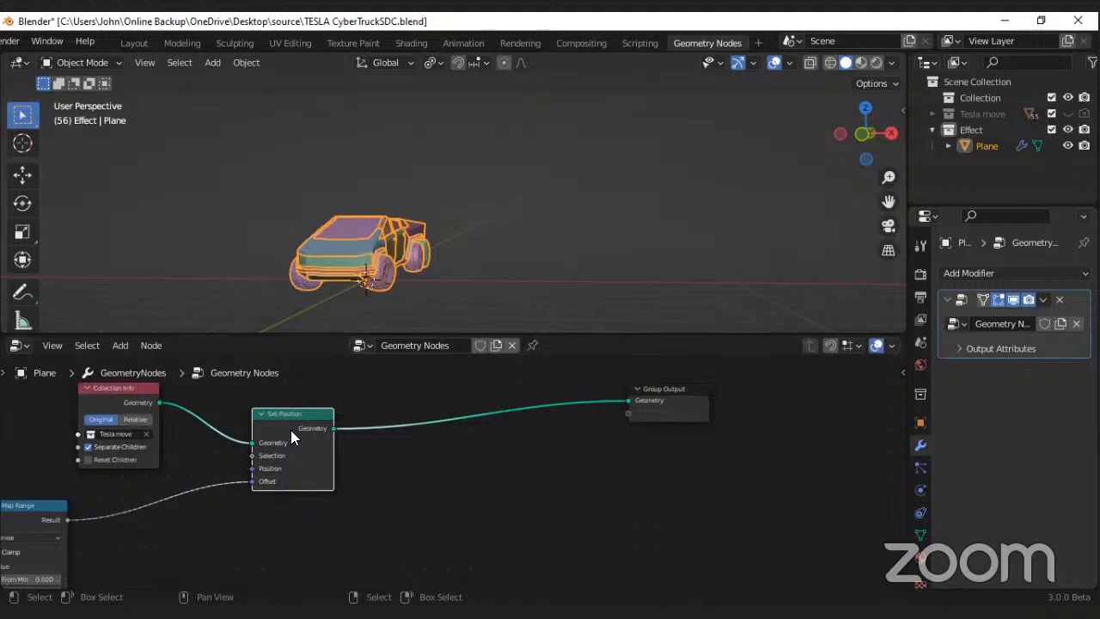
Step: Search the available nodes for "set sc" and "set rot", and leave without adding one
key("shift+a")
mouse_move(406, 438)
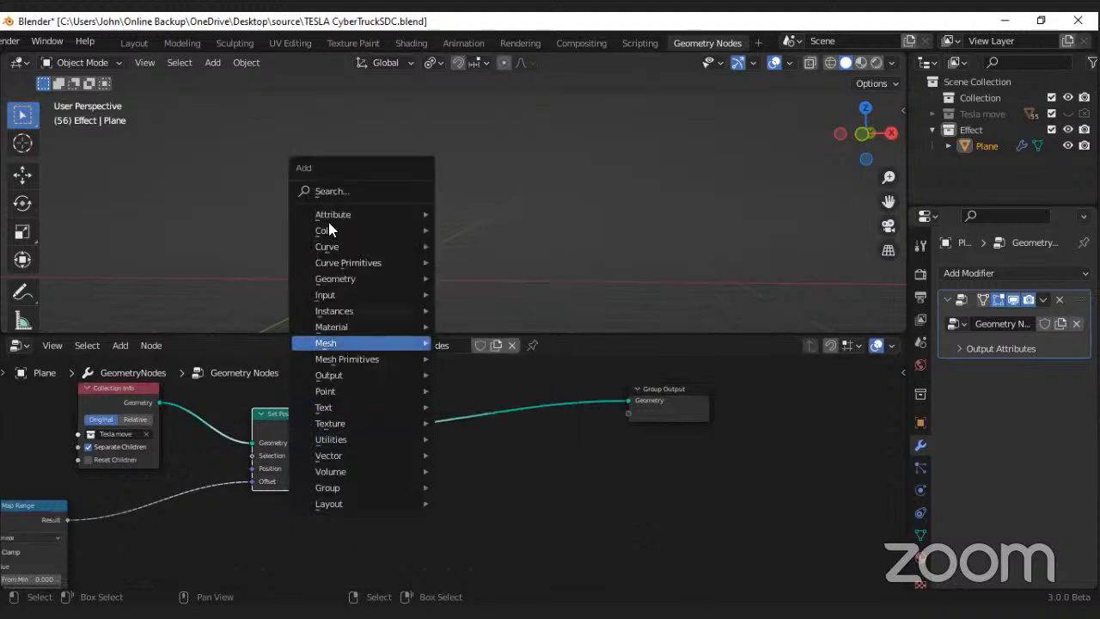
left_click(334, 190)
type("set")
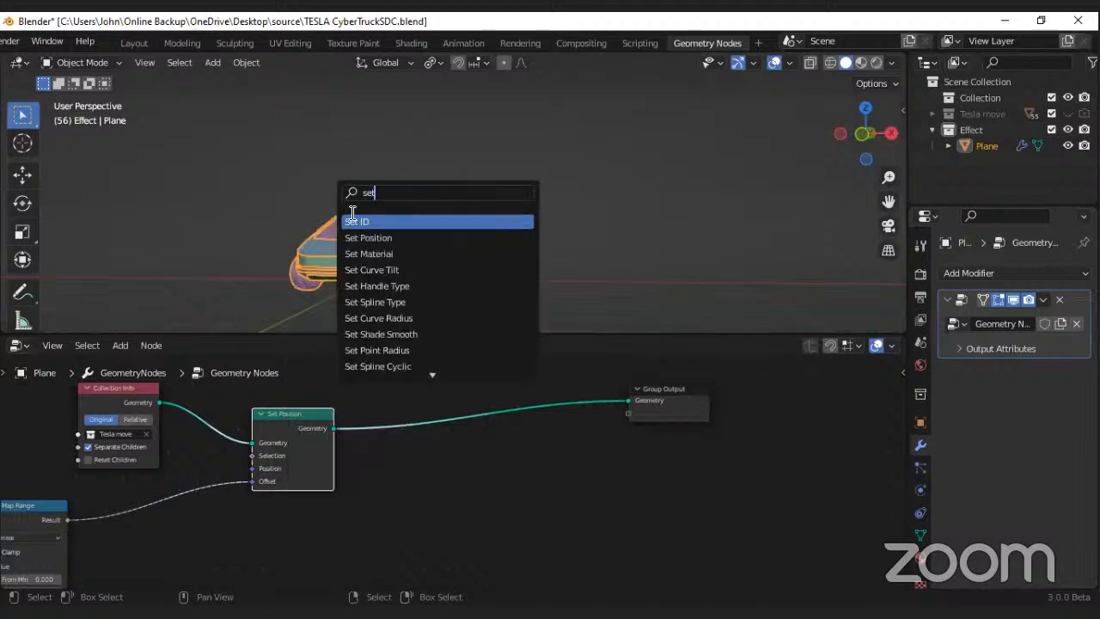
type(" sc")
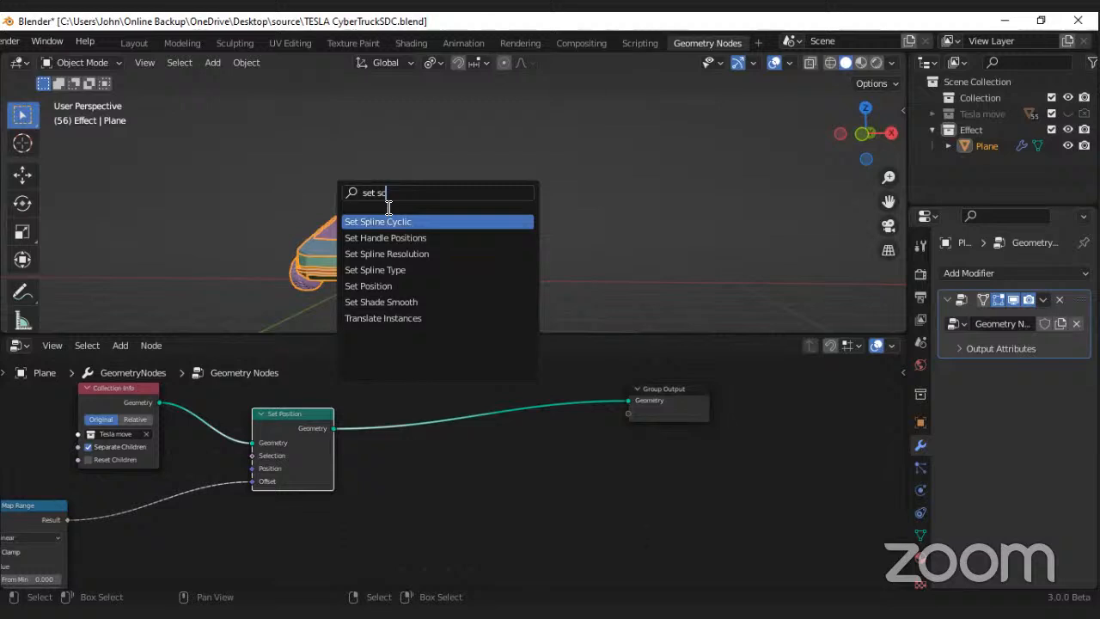
key("BackSpace")
key("BackSpace")
type("r")
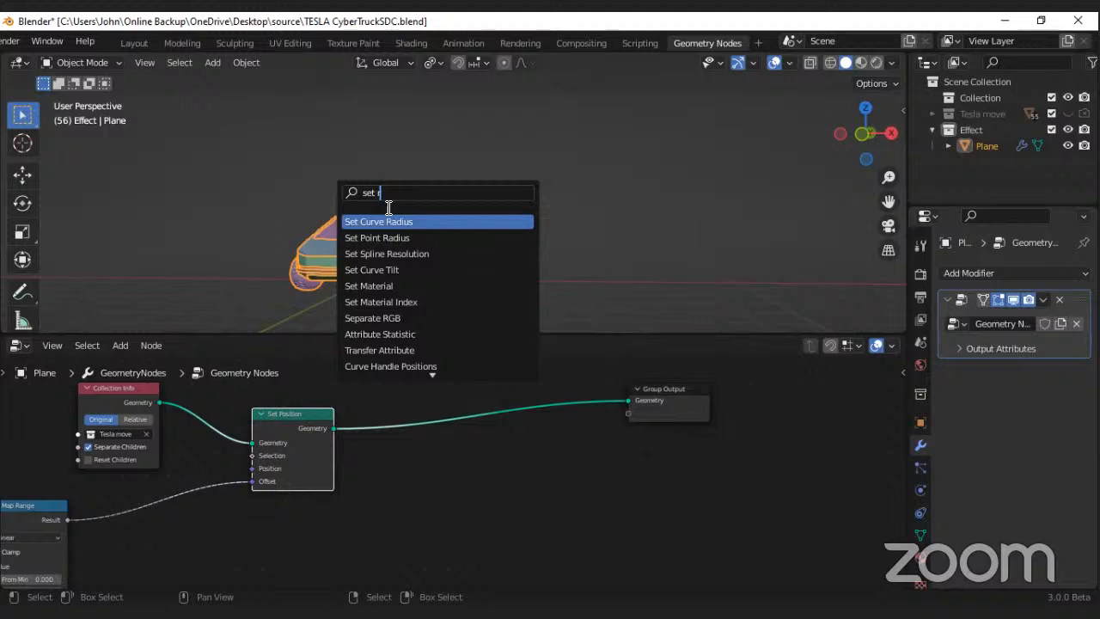
type("o")
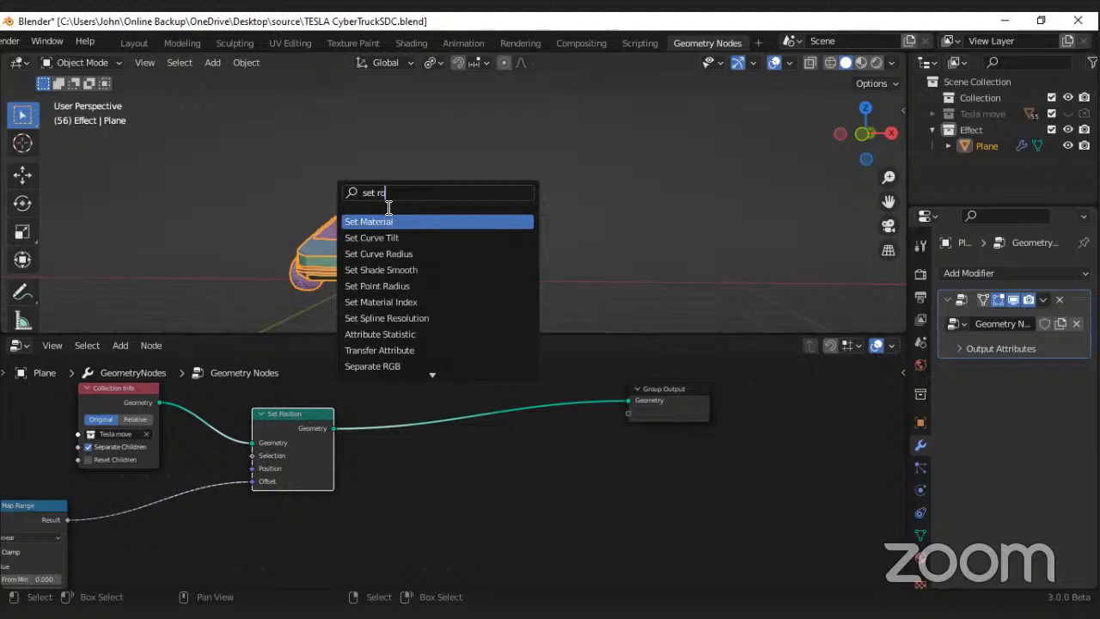
type("t")
key("BackSpace")
key("BackSpace")
key("BackSpace")
key("BackSpace")
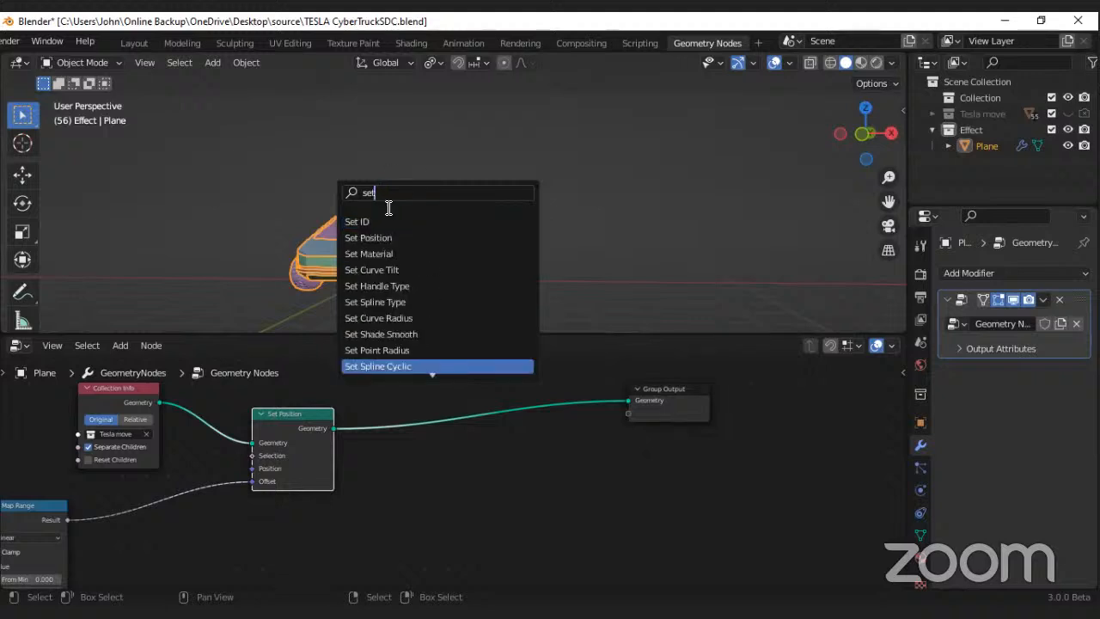
key("BackSpace")
key("BackSpace")
key("BackSpace")
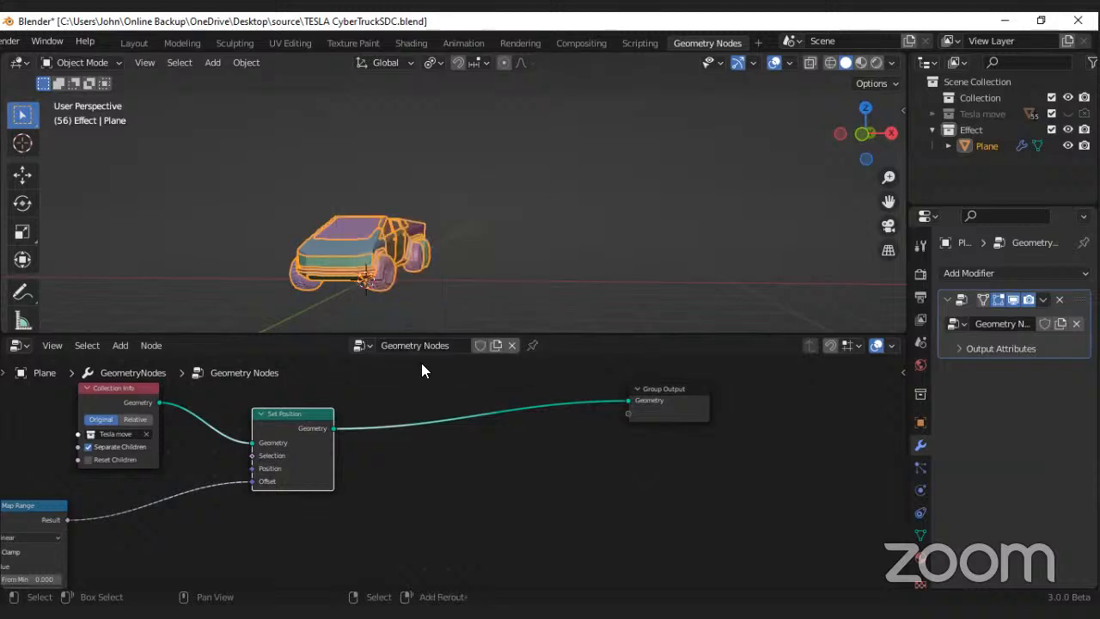
key("shift+a")
mouse_move(367, 382)
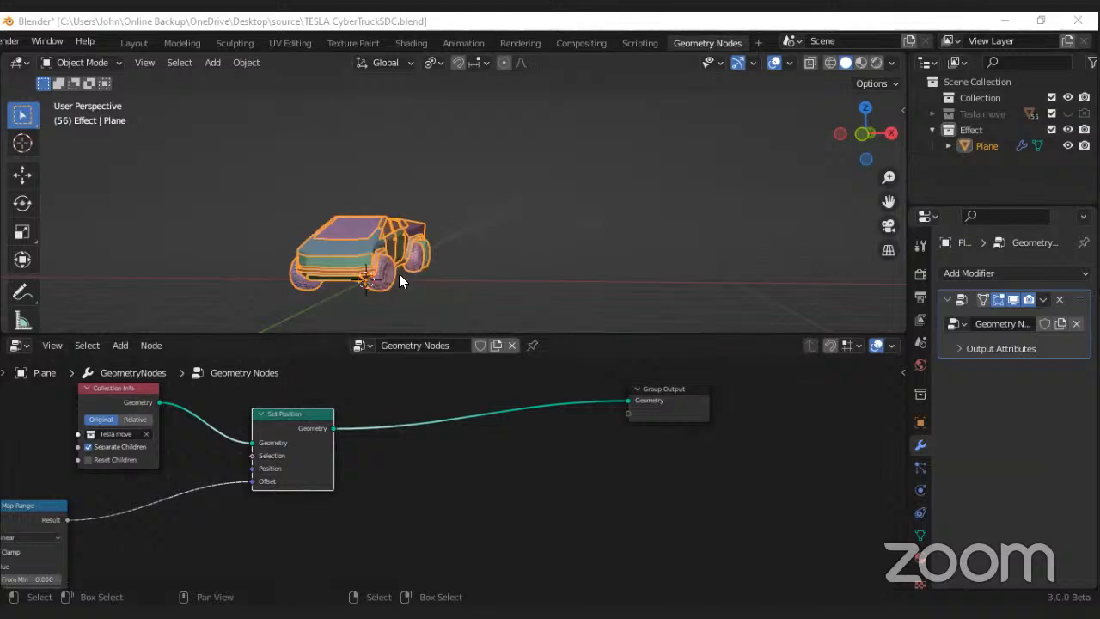
Step: Select the Random Value, Multiply, Add and Map Range nodes and move them up beside the Collection Info node
middle_click_drag(329, 282, 373, 296)
scroll(372, 404, "down", 8)
middle_click_drag(370, 409, 500, 413)
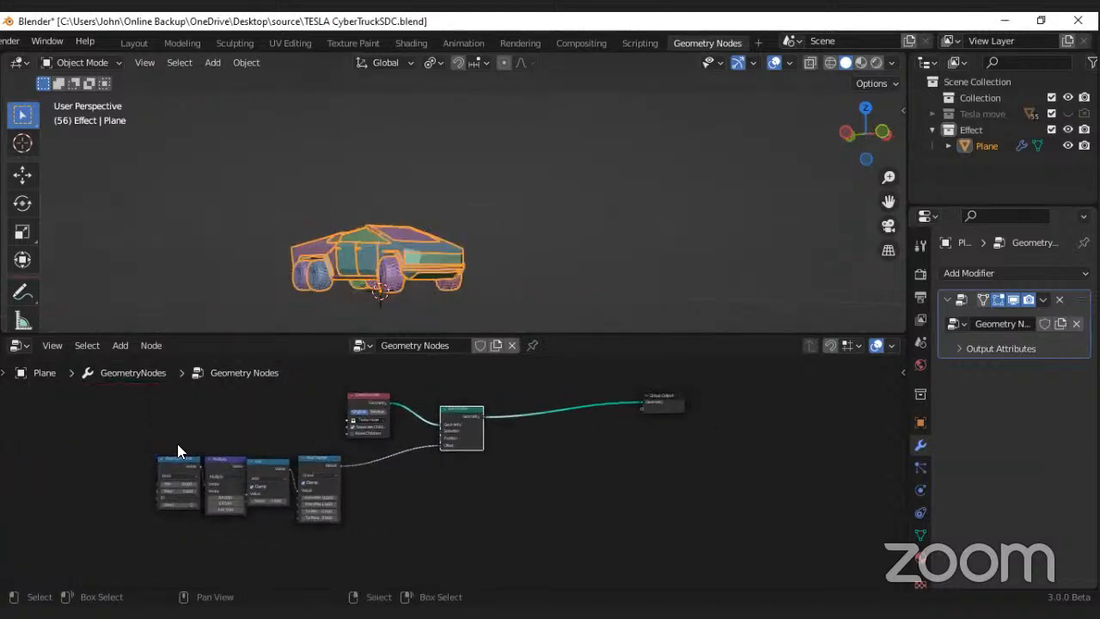
left_click_drag(157, 434, 318, 510)
left_click(308, 432)
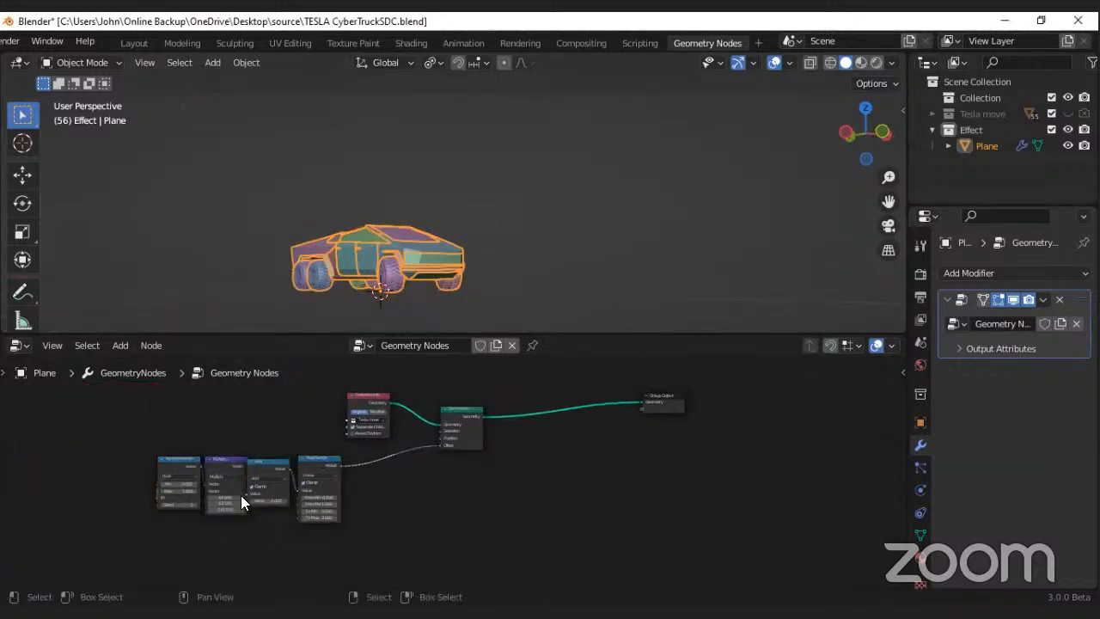
left_click_drag(138, 437, 312, 514)
left_click_drag(319, 464, 314, 419)
scroll(316, 420, "up", 5)
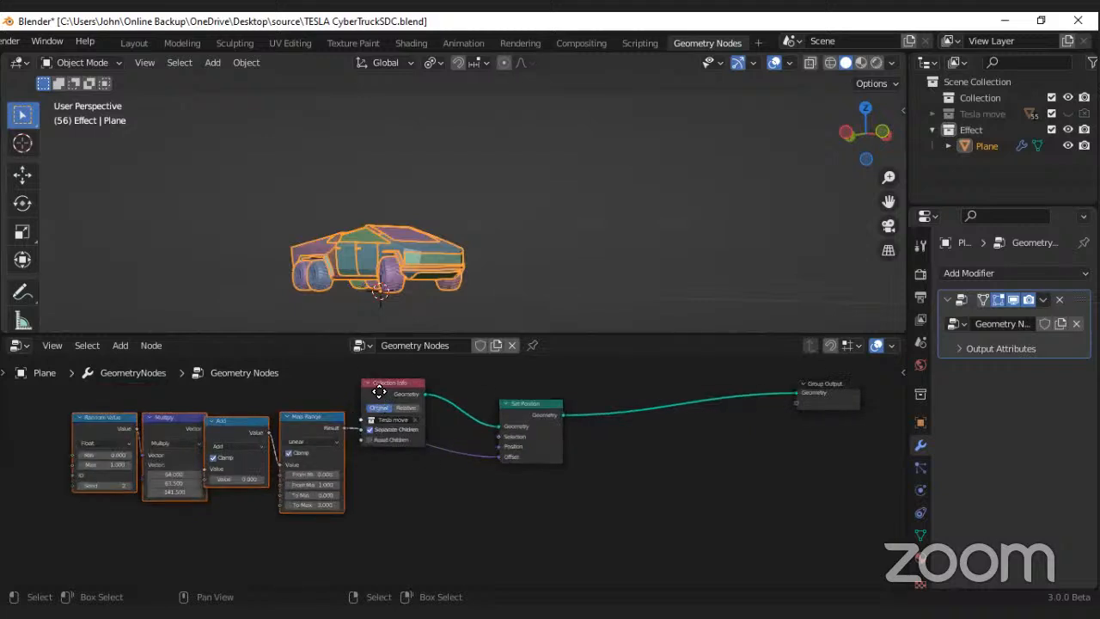
Step: Place the Collection Info node above the Map Range node and move the Set Position node closer to both
left_click_drag(379, 392, 179, 526)
scroll(319, 527, "up", 1)
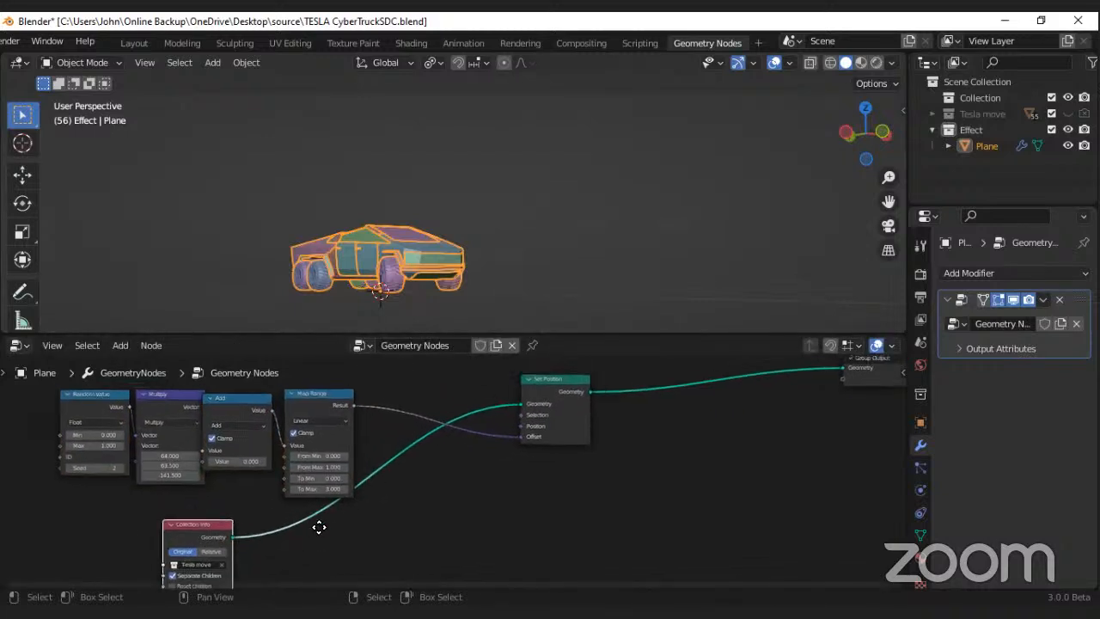
middle_click_drag(319, 527, 329, 532)
left_click_drag(206, 528, 408, 417)
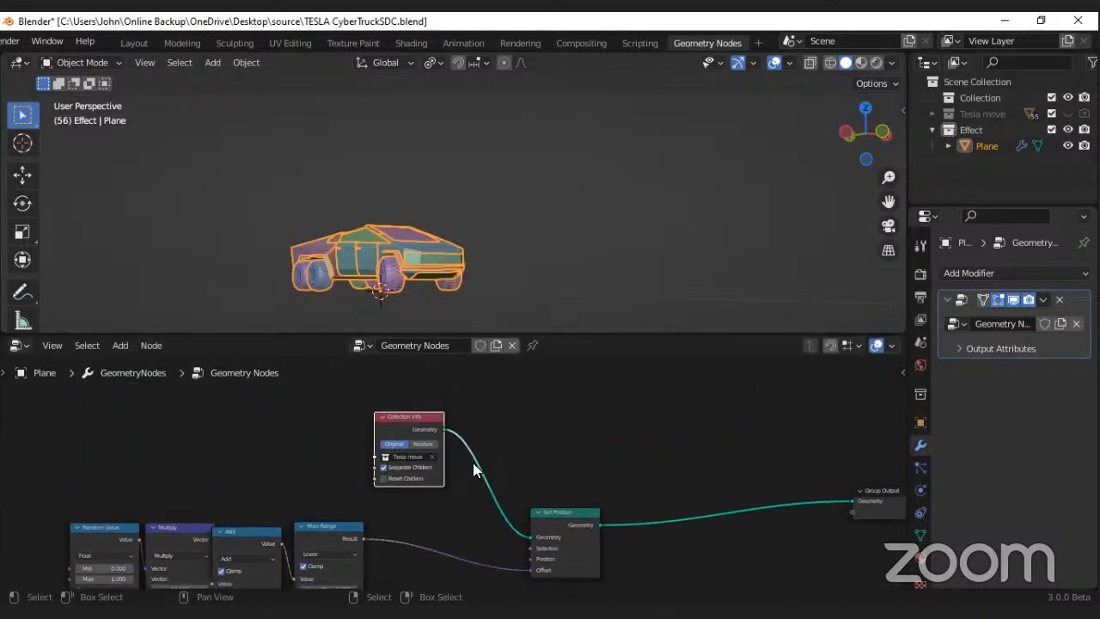
middle_click_drag(406, 444, 421, 374)
left_click_drag(411, 362, 347, 393)
middle_click_drag(525, 416, 463, 398)
left_click_drag(521, 434, 419, 432)
scroll(297, 495, "up", 1)
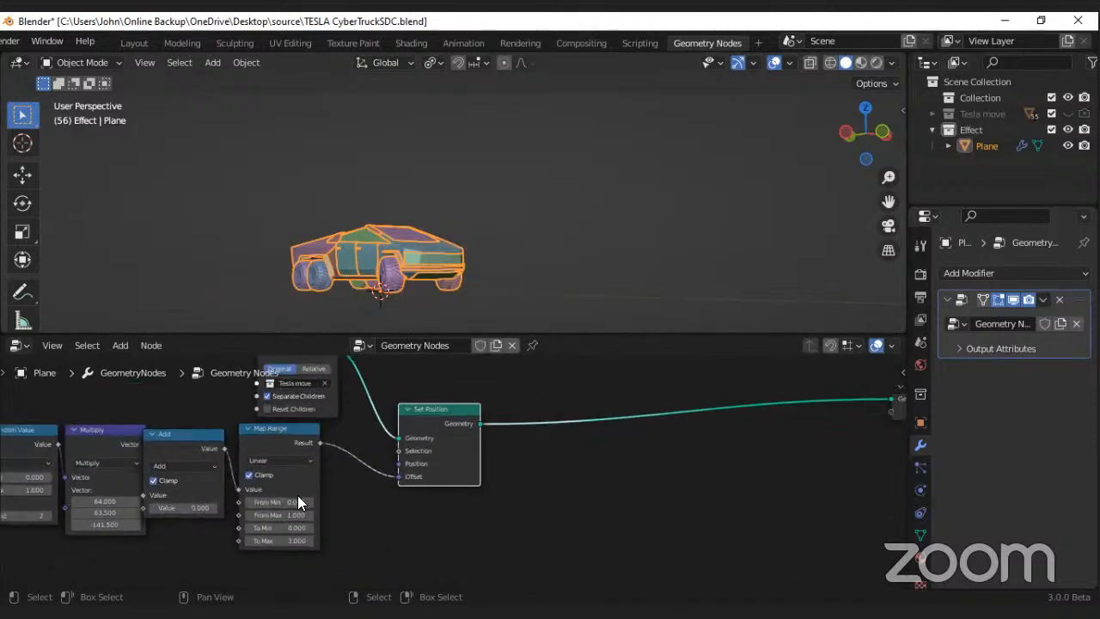
Step: Set the Map Range node's interpolation type to Smoother Step
scroll(298, 495, "up", 2)
left_click(311, 447)
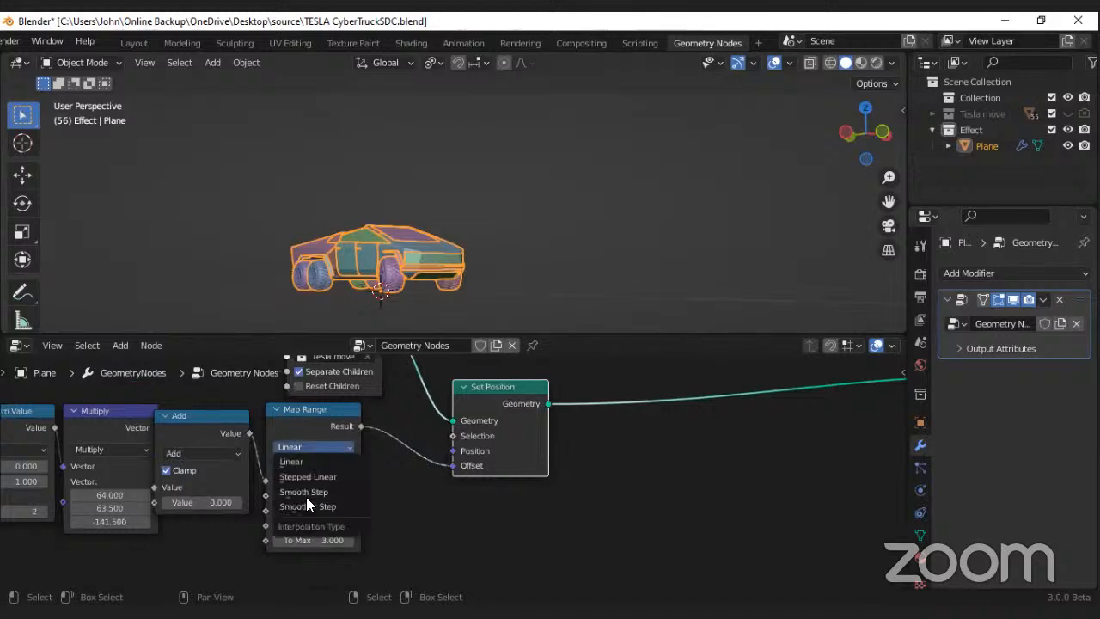
left_click(307, 506)
Step: Set the Z component of the Multiply node's vector to -160
scroll(345, 508, "up", 4)
middle_click_drag(49, 523, 184, 514)
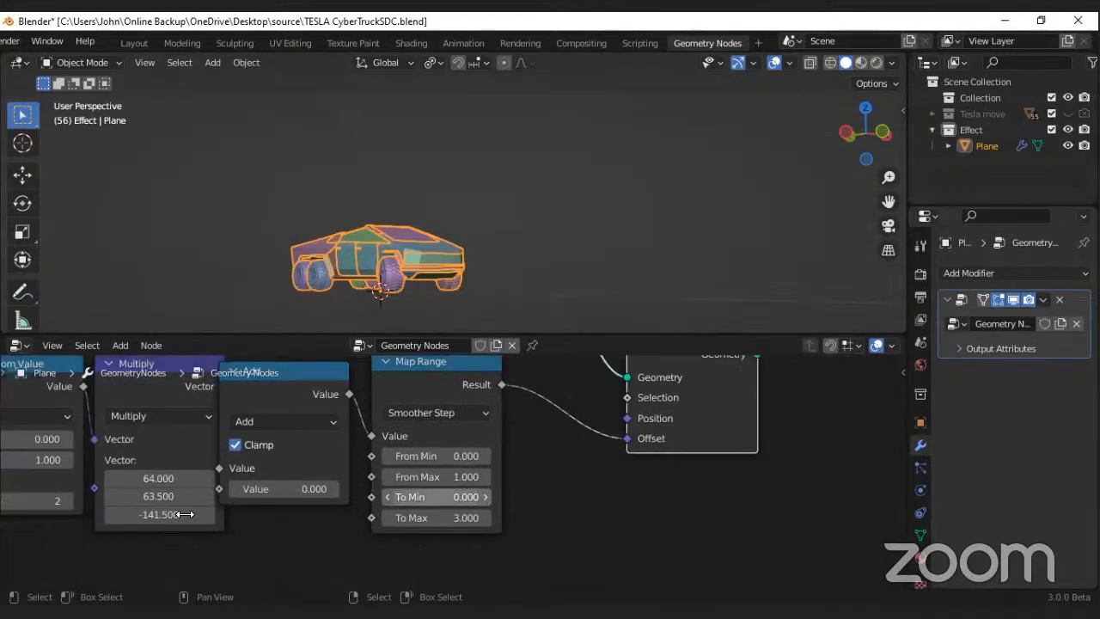
left_click_drag(184, 514, 246, 511)
scroll(246, 511, "down", 2)
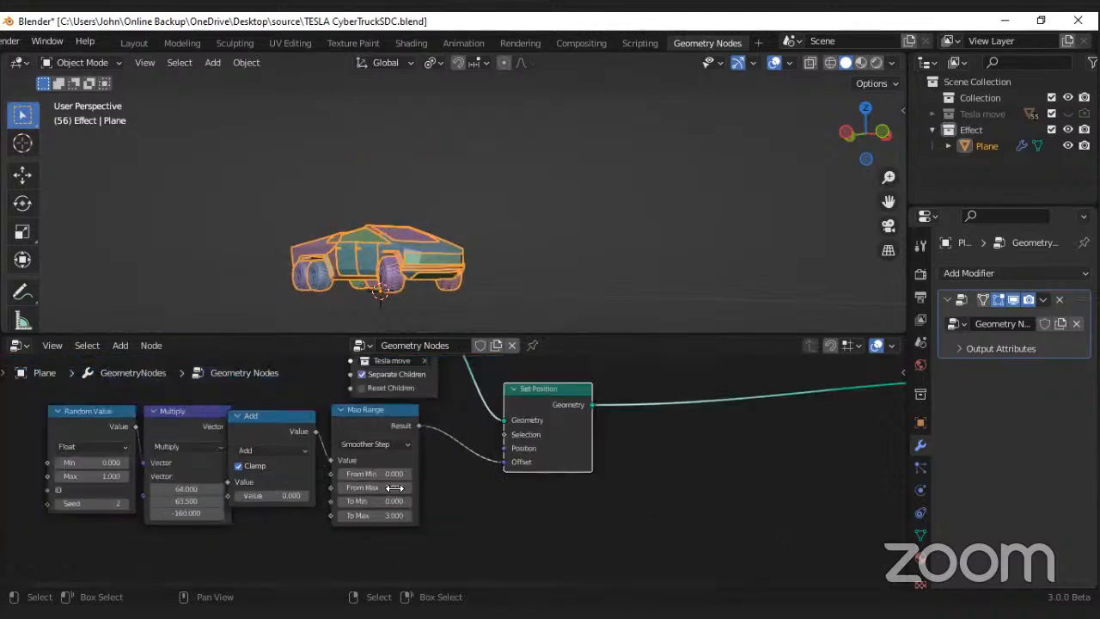
Step: Move the Set Position node a little closer to the Map Range node
middle_click_drag(560, 413, 448, 445)
left_click_drag(448, 445, 421, 445)
middle_click_drag(513, 413, 443, 419)
scroll(443, 419, "up", 2)
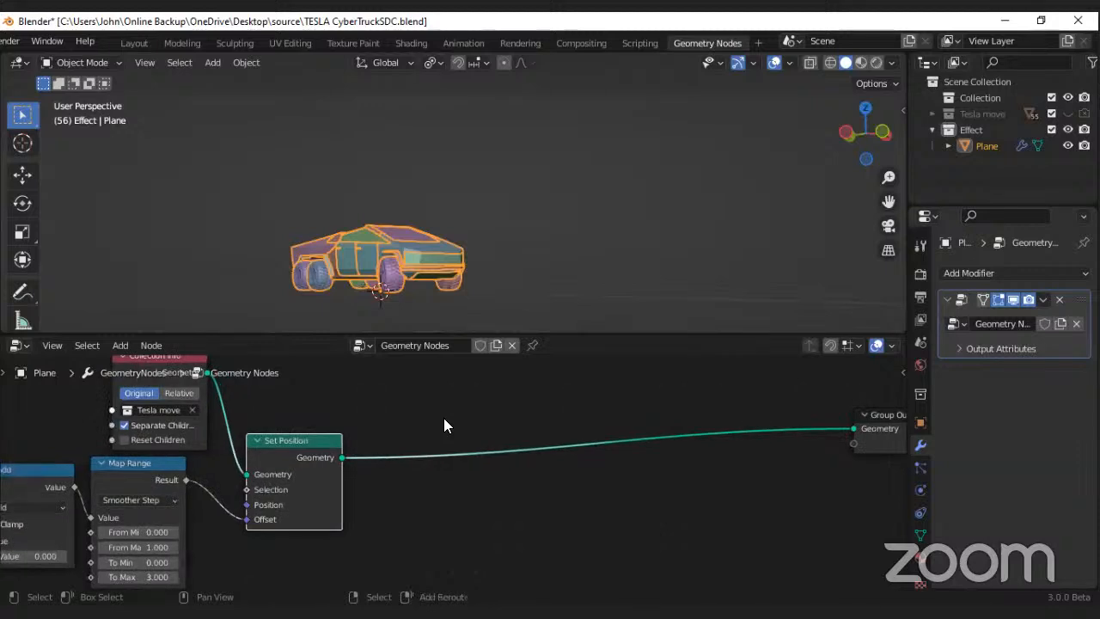
Step: Insert a ColorRamp node on the link between the Set Position and Group Output nodes
key("shift+a")
mouse_move(383, 325)
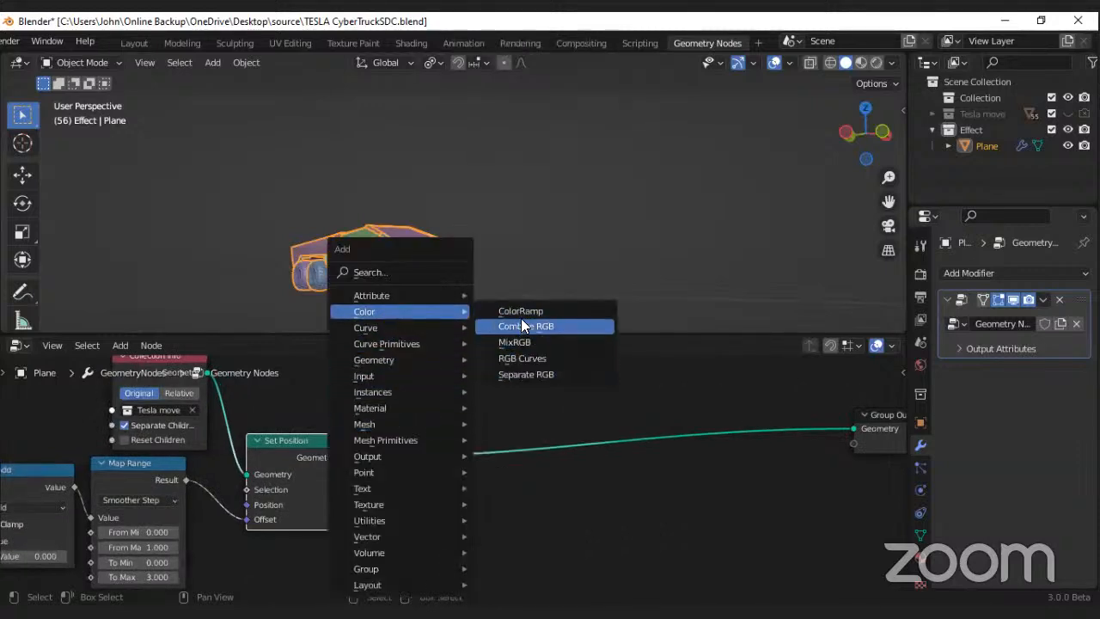
left_click(521, 311)
left_click(611, 466)
scroll(574, 466, "down", 2)
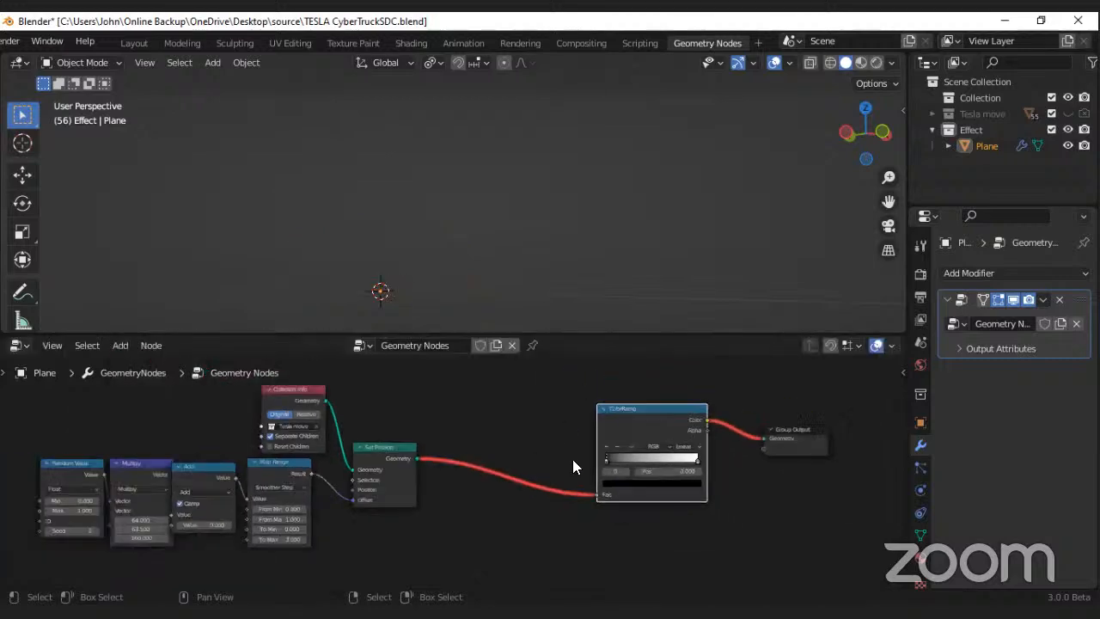
Step: Try moving the Set Position node up beside the ColorRamp node and undo the move
scroll(574, 460, "up", 3)
middle_click_drag(553, 476, 585, 473)
scroll(459, 474, "down", 5)
left_click_drag(400, 456, 535, 399)
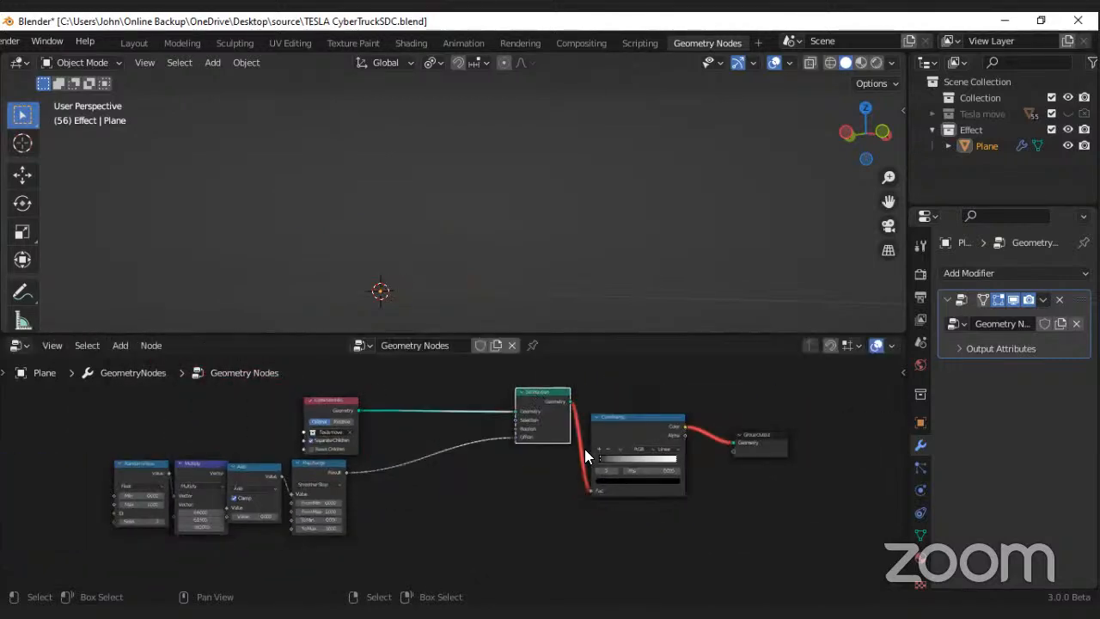
key("ctrl+z")
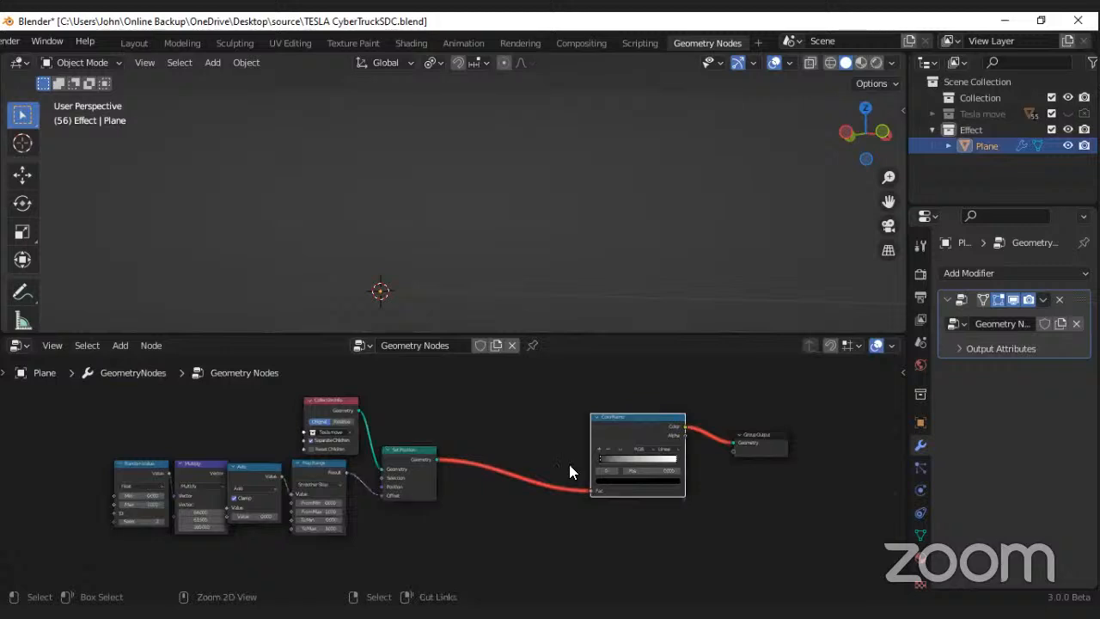
Step: Undo the ColorRamp placement, move Set Position away from Map Range, and insert the ColorRamp on the link between them
key("ctrl+z")
left_click_drag(421, 458, 668, 464)
left_click_drag(579, 396, 433, 477)
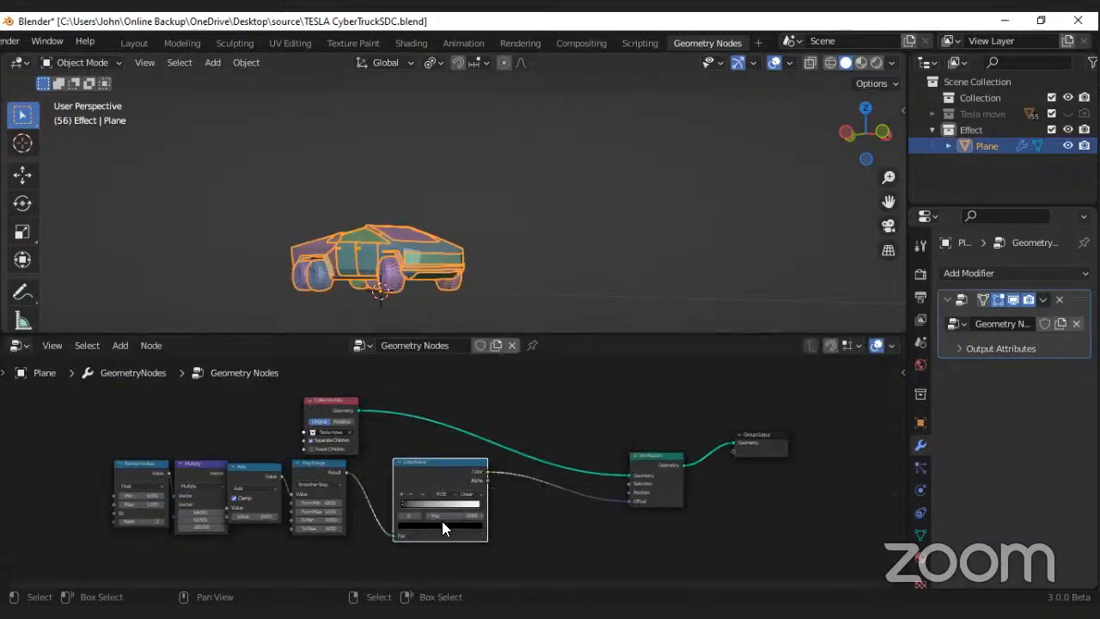
Step: Set the ColorRamp node's interpolation to Ease
scroll(442, 521, "up", 3)
left_click(495, 471)
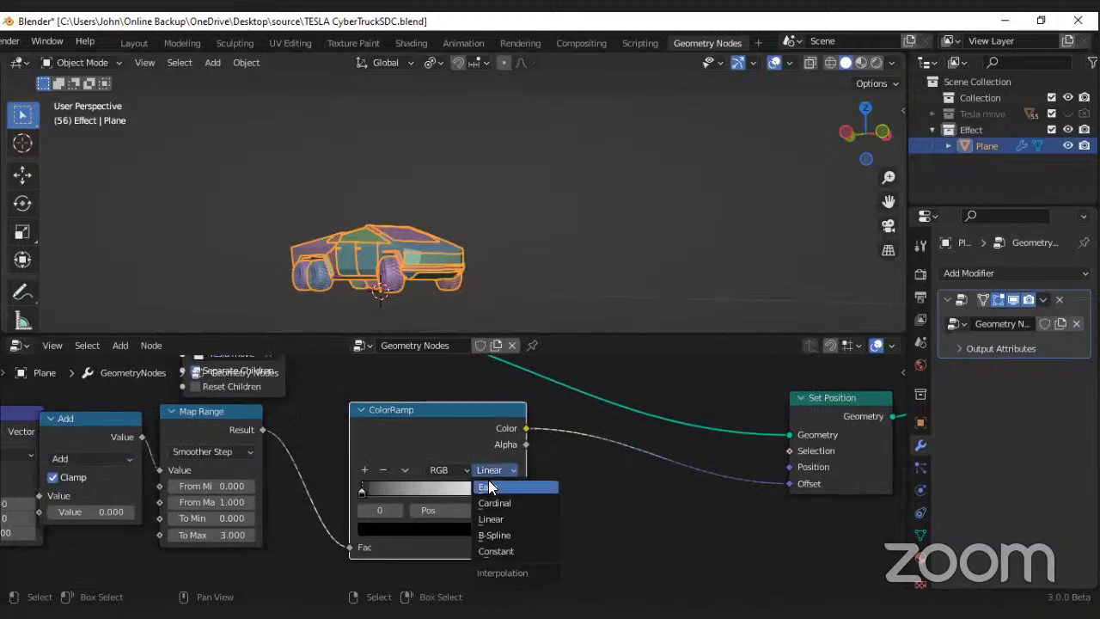
left_click(497, 488)
Step: Add a middle color stop to the ColorRamp and position it at 0.859
scroll(397, 504, "up", 3)
middle_click_drag(397, 503, 460, 473)
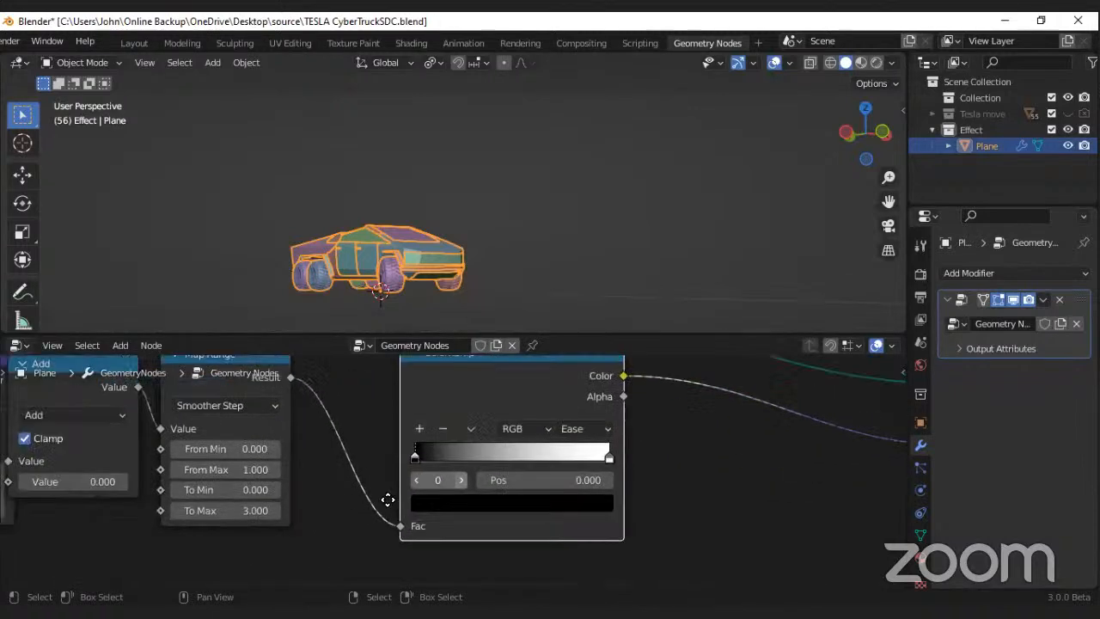
scroll(460, 473, "down", 3)
scroll(485, 459, "up", 2)
left_click(506, 423)
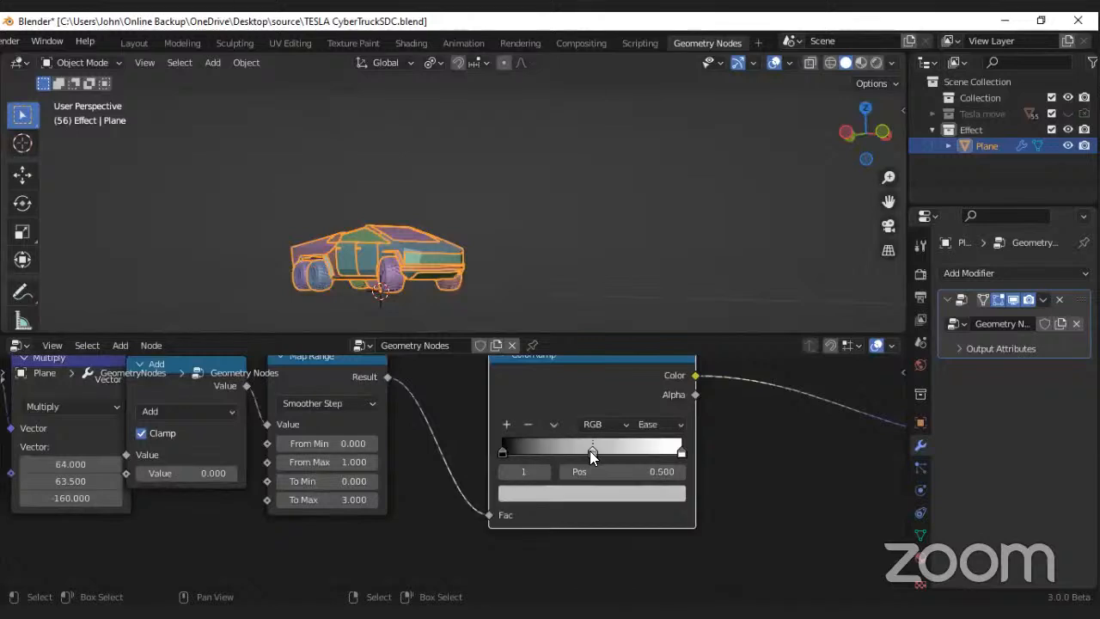
left_click_drag(630, 450, 657, 452)
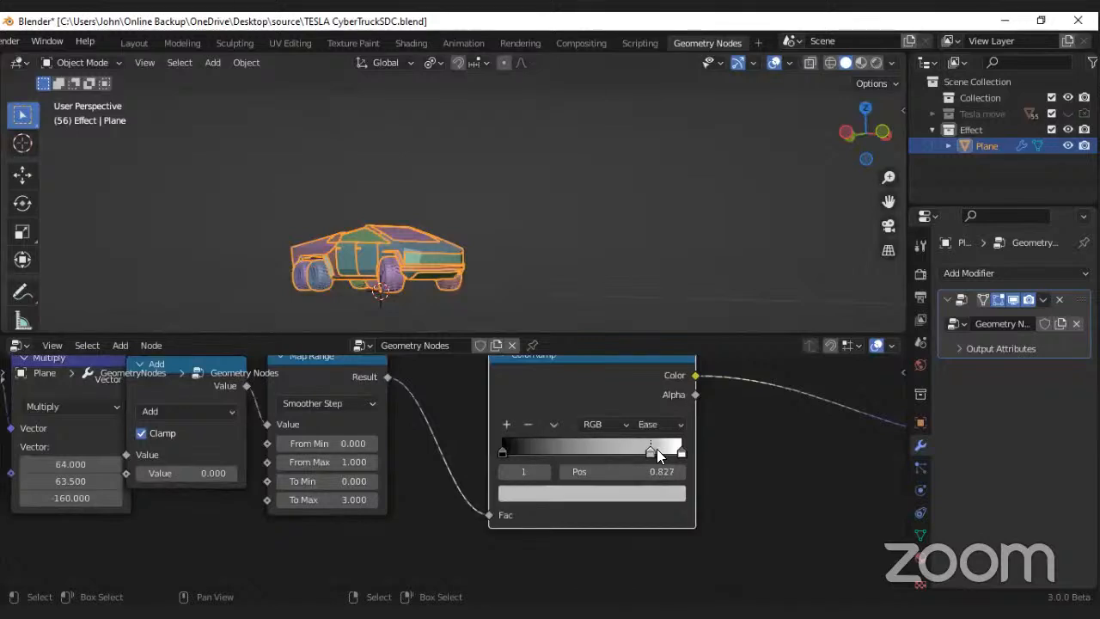
Step: Set the middle ColorRamp stop's alpha to 1.1 and brighten its color to white
left_click(633, 493)
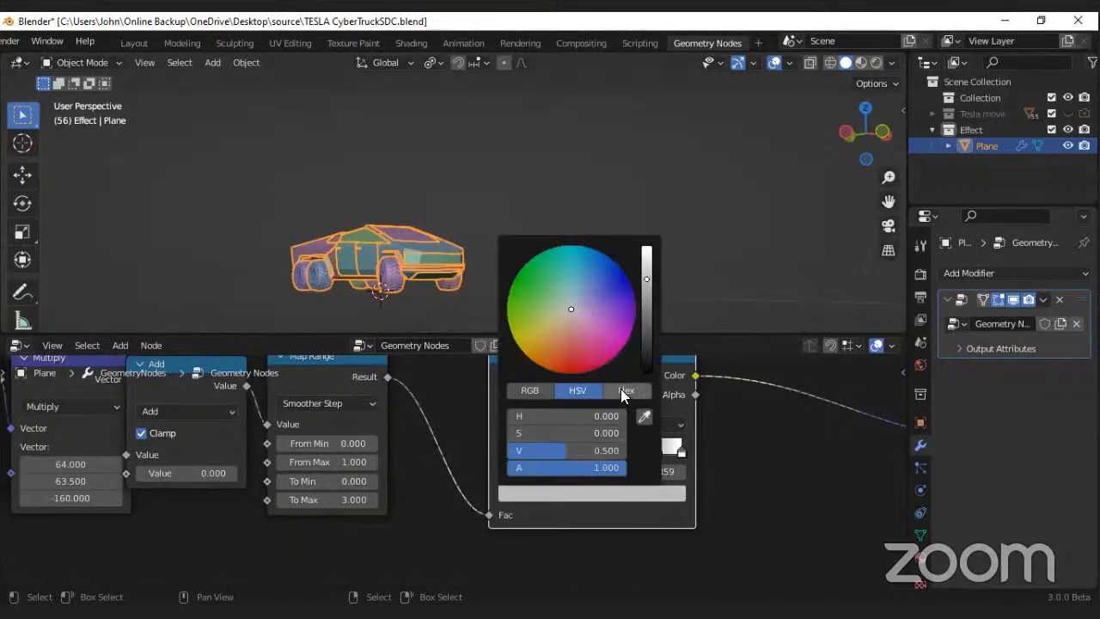
left_click(621, 390)
left_click(592, 464)
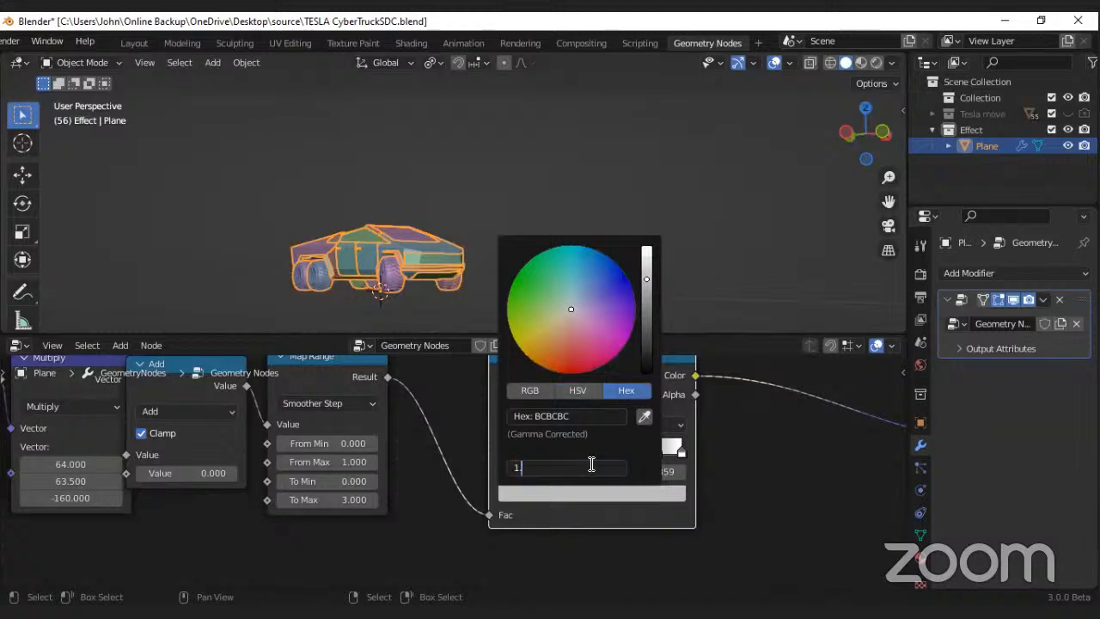
key("Return")
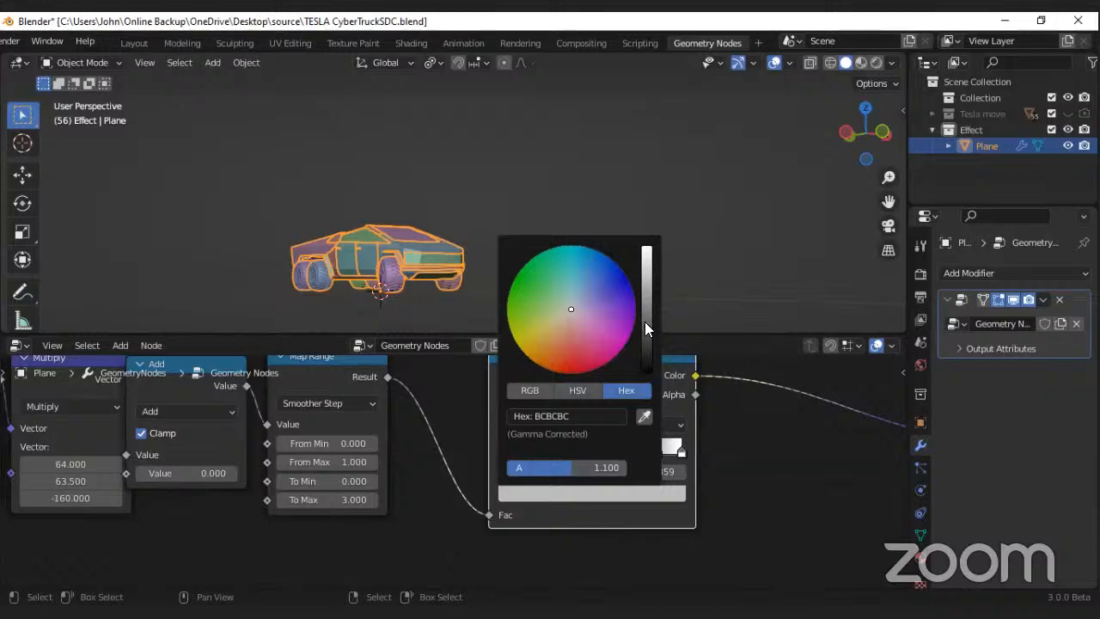
left_click_drag(647, 320, 646, 291)
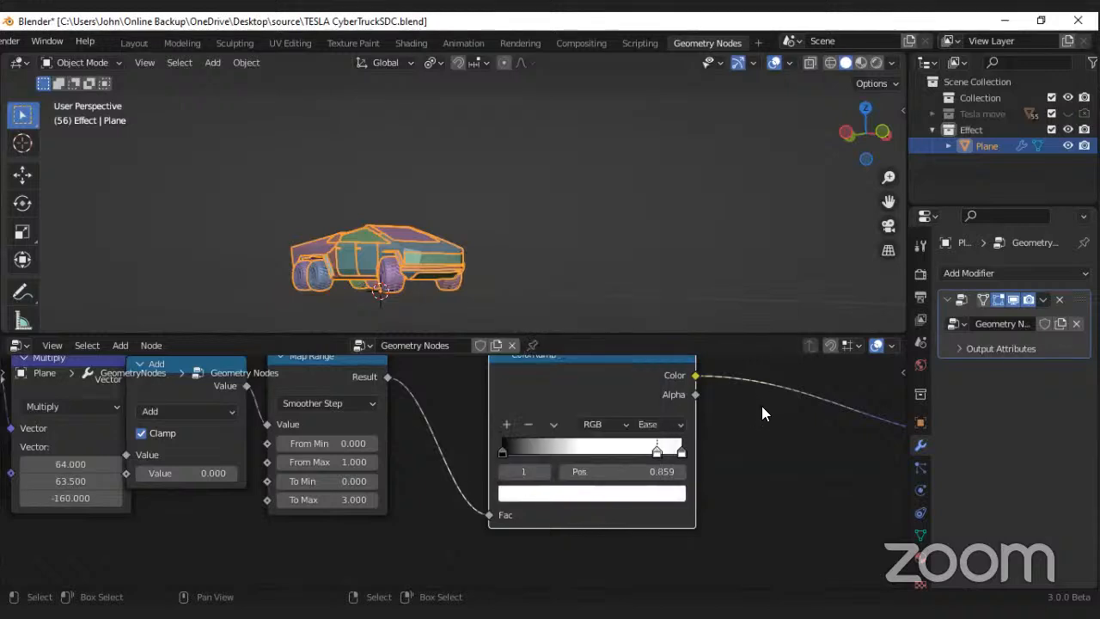
Step: Try raising the Z component of the Multiply node's vector to about -52.9
scroll(534, 259, "down", 3)
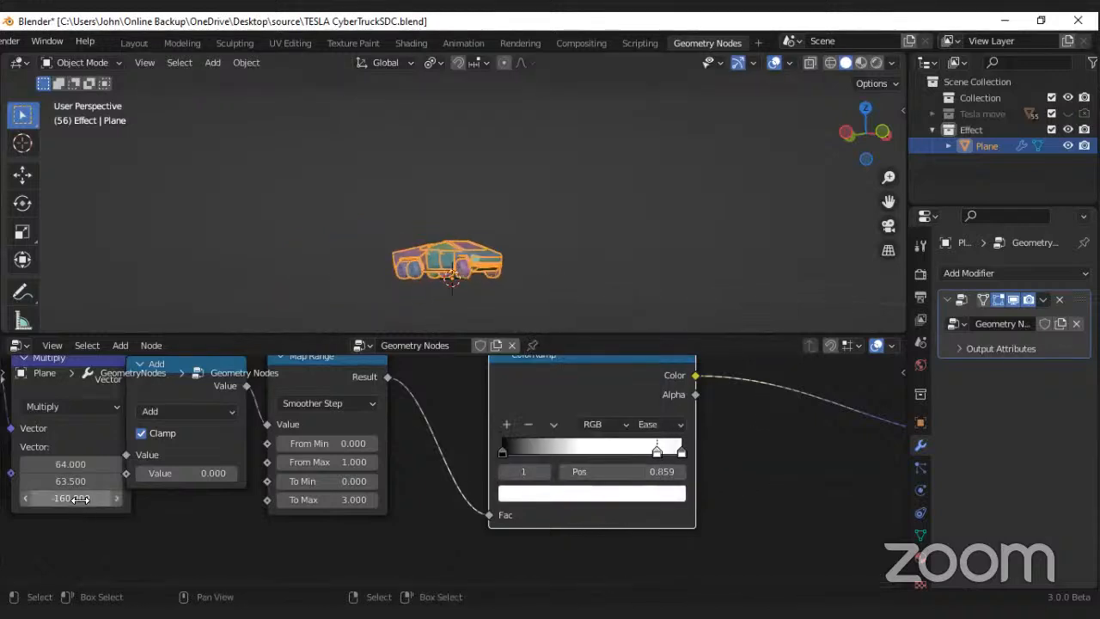
left_click_drag(84, 499, 55, 498)
left_click_drag(140, 498, 83, 498)
middle_click_drag(115, 522, 442, 521)
mouse_move(430, 498)
left_mouse_down()
mouse_move(353, 499)
mouse_move(430, 498)
left_mouse_up()
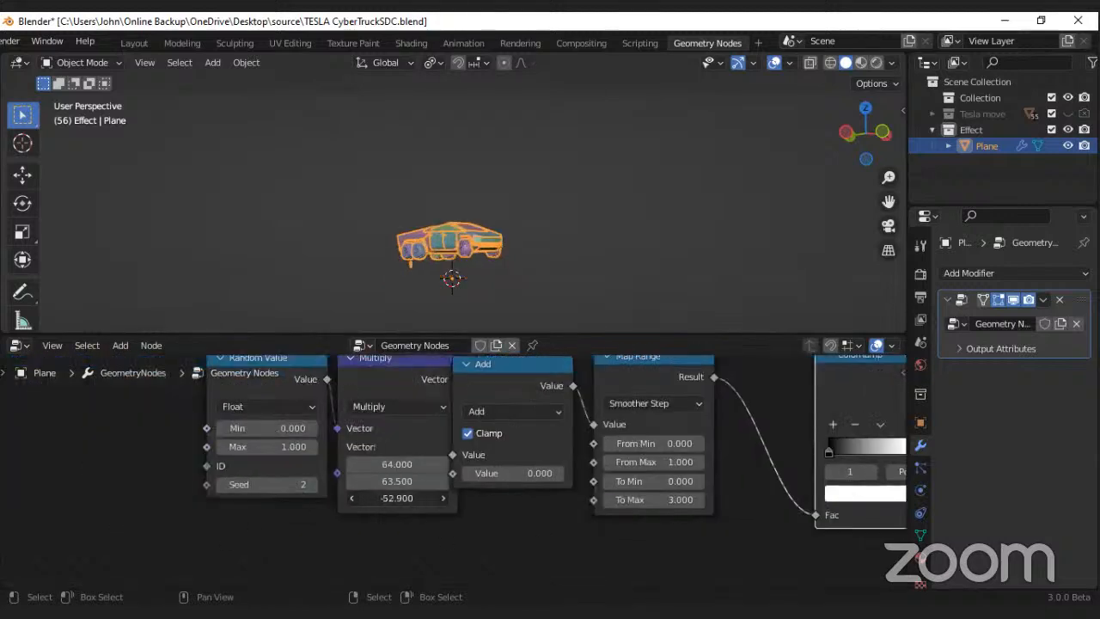
right_click(414, 498)
scroll(457, 488, "down", 2)
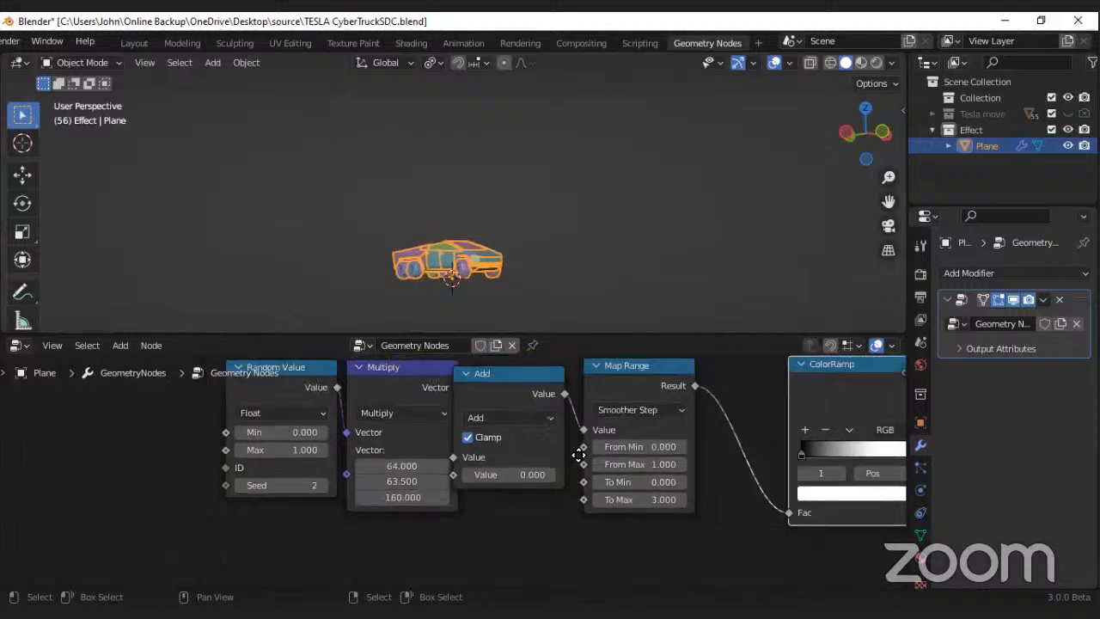
Step: Slide the middle ColorRamp stop to 0.368 and remove that stop
middle_click_drag(668, 463, 471, 474)
left_click_drag(710, 461, 637, 461)
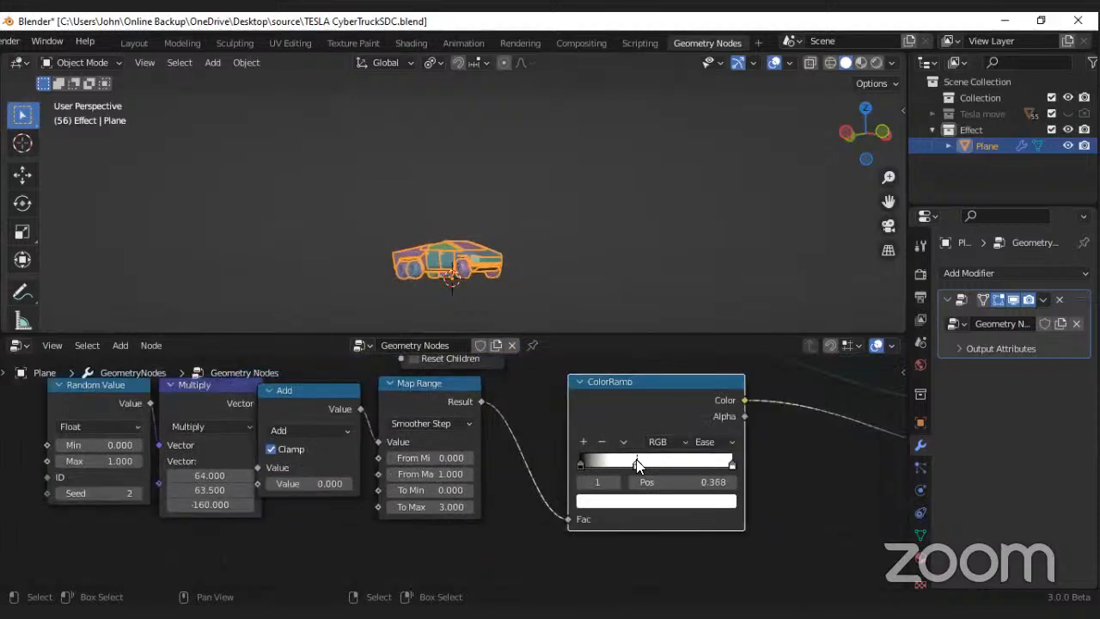
left_click(602, 441)
Step: Raise the Add node's value to 3.8, also trying other values for Multiply's Z component and Map Range's To Max
mouse_move(233, 505)
left_mouse_down()
mouse_move(269, 506)
mouse_move(245, 506)
left_mouse_up()
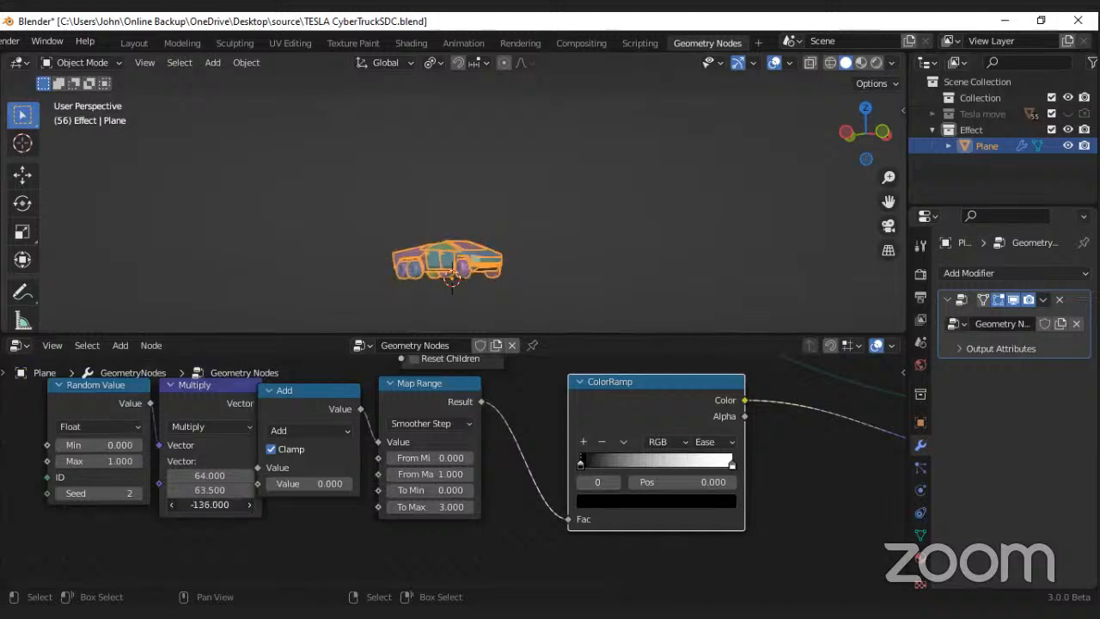
key("Escape")
mouse_move(309, 483)
left_mouse_down()
mouse_move(328, 483)
mouse_move(315, 483)
left_mouse_up()
left_click_drag(430, 507, 442, 507)
key("ctrl+z")
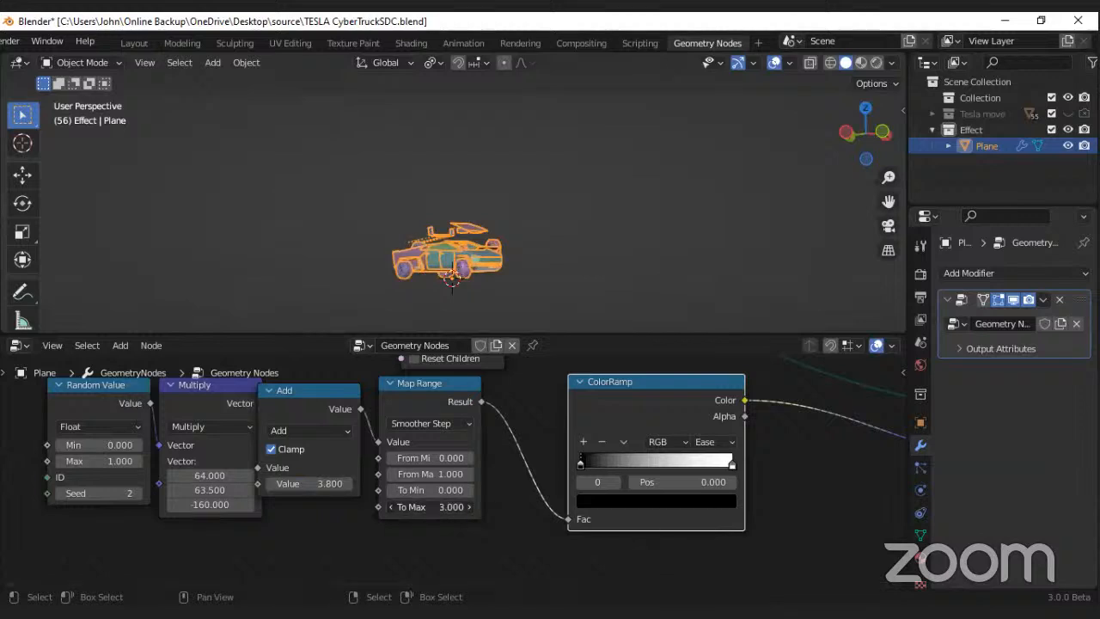
Step: Set the Map Range node's To Max to 6 and lower the Add node's value to -7.5
left_click(430, 508)
type("6")
key("Return")
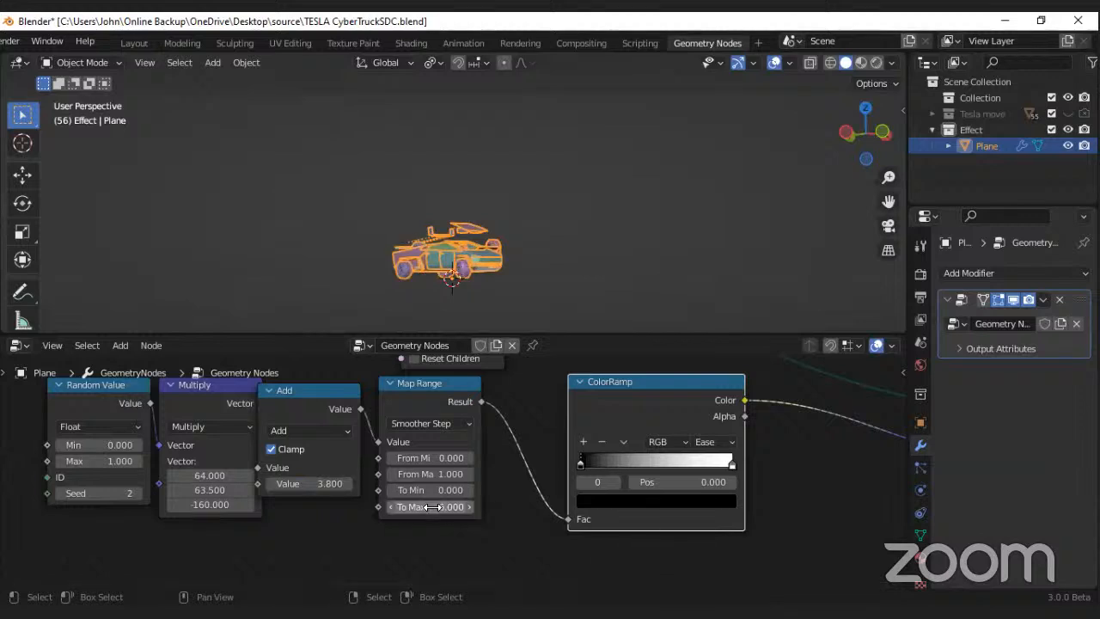
left_click_drag(309, 483, 181, 504)
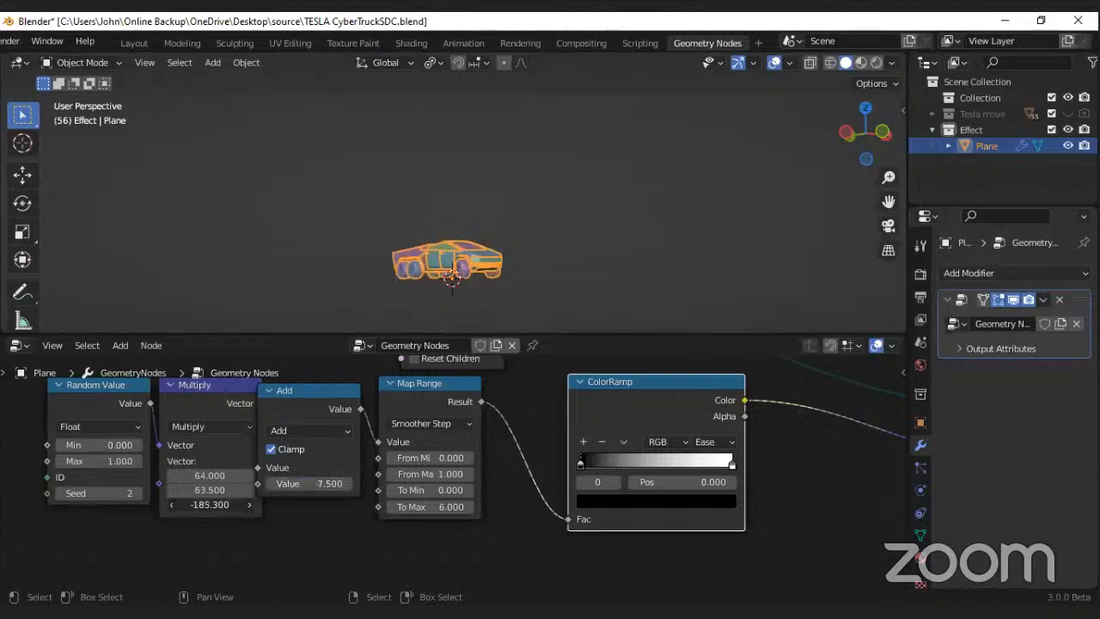
key("Escape")
left_click(199, 505)
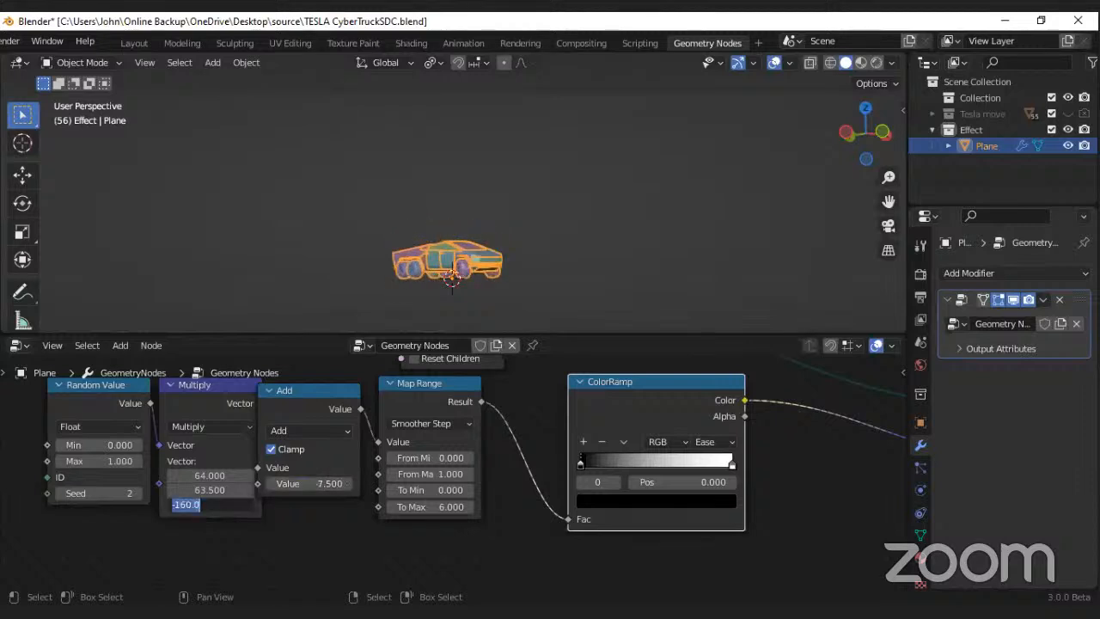
left_click(202, 548)
Step: Set the X and Y components of the Multiply node's vector to 0 and its Z component to about -29.6
left_click_drag(207, 475, 207, 504)
type("0")
key("Return")
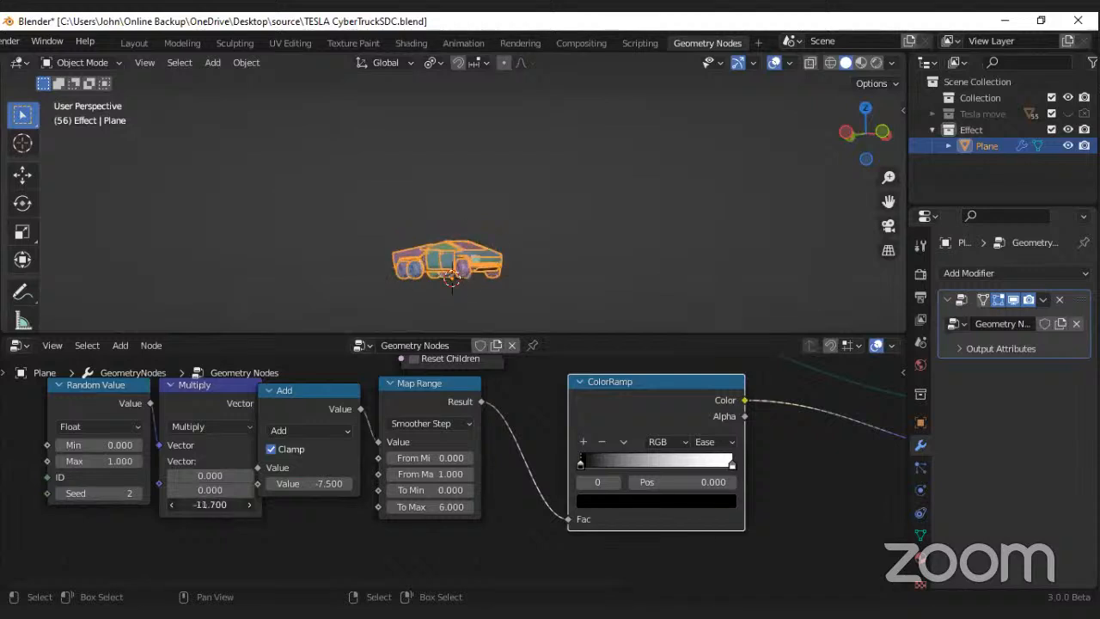
Step: Set the Add node's value to 0 and the Multiply node's Z component to -24.4
left_click(303, 484)
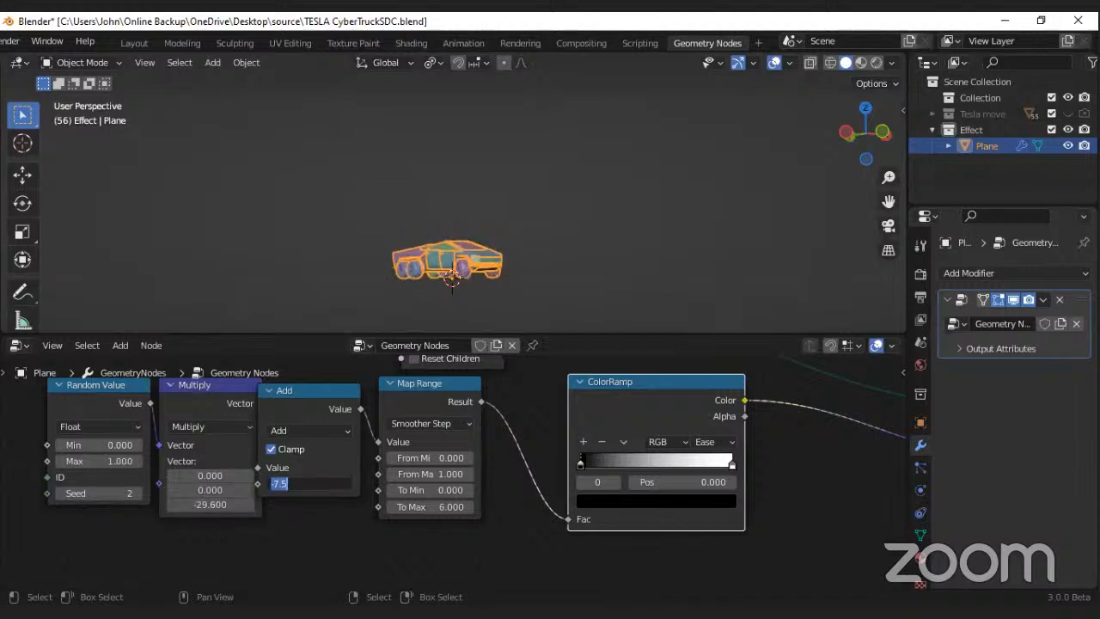
type("0")
key("Return")
left_click_drag(200, 504, 169, 505)
Step: Try raising the Random Value node's Max to about 12.6
scroll(381, 517, "up", 1)
middle_click_drag(381, 517, 443, 511)
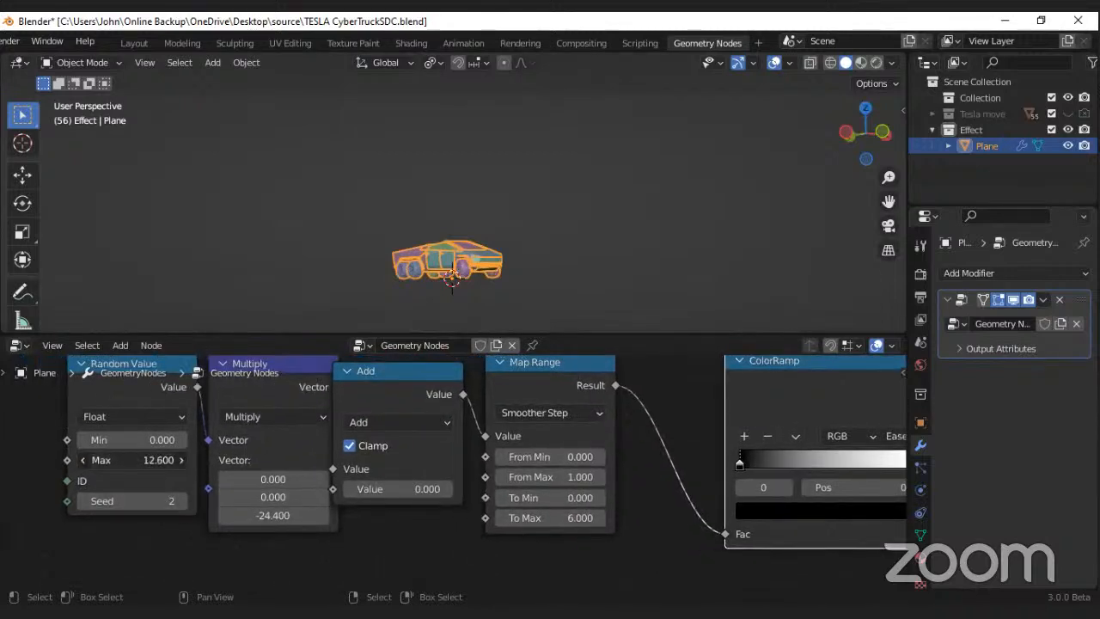
left_click_drag(176, 460, 148, 461)
right_click(166, 461)
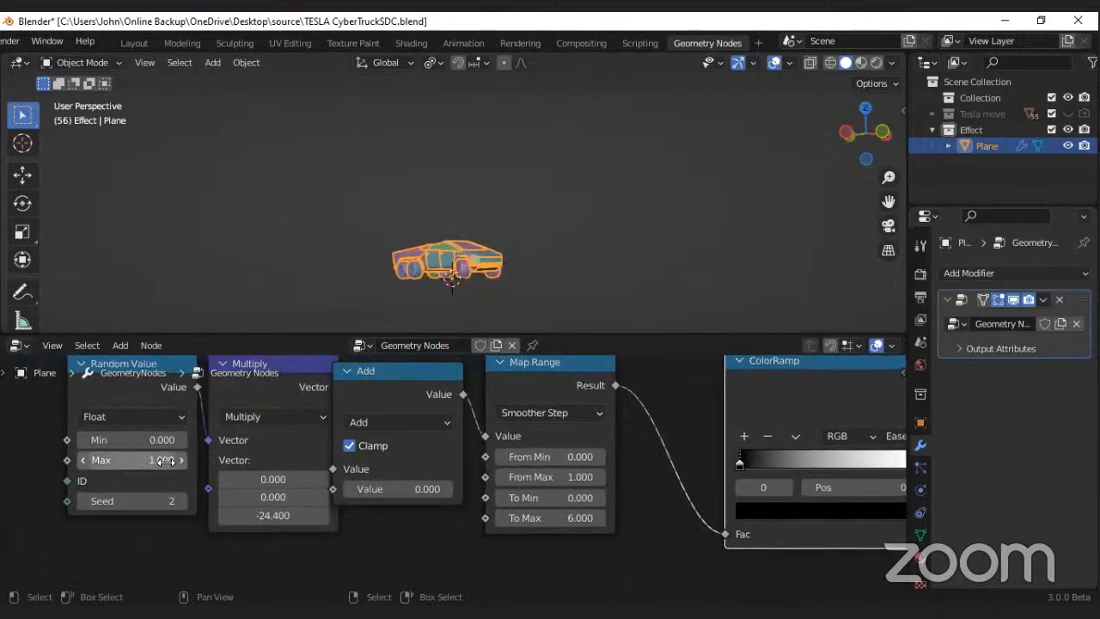
Step: Set the Map Range node's To Max to 11.9 and try a different Z component in the Multiply node
left_click_drag(570, 476, 575, 517)
right_click(569, 476)
right_click(559, 498)
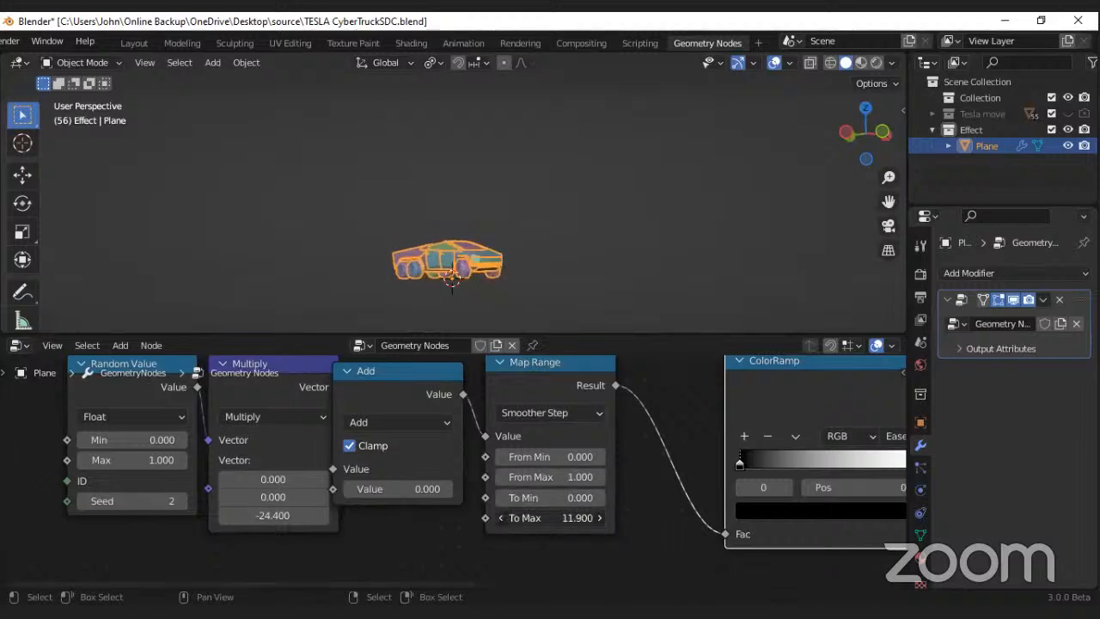
left_click_drag(274, 515, 172, 515)
right_click(300, 523)
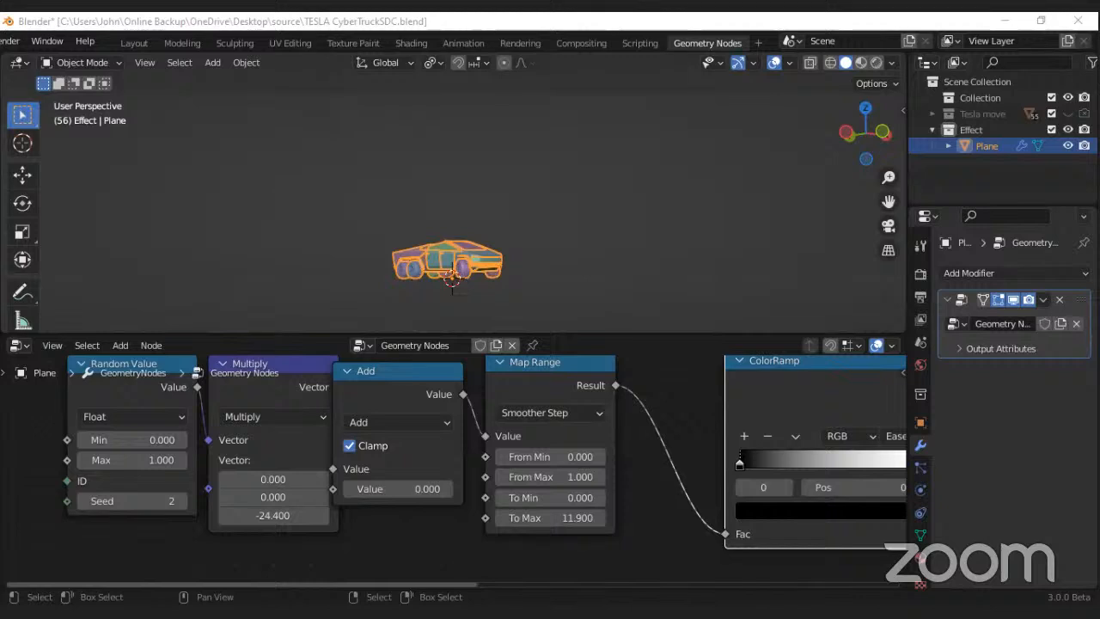
Step: Move the whole Random Value to ColorRamp node chain farther away from the Set Position node
scroll(498, 460, "down", 3)
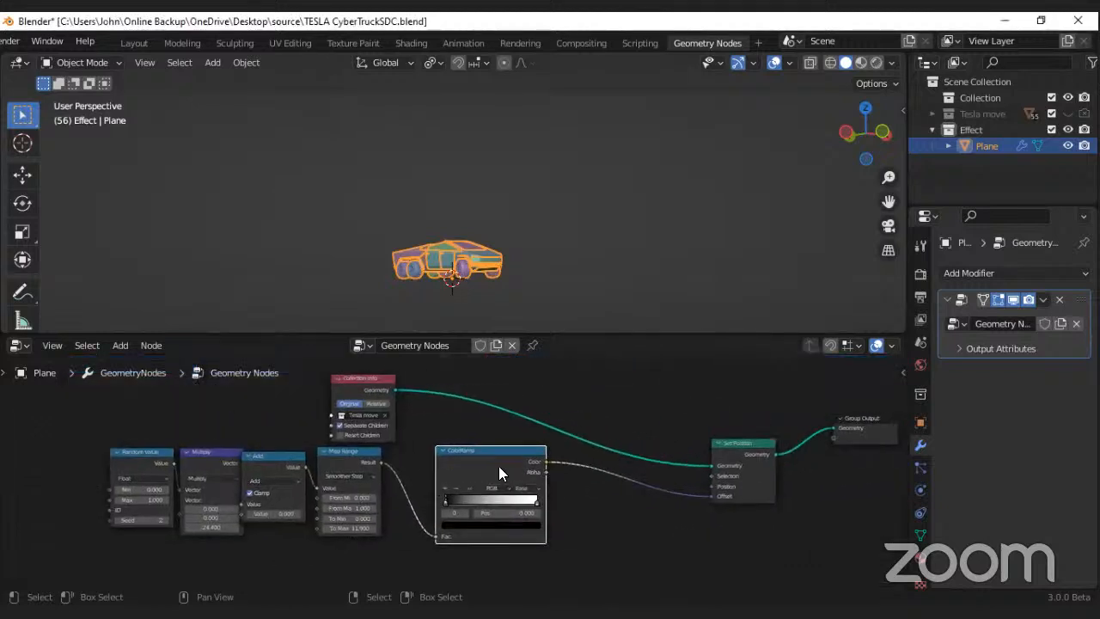
left_click_drag(25, 464, 443, 523)
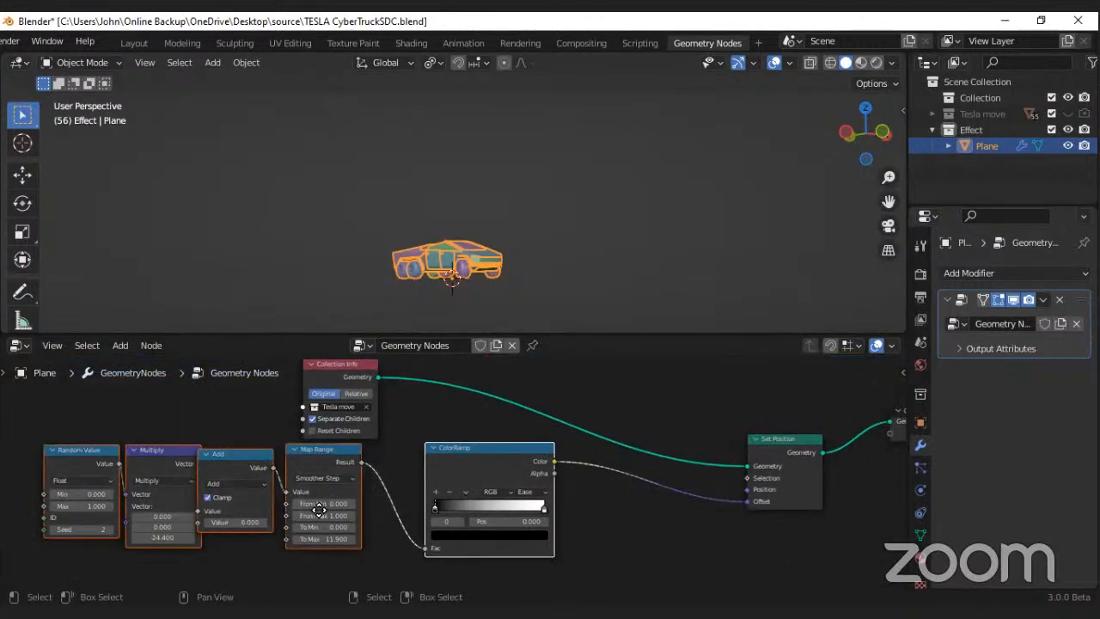
key("g")
left_click(133, 539)
Step: Add a Scale Instances node on the link between the ColorRamp and the Set Position node's Offset
key("shift+a")
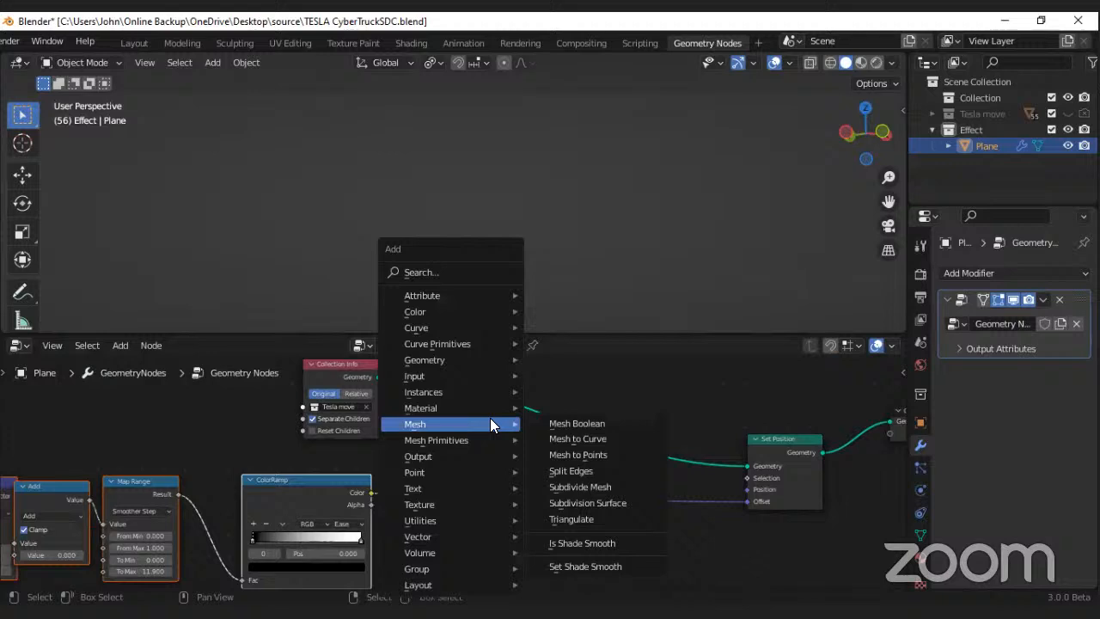
left_click(441, 273)
type("sca")
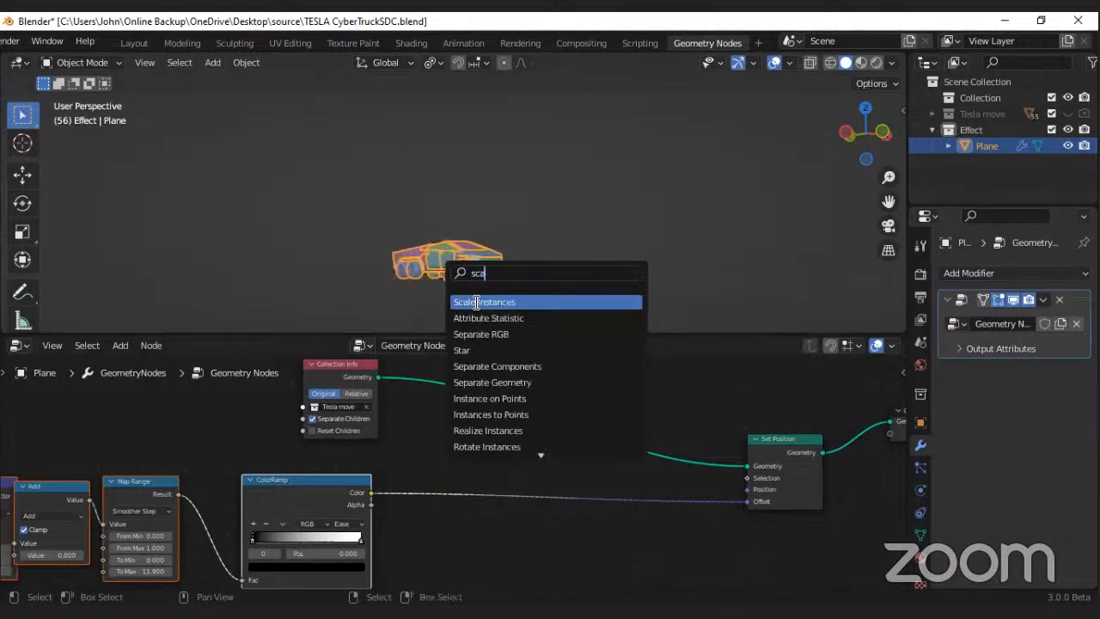
left_click(477, 302)
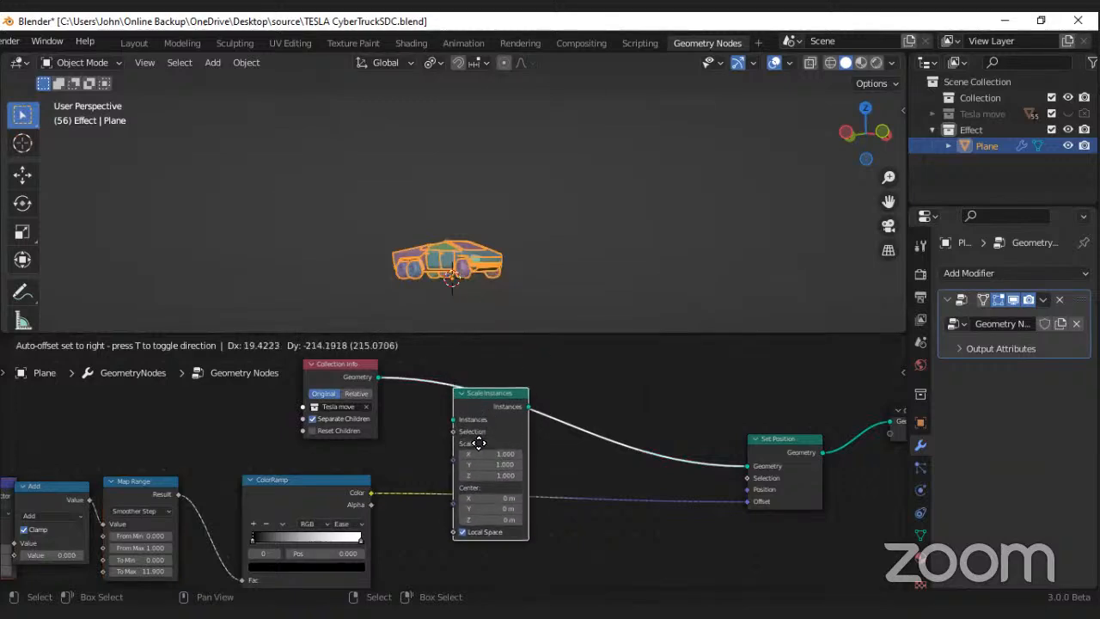
left_click(476, 498)
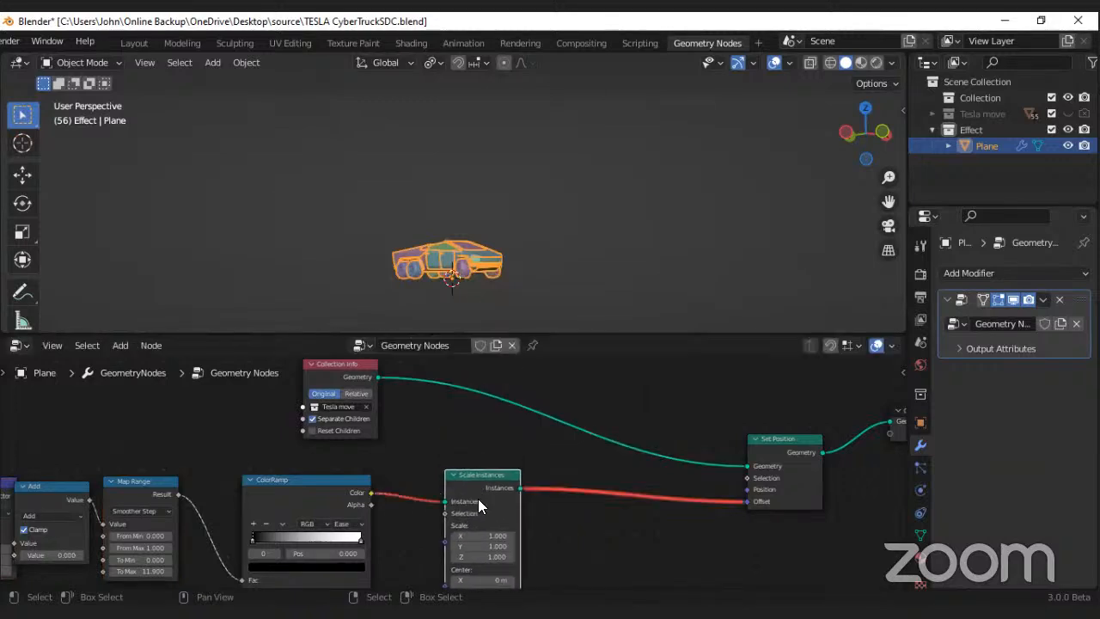
Step: Delete the ColorRamp node and route the Map Range result past Scale Instances to the Set Position node's Offset
scroll(478, 499, "up", 4)
middle_click_drag(478, 499, 520, 433)
scroll(520, 433, "down", 4)
left_click_drag(286, 516, 488, 436)
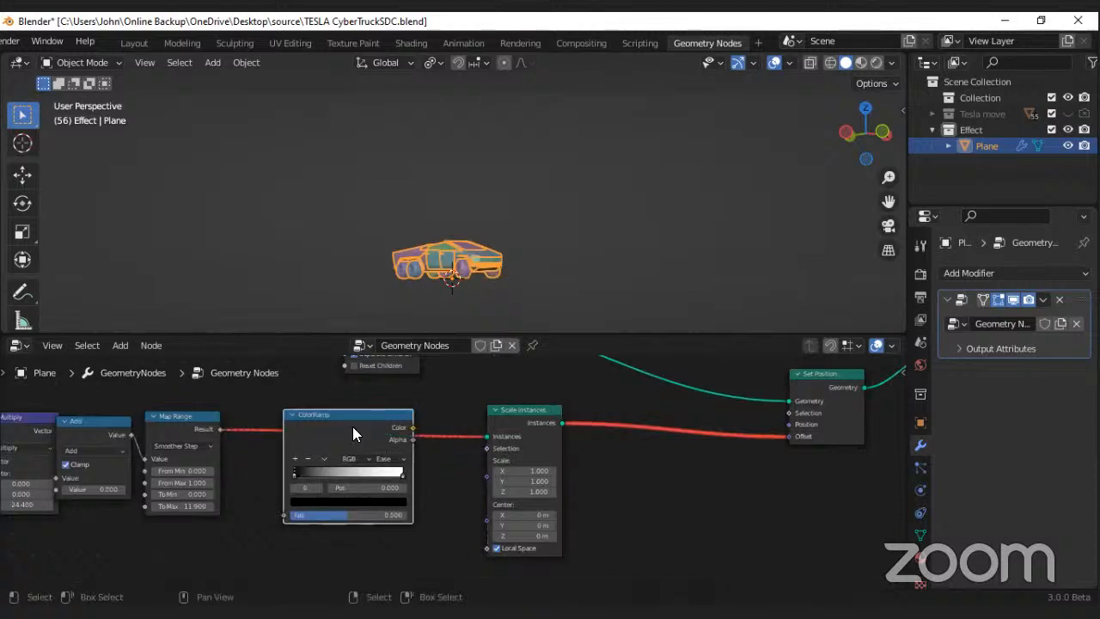
key("x")
scroll(353, 428, "down", 3)
left_click_drag(238, 430, 698, 434)
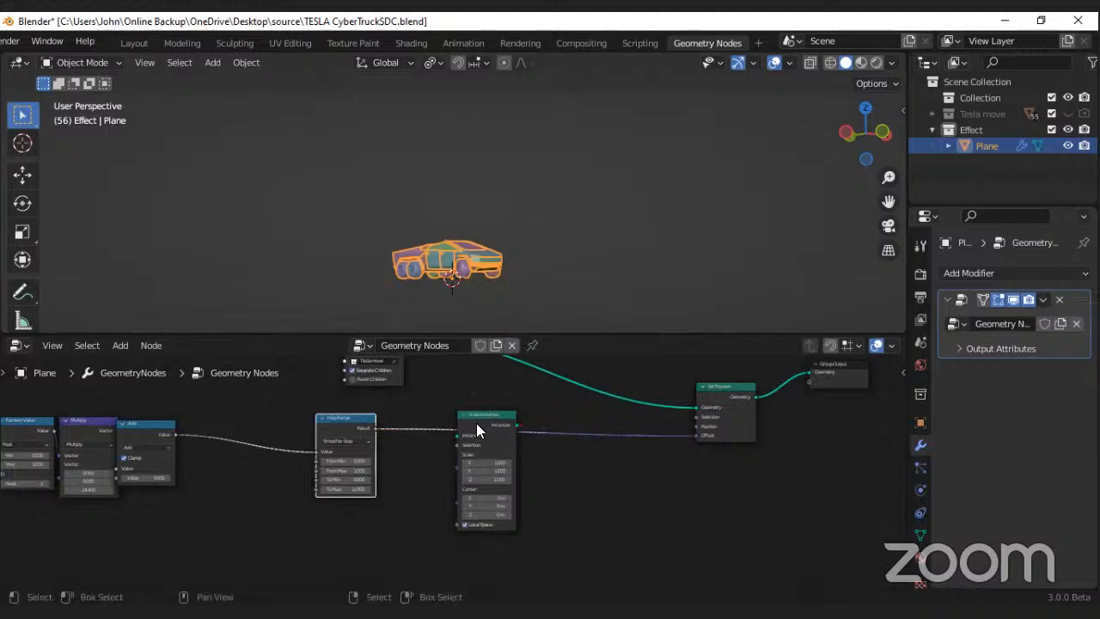
Step: Try inserting the Scale Instances node between the Add and Map Range nodes and spacing out the neighbouring nodes
left_click_drag(476, 423, 242, 440)
scroll(237, 466, "up", 3)
middle_click_drag(238, 466, 404, 466)
left_click_drag(265, 430, 299, 430)
middle_click_drag(393, 439, 294, 503)
scroll(296, 504, "down", 4)
left_click_drag(299, 504, 454, 515)
Step: Undo the node rearrangement and the insertion of Scale Instances between Add and Map Range
key("ctrl+z")
key("ctrl+z")
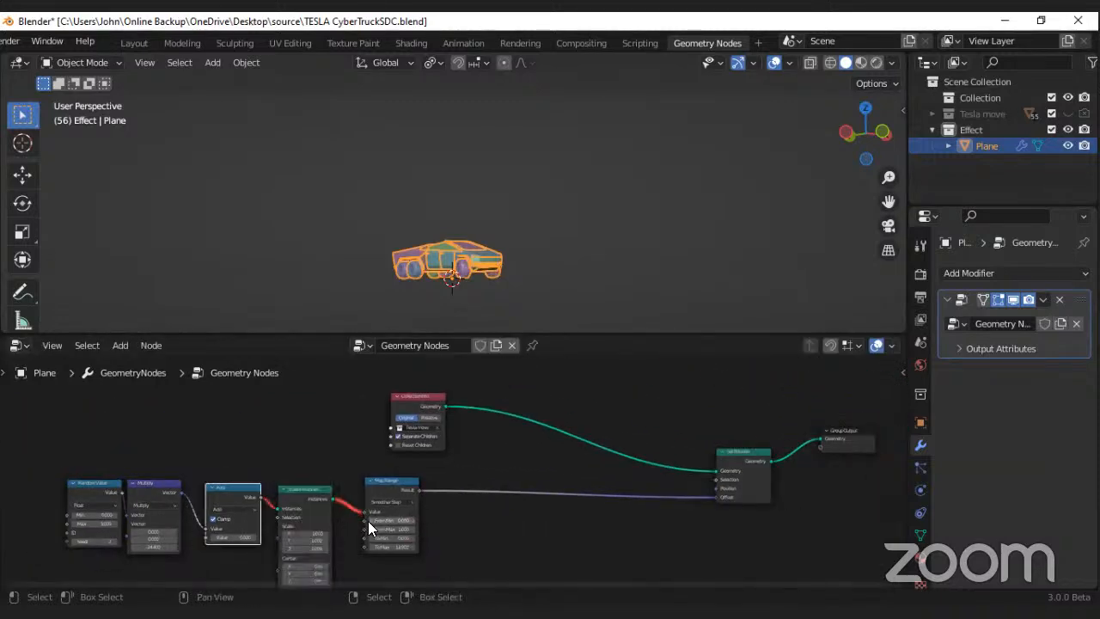
key("ctrl+z")
key("ctrl+z")
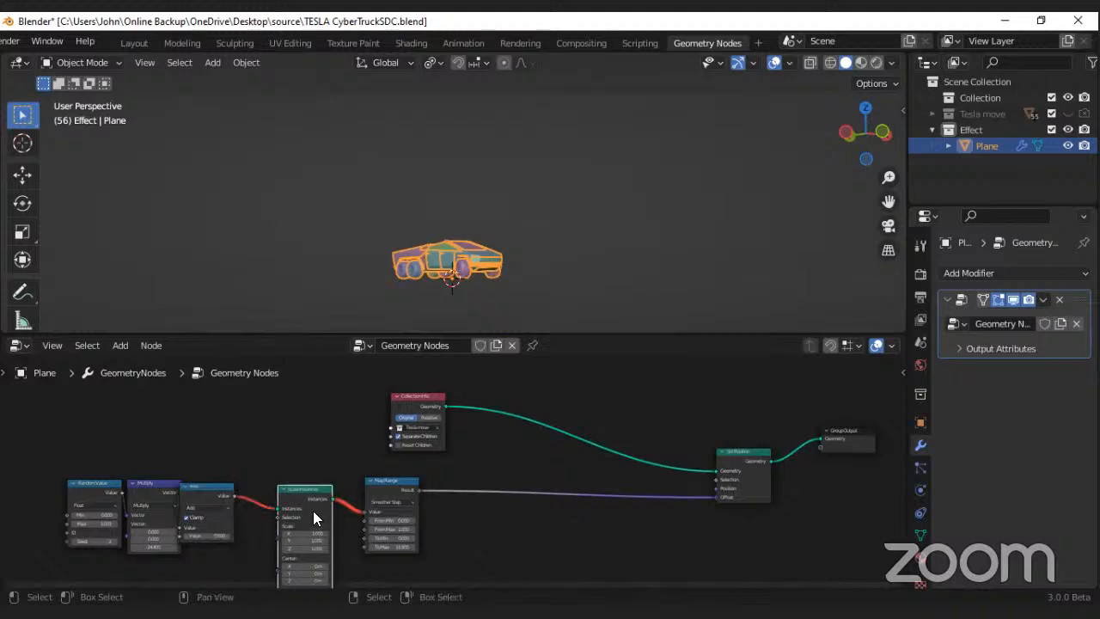
key("ctrl+z")
Step: Insert Scale Instances on the link between Collection Info and Set Position, and move Collection Info farther away from it
left_click_drag(510, 515, 544, 398)
scroll(503, 416, "up", 2)
left_click_drag(404, 397, 318, 396)
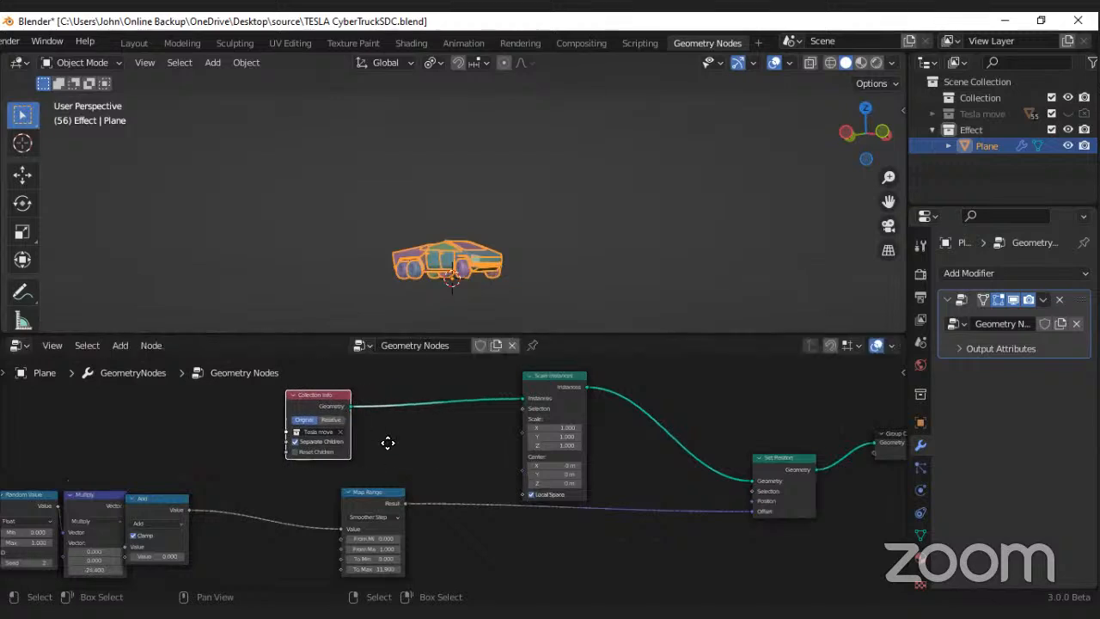
Step: Move the Add node toward Map Range and shift Random Value and Multiply together toward Add
middle_click_drag(388, 442, 430, 374)
left_click_drag(186, 432, 261, 431)
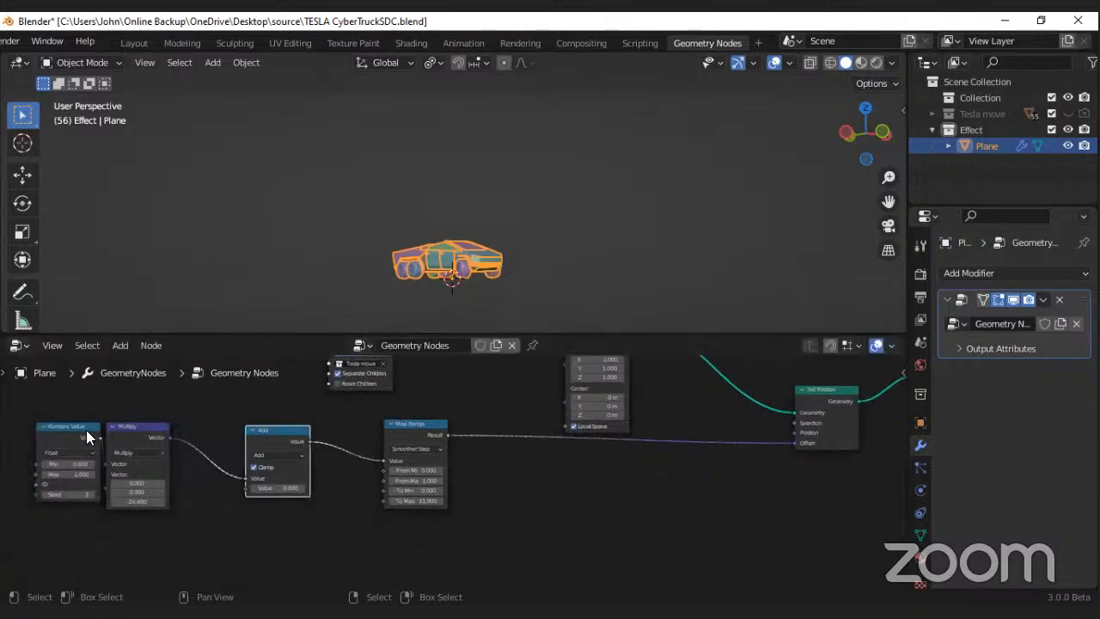
left_click_drag(1, 420, 177, 485)
left_click_drag(154, 442, 195, 444)
middle_click_drag(344, 462, 242, 524)
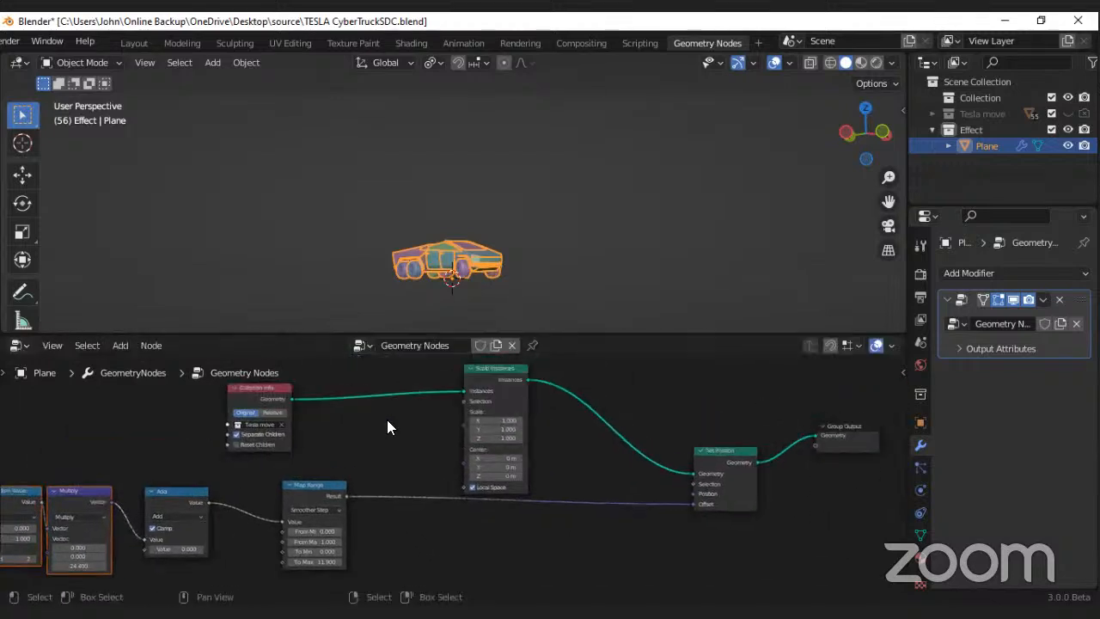
Step: Even out the row by moving Multiply away from Random Value and bringing Map Range closer to Add
scroll(387, 420, "up", 1)
scroll(469, 399, "up", 3)
middle_click_drag(430, 406, 516, 286)
scroll(467, 446, "up", 1)
scroll(457, 402, "down", 1)
scroll(370, 435, "down", 3)
middle_click_drag(281, 450, 328, 451)
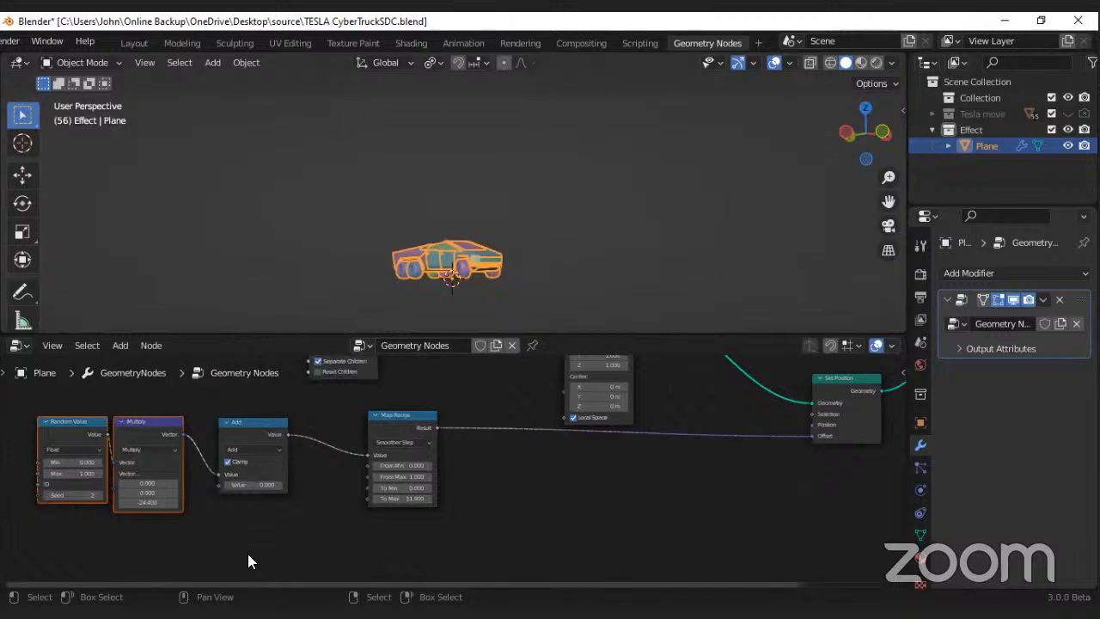
left_click_drag(138, 437, 155, 437)
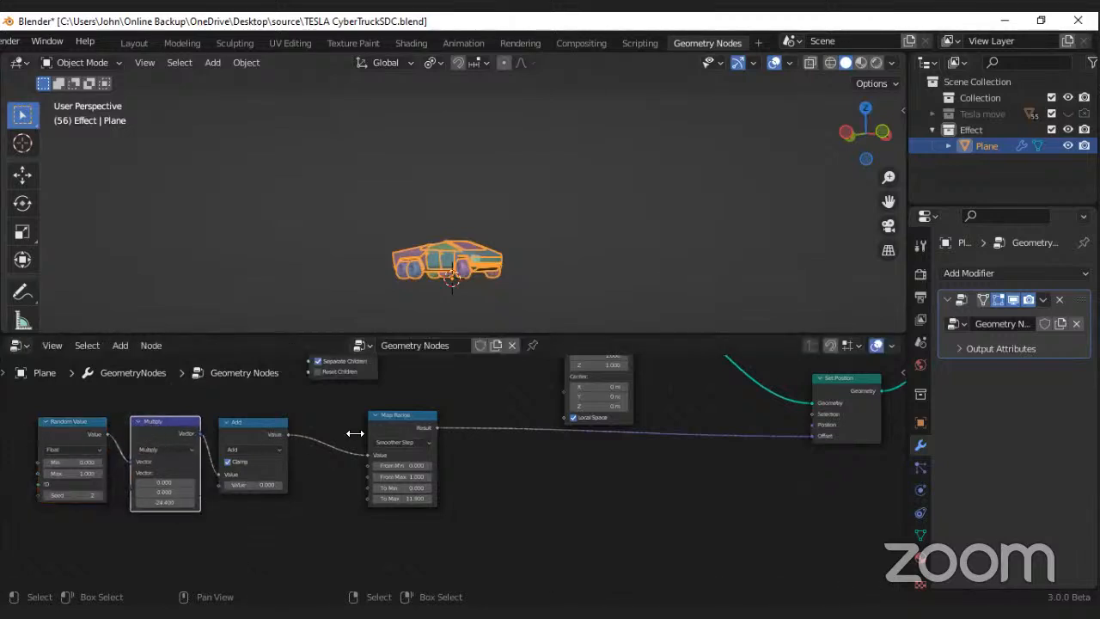
left_click_drag(382, 420, 336, 421)
middle_click_drag(374, 377, 360, 403)
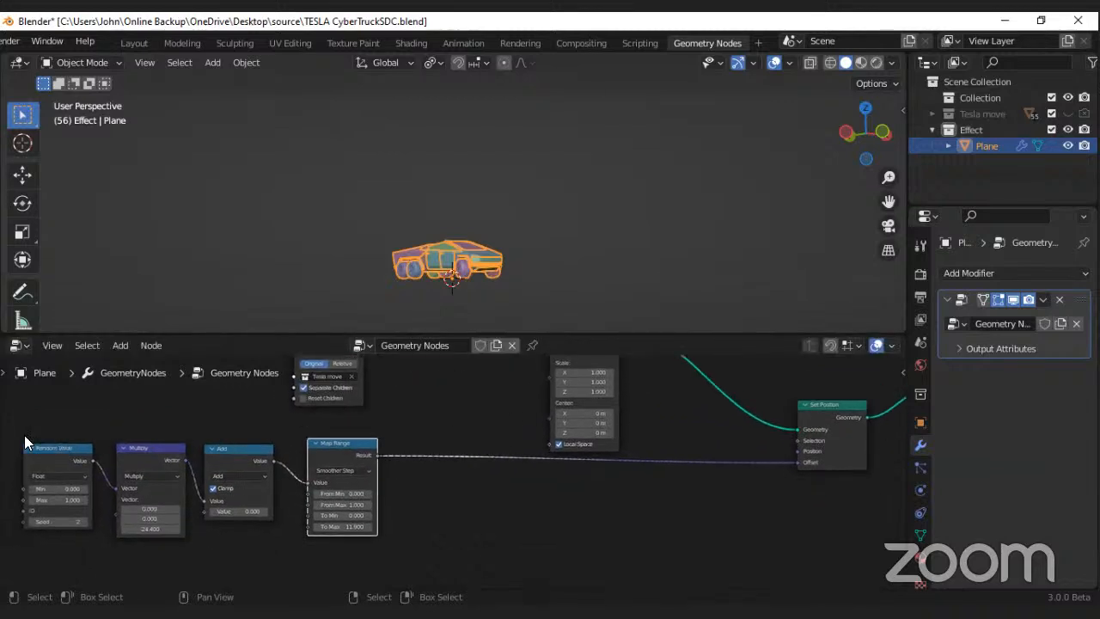
Step: Duplicate the Random Value, Multiply, Add and Map Range nodes and place the copies below the original row
left_click_drag(24, 435, 359, 504)
middle_click_drag(433, 490, 423, 419)
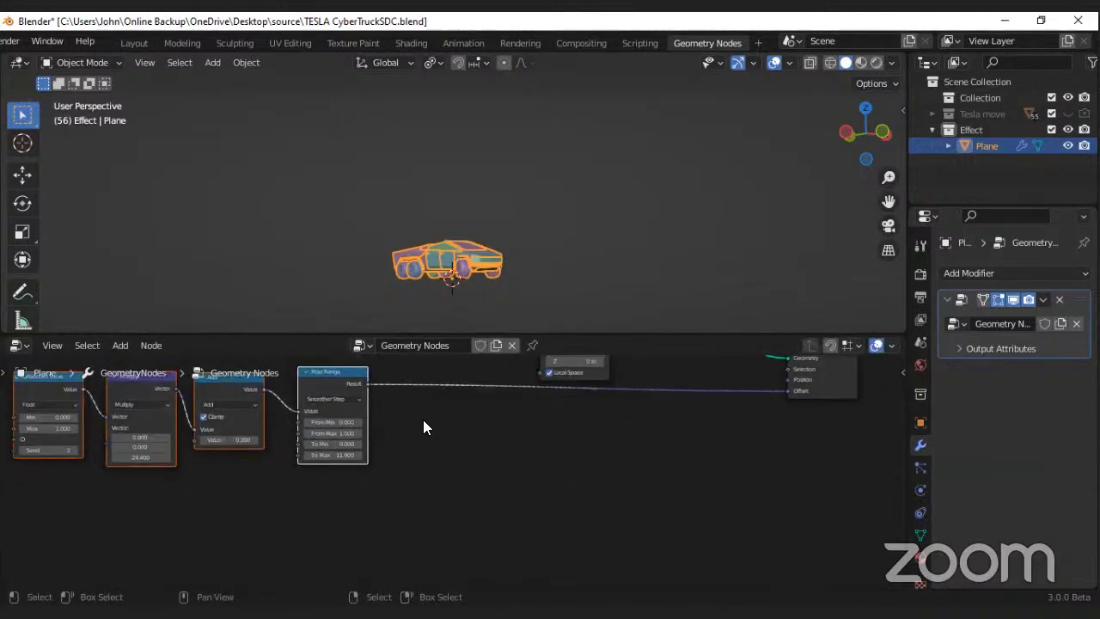
key("shift+d")
left_click(385, 540)
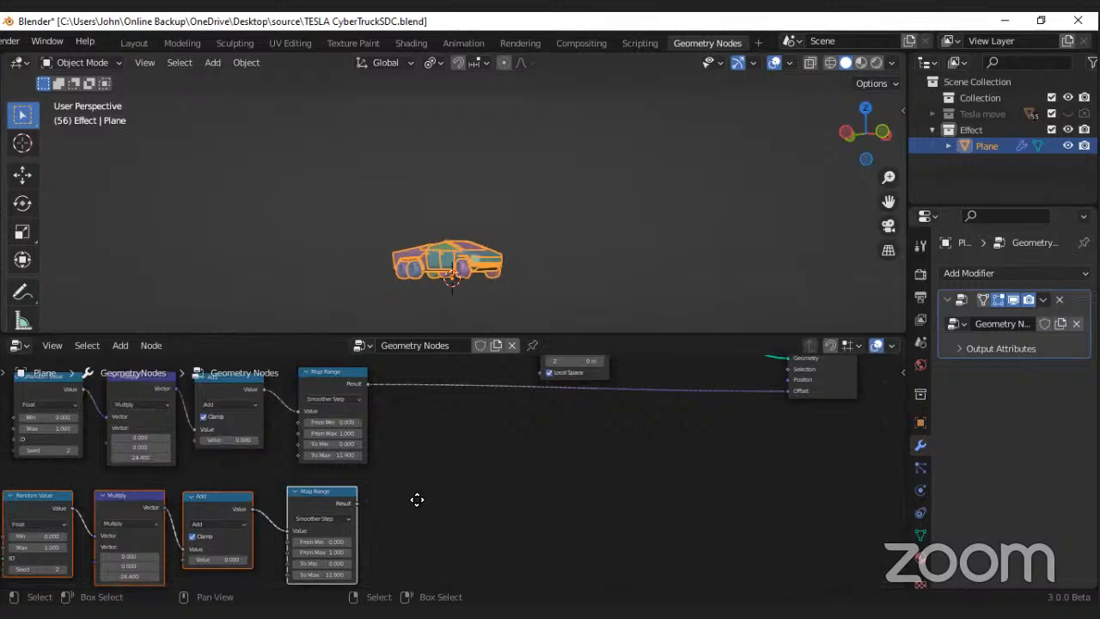
Step: Connect the duplicated Map Range node's Result to the Scale input of Scale Instances
scroll(423, 492, "down", 2)
middle_click_drag(441, 464, 453, 500)
left_click(442, 487)
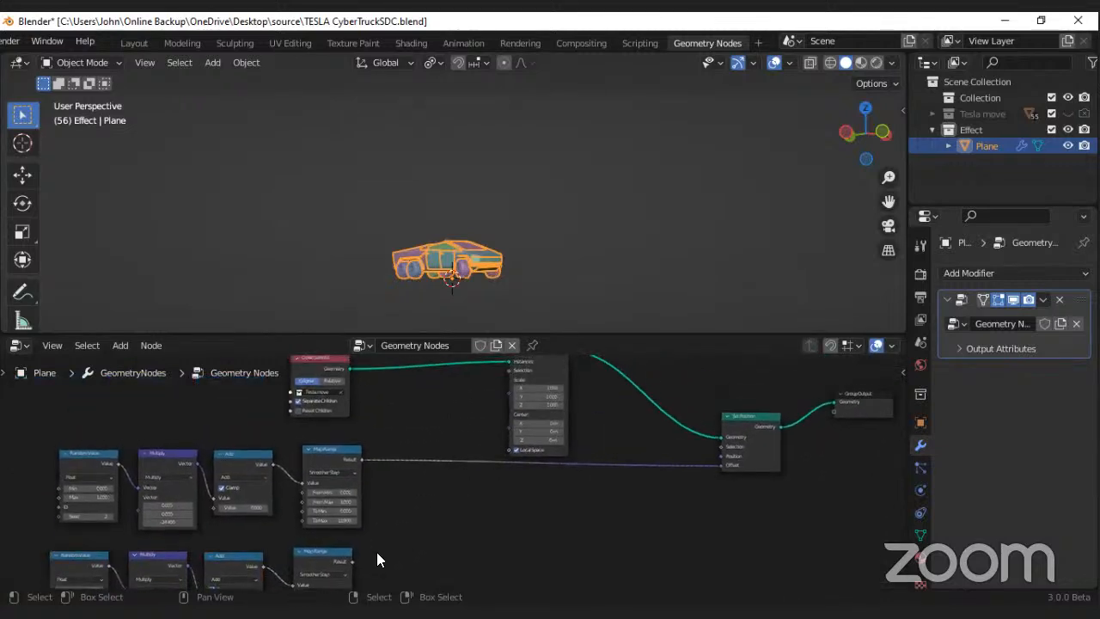
left_click_drag(352, 560, 510, 380)
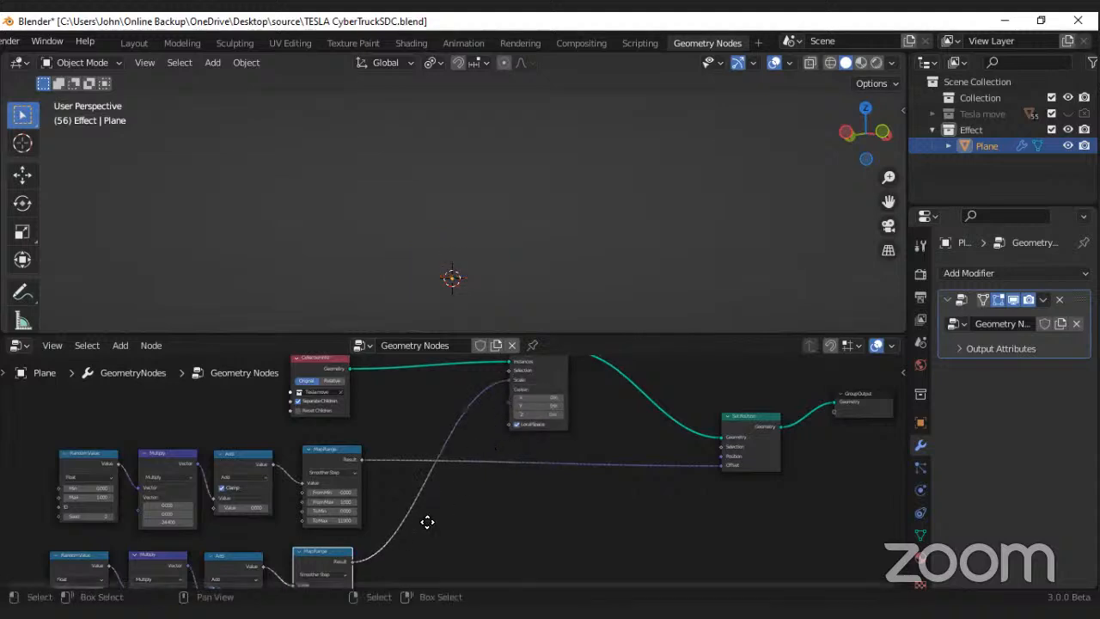
Step: Set the third vector value of the duplicated Multiply node to 0
middle_click_drag(427, 522, 513, 436)
scroll(389, 538, "up", 7)
middle_click_drag(348, 542, 427, 543)
left_click(224, 547)
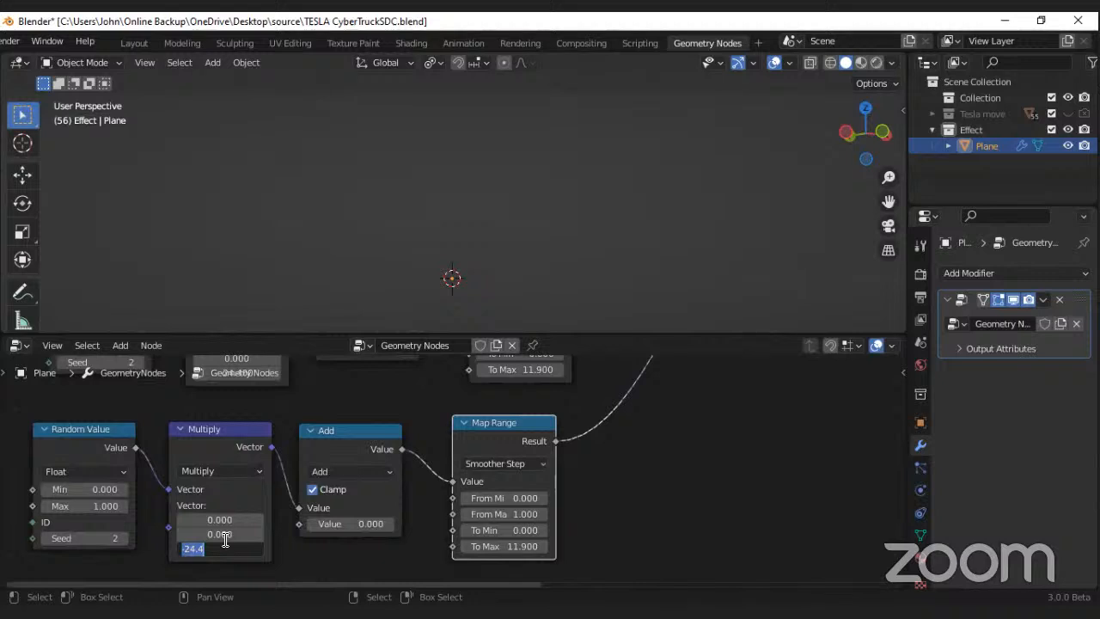
type("0")
key("Return")
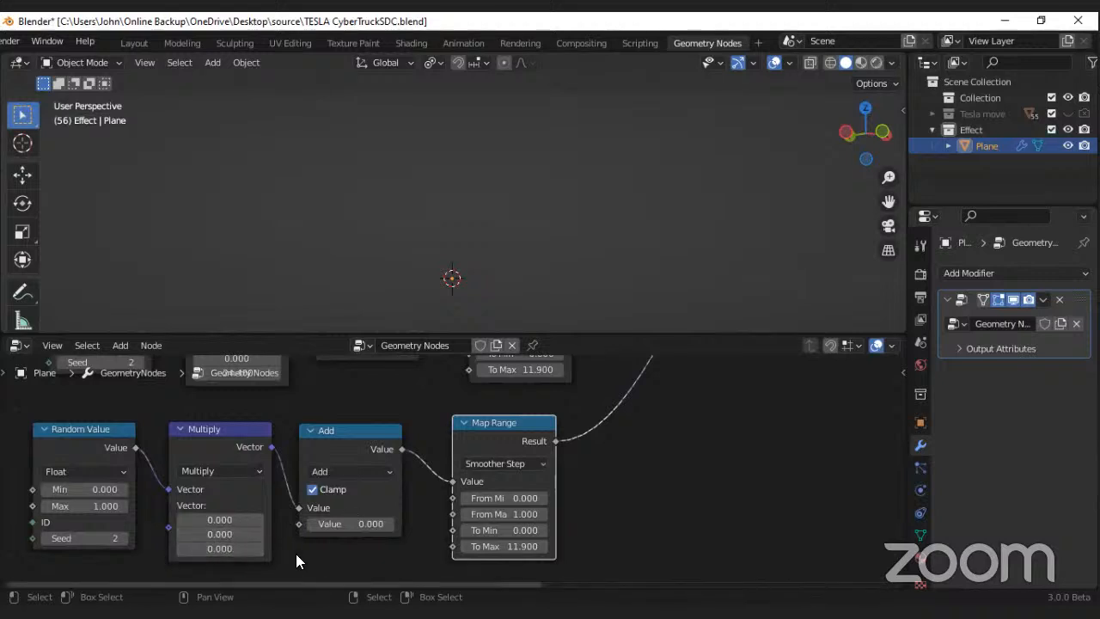
Step: Try third vector values from 5.2 up to 8.6 on the duplicated Multiply node
left_click(219, 548)
type("5.2")
key("Return")
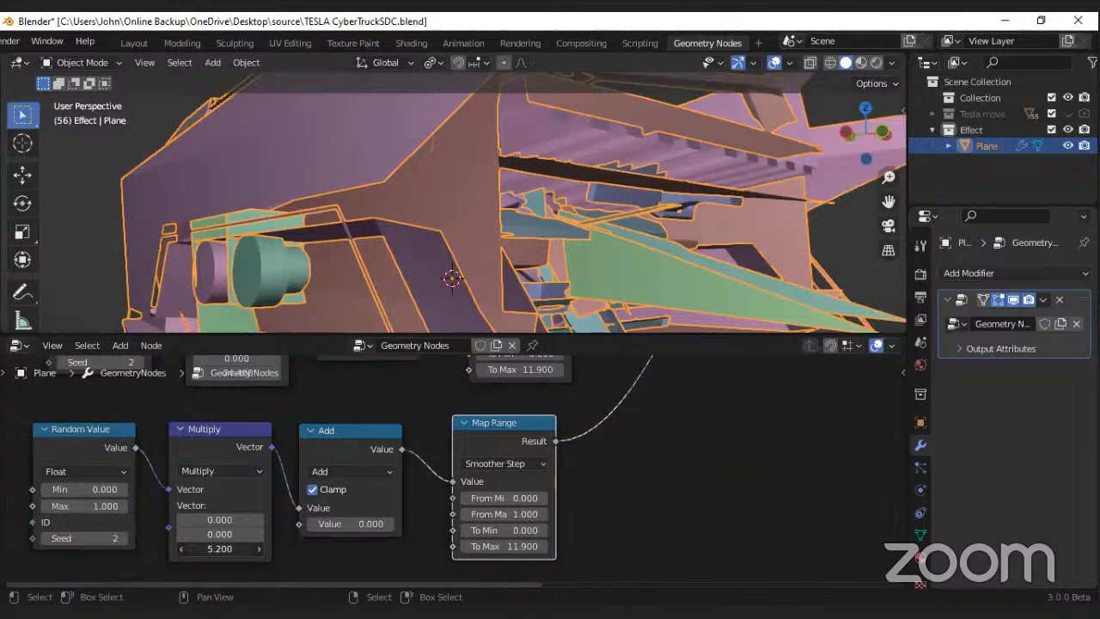
left_click_drag(230, 548, 471, 553)
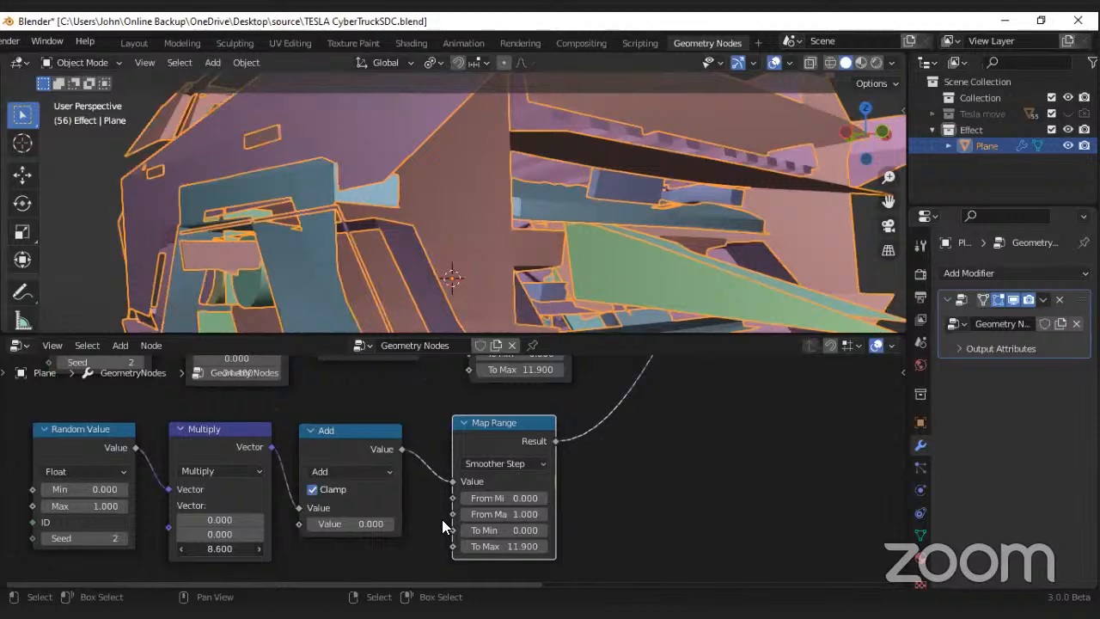
Step: Undo the trial Multiply values back to 0 and set the duplicated Map Range node's To Max to 1
key("ctrl+z")
key("ctrl+z")
key("ctrl+z")
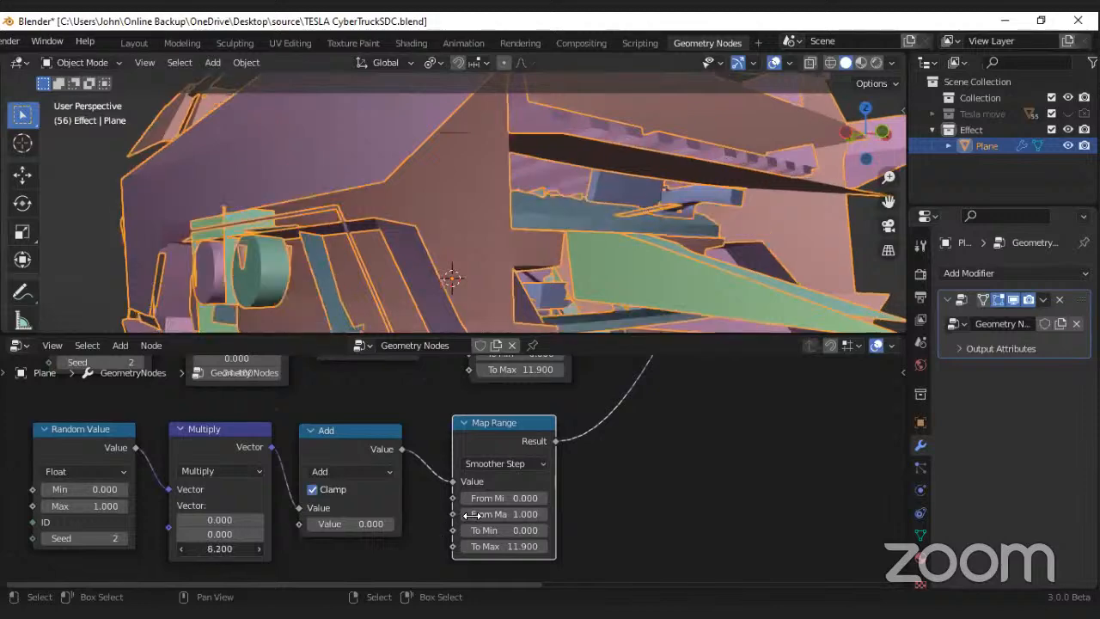
scroll(456, 484, "down", 3)
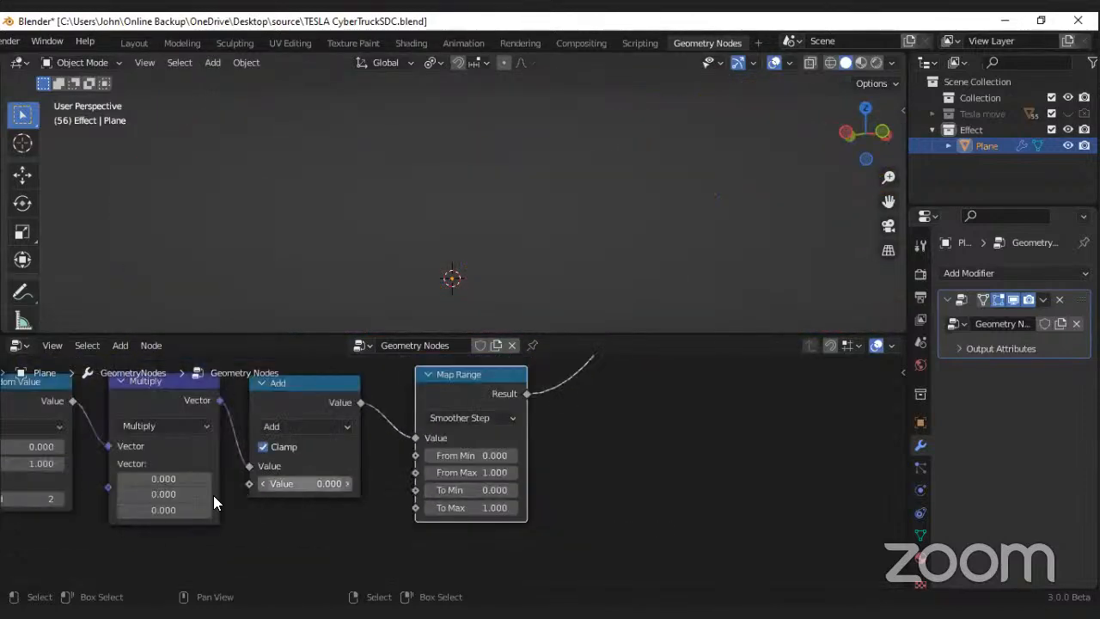
scroll(307, 215, "down", 2)
mouse_move(164, 510)
left_mouse_down()
mouse_move(411, 511)
mouse_move(178, 510)
left_mouse_up()
key("ctrl+z")
scroll(240, 464, "down", 3)
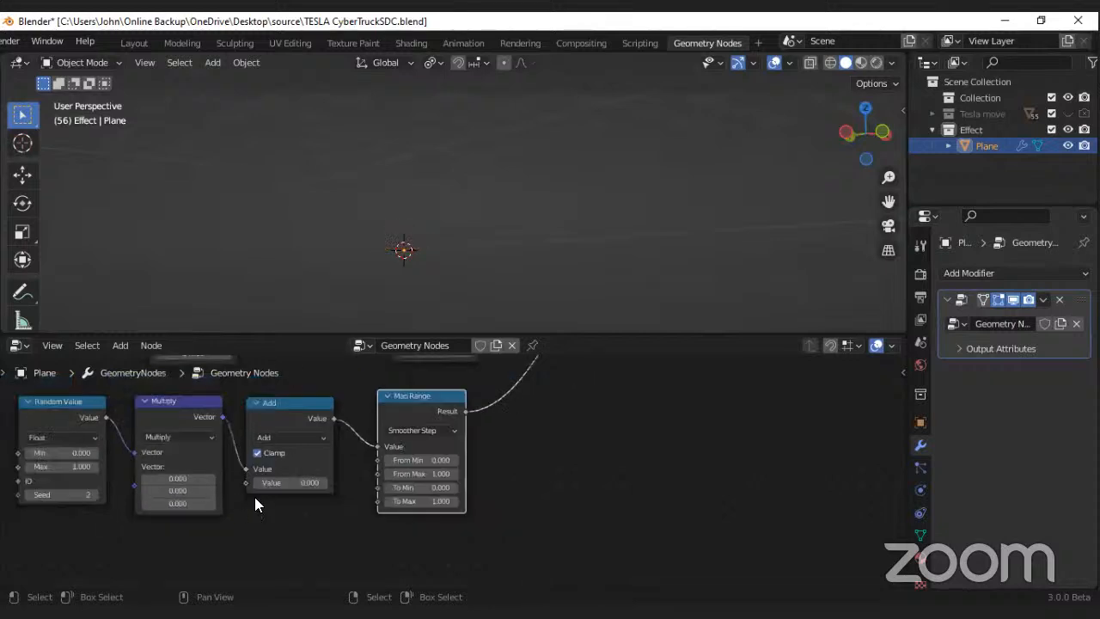
Step: Move the original Map Range node farther away from its Add node to free up space
middle_click_drag(362, 413, 325, 441)
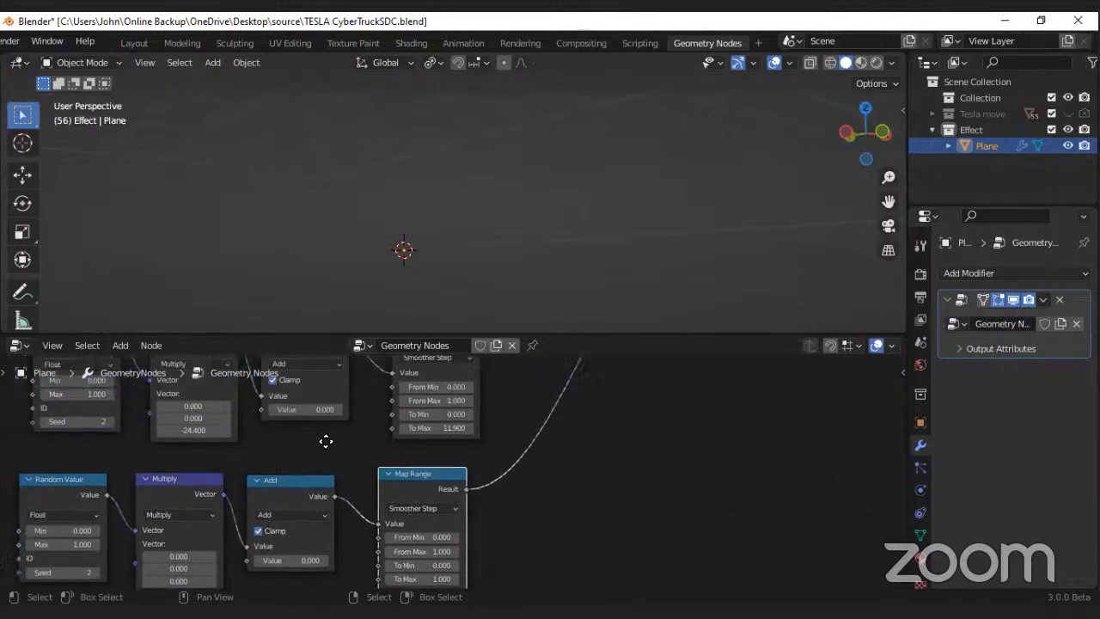
scroll(393, 474, "down", 3)
scroll(461, 397, "down", 1)
middle_click_drag(490, 357, 542, 366)
scroll(466, 477, "down", 1)
left_click_drag(469, 397, 544, 370)
middle_click_drag(360, 563, 397, 511)
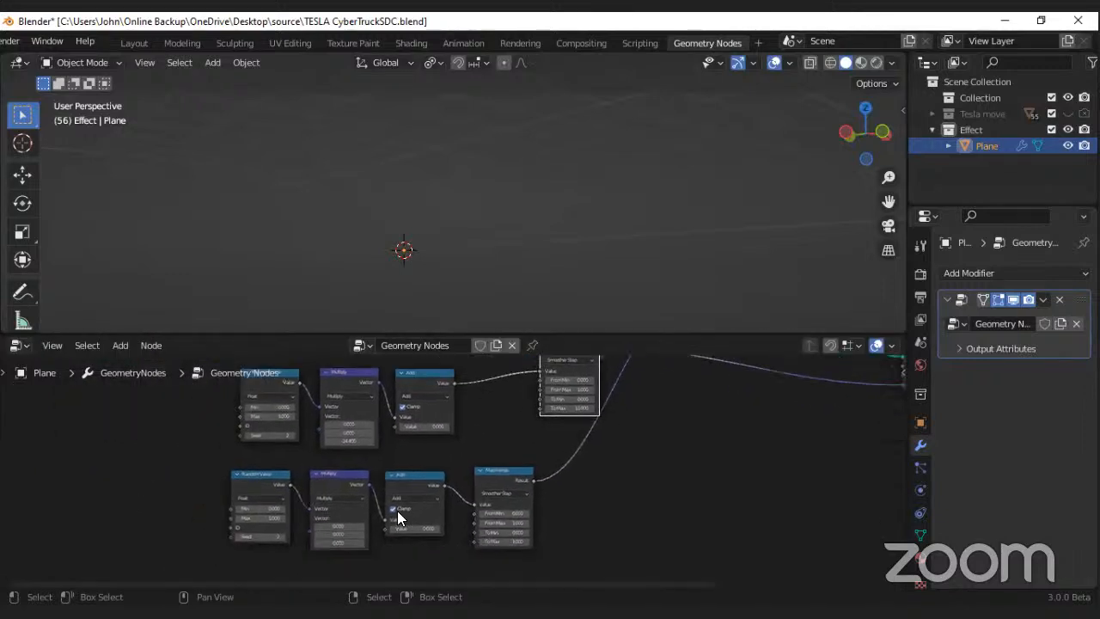
Step: Delete the duplicated Random Value, Multiply and Add nodes and move the remaining Map Range copy below the original Add node
left_click_drag(141, 492, 424, 505)
key("x")
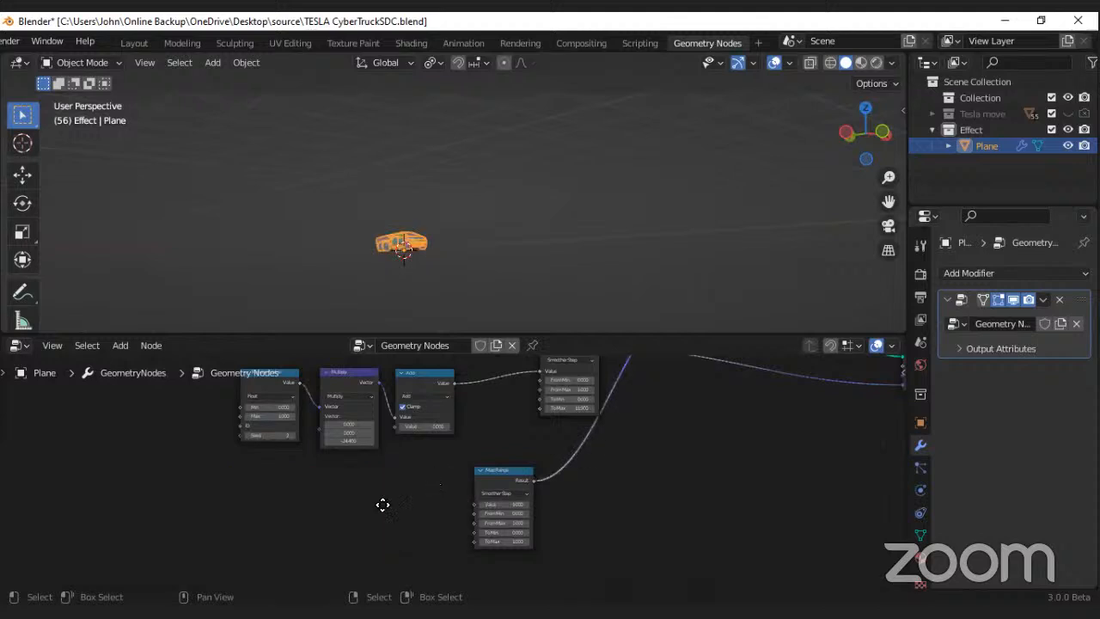
middle_click_drag(493, 479, 444, 507)
left_click_drag(444, 508, 455, 462)
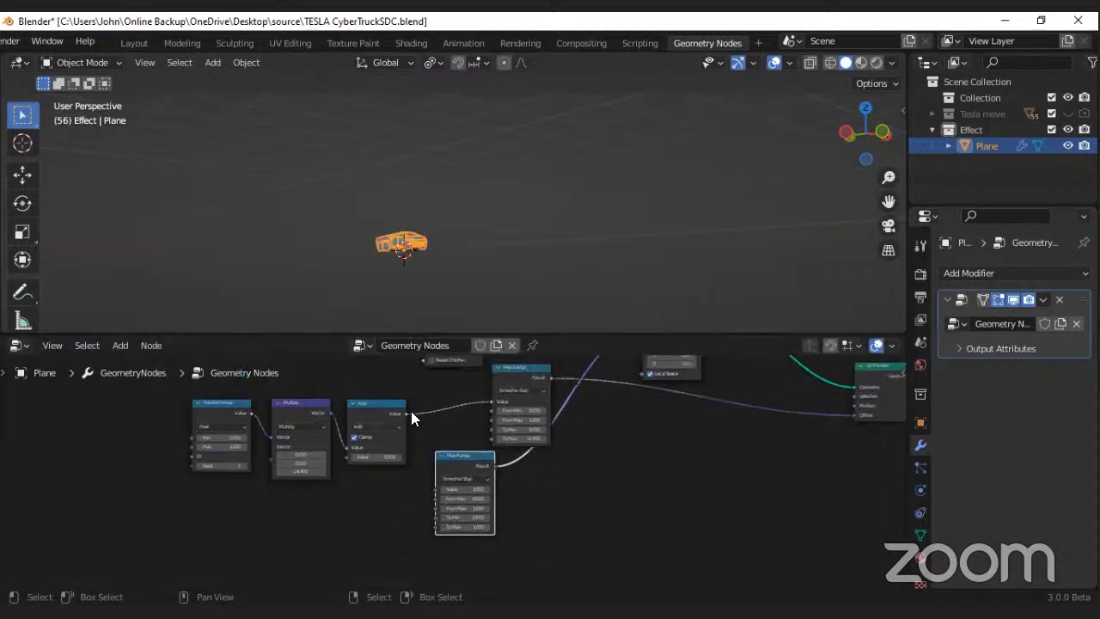
Step: Connect the original Add node's Value output to the second Map Range node's Value input
scroll(410, 410, "up", 1)
middle_click_drag(430, 441, 413, 461)
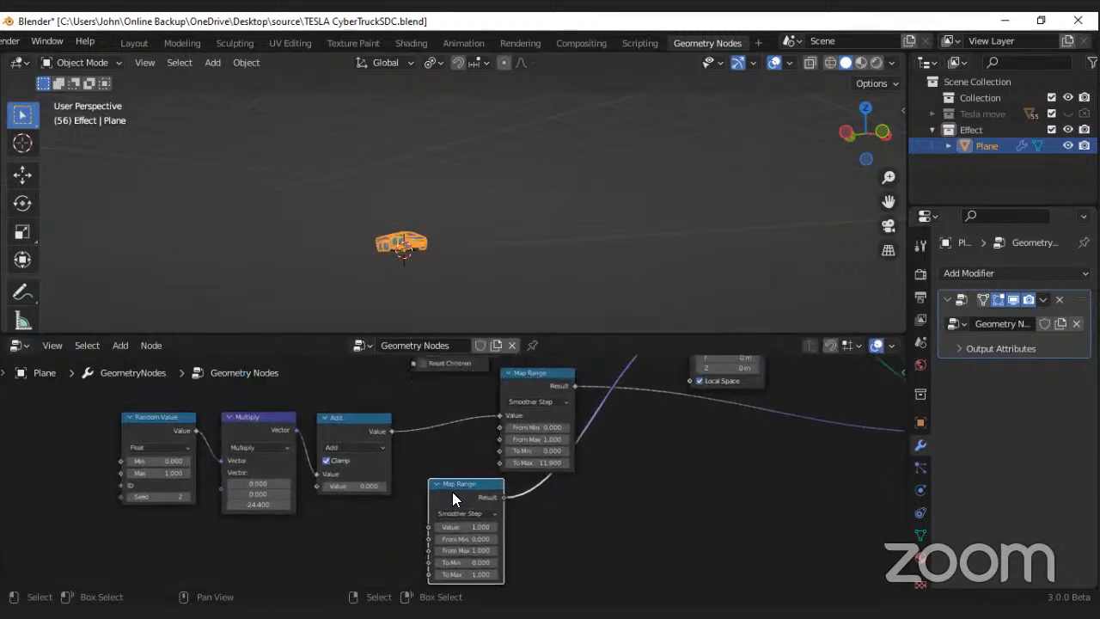
left_click_drag(392, 431, 431, 475)
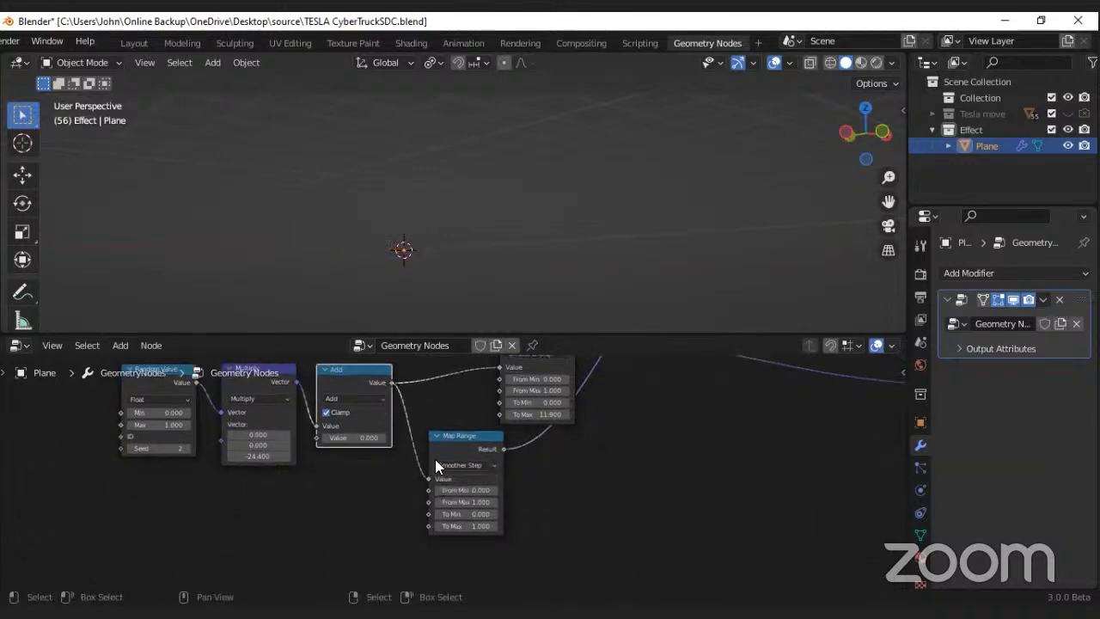
Step: Set the third vector value of the remaining Multiply node to 0
scroll(426, 462, "up", 4)
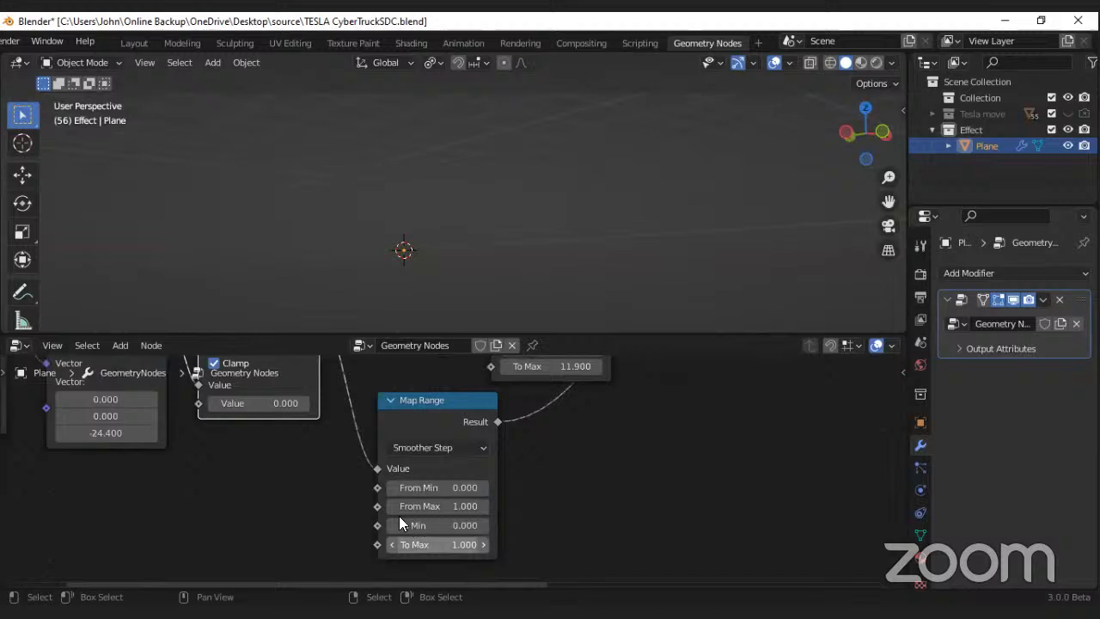
scroll(412, 533, "down", 1)
mouse_move(171, 448)
left_mouse_down()
mouse_move(121, 448)
mouse_move(189, 449)
left_mouse_up()
key("Escape")
left_click(152, 448)
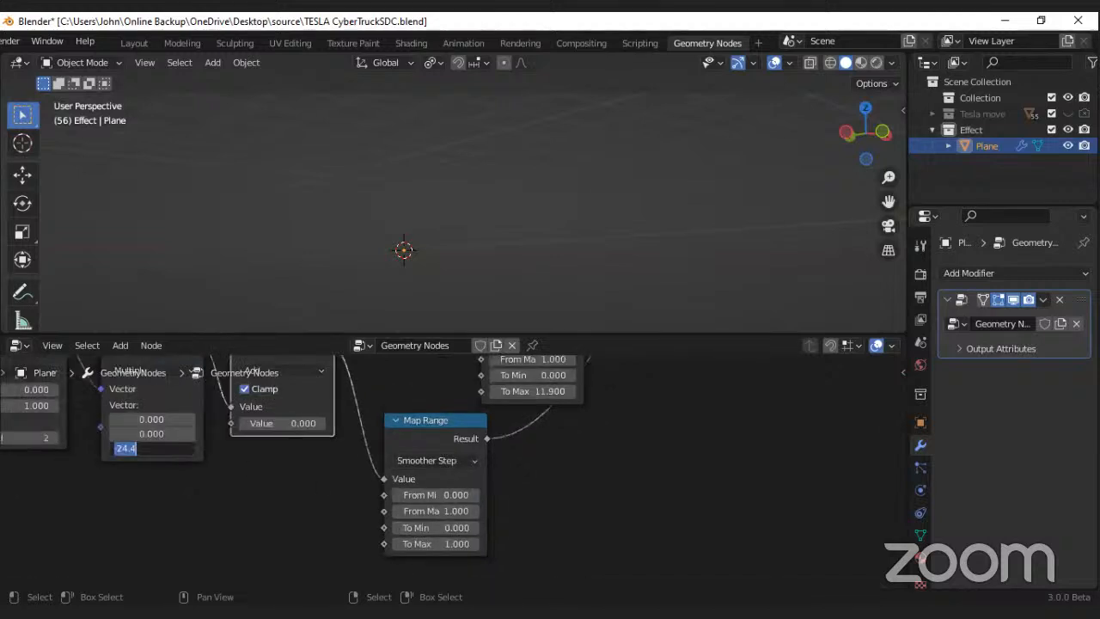
type("32.4")
key("Return")
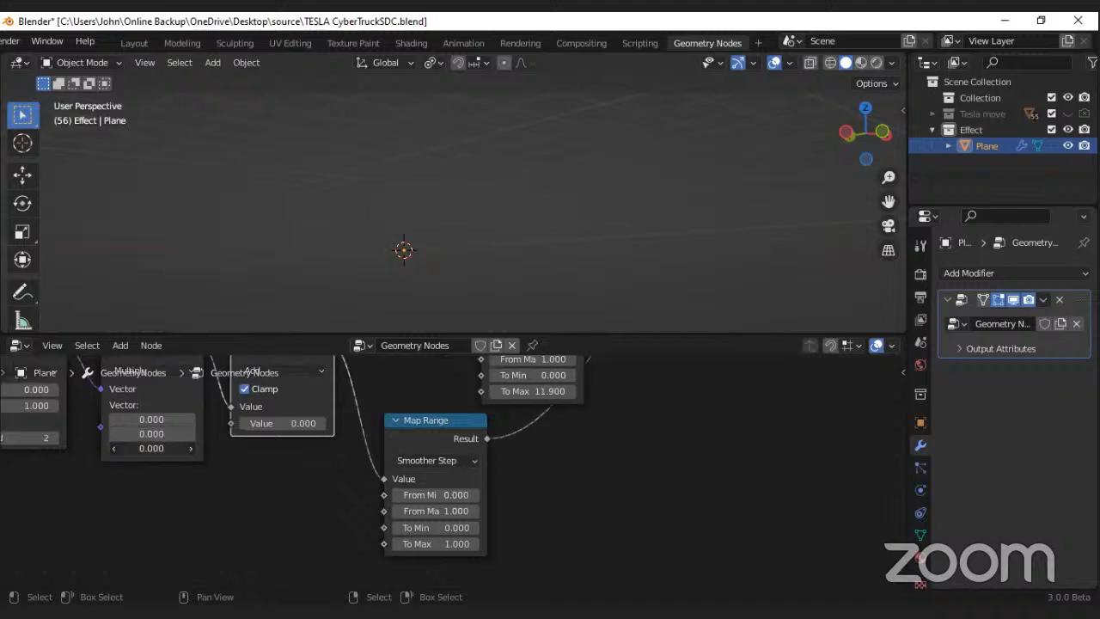
Step: Try varying the Multiply node's third vector value while viewing the scene from another angle, and return it to 0
mouse_move(152, 449)
left_mouse_down()
mouse_move(125, 449)
mouse_move(158, 448)
left_mouse_up()
middle_click_drag(389, 163, 395, 194)
mouse_move(151, 448)
left_mouse_down()
mouse_move(196, 448)
mouse_move(151, 448)
left_mouse_up()
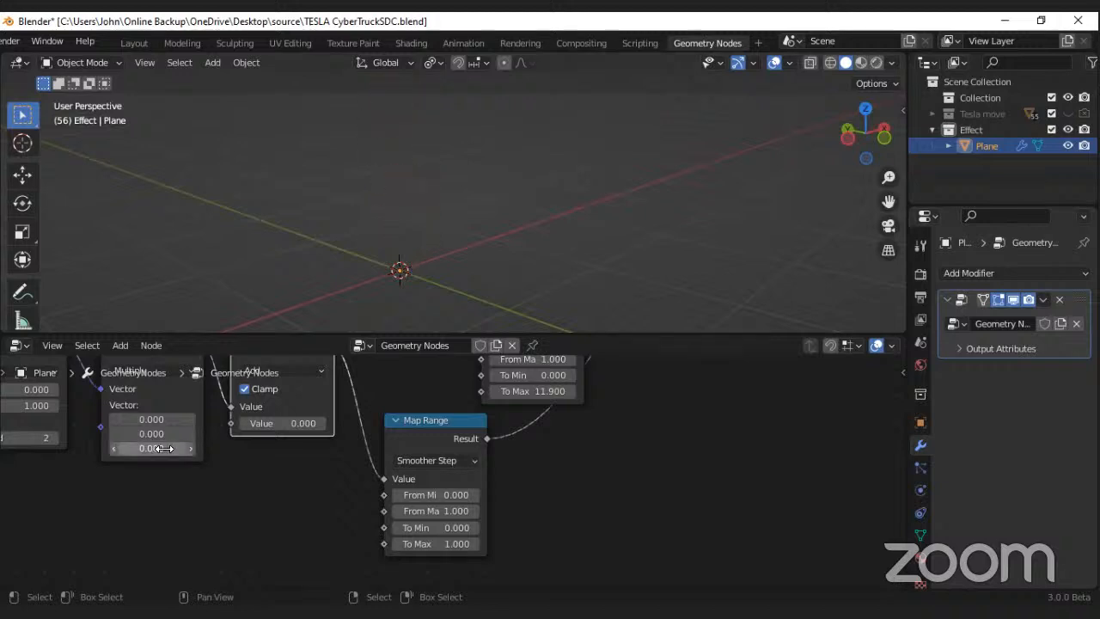
Step: Invert the second Map Range node's output by setting To Min to 1 and To Max to 0
scroll(421, 506, "up", 1)
scroll(440, 482, "up", 1)
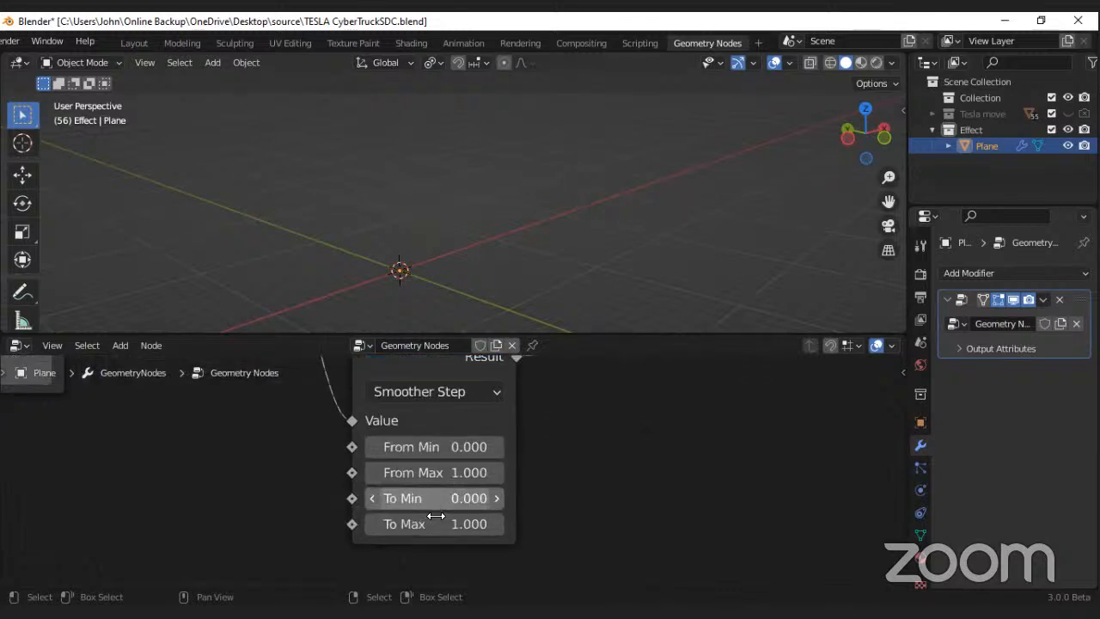
double_click(422, 498)
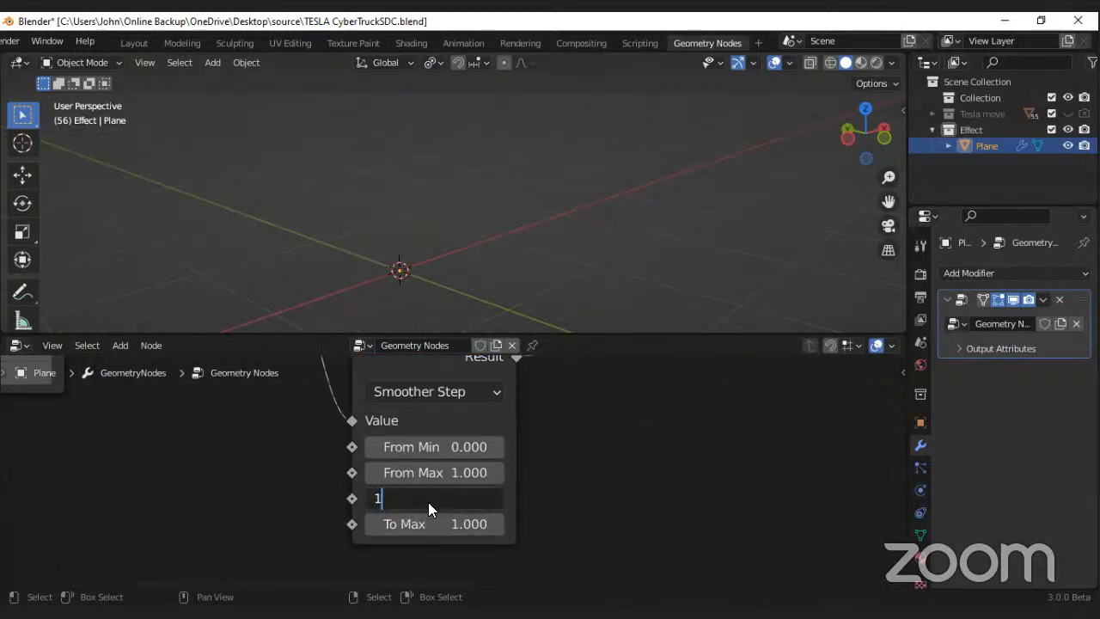
type("1")
key("Tab")
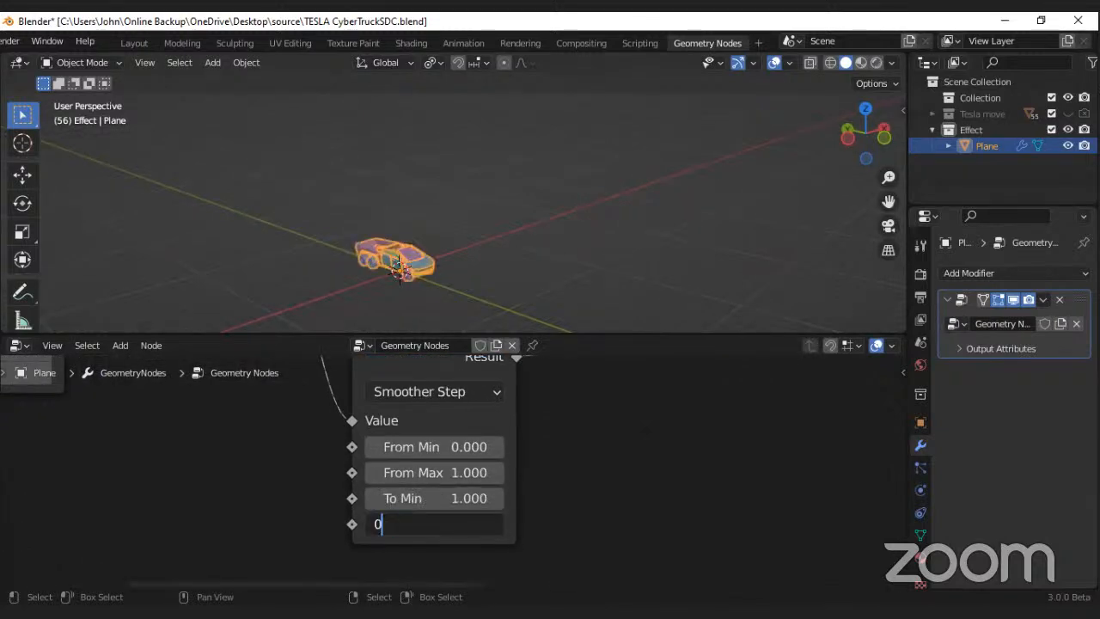
key("Return")
Step: Preview the scattering by raising the Multiply node's third vector value to about 31.6 with the Random Value seed at 3
scroll(481, 307, "down", 3)
scroll(447, 306, "up", 5)
middle_click_drag(373, 431, 452, 460)
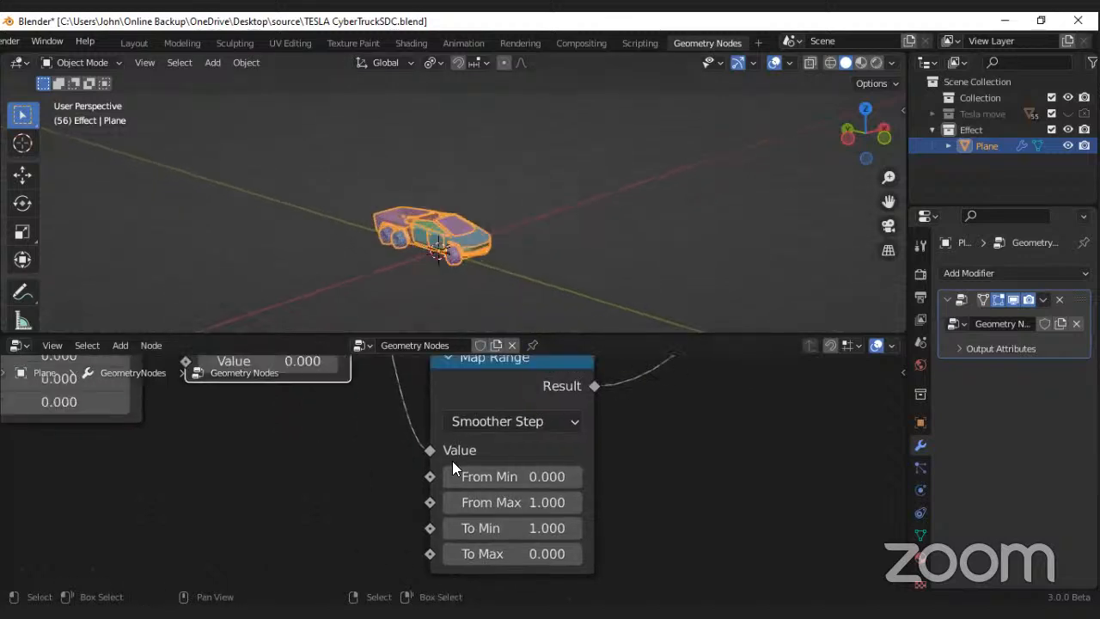
scroll(452, 461, "down", 5)
middle_click_drag(224, 435, 376, 501)
scroll(356, 489, "up", 2)
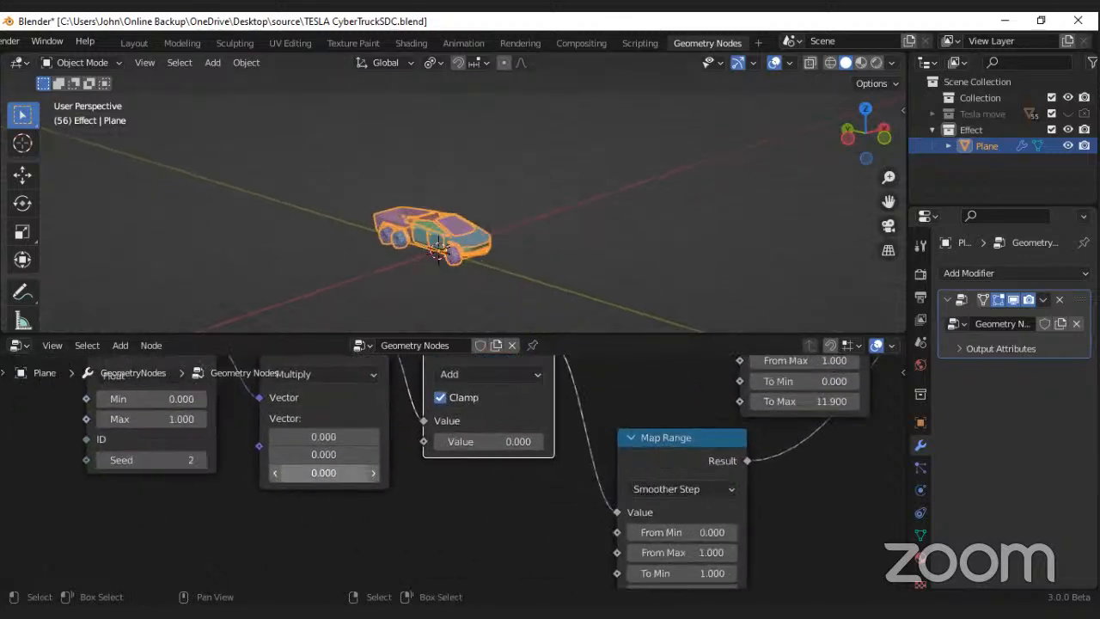
left_click_drag(324, 473, 369, 473)
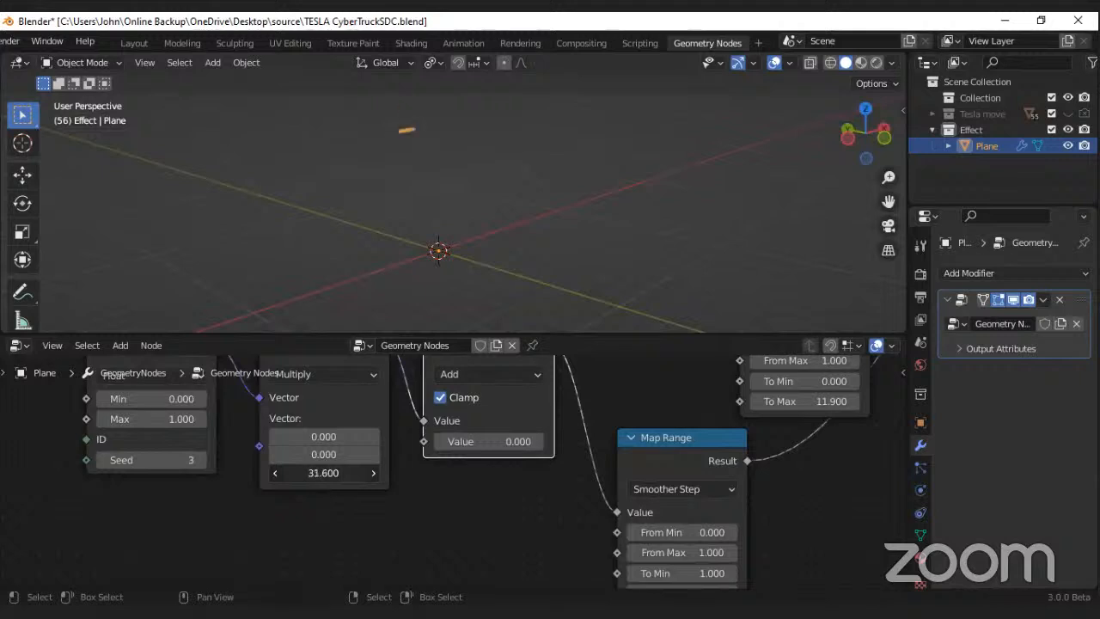
Step: Set the Random Value seed to 4 and vary the Multiply node's third vector value, ending at 9.6
left_click_drag(330, 473, 303, 472)
left_click(202, 461)
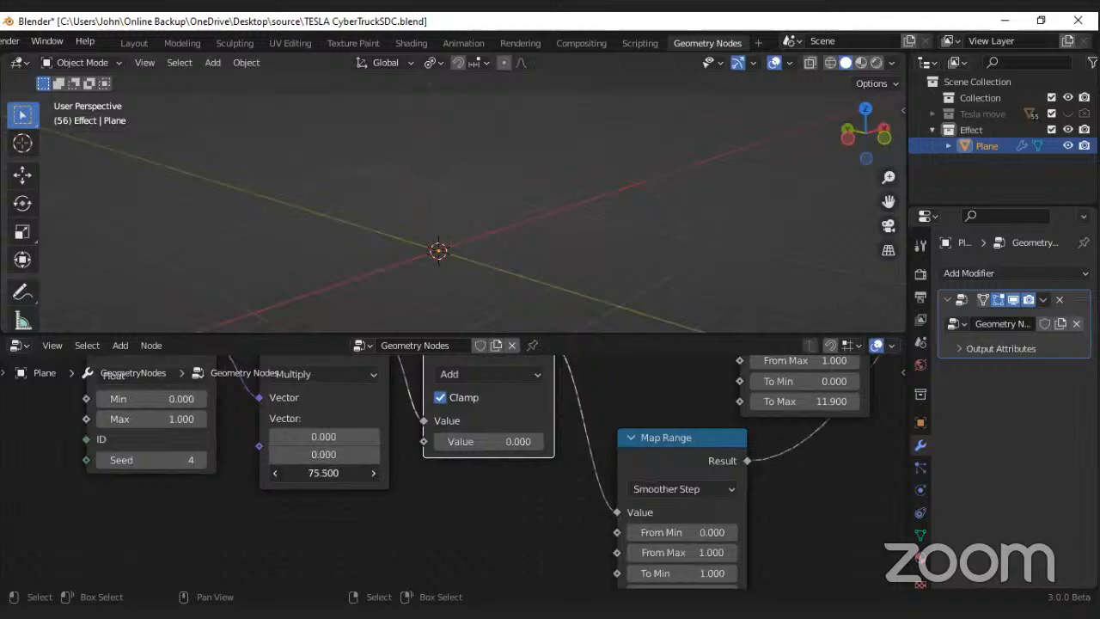
left_click_drag(347, 470, 322, 470)
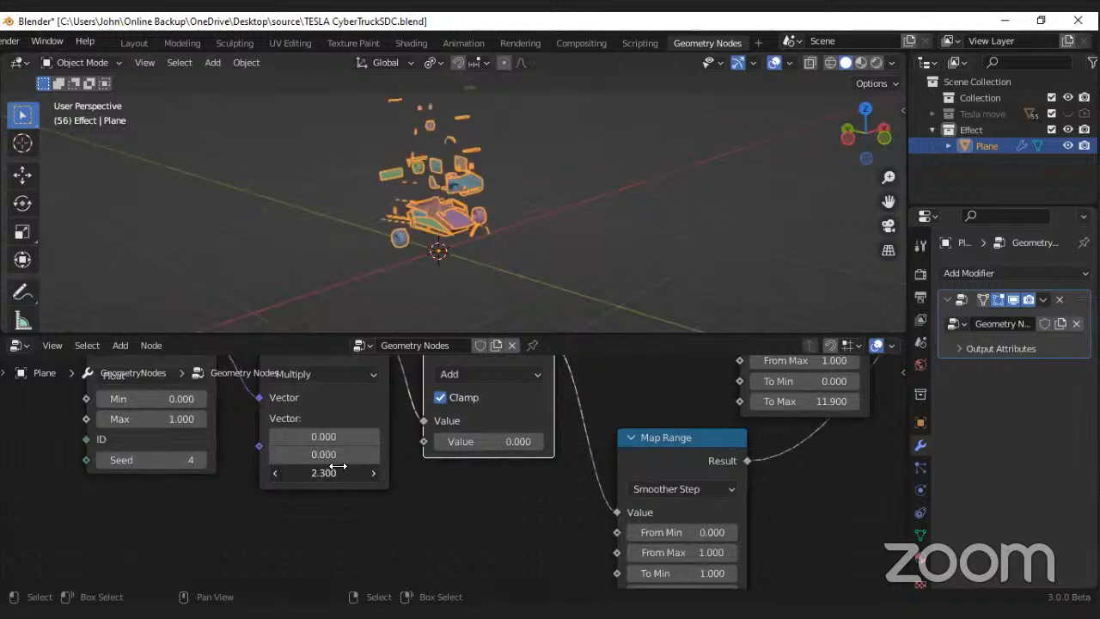
key("ctrl+z")
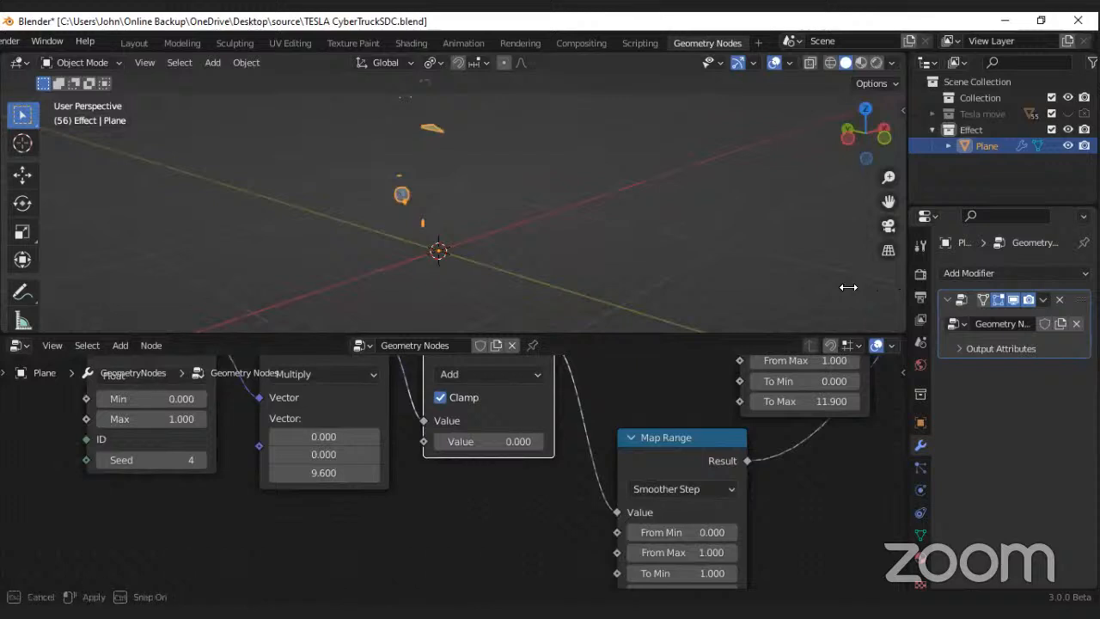
Step: Save the file and lower the Multiply node's third vector value to 2.6
left_click_drag(908, 286, 836, 286)
middle_click_drag(475, 256, 423, 225)
key("ctrl+s")
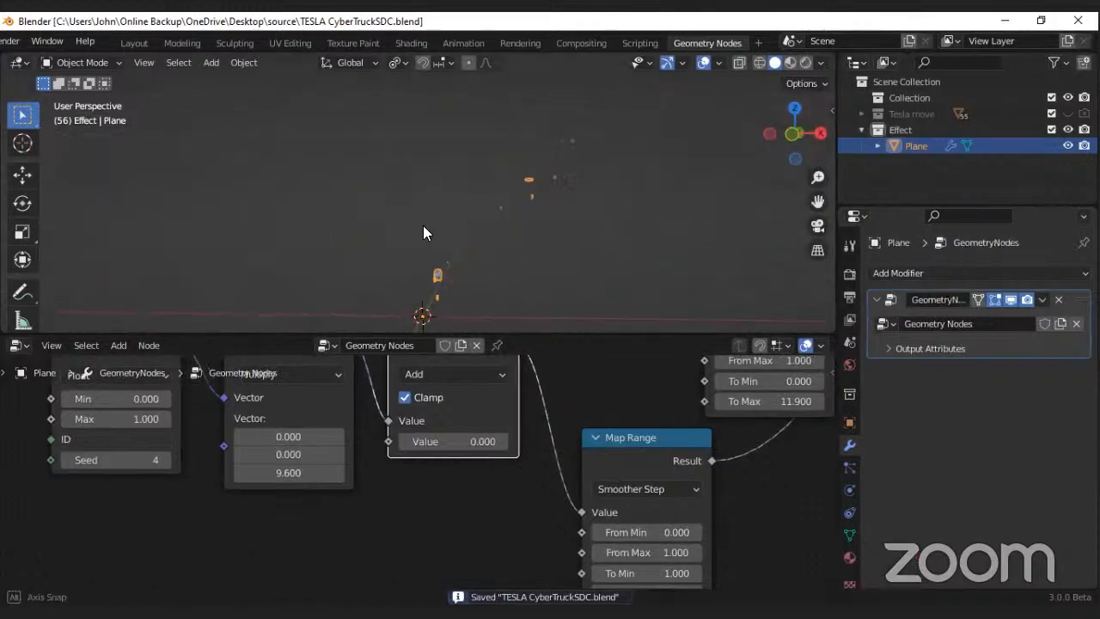
mouse_move(292, 473)
left_mouse_down()
mouse_move(254, 472)
mouse_move(280, 473)
left_mouse_up()
Step: Add a Rotate Instances node on the geometry link between the Scale Instances and Set Position nodes
scroll(481, 464, "down", 4)
middle_click_drag(466, 454, 412, 461)
scroll(459, 437, "up", 2)
middle_click_drag(532, 426, 447, 459)
scroll(516, 447, "down", 4)
middle_click_drag(640, 416, 541, 526)
scroll(619, 411, "up", 1)
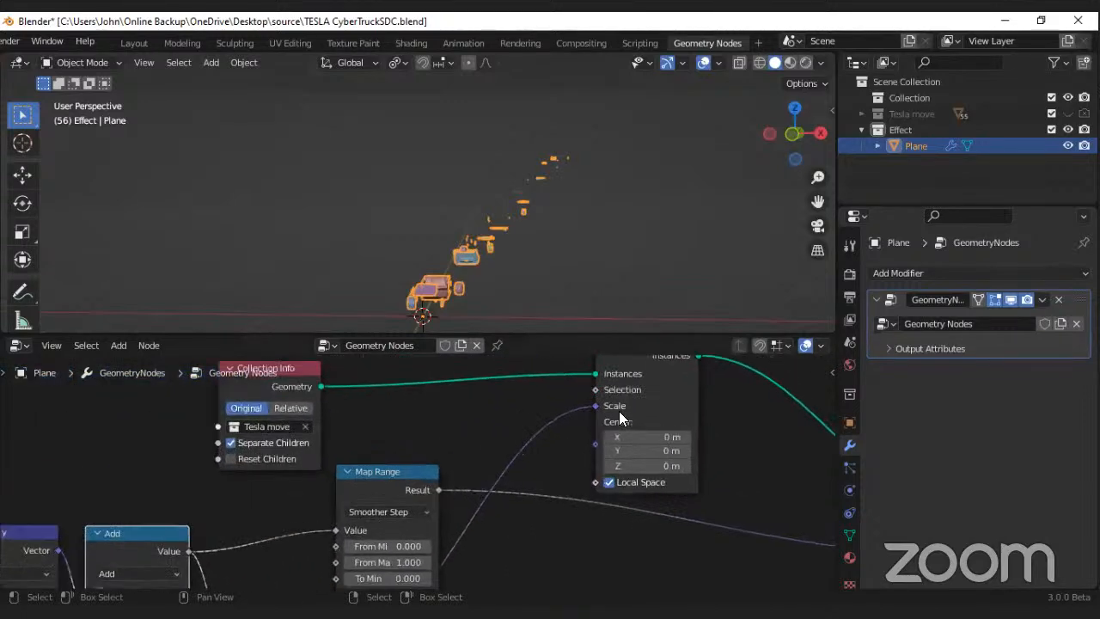
scroll(628, 392, "down", 3)
left_click_drag(636, 385, 574, 399)
scroll(580, 446, "down", 2)
middle_click_drag(588, 482, 539, 439)
key("shift+a")
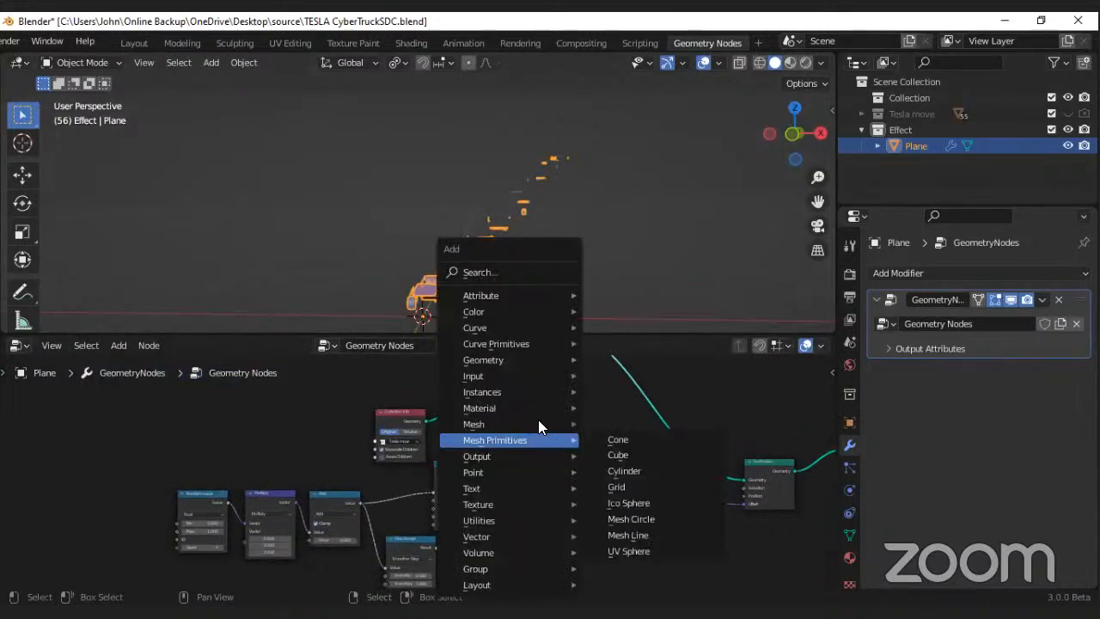
left_click(503, 272)
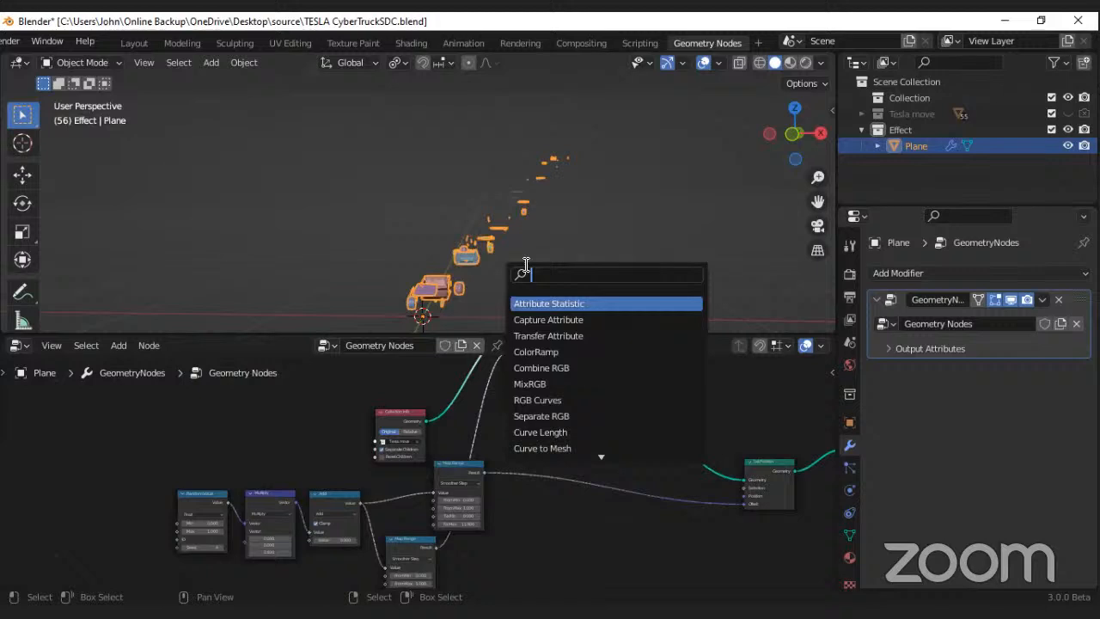
type("ro")
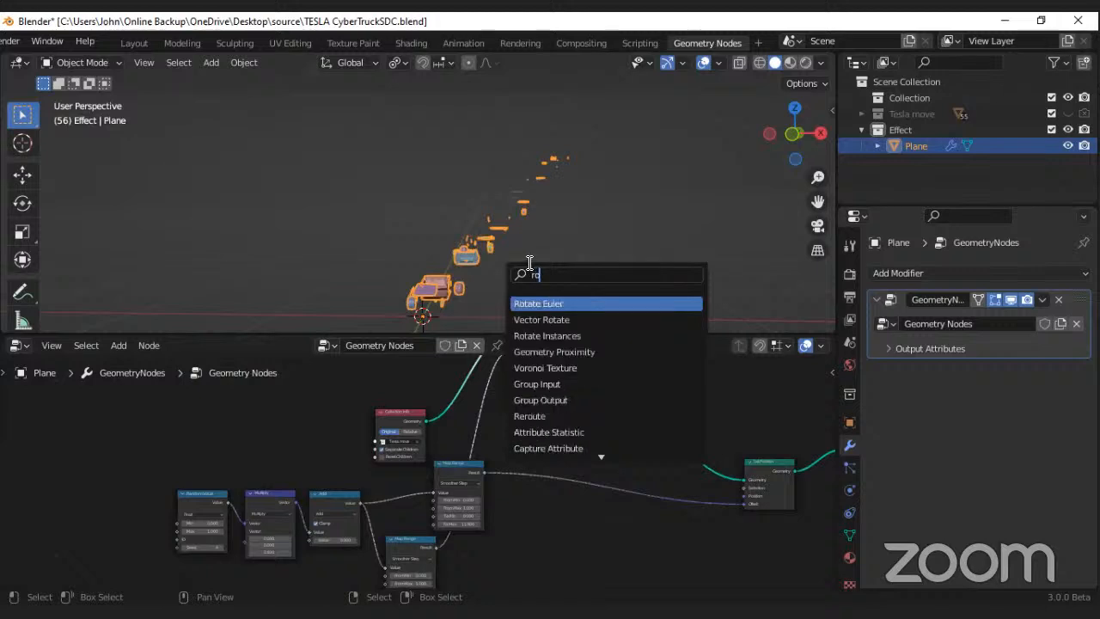
left_click(640, 336)
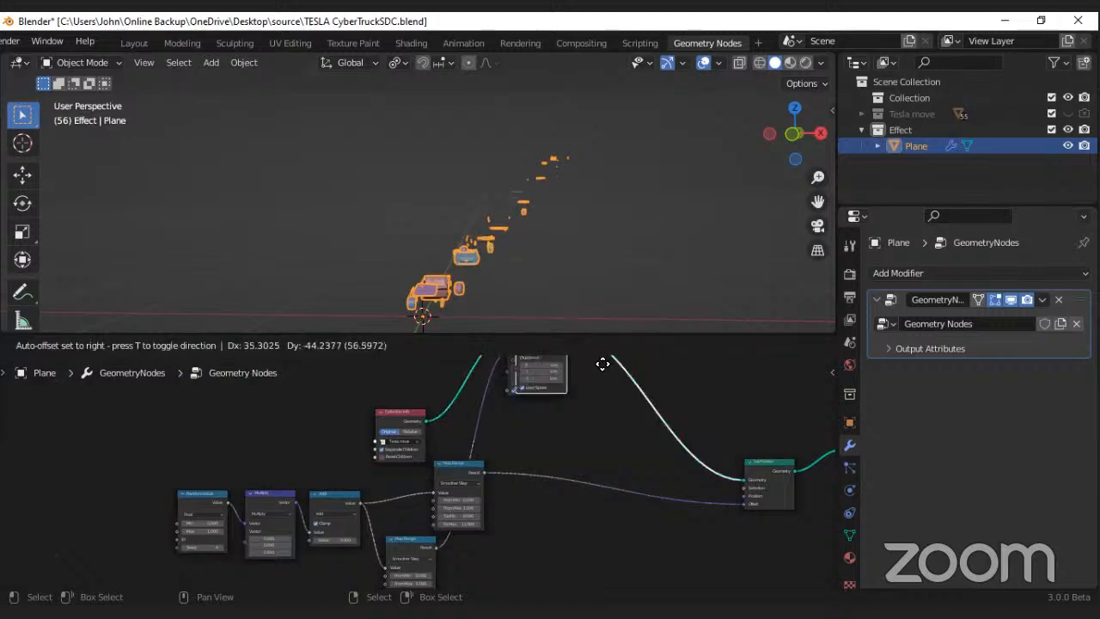
left_click(668, 399)
Step: Place the Rotate Instances node beside the Map Range nodes and shift the scale-driving Map Range closer to the Add node
scroll(593, 421, "up", 3)
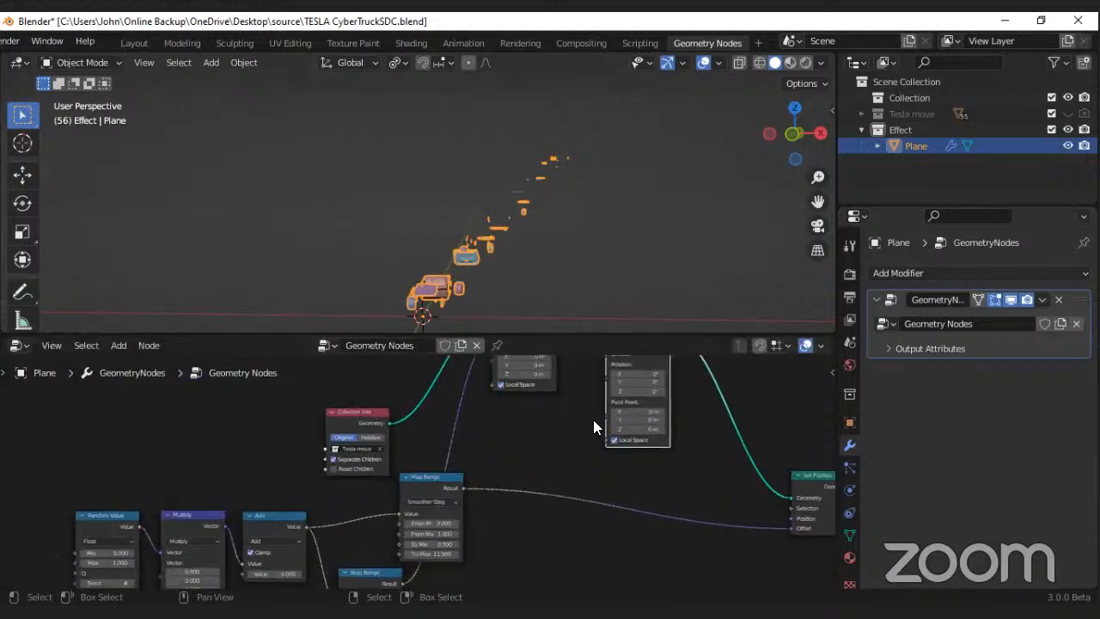
scroll(586, 433, "down", 3)
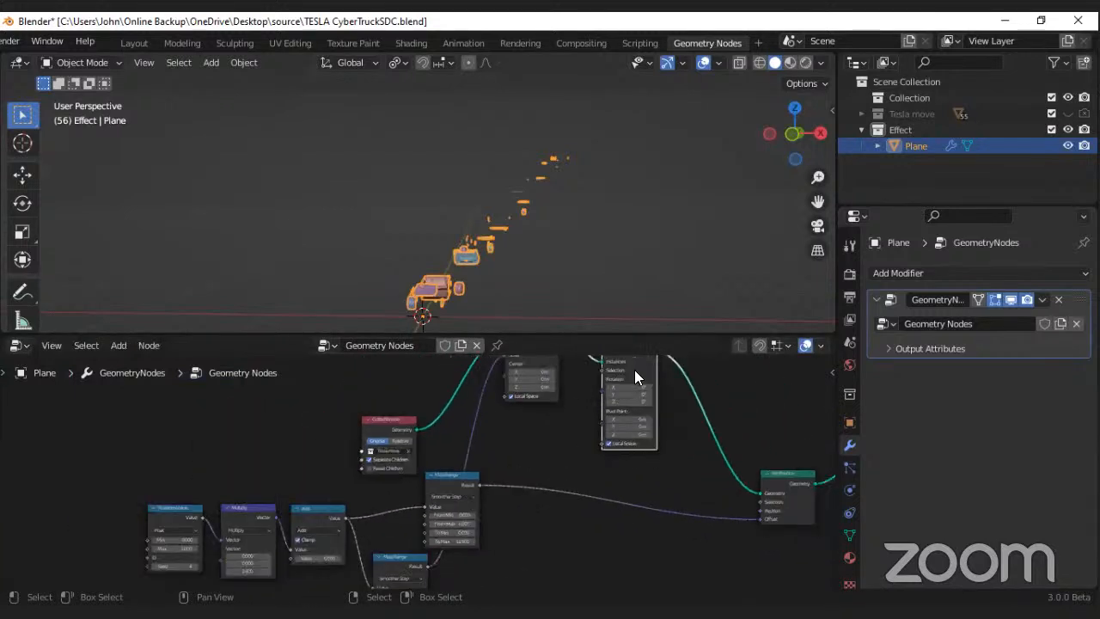
left_click_drag(634, 377, 574, 526)
scroll(476, 499, "up", 2)
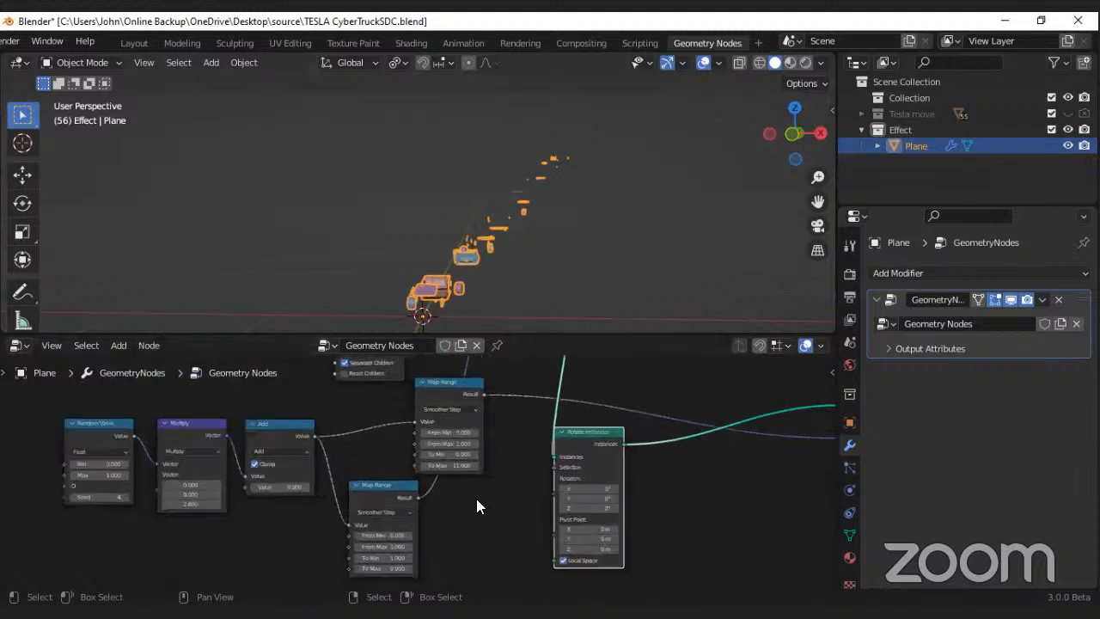
scroll(476, 499, "up", 1)
scroll(417, 505, "down", 2)
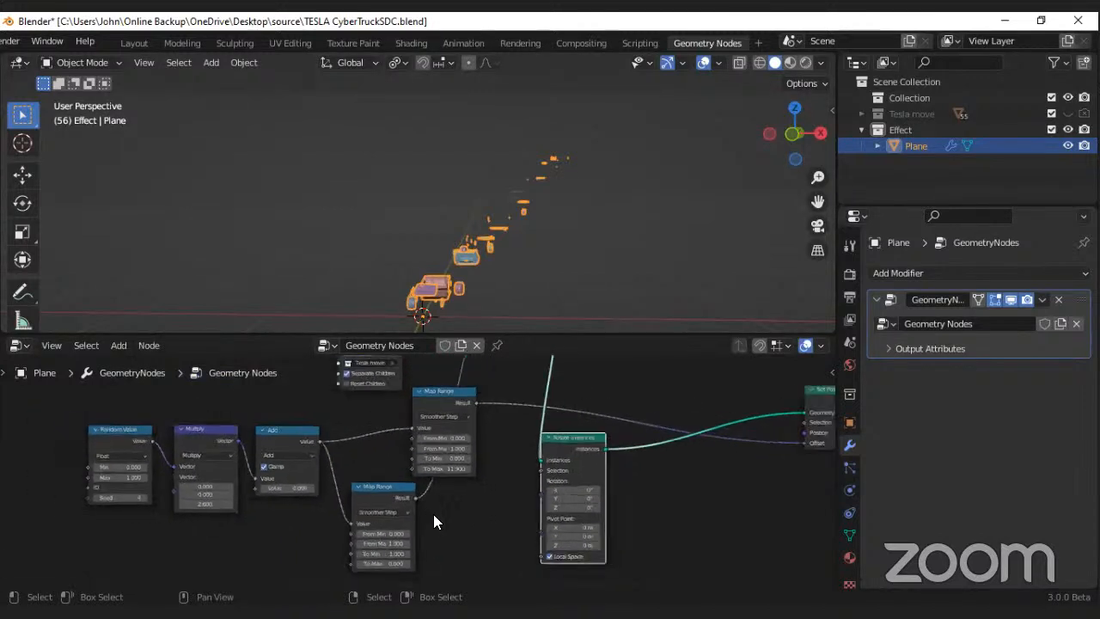
middle_click_drag(433, 514, 422, 471)
left_click_drag(376, 456, 349, 432)
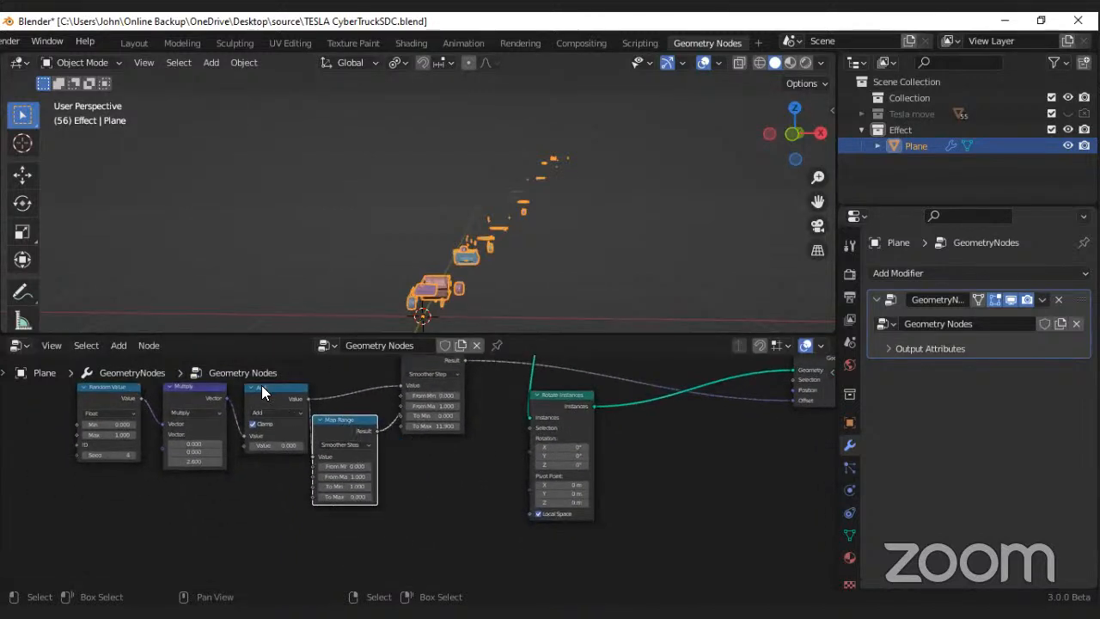
middle_click_drag(365, 432, 359, 455)
Step: Duplicate the offset Map Range node, feed it from the Add node's value, and connect its result to the Rotate Instances rotation
left_click(411, 383)
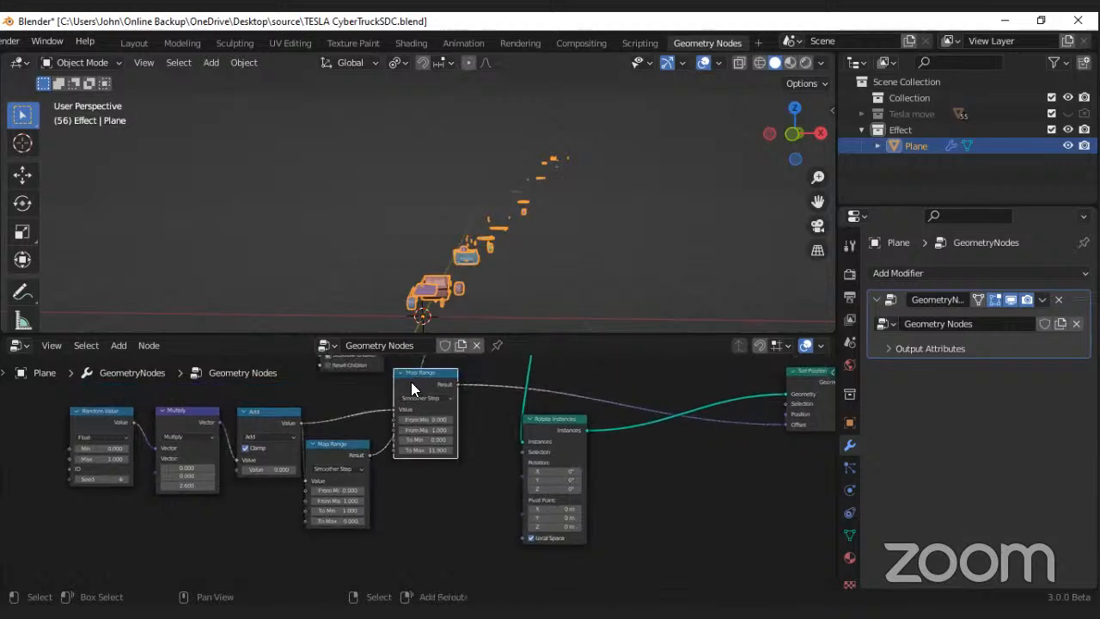
key("shift+d")
left_click(437, 483)
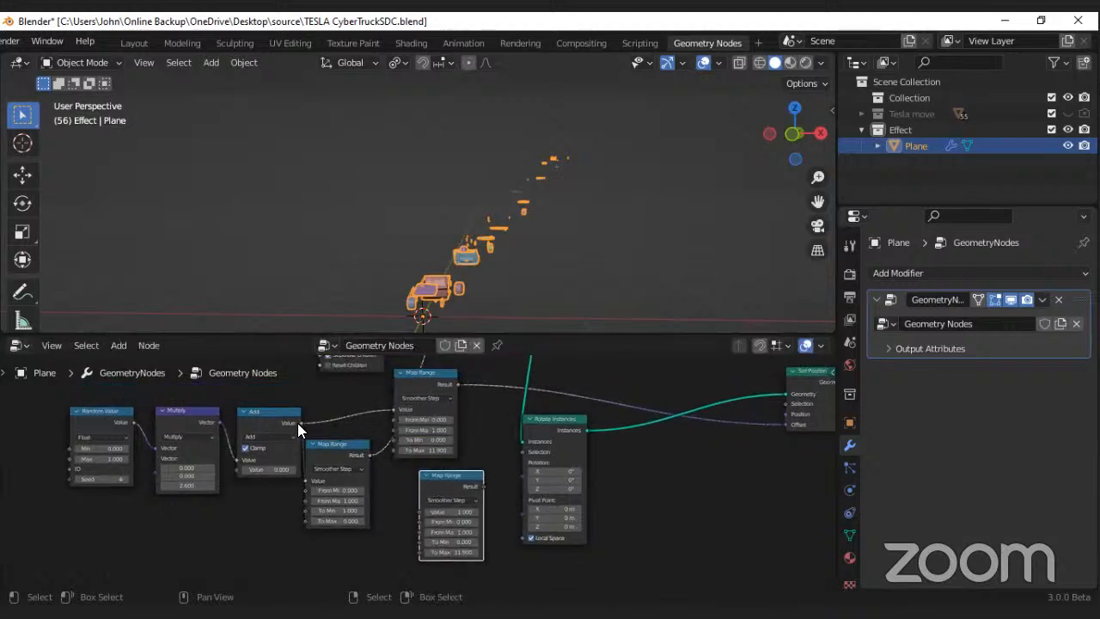
left_click_drag(298, 423, 421, 513)
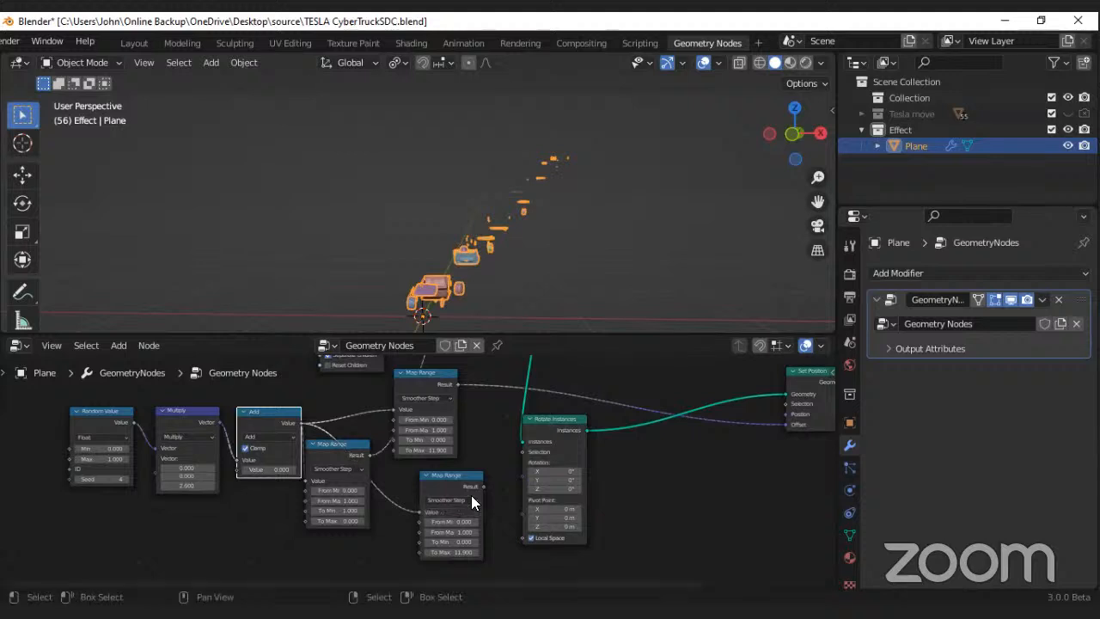
left_click_drag(483, 486, 518, 475)
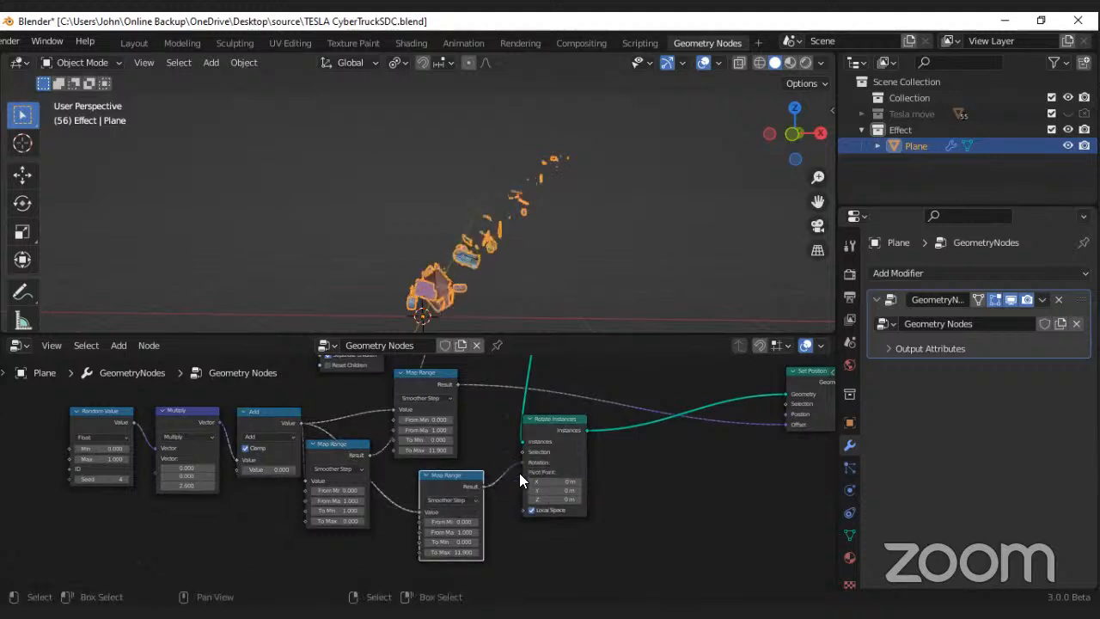
Step: Set the Multiply node's third vector value to 4.5 to preview the rotating parts
scroll(519, 473, "up", 3)
middle_click_drag(493, 485, 514, 450)
scroll(514, 451, "down", 3)
middle_click_drag(351, 469, 529, 473)
left_click_drag(298, 447, 265, 447)
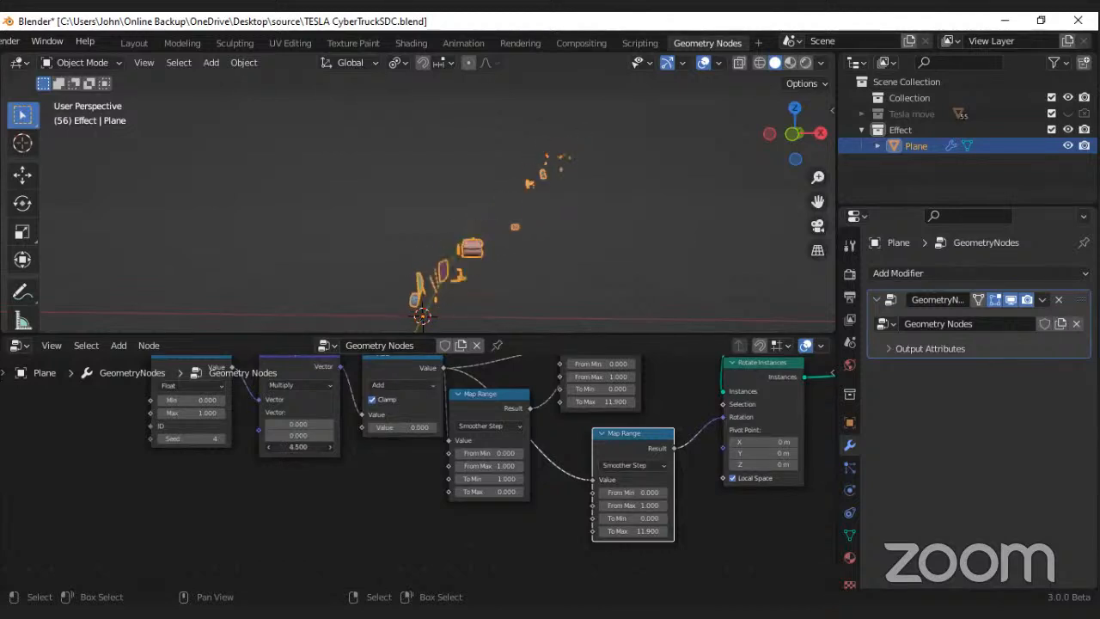
Step: Set To Max to 1 on the Map Range node that drives the rotation
middle_click_drag(613, 468, 466, 464)
scroll(588, 468, "up", 2)
left_click_drag(593, 464, 624, 437)
scroll(503, 517, "up", 1)
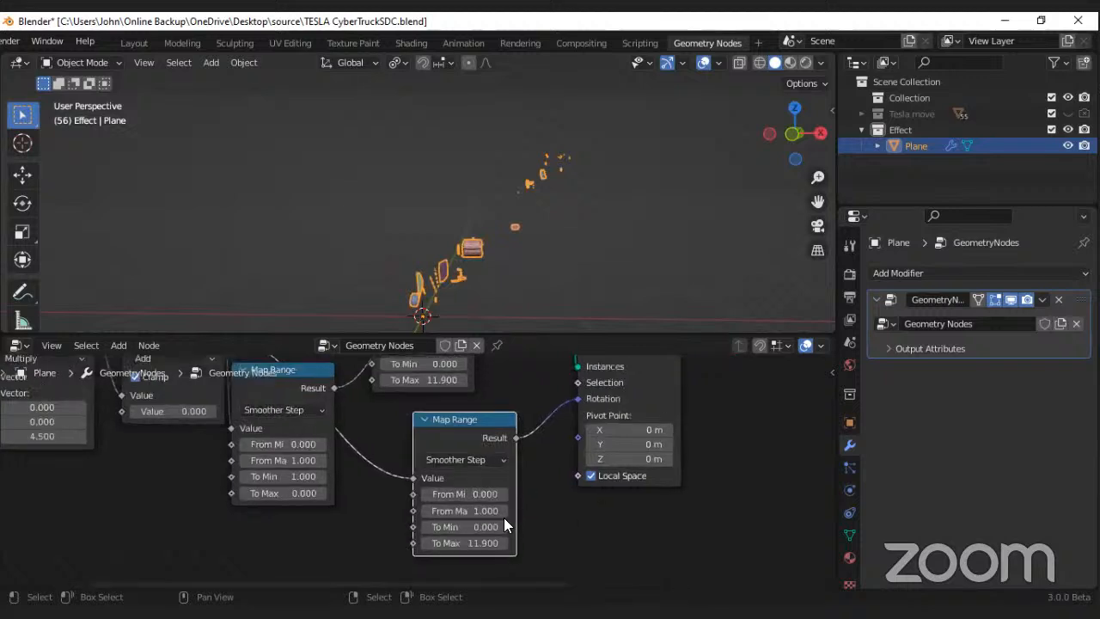
scroll(533, 512, "down", 2)
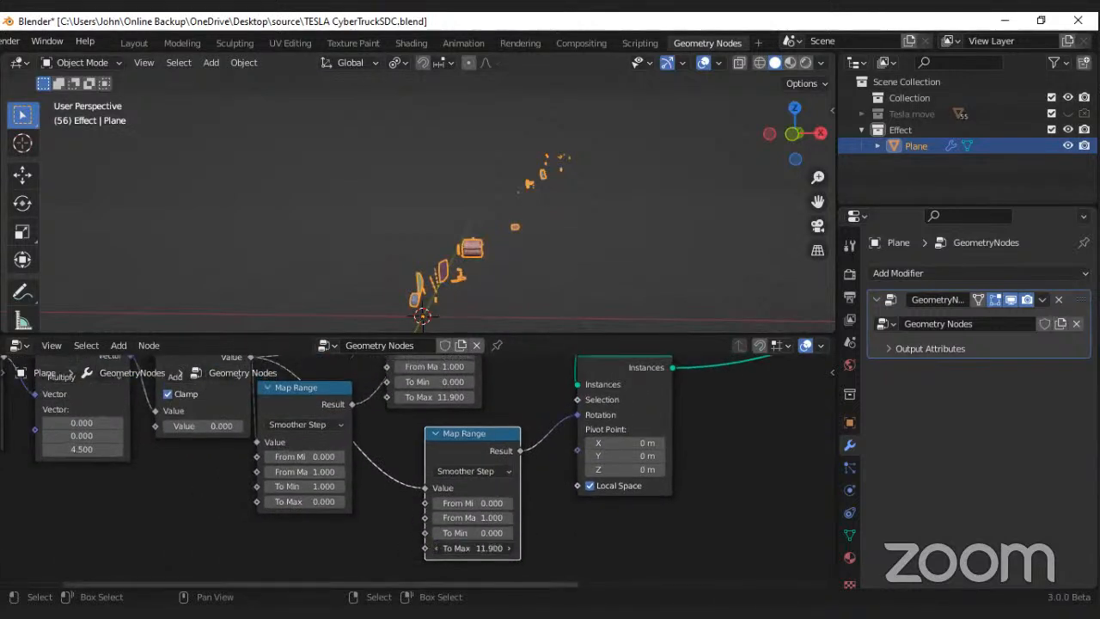
key("Return")
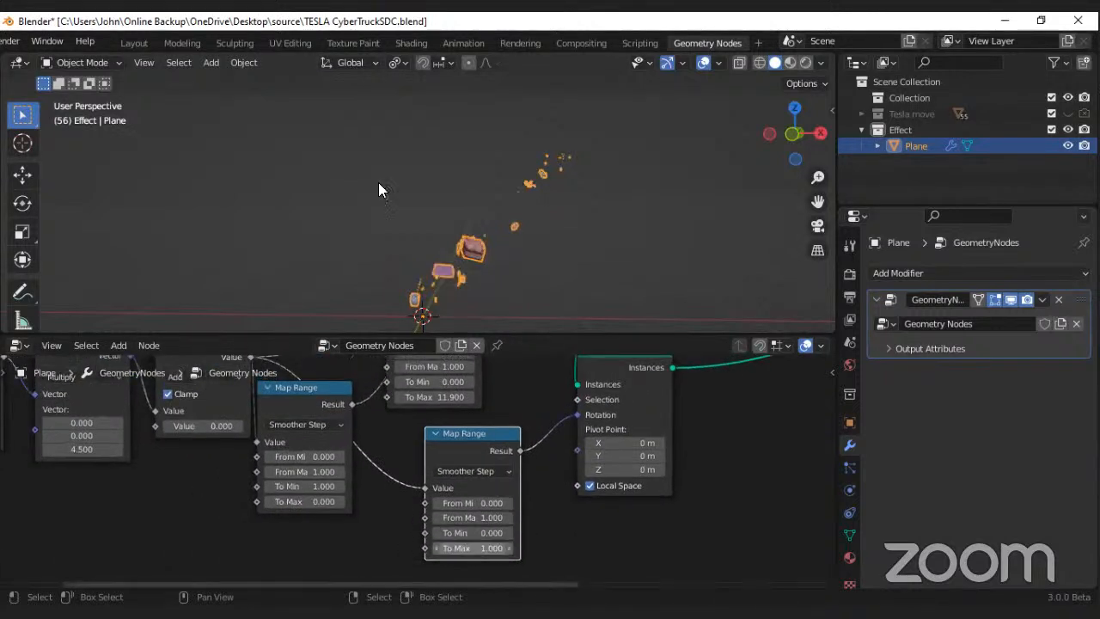
Step: Tune the effect by setting the Add value to -0.4, the rotation Map Range's To Max to 4.2 and the Multiply node's third vector value to -0.7
middle_click_drag(249, 491, 304, 491)
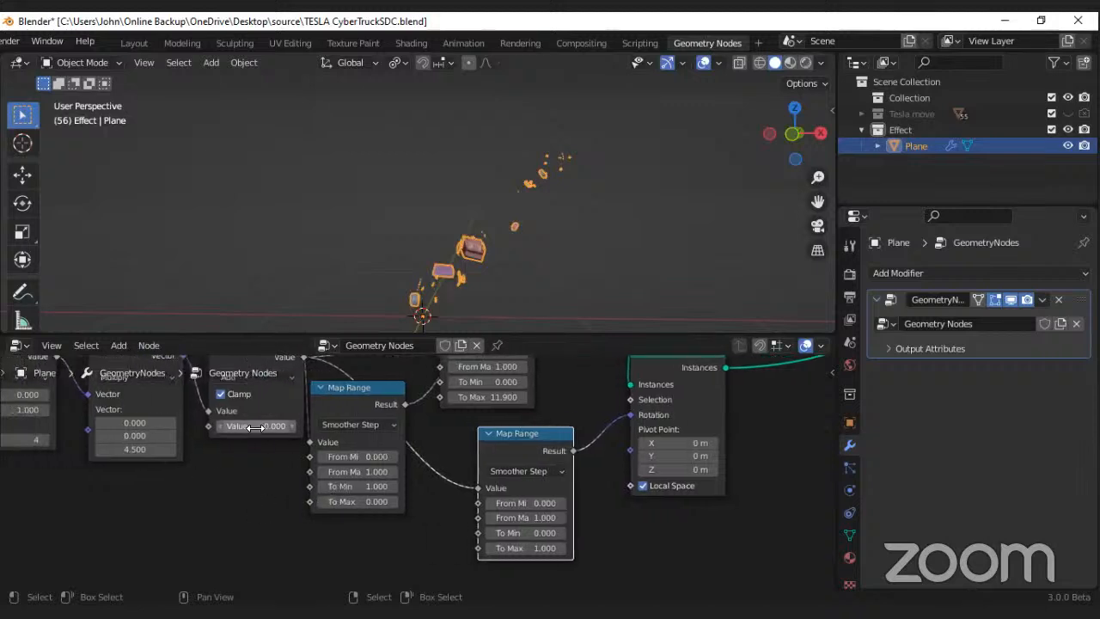
left_click_drag(255, 427, 219, 427)
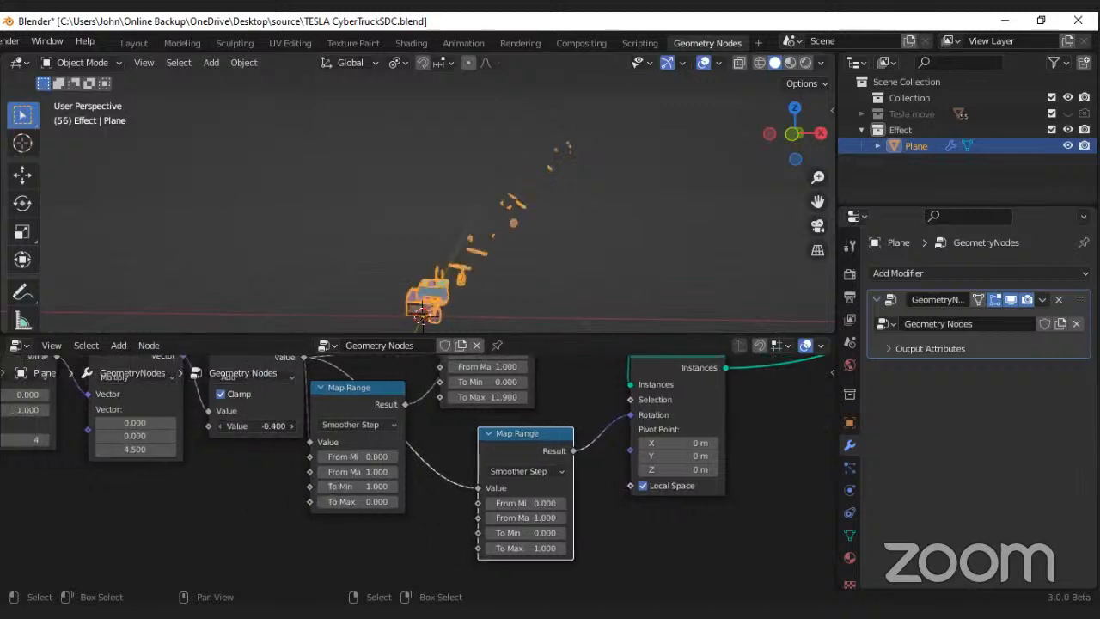
left_click_drag(526, 547, 577, 548)
left_click_drag(136, 449, 69, 450)
Step: Hide the viewport overlays and save the file
left_click(703, 62)
middle_click_drag(440, 248, 491, 303)
key("ctrl+s")
Step: Nudge the Rotate Instances node slightly and set the Add node's value to 0.4 while viewing the parts from the side
scroll(554, 397, "up", 1)
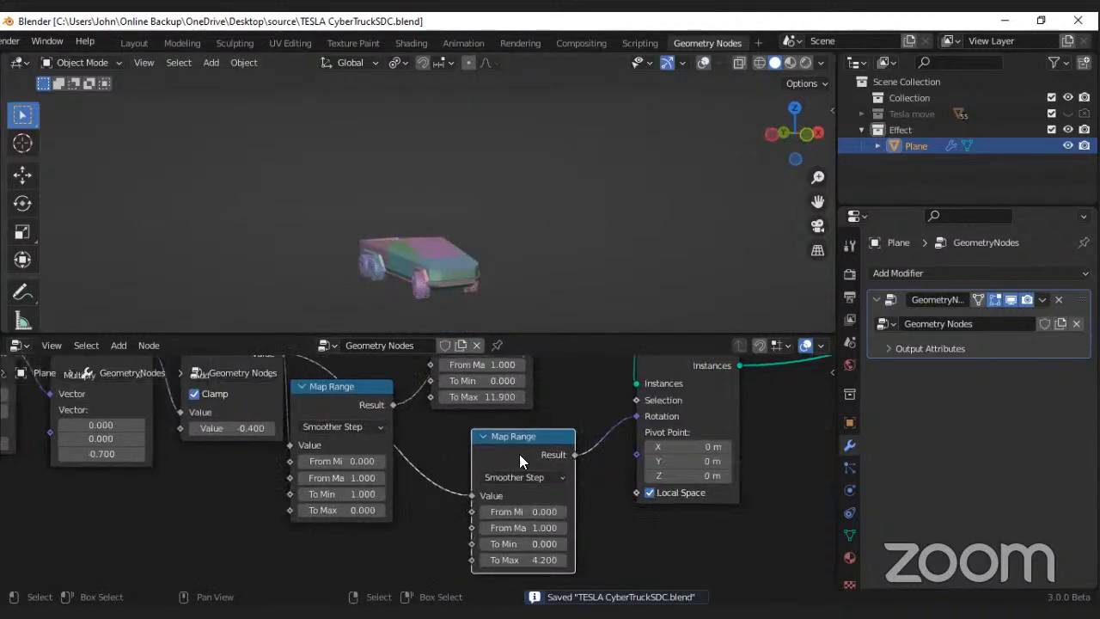
scroll(519, 454, "down", 3)
scroll(466, 455, "down", 1)
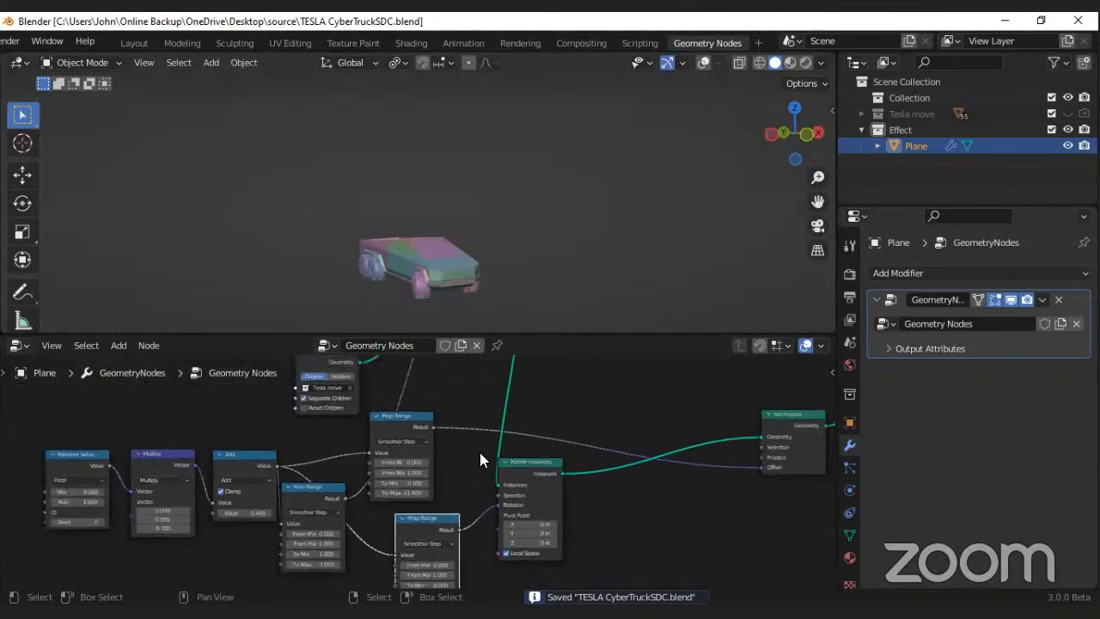
scroll(521, 465, "up", 1)
left_click_drag(523, 468, 508, 475)
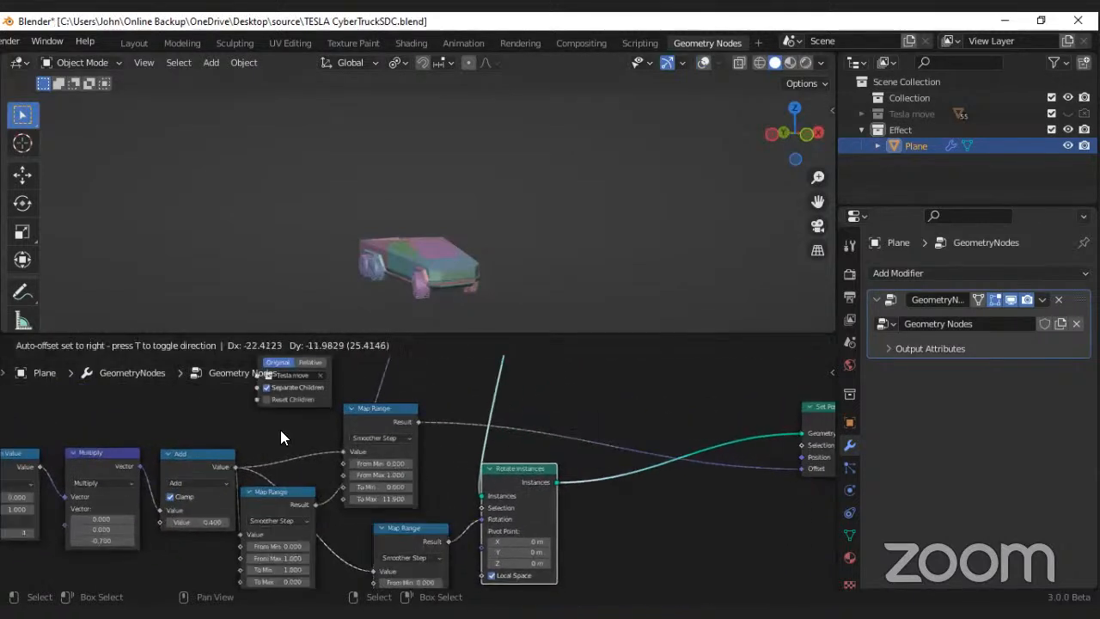
left_click_drag(280, 430, 280, 432)
middle_click_drag(281, 432, 323, 426)
scroll(324, 427, "up", 1)
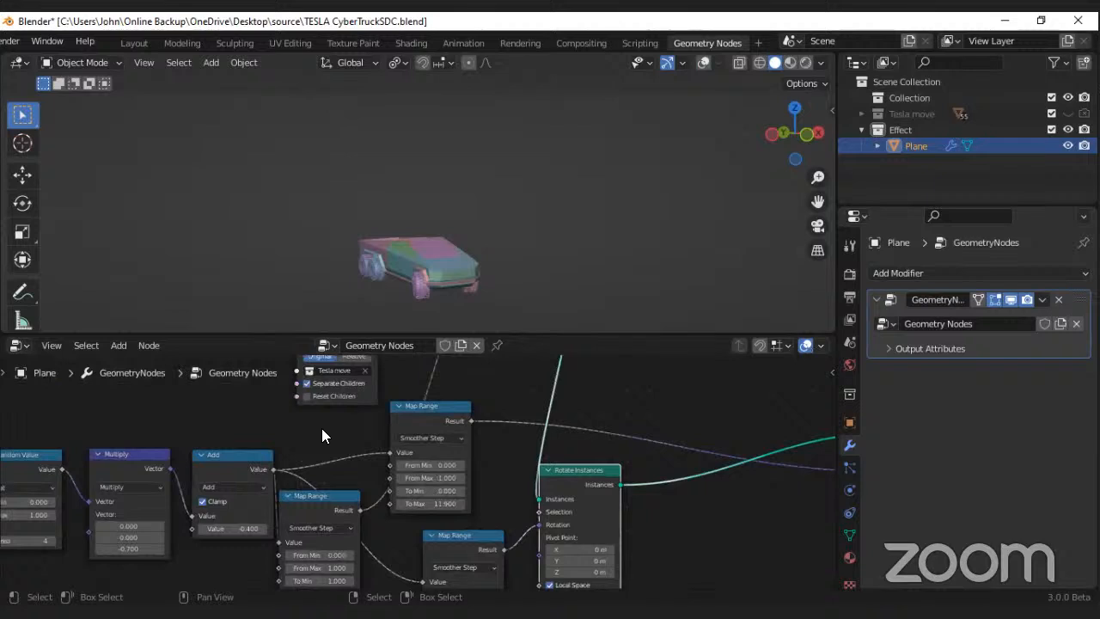
middle_click_drag(307, 384, 316, 385)
scroll(316, 385, "down", 1)
middle_click_drag(361, 267, 324, 268)
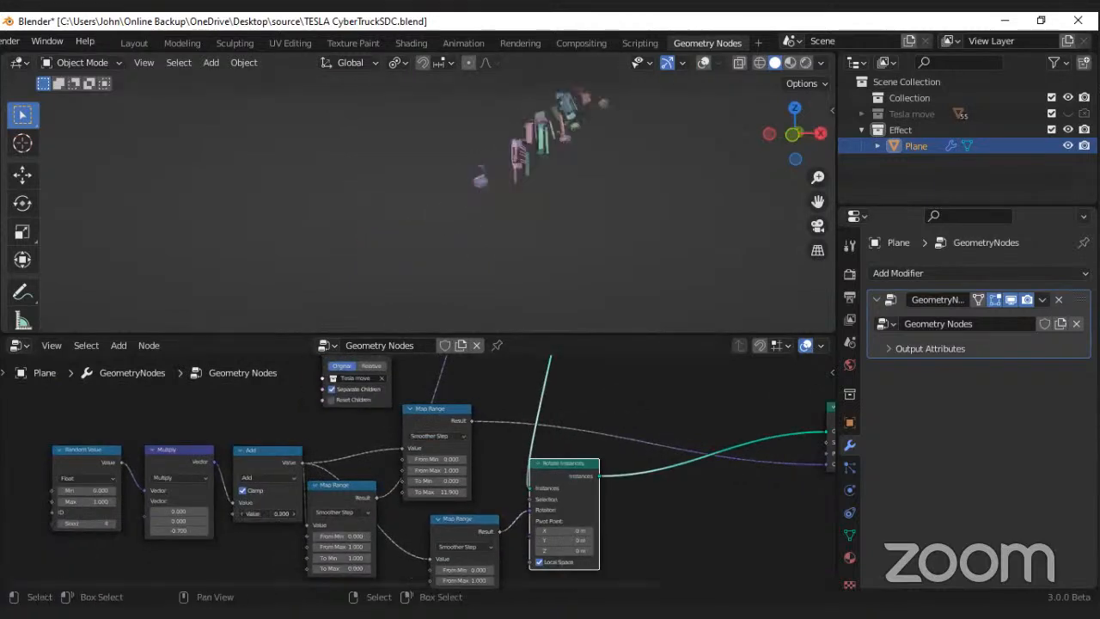
scroll(399, 515, "up", 1)
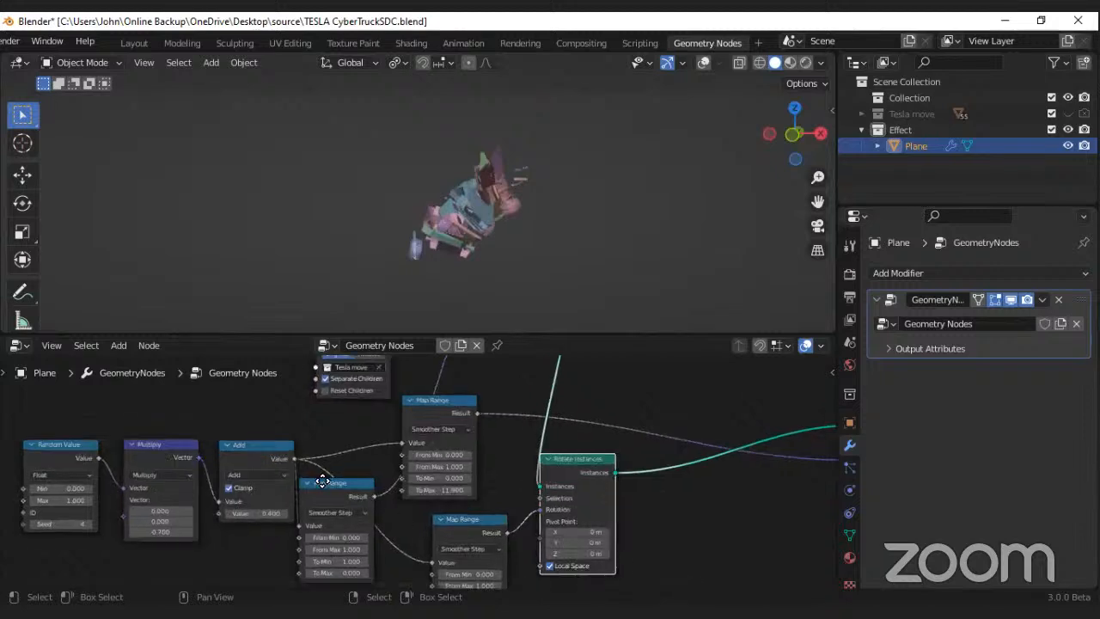
Step: Move the Scale Instances node down, closer to the Collection Info node
middle_click_drag(322, 470, 321, 537)
middle_click_drag(434, 431, 400, 520)
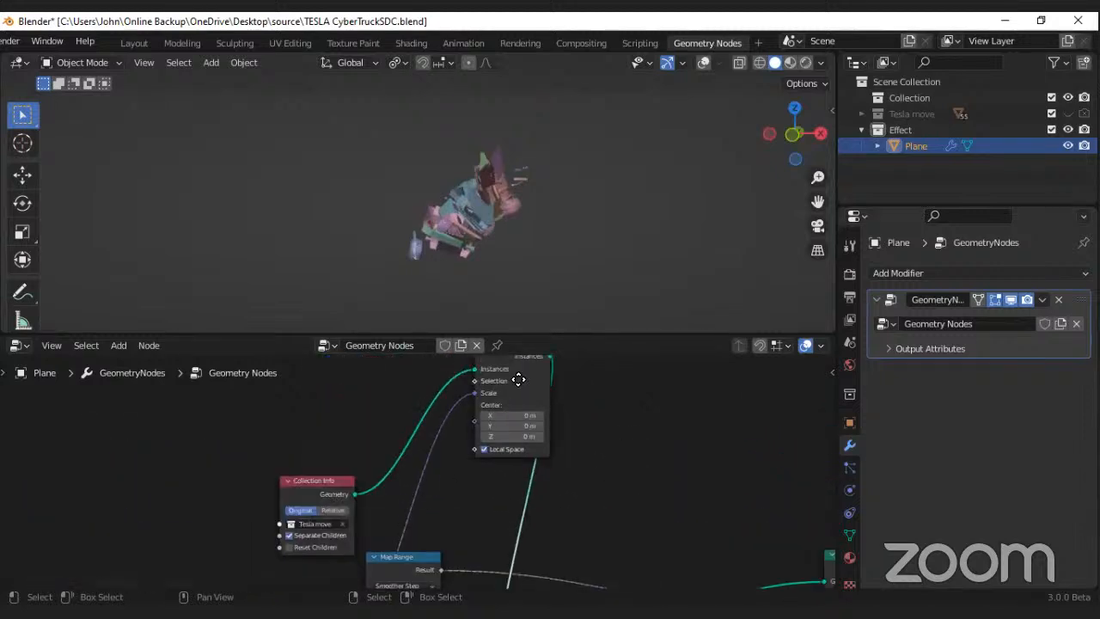
left_click_drag(519, 379, 507, 467)
Step: Try shifting the Scale Instances node's center, with Z at 21.8 m, and undo the change
right_click(478, 446)
right_click(481, 456)
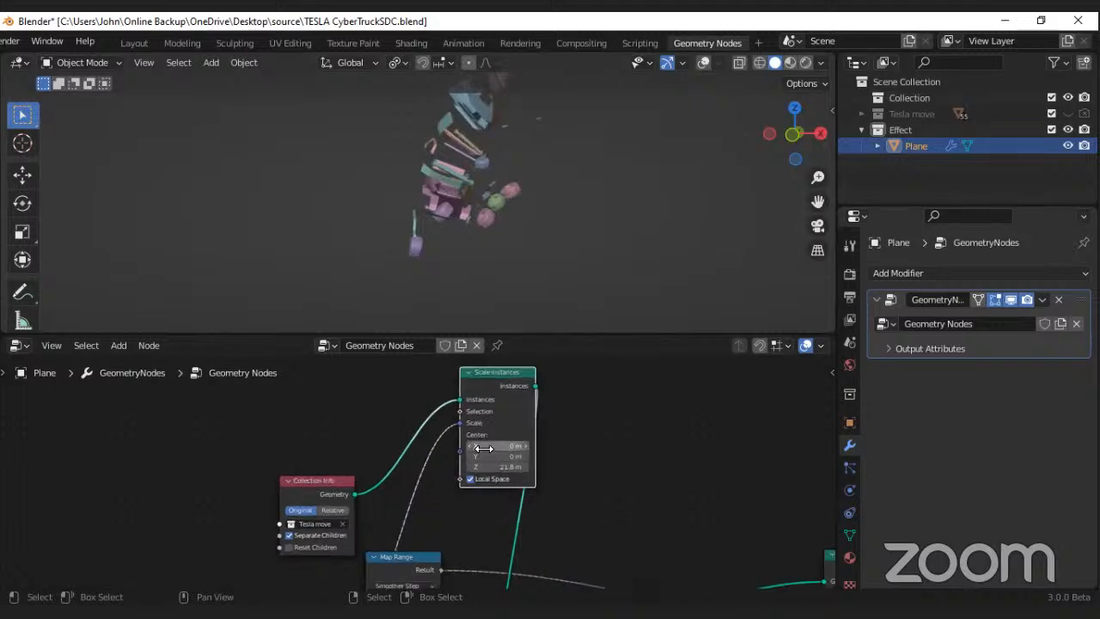
key("ctrl+z")
scroll(474, 462, "down", 3)
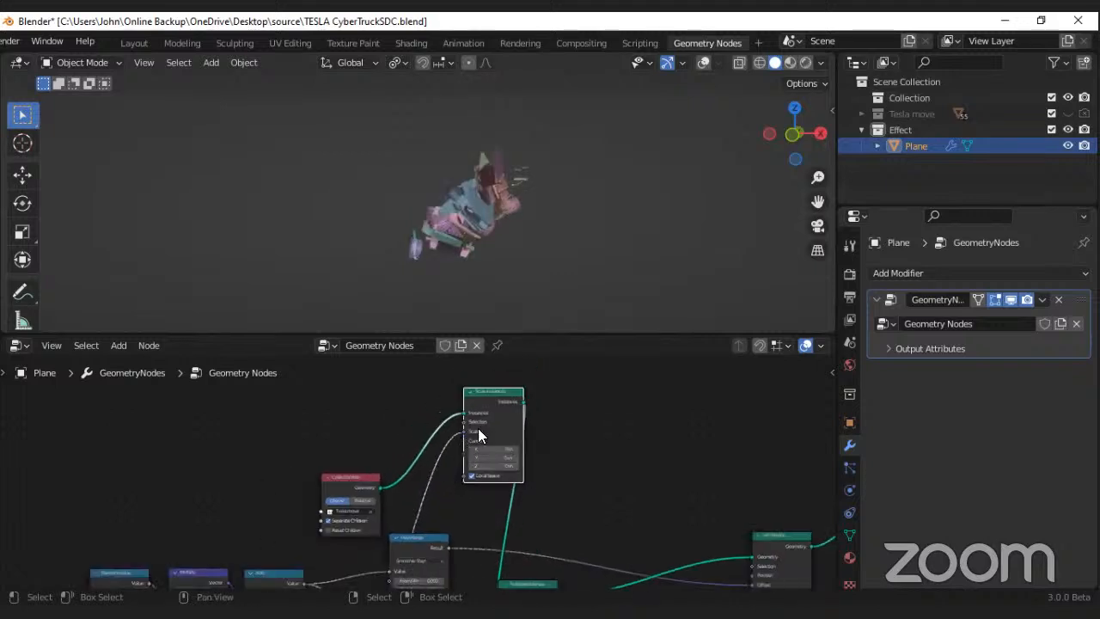
Step: Move the Collection Info node to the left, away from the Map Range nodes
middle_click_drag(478, 428, 519, 378)
scroll(373, 493, "up", 3)
middle_click_drag(373, 491, 383, 476)
left_click_drag(397, 395, 285, 397)
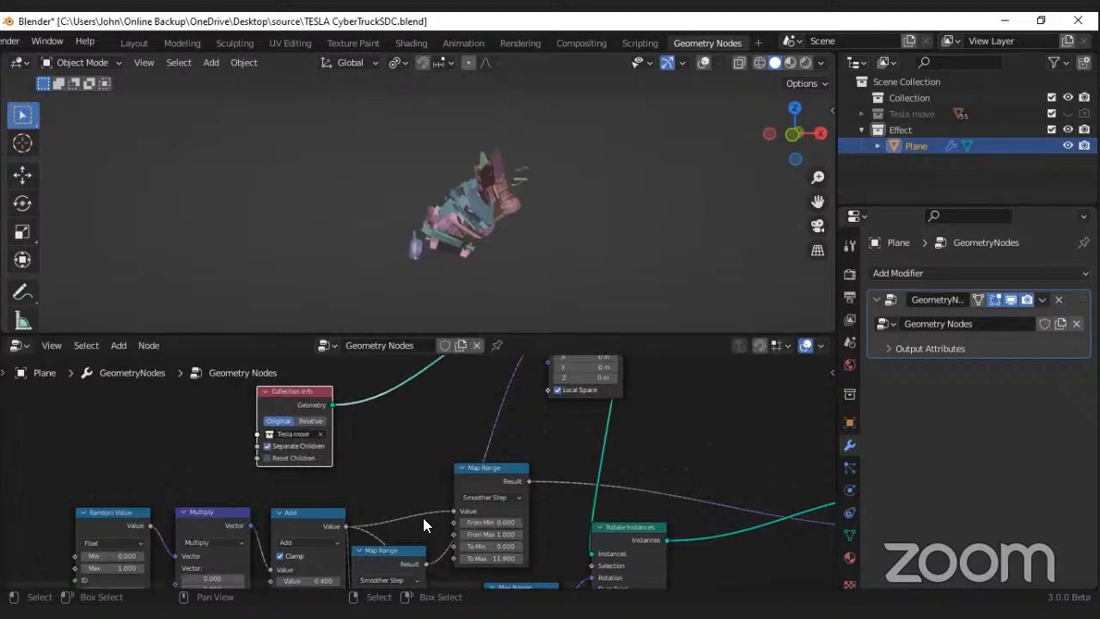
scroll(423, 517, "up", 2)
middle_click_drag(460, 469, 509, 401)
scroll(499, 407, "down", 3)
scroll(339, 464, "up", 2)
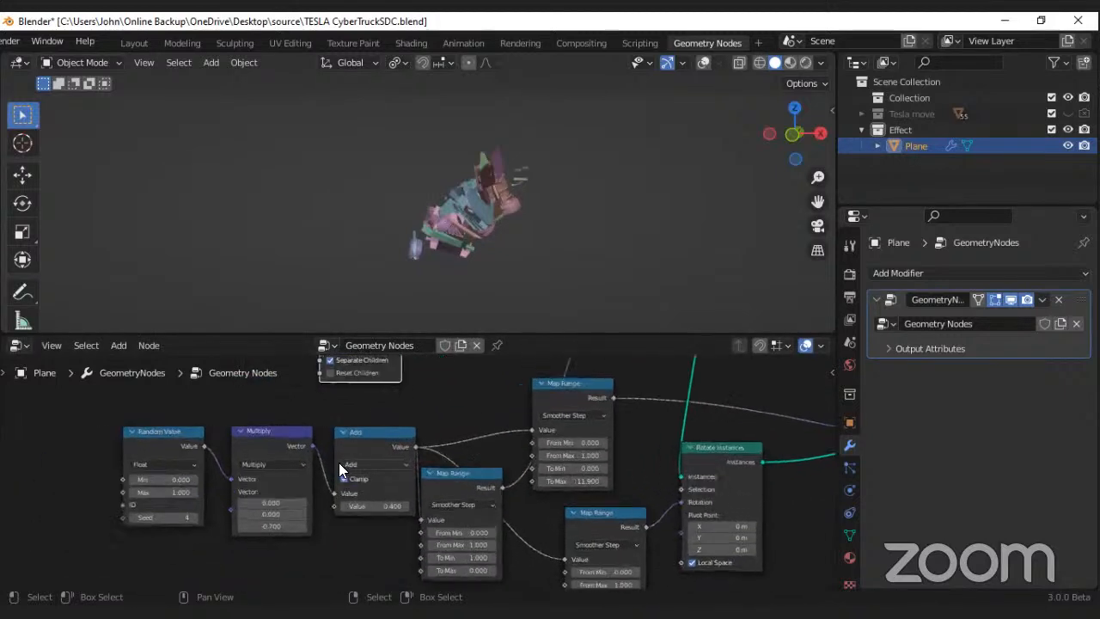
left_click(177, 464)
left_click_drag(270, 500, 345, 498)
key("Escape")
Step: Move the Add node closer to the Multiply node
left_click_drag(373, 446, 356, 447)
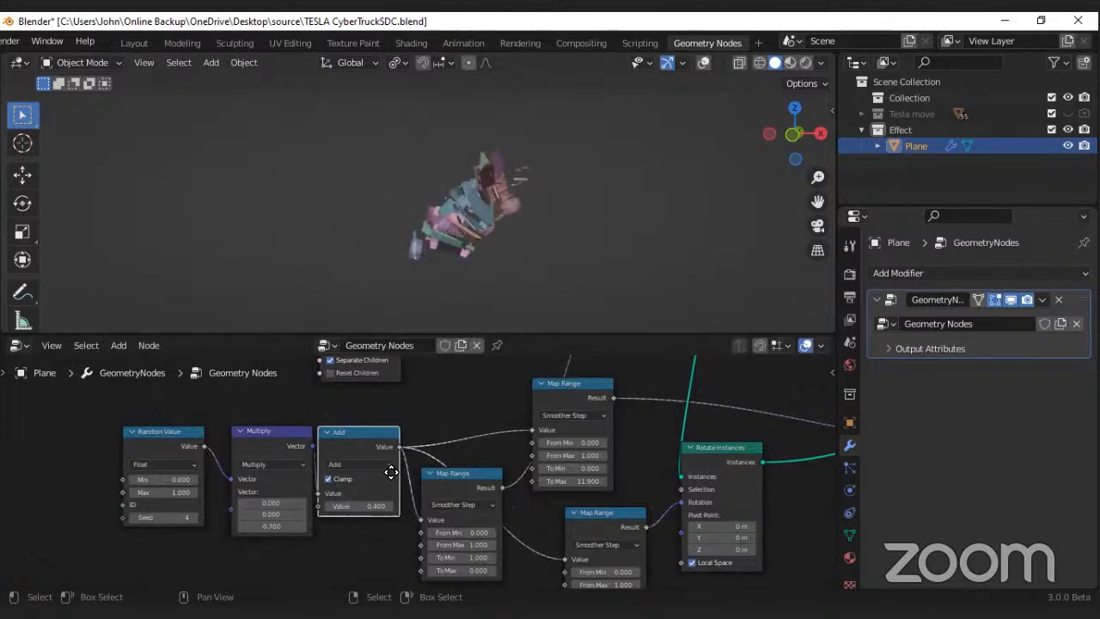
middle_click_drag(439, 514, 399, 514)
scroll(429, 497, "up", 4)
scroll(399, 514, "down", 1)
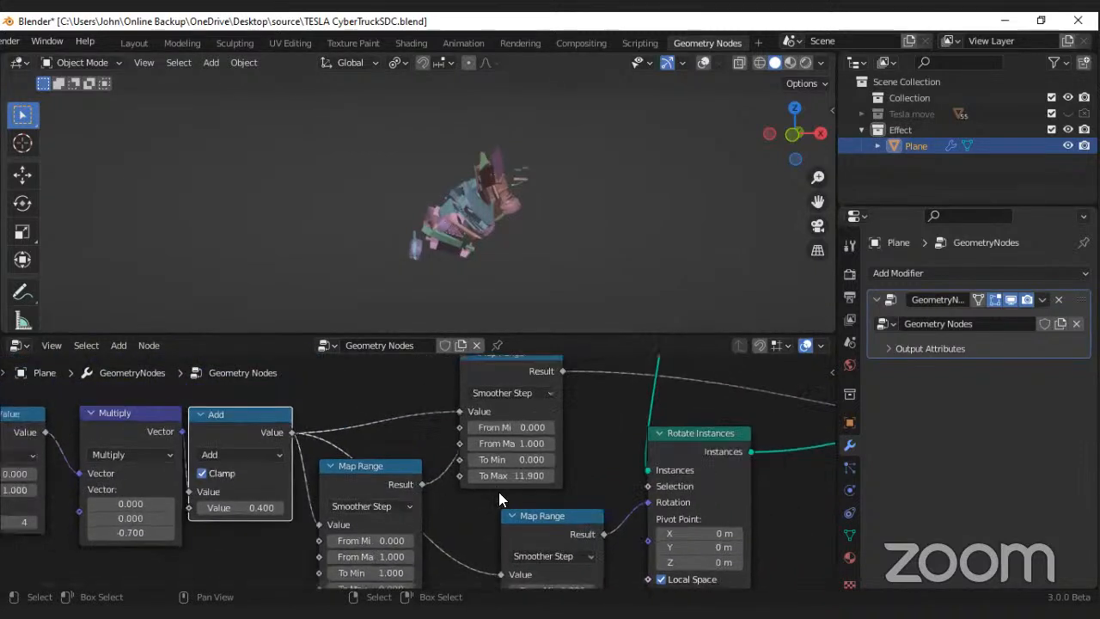
scroll(499, 492, "down", 1)
middle_click_drag(497, 492, 488, 473)
scroll(487, 479, "down", 1)
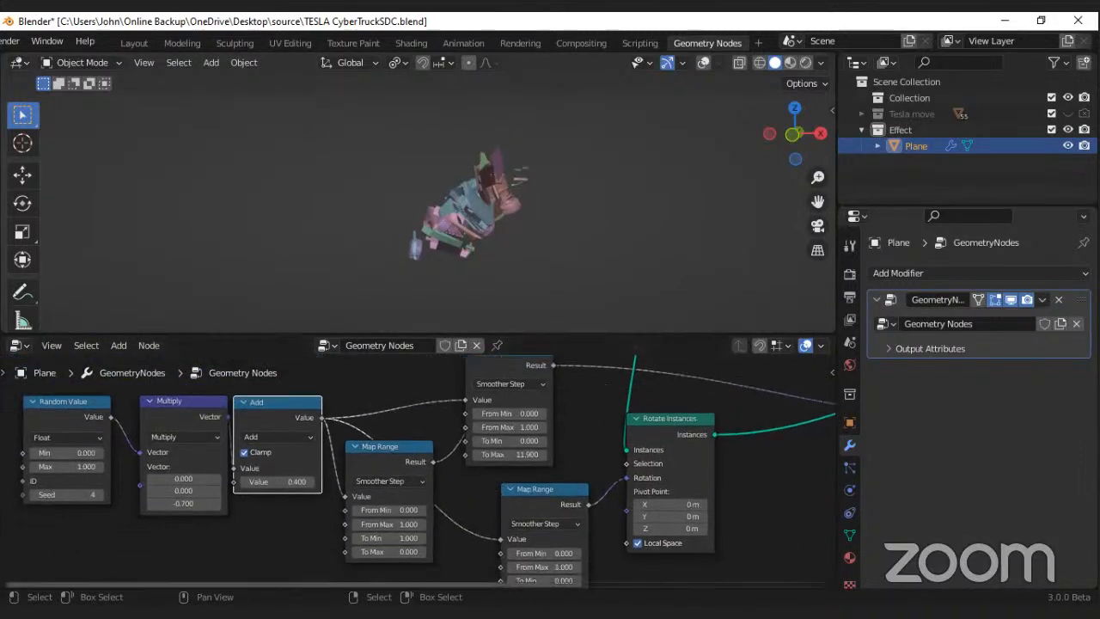
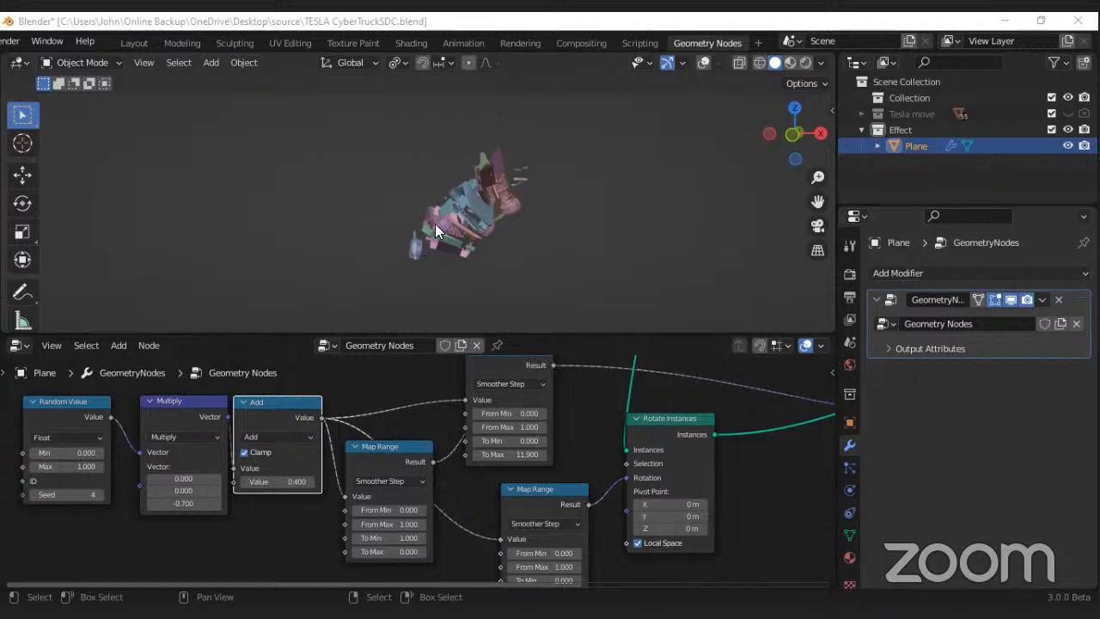
Step: Try different offsets in the Add node, going from 0.600 and 0.500 down to -0.700
scroll(435, 224, "up", 3)
middle_click_drag(435, 224, 407, 229)
left_click_drag(278, 482, 305, 482)
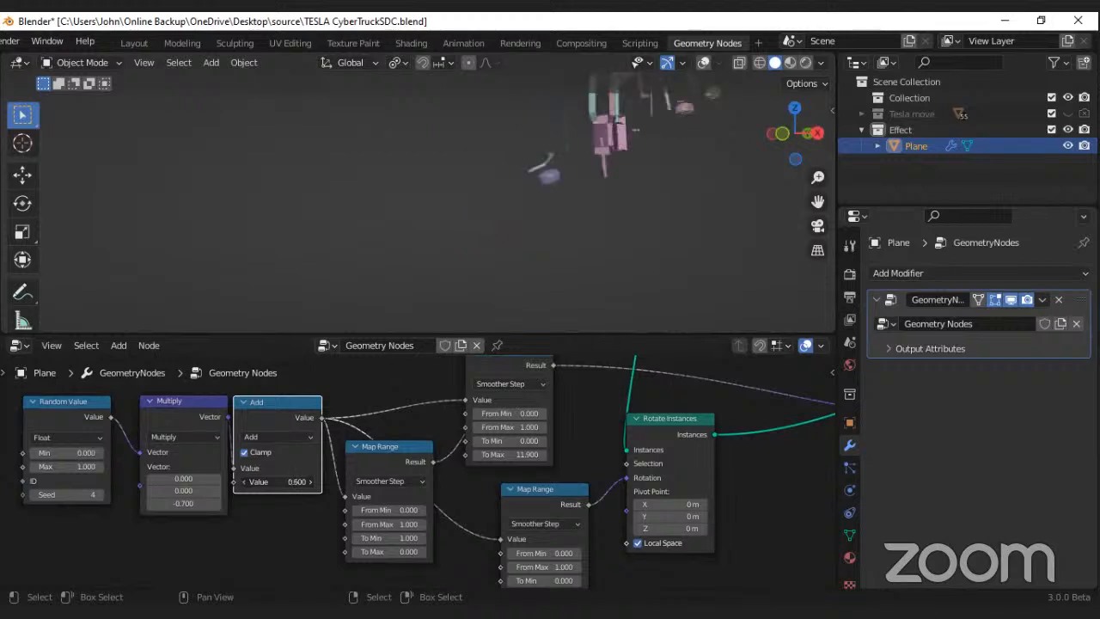
middle_click_drag(367, 277, 406, 271)
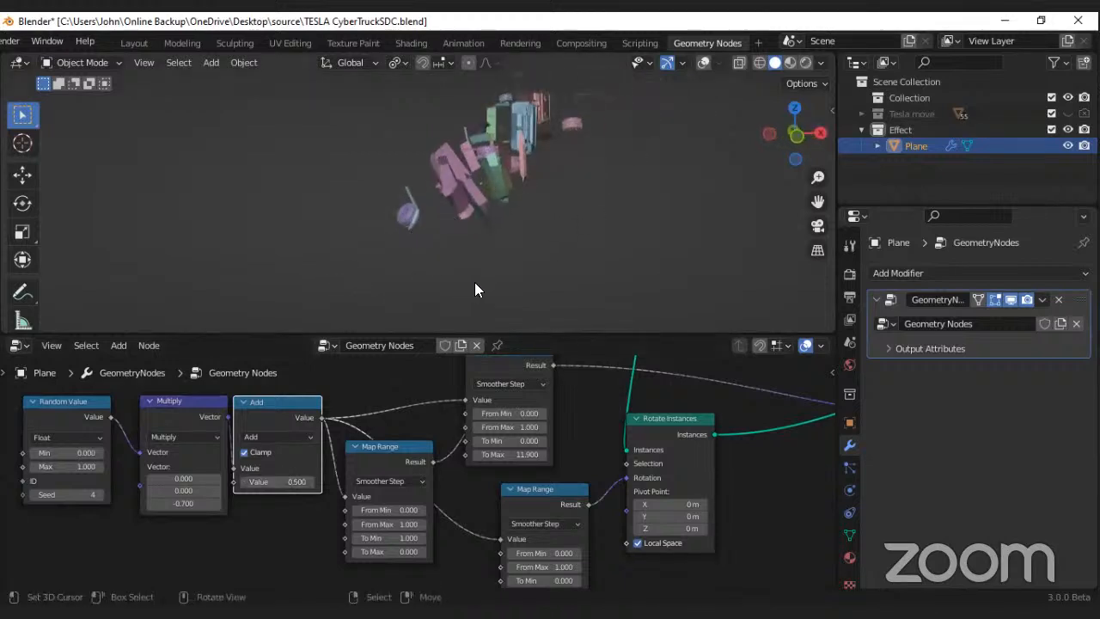
left_click_drag(294, 482, 213, 481)
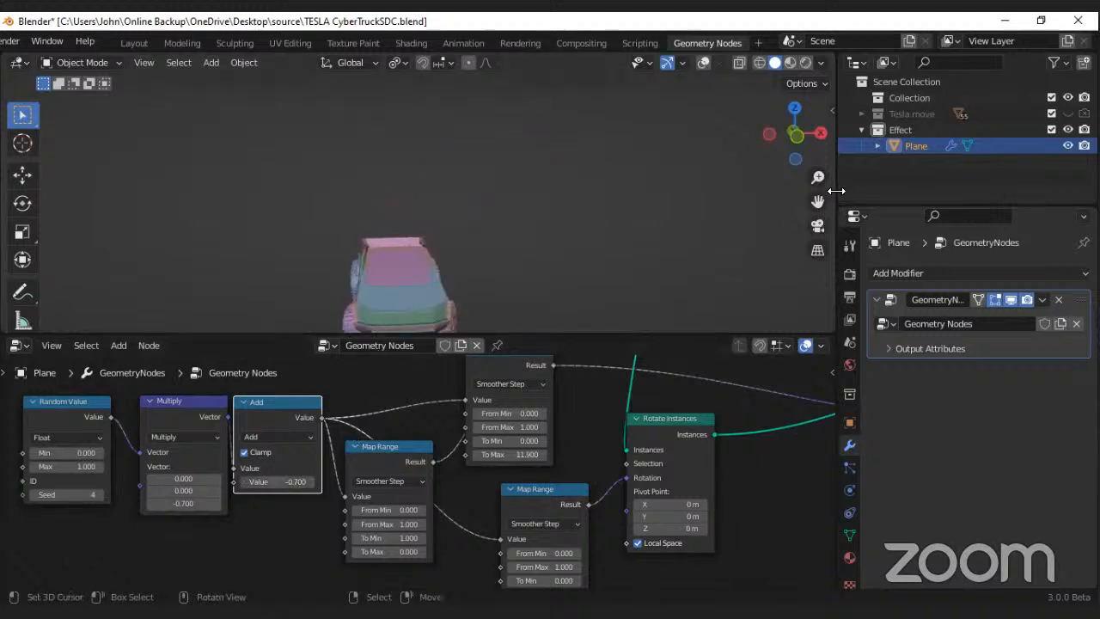
Step: Split the 3D viewport horizontally, turn the new lower area into a Timeline and make it taller
right_click(836, 161)
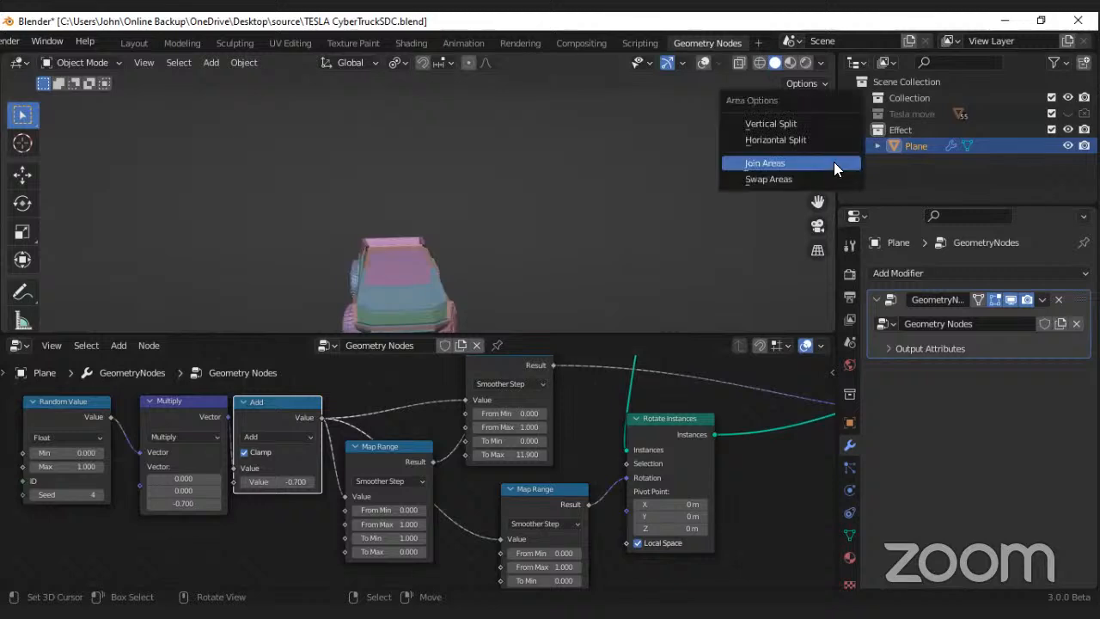
left_click(774, 140)
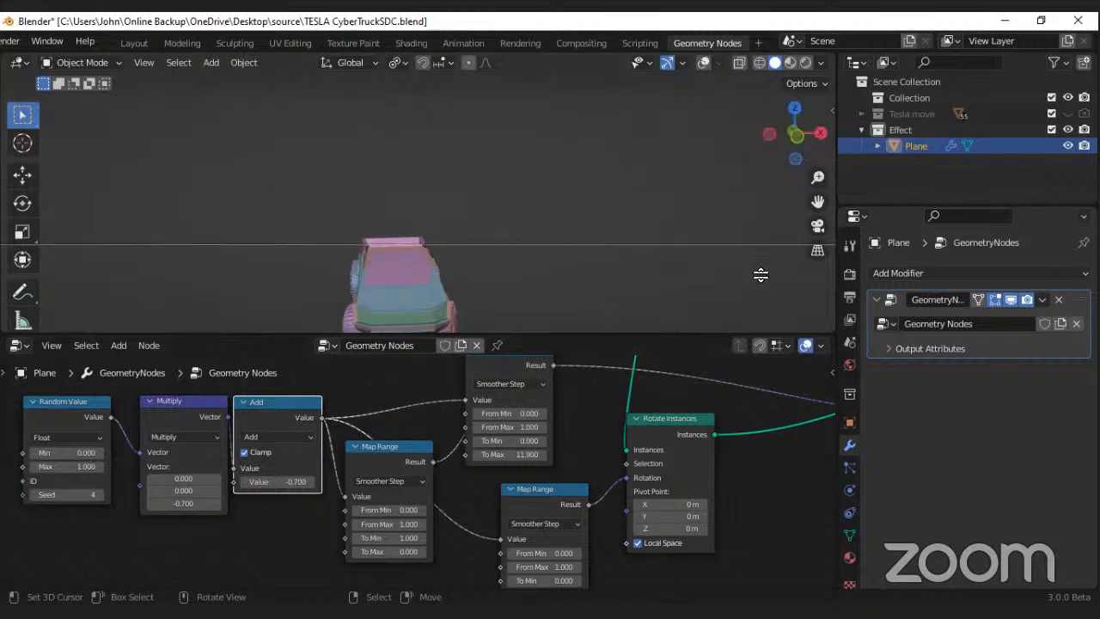
left_click(761, 292)
left_click(19, 304)
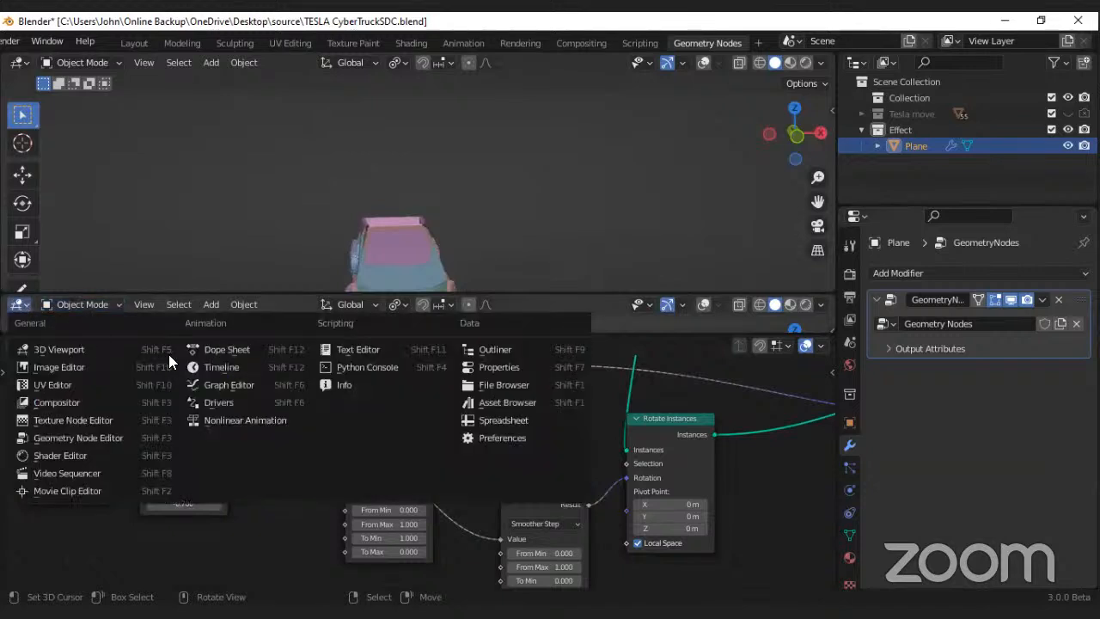
left_click(206, 367)
left_click_drag(287, 340, 288, 388)
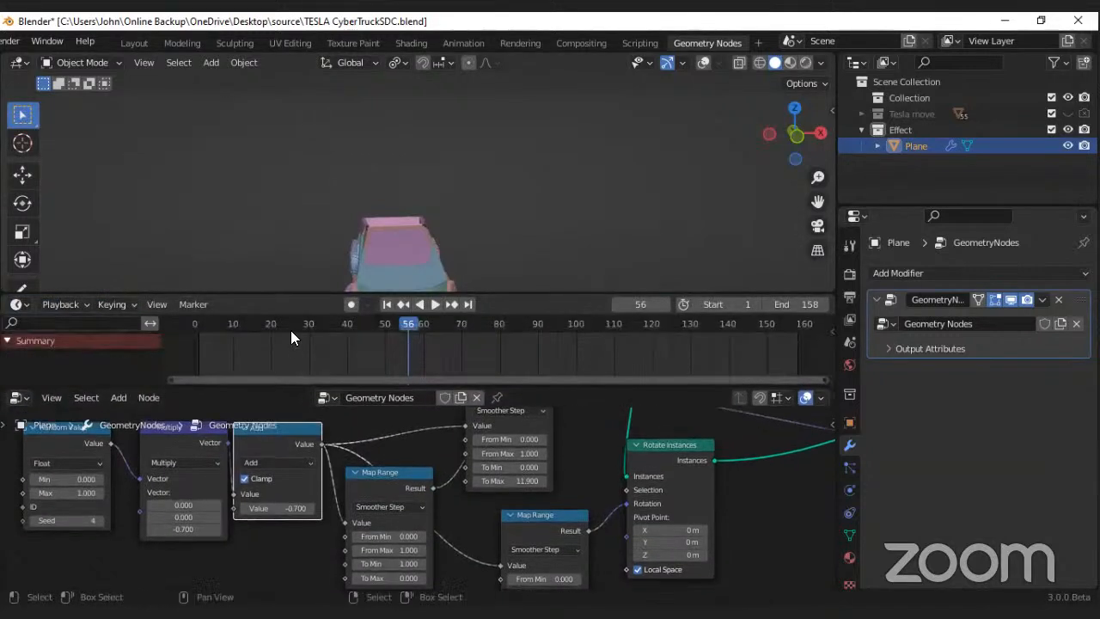
Step: Enable Auto Keying and set the current frame to 80
scroll(290, 331, "down", 3)
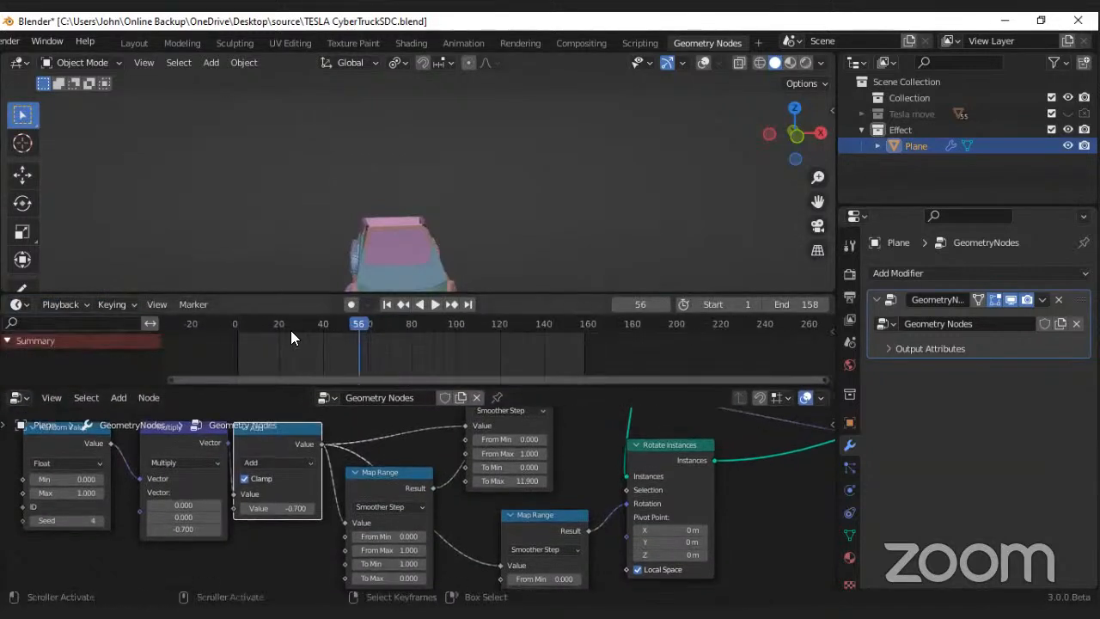
left_click(349, 305)
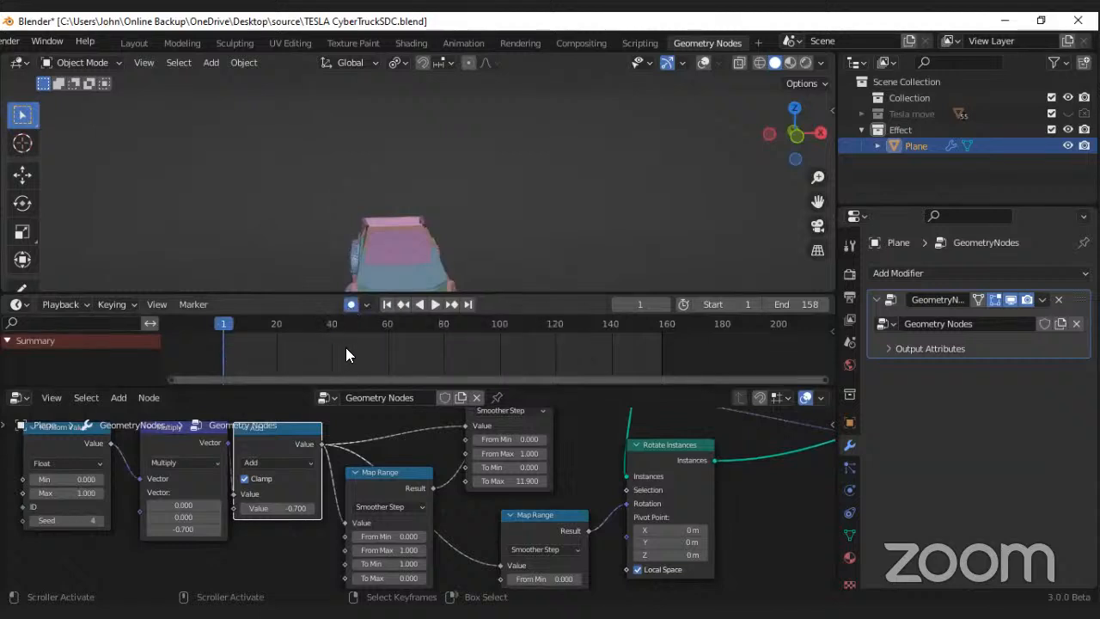
left_click(499, 345)
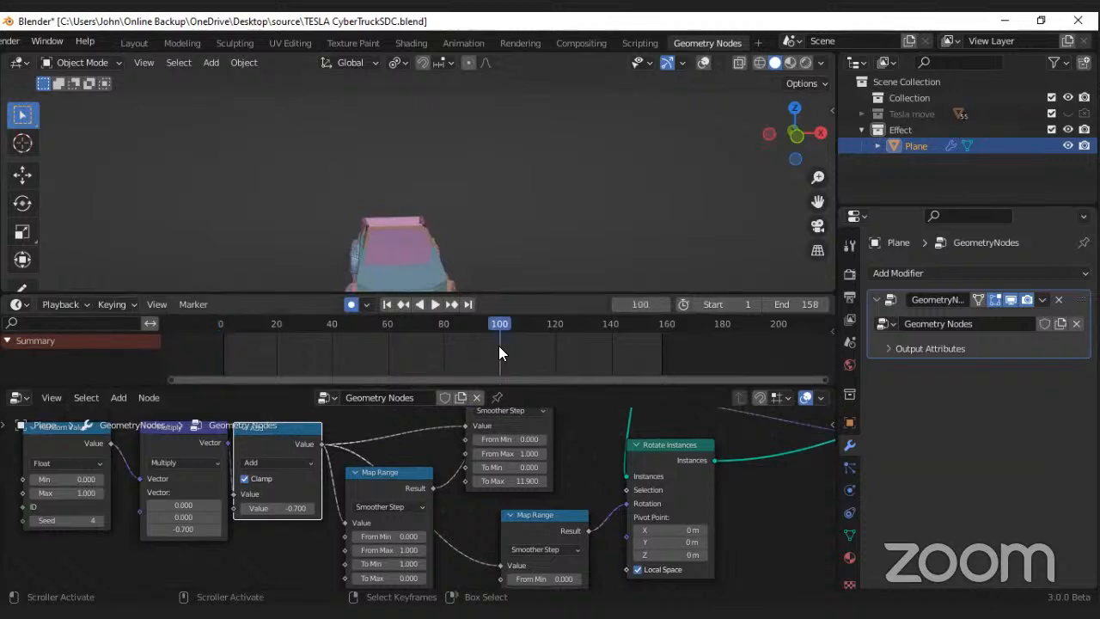
left_click(444, 342)
key("space")
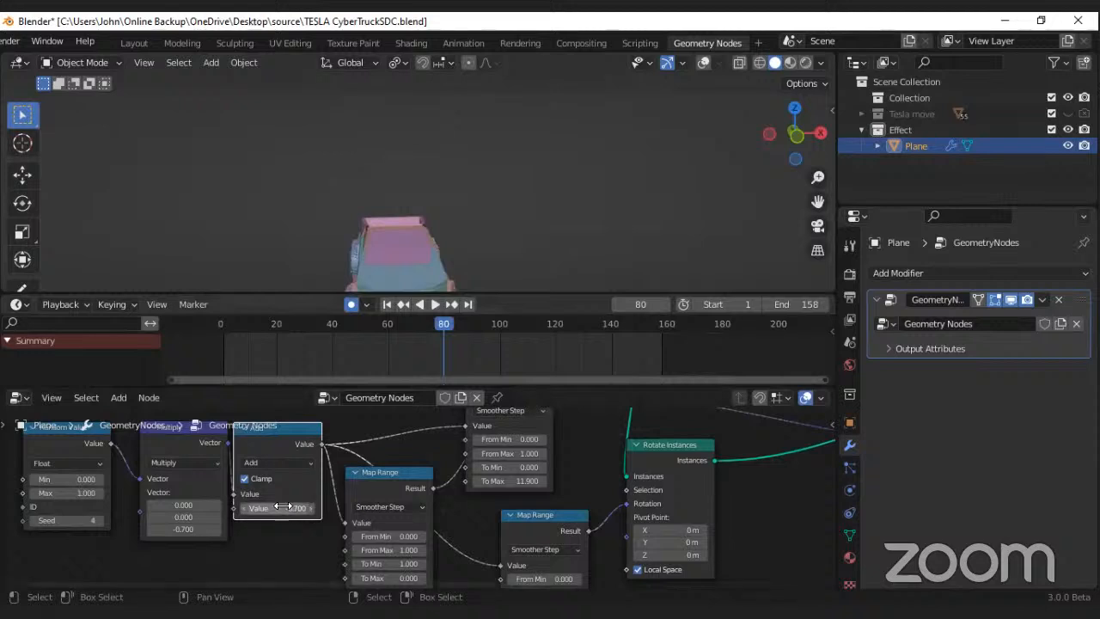
Step: Set the Add node's Value to 1.200 and insert a keyframe for it at frame 80
left_click_drag(288, 509, 326, 509)
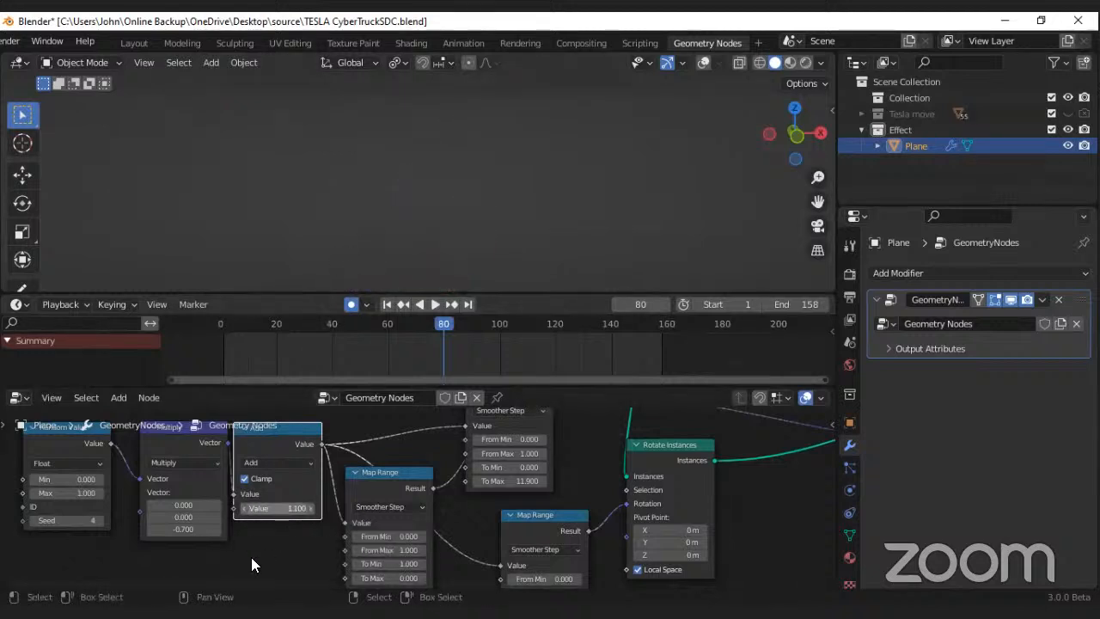
mouse_move(258, 509)
left_mouse_down()
mouse_move(154, 510)
mouse_move(258, 510)
left_mouse_up()
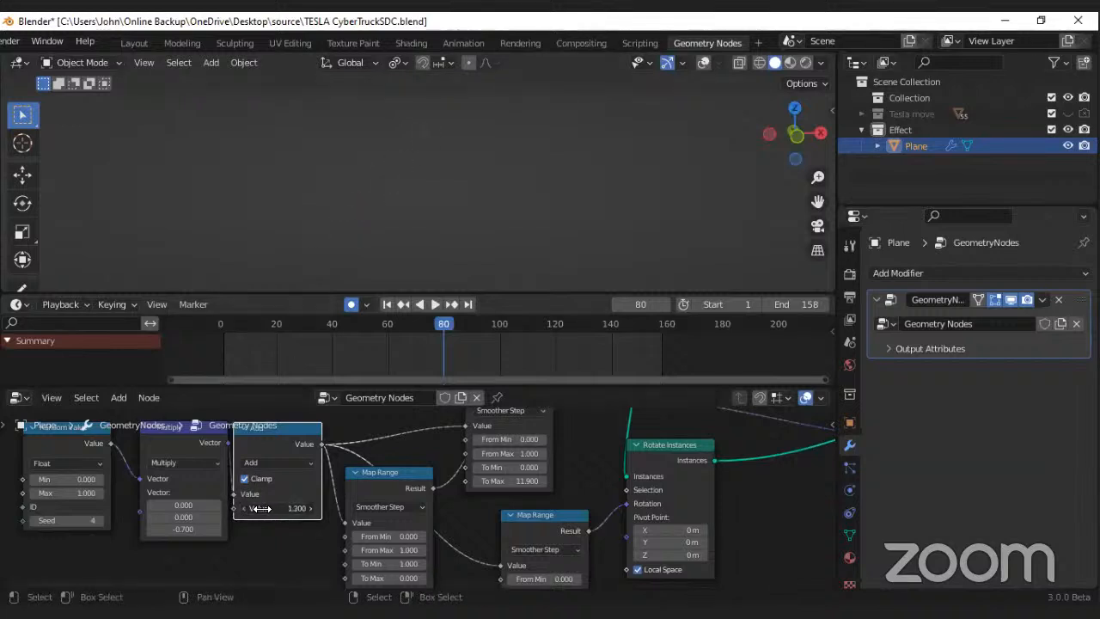
scroll(272, 513, "up", 2)
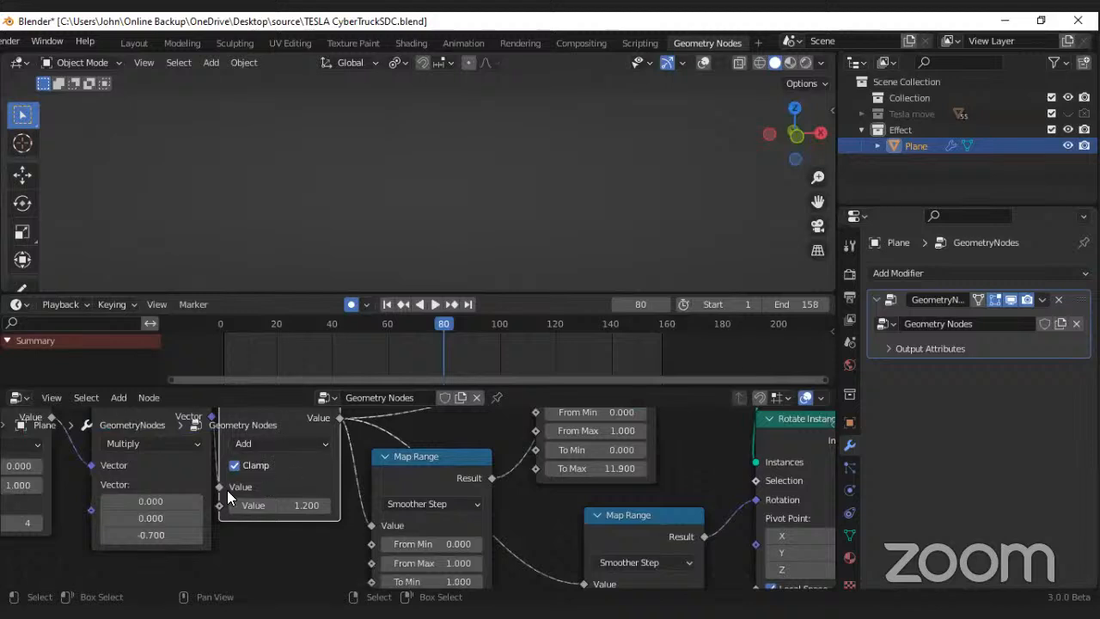
middle_click_drag(268, 481, 287, 525)
left_click_drag(285, 457, 300, 442)
scroll(302, 538, "up", 2)
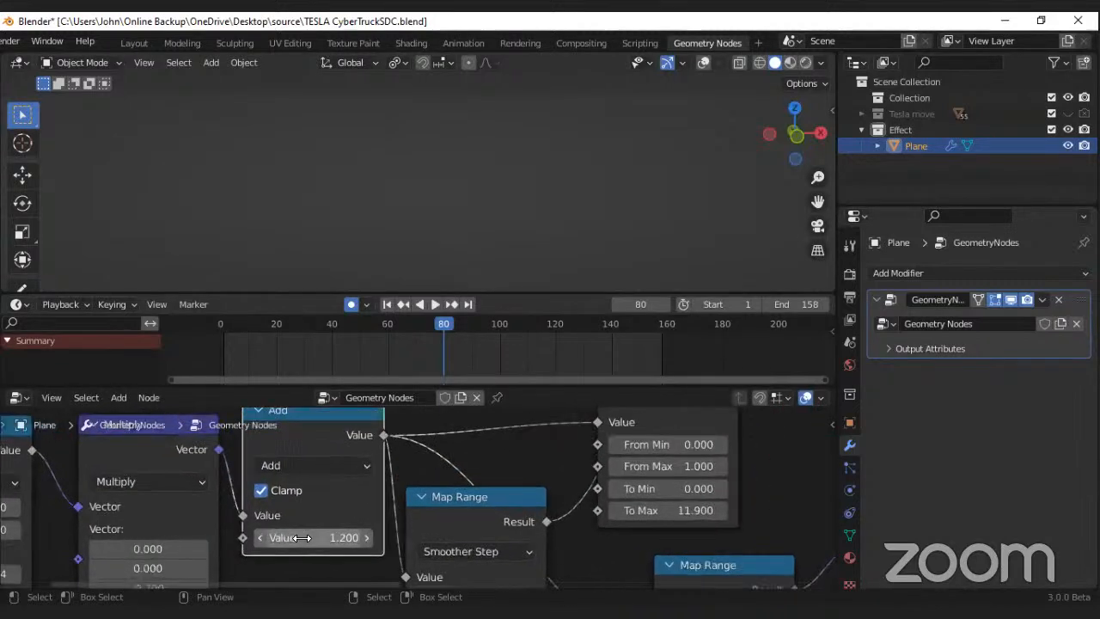
scroll(301, 538, "up", 1)
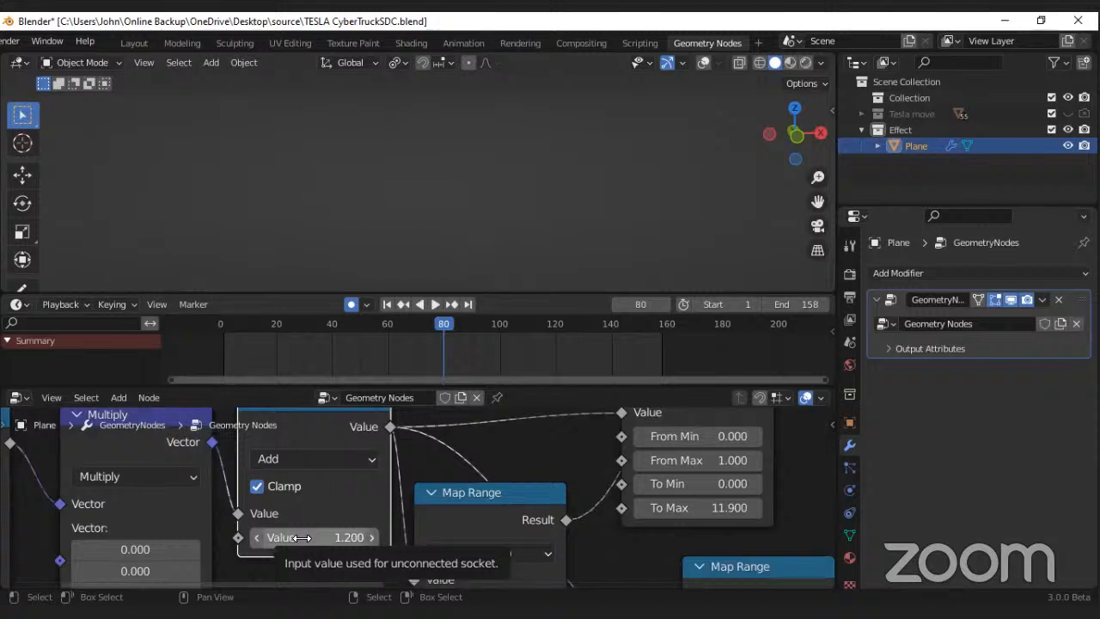
key("i")
right_click(301, 538)
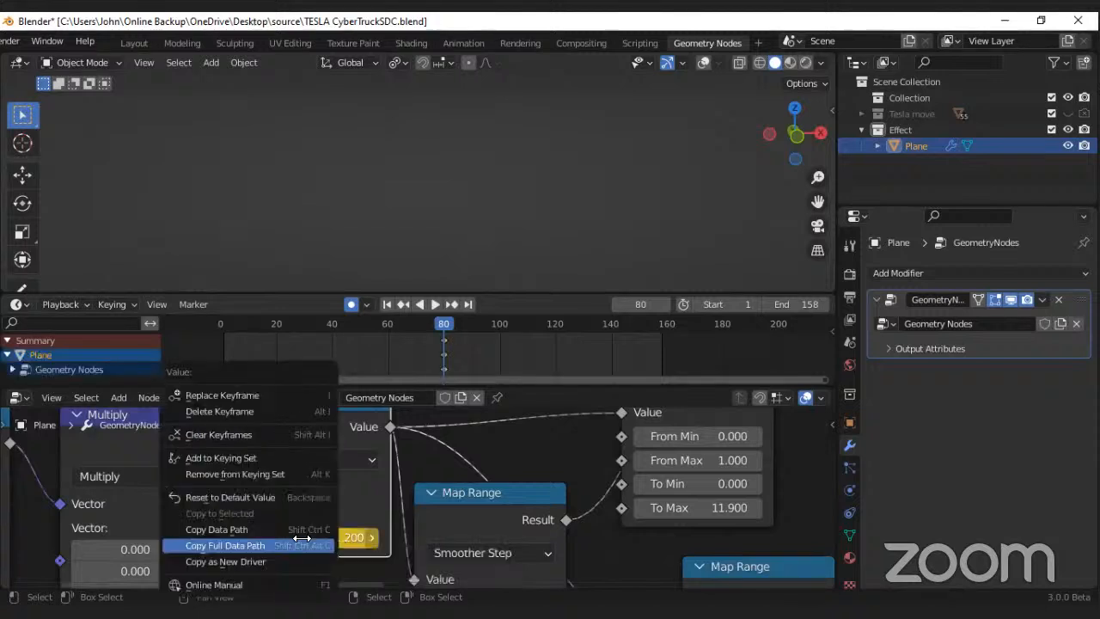
scroll(563, 421, "down", 1)
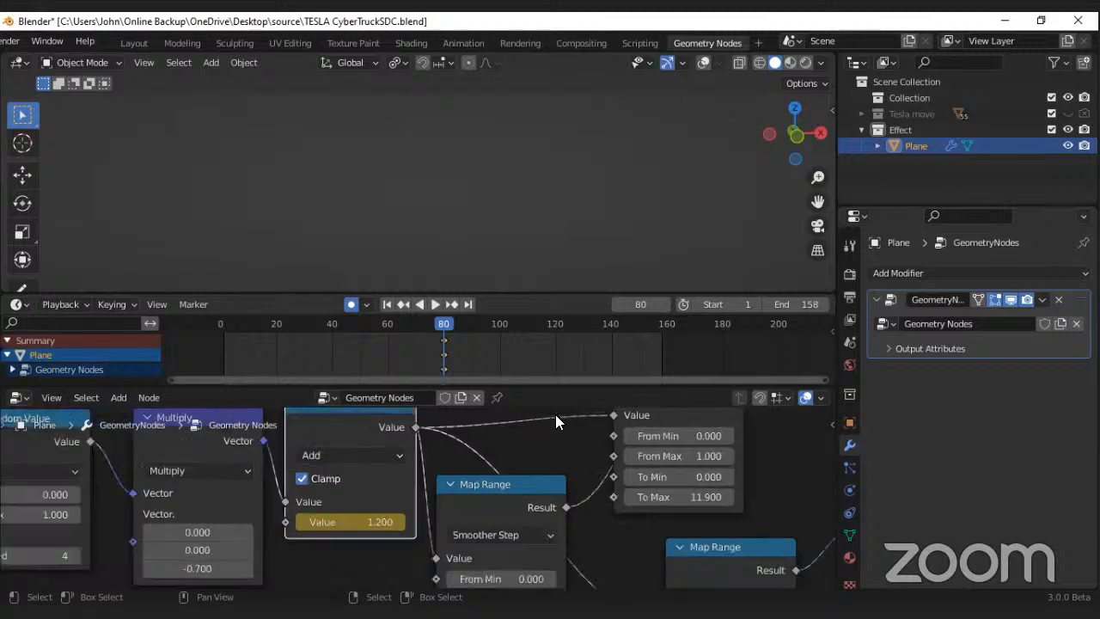
Step: Return to frame 1 and set the Add node's keyframed Value to 0
left_click(388, 304)
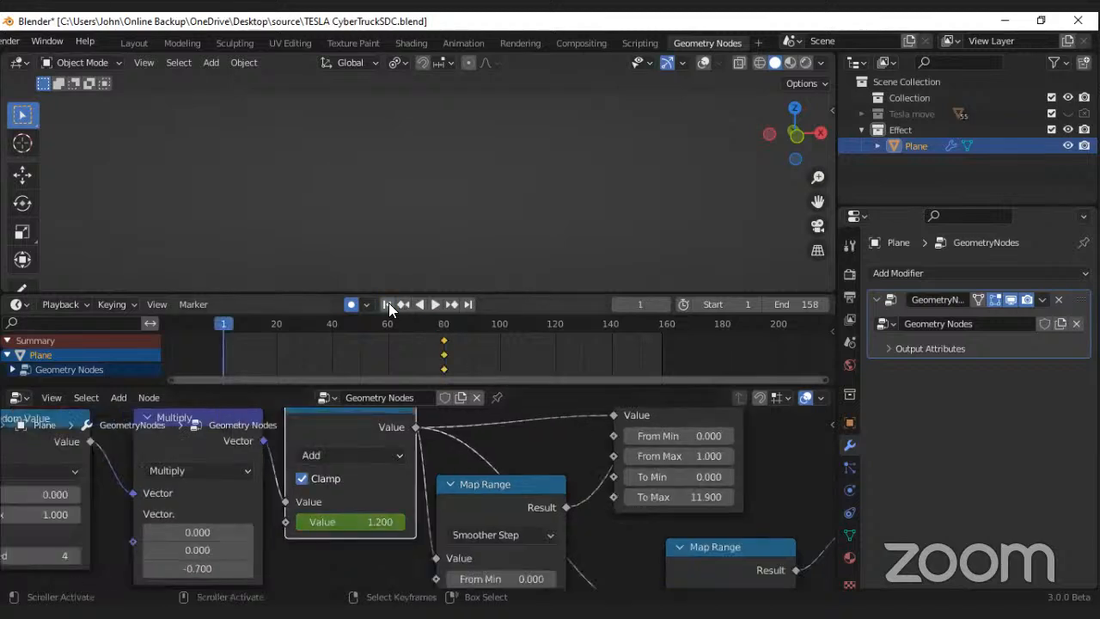
middle_click_drag(249, 342, 323, 336)
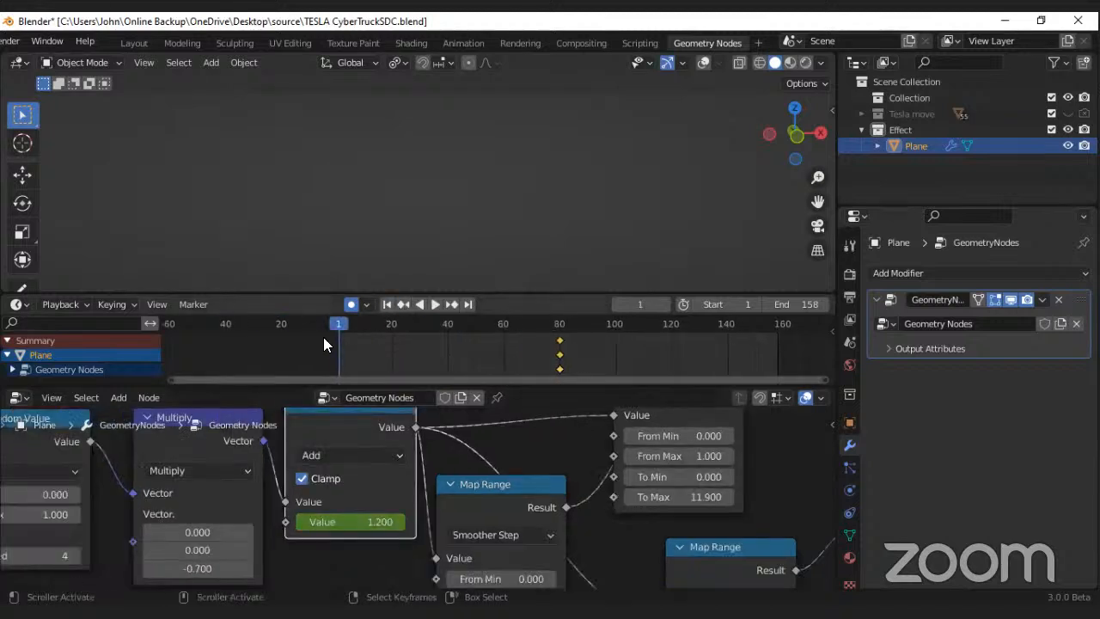
left_click(349, 522)
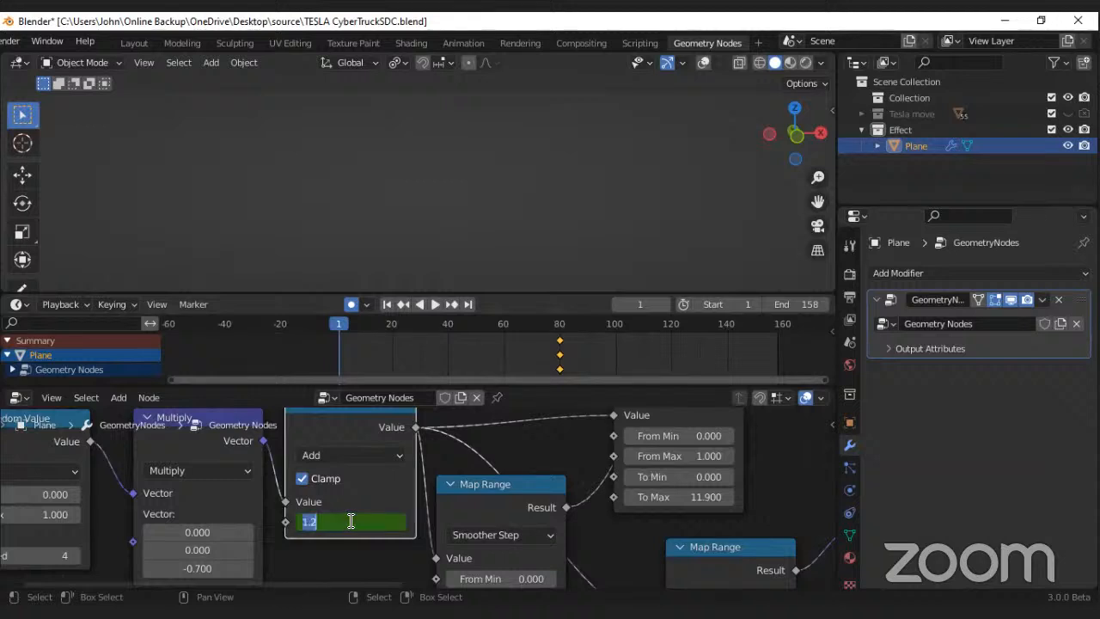
type("0")
key("Return")
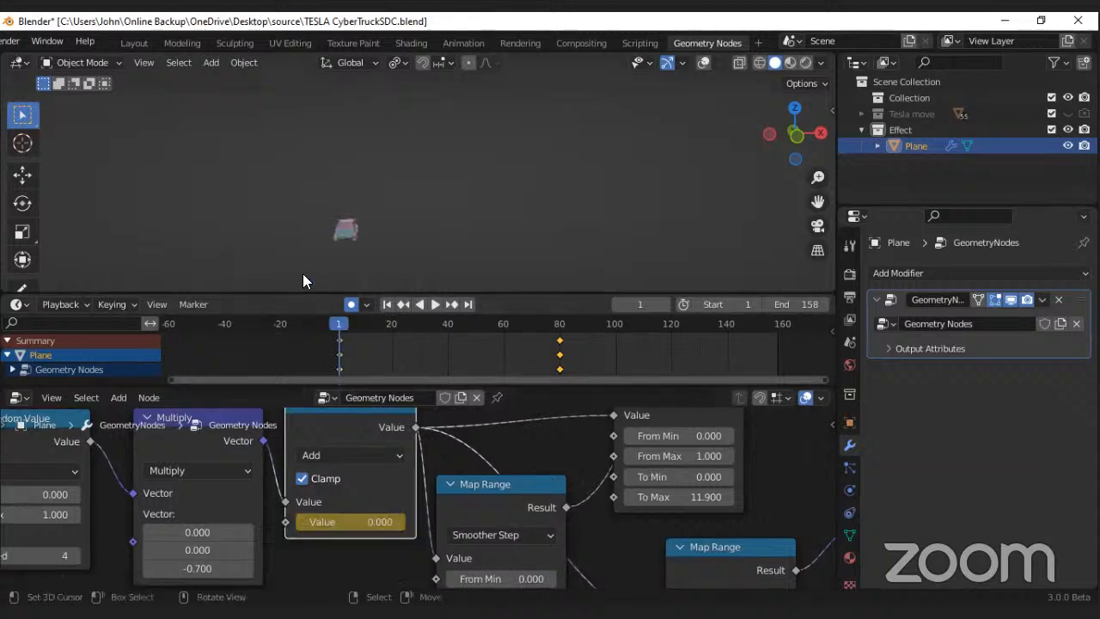
Step: Play back the animation to check how the car's parts scatter from an angled view
scroll(304, 270, "up", 4)
middle_click_drag(311, 255, 355, 259)
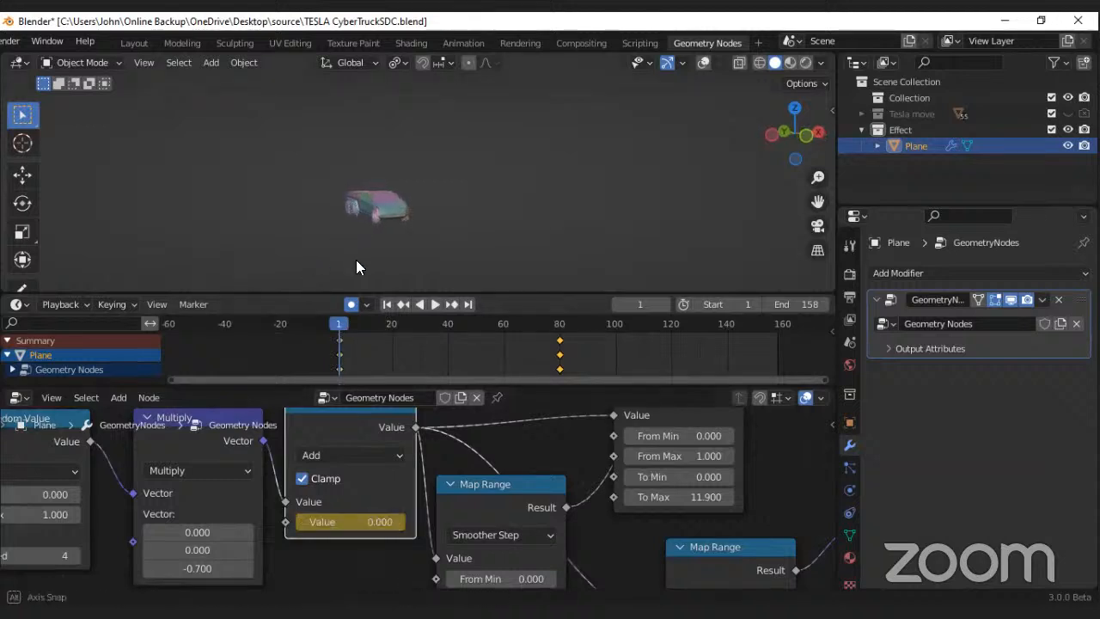
left_click(432, 304)
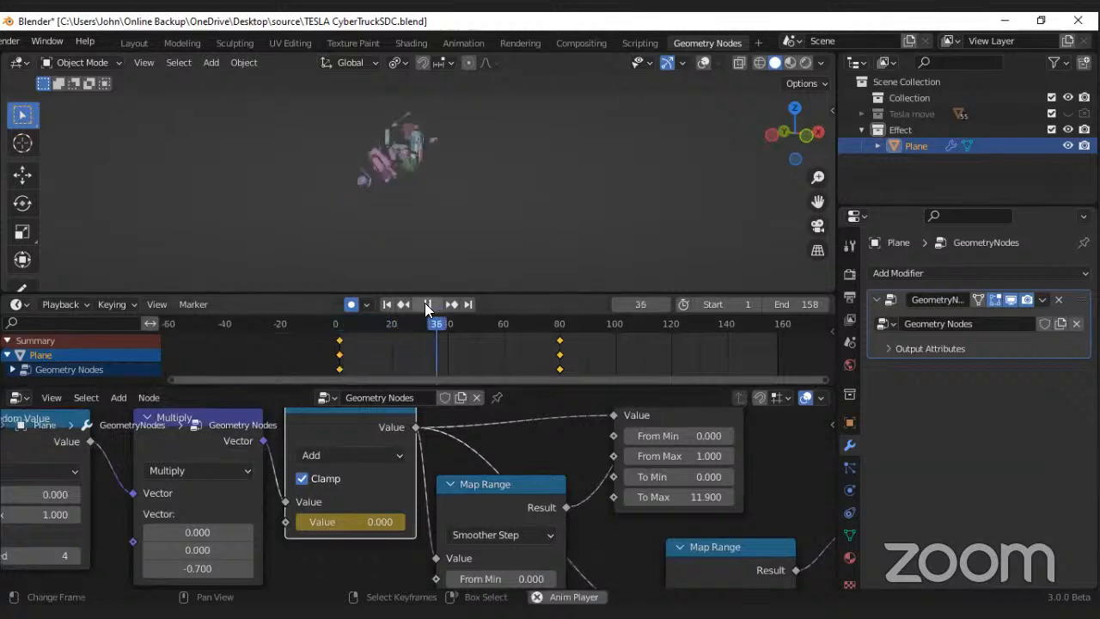
left_click(426, 304)
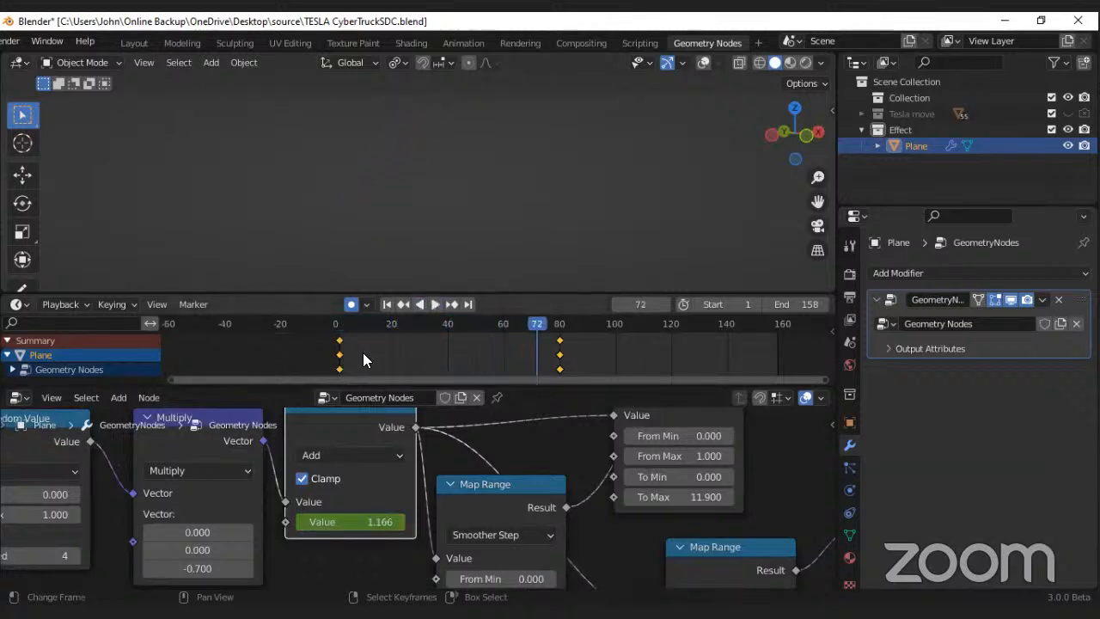
Step: Move the zero-value keyframe from frame 1 to about frame 162, trying a copy at frame 1 and deleting it
left_click_drag(341, 346, 786, 344)
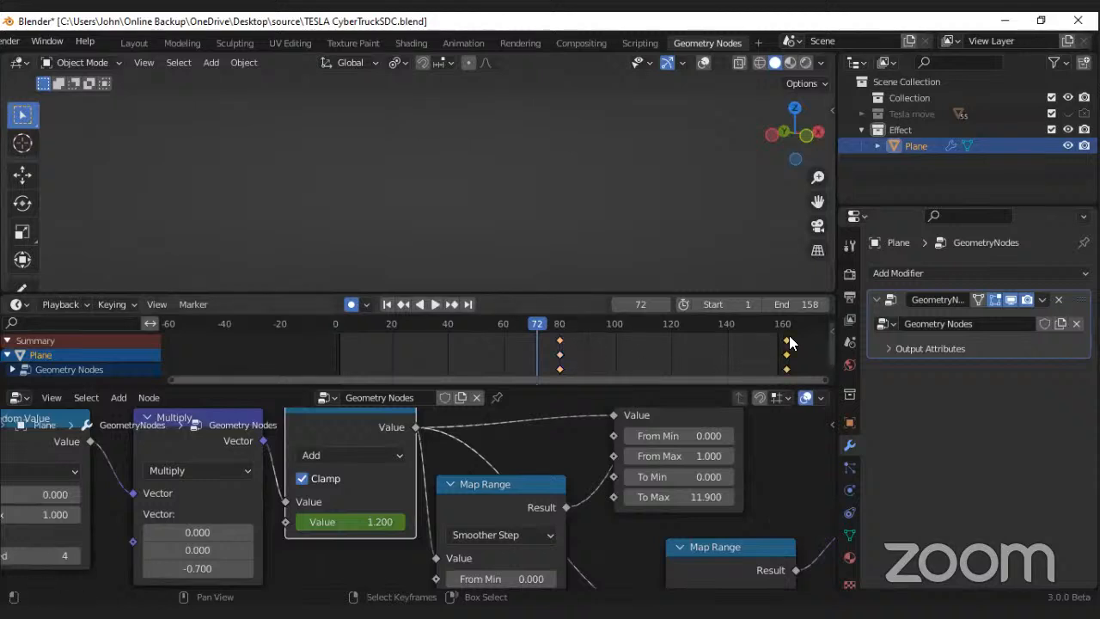
key("shift+d")
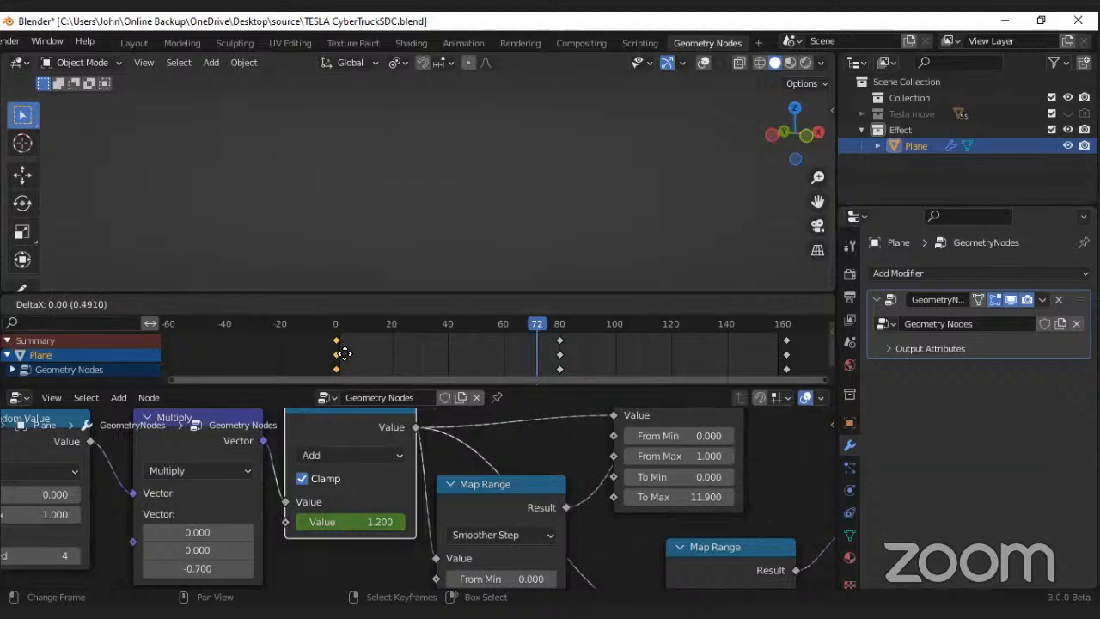
left_click(342, 354)
left_click(387, 305)
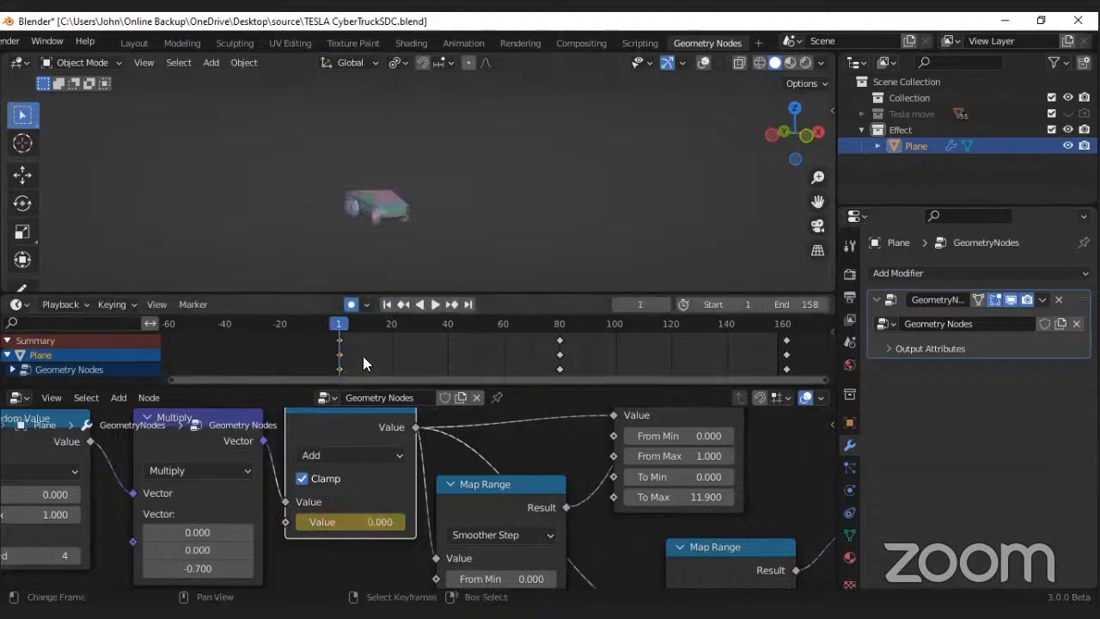
key("Delete")
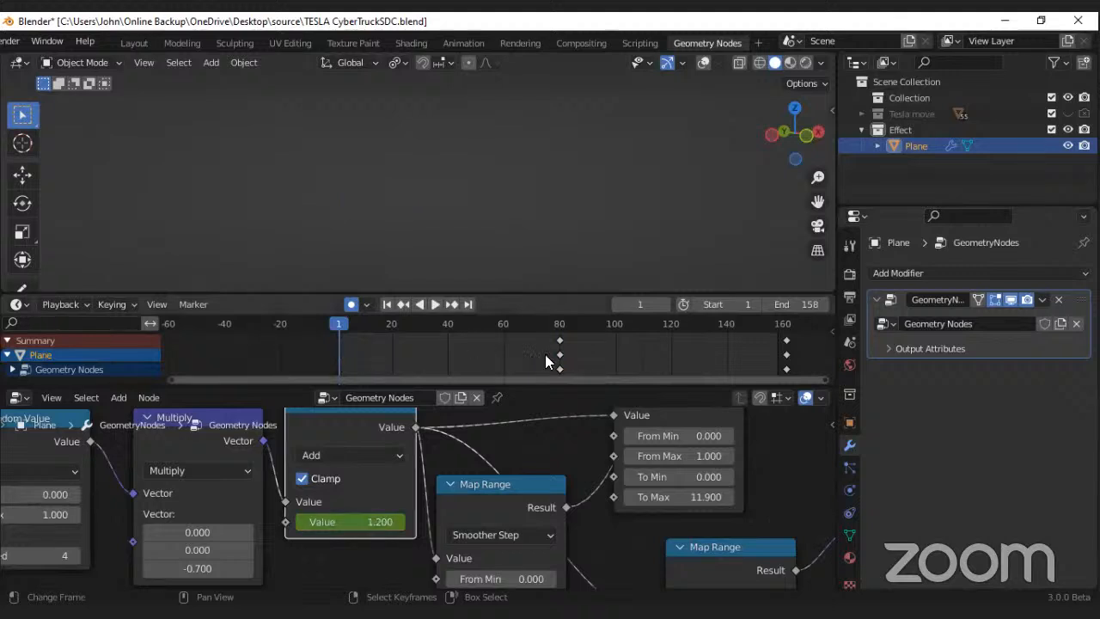
Step: Move the 1.200 keyframe from frame 80 to frame 1 and play the reversed animation
left_click_drag(555, 353, 338, 352)
key("space")
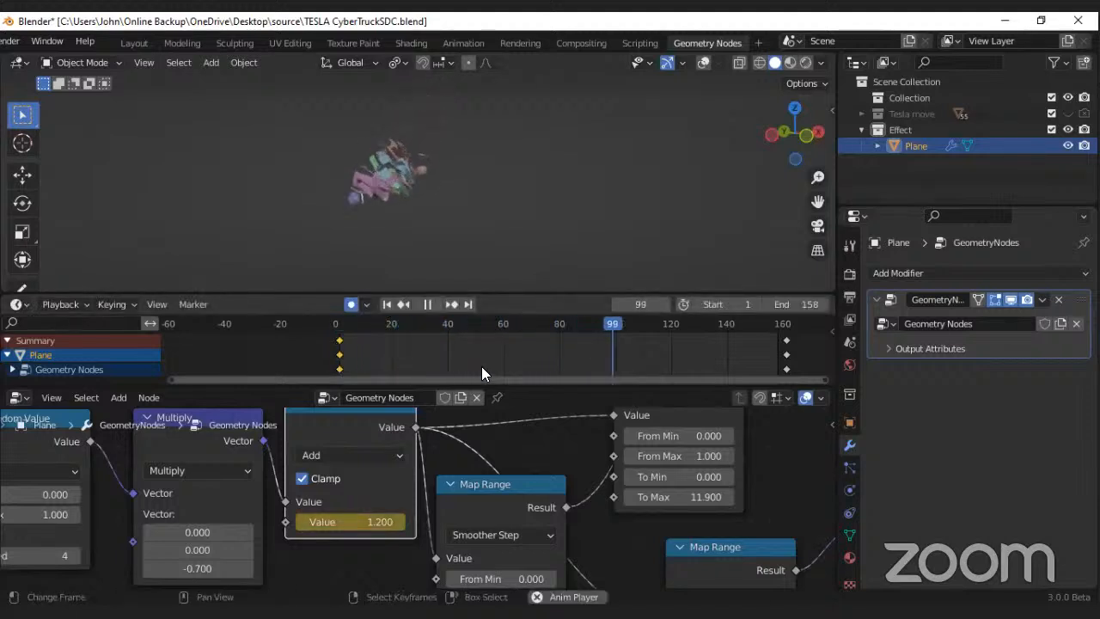
key("space")
Step: Move the zero-value keyframe back to about frame 79 and set the animation's End frame to 82
left_click_drag(787, 359, 556, 361)
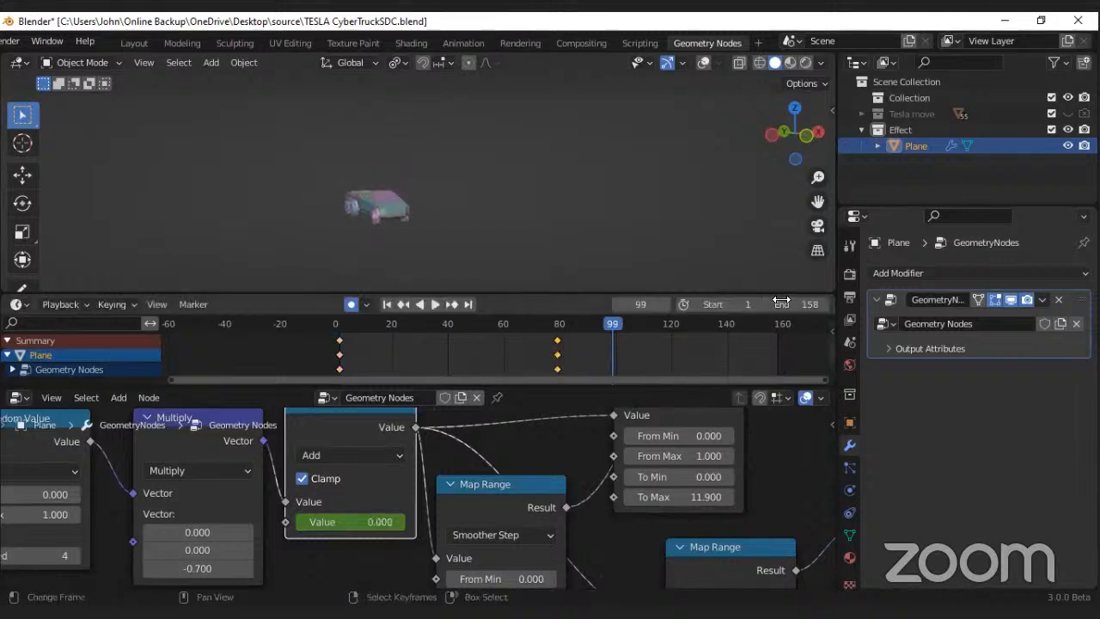
left_click_drag(795, 304, 801, 304)
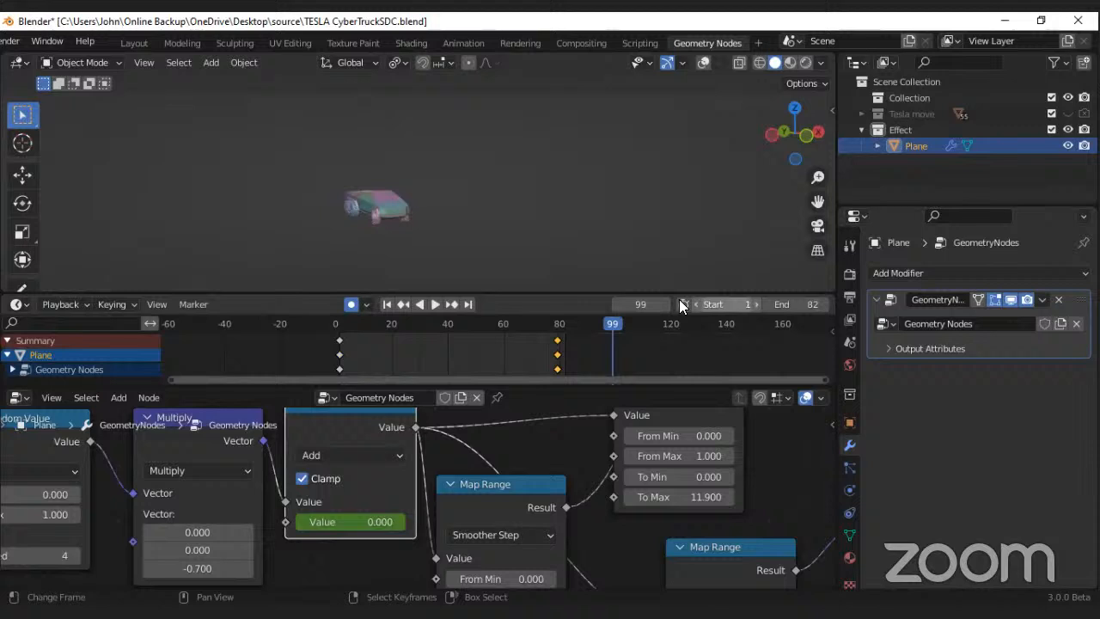
Step: Play the shortened animation and scrub to frame 46 to inspect the partly assembled car
left_click(435, 305)
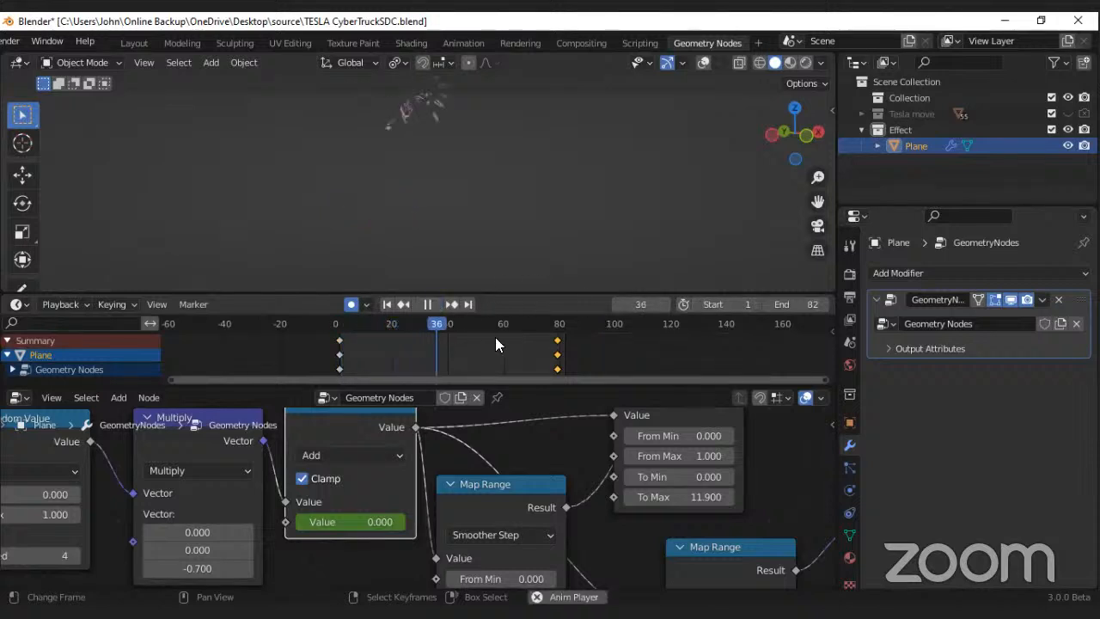
key("space")
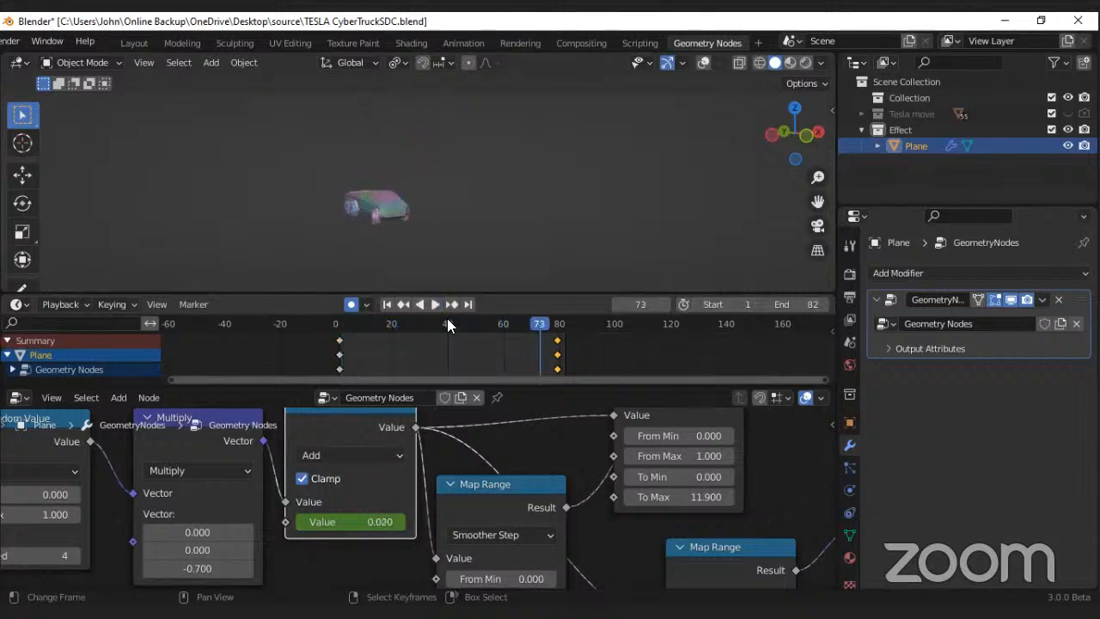
left_click_drag(448, 325, 465, 325)
scroll(471, 464, "down", 8)
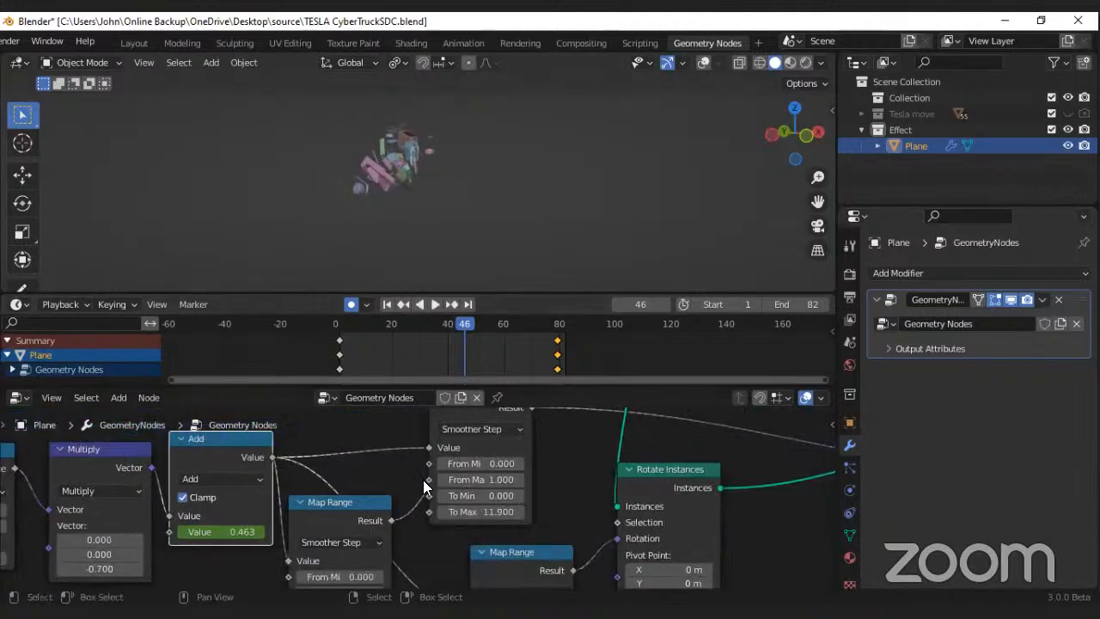
Step: Examine the node tree from the Tesla move collection input through the scale, rotate and position nodes and their Map Range inputs
middle_click_drag(442, 469, 424, 498)
scroll(423, 499, "up", 5)
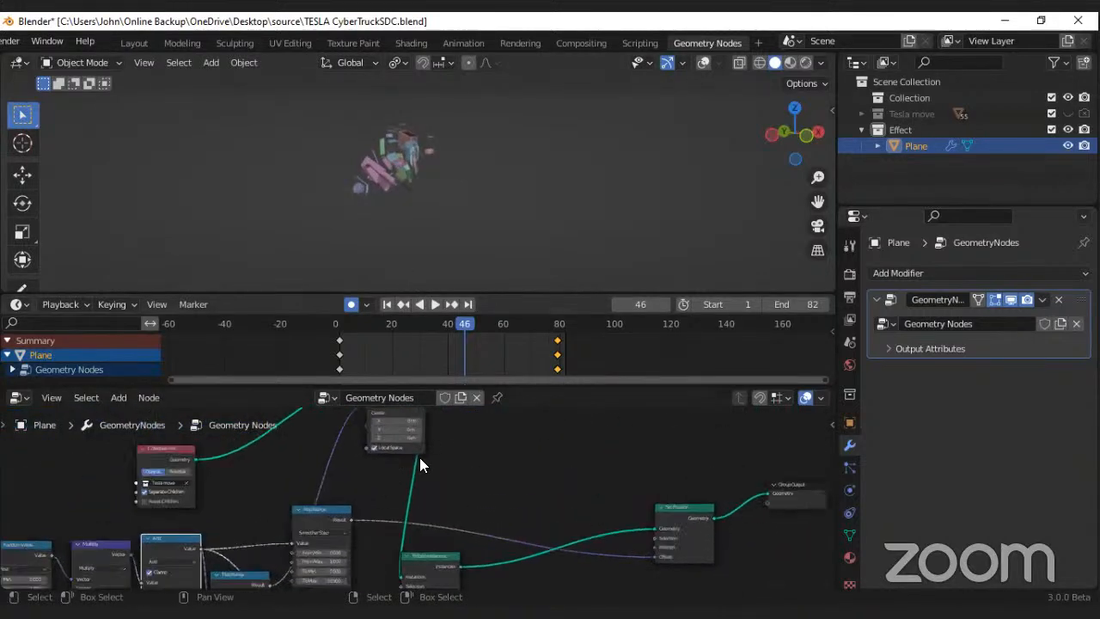
middle_click_drag(428, 435, 430, 343)
scroll(410, 492, "down", 5)
scroll(398, 504, "up", 3)
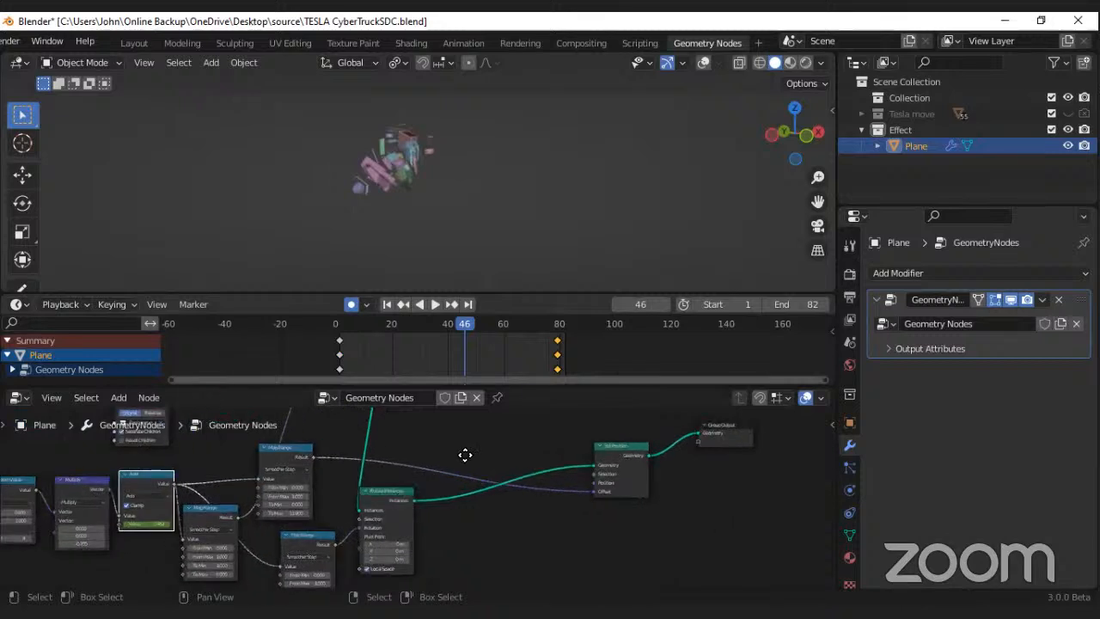
middle_click_drag(465, 454, 540, 400)
scroll(411, 478, "up", 3)
scroll(411, 478, "down", 4)
middle_click_drag(476, 442, 435, 507)
left_click_drag(429, 513, 489, 452)
scroll(340, 497, "up", 4)
middle_click_drag(339, 483, 306, 566)
scroll(342, 515, "down", 5)
left_click_drag(349, 458, 453, 413)
scroll(342, 475, "up", 2)
middle_click_drag(322, 470, 384, 472)
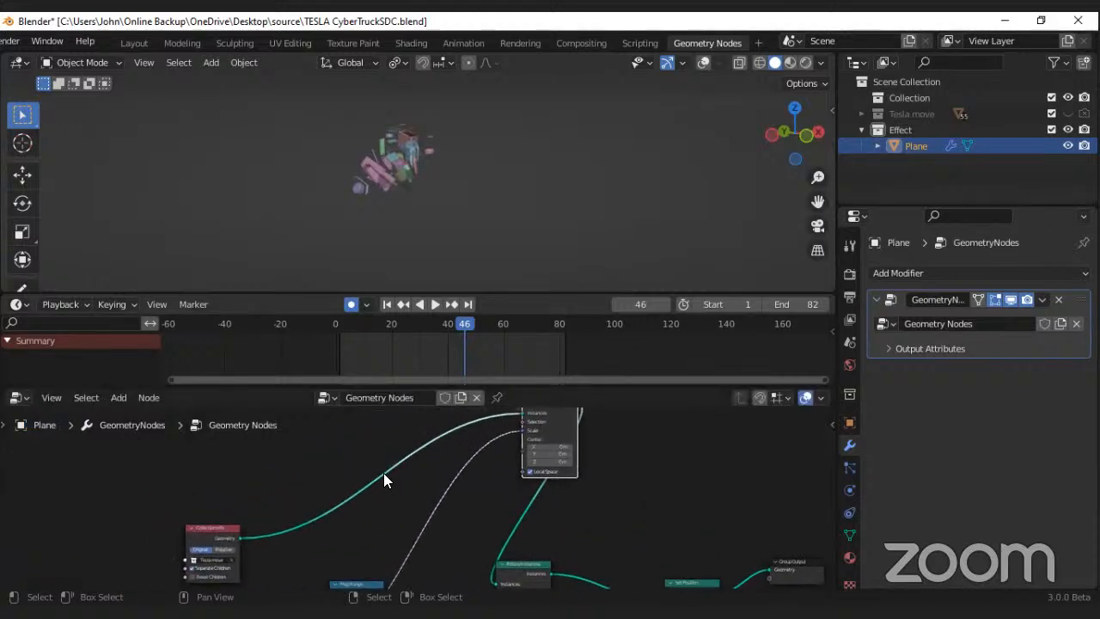
scroll(349, 490, "up", 3)
scroll(349, 490, "down", 4)
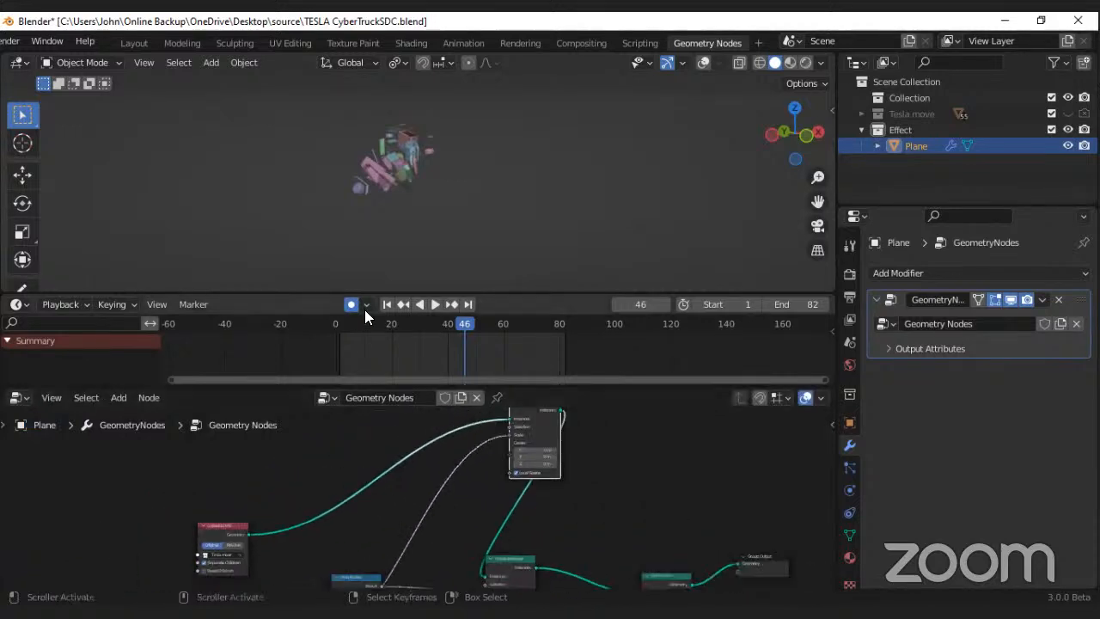
scroll(350, 477, "up", 1)
middle_click_drag(349, 477, 391, 431)
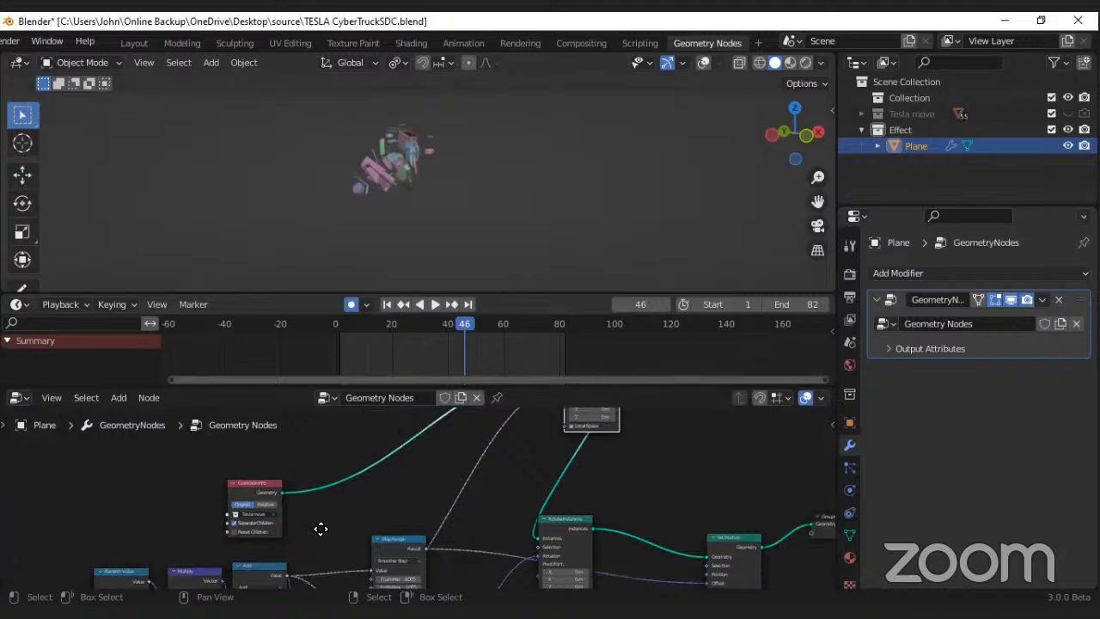
middle_click_drag(275, 578, 313, 470)
scroll(312, 469, "up", 1)
middle_click_drag(296, 509, 335, 455)
scroll(335, 456, "up", 3)
Step: Try a different Add value at frame 46, return to the first frame and play the animation to frame 60
mouse_move(336, 454)
left_mouse_down()
mouse_move(254, 453)
mouse_move(344, 454)
mouse_move(253, 454)
mouse_move(317, 454)
left_mouse_up()
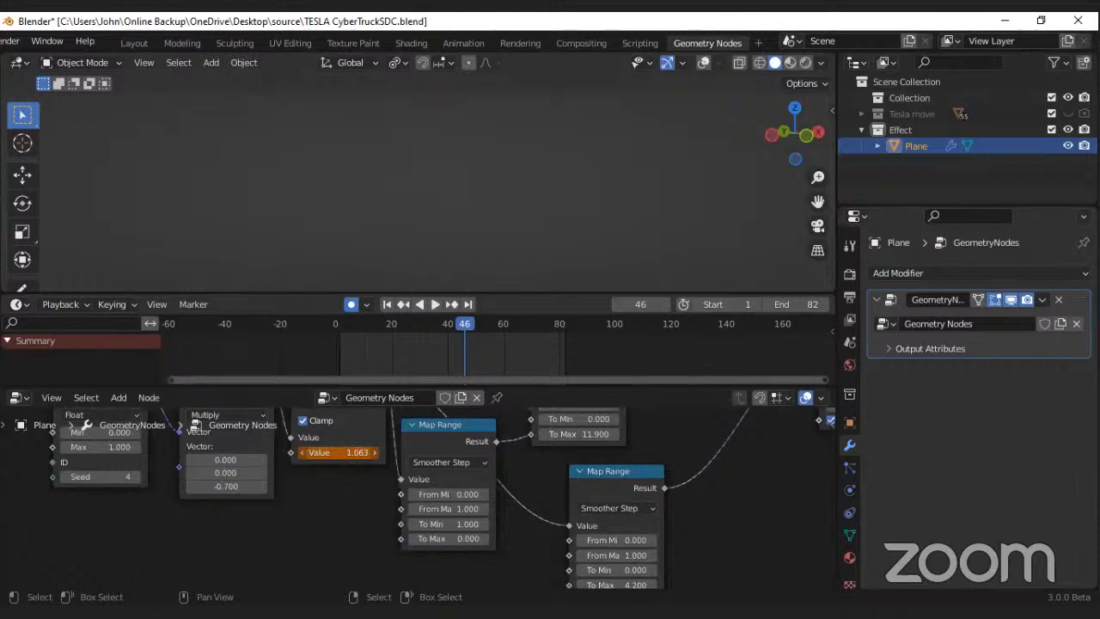
key("shift+Left")
key("space")
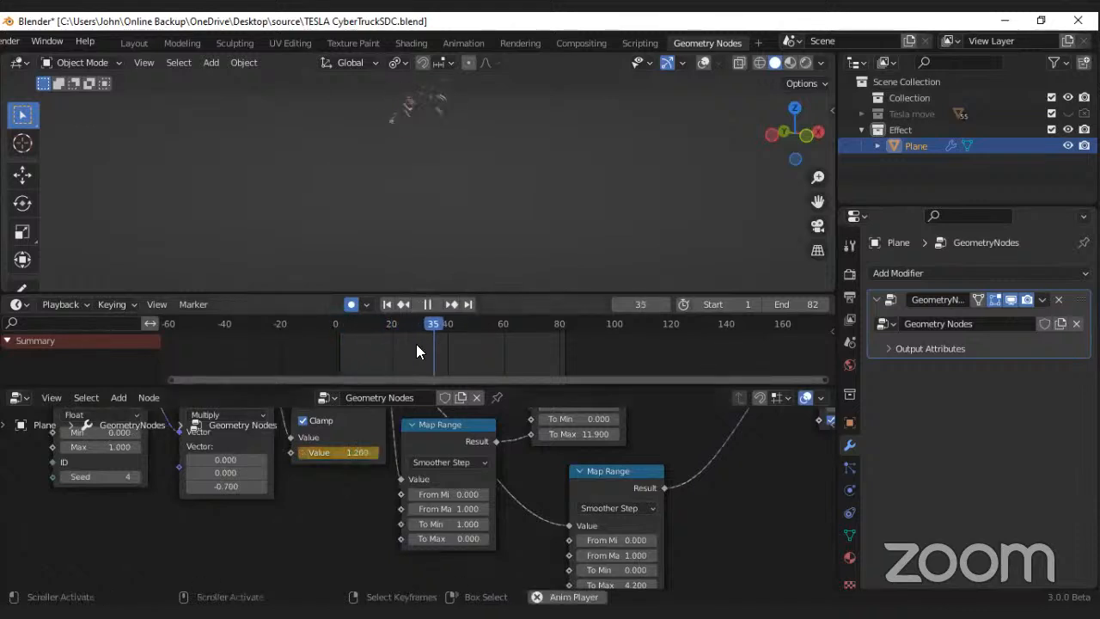
key("space")
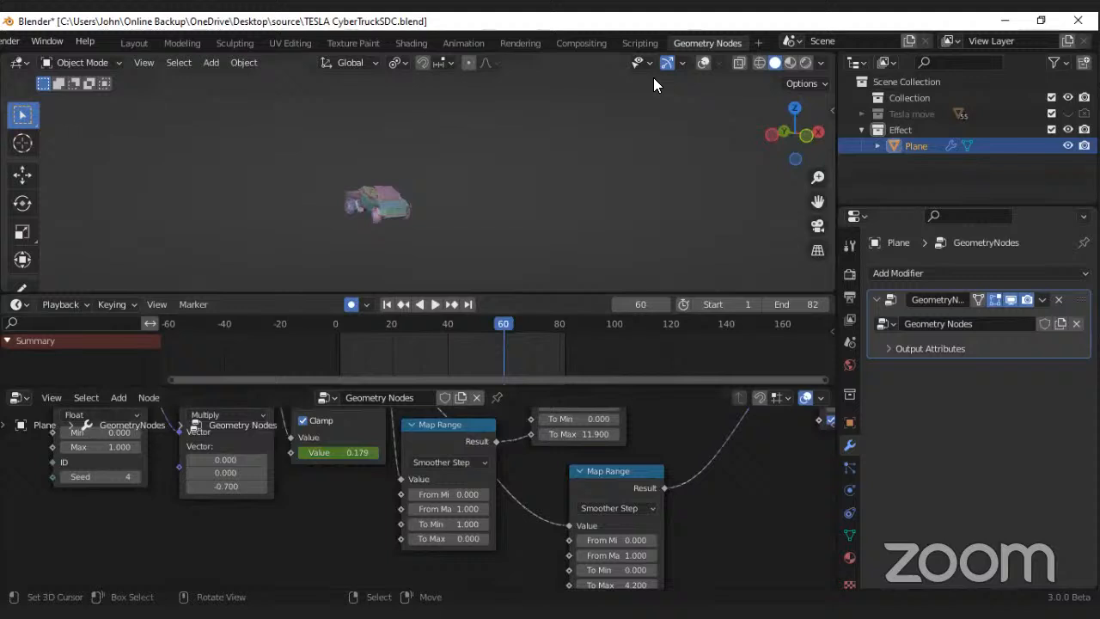
Step: Turn the viewport overlays back on and switch to the Layout workspace with the car in view
left_click(701, 62)
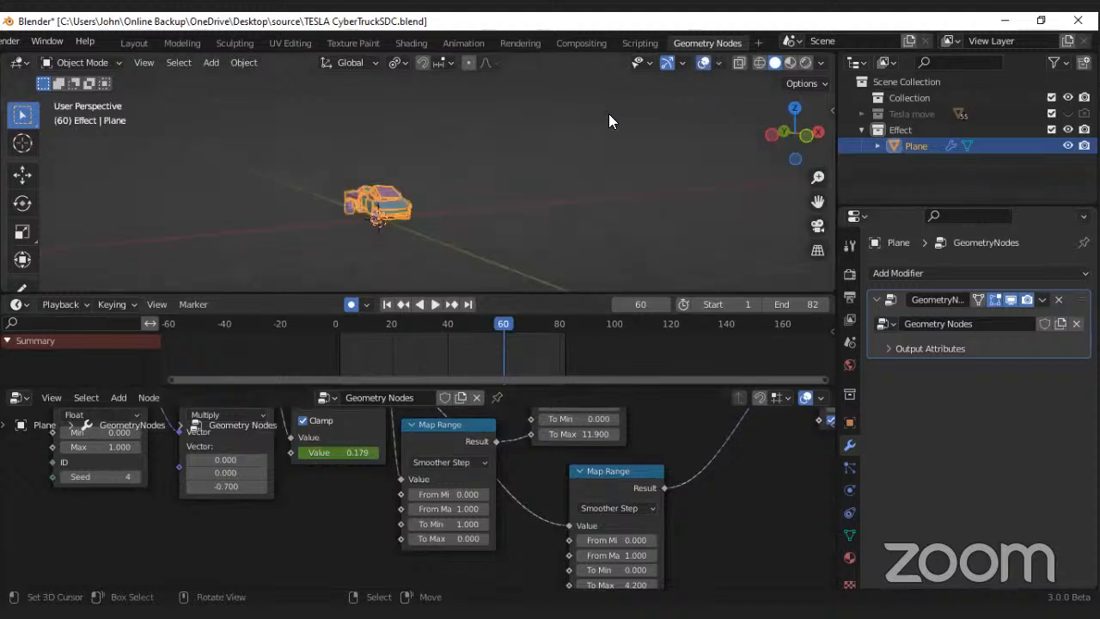
left_click(131, 39)
scroll(330, 256, "down", 4)
middle_click_drag(332, 257, 333, 453)
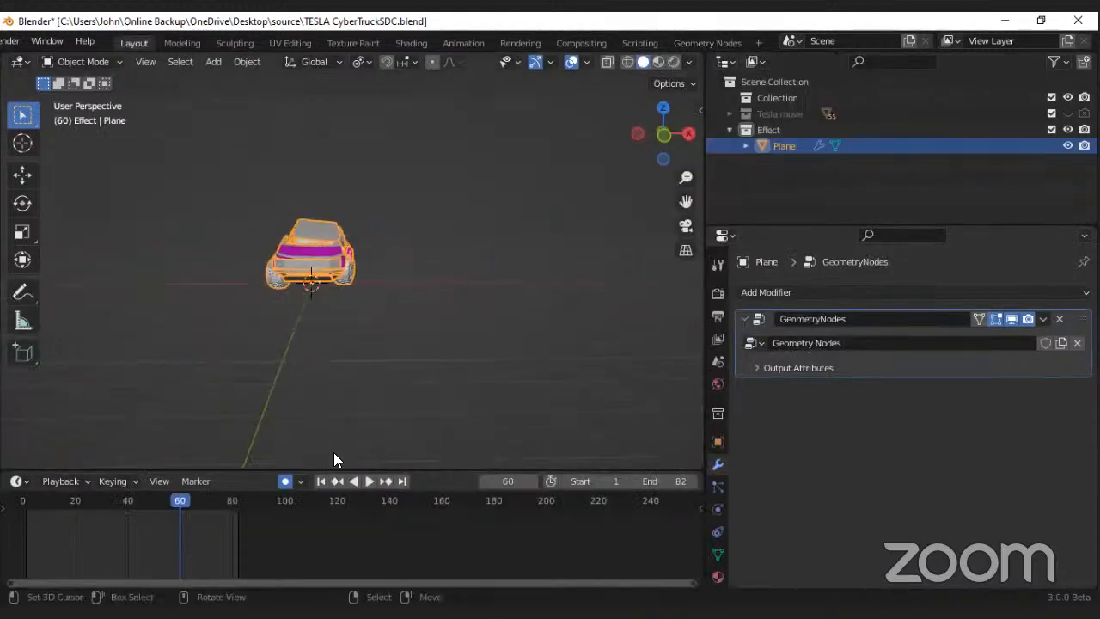
Step: Play the assembly animation from frame 1 and stop it at frame 73
scroll(373, 533, "up", 3)
left_click(319, 480)
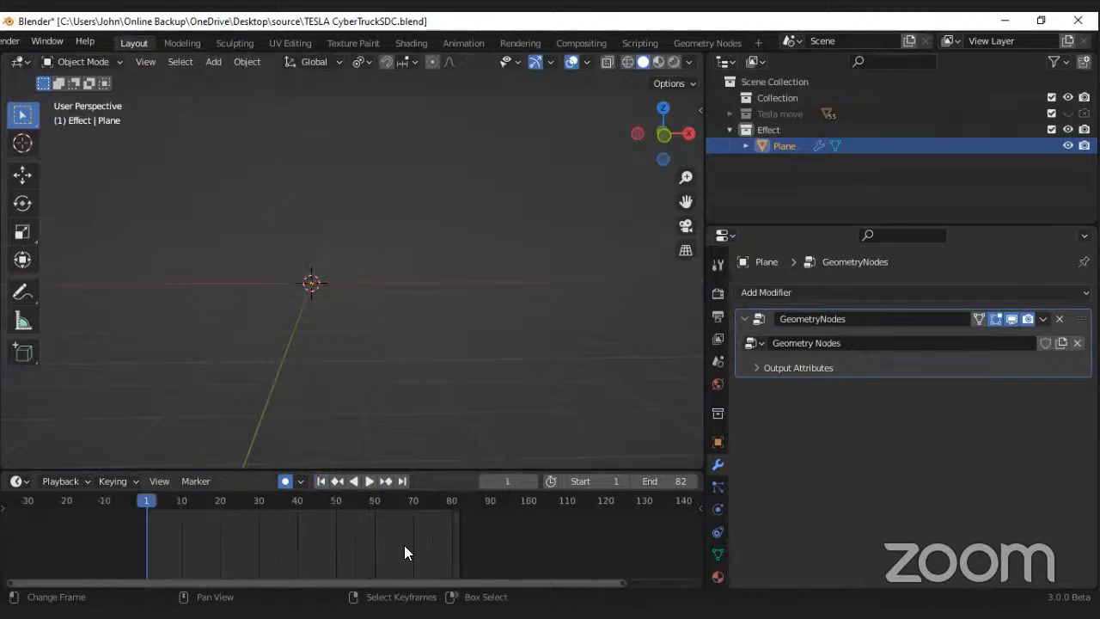
key("space")
scroll(349, 543, "down", 1)
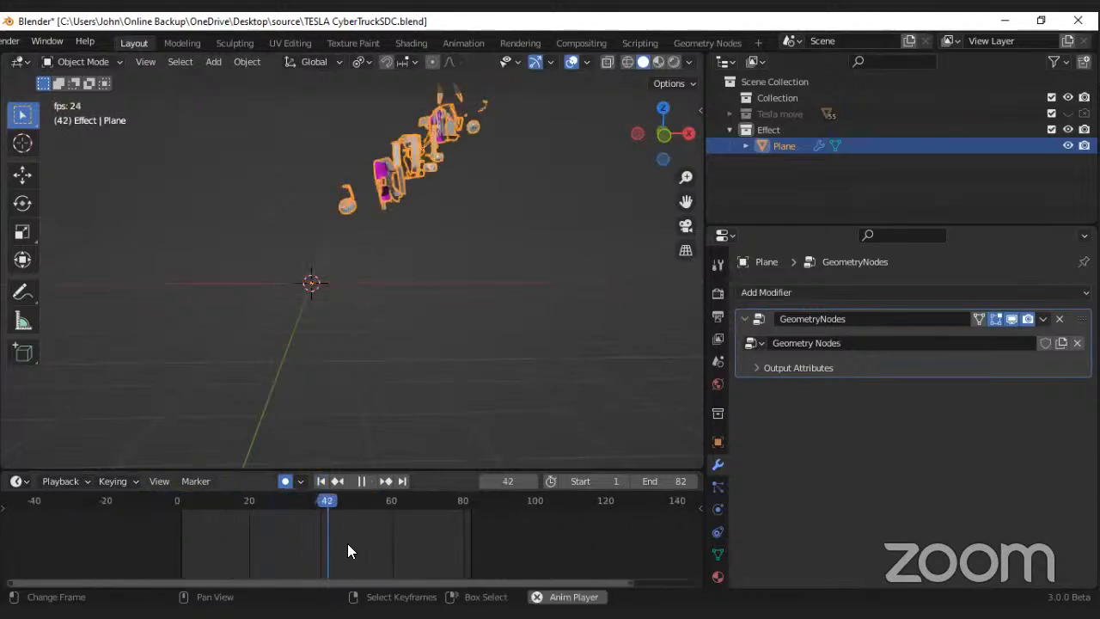
key("space")
Step: Deselect the car and add a mesh circle at the world origin beneath it
middle_click_drag(325, 309, 309, 277)
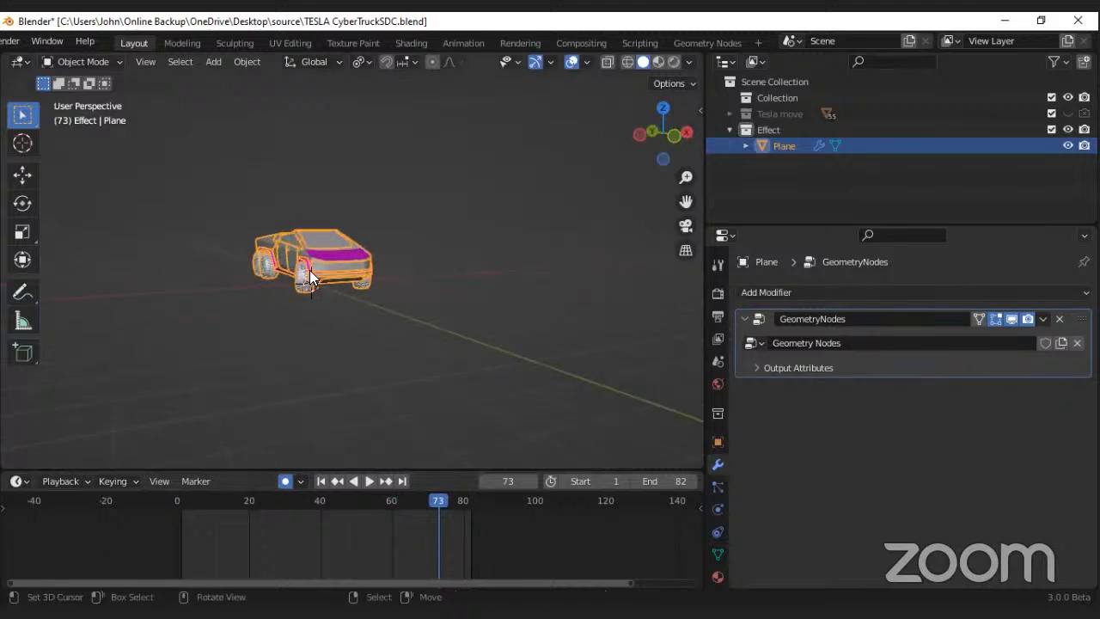
scroll(310, 271, "up", 4)
right_click(347, 318)
middle_click_drag(361, 319, 322, 269)
scroll(353, 283, "down", 3)
scroll(353, 284, "up", 3)
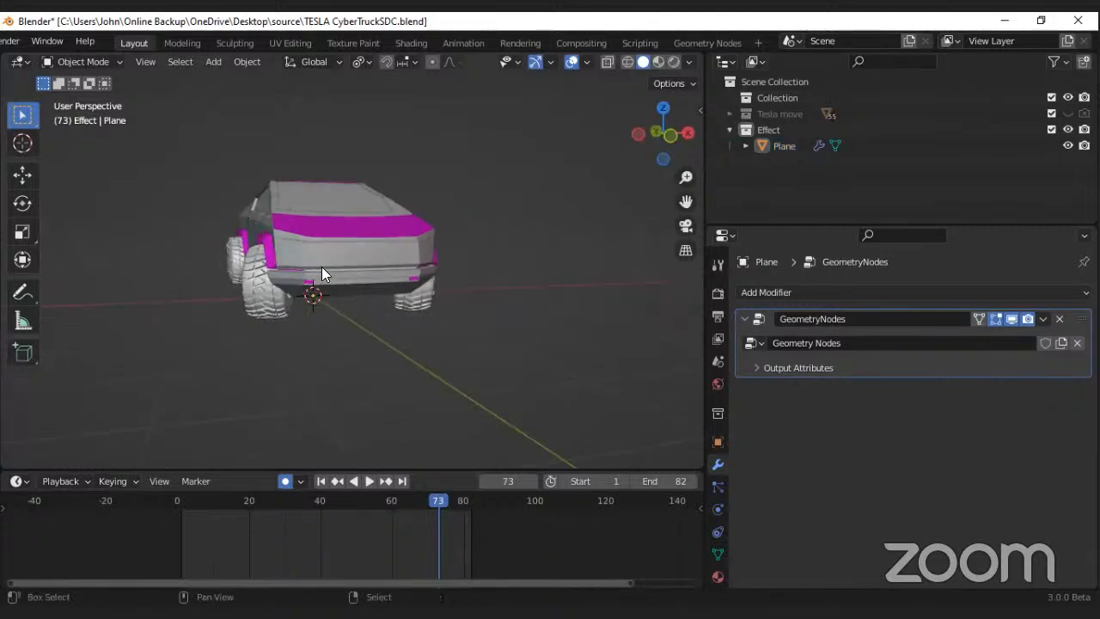
key("shift+a")
mouse_move(321, 268)
left_click(397, 299)
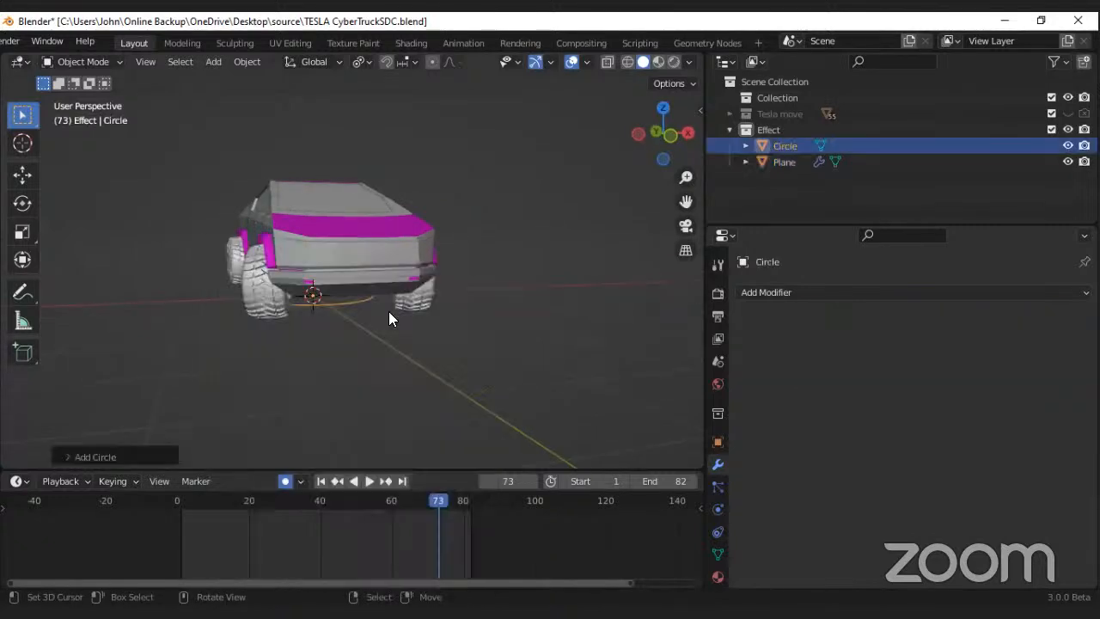
Step: Scale the circle up by about 11.2 so that it surrounds the car
scroll(381, 301, "down", 3)
scroll(387, 321, "up", 2)
scroll(387, 321, "down", 2)
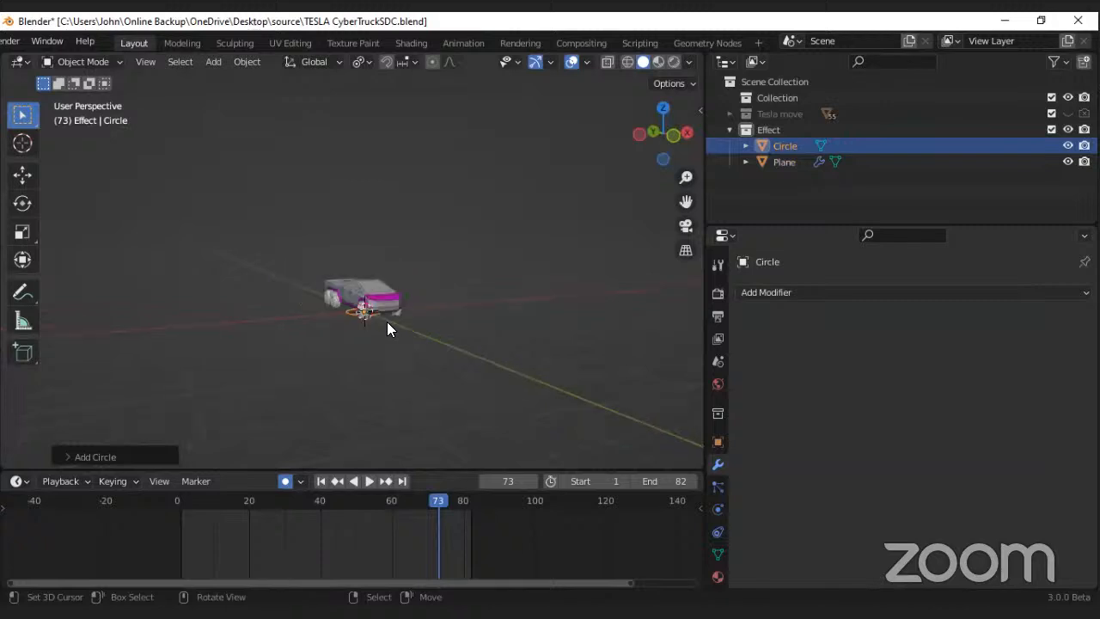
key("s")
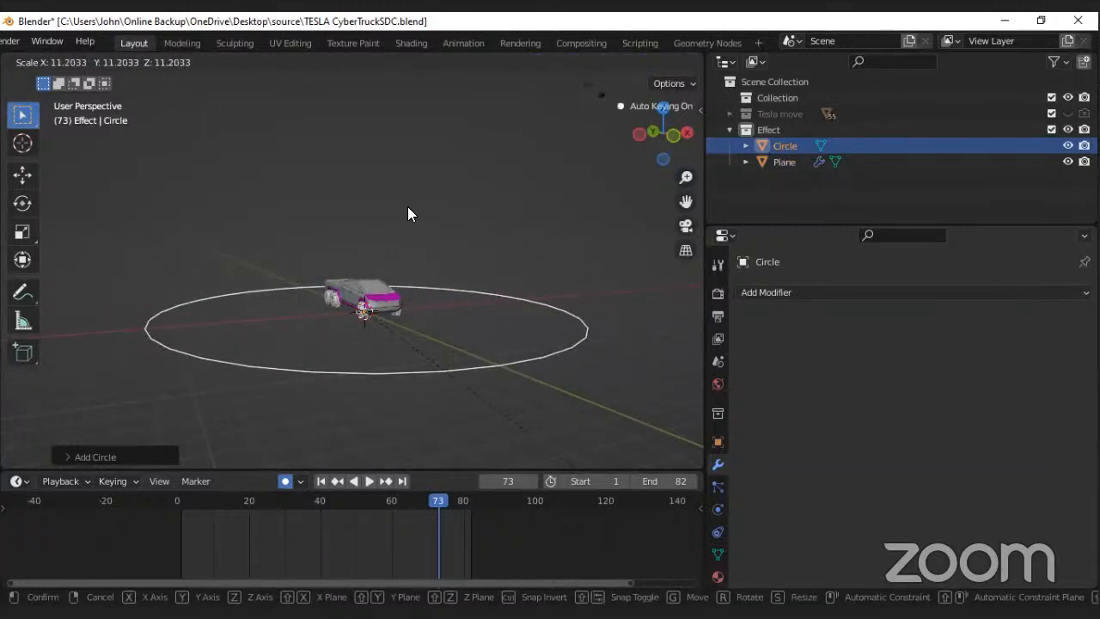
left_click(406, 217)
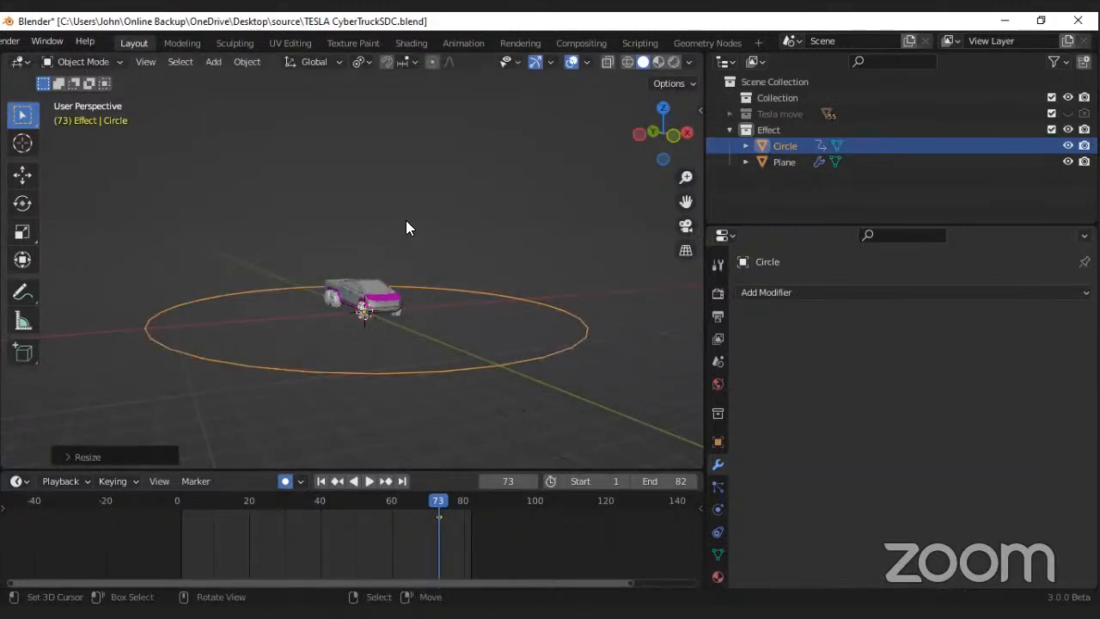
Step: Turn off auto keying and delete the circle's scale keyframe at frame 73
left_click(284, 487)
key("x")
left_click(302, 503)
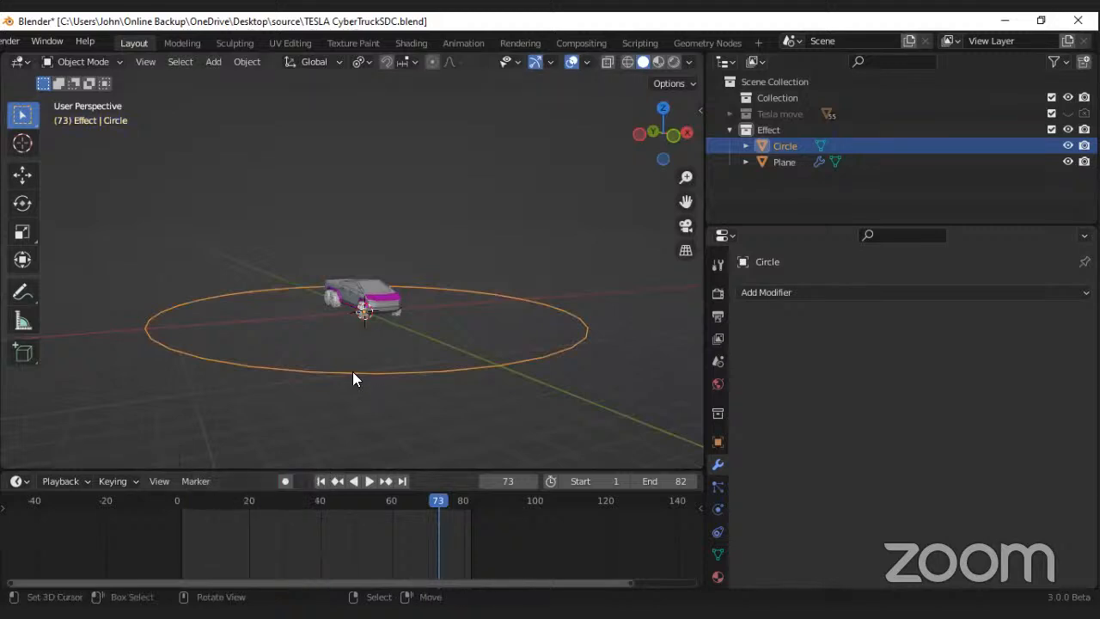
Step: Fill the circle with a face in Edit Mode, return to Object Mode and save the file
key("Tab")
middle_click_drag(395, 312, 396, 332)
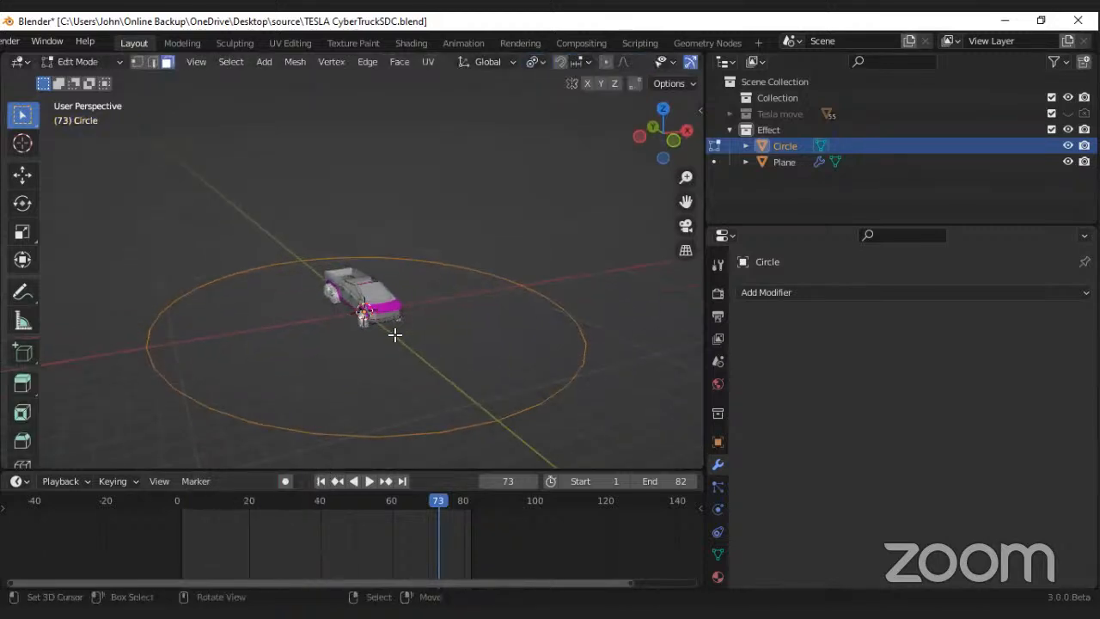
key("f")
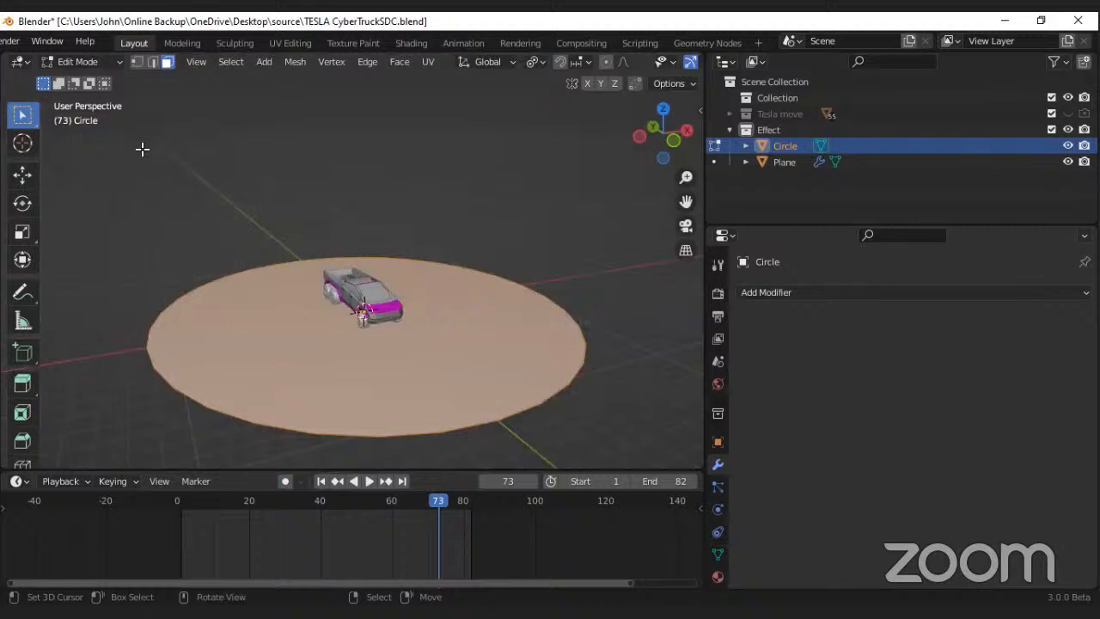
key("Tab")
key("ctrl+s")
Step: Extrude the disc downward about 0.8 m and scale its bottom ring by about 1.02 to slope the sides
mouse_move(343, 309)
middle_mouse_down()
mouse_move(404, 279)
mouse_move(354, 299)
mouse_move(362, 304)
mouse_move(309, 299)
mouse_move(337, 308)
middle_mouse_up()
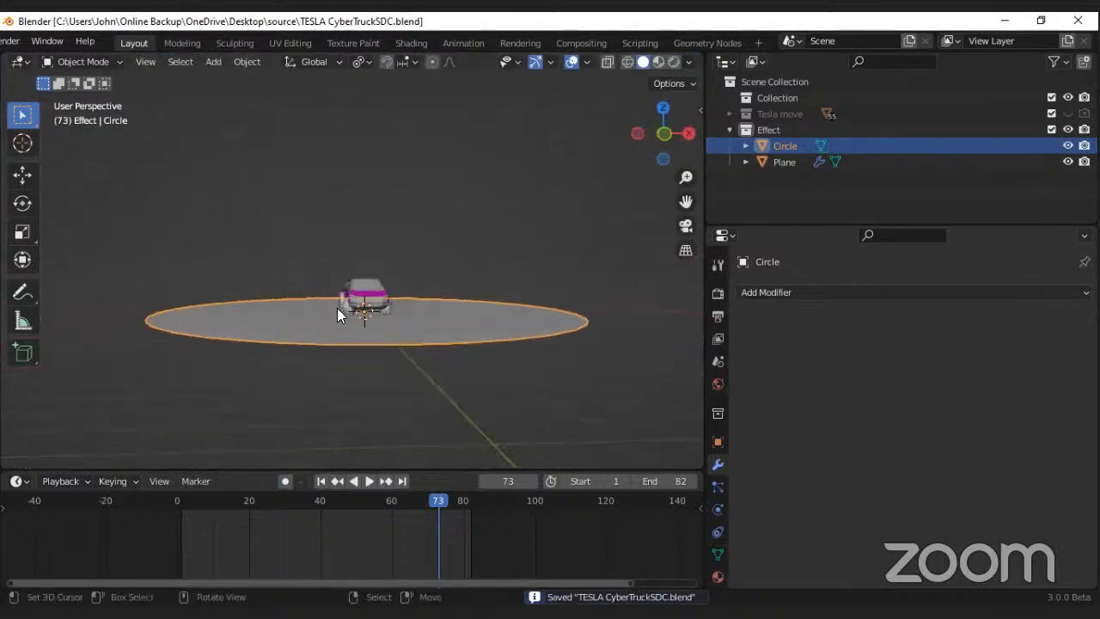
scroll(351, 313, "up", 3)
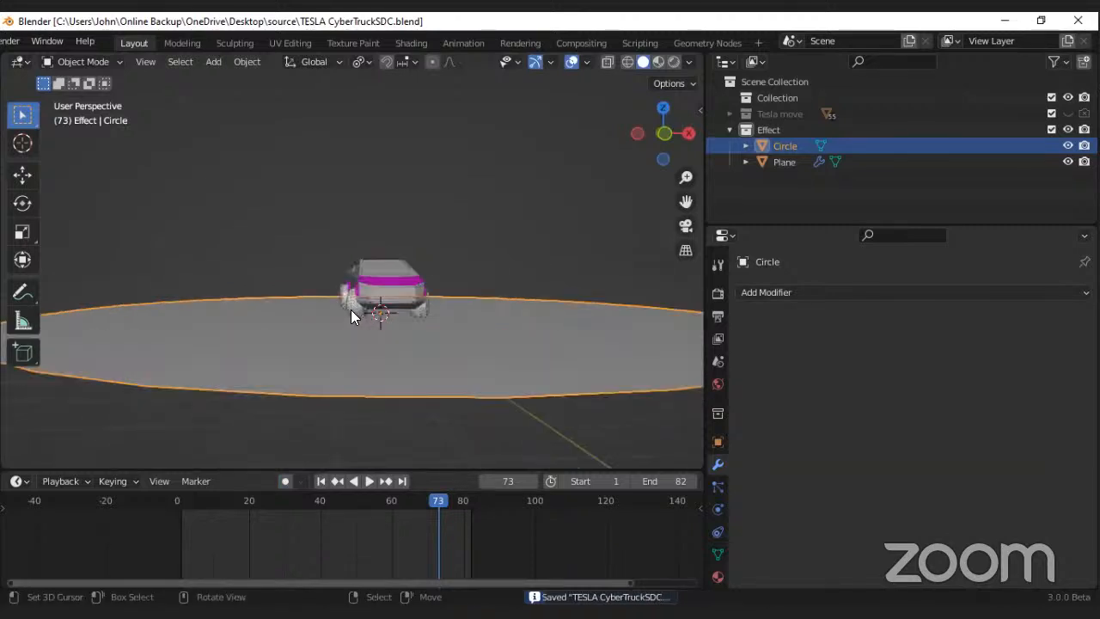
key("Tab")
middle_click_drag(351, 309, 352, 311)
scroll(349, 311, "down", 3)
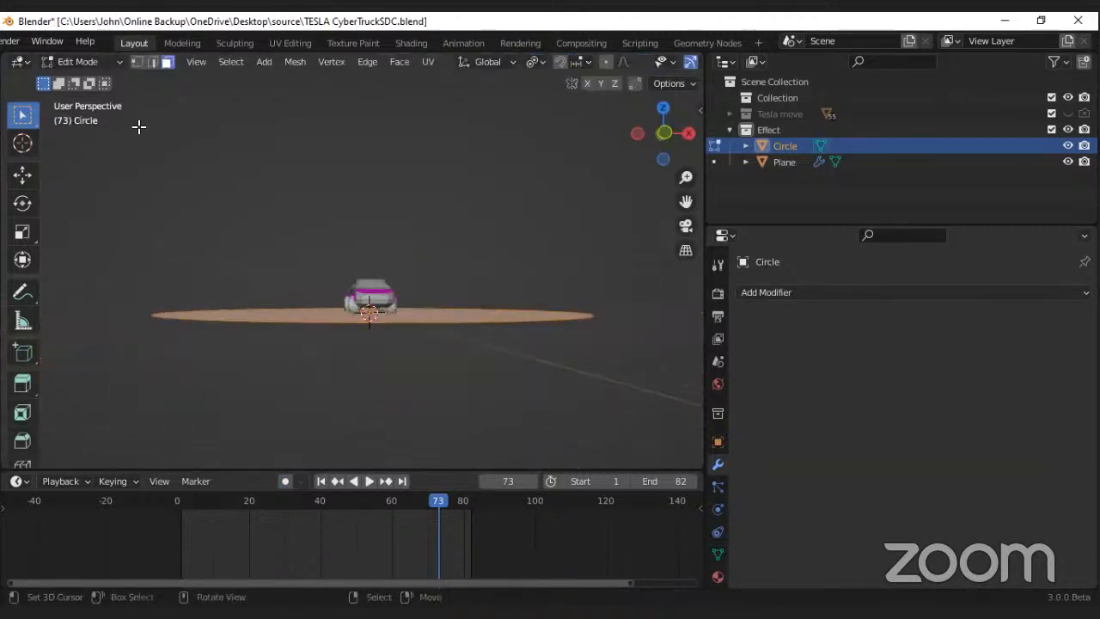
left_click(135, 61)
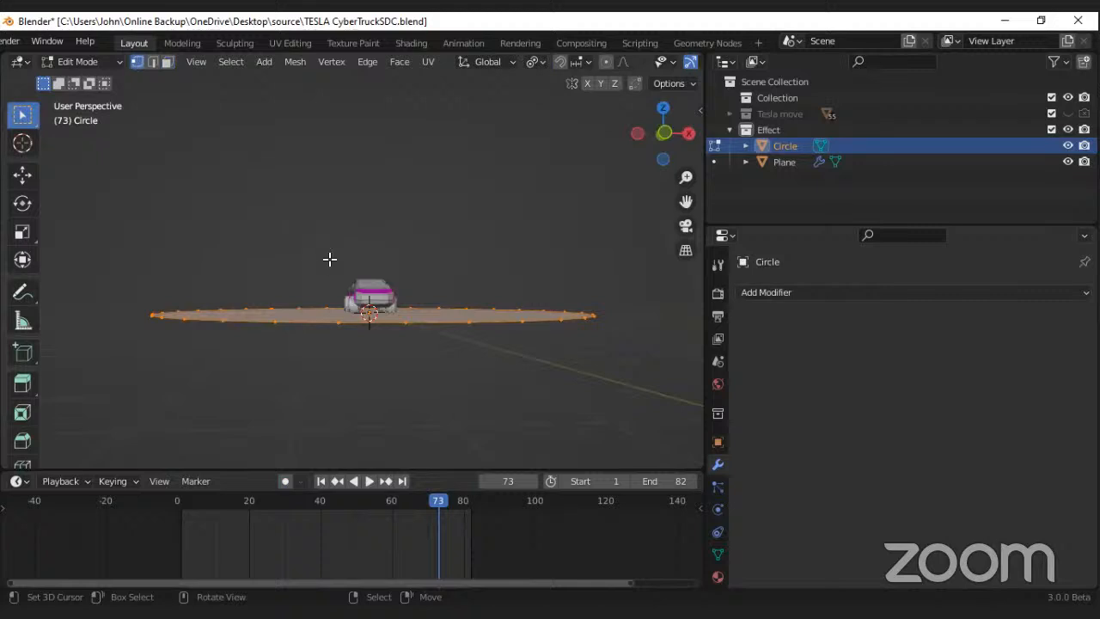
key("e")
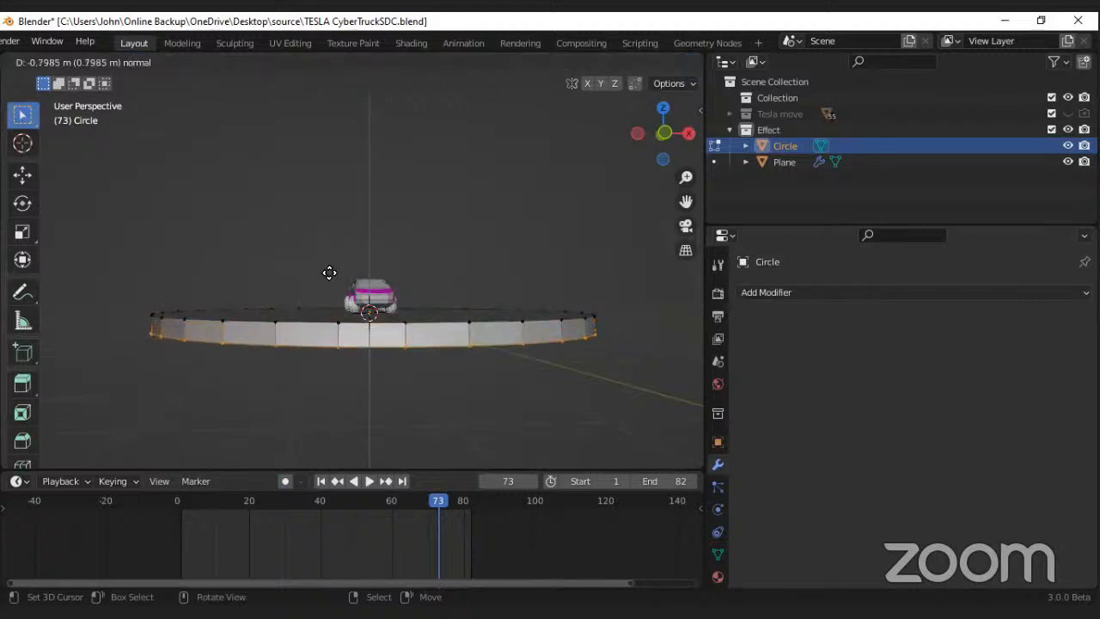
left_click(330, 272)
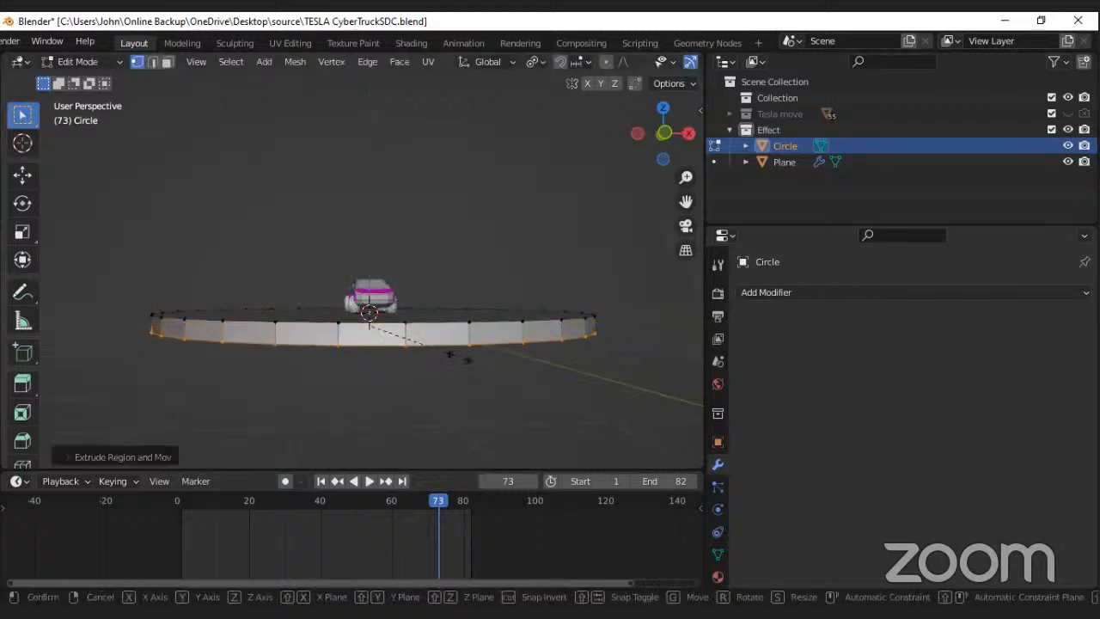
key("s")
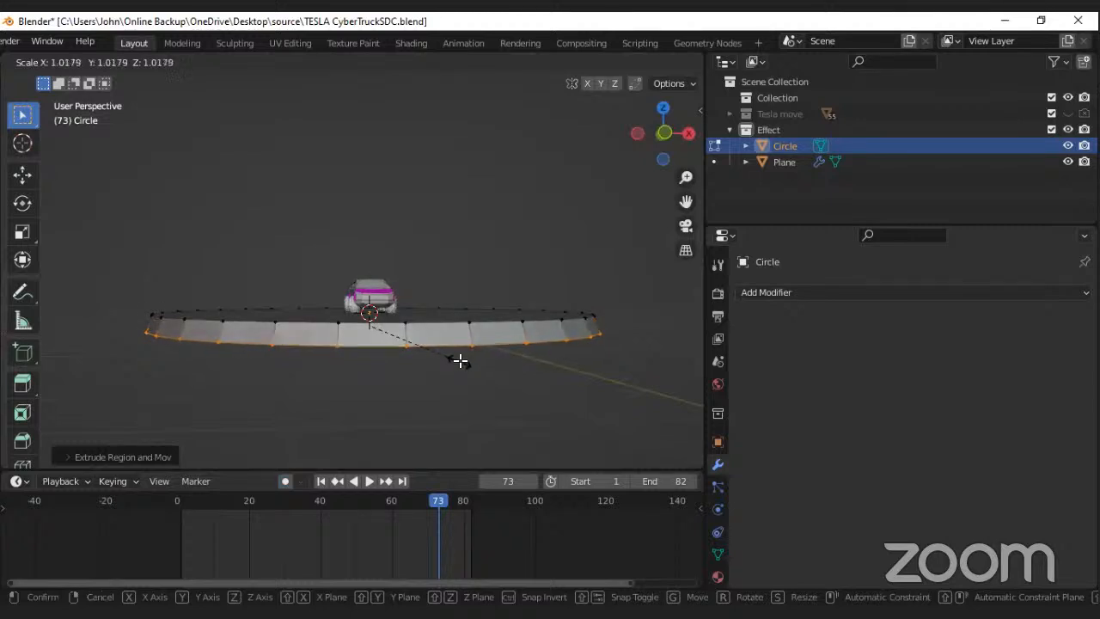
left_click(460, 361)
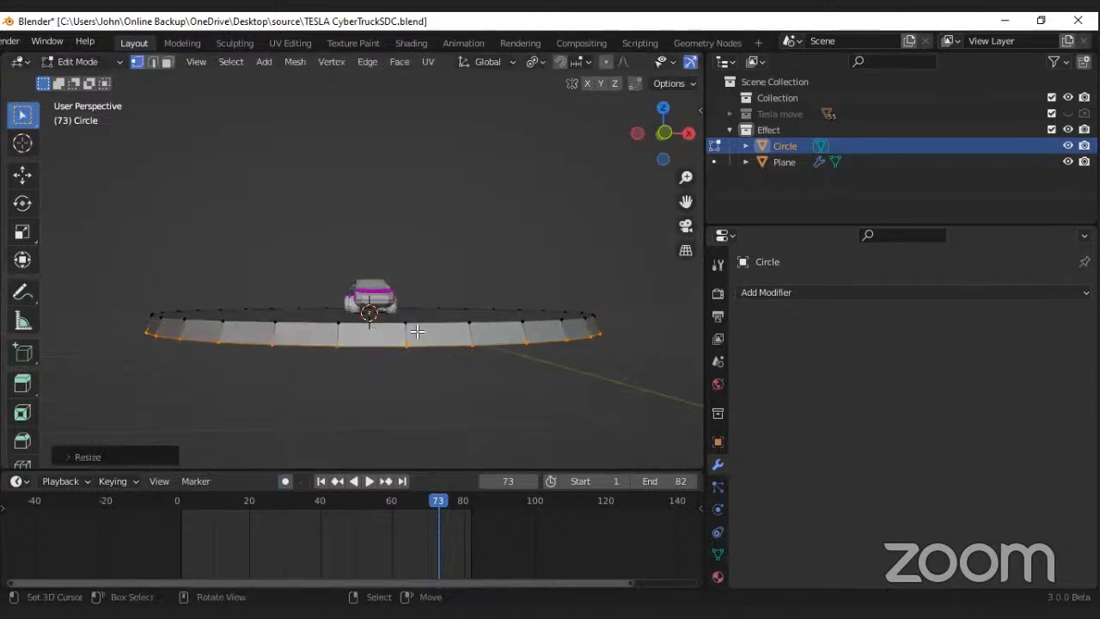
Step: Select only the platform's bottom edge loop, extrude it and scale it outward into a wider flange
key("a")
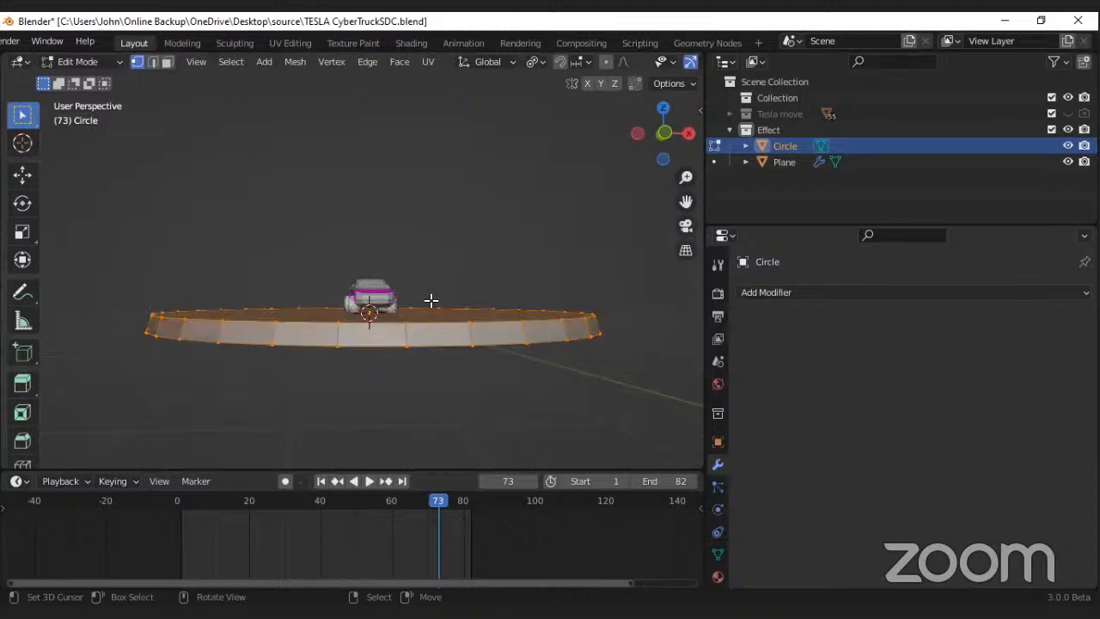
key("alt+a")
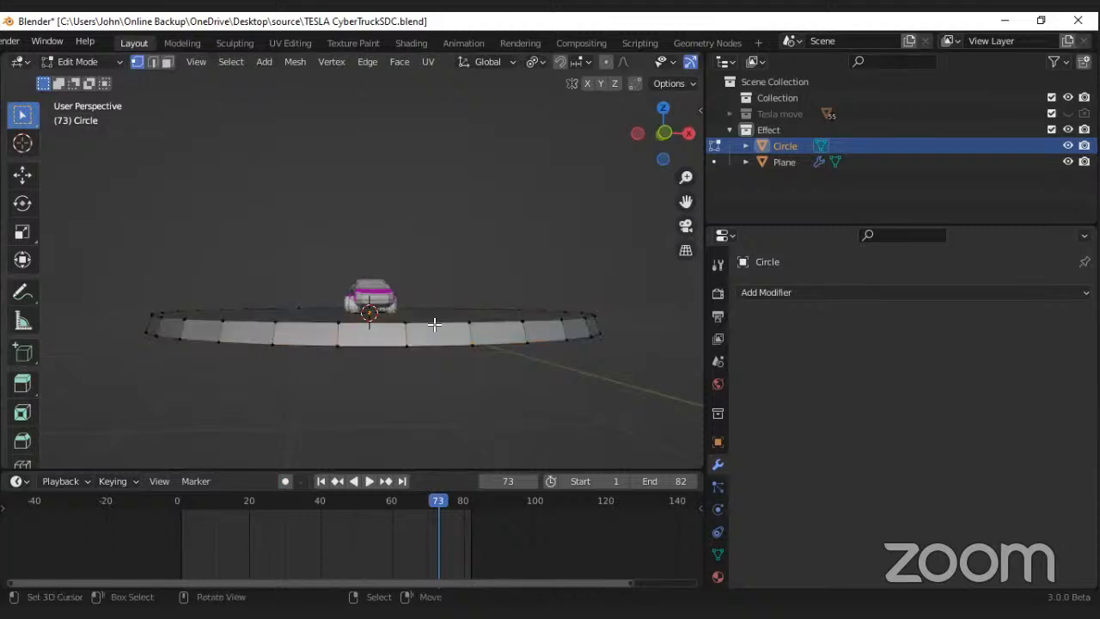
left_click(428, 344, "alt")
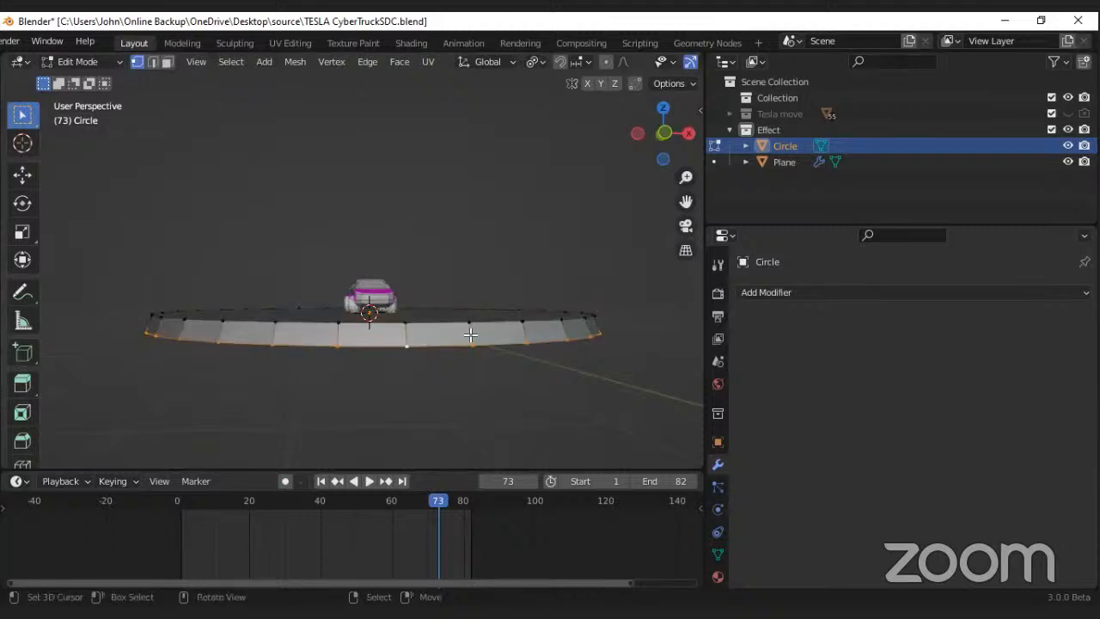
key("s")
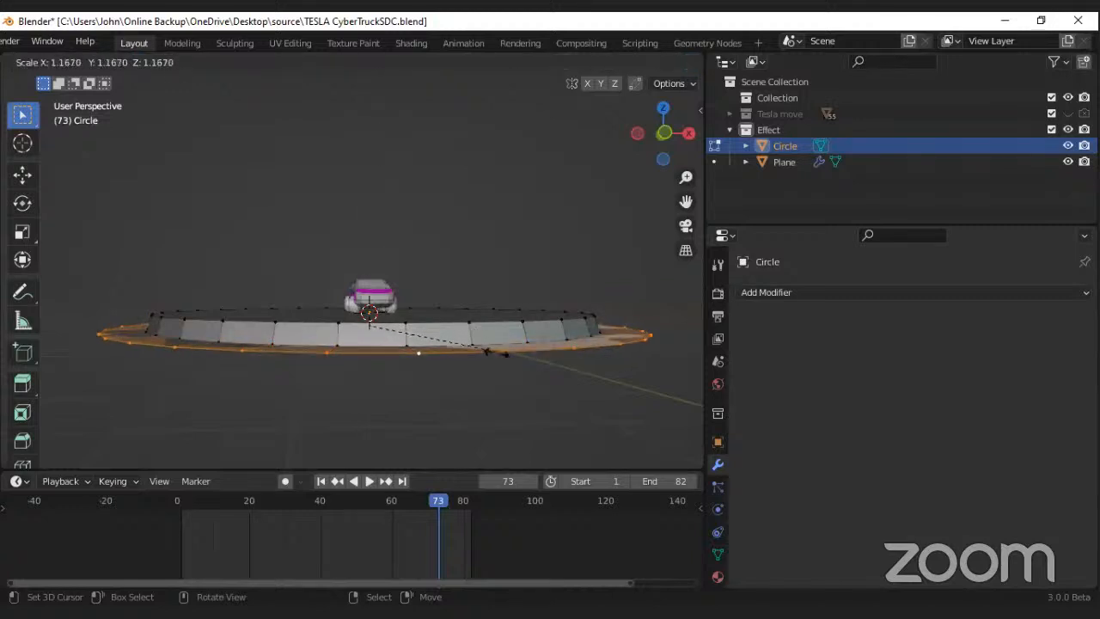
left_click(504, 364)
Step: Lower the flange's outer ring about 0.18 m along Z and extrude it downward to form the platform's second tier
middle_click_drag(481, 341, 467, 327)
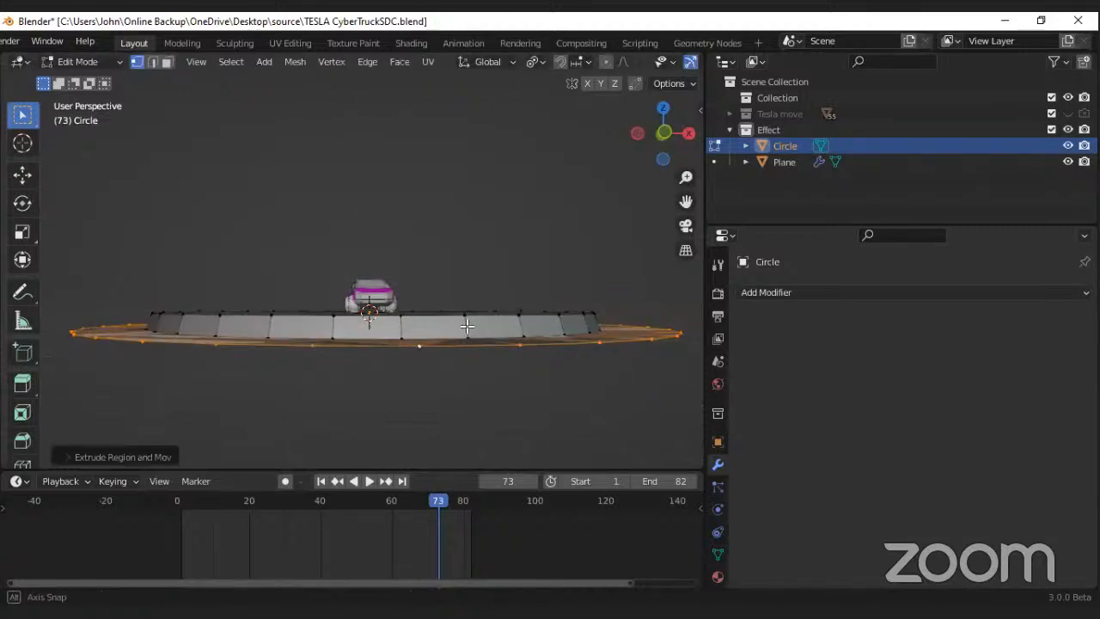
key("e")
key("z")
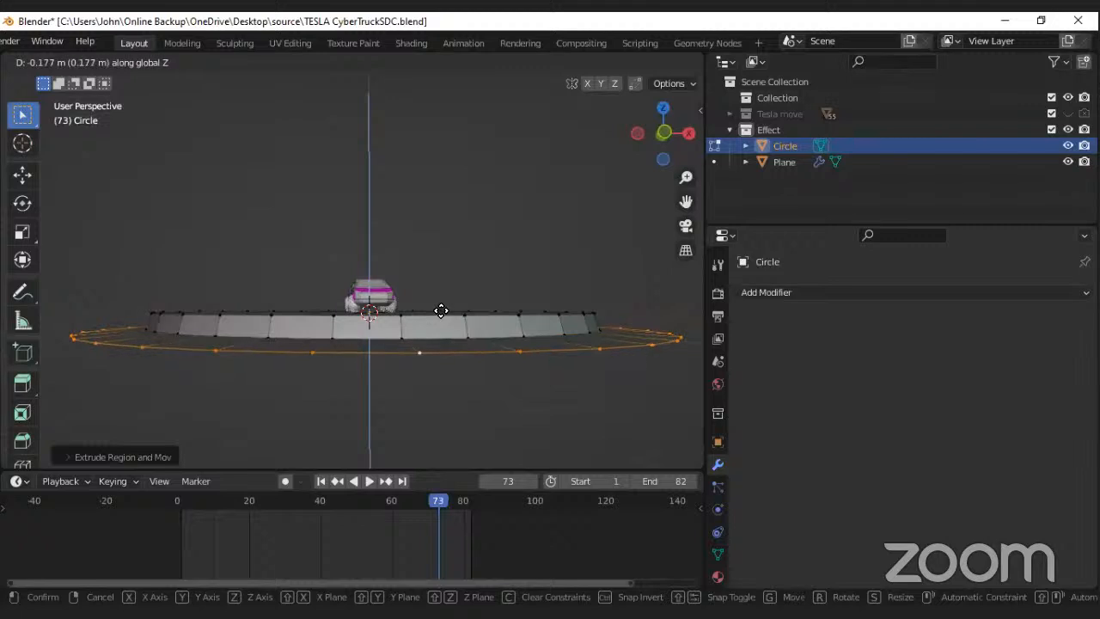
left_click(441, 311)
key("e")
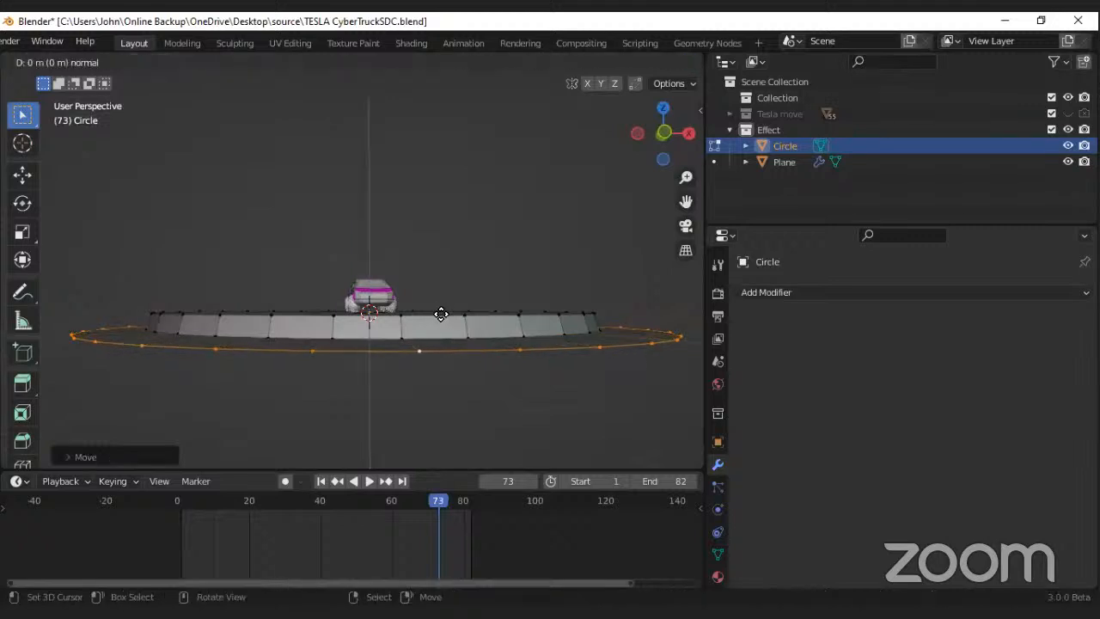
left_click(429, 336)
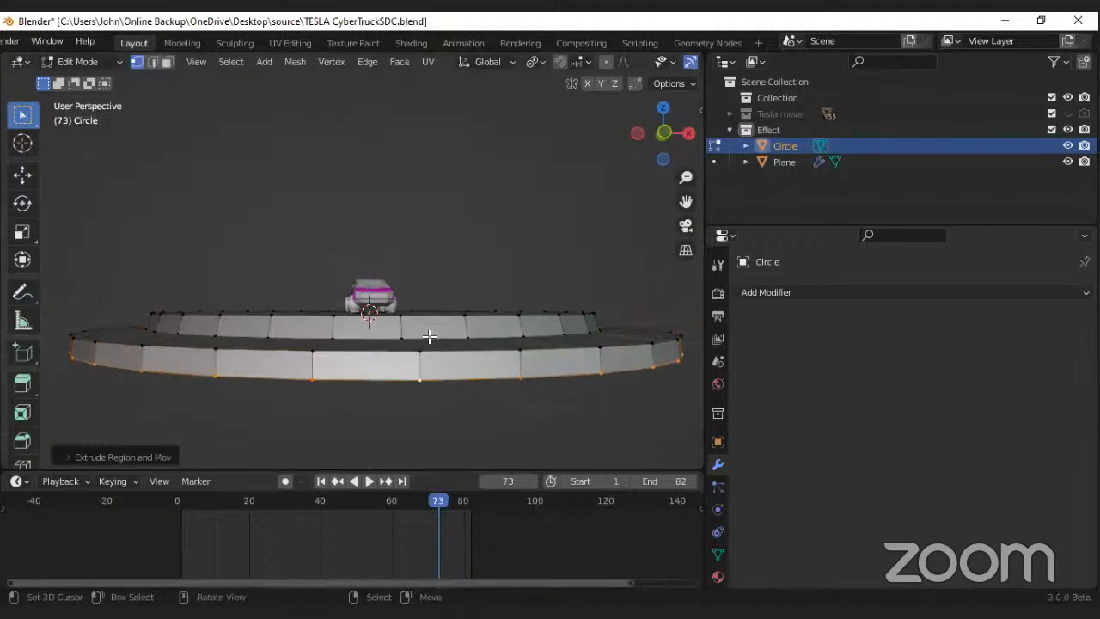
Step: Save the file, return to Object Mode and shade the stepped platform smooth
key("ctrl+s")
key("Tab")
middle_click_drag(374, 335, 383, 297)
right_click(384, 295)
left_click(337, 234)
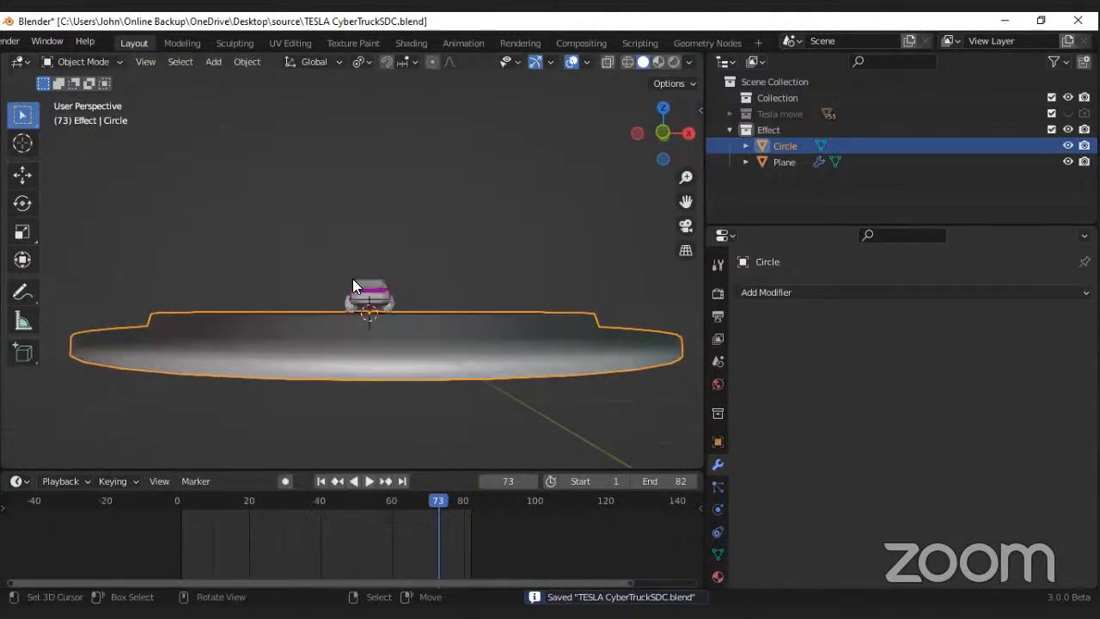
Step: Add an Edge Split modifier to the platform to sharpen its edges
scroll(361, 289, "up", 3)
scroll(361, 289, "down", 3)
left_click(773, 293)
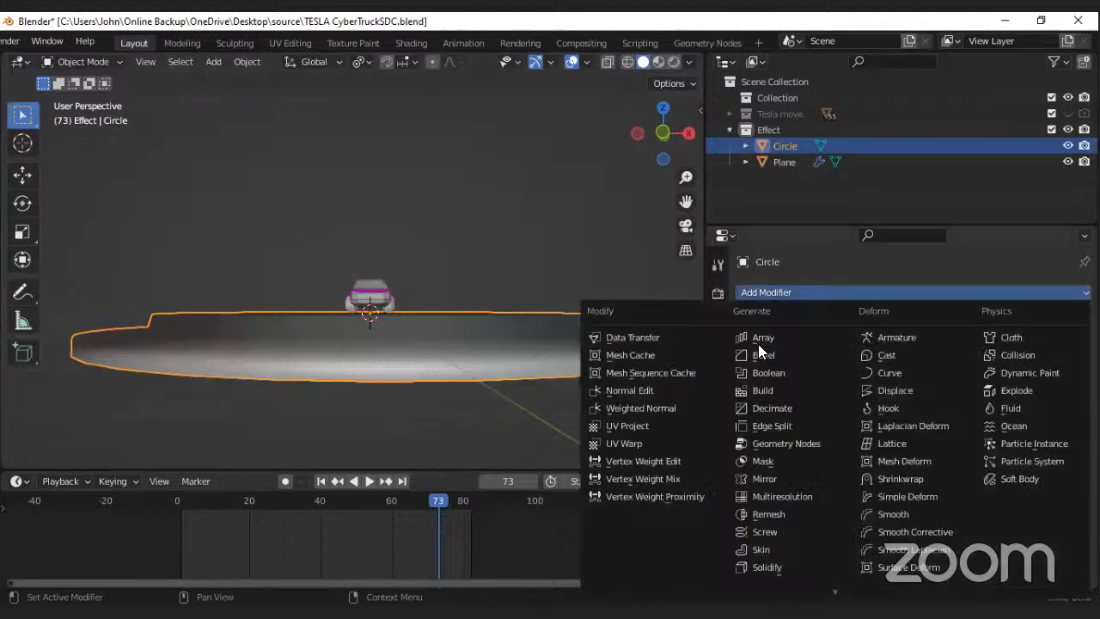
left_click(762, 425)
middle_click_drag(461, 392, 528, 414)
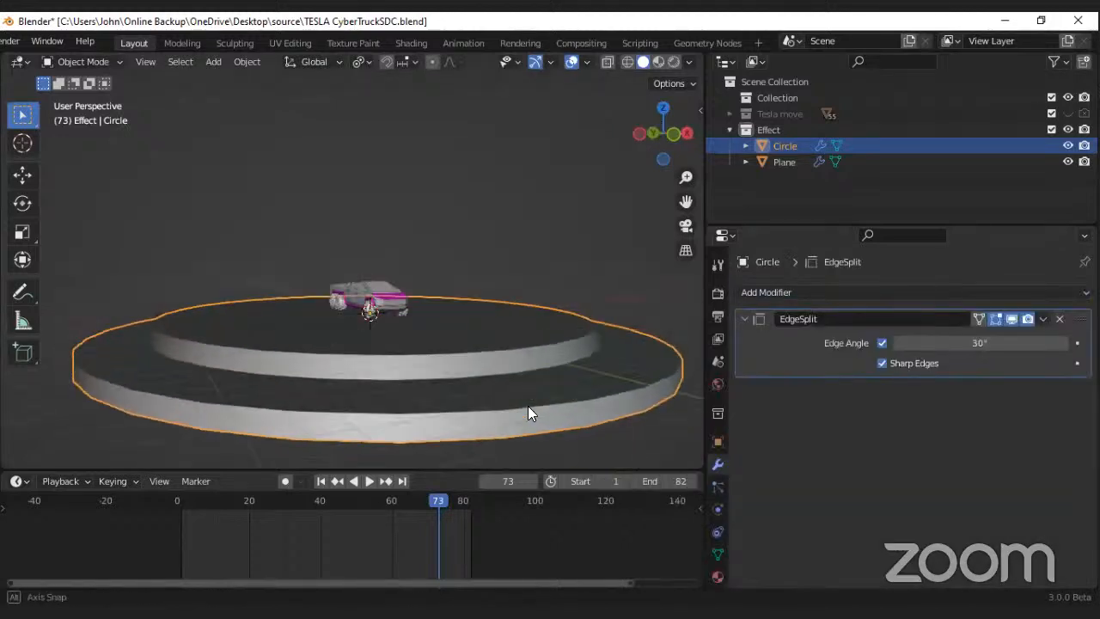
scroll(407, 370, "up", 4)
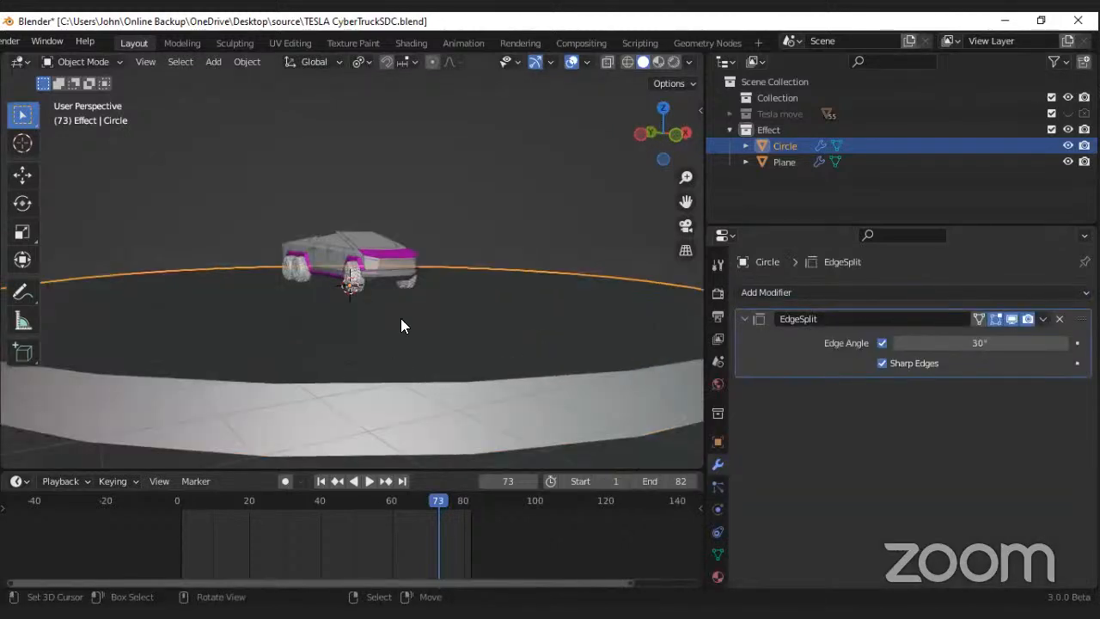
Step: Hide the viewport overlays and set solid shading to Random color with Studio lighting
left_click(572, 62)
middle_click_drag(469, 190, 596, 99)
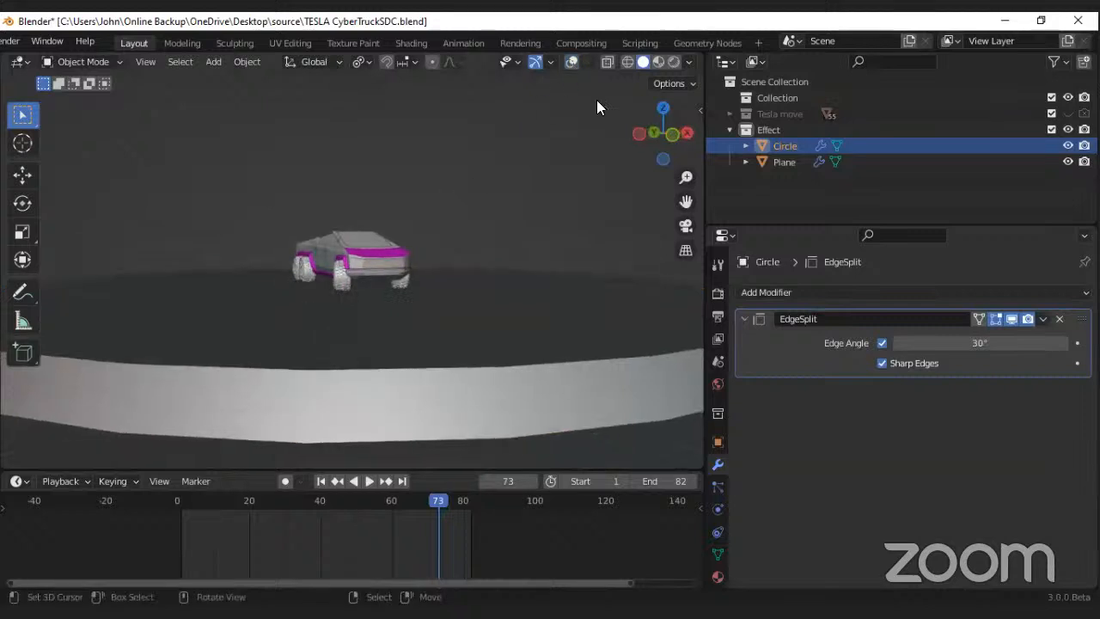
left_click(689, 62)
left_click(689, 259)
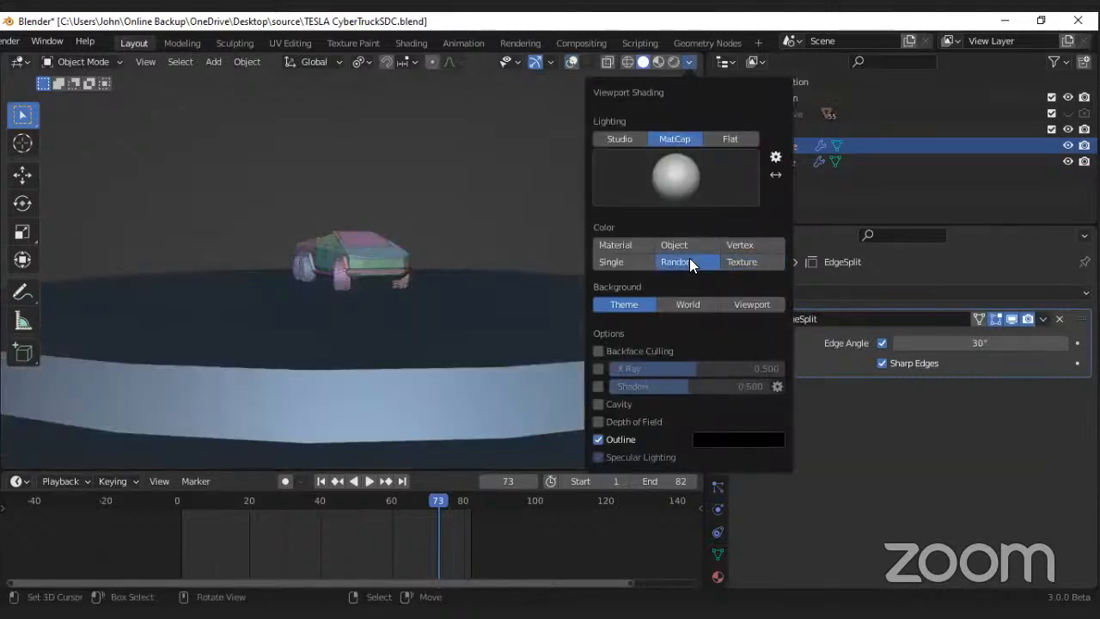
left_click(617, 141)
left_click(679, 140)
left_click(618, 140)
left_click(689, 62)
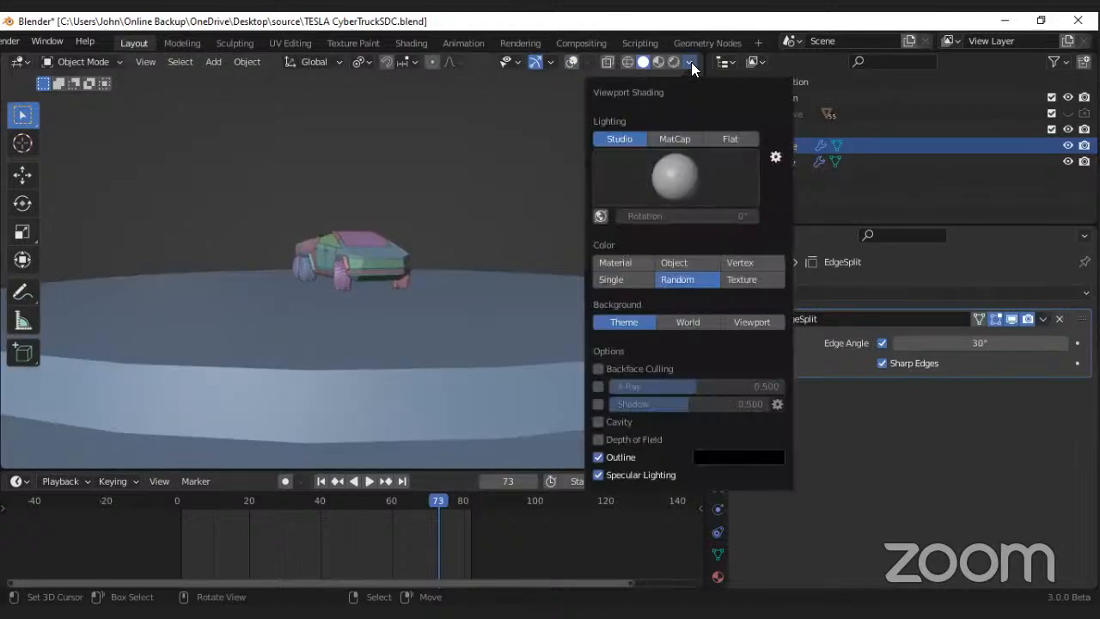
Step: Enable Cavity in the viewport shading, set Ridge to about 1.117 and raise the Valley value slightly
left_click(598, 420)
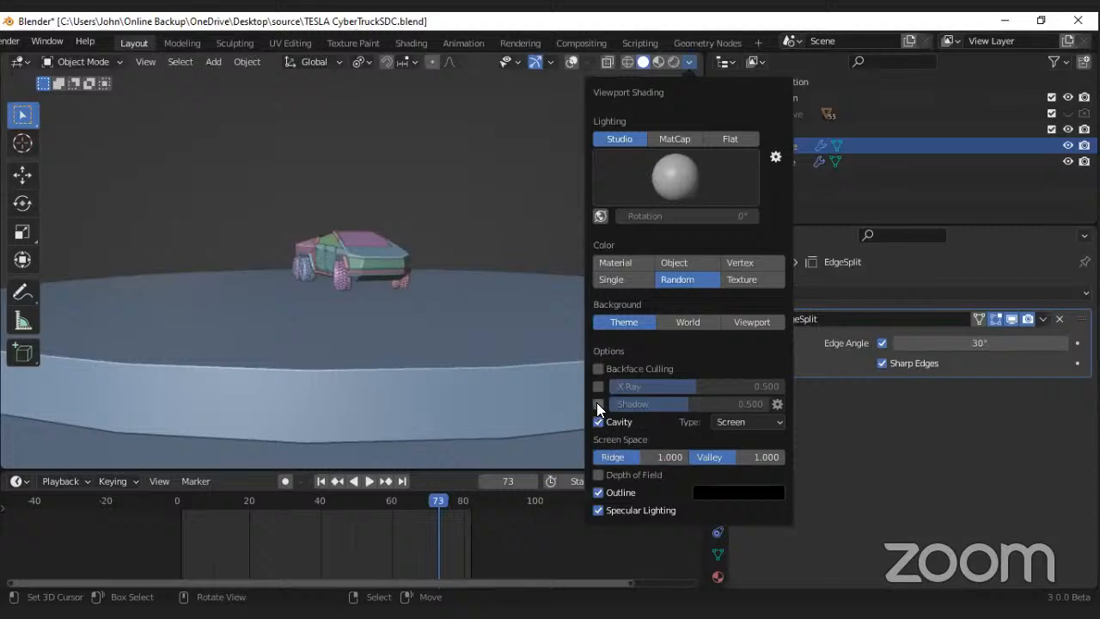
left_click(598, 405)
left_click(689, 62)
left_click_drag(643, 455, 649, 457)
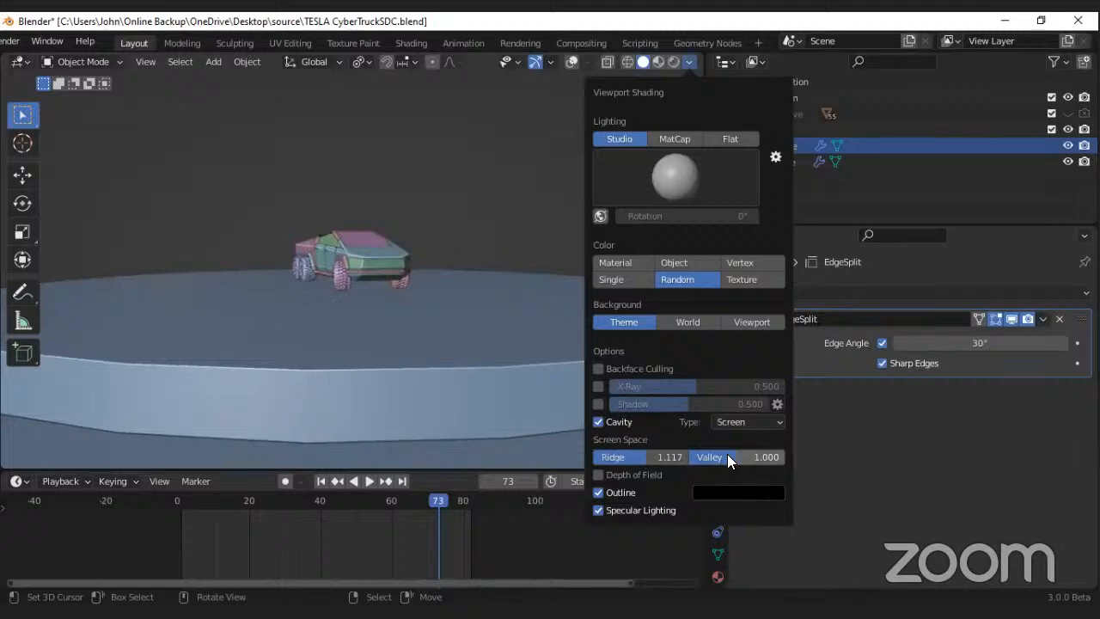
left_click_drag(728, 459, 738, 459)
Step: Play the assembly animation while viewing the car and platform from several angles, and save the file
scroll(290, 251, "up", 6)
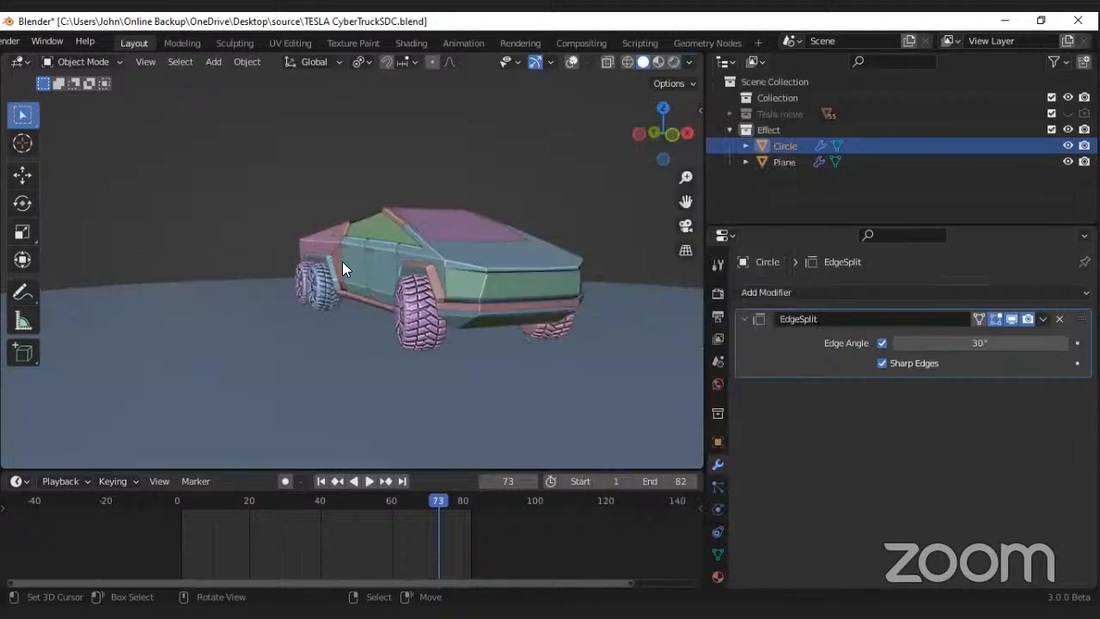
middle_click_drag(342, 261, 302, 250)
scroll(345, 249, "down", 6)
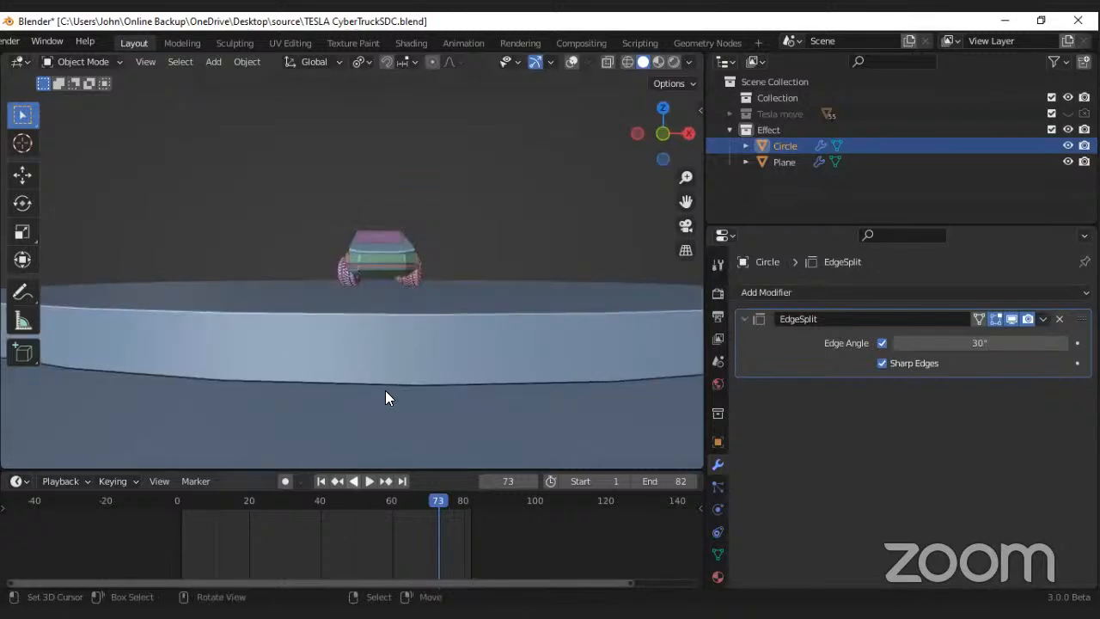
key("space")
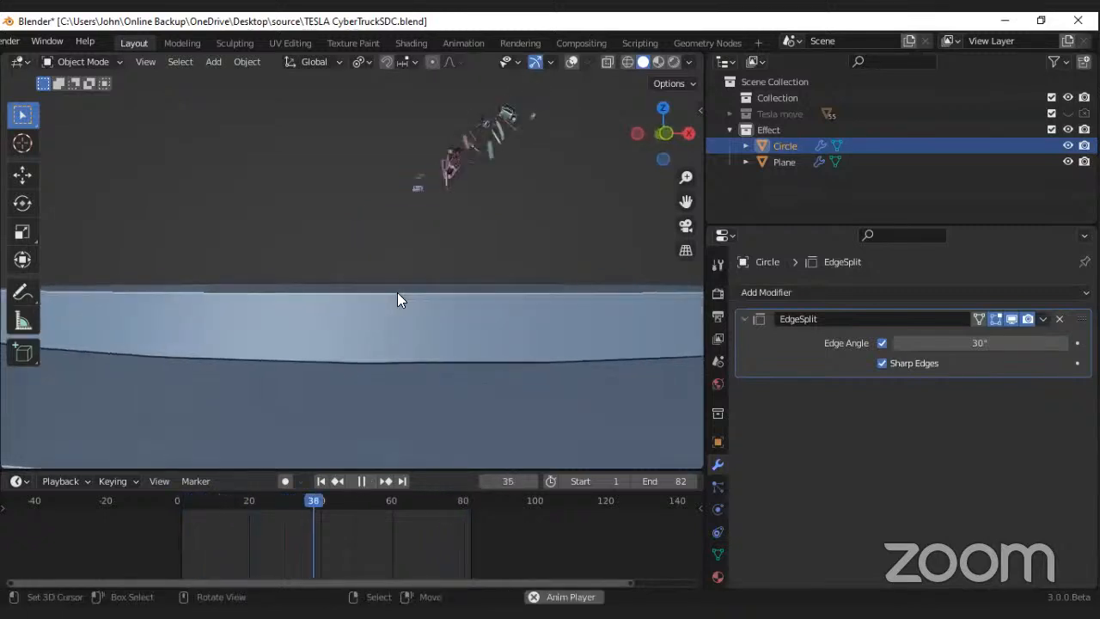
key("space")
middle_click_drag(394, 241, 411, 278)
key("space")
key("space")
key("ctrl+s")
key("space")
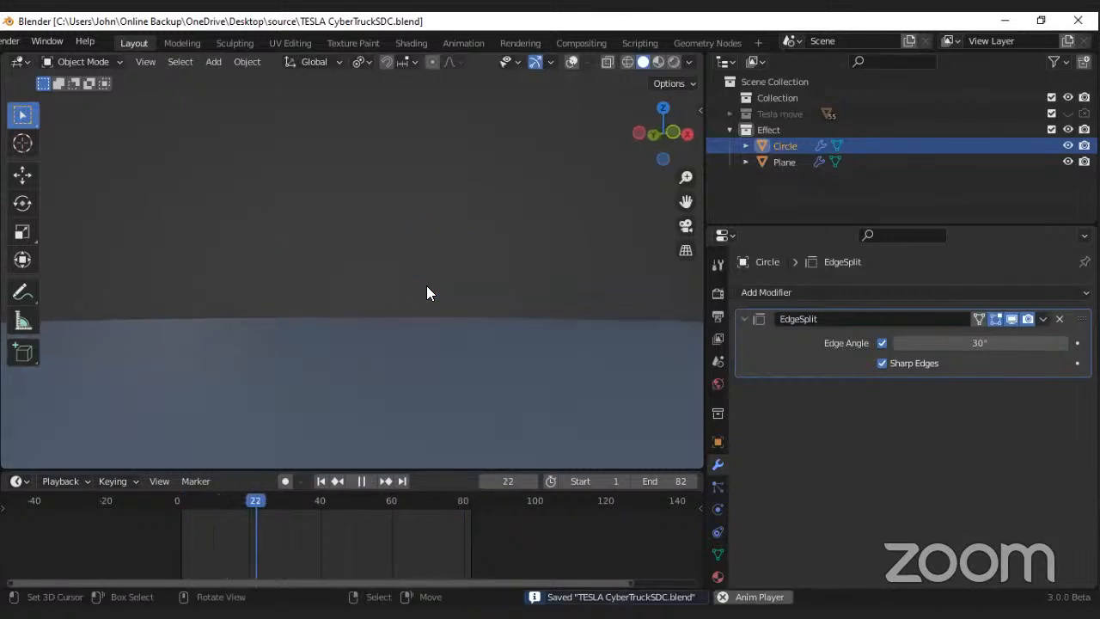
key("space")
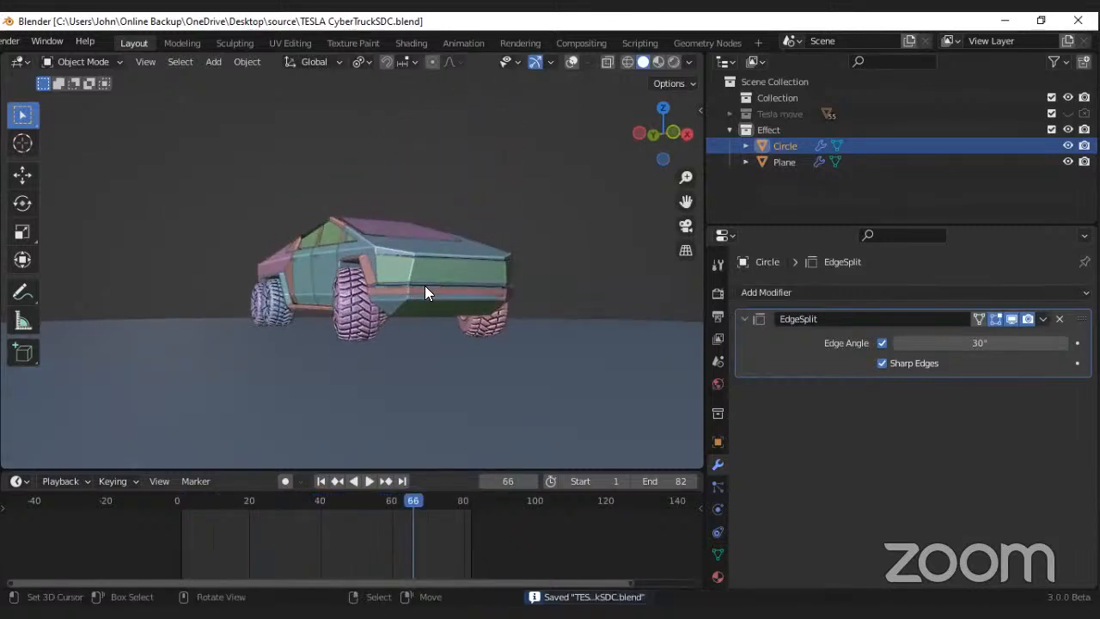
key("ctrl+s")
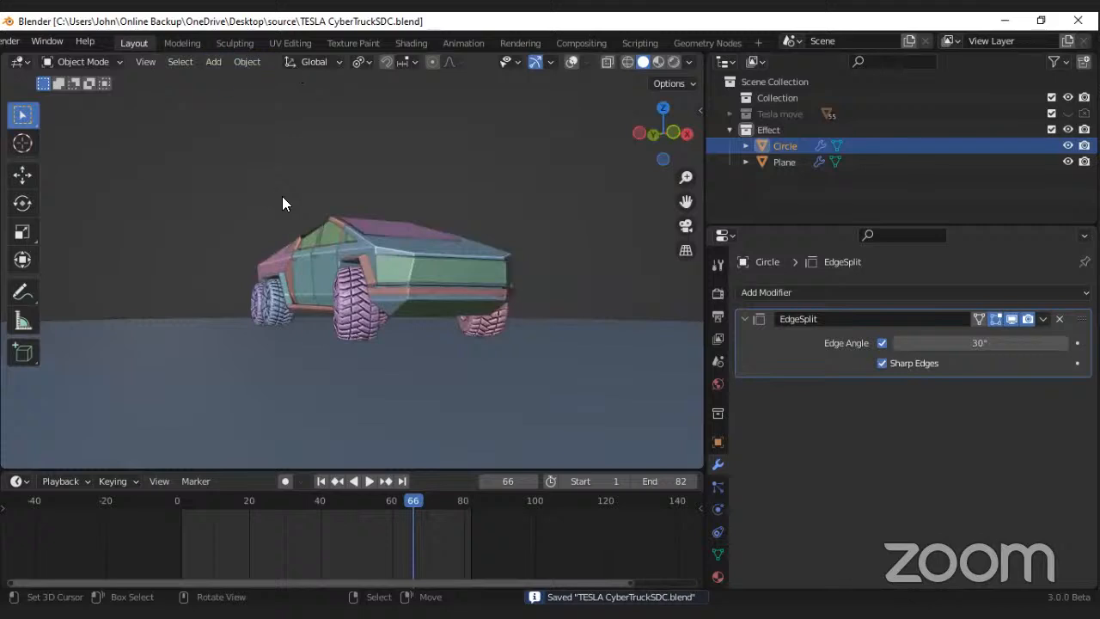
Step: Show the overlays again, add a camera and align it to a low front three-quarter view of the car
scroll(282, 196, "down", 4)
left_click(571, 62)
scroll(302, 160, "down", 3)
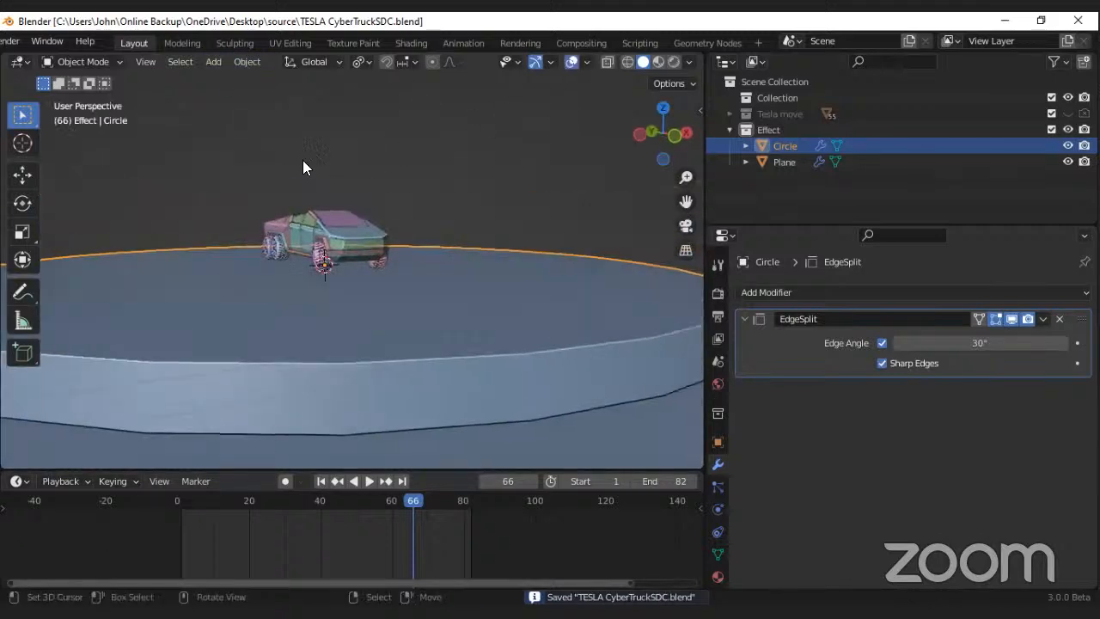
left_click(212, 62)
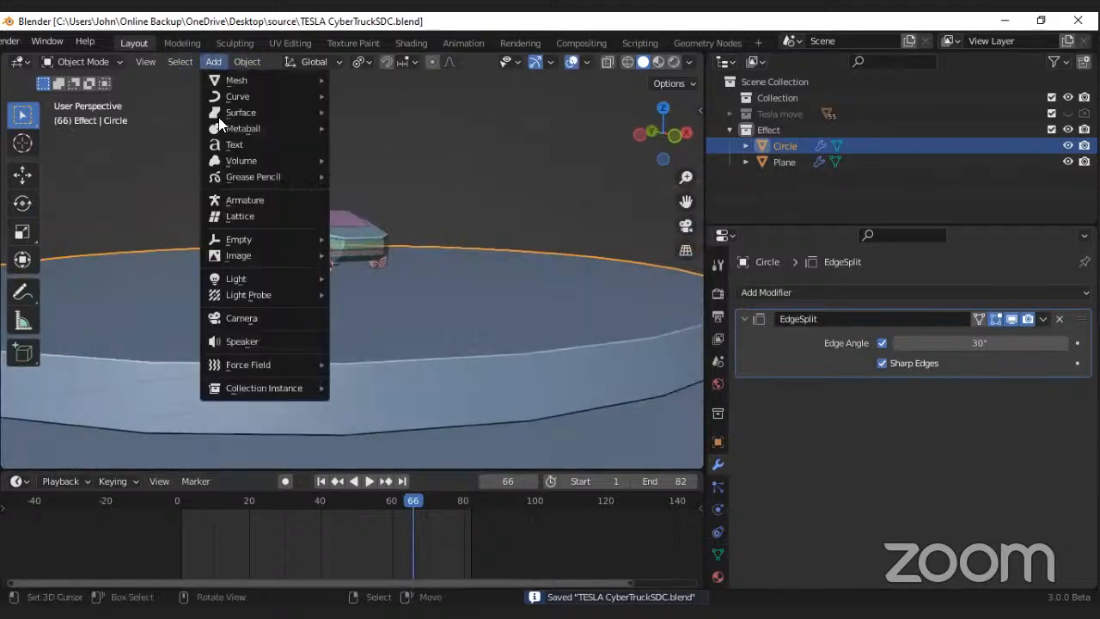
left_click(229, 321)
scroll(324, 238, "up", 4)
middle_click_drag(335, 237, 327, 224)
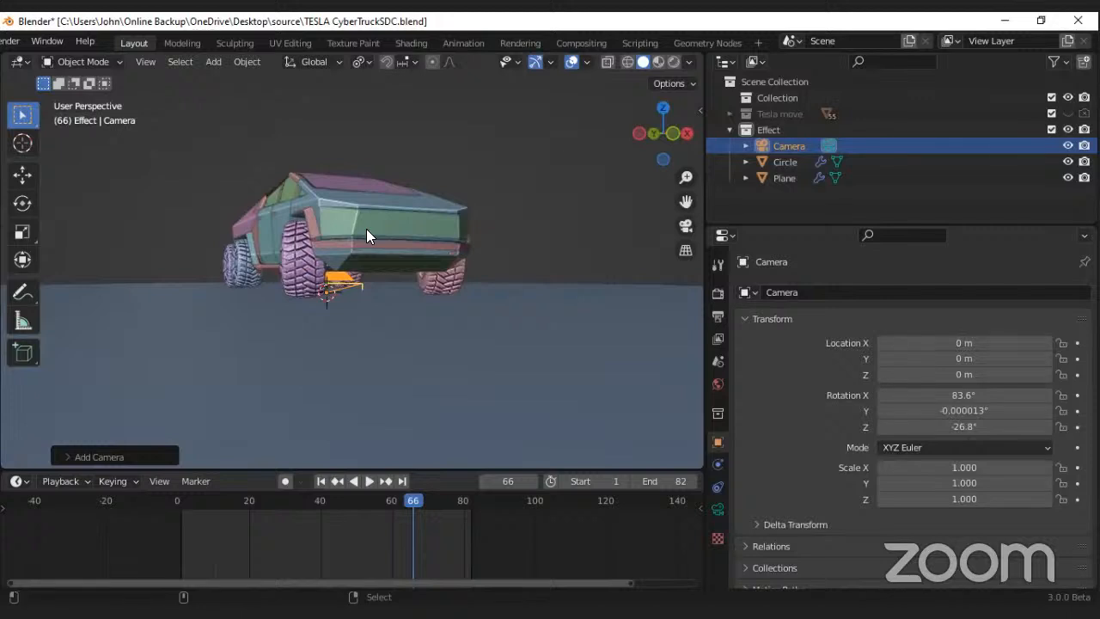
key("ctrl+alt+KP_0")
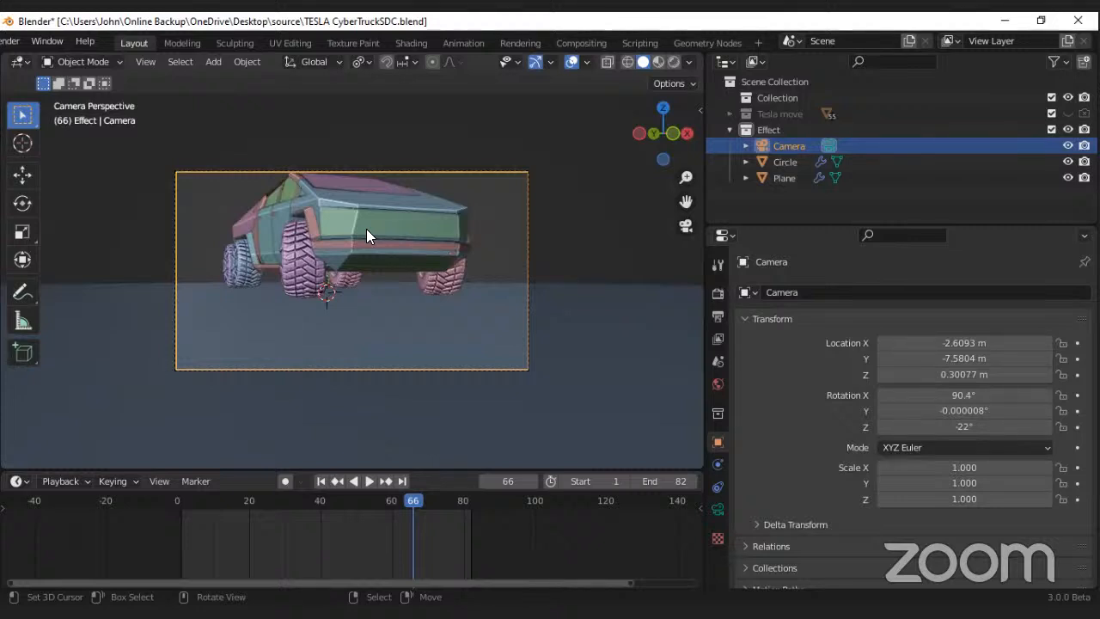
Step: Tilt the camera up slightly with walk navigation and shift it sideways about 0.04 m to center the car
key("shift+grave")
left_click(352, 269)
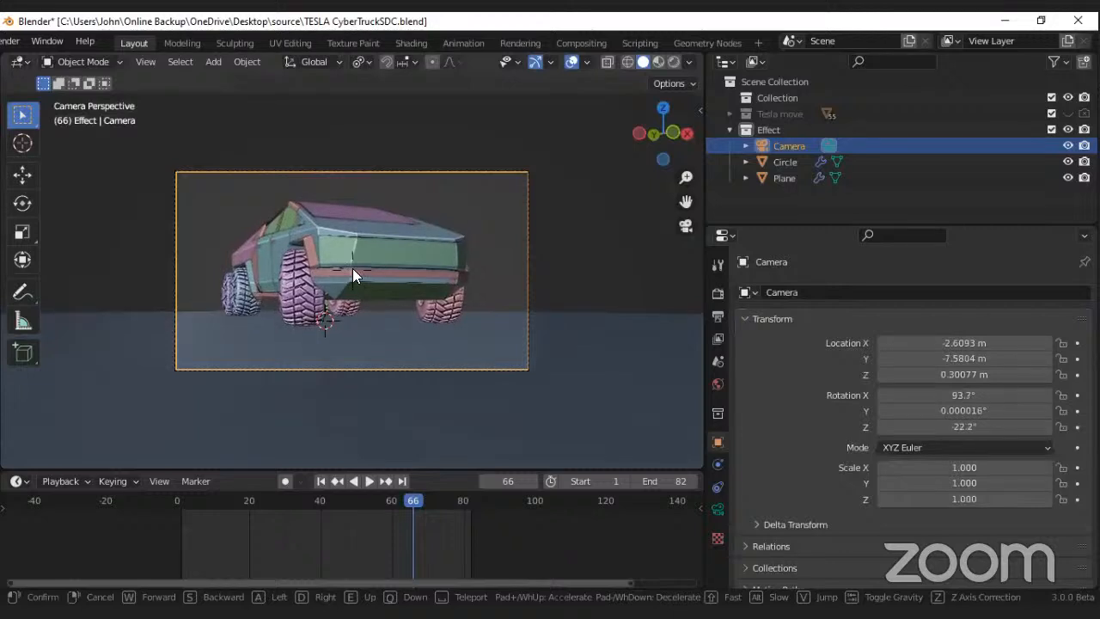
key("g")
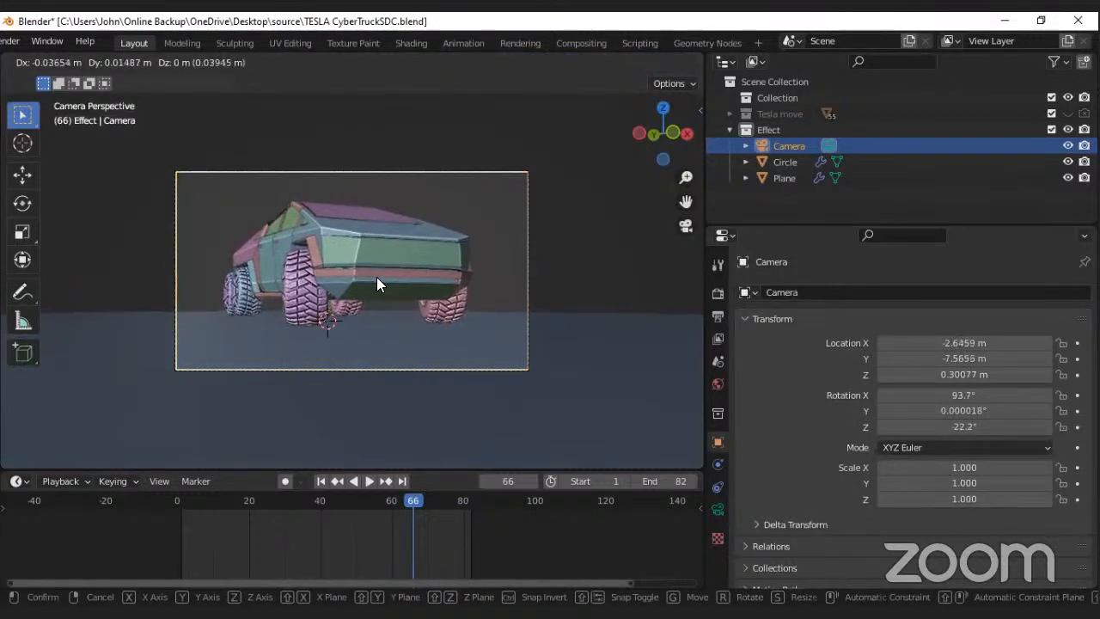
left_click(379, 276)
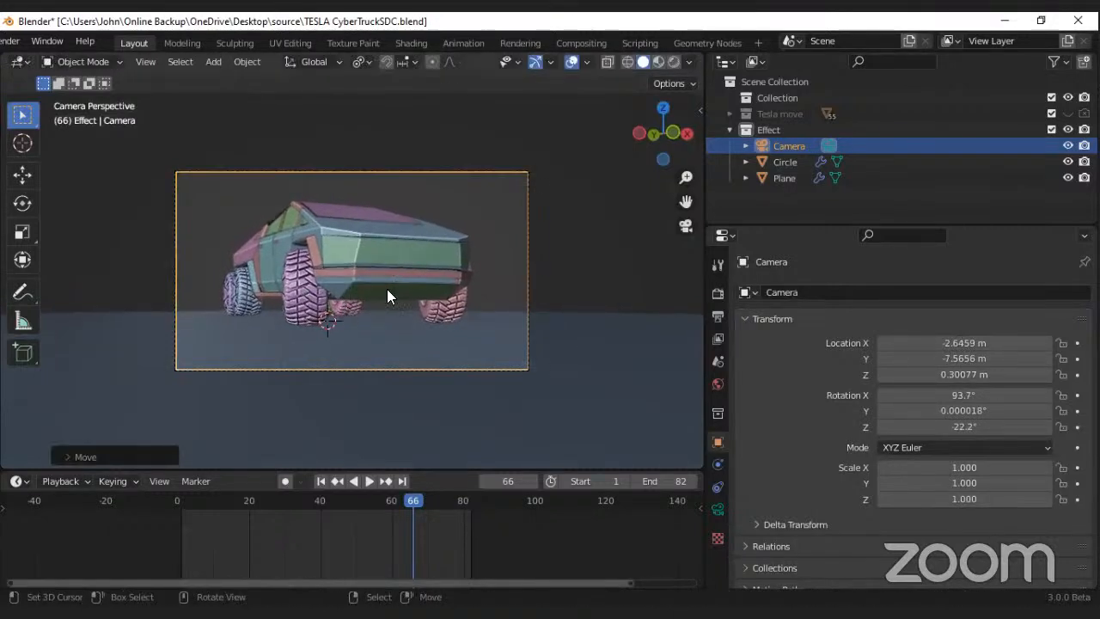
Step: Set the camera's Passepartout to 1.000 in its viewport display settings and save the file
left_click(719, 511)
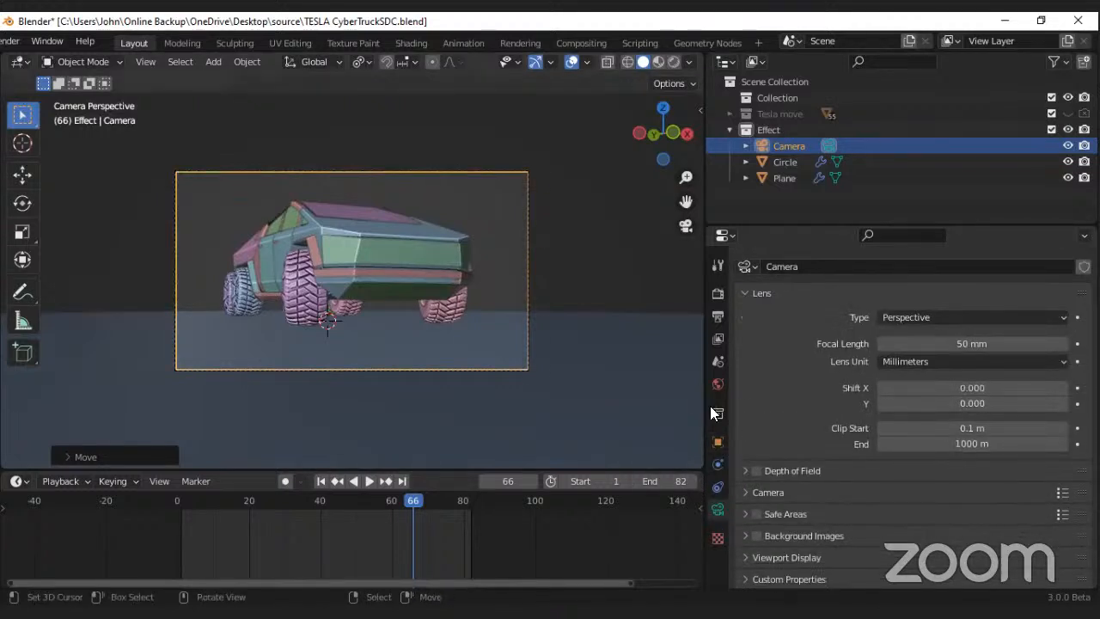
left_click(757, 492)
scroll(791, 403, "down", 1)
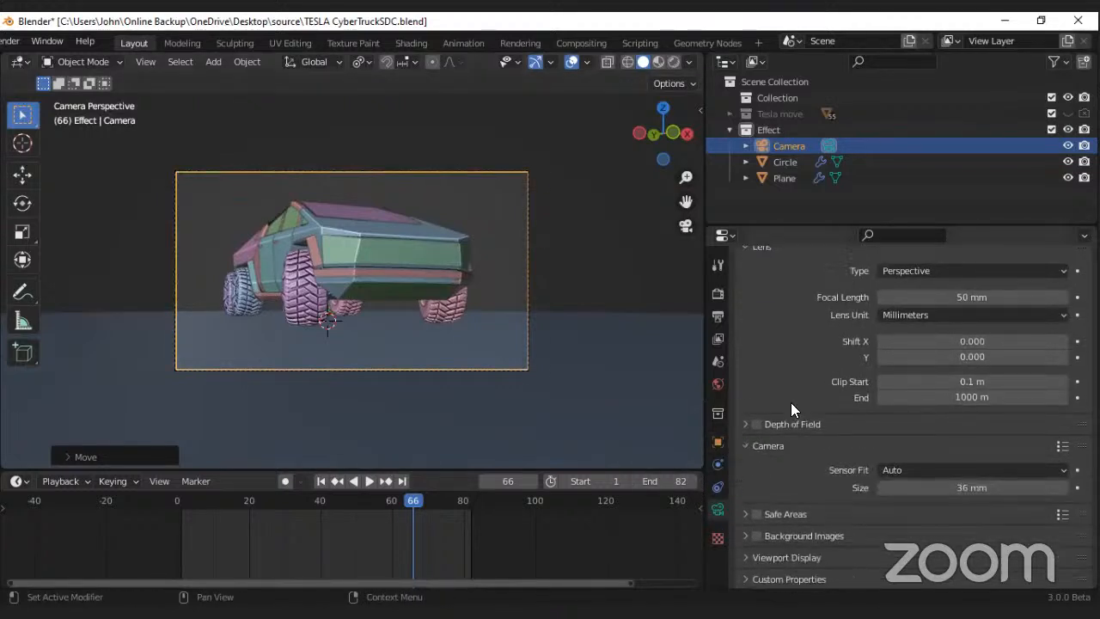
scroll(748, 459, "up", 1)
left_click(768, 493)
left_click(750, 557)
scroll(821, 483, "down", 3)
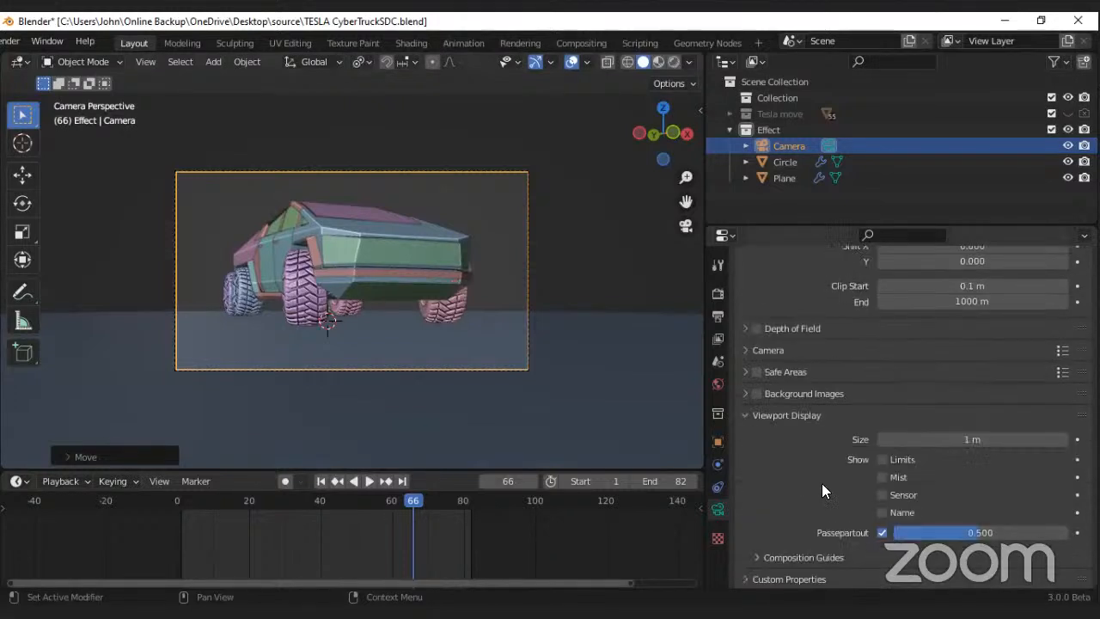
left_click_drag(971, 533, 1062, 533)
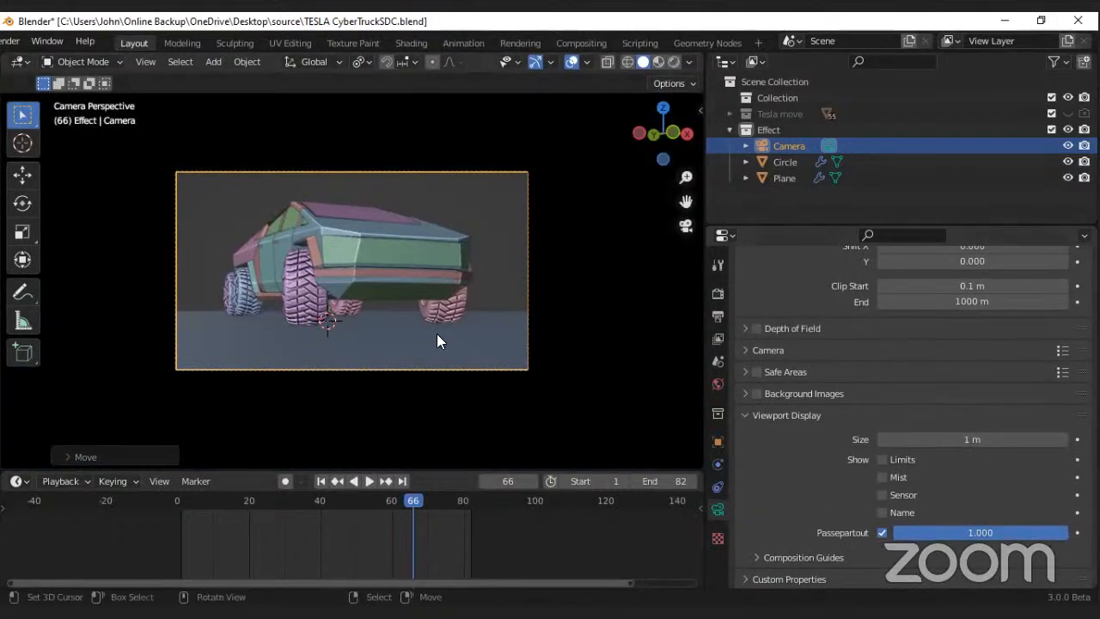
key("ctrl+s")
Step: Try a 20 mm focal length on the camera and play the animation through its view
scroll(368, 270, "down", 1)
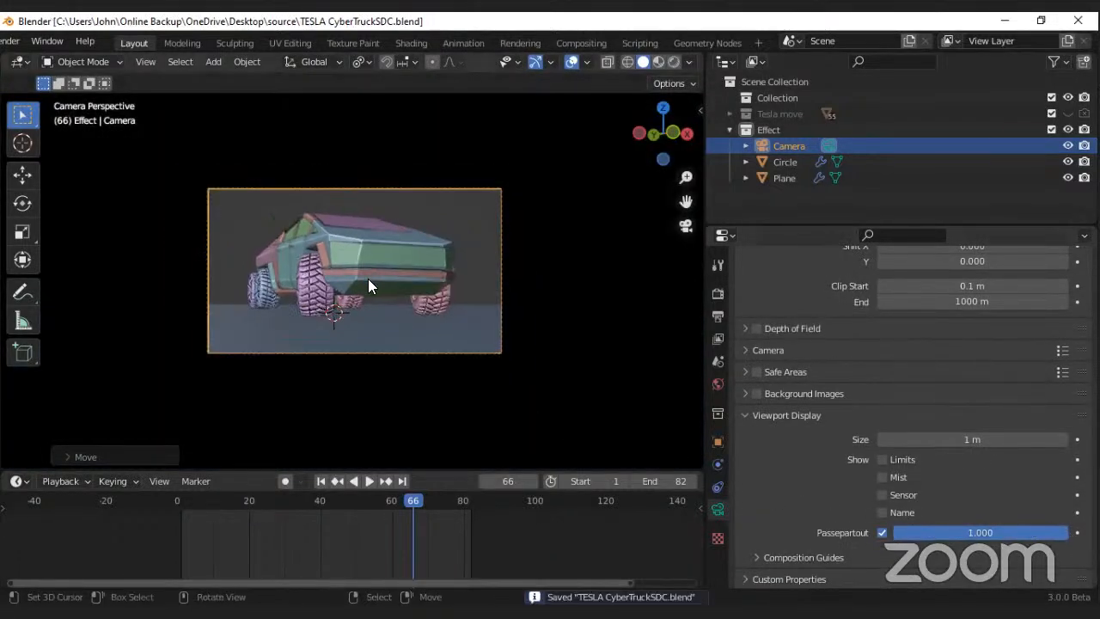
scroll(961, 256, "up", 5)
mouse_move(961, 369)
left_mouse_down()
mouse_move(877, 370)
mouse_move(948, 369)
left_mouse_up()
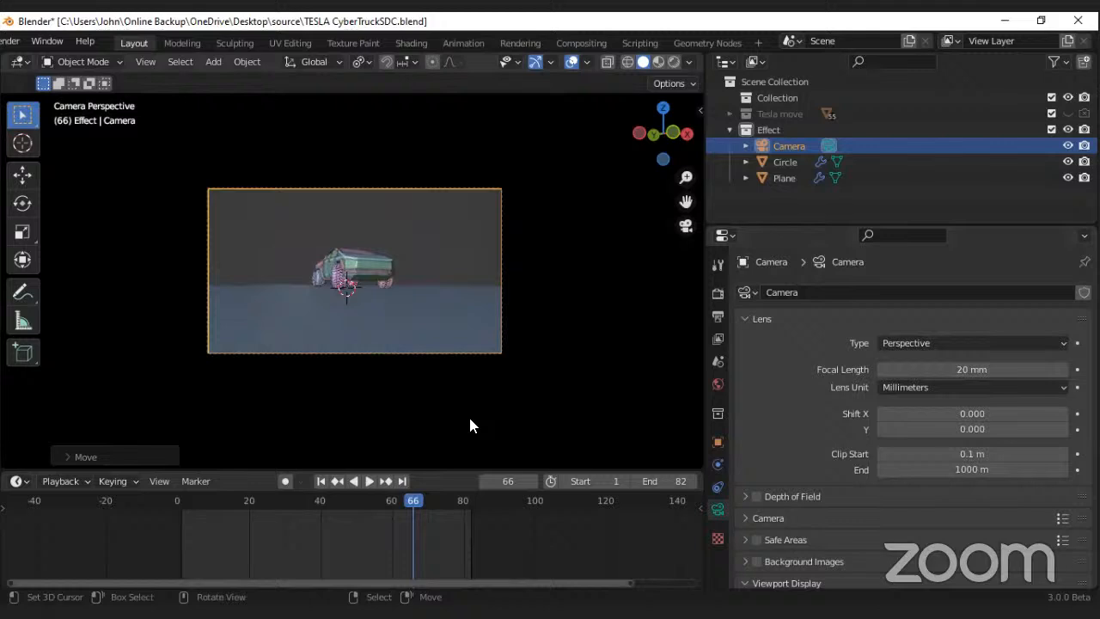
key("r")
right_click(432, 313)
key("g")
right_click(450, 306)
key("space")
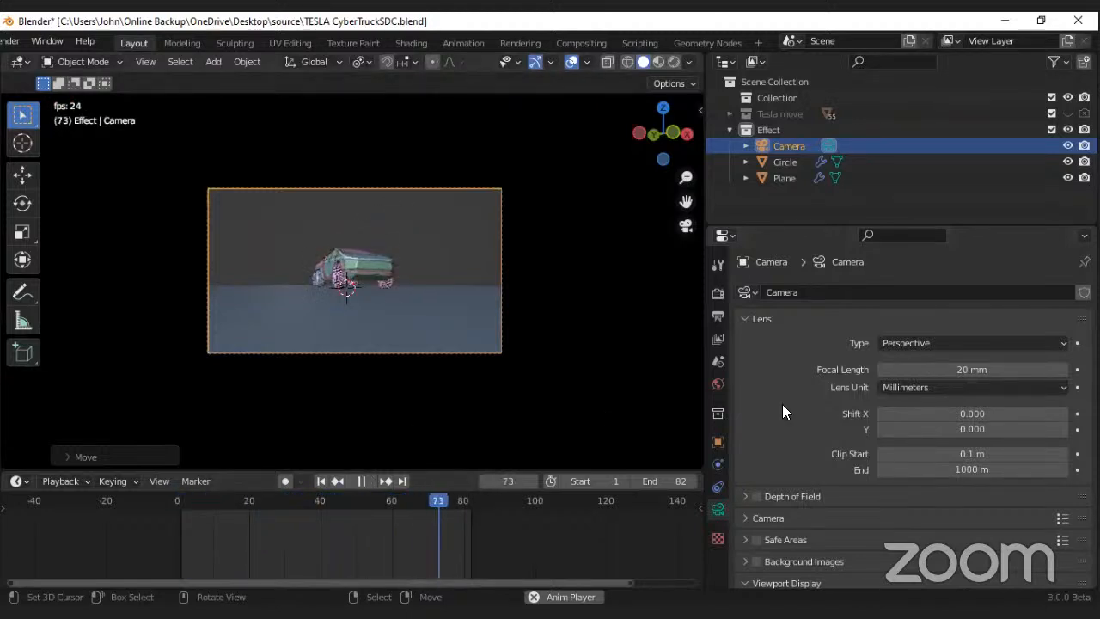
key("space")
Step: Set the camera's focal length to 28 mm and re-aim it slightly upward with walk navigation
left_click_drag(1044, 369, 1074, 370)
key("g")
right_click(498, 300)
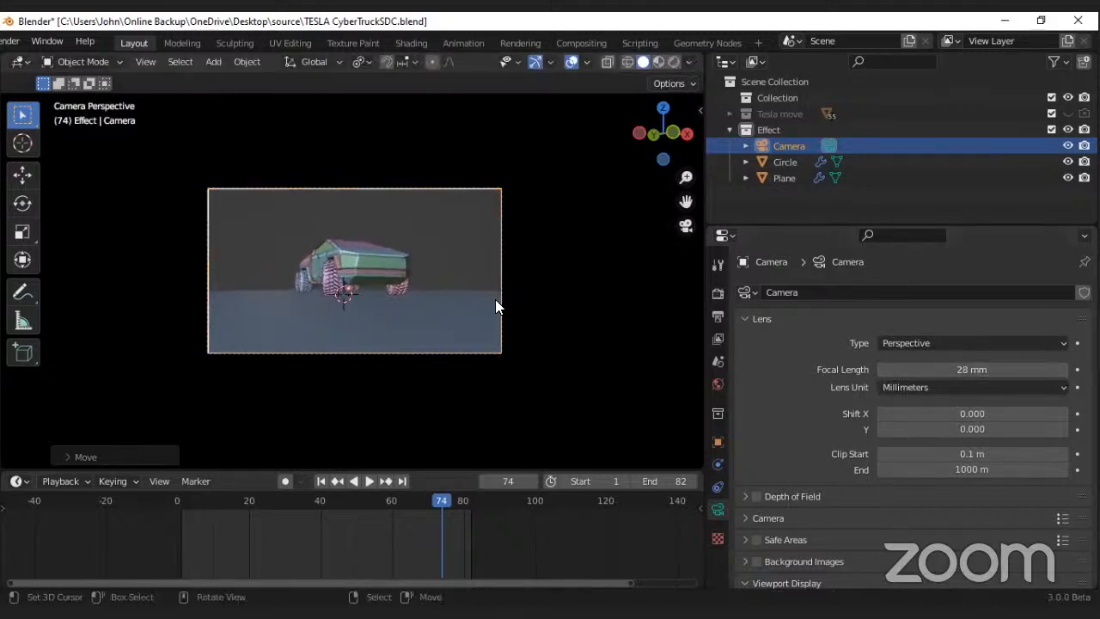
key("shift+grave")
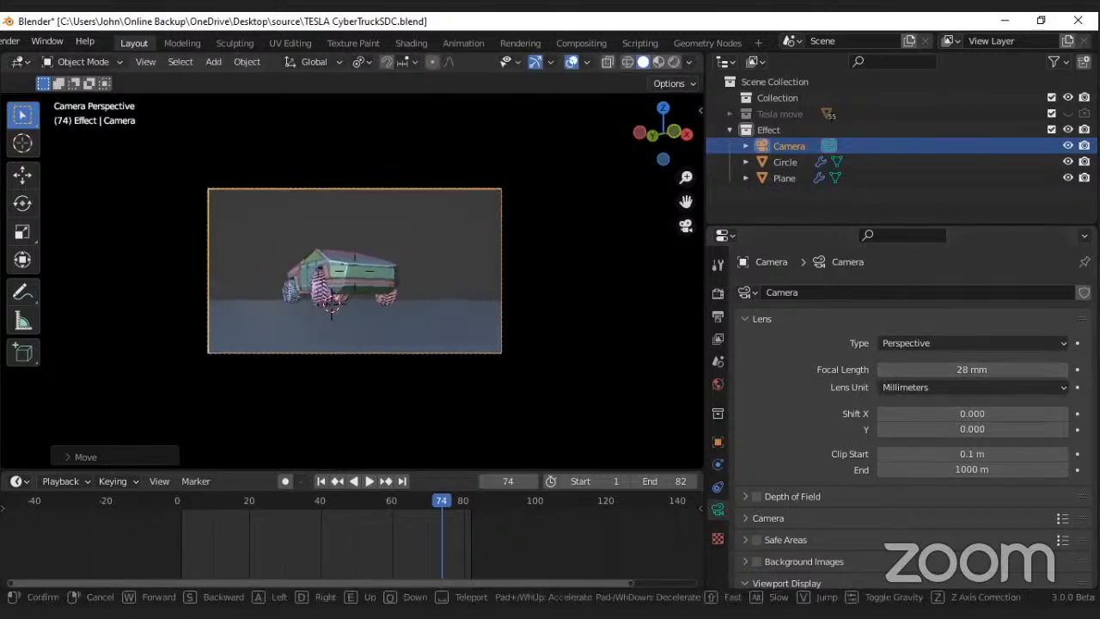
left_click(327, 293)
Step: Play the animation through the camera view, stop it and save the file
scroll(326, 293, "up", 1)
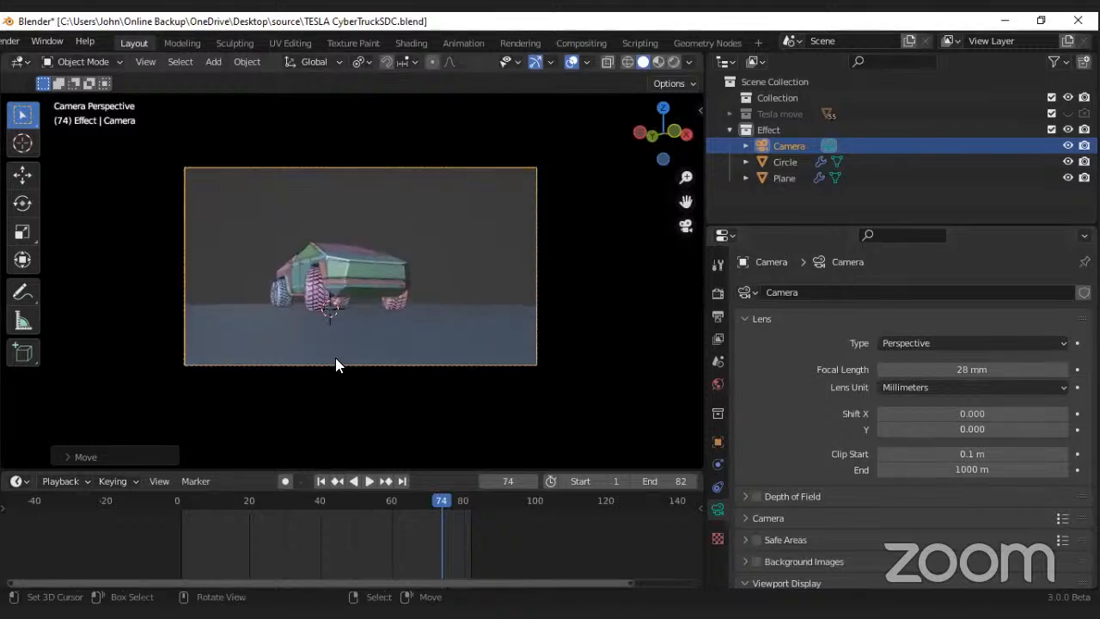
key("space")
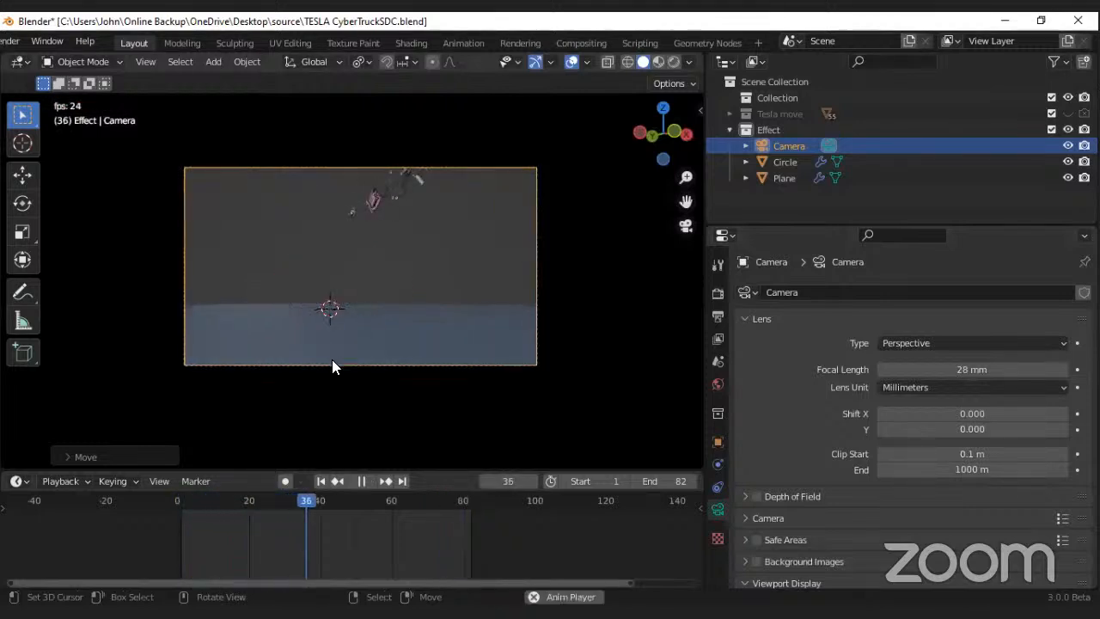
key("space")
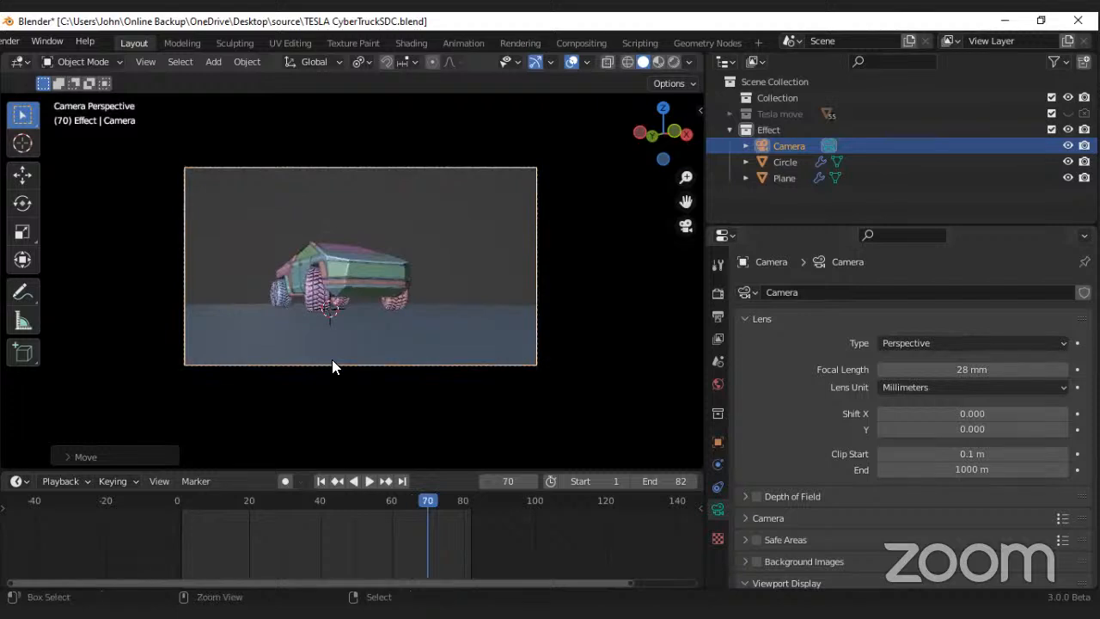
key("ctrl+s")
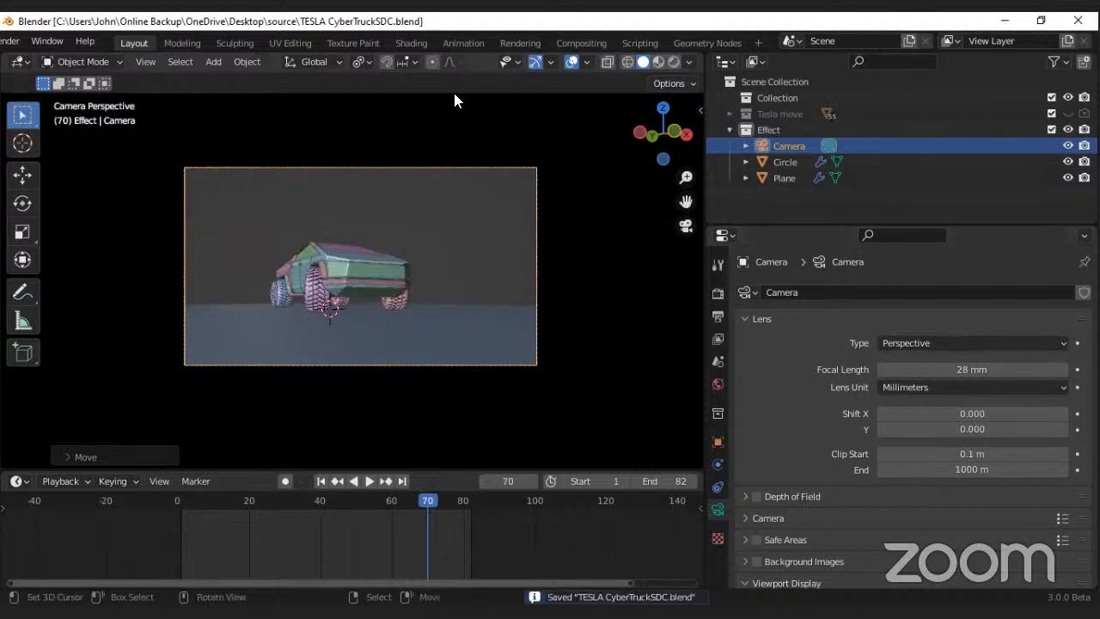
Step: Switch to the Animation workspace and give its smaller viewport MatCap lighting, Random color, Cavity and the camera view
left_click(463, 43)
scroll(295, 59, "down", 5)
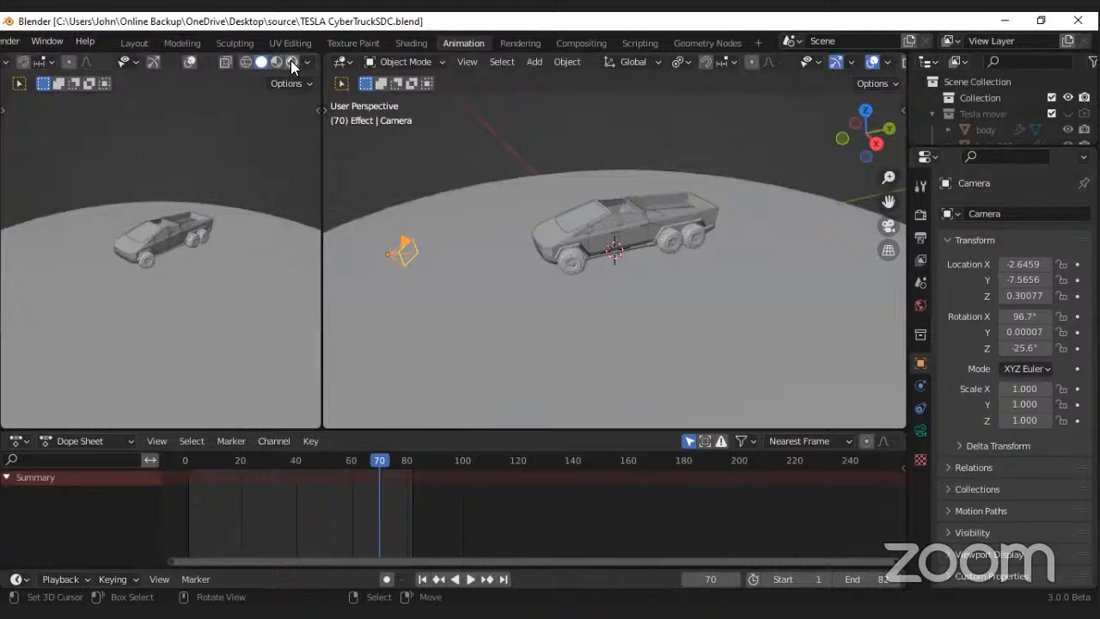
left_click(308, 62)
left_click(292, 137)
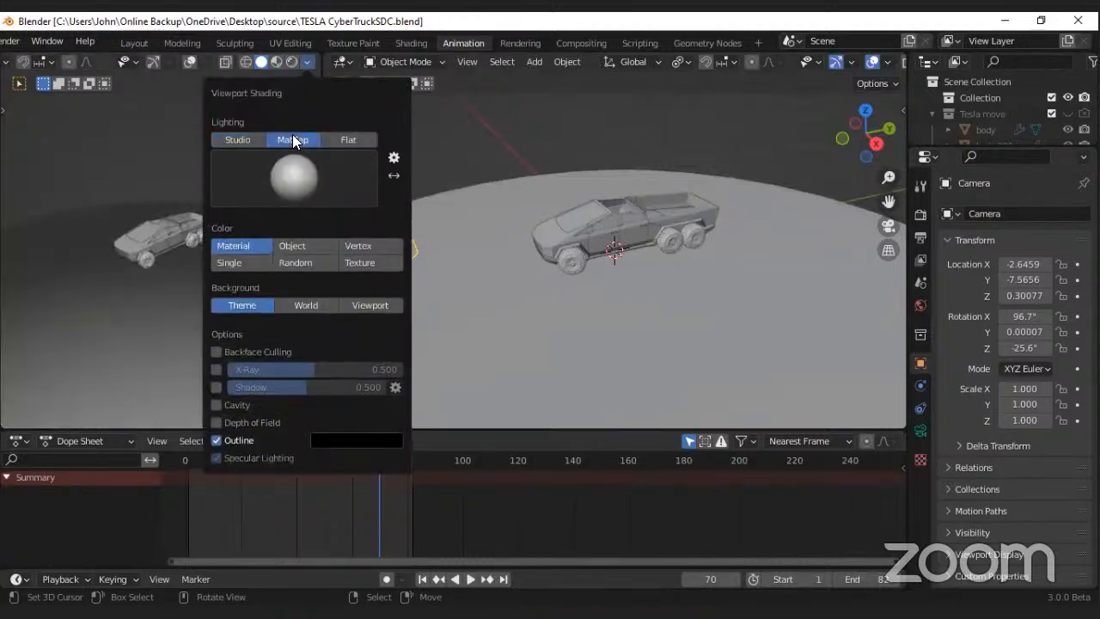
left_click(299, 263)
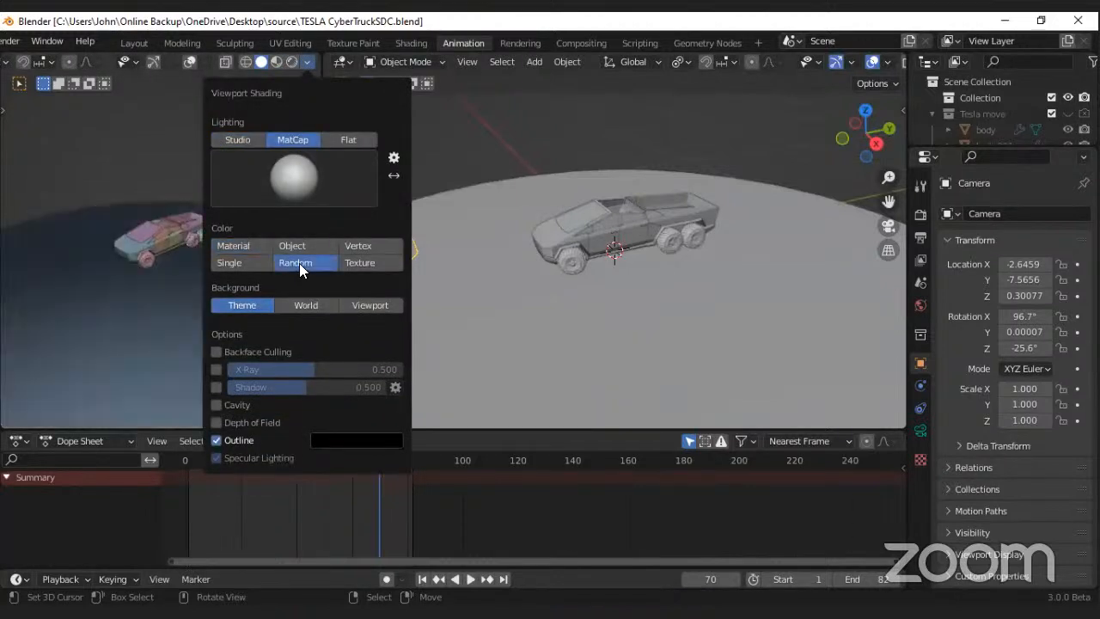
left_click(217, 403)
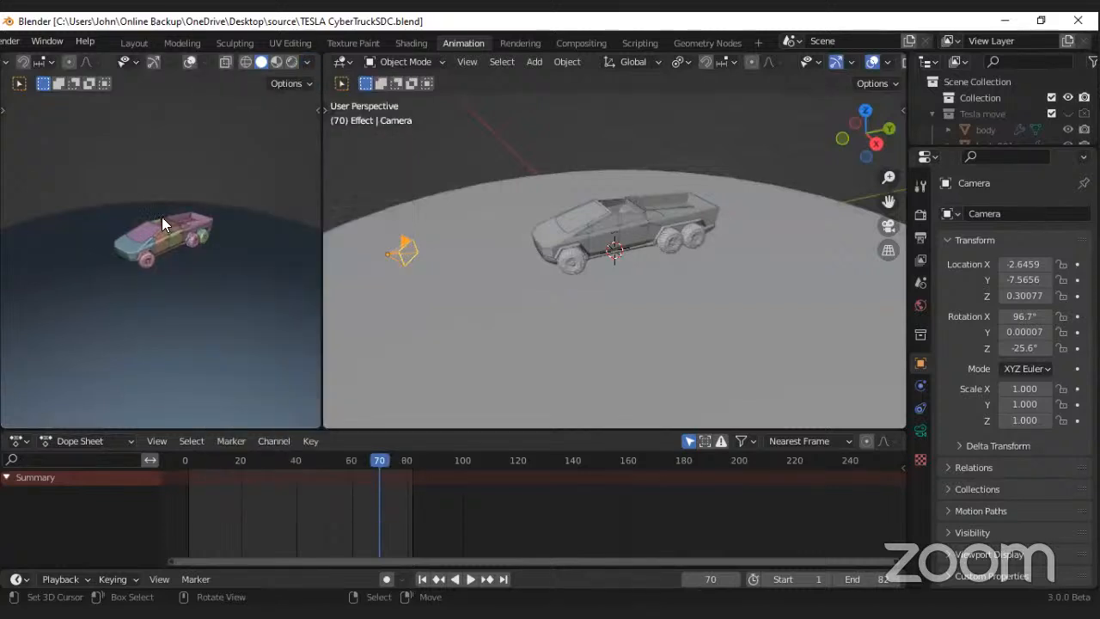
key("KP_0")
Step: Set the main viewport's shading to MatCap lighting with Random color and Cavity enabled
middle_click_drag(579, 246, 448, 240)
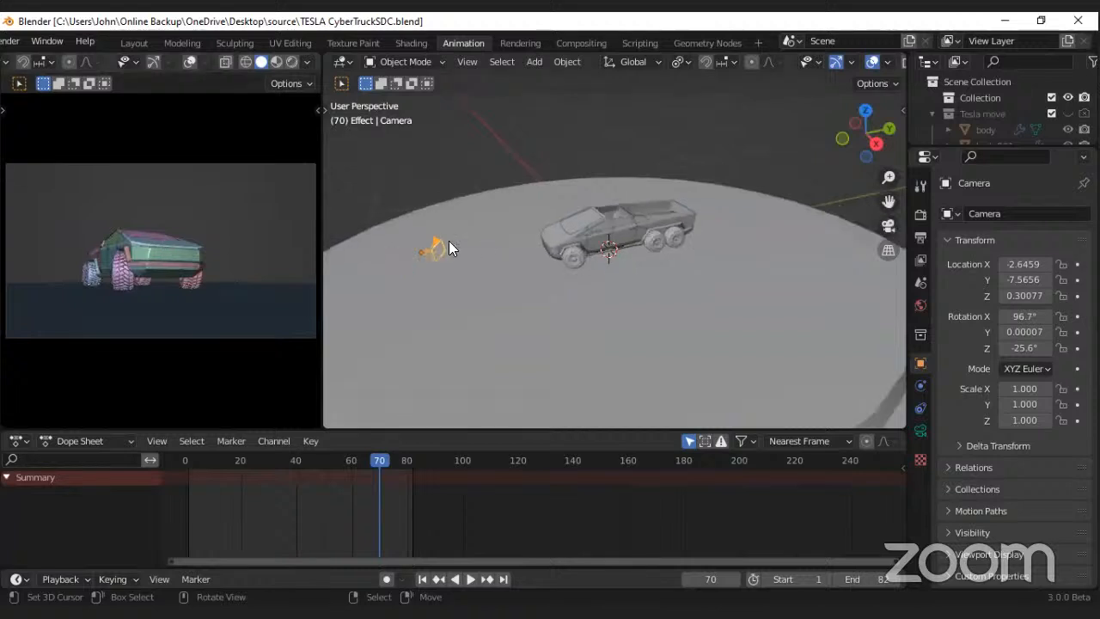
scroll(878, 59, "down", 3)
left_click(892, 62)
left_click(878, 137)
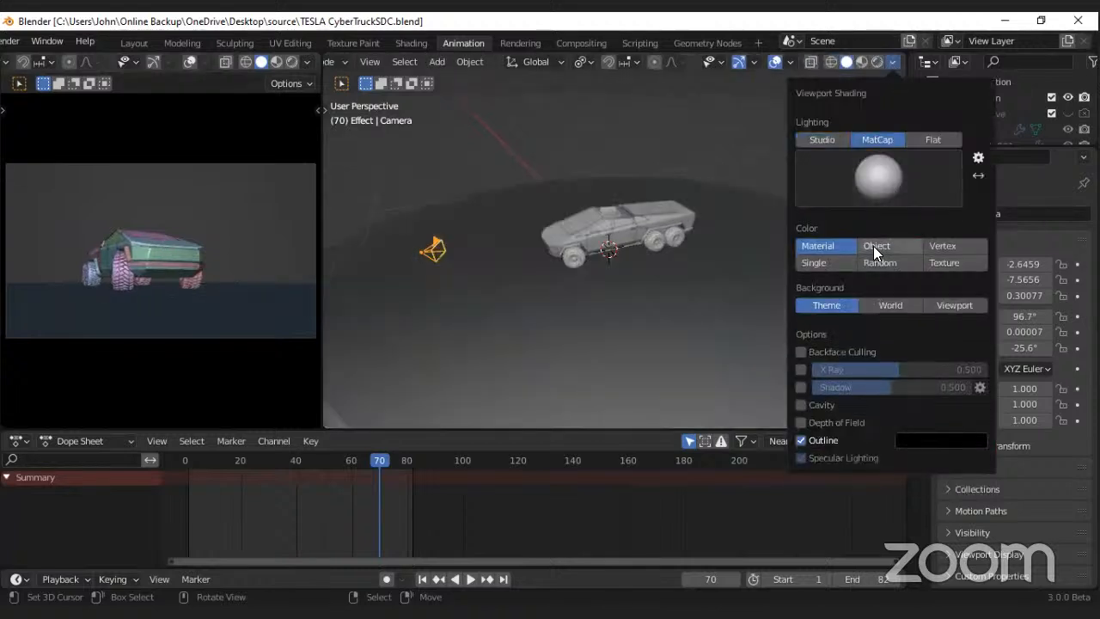
left_click(885, 262)
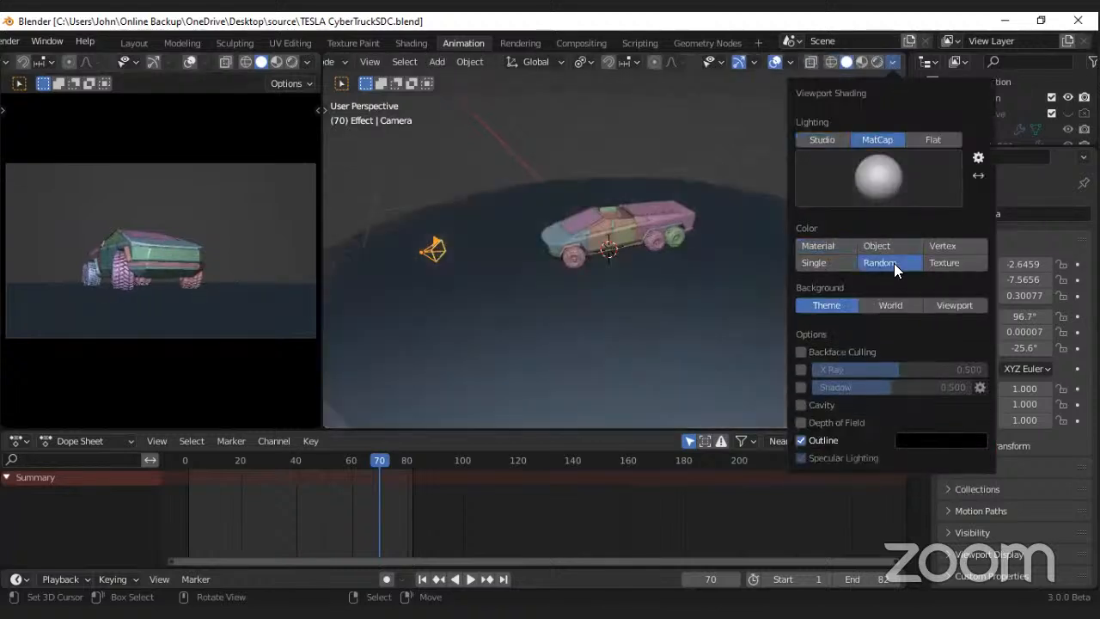
left_click(802, 404)
mouse_move(466, 256)
middle_mouse_down()
mouse_move(573, 280)
mouse_move(455, 251)
middle_mouse_up()
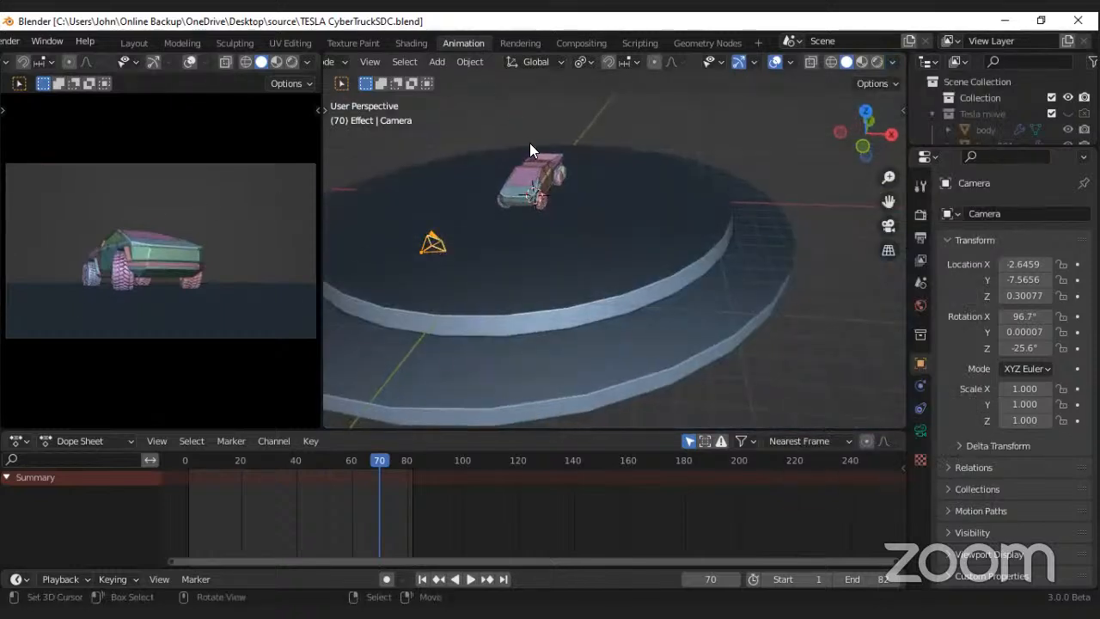
Step: Go to frame 1 and enable the Rotate and Move object gizmos in the main viewport
scroll(348, 529, "up", 3)
middle_click_drag(356, 503, 553, 518)
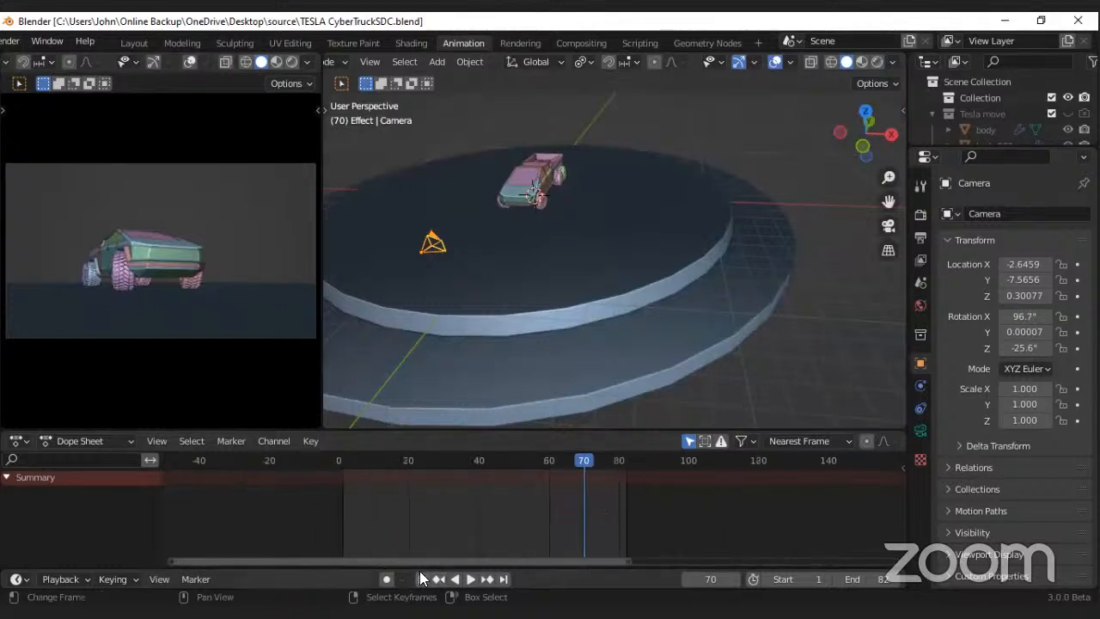
left_click(421, 578)
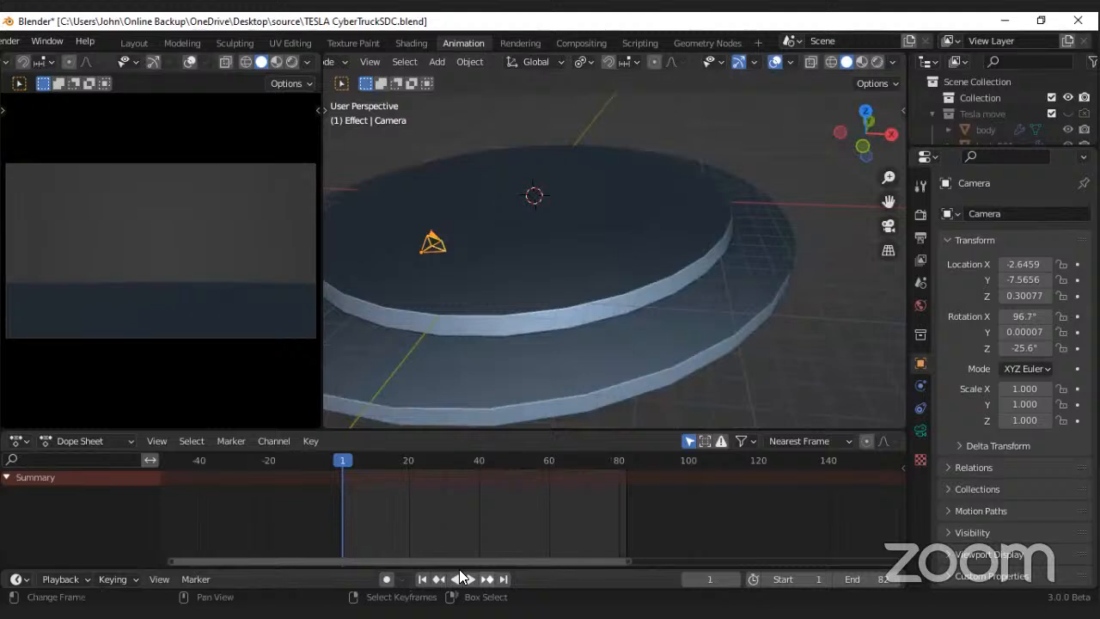
middle_click_drag(477, 494, 440, 485)
scroll(440, 484, "up", 3)
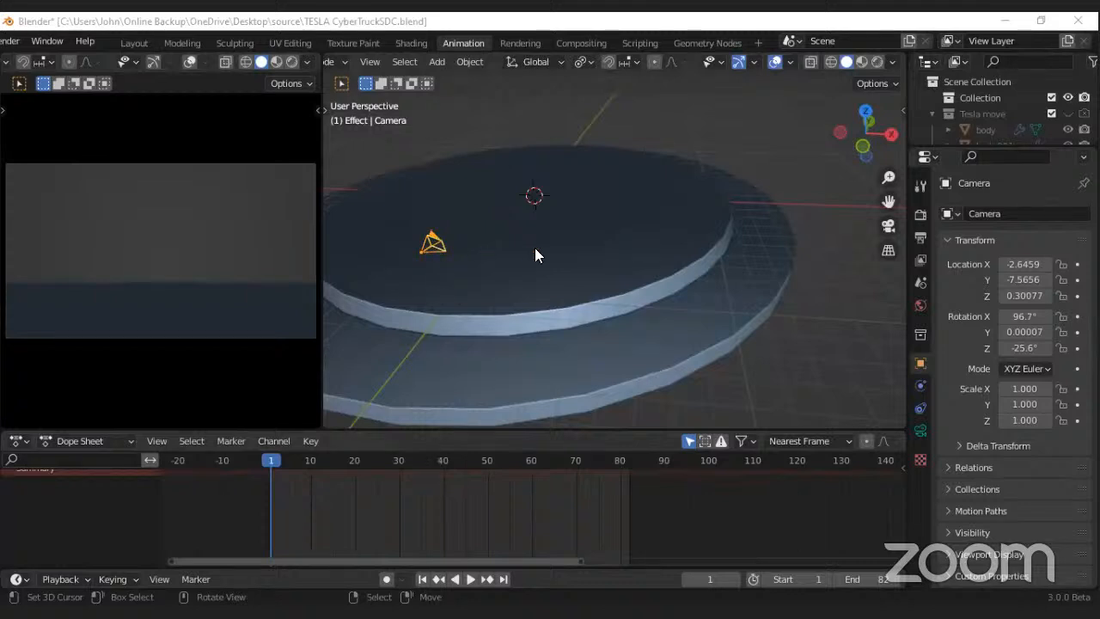
middle_click_drag(540, 202, 611, 203)
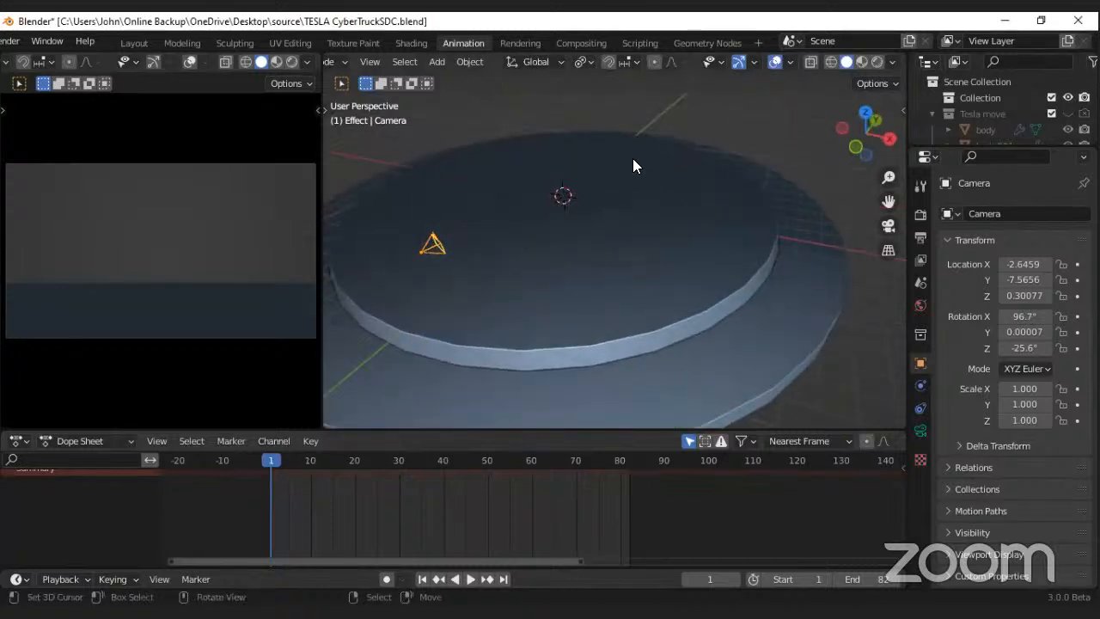
left_click(753, 62)
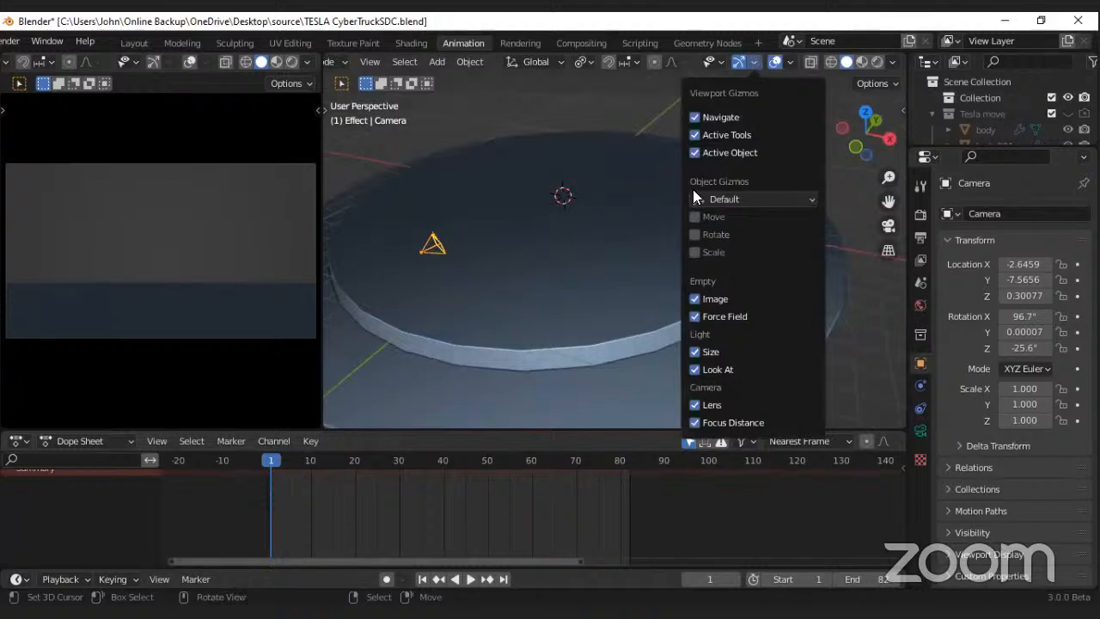
left_click(694, 234)
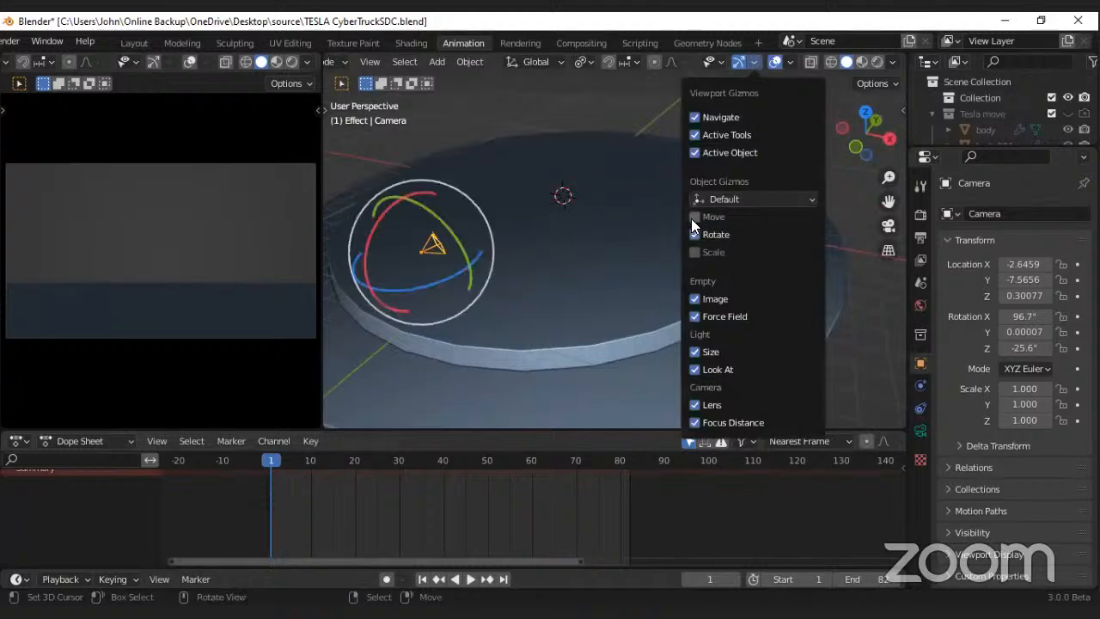
left_click(695, 217)
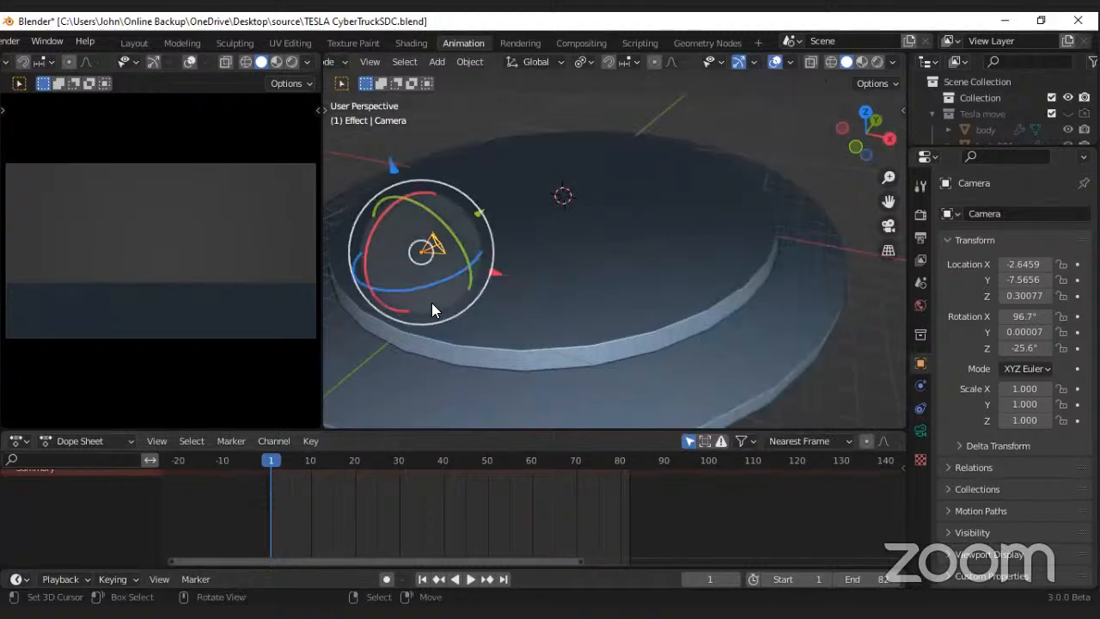
Step: Set the transform pivot point to 3D Cursor and try orbiting the camera around the car about the Z axis
left_click(581, 64)
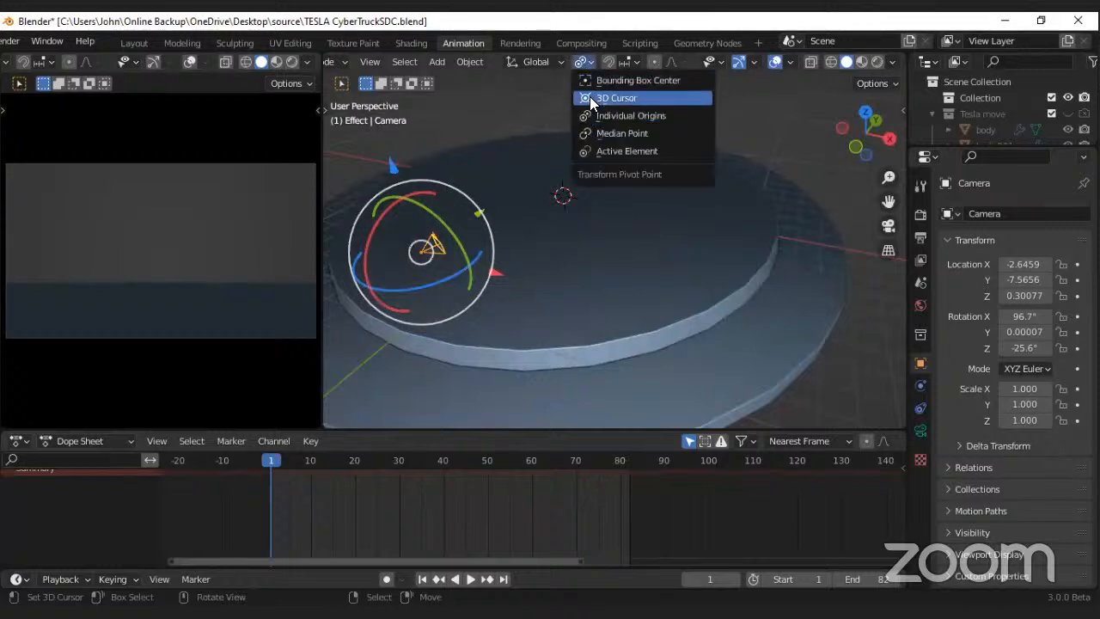
left_click(616, 98)
scroll(604, 255, "down", 1)
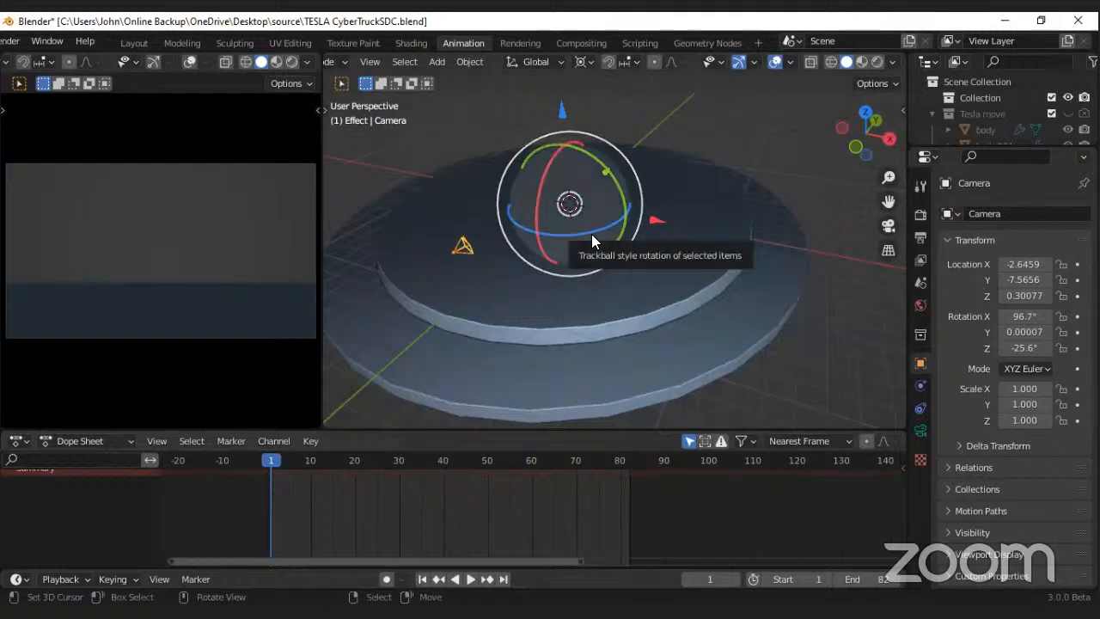
left_click_drag(591, 234, 504, 295)
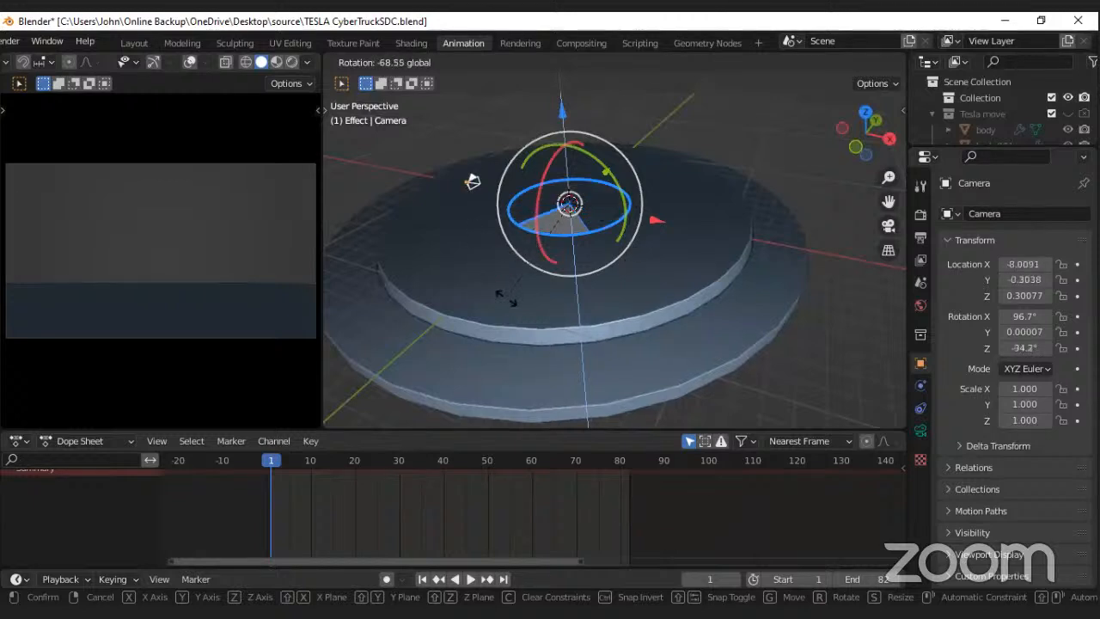
right_click(504, 305)
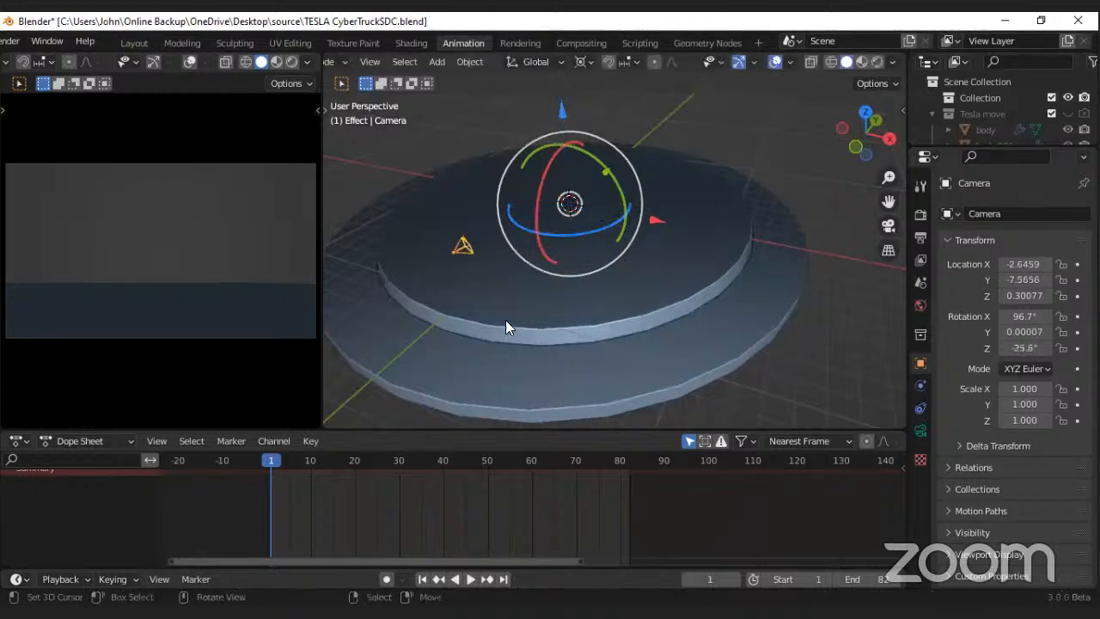
Step: Go to the last frame, 82, with auto keying on and insert a Location & Rotation keyframe for the camera
left_click(503, 578)
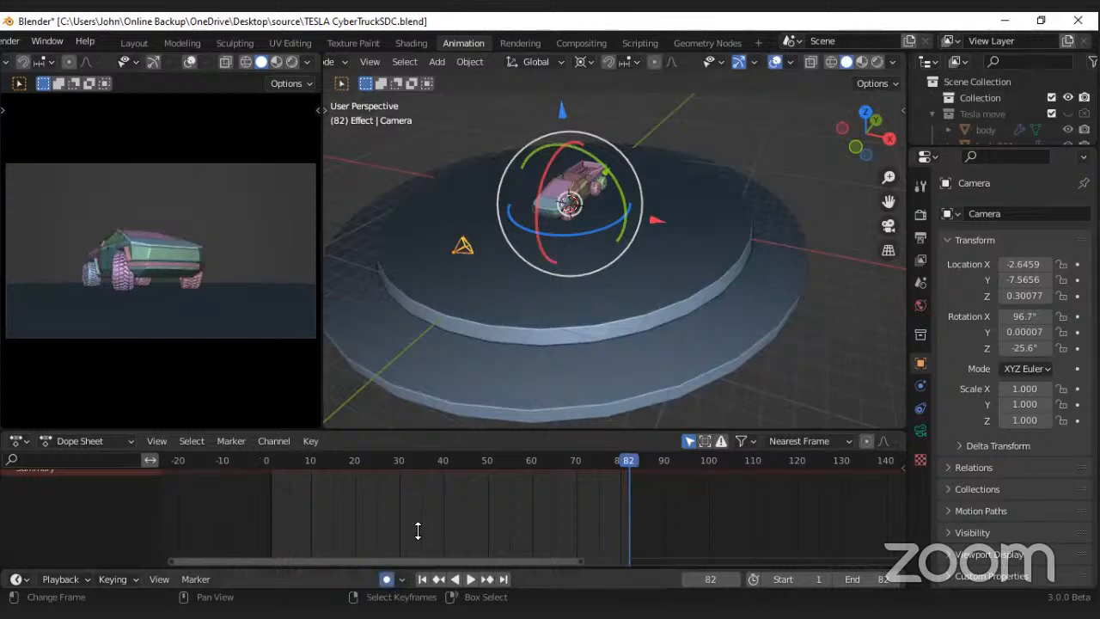
key("i")
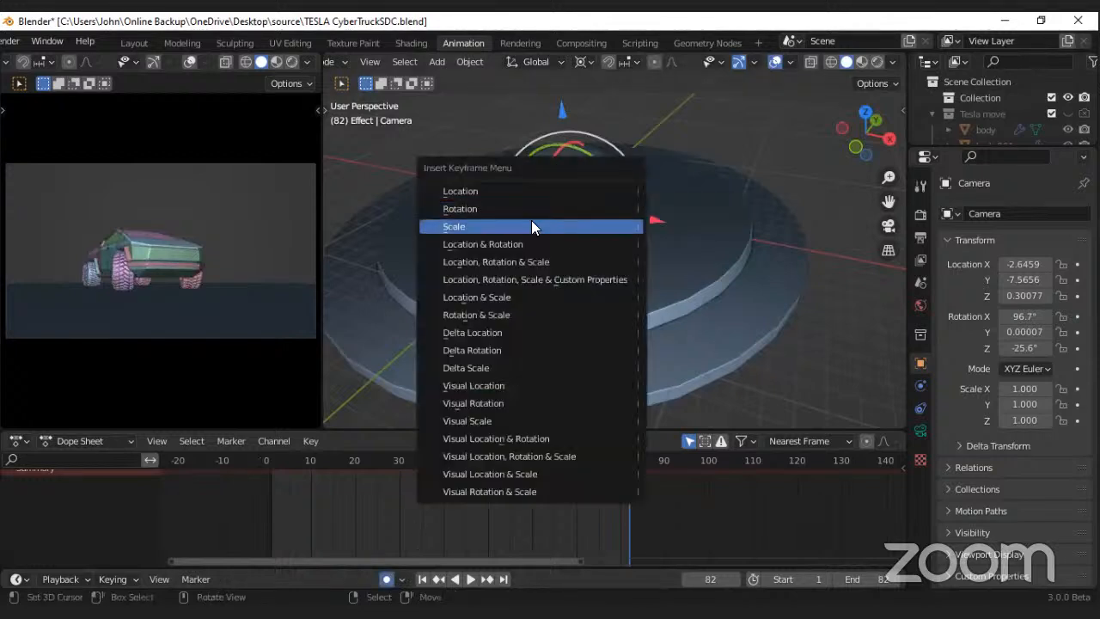
left_click(485, 244)
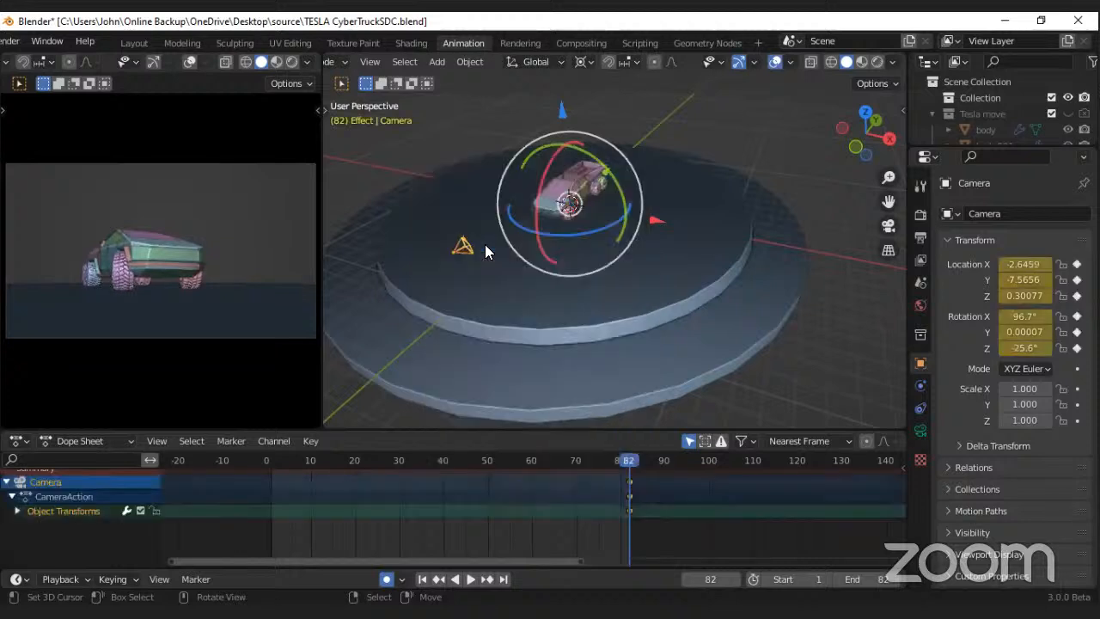
Step: At frame 37, rotate the camera around the 3D cursor about Z to a Z rotation of about -89.9°
left_click(422, 580)
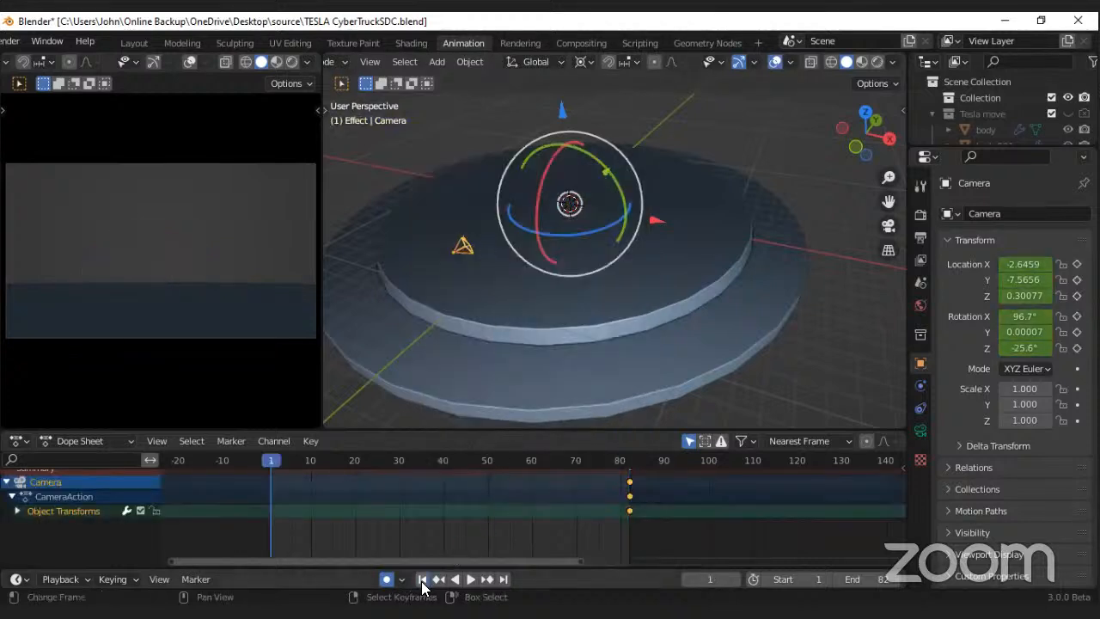
left_click_drag(311, 486, 430, 495)
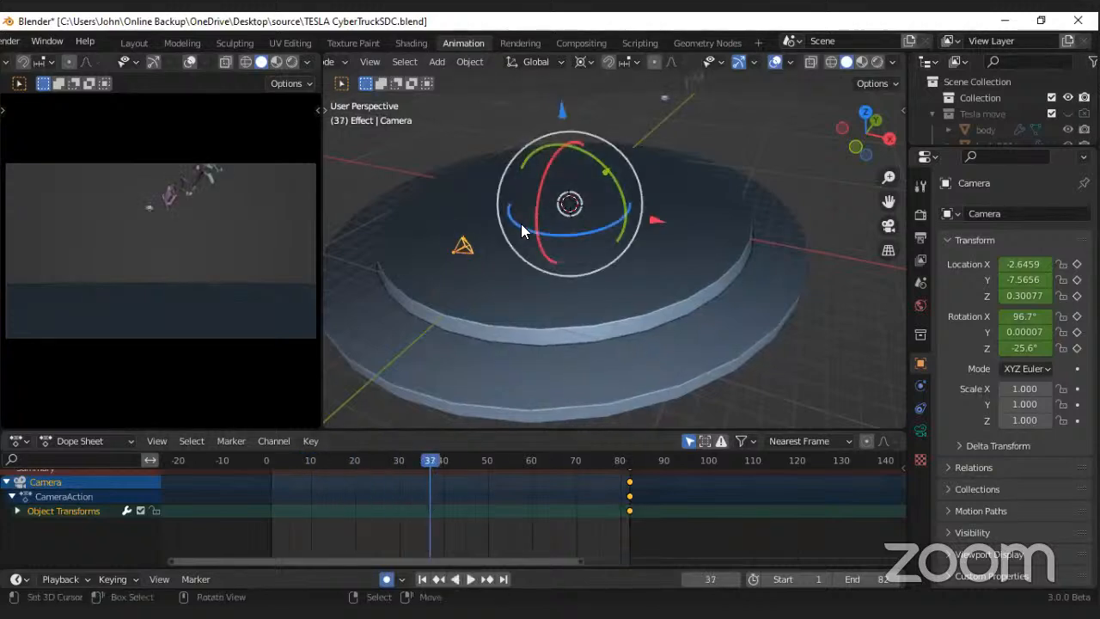
left_click_drag(514, 221, 550, 137)
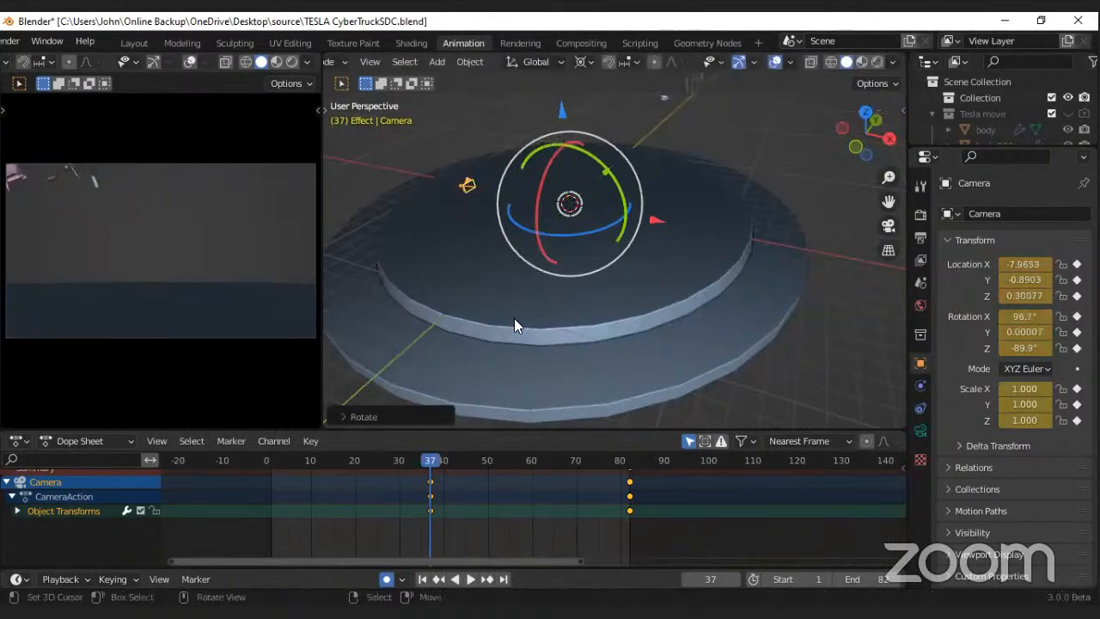
left_click(428, 492)
Step: Set the pivot point to Individual Origins and rotate the camera at frame 37 to about X 111° and Z -81.2°
scroll(196, 230, "down", 3)
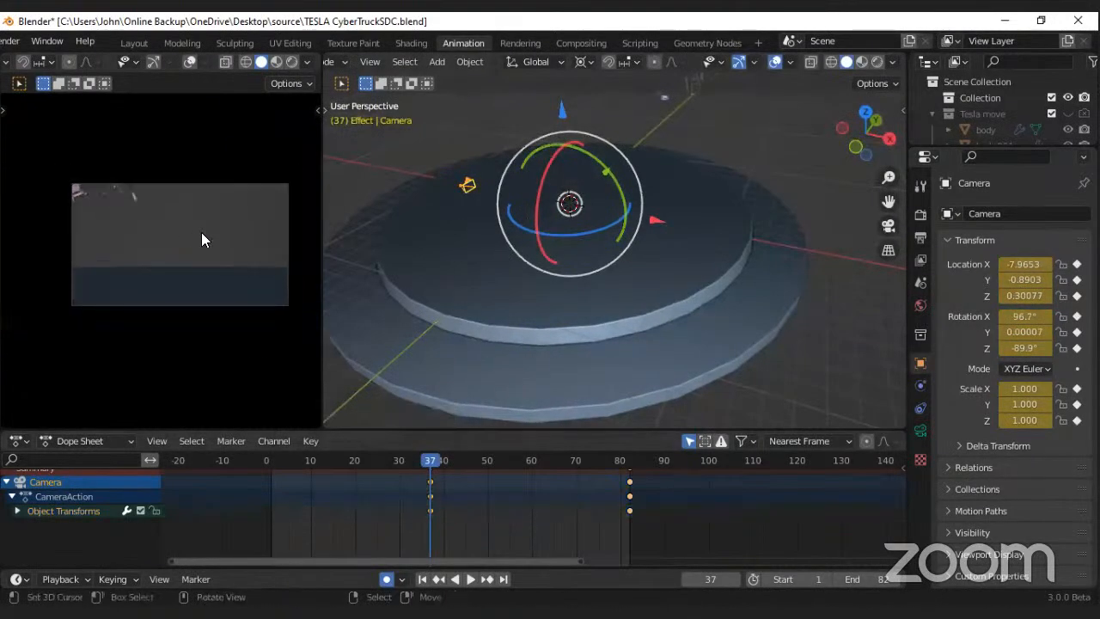
left_click(585, 62)
left_click(594, 112)
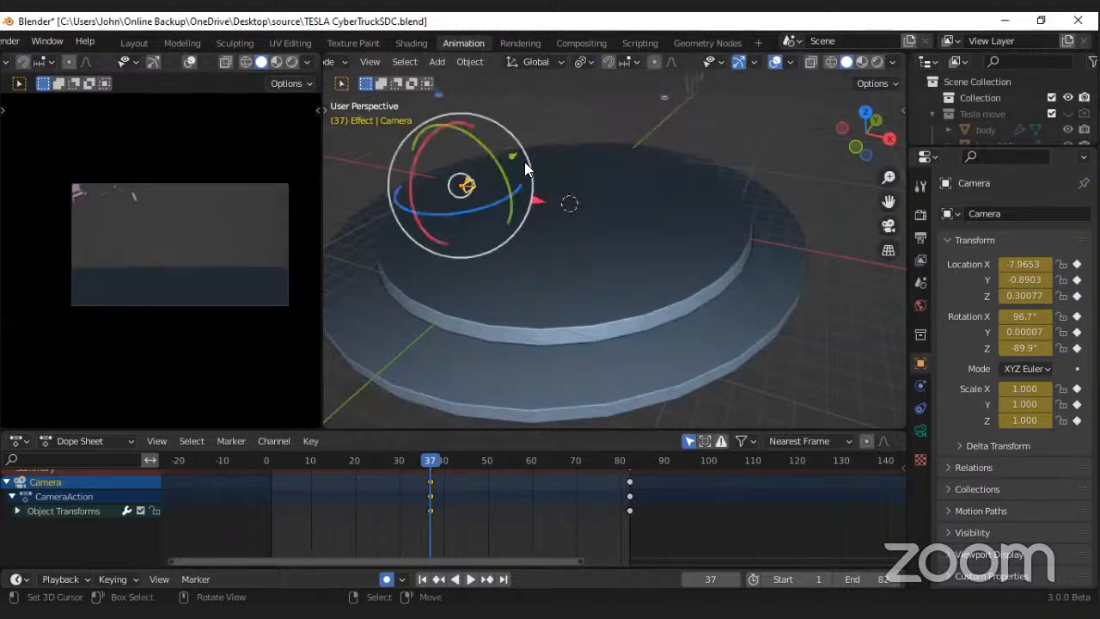
left_click_drag(483, 144, 470, 131)
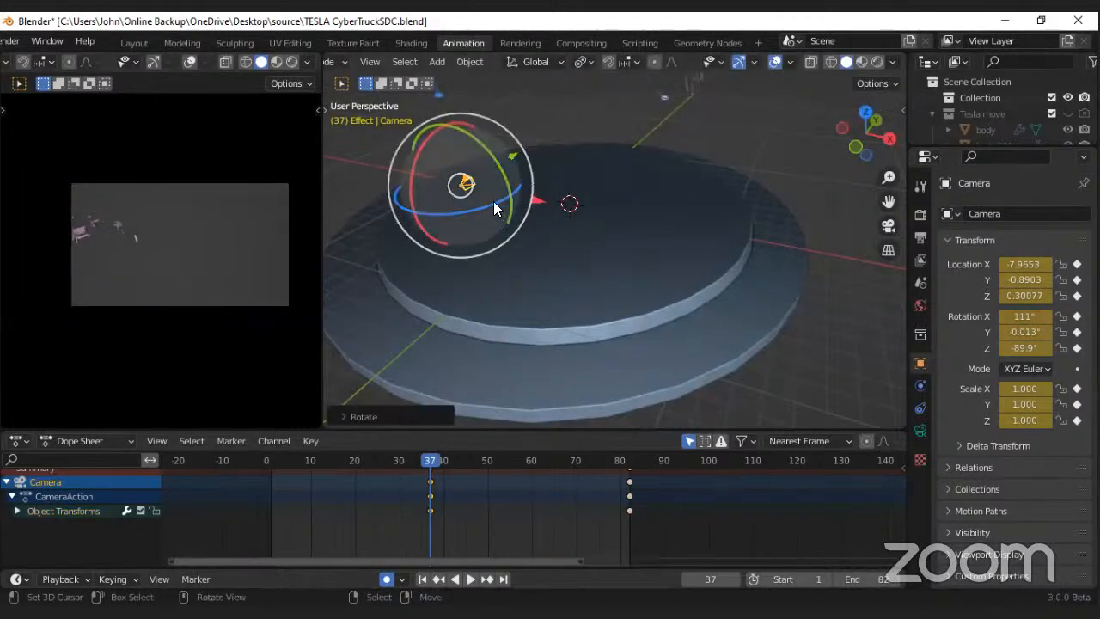
left_click_drag(493, 203, 498, 206)
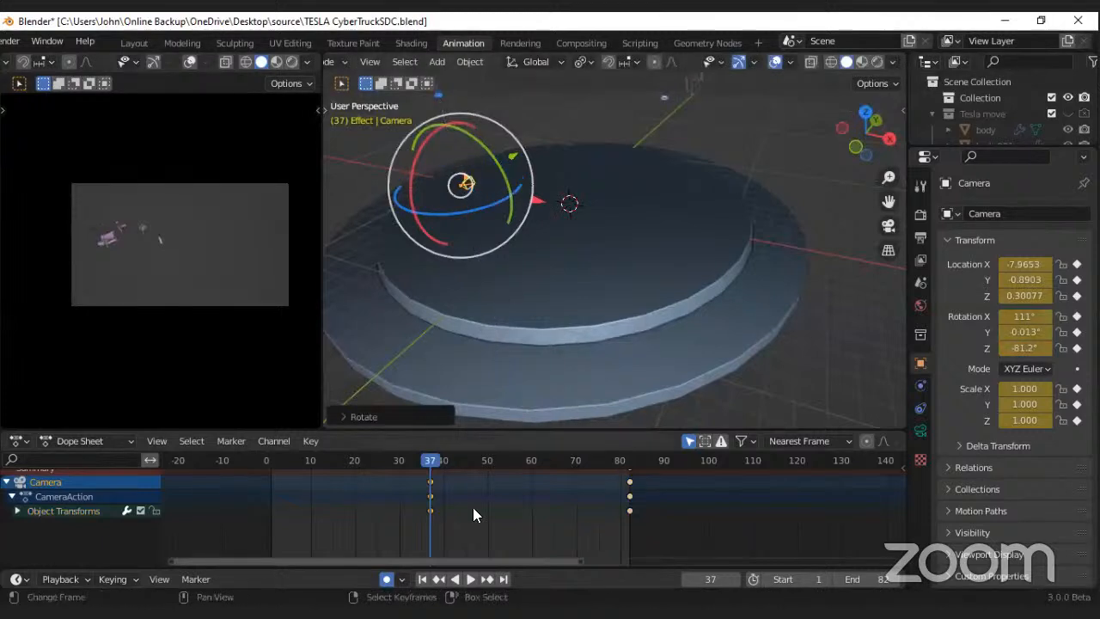
Step: Move the camera's frame 37 keyframes to frame 0 and its frame 82 keyframes to frame 84, and preview the animation
left_click_drag(430, 496, 275, 498)
key("Down")
key("space")
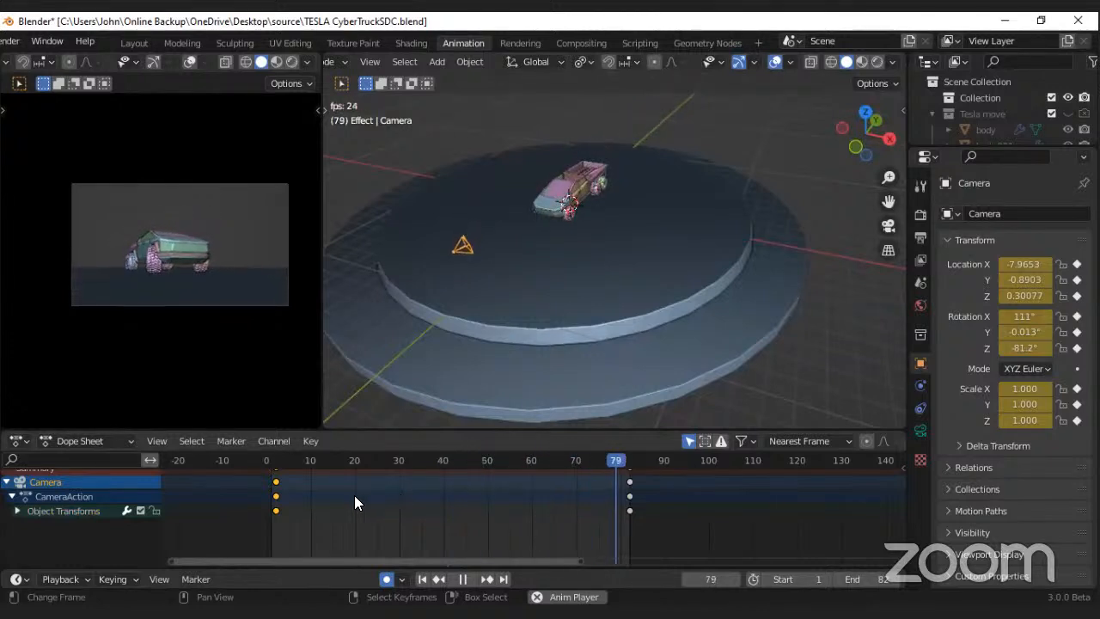
left_click_drag(276, 482, 267, 480)
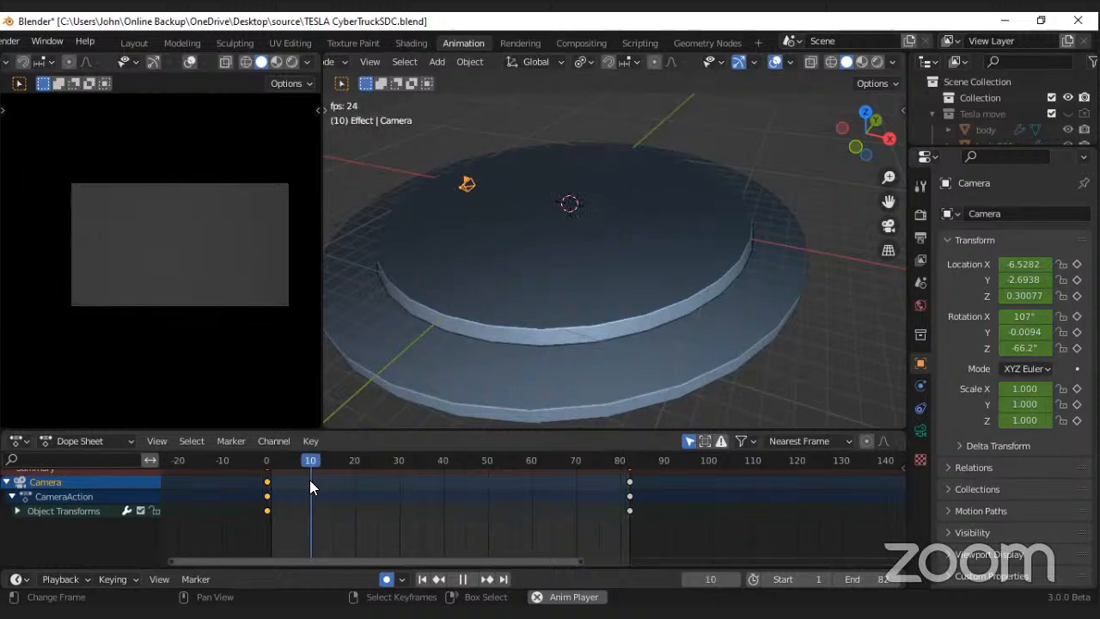
left_click_drag(630, 482, 638, 482)
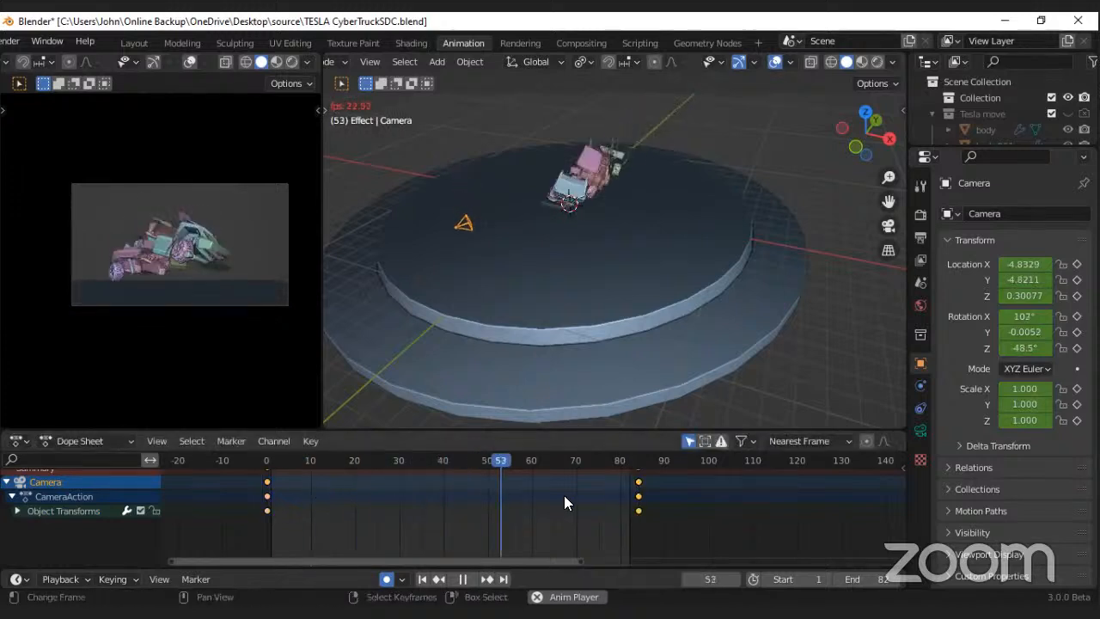
key("Escape")
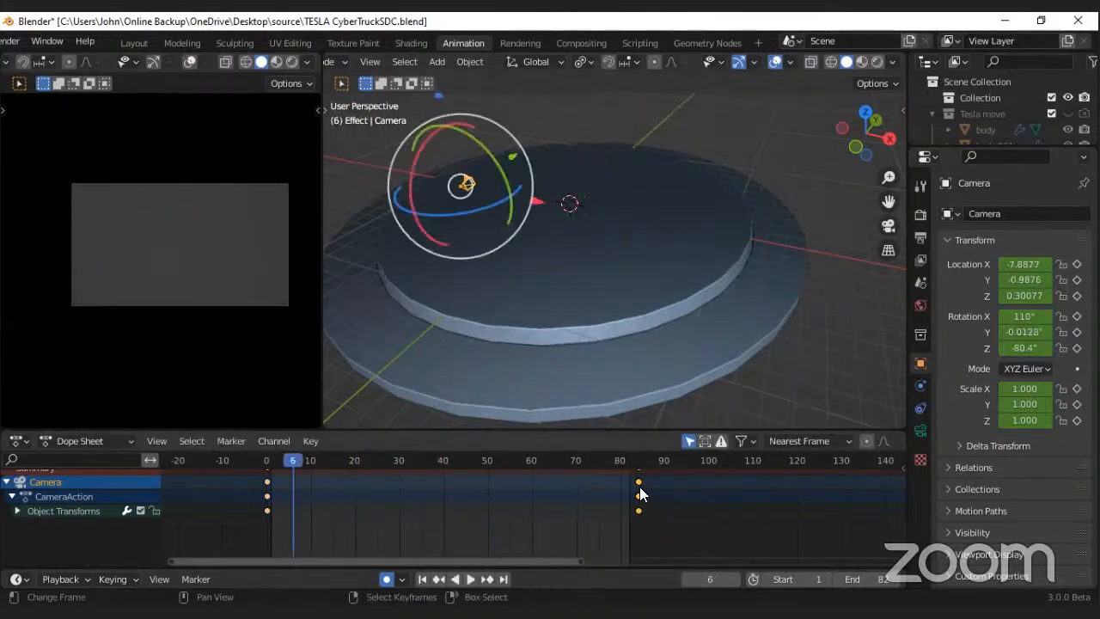
Step: At frame 84, set the pivot point to 3D Cursor, rotate the camera about 38° around Z, and play the animation from the start
left_click(640, 493)
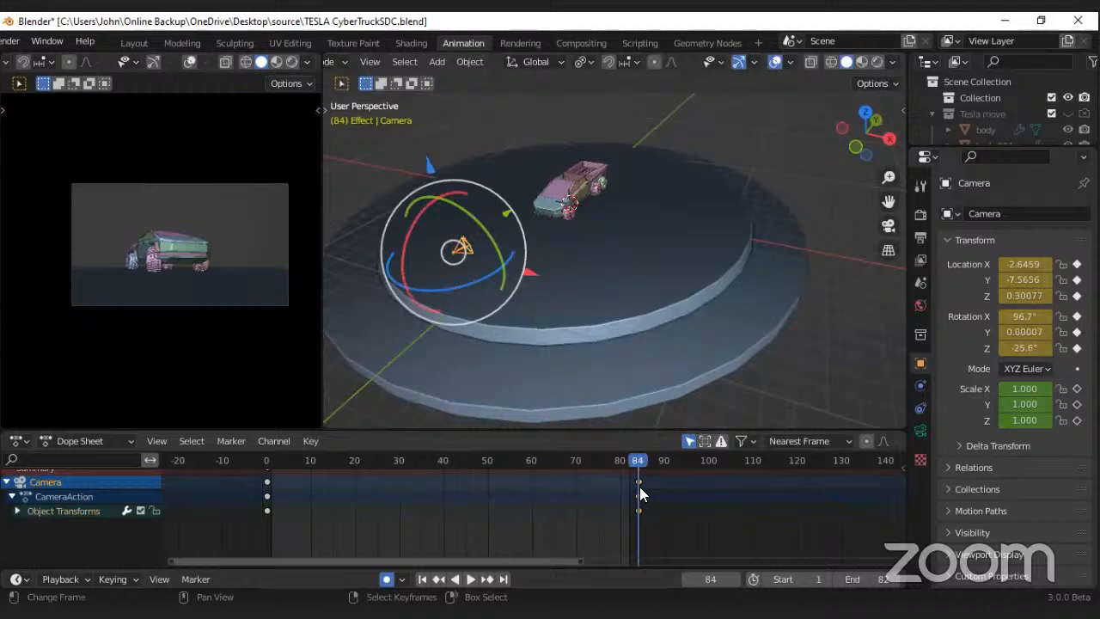
left_click(585, 62)
left_click(607, 98)
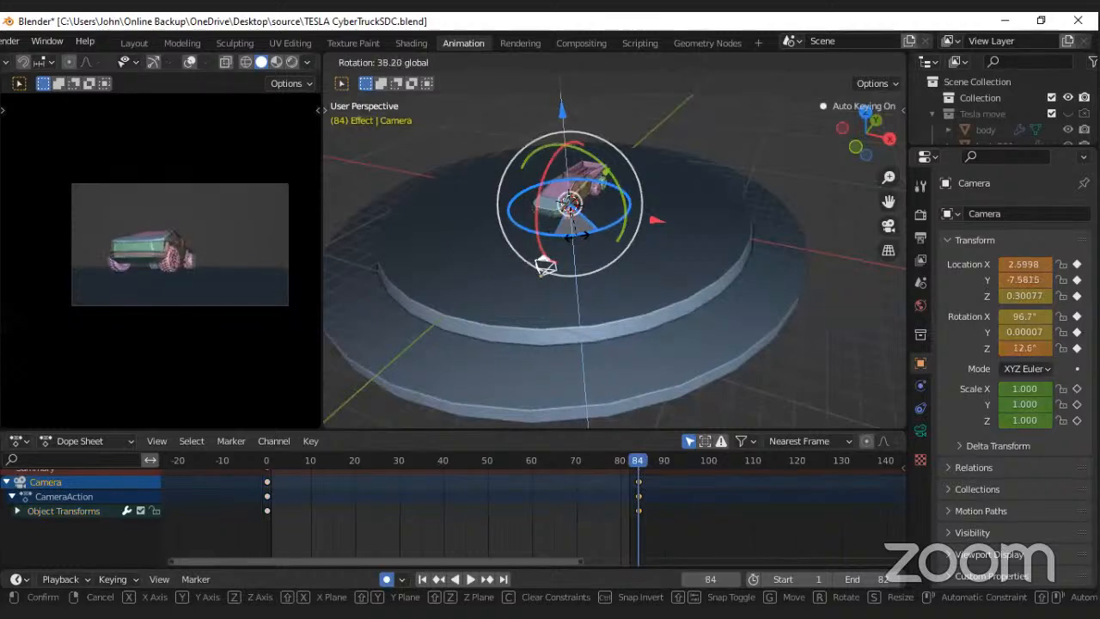
left_click_drag(577, 237, 580, 236)
left_click(421, 581)
key("space")
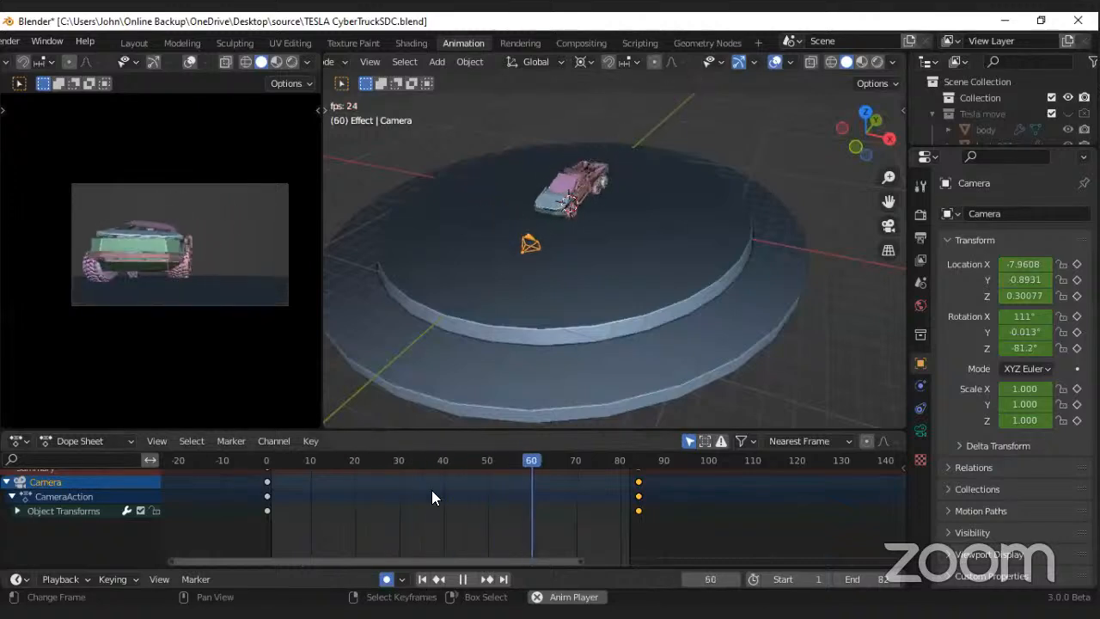
Step: At frame 58, set the pivot to Individual Origins, adjust the camera to about X -0.13 m and Z rotation -3.31°, and preview it
key("space")
left_click_drag(575, 502, 526, 500)
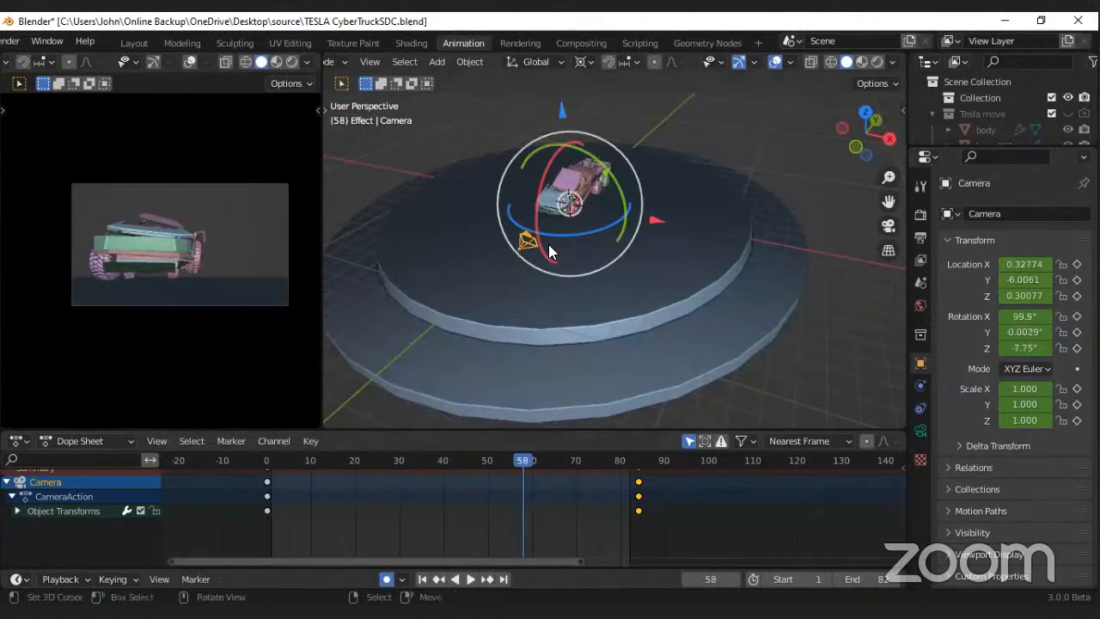
left_click(581, 62)
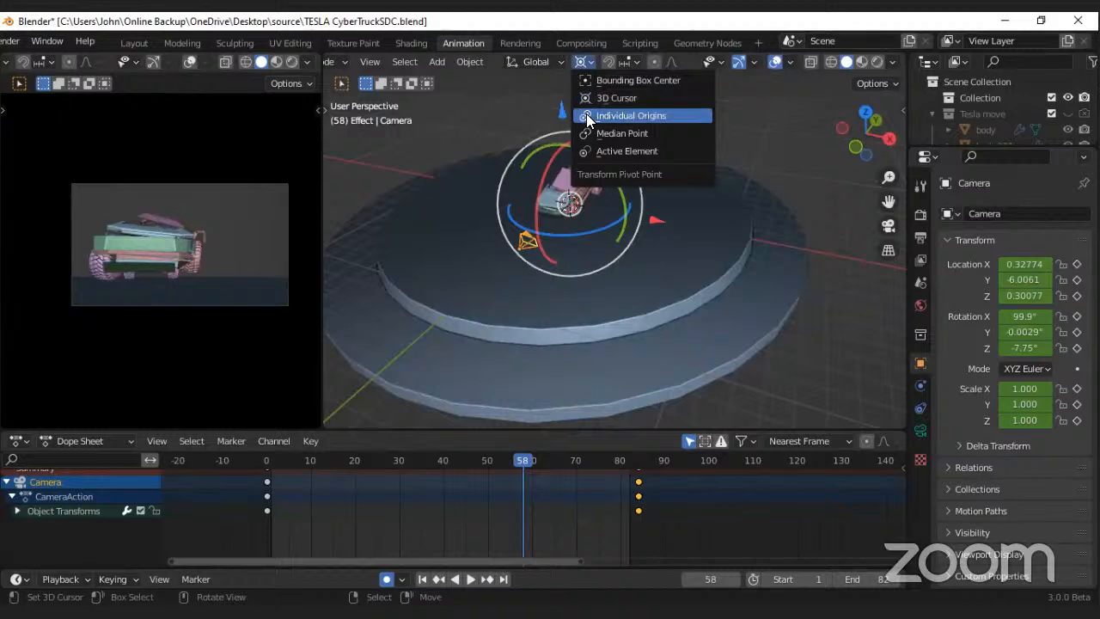
left_click(593, 113)
left_click_drag(600, 268, 482, 421)
left_click(481, 422)
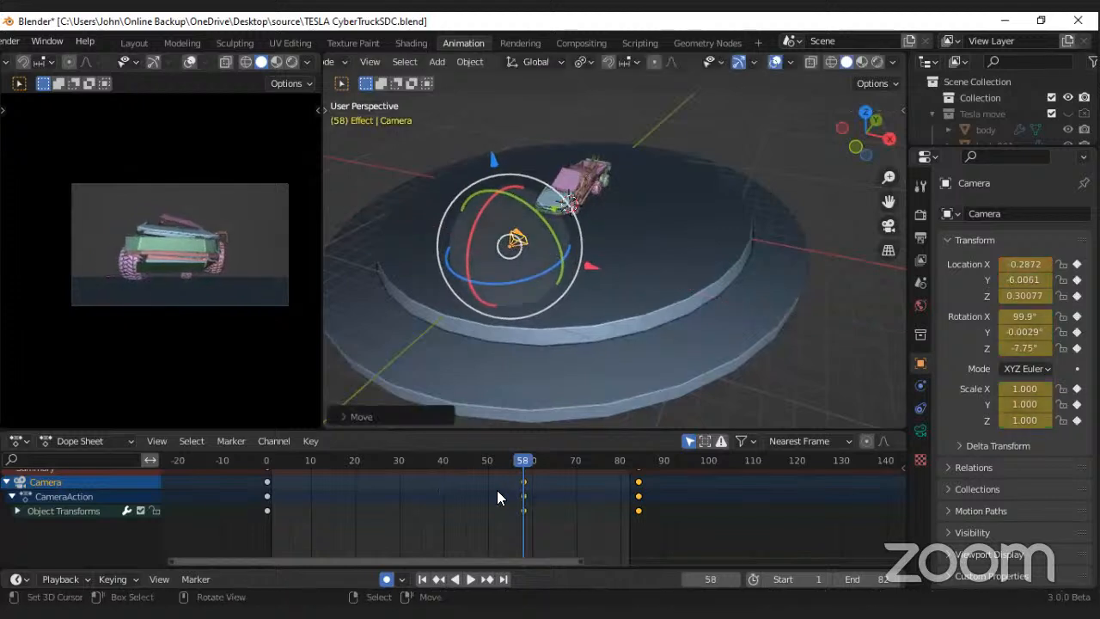
left_click(386, 495)
key("space")
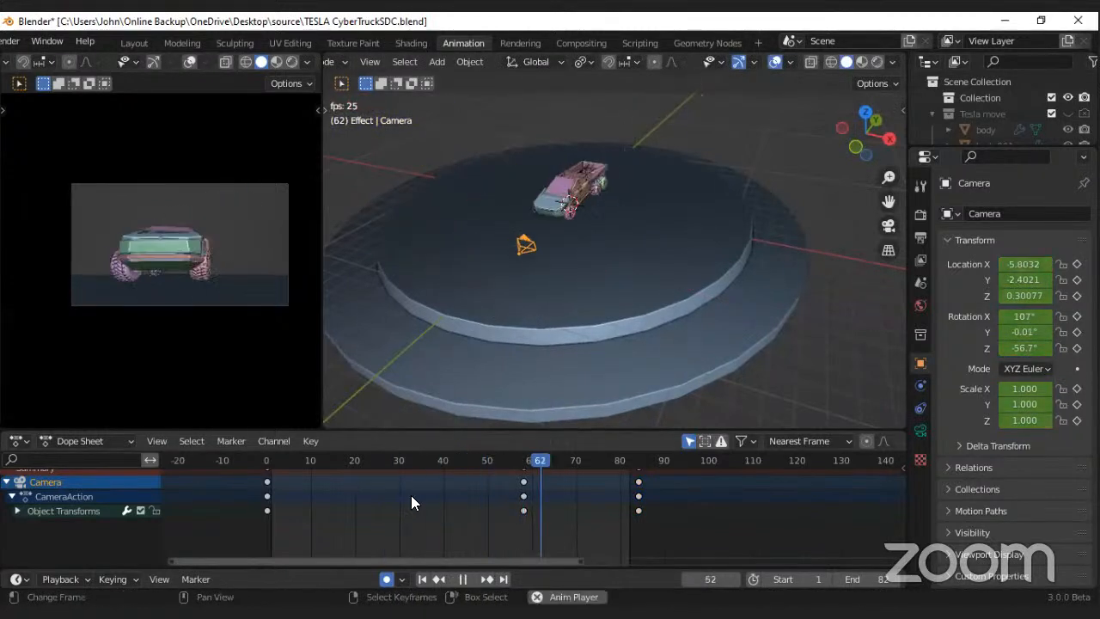
key("space")
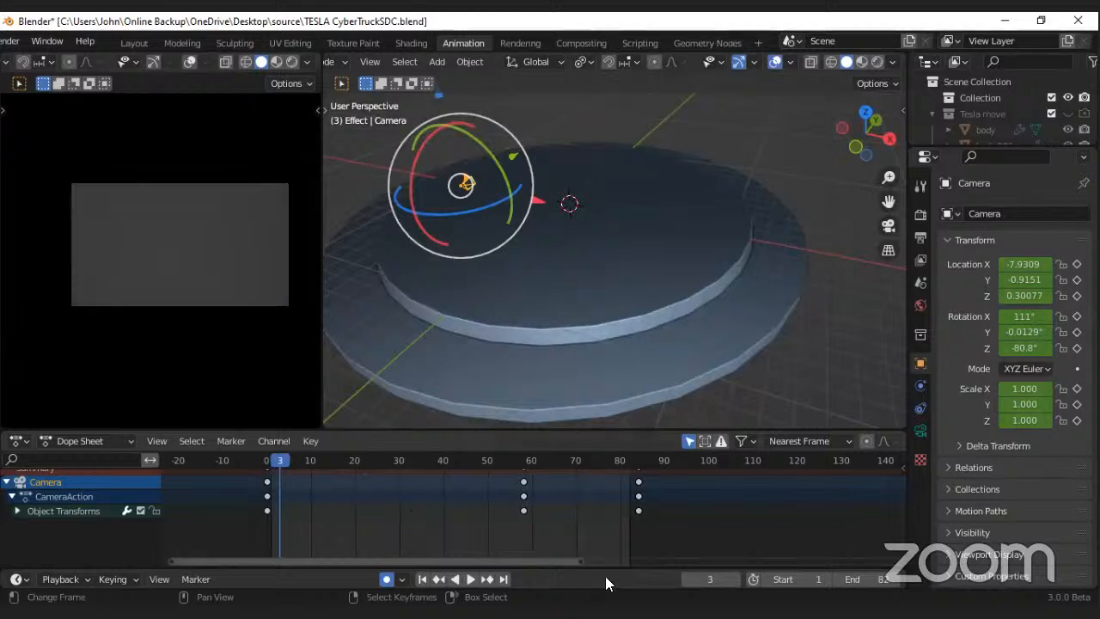
Step: Keyframe the camera's 28 mm focal length, move that keyframe to about frame -3, and play the animation up to frame 81
left_click(920, 430)
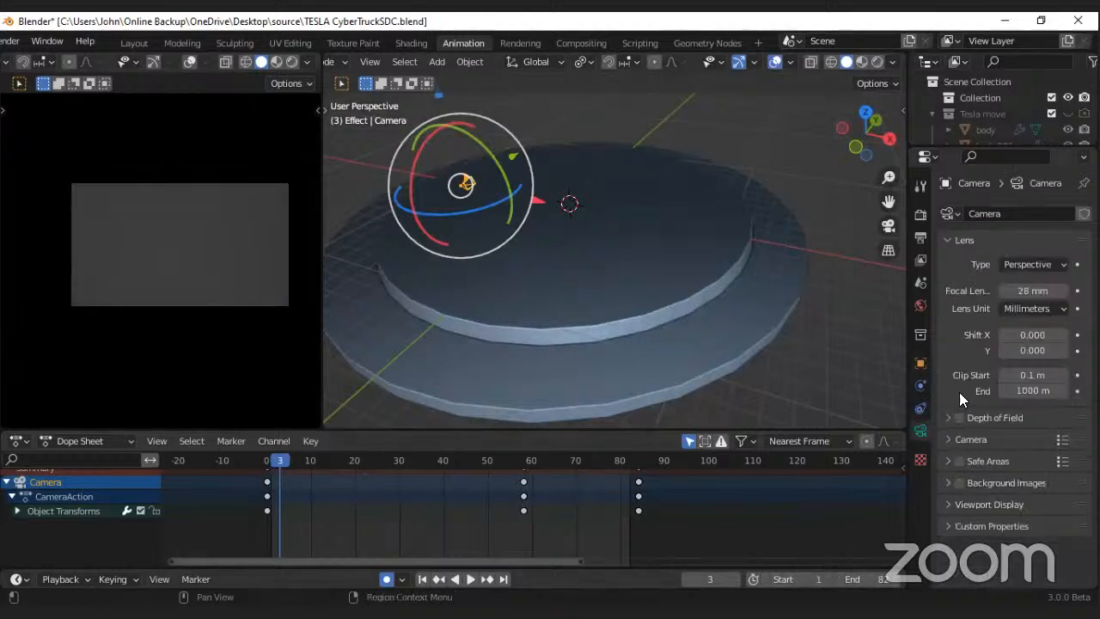
key("i")
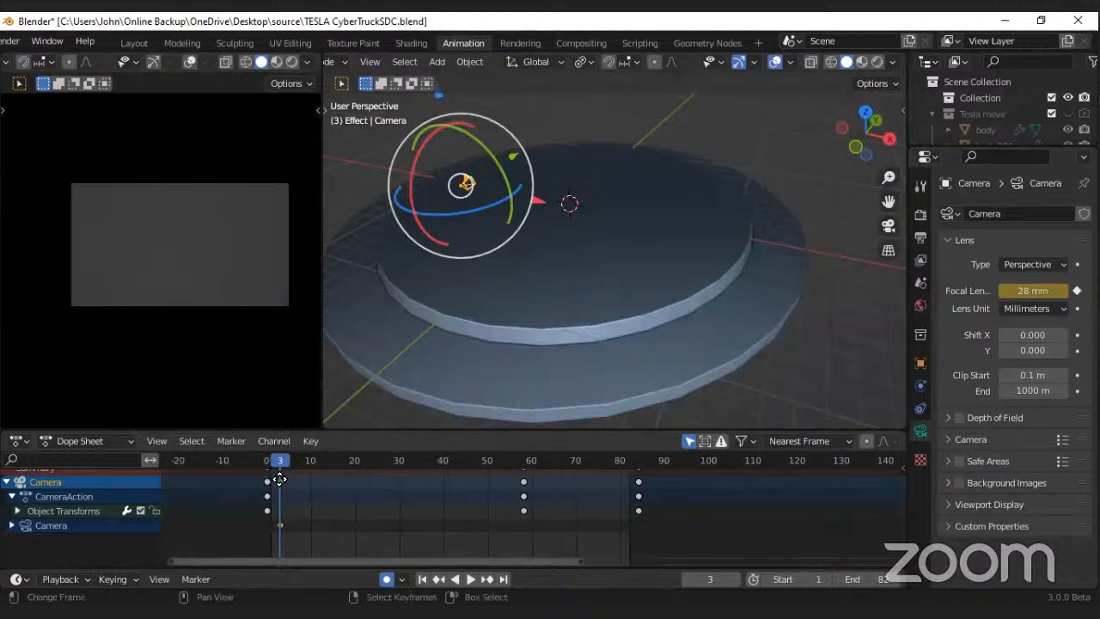
left_click_drag(287, 481, 258, 483)
key("space")
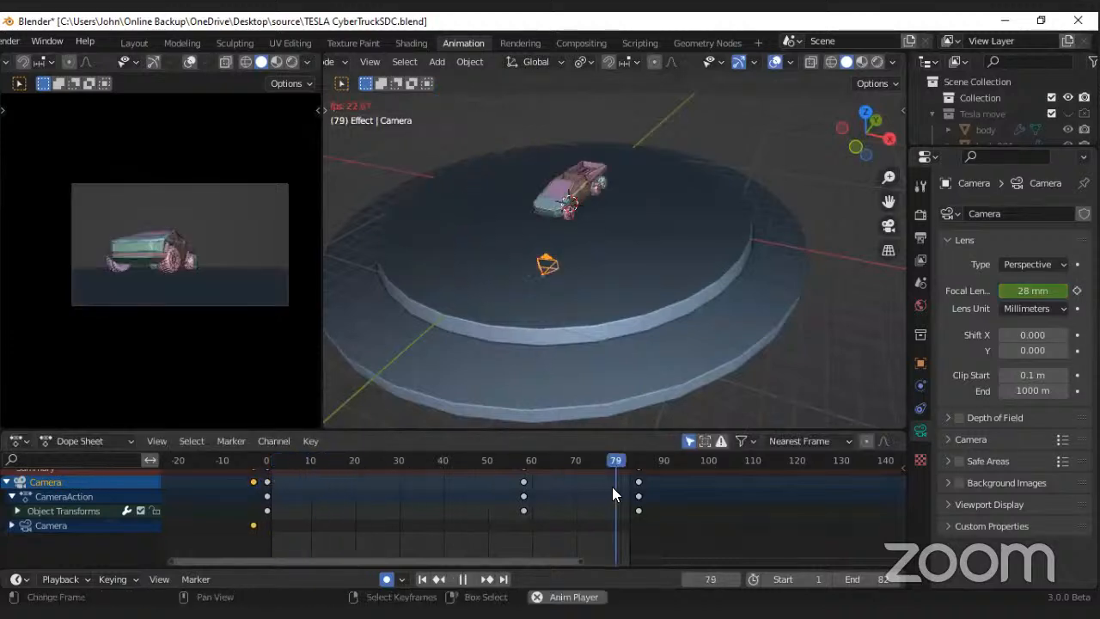
key("Escape")
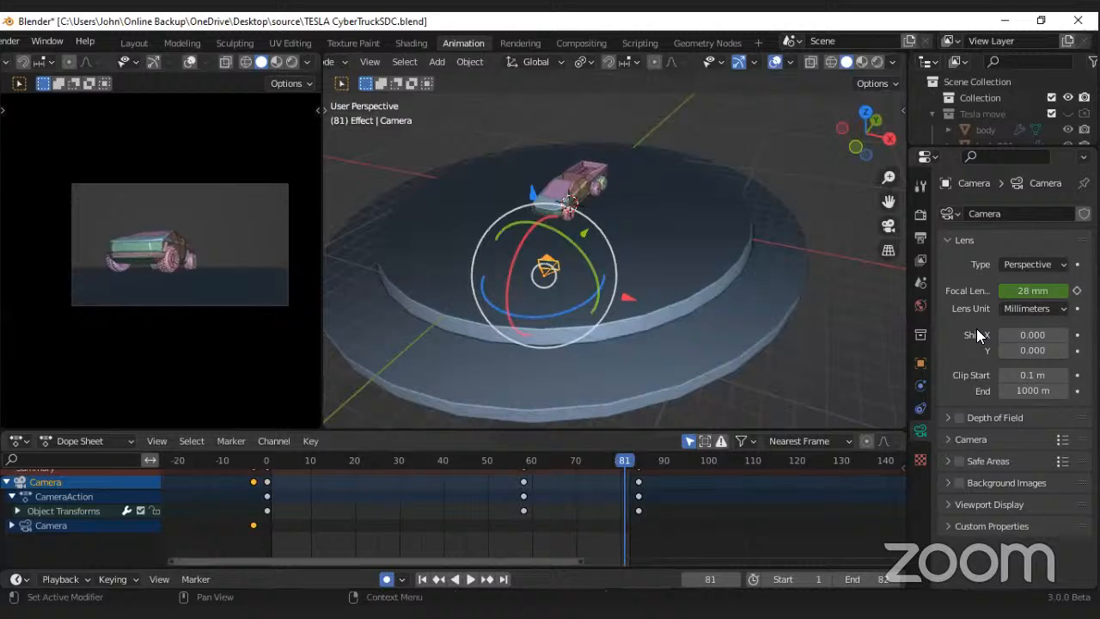
Step: At frame 81, set the camera's focal length to 43 mm and rotate the camera about 7° around Z
left_click(1063, 295)
left_click(1063, 294)
left_click(1064, 294)
left_click(1064, 295)
left_click(1064, 294)
left_click(1062, 293)
left_click(1063, 294)
left_click(1063, 294)
left_click(1062, 294)
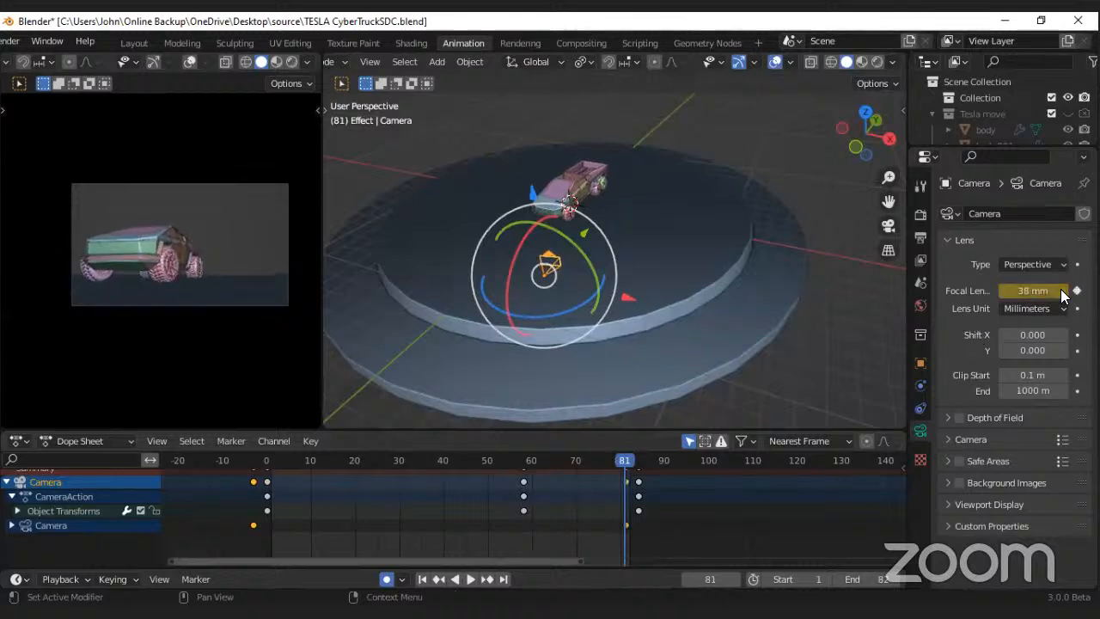
left_click(1063, 293)
left_click(1062, 293)
left_click(1062, 293)
left_click(1063, 293)
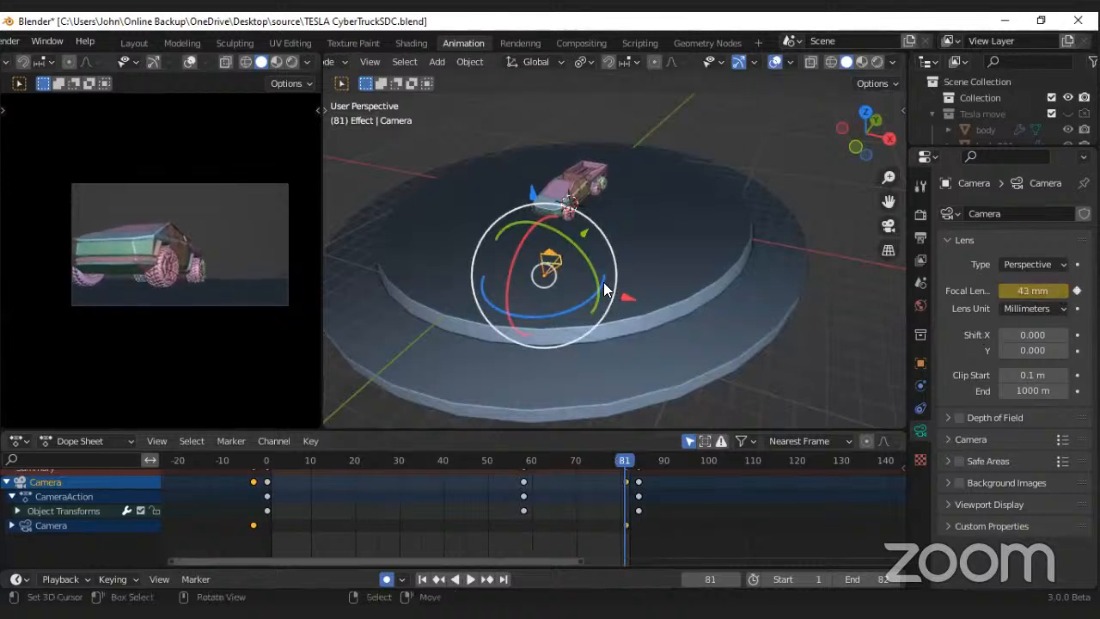
left_click_drag(604, 282, 603, 277)
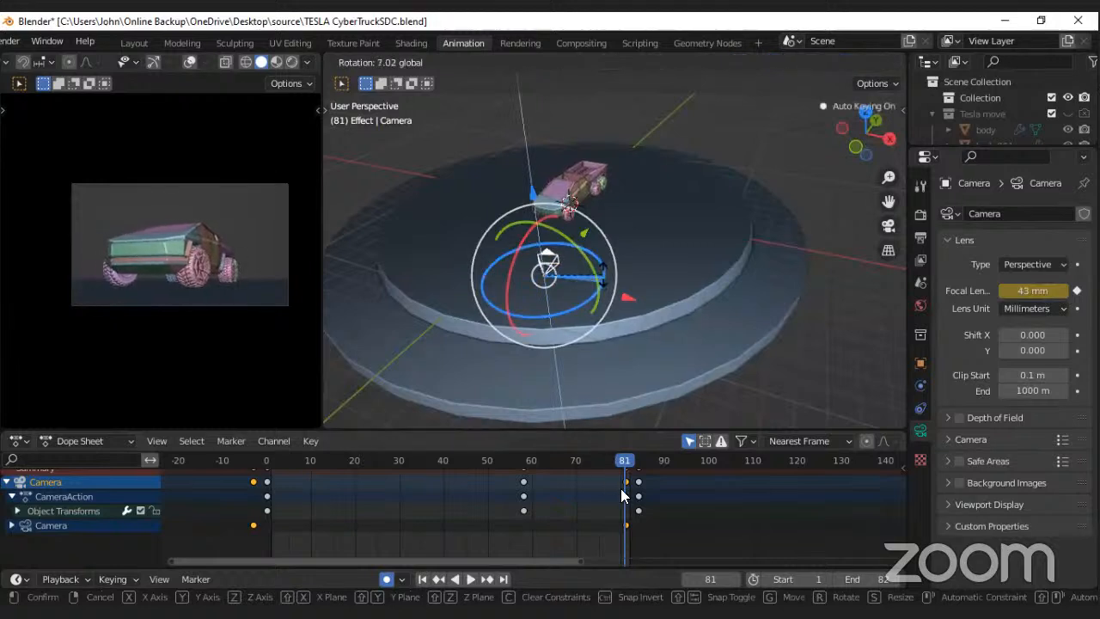
Step: Remove the camera keyframes at frame 84, move the frame 81 keyframes to about frame 85, and preview the animation
left_click(640, 482)
left_click_drag(638, 481, 639, 512)
middle_click_drag(646, 505, 647, 515)
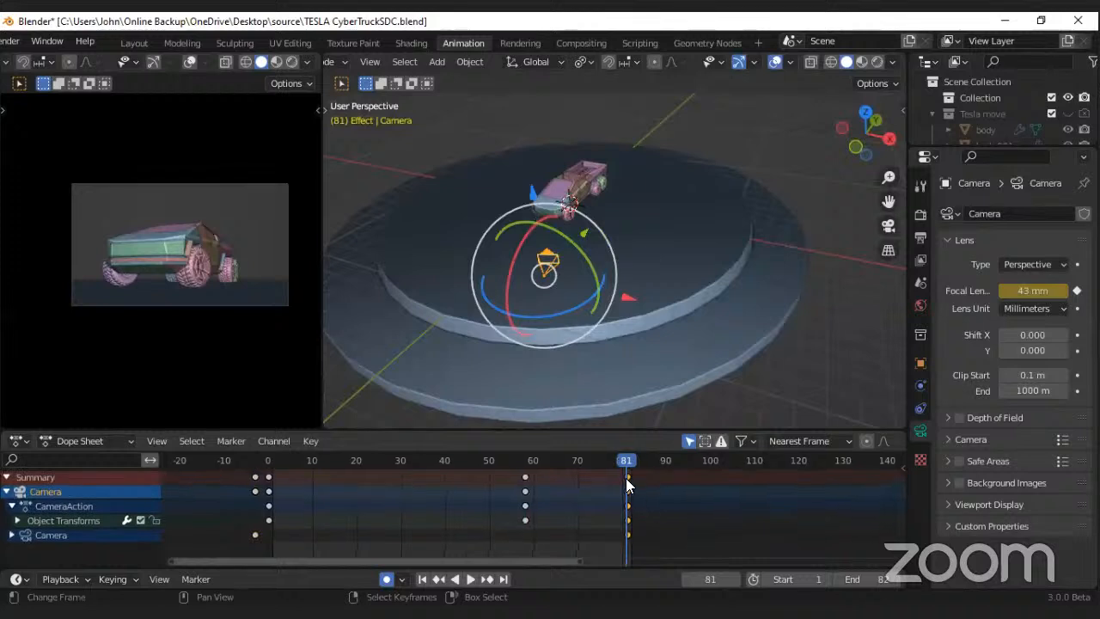
right_click_drag(628, 478, 645, 478)
left_click_drag(538, 494, 583, 494)
key("space")
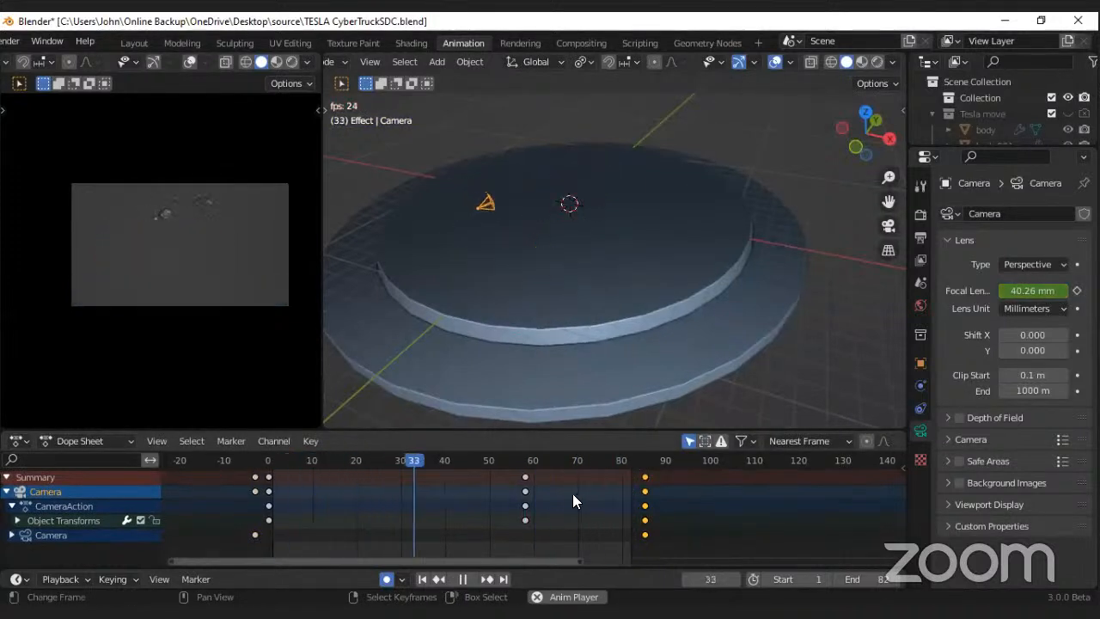
key("space")
Step: Move the camera's first focal length keyframe to about frame -2 and play the animation briefly
left_click(269, 495)
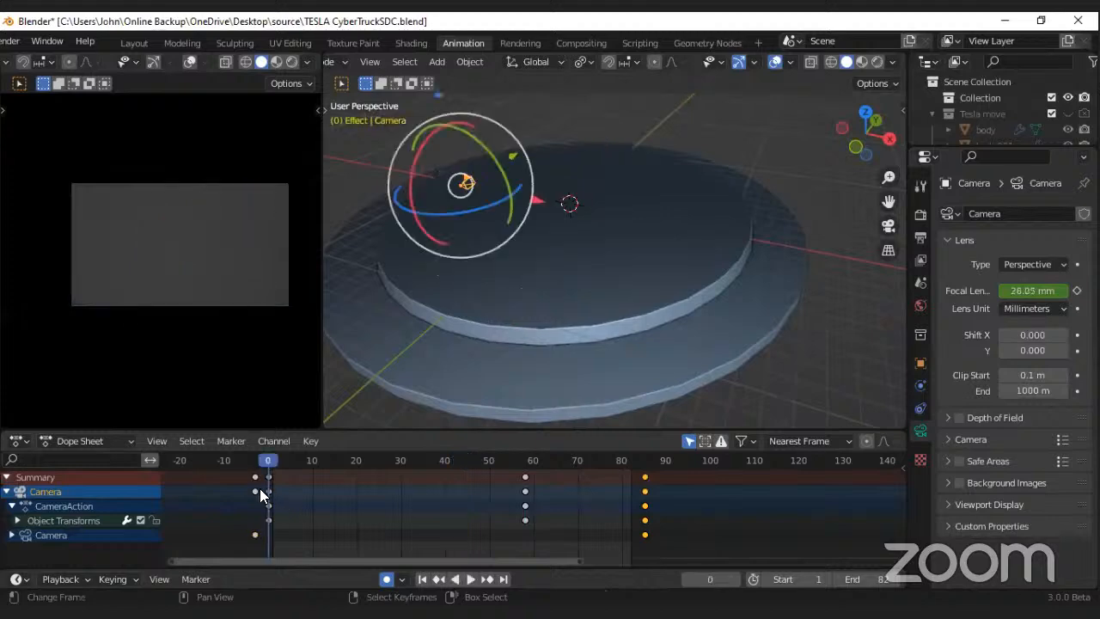
right_click_drag(256, 491, 305, 428)
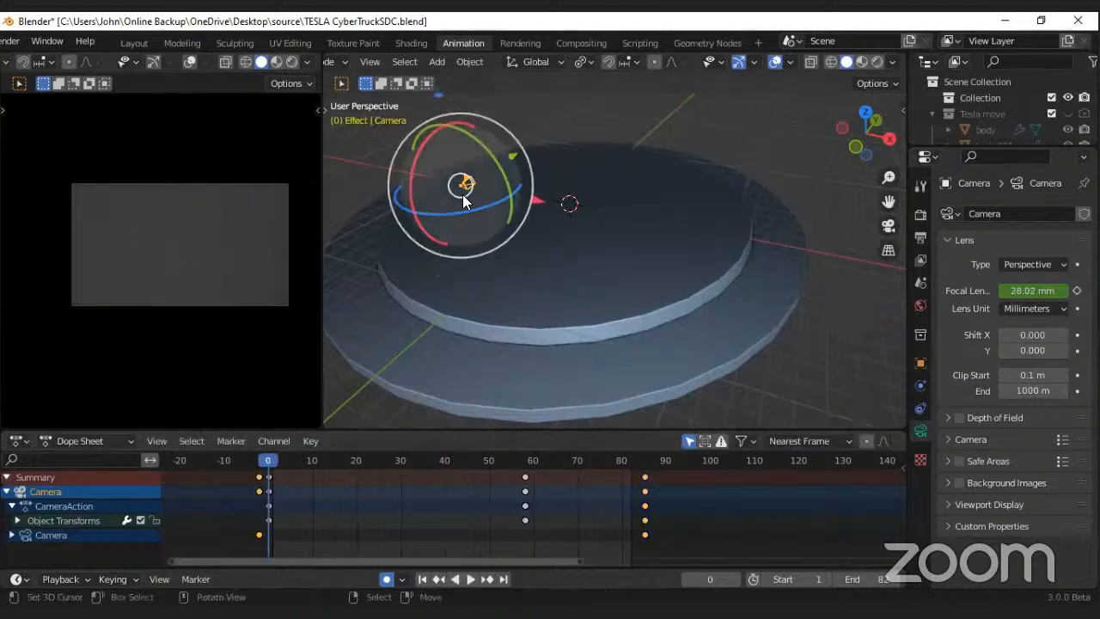
key("space")
key("space")
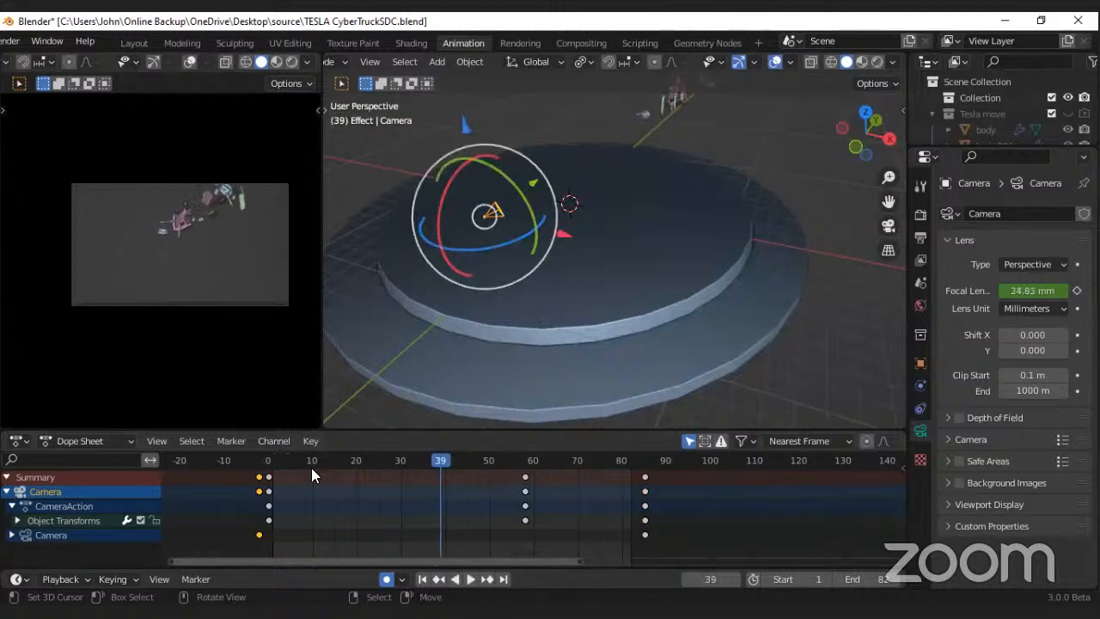
Step: Set the scene's start frame to 15 and play the animation to check the camera move
left_click(312, 467)
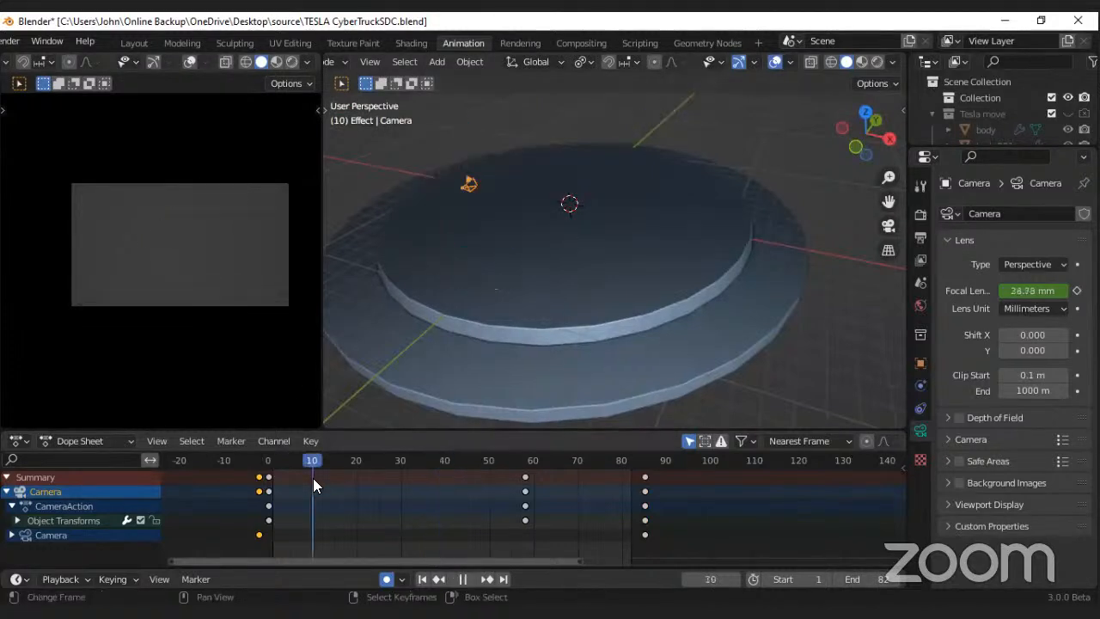
left_click(800, 579)
type("15")
key("Return")
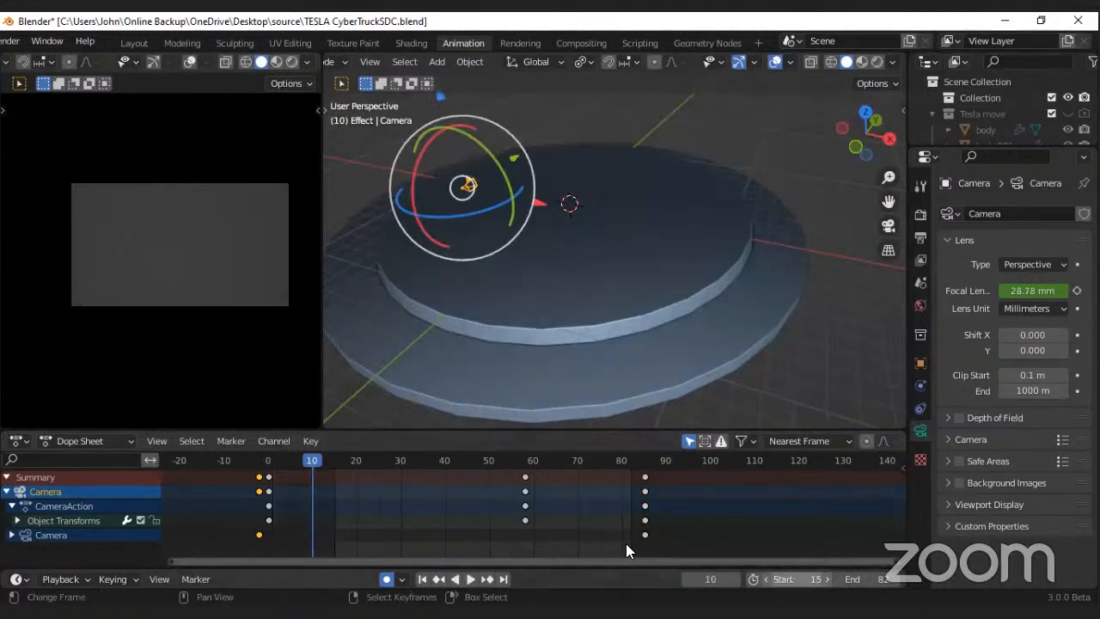
key("space")
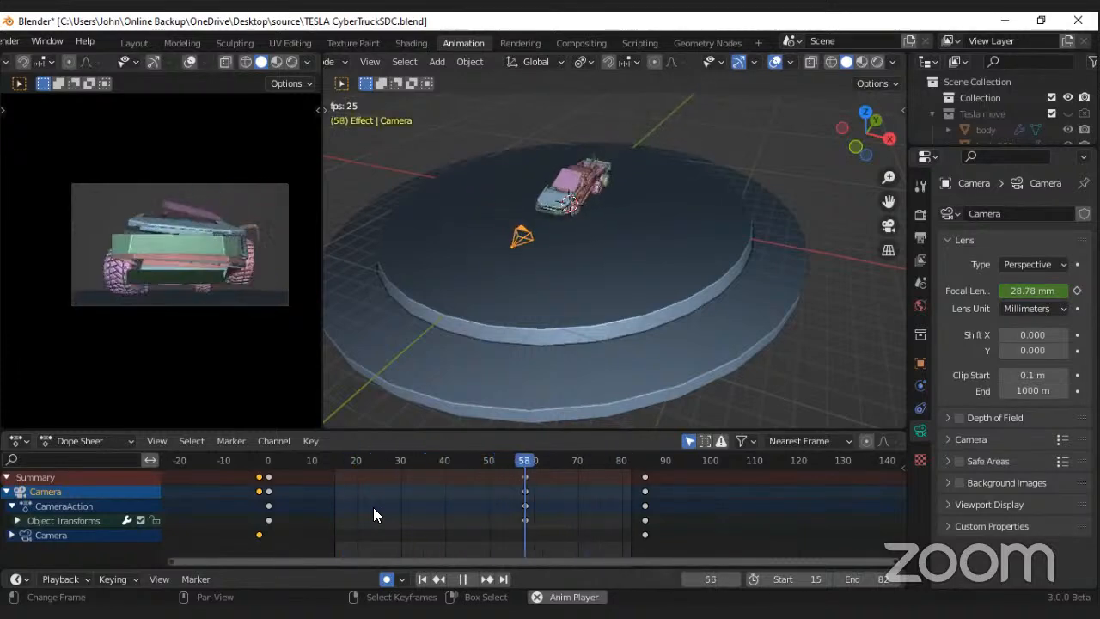
key("space")
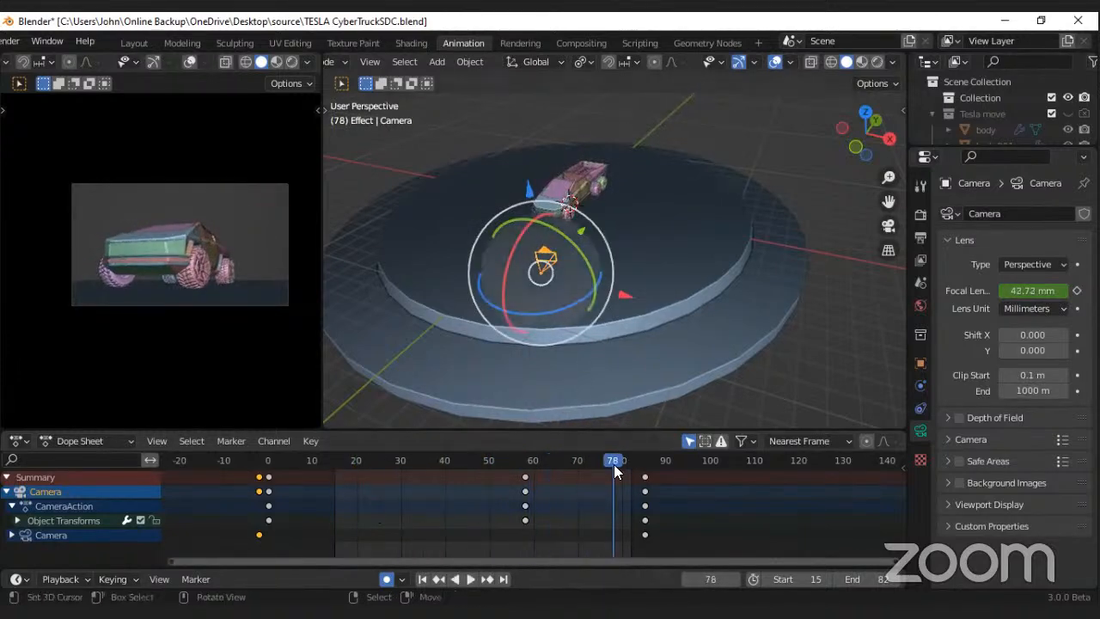
Step: Move the camera's last keyframes to about frame 104, set the scene's end frame to 103, and preview the animation
left_click_drag(645, 492, 738, 493)
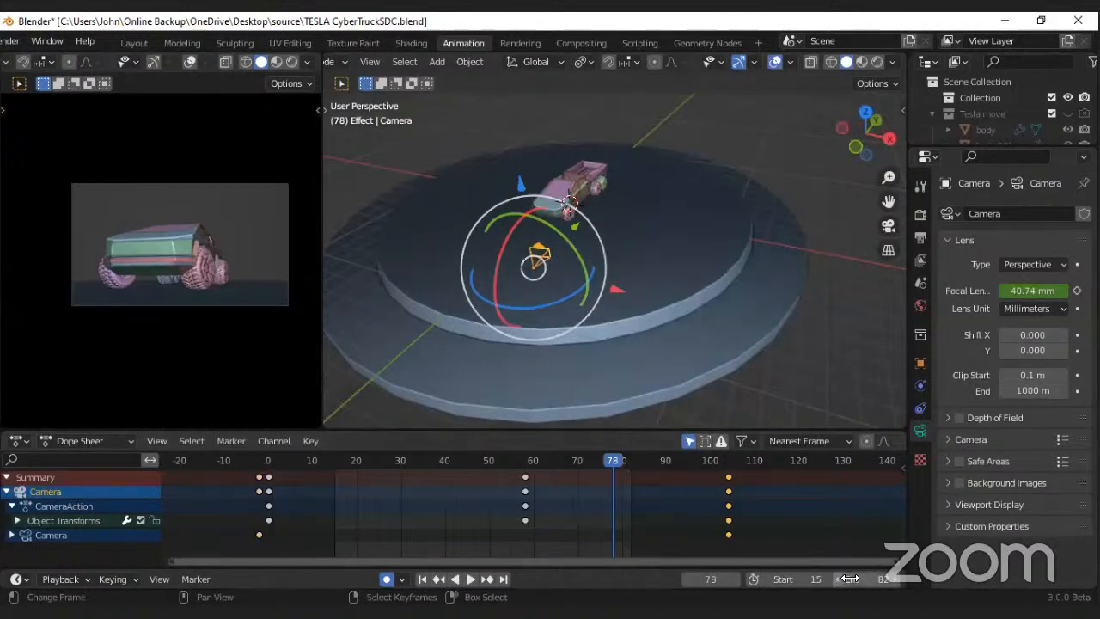
left_click_drag(866, 579, 885, 579)
left_click(533, 531)
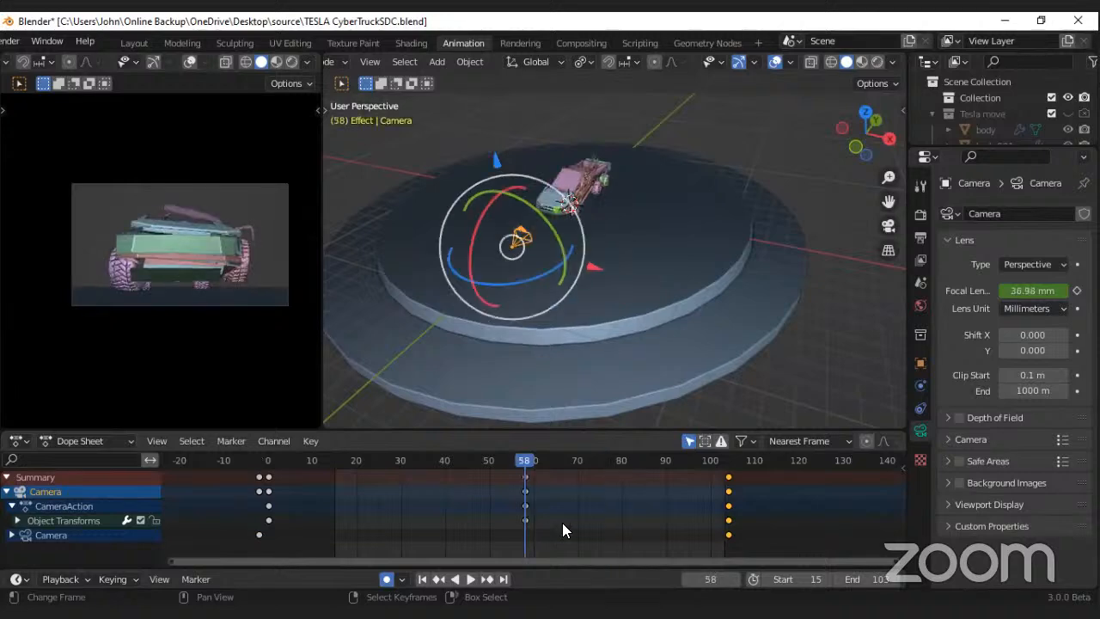
key("space")
left_click(454, 519)
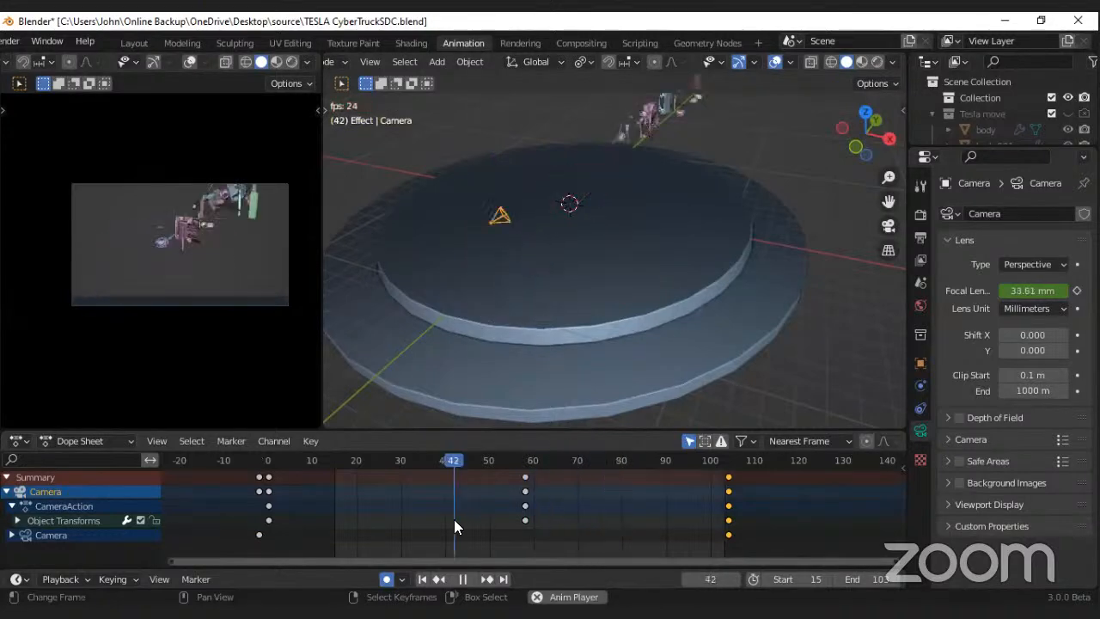
left_click(365, 518)
key("space")
Step: Move the camera's frame 58 keyframes to about frame 73 and its last keyframes to about 113, and set the end frame to 114
left_click_drag(528, 492, 592, 521)
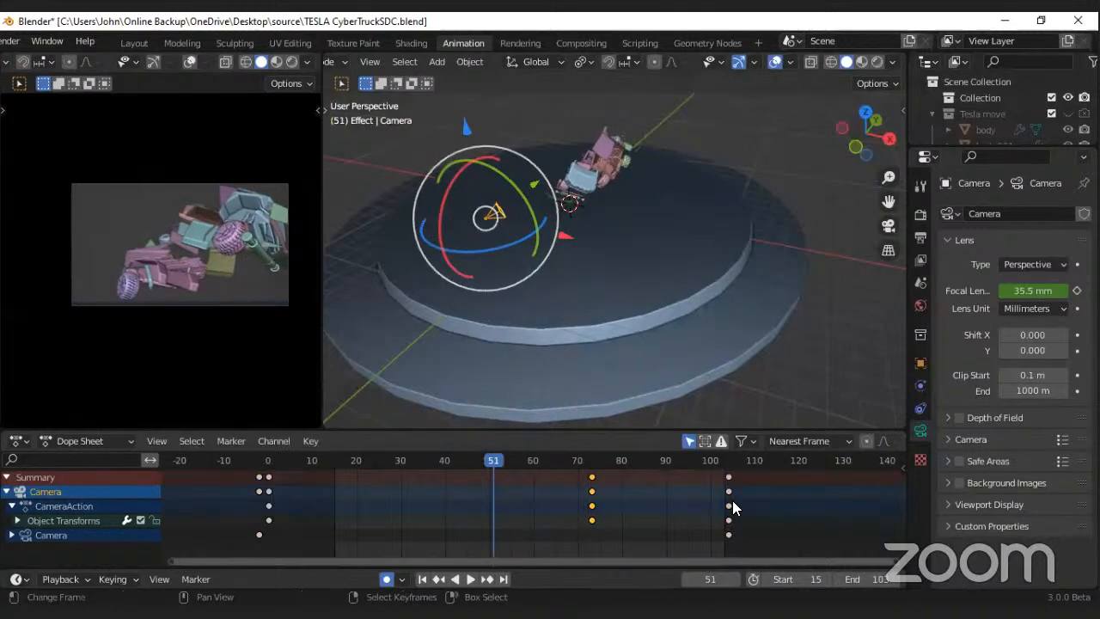
left_click_drag(728, 478, 781, 499)
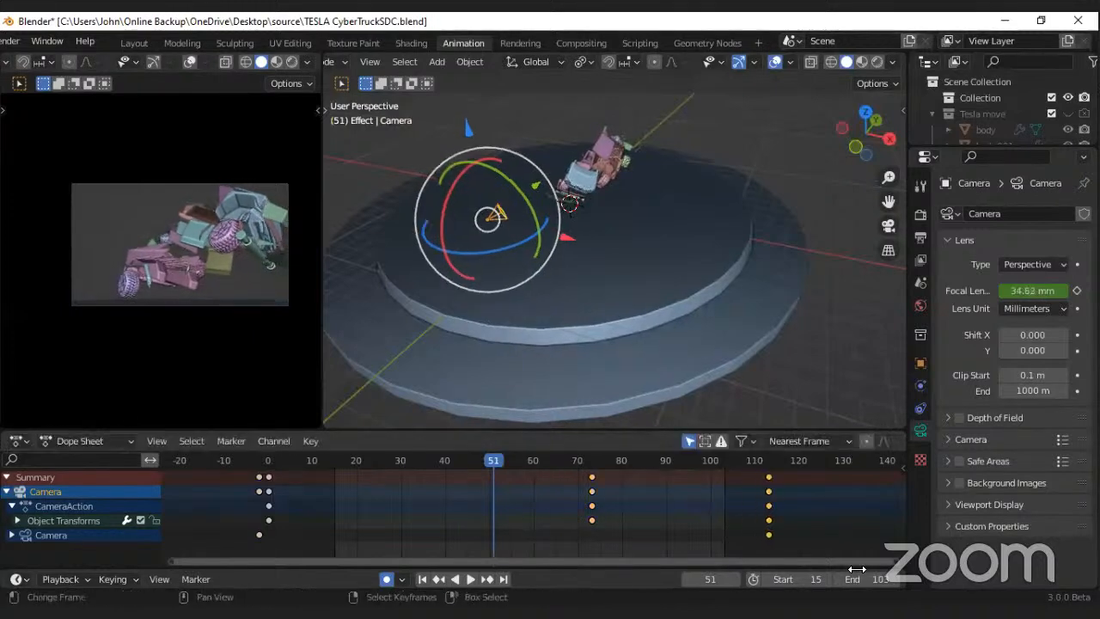
key("space")
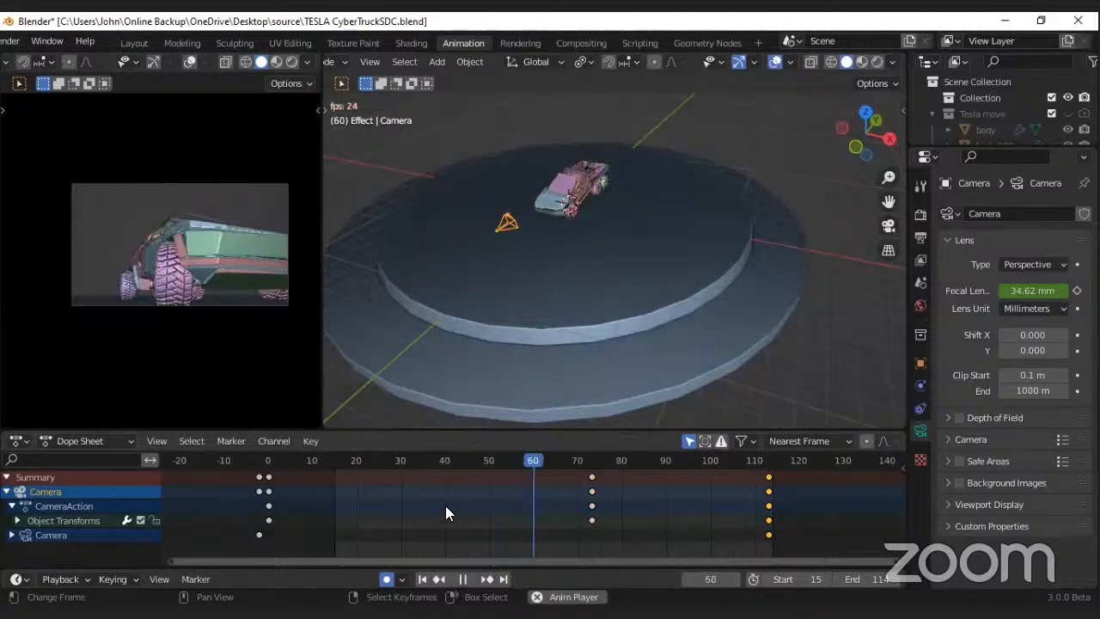
Step: Move the camera's last keyframes back to about frame 108 and preview the adjusted timing
left_click_drag(767, 492, 705, 489)
key("space")
key("space")
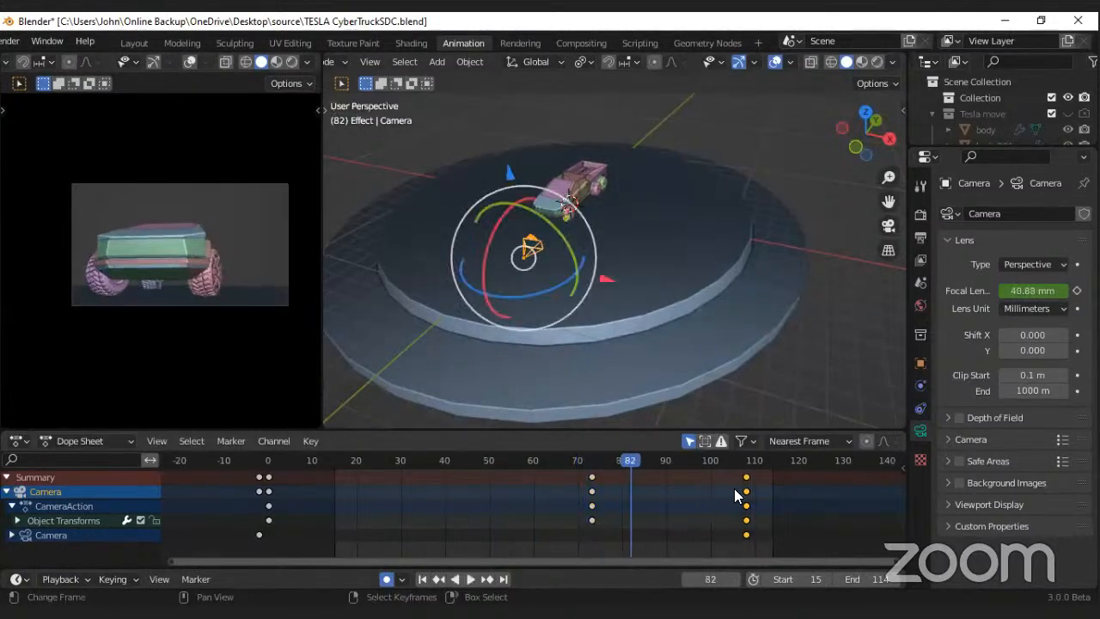
Step: Lower the camera slightly along its vertical axis at frame 108 to adjust the final framing of the truck
key("Up")
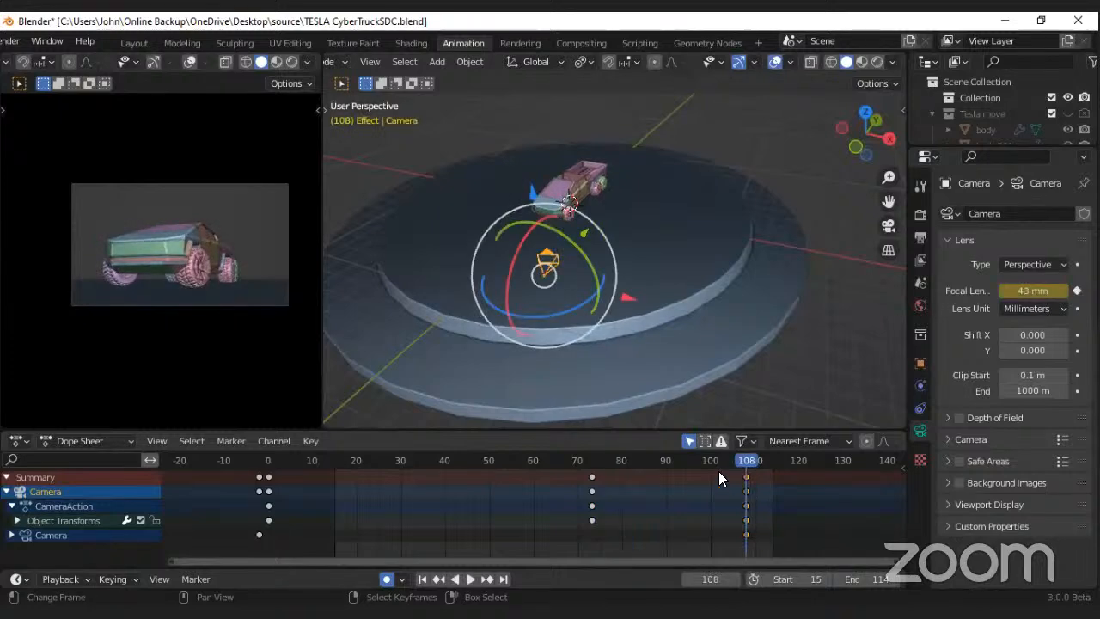
key("g")
left_click(530, 196)
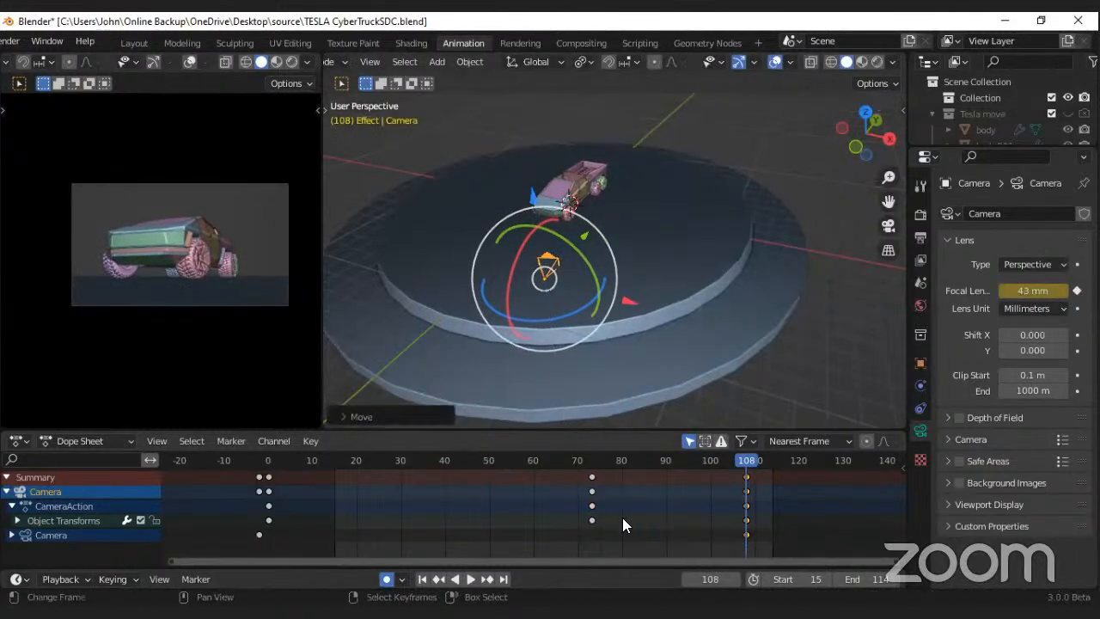
Step: Move the camera's last keyframes to about frame 115 while previewing the animation
key("space")
left_click_drag(748, 492, 780, 489)
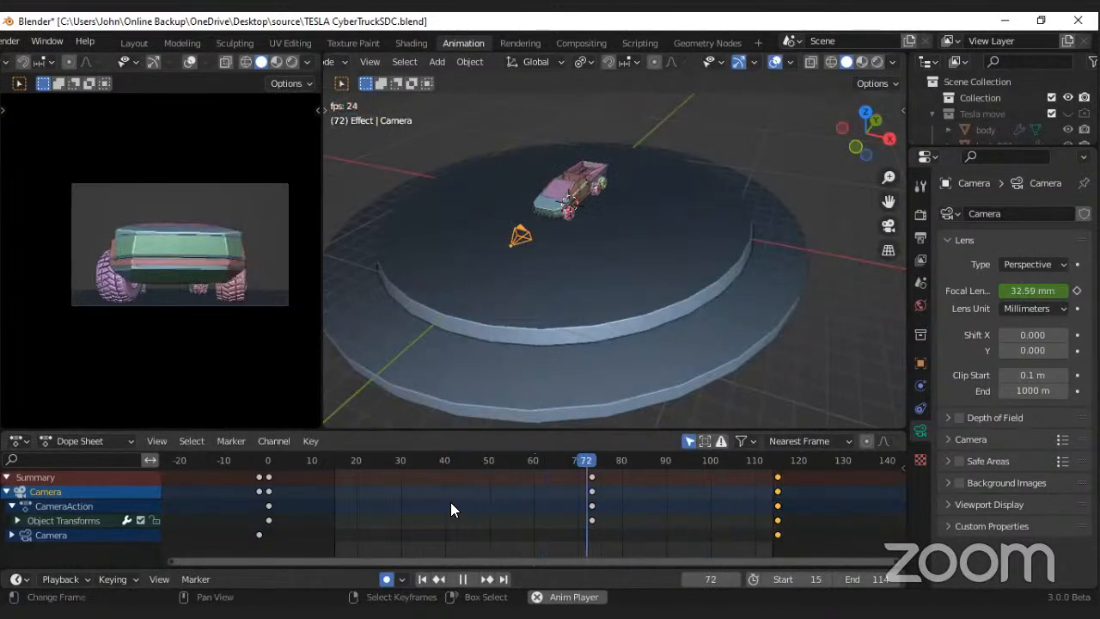
key("space")
Step: Rotate the camera at frame 47 so the exploded truck parts sit nearer the centre of its view
left_click(478, 492)
key("r")
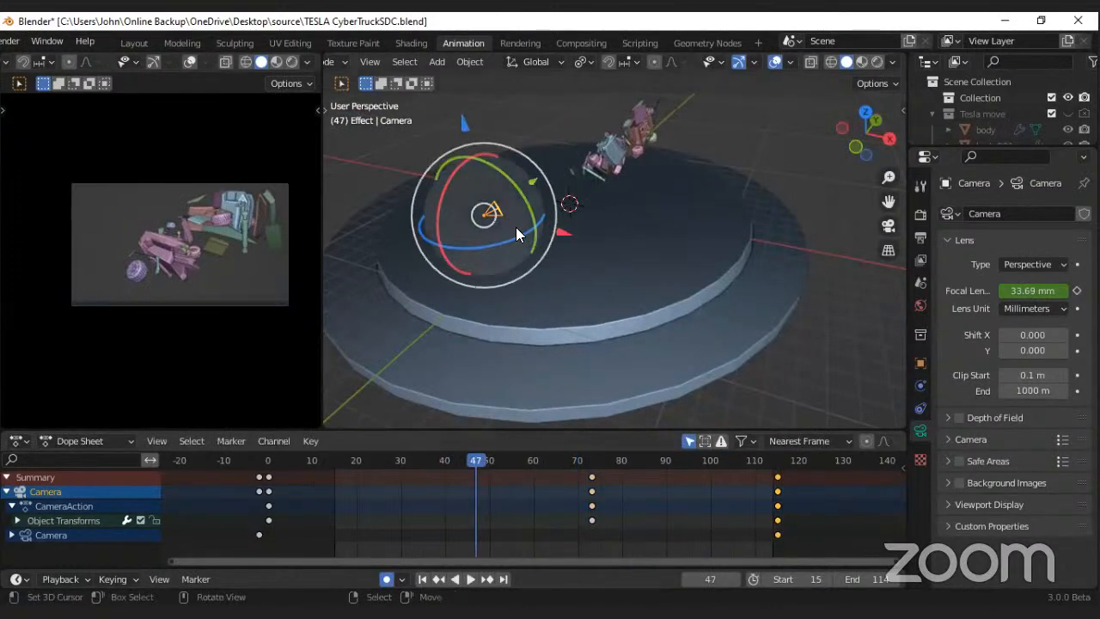
left_click_drag(513, 237, 511, 244)
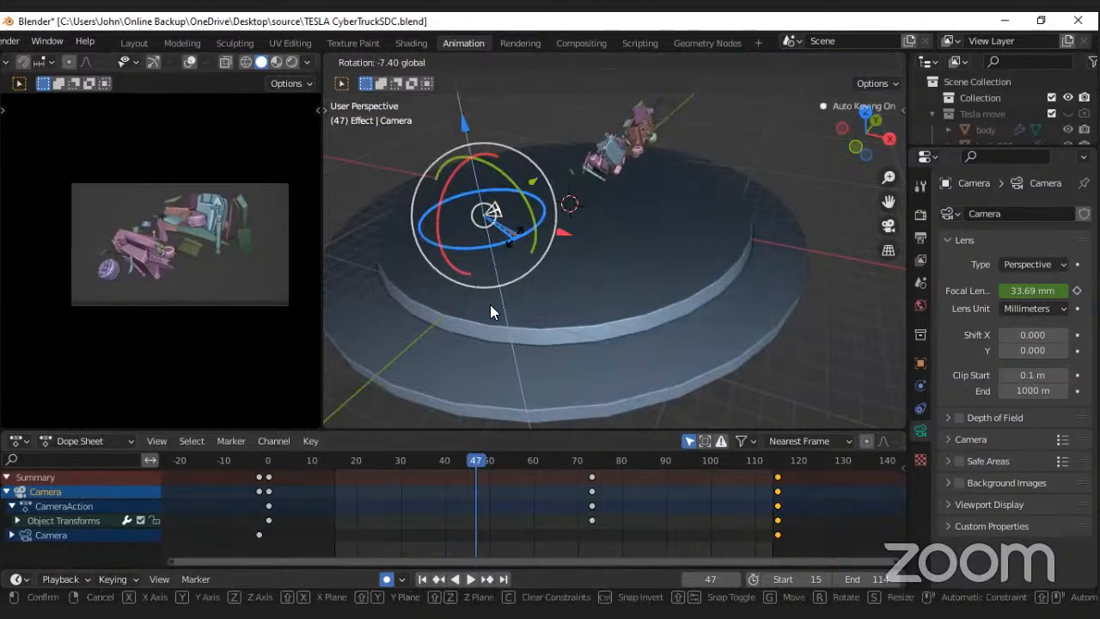
Step: Play the animation from about frame 15 to check the camera move, and save the file
left_click(336, 500)
key("space")
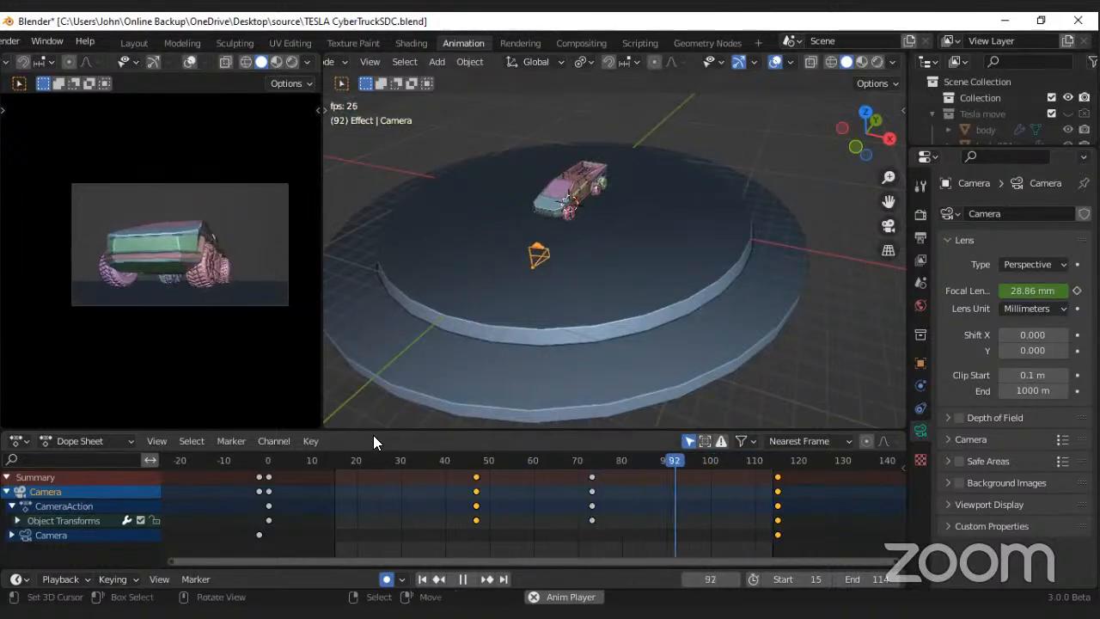
key("space")
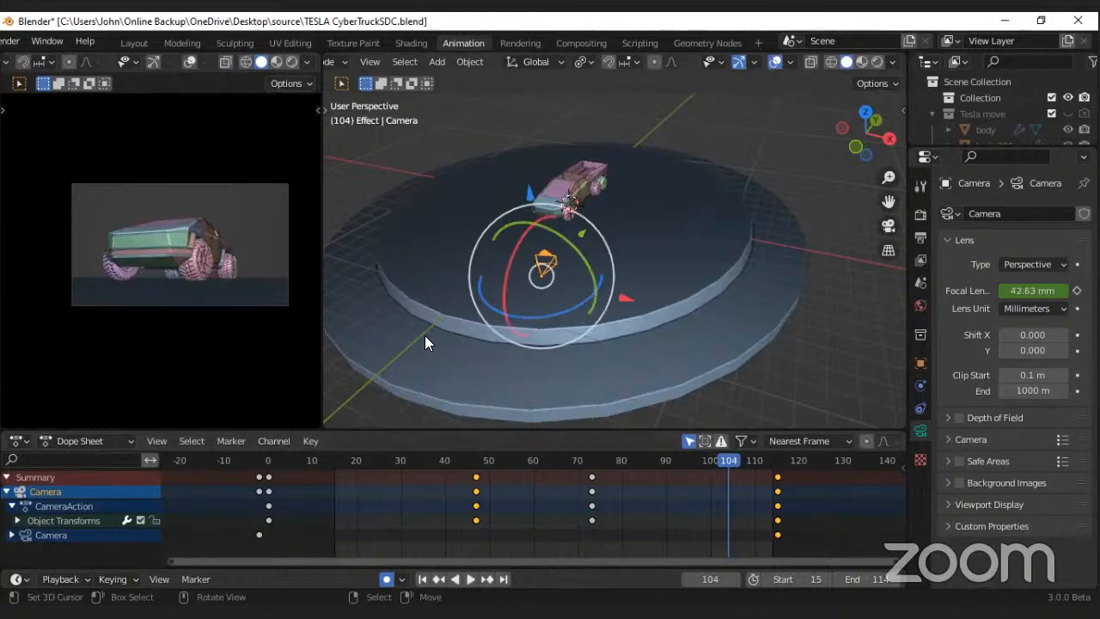
key("ctrl+s")
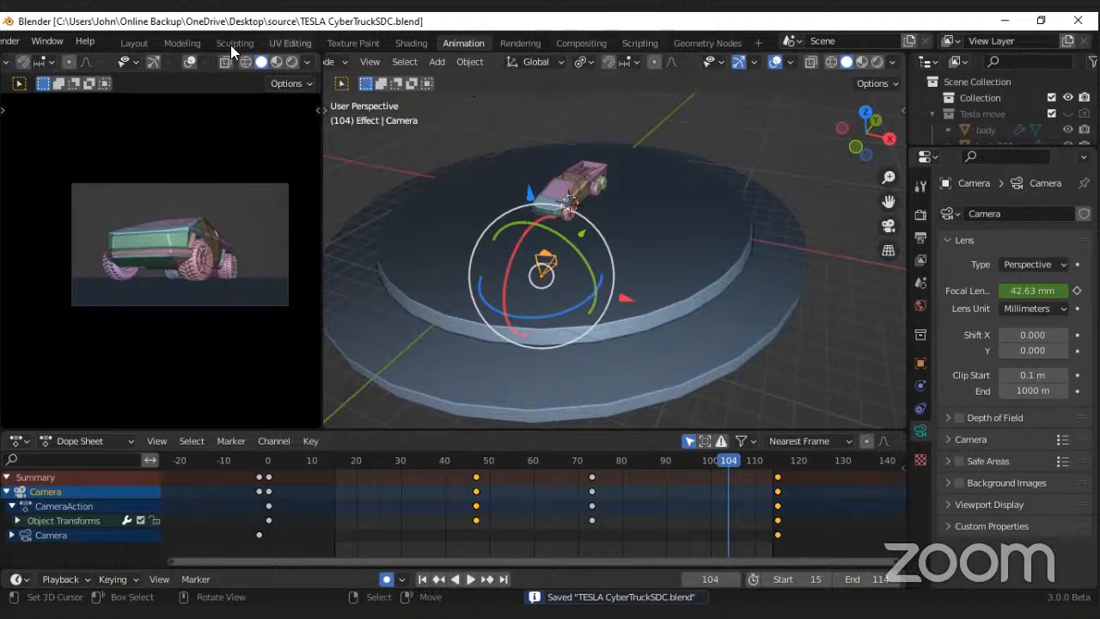
Step: Select the truck's Plane object in the Geometry Nodes workspace to show its node tree, and save the file
left_click(736, 43)
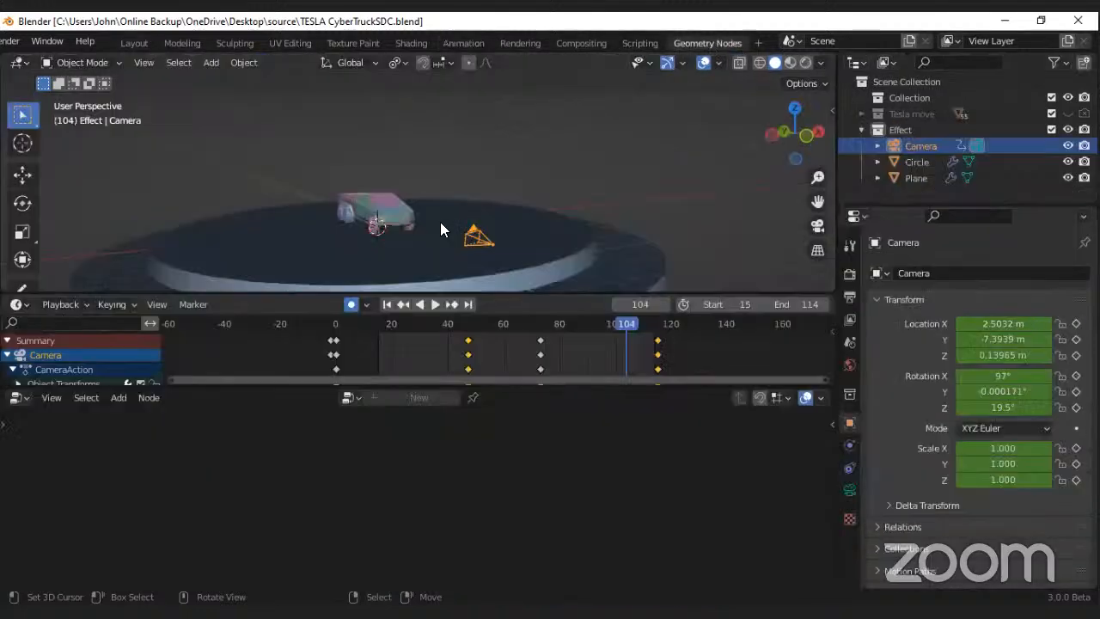
middle_click_drag(401, 223, 395, 189)
left_click(464, 206)
key("ctrl+s")
Step: Inspect the assembled truck from the front and both sides in the Layout workspace, with and without the viewport overlays
left_click(133, 42)
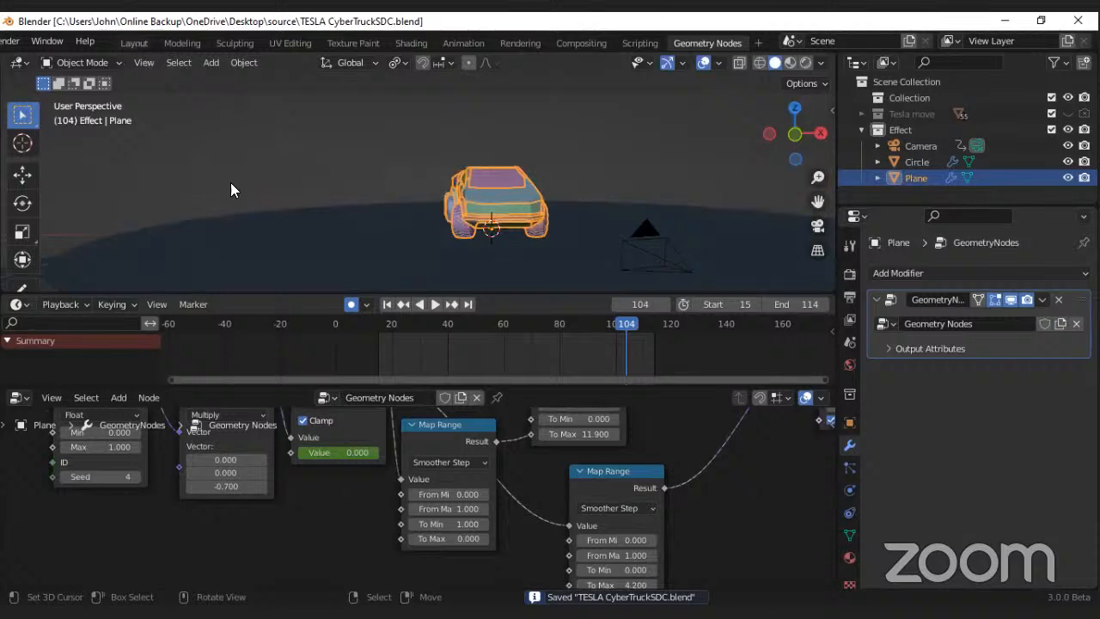
mouse_move(361, 311)
middle_mouse_down()
mouse_move(503, 315)
mouse_move(373, 313)
middle_mouse_up()
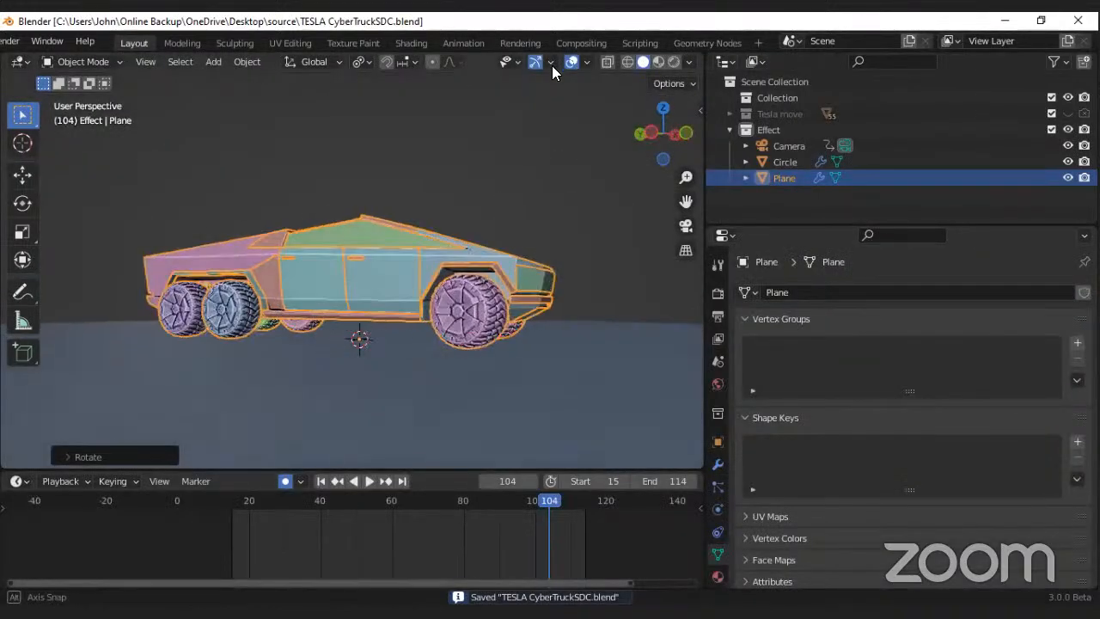
middle_click_drag(553, 69, 293, 354)
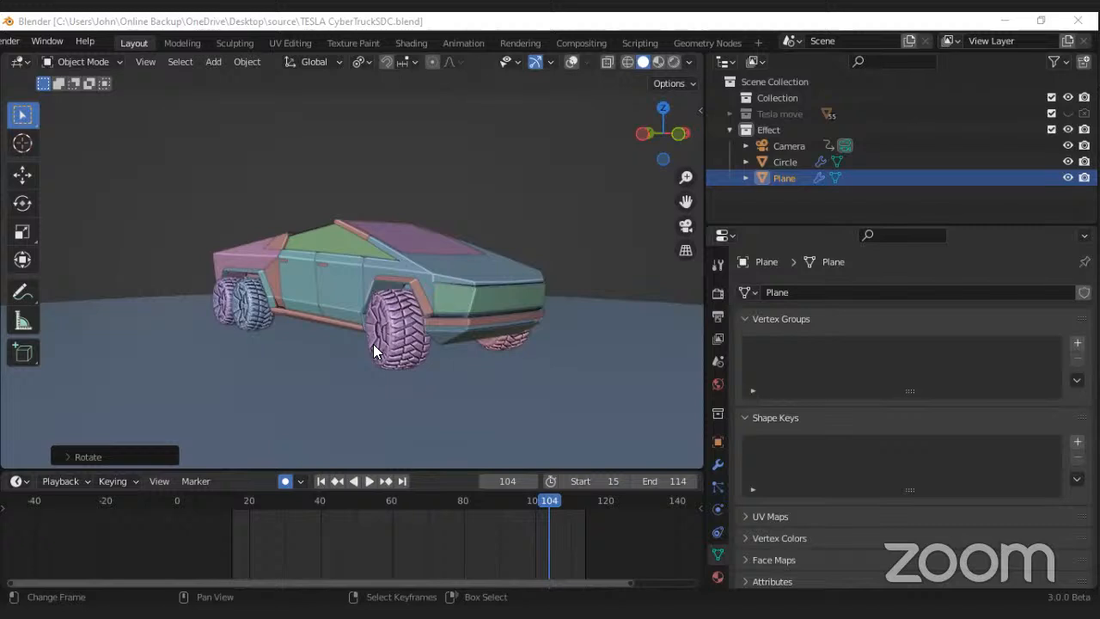
middle_click_drag(552, 101, 569, 62)
left_click(571, 61)
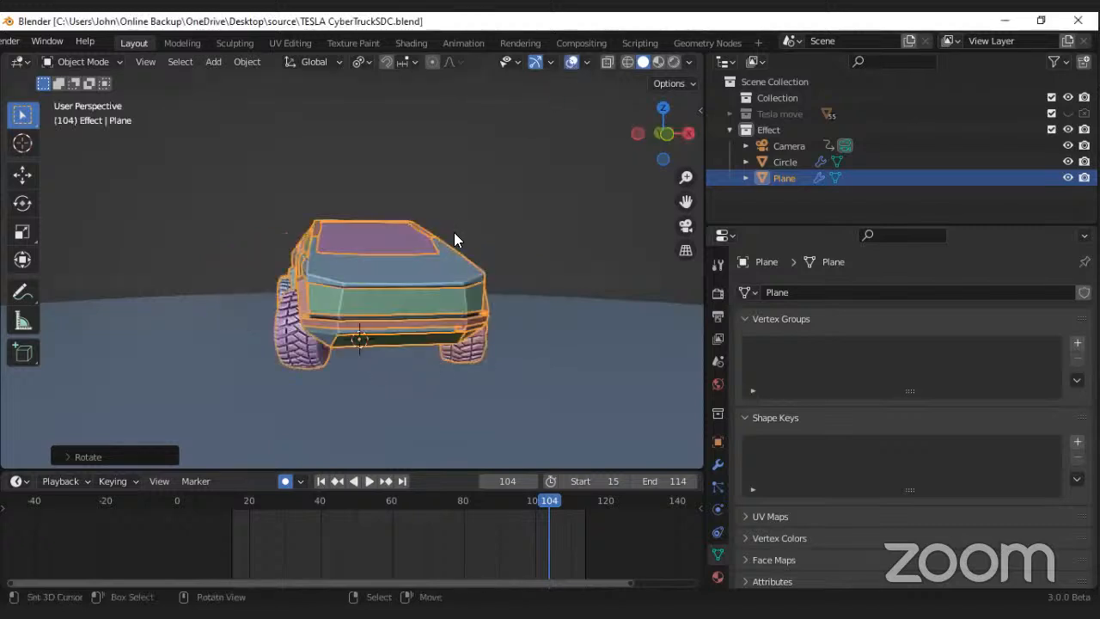
middle_click_drag(454, 233, 395, 239)
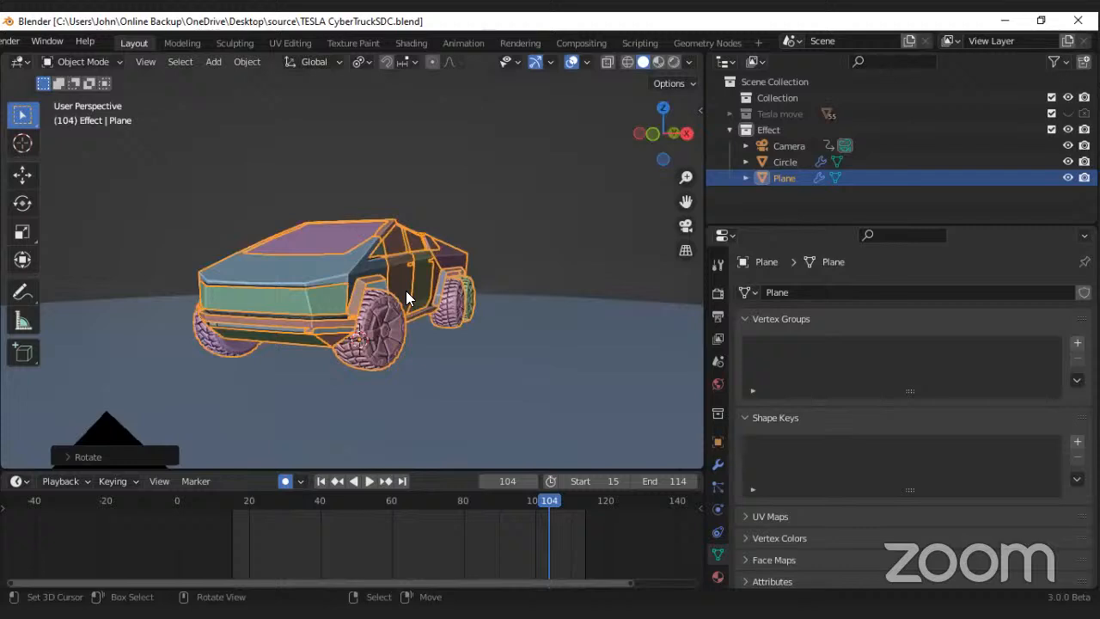
middle_click_drag(406, 290, 338, 282)
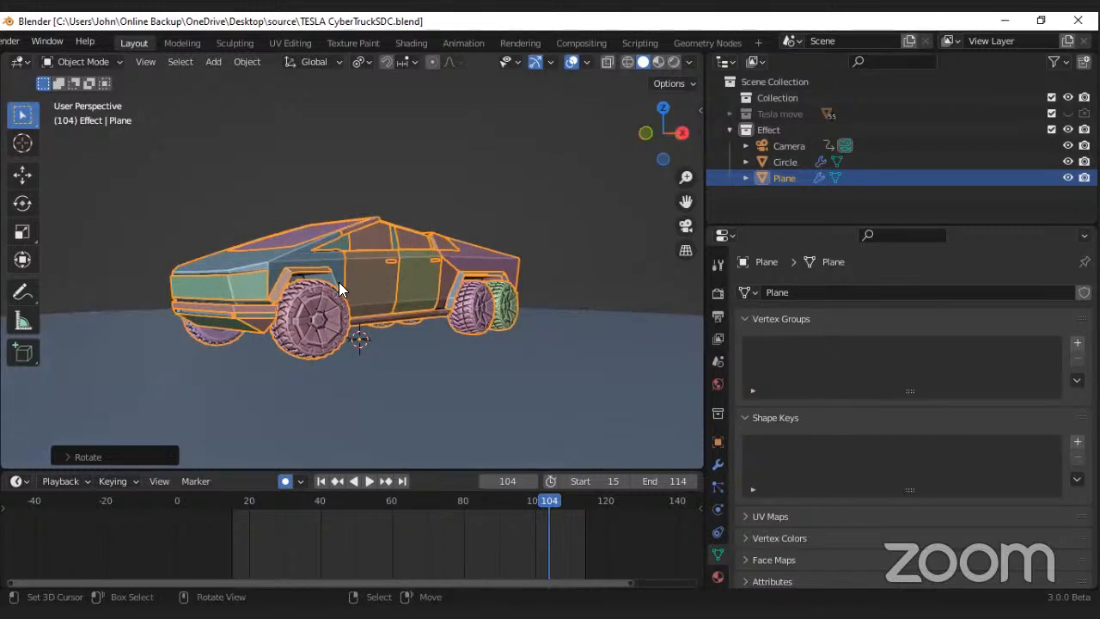
left_click(571, 62)
middle_click_drag(411, 206, 355, 273)
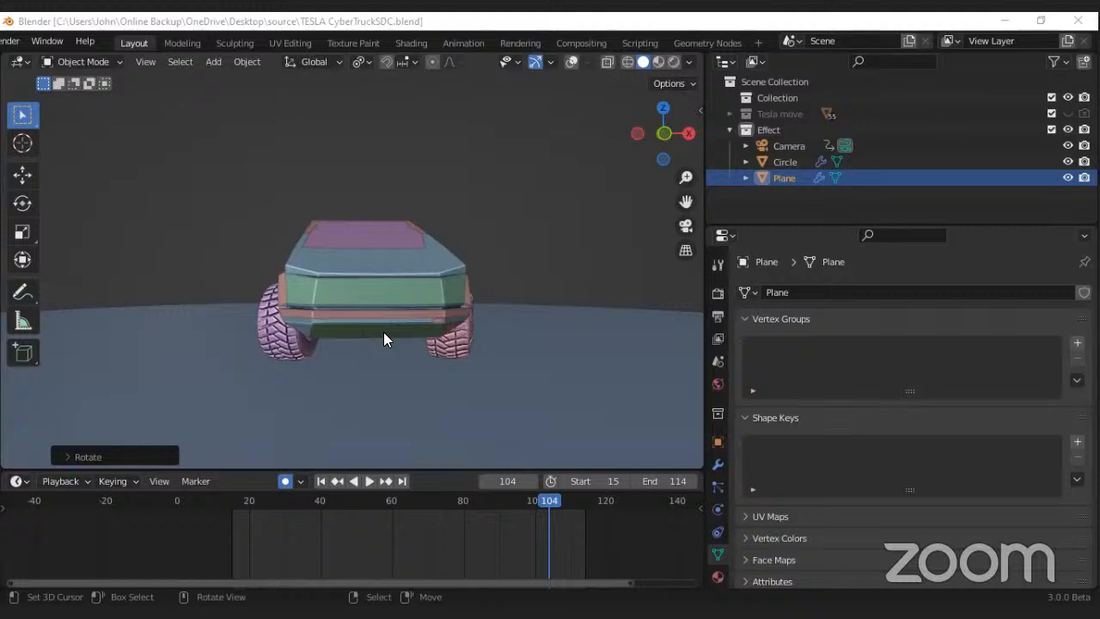
middle_click_drag(383, 338, 461, 290)
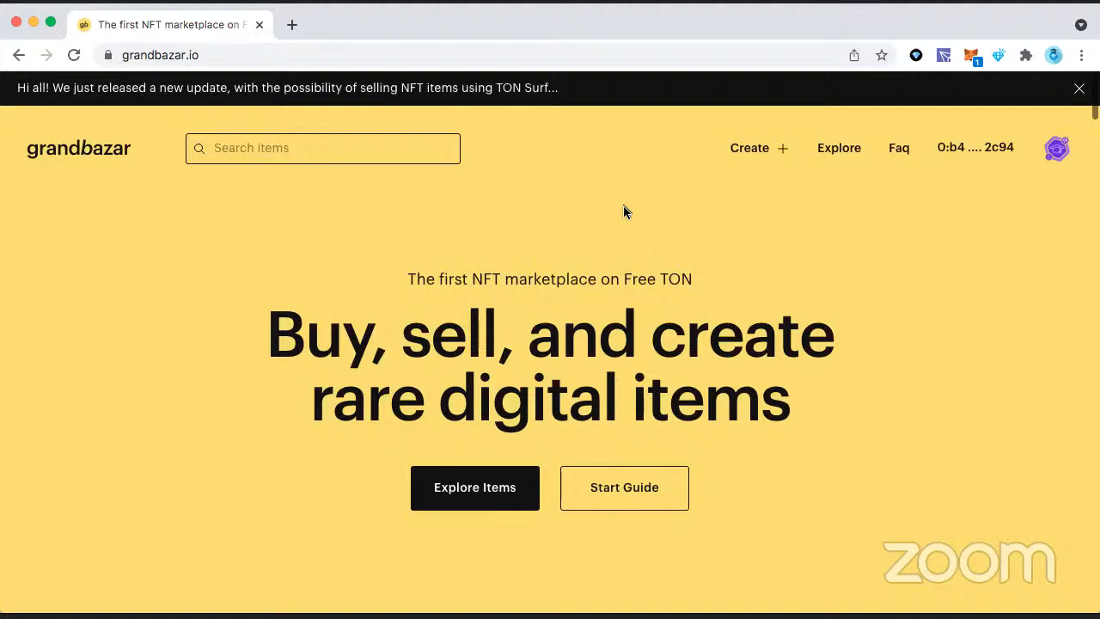
Step: Switch to the browser and look through grandbazar.io's home page, covering the Dota2 items, featured collections, live auctions and new listings
scroll(615, 234, "down", 3)
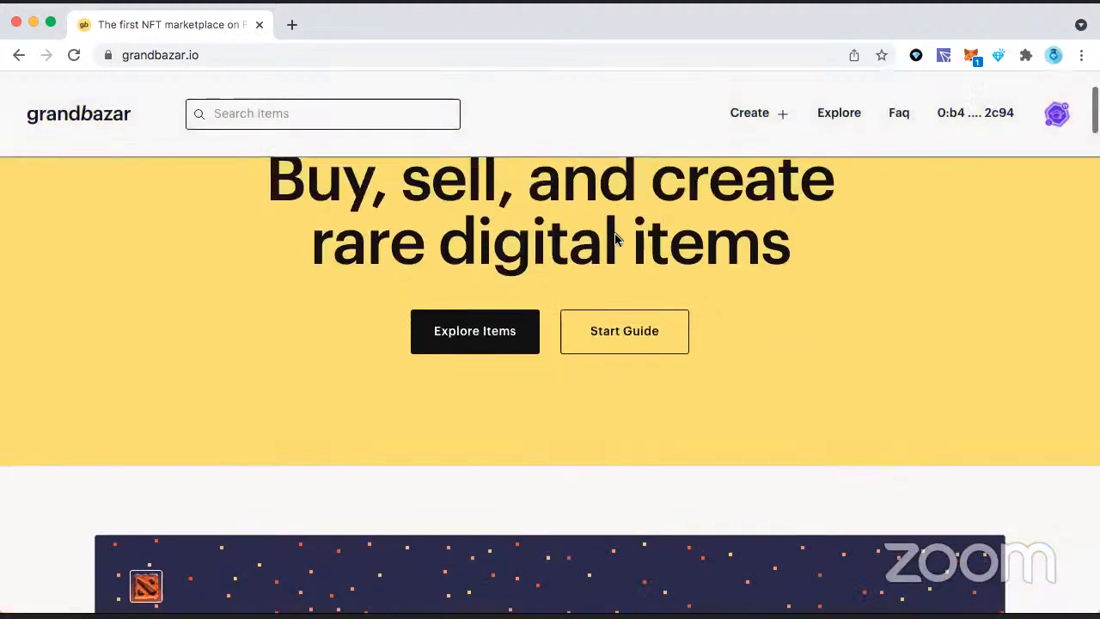
scroll(614, 238, "down", 2)
scroll(615, 238, "up", 5)
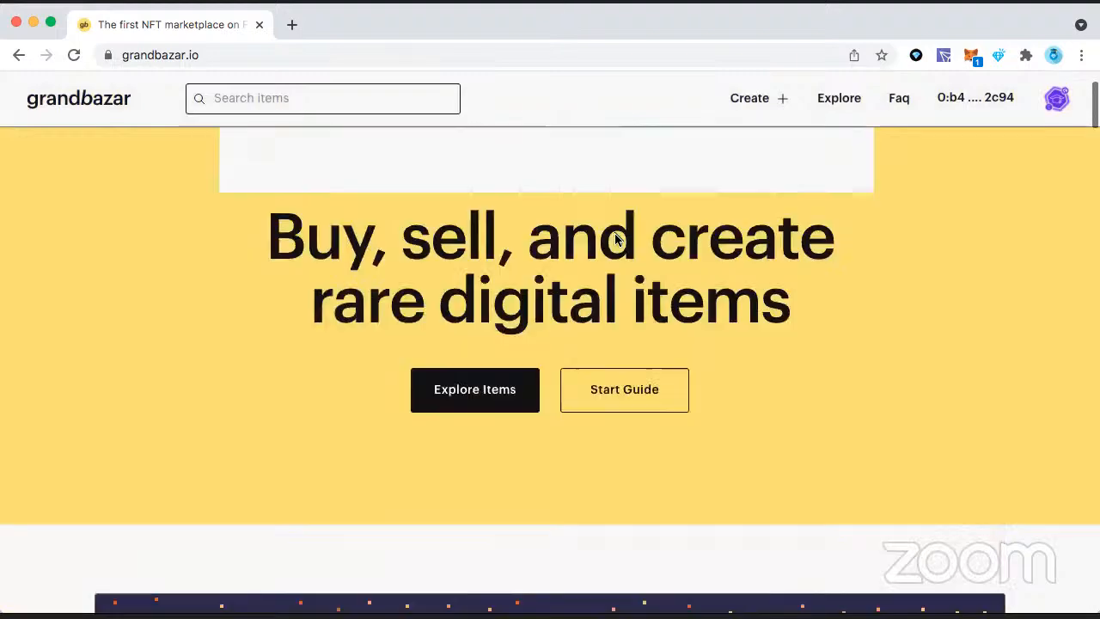
scroll(615, 239, "down", 6)
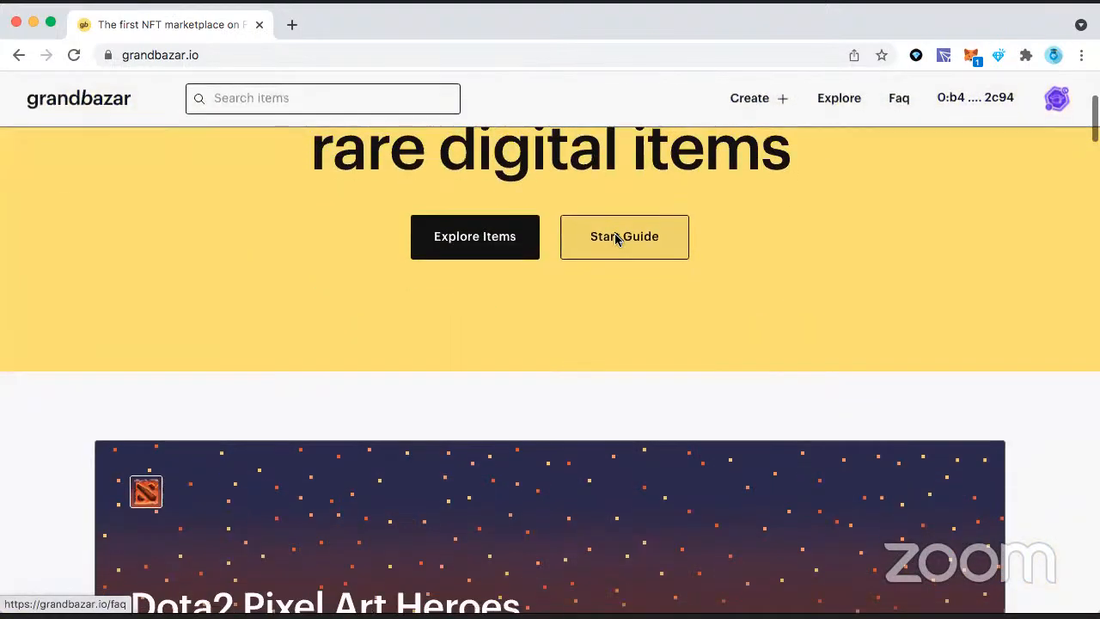
scroll(615, 238, "down", 4)
scroll(391, 297, "down", 4)
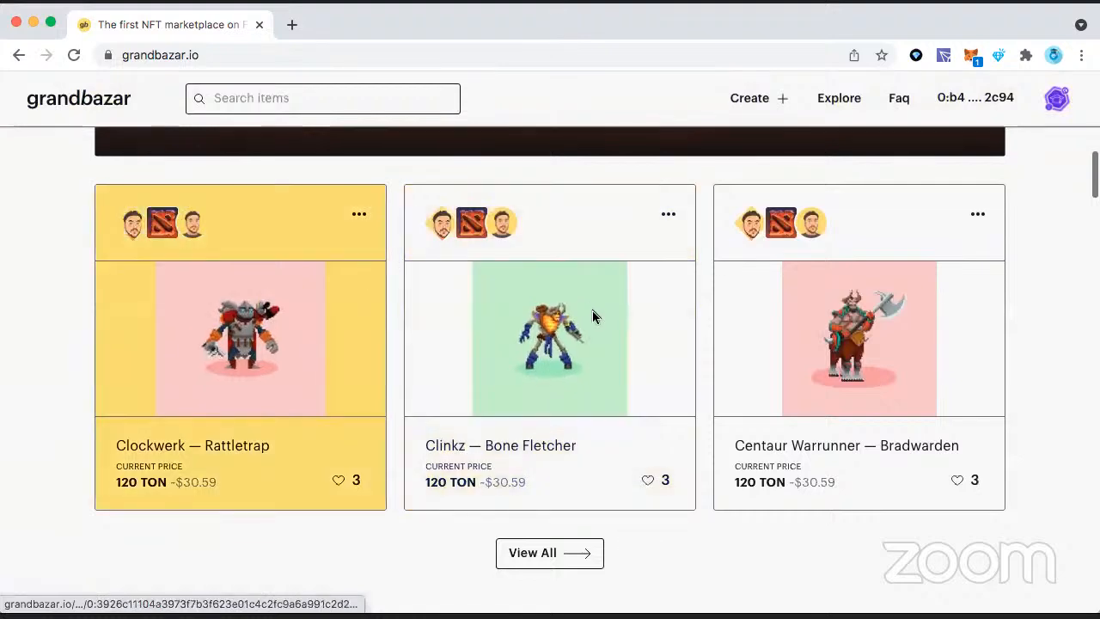
scroll(593, 316, "down", 1)
scroll(592, 313, "down", 2)
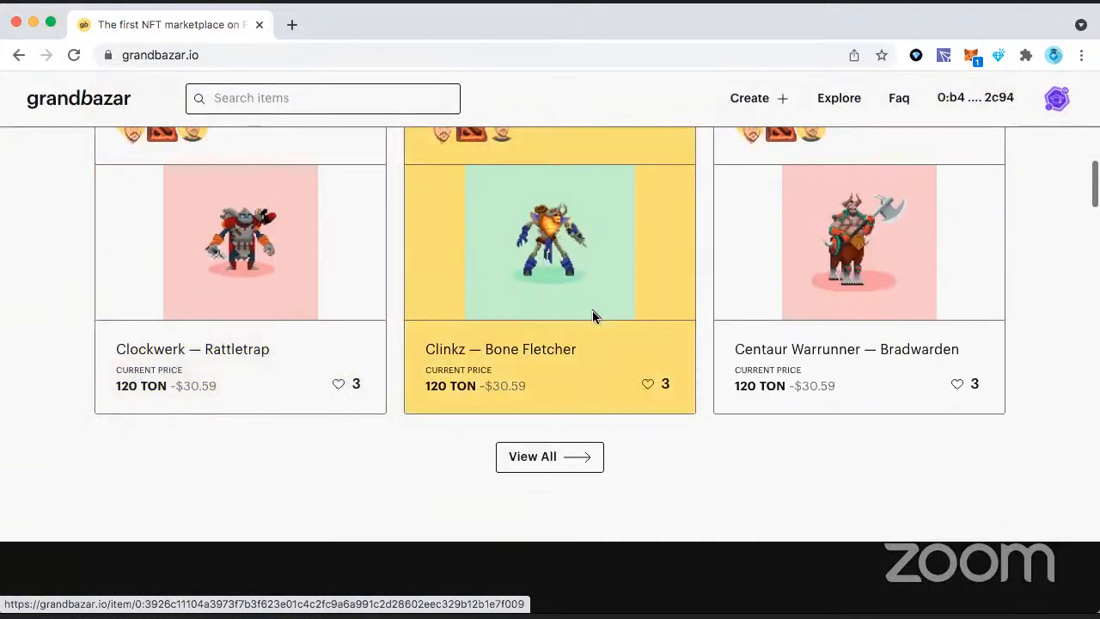
scroll(592, 316, "down", 6)
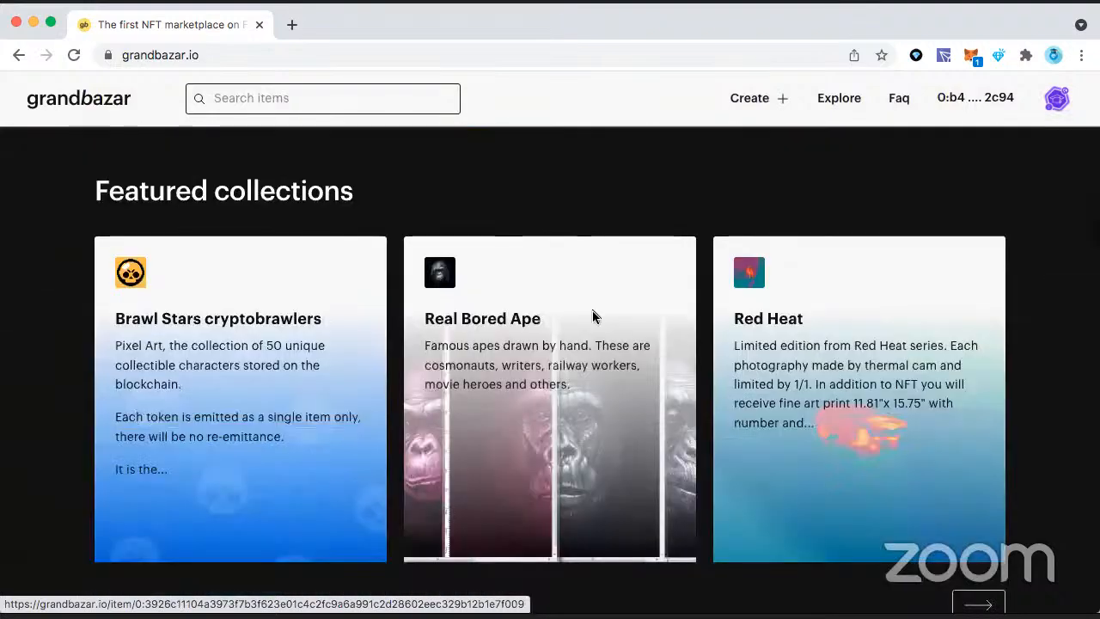
scroll(592, 316, "down", 5)
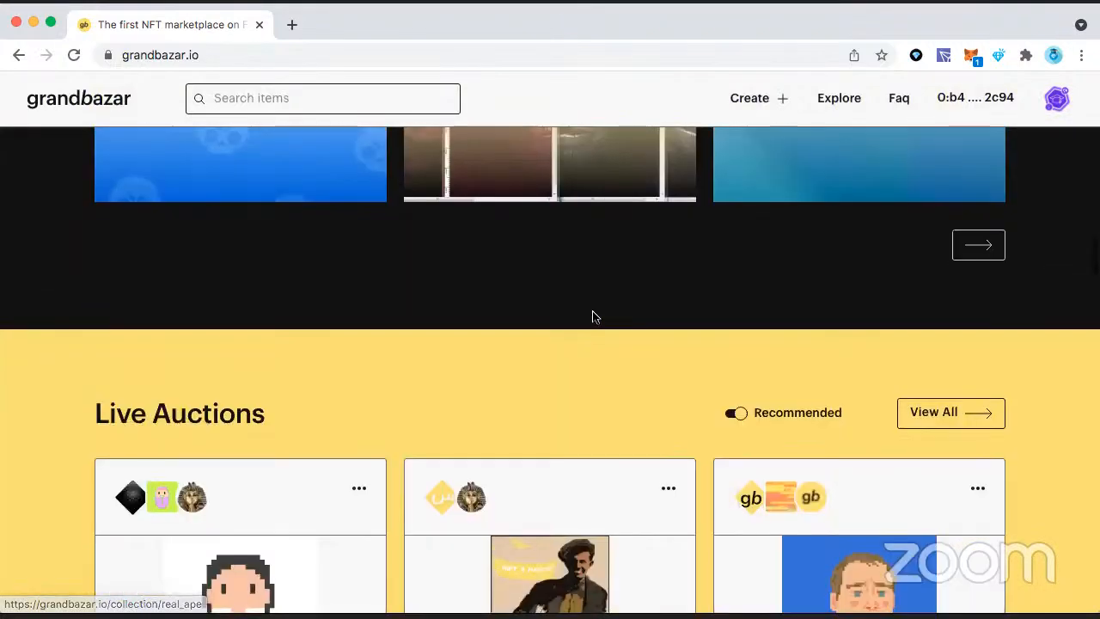
scroll(592, 316, "down", 3)
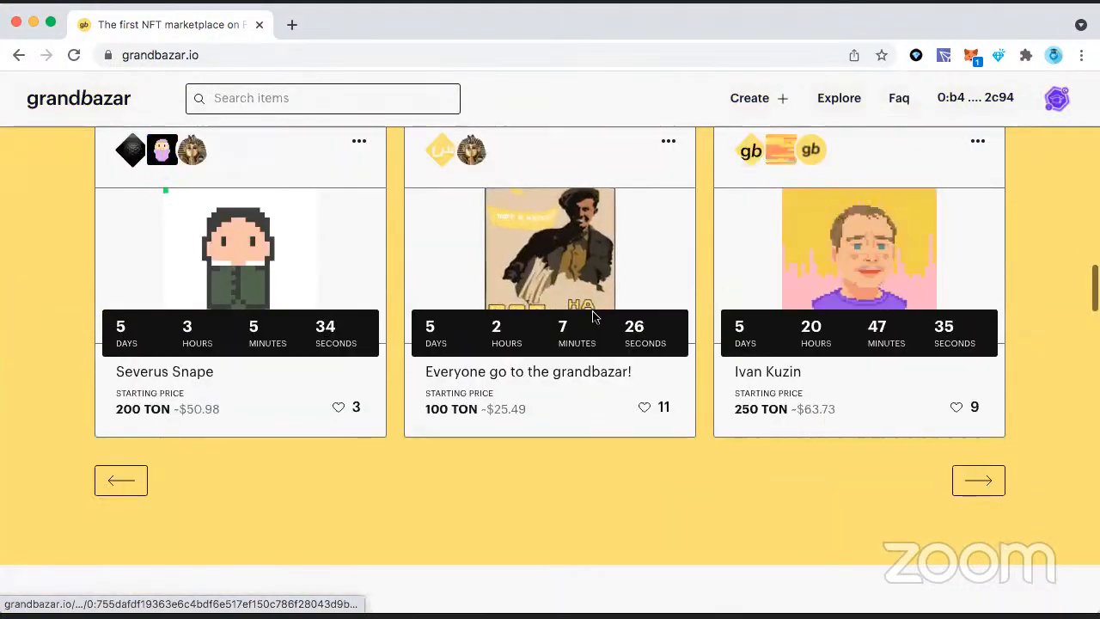
scroll(593, 317, "down", 5)
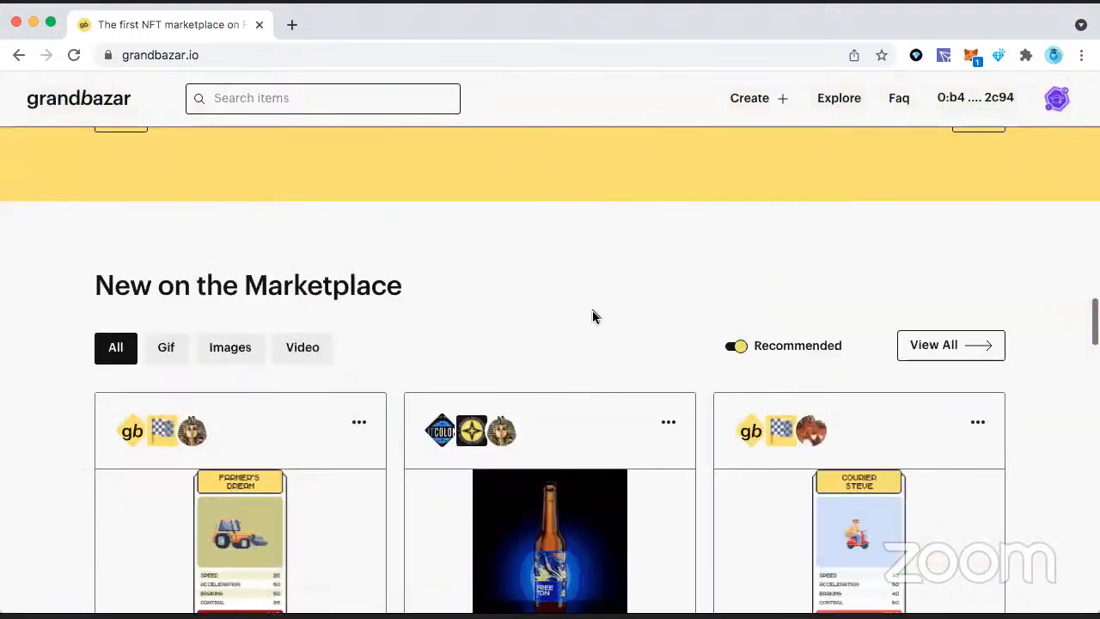
scroll(592, 316, "down", 2)
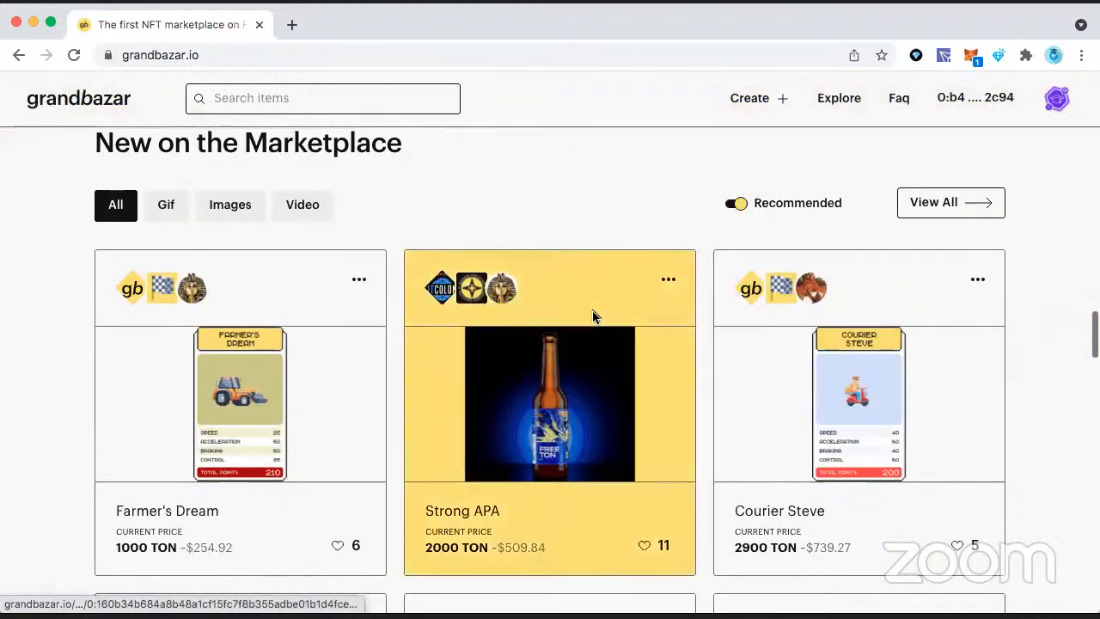
scroll(649, 210, "down", 6)
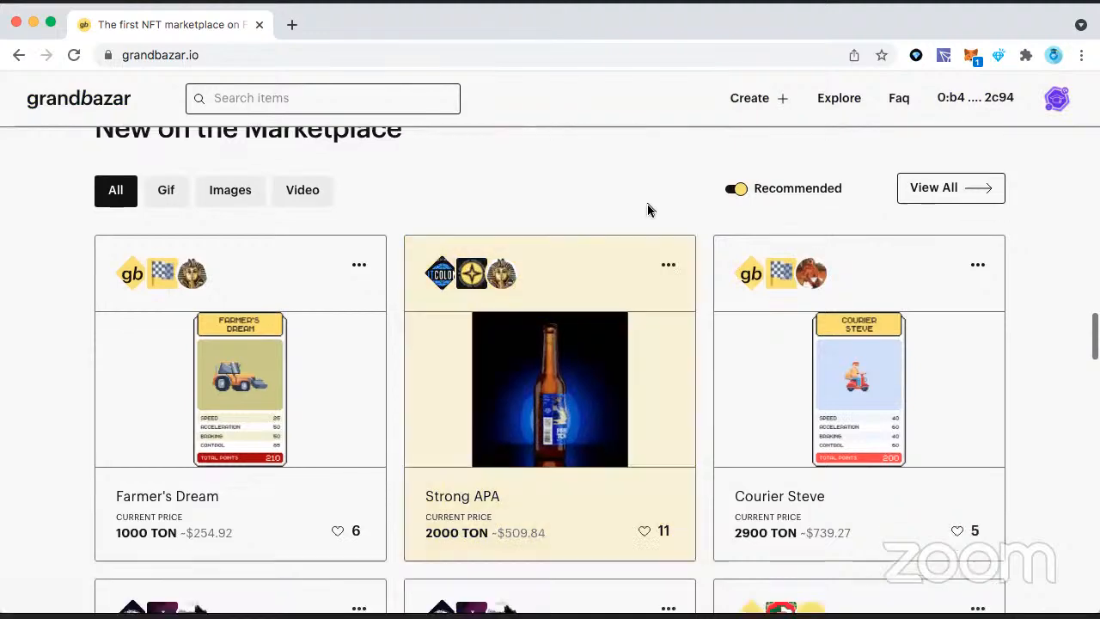
scroll(649, 210, "down", 4)
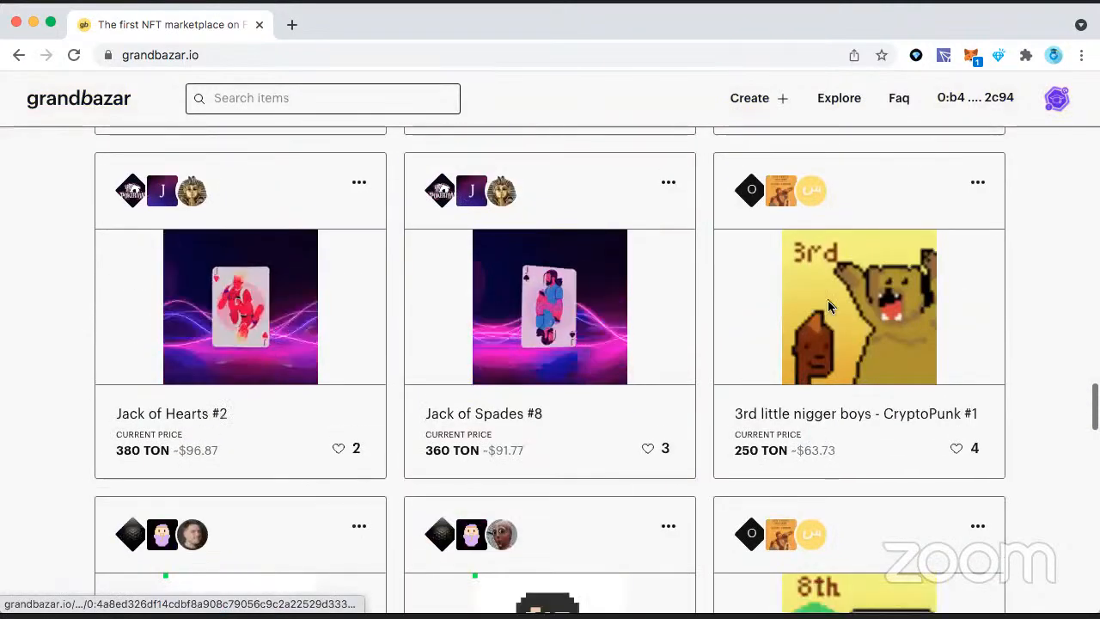
Step: Open the account's own profile on grandbazar.io and look over its cover and collectibles
scroll(818, 343, "up", 20)
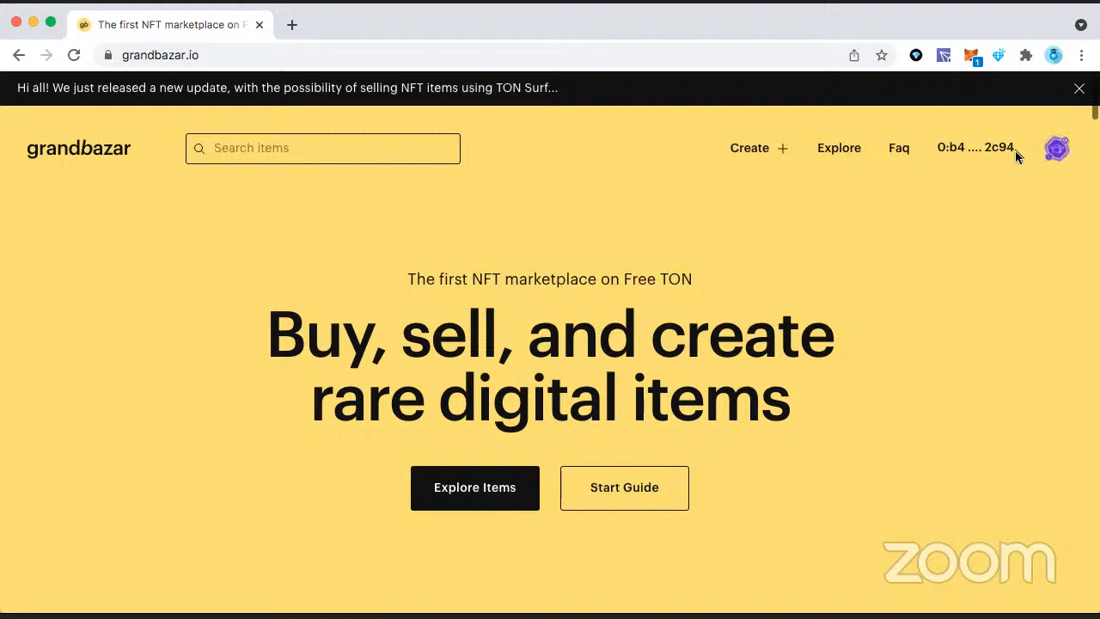
left_click(1062, 154)
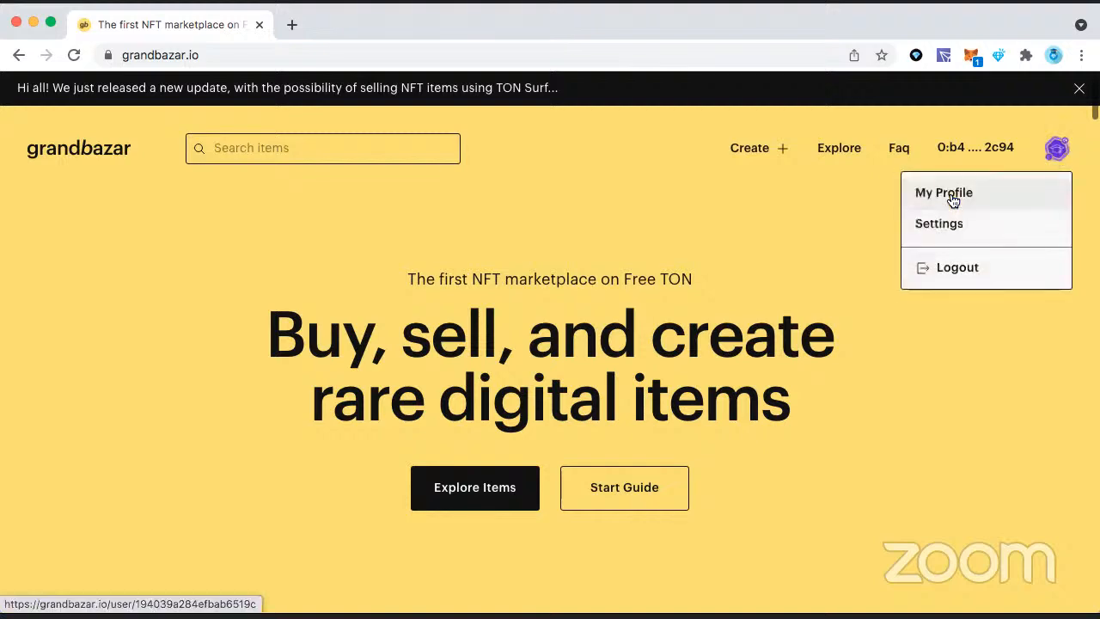
left_click(948, 194)
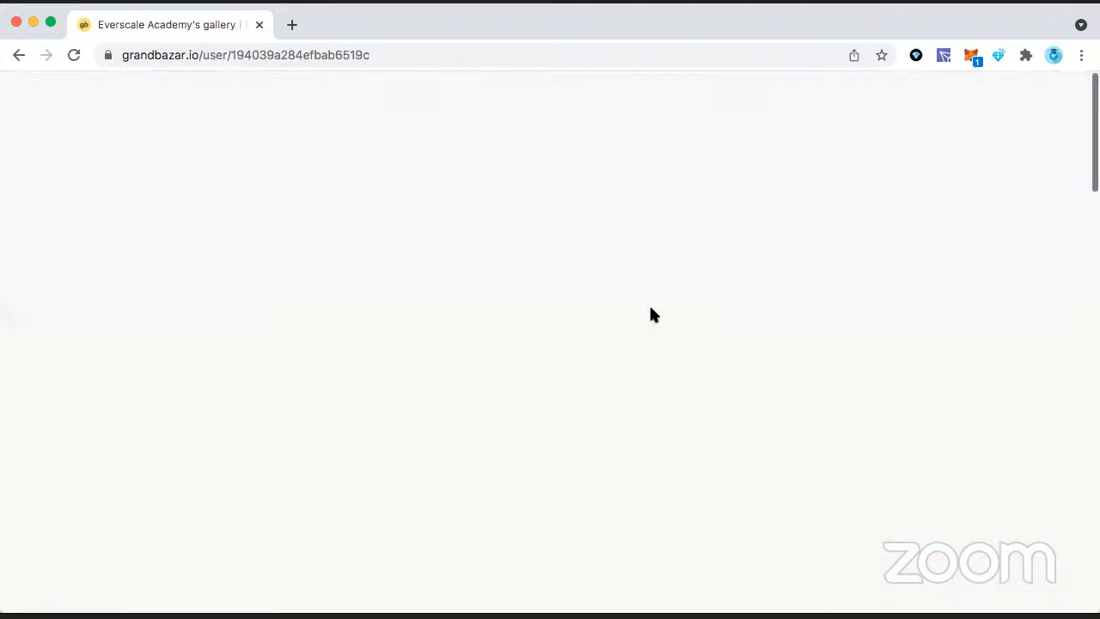
scroll(727, 361, "down", 5)
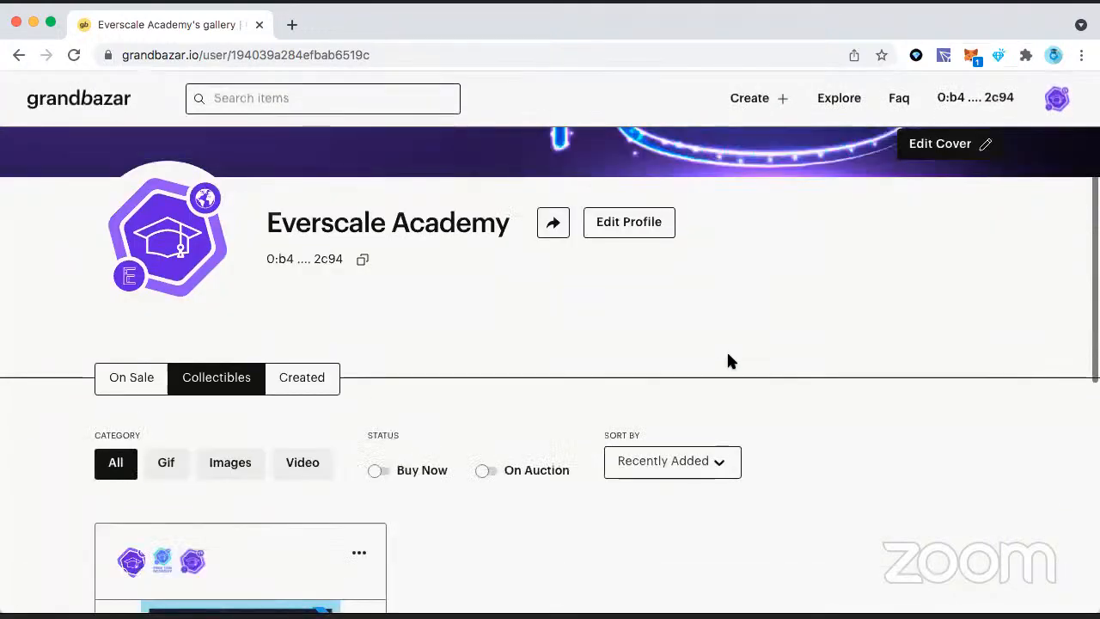
scroll(728, 355, "up", 5)
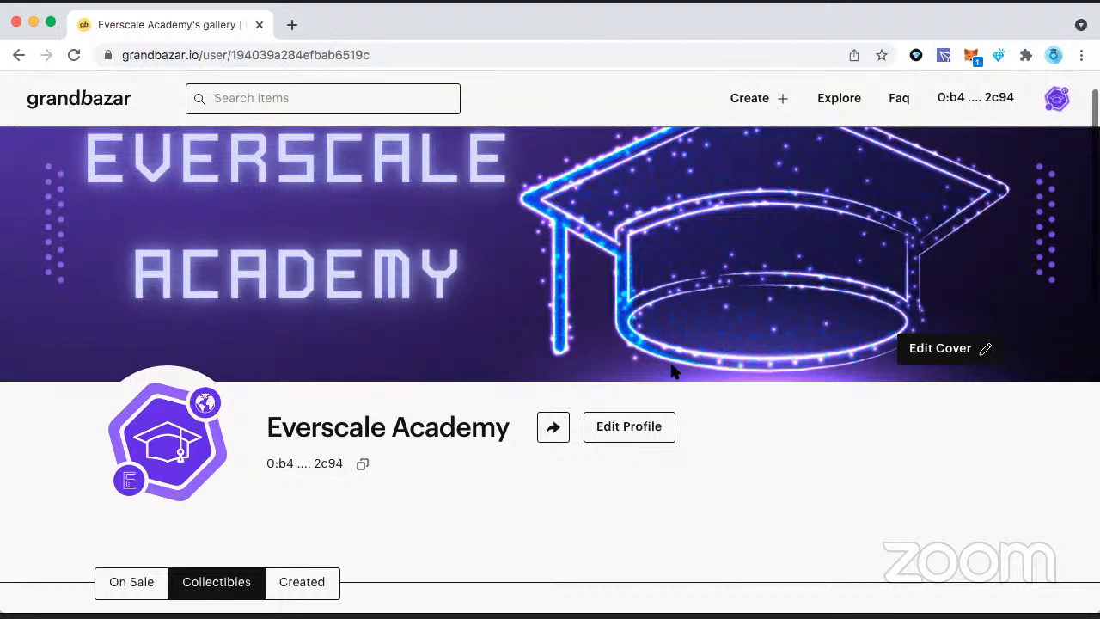
scroll(675, 371, "down", 3)
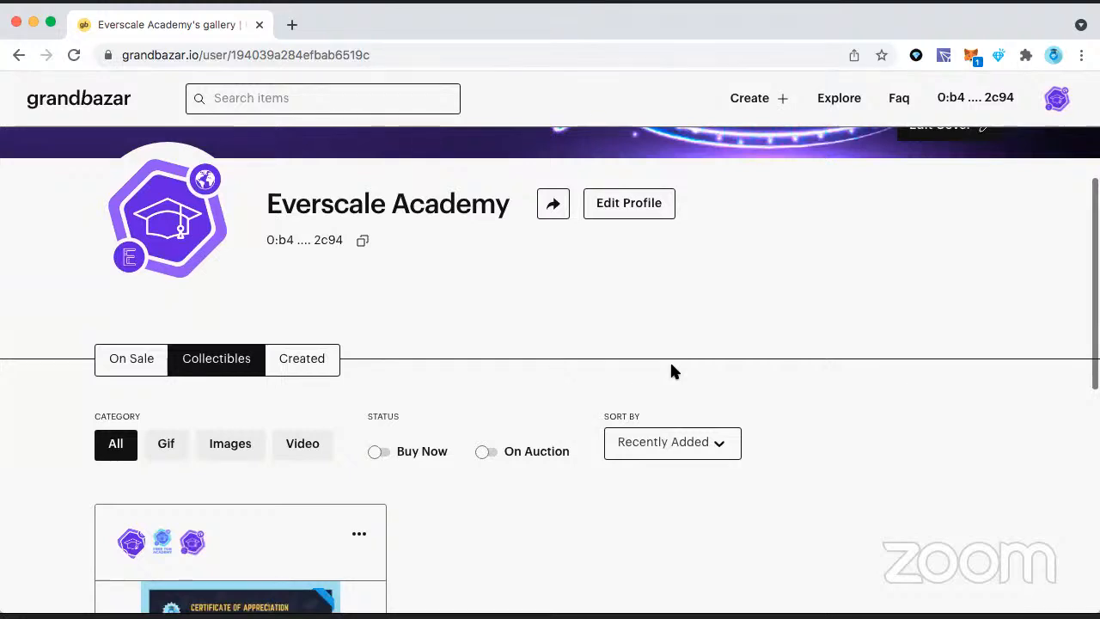
Step: Review the profile page once more, from the cover banner down to the collectible filters and certificate card
scroll(722, 344, "up", 1)
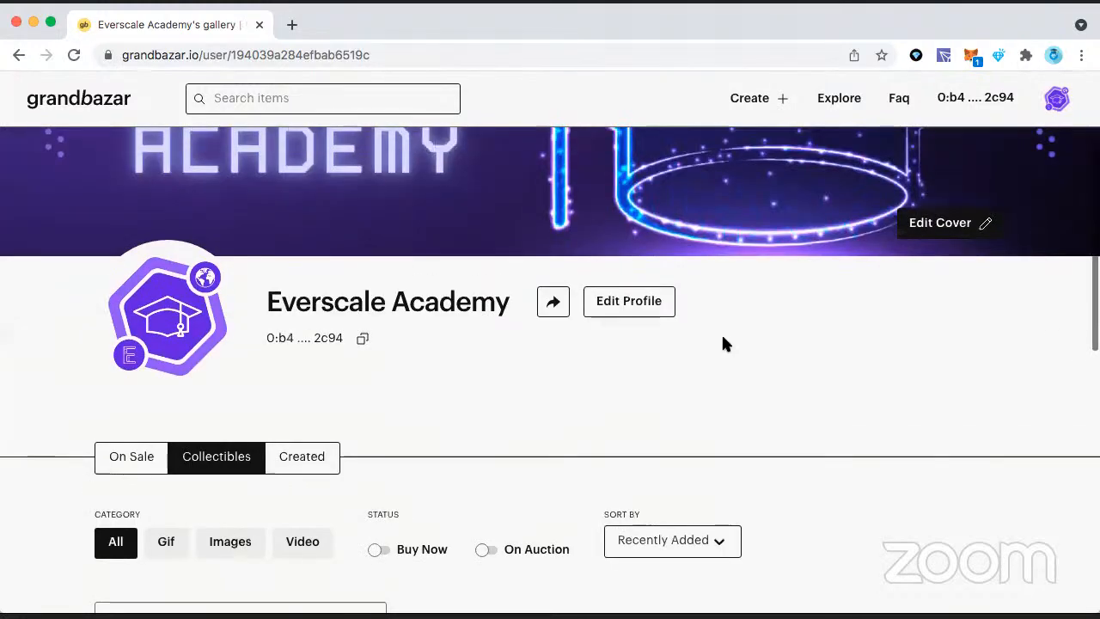
scroll(722, 344, "down", 2)
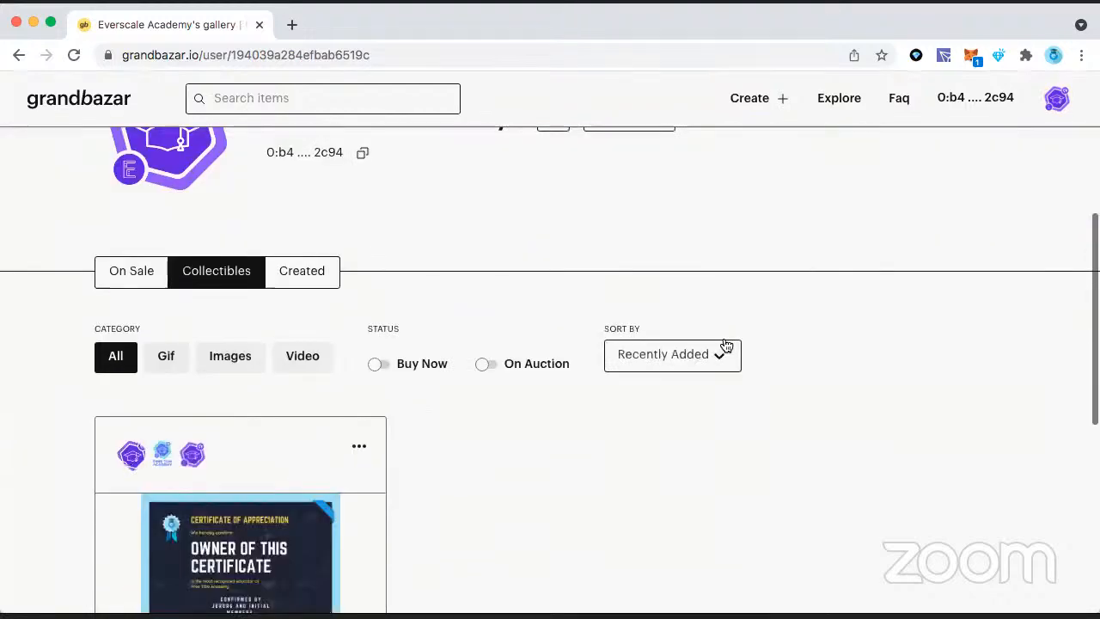
scroll(726, 344, "up", 4)
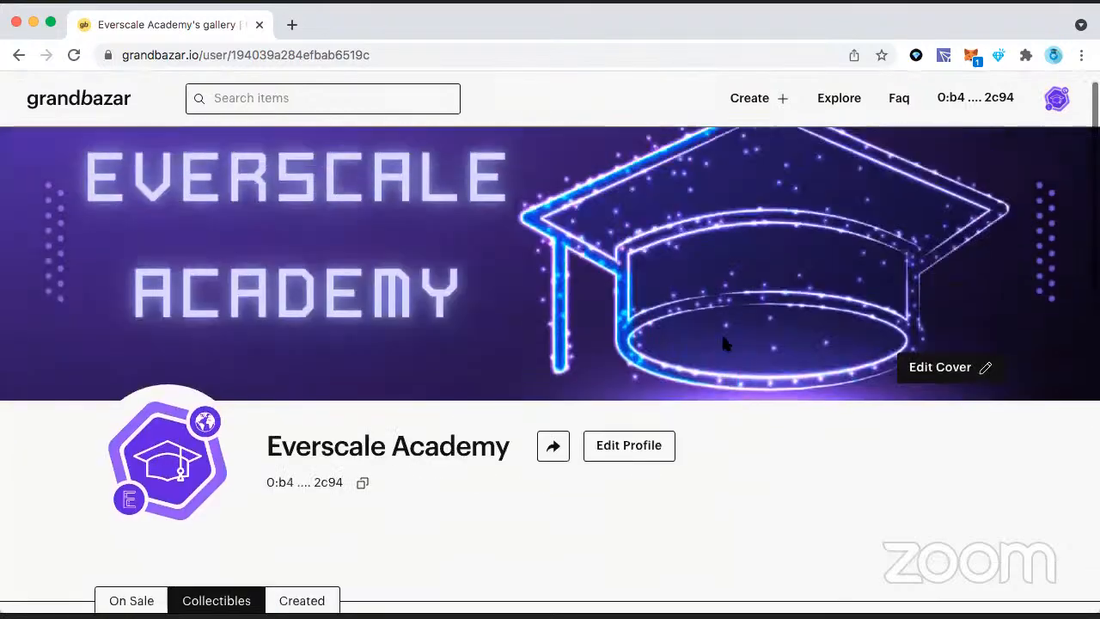
scroll(668, 449, "down", 6)
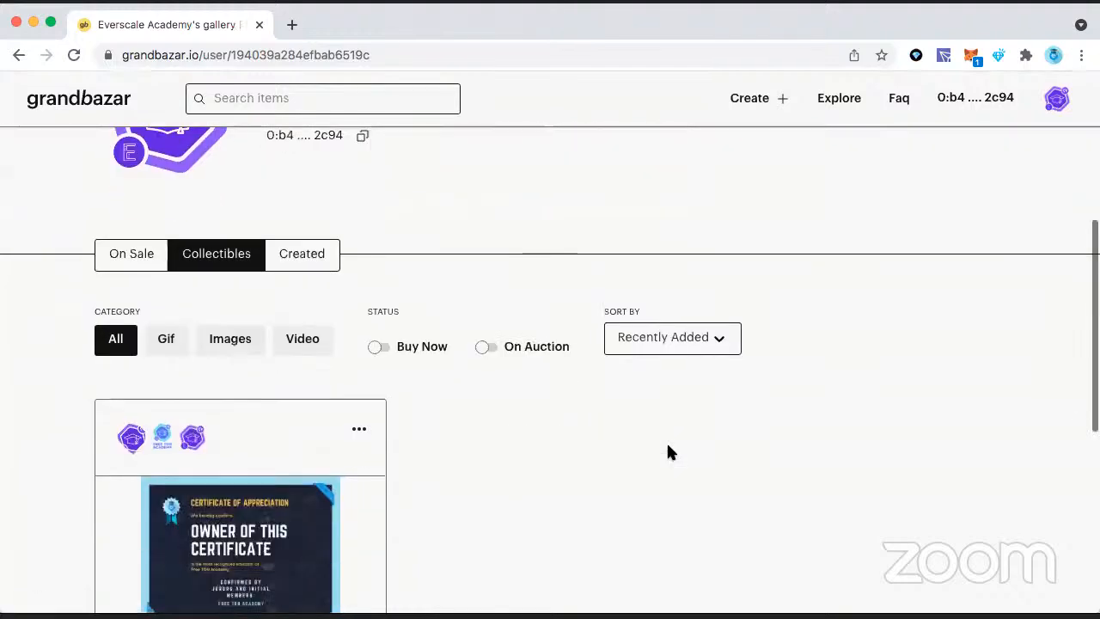
scroll(671, 451, "up", 5)
scroll(685, 432, "down", 3)
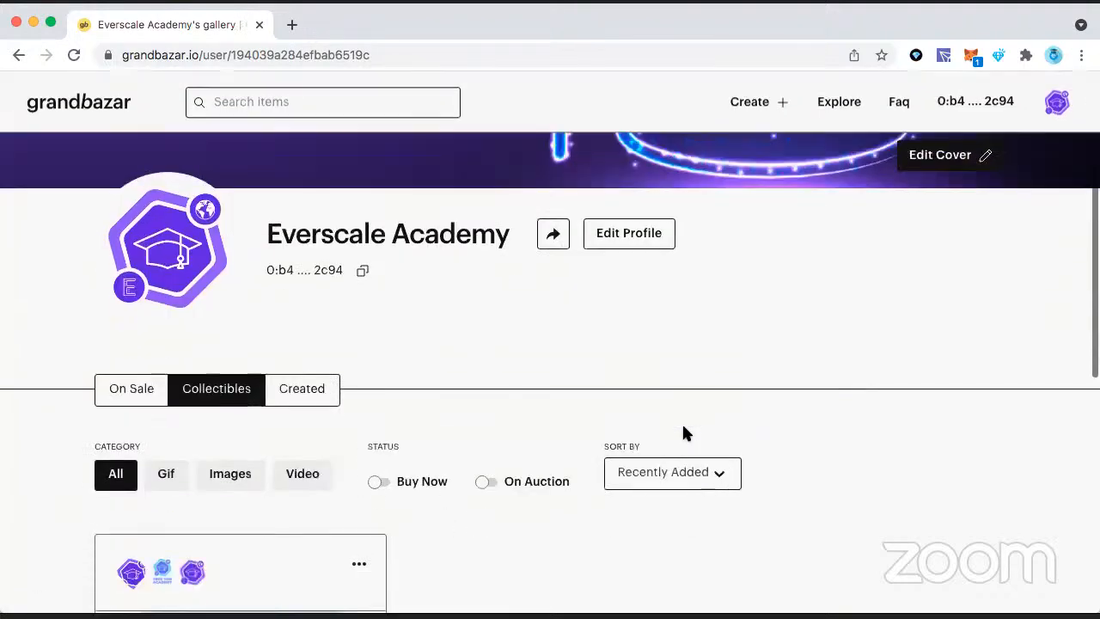
scroll(685, 433, "up", 2)
scroll(768, 159, "up", 1)
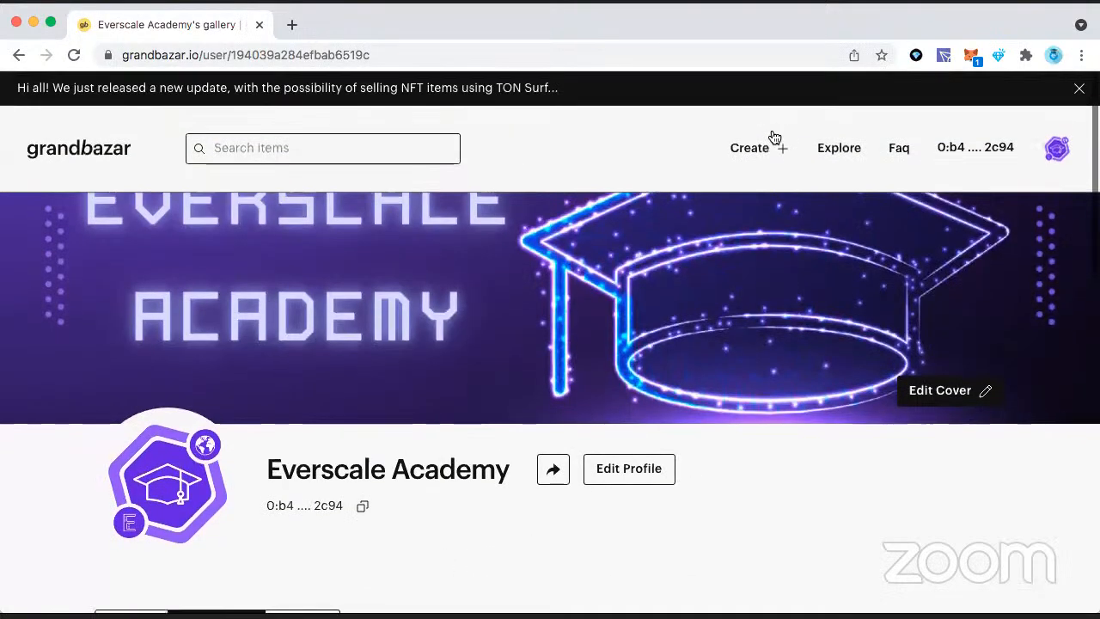
Step: Start a new collectible and upload animation.gif from the Telegram Desktop folder as its file
left_click(761, 145)
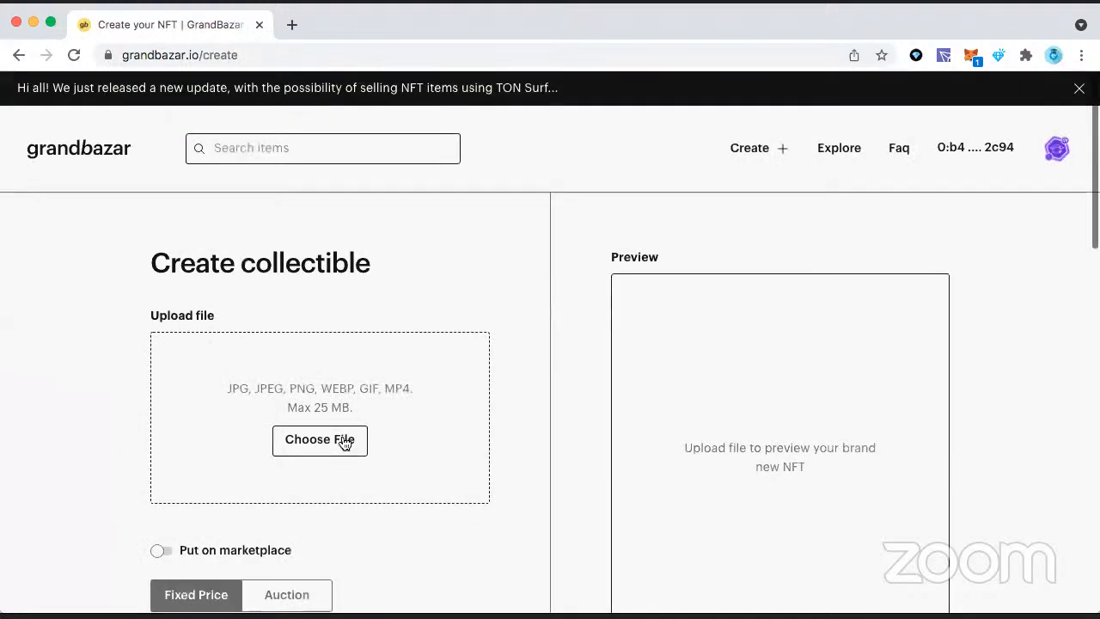
left_click(334, 446)
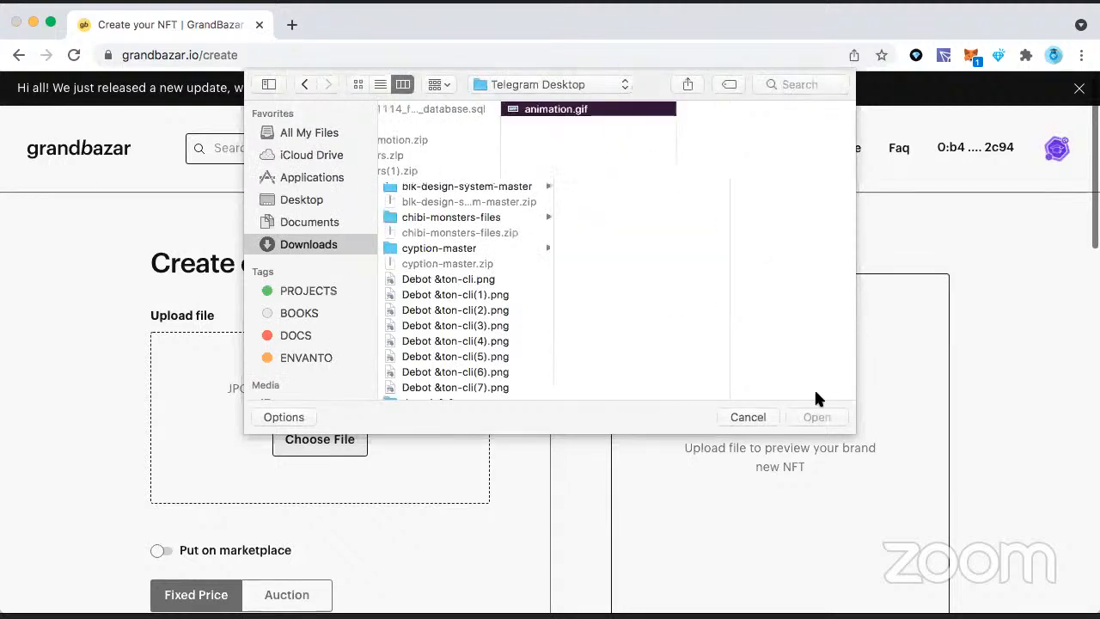
left_click(813, 417)
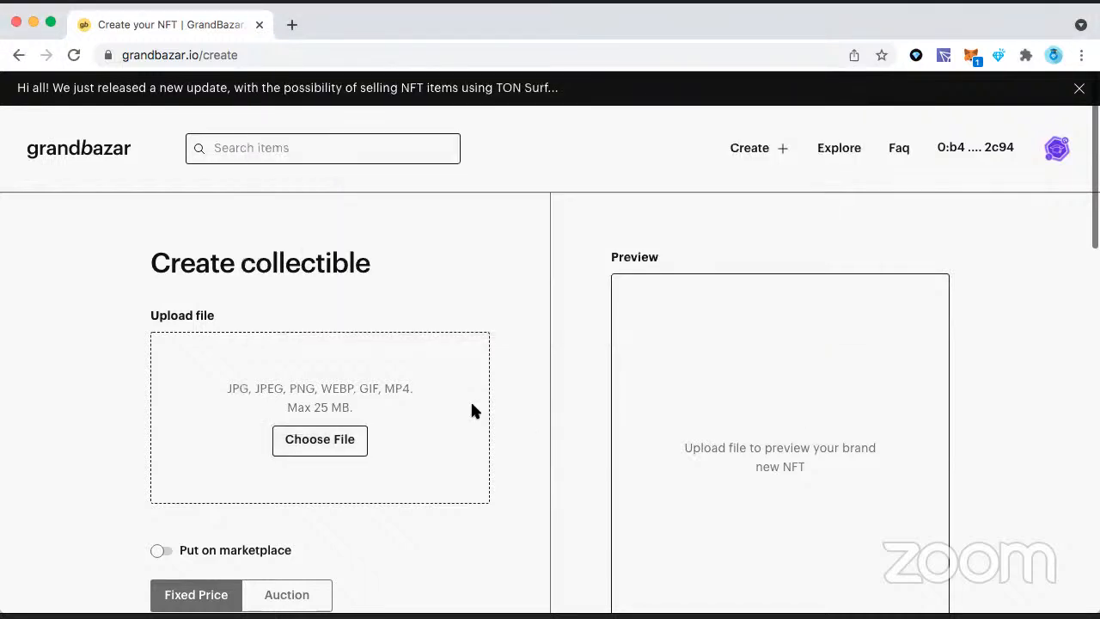
scroll(472, 404, "down", 1)
scroll(472, 411, "down", 3)
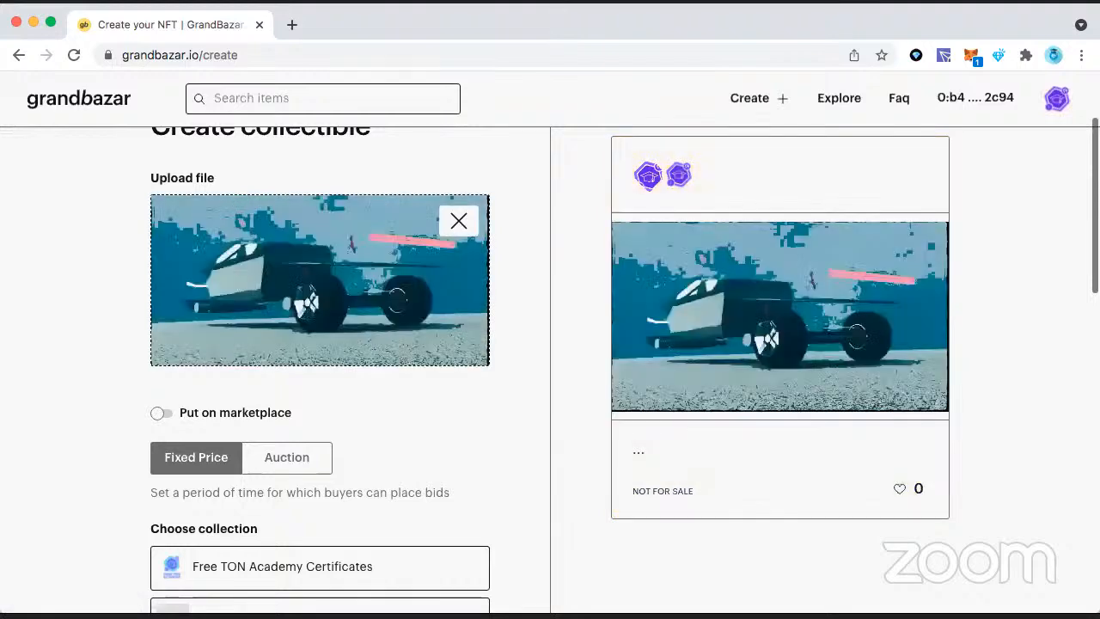
Step: Toggle the Put on marketplace option so that a price in TON Crystals can be entered for the collectible
scroll(513, 370, "down", 4)
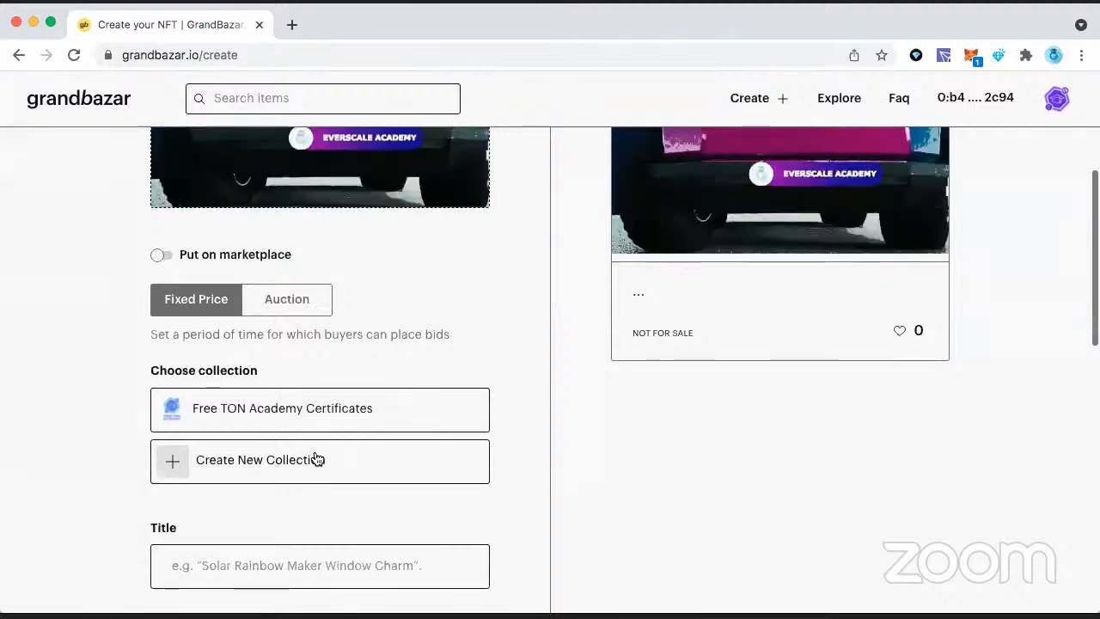
scroll(314, 418, "down", 1)
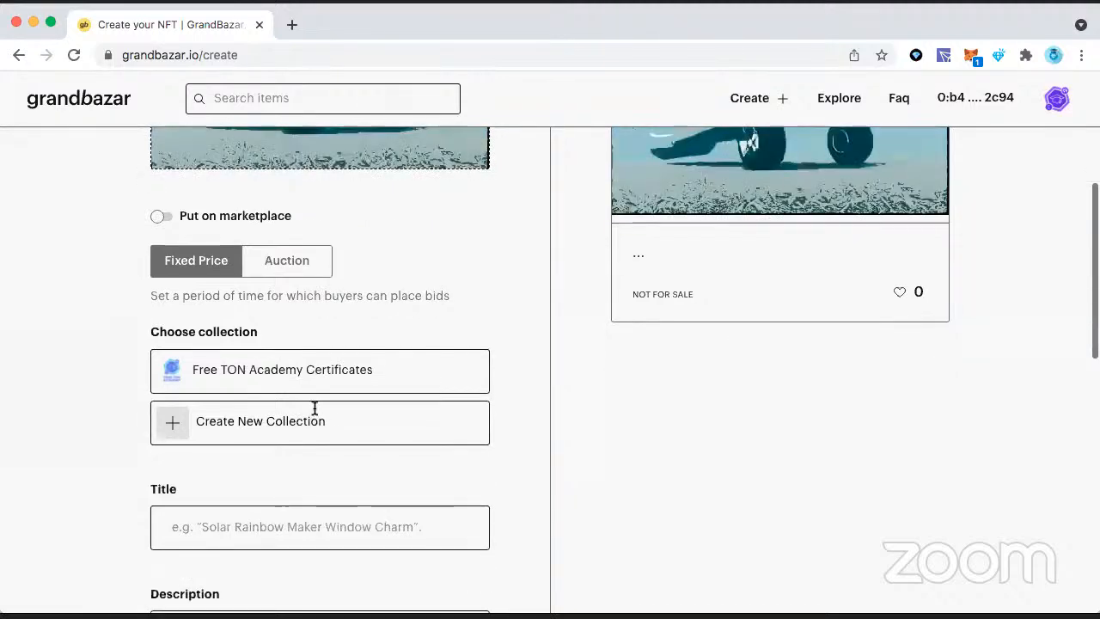
scroll(315, 410, "down", 3)
scroll(325, 319, "up", 4)
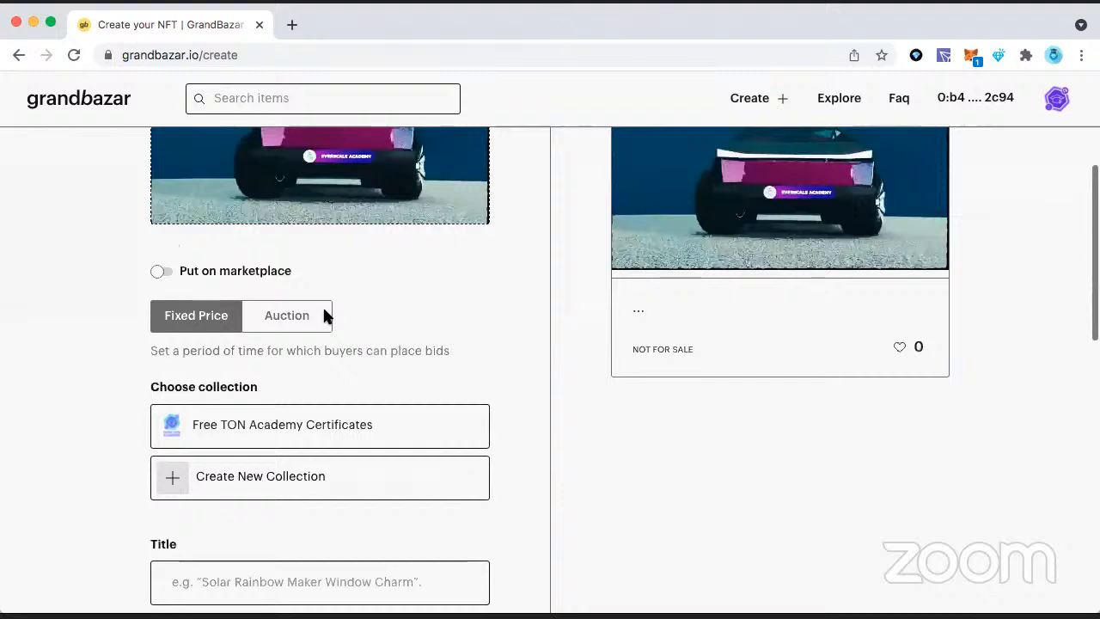
left_click(160, 272)
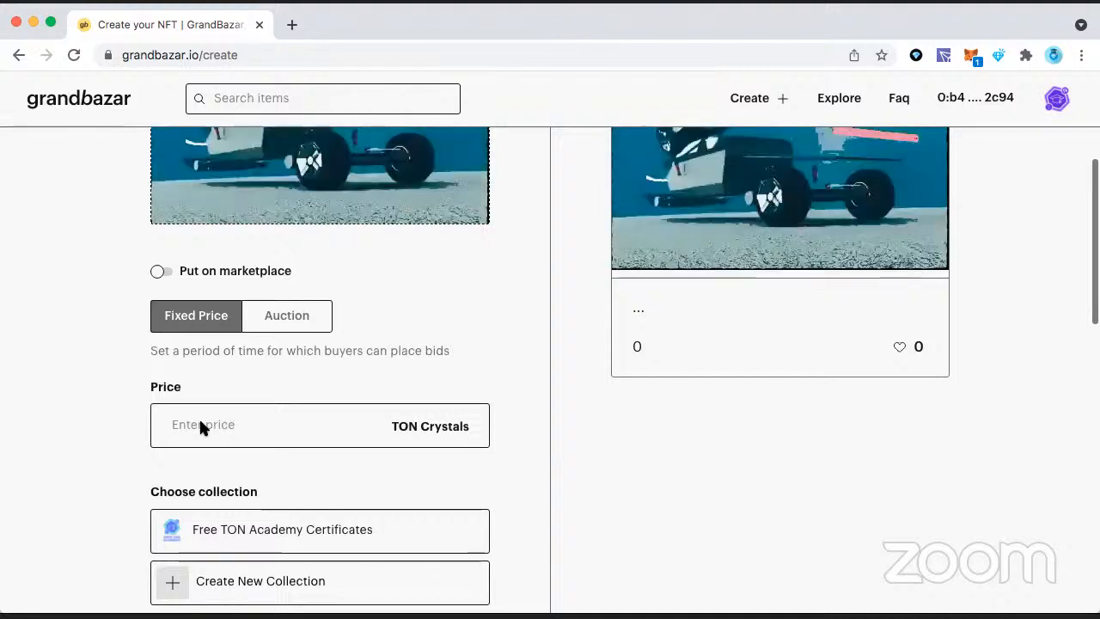
Step: Assign the collectible to the Free TON Academy Certificates collection and toggle the Put on marketplace option again
scroll(199, 422, "down", 3)
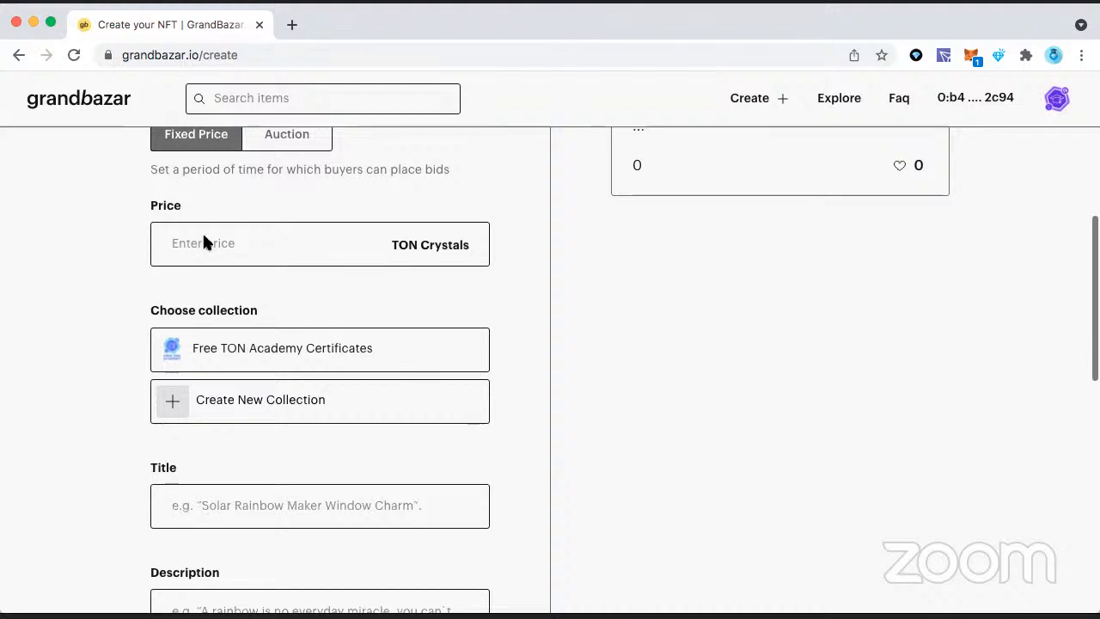
scroll(372, 262, "up", 2)
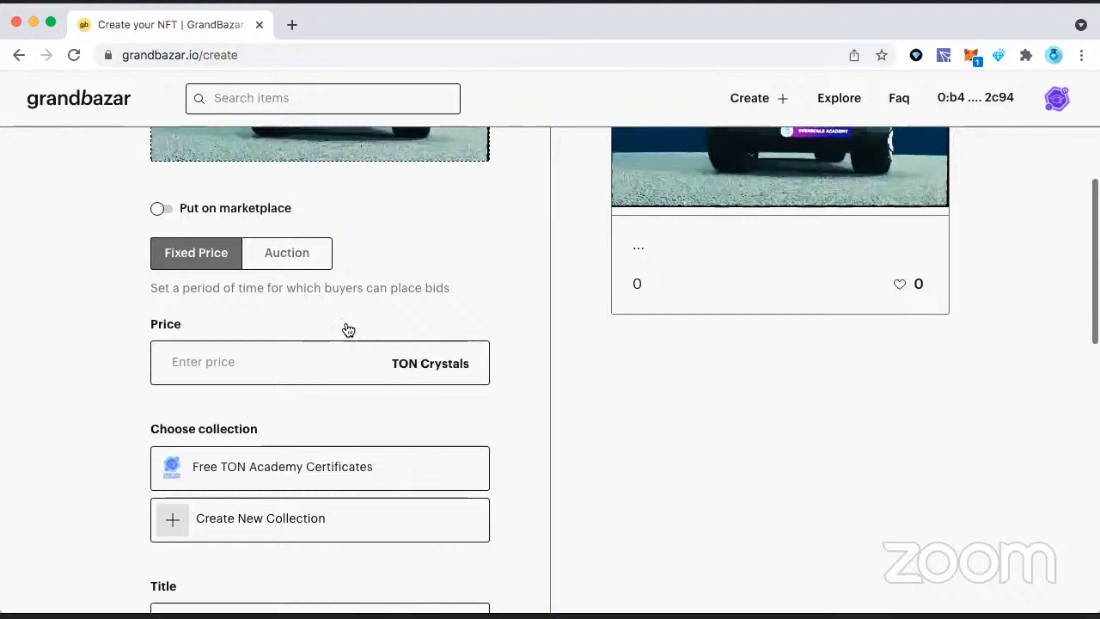
scroll(345, 326, "down", 3)
scroll(235, 402, "up", 3)
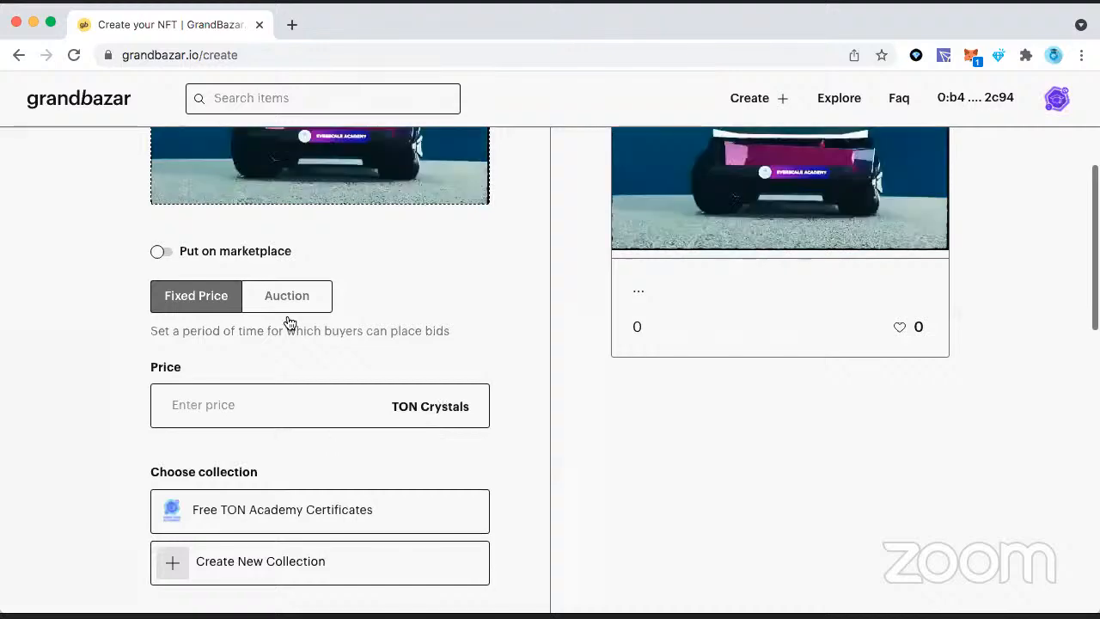
scroll(289, 322, "down", 3)
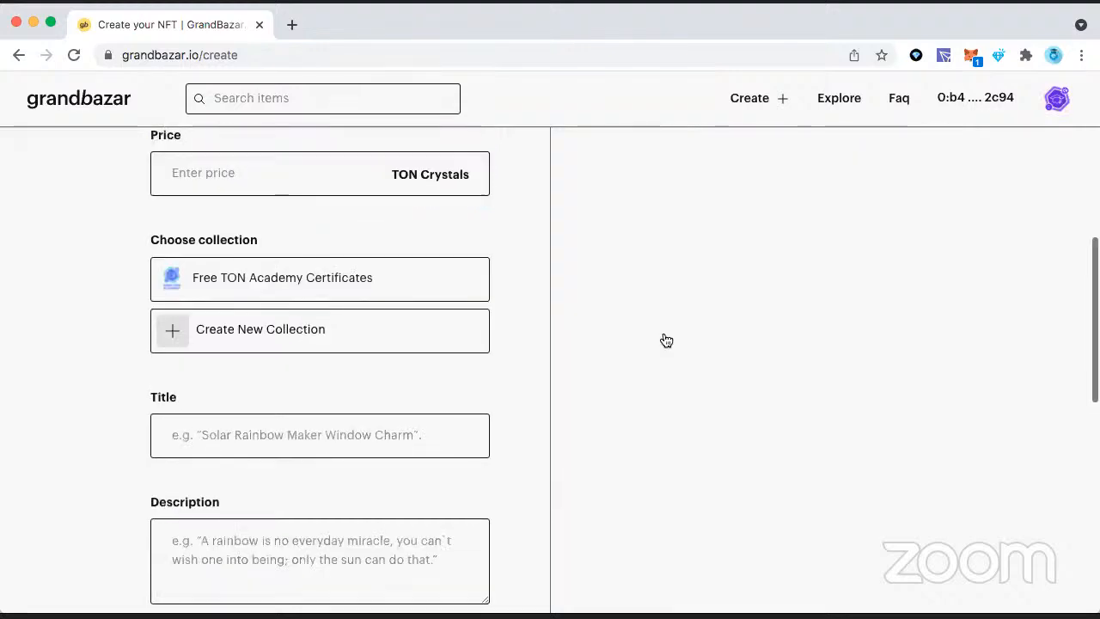
scroll(666, 340, "up", 5)
scroll(533, 447, "down", 2)
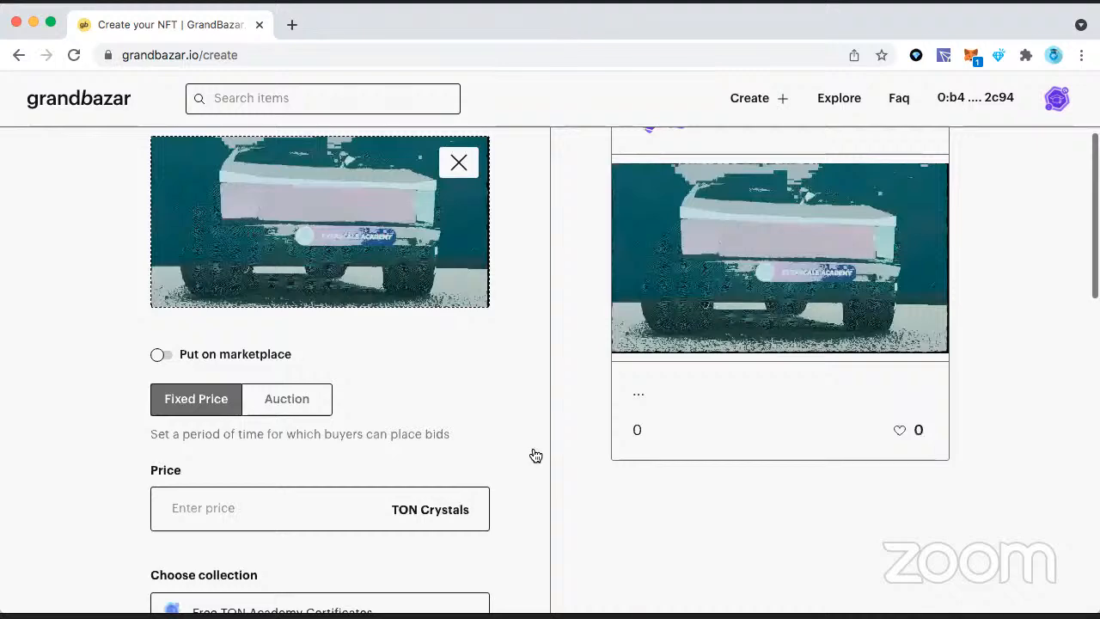
scroll(426, 331, "down", 3)
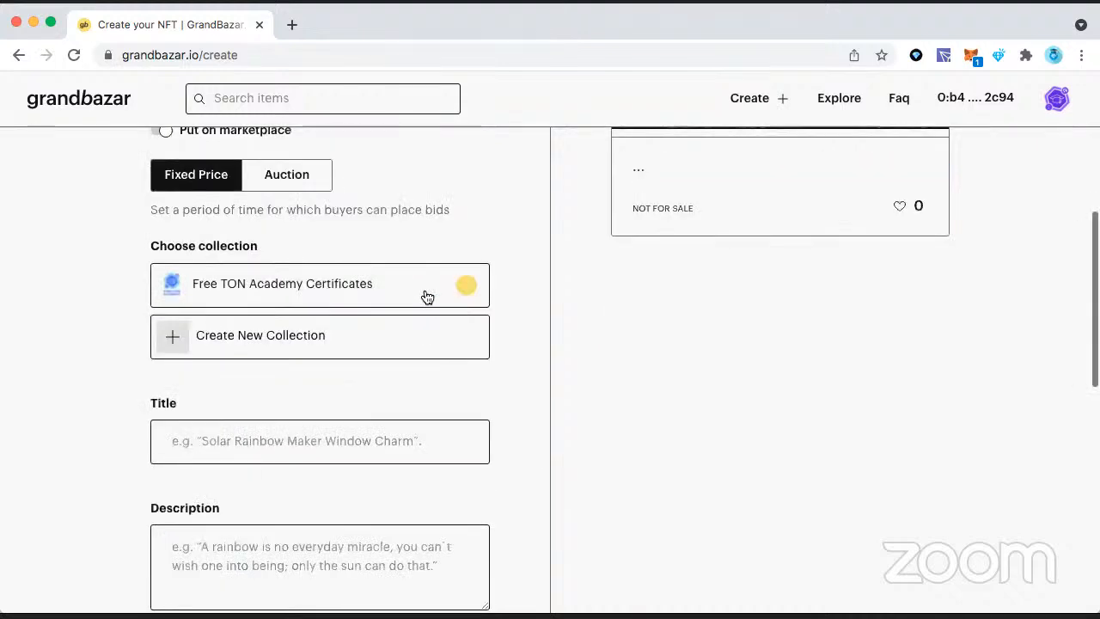
Step: Review the whole collectible form, covering the preview, marketplace setting, collection, title, description, royalties and transaction fee
scroll(322, 250, "up", 1)
scroll(319, 249, "up", 4)
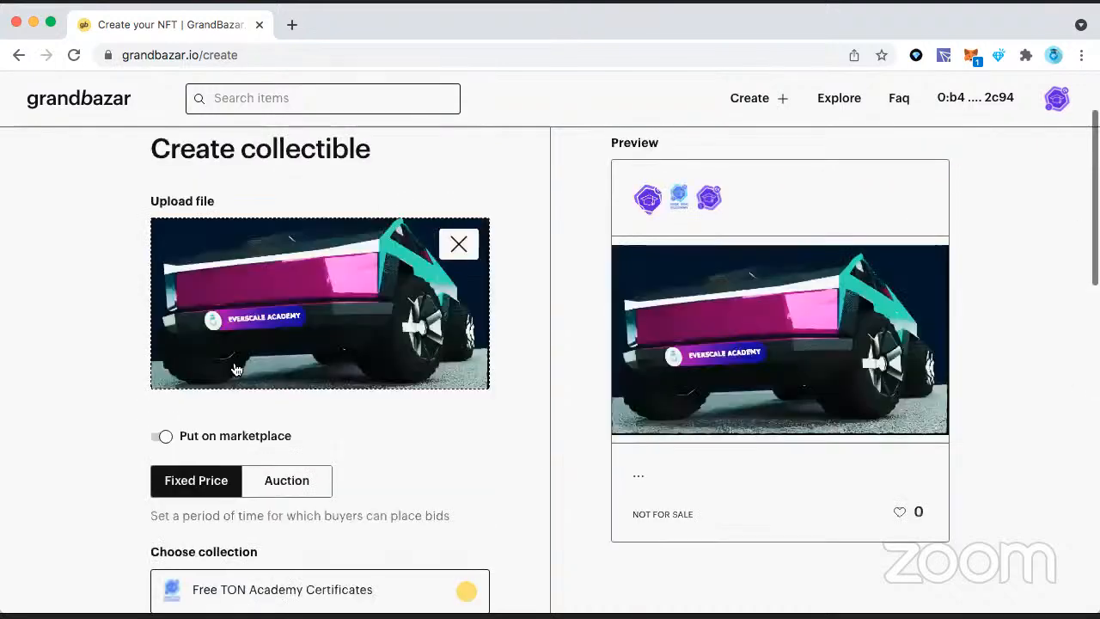
scroll(232, 371, "down", 1)
scroll(227, 418, "down", 3)
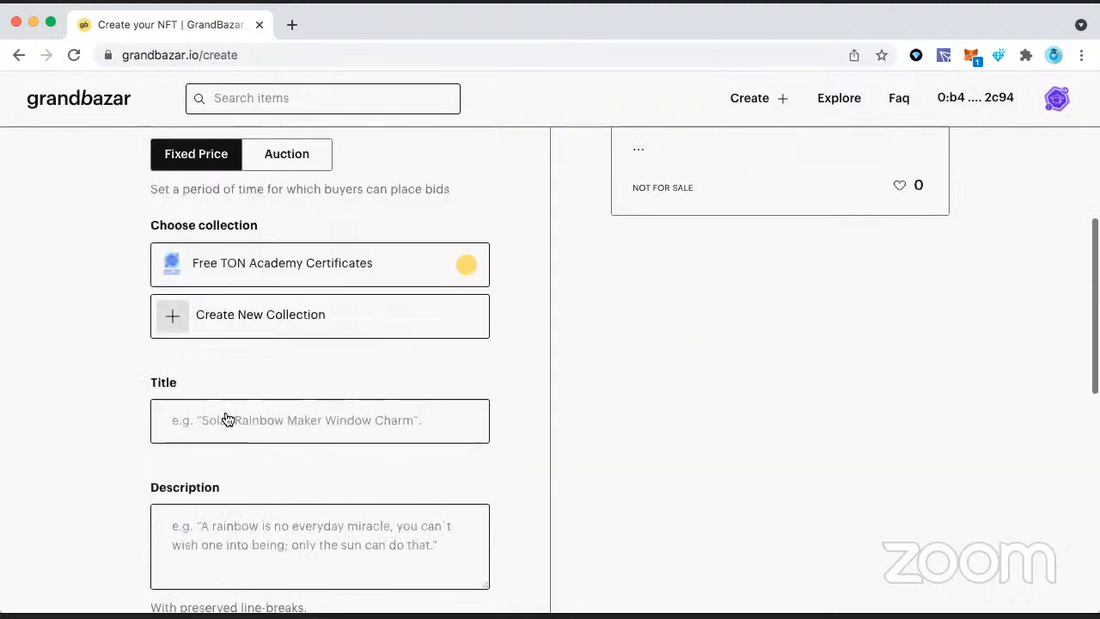
scroll(228, 419, "down", 3)
scroll(227, 419, "down", 3)
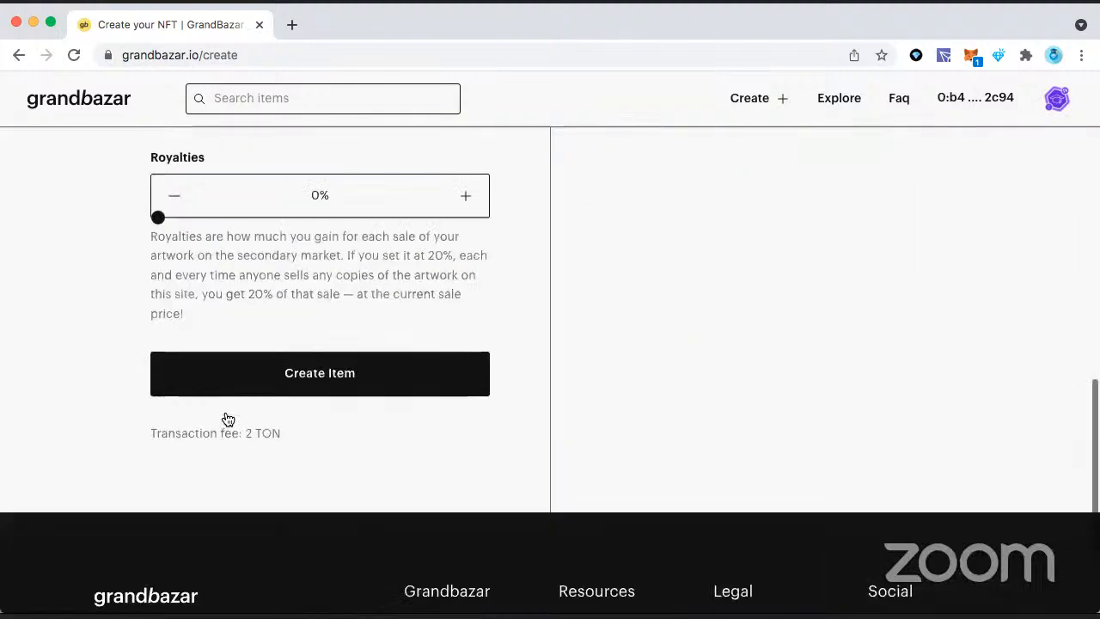
scroll(227, 419, "up", 8)
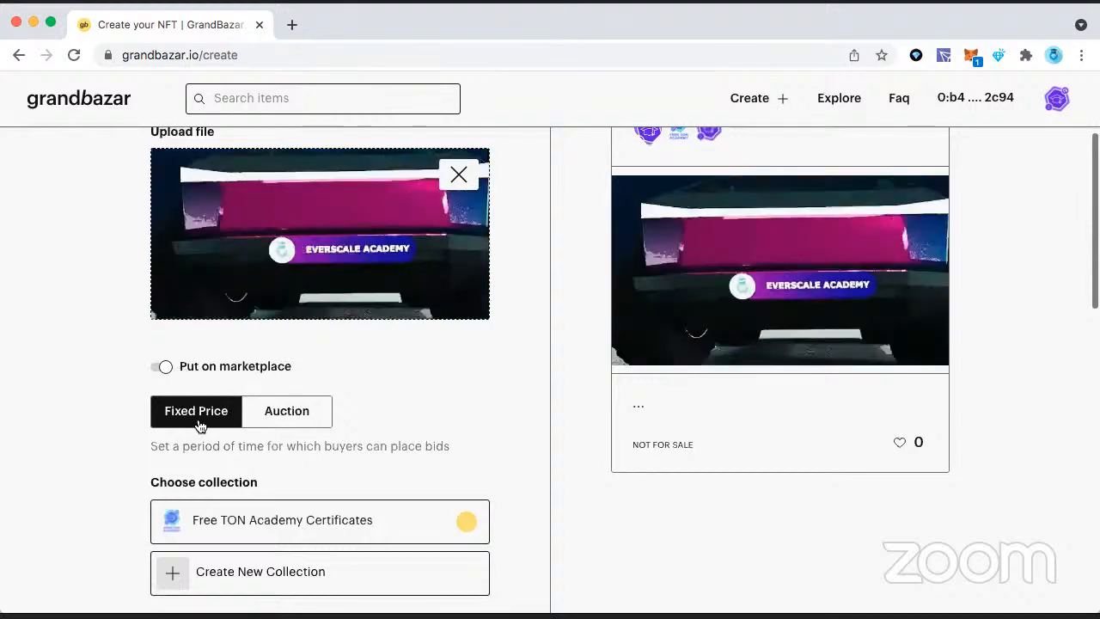
scroll(311, 313, "down", 3)
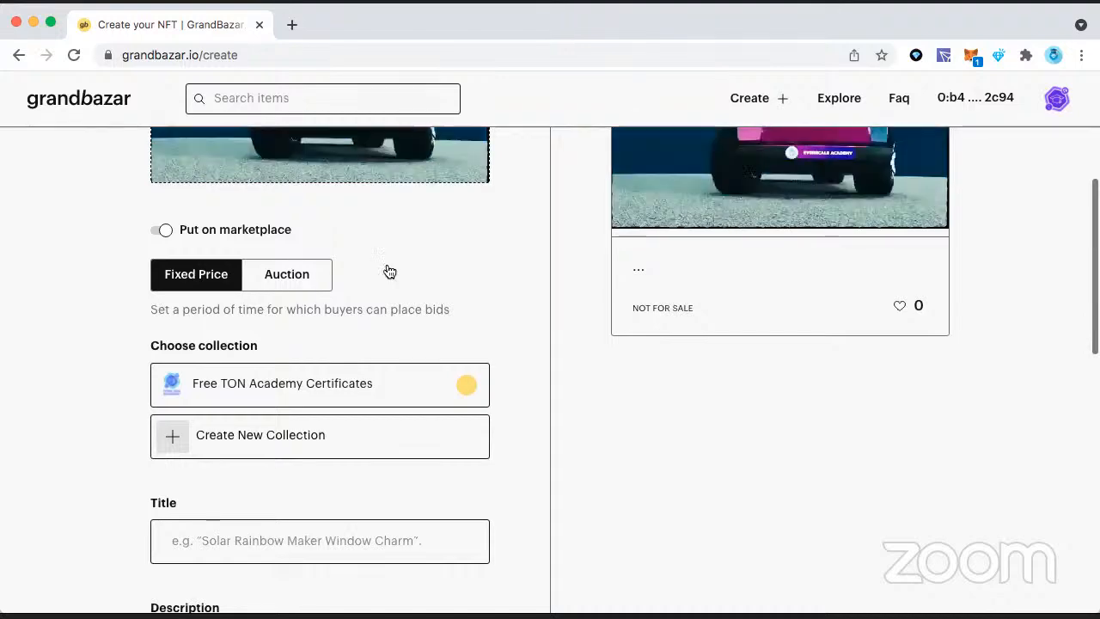
Step: Reload the grandbazar.io/create page to reset the collectible form
scroll(390, 272, "up", 4)
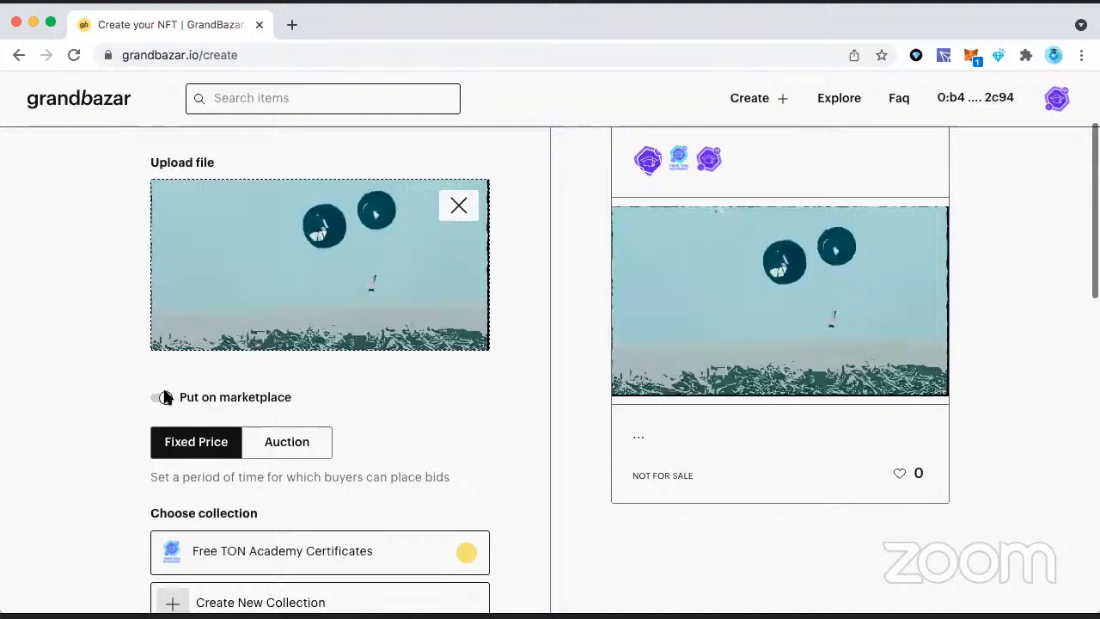
left_click(623, 55)
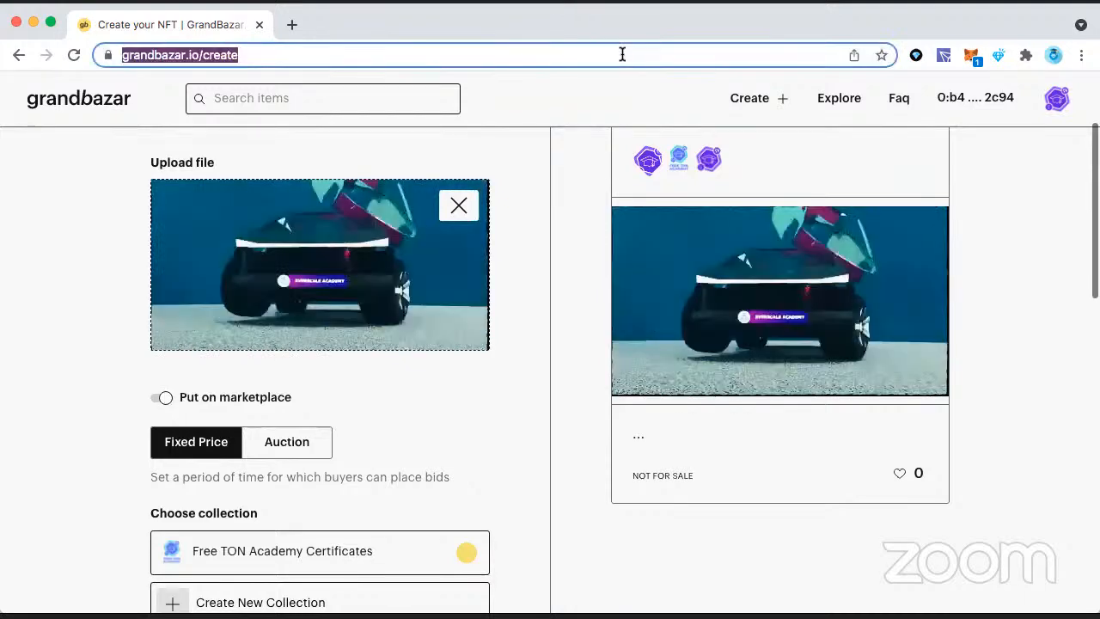
key("Return")
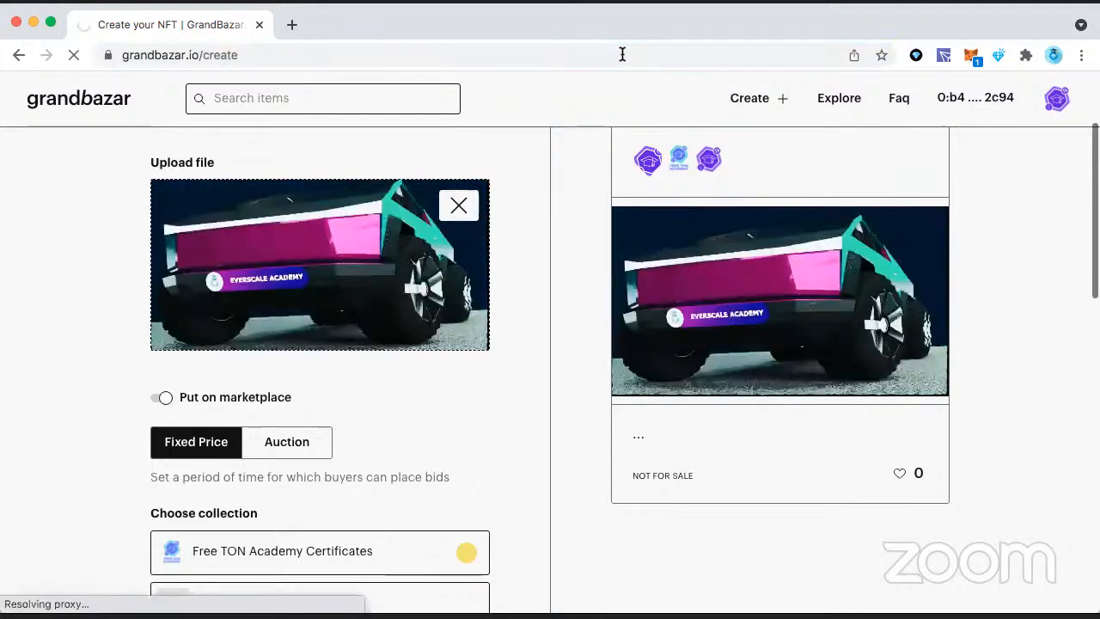
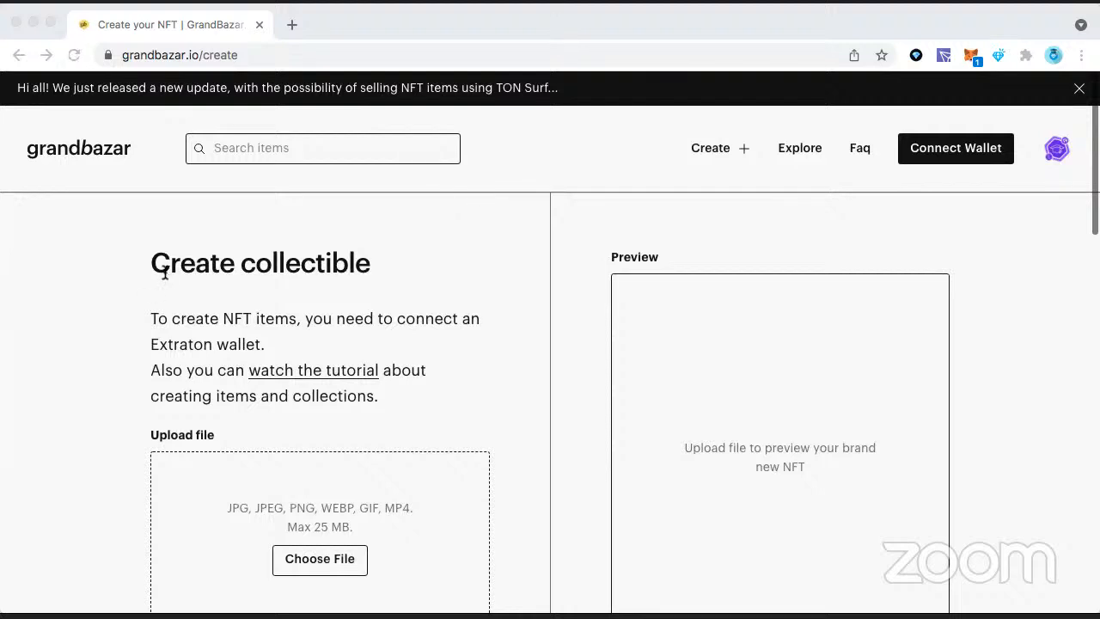
Step: Put the item on the marketplace at a fixed price of 3000 TON Crystals
scroll(168, 279, "down", 3)
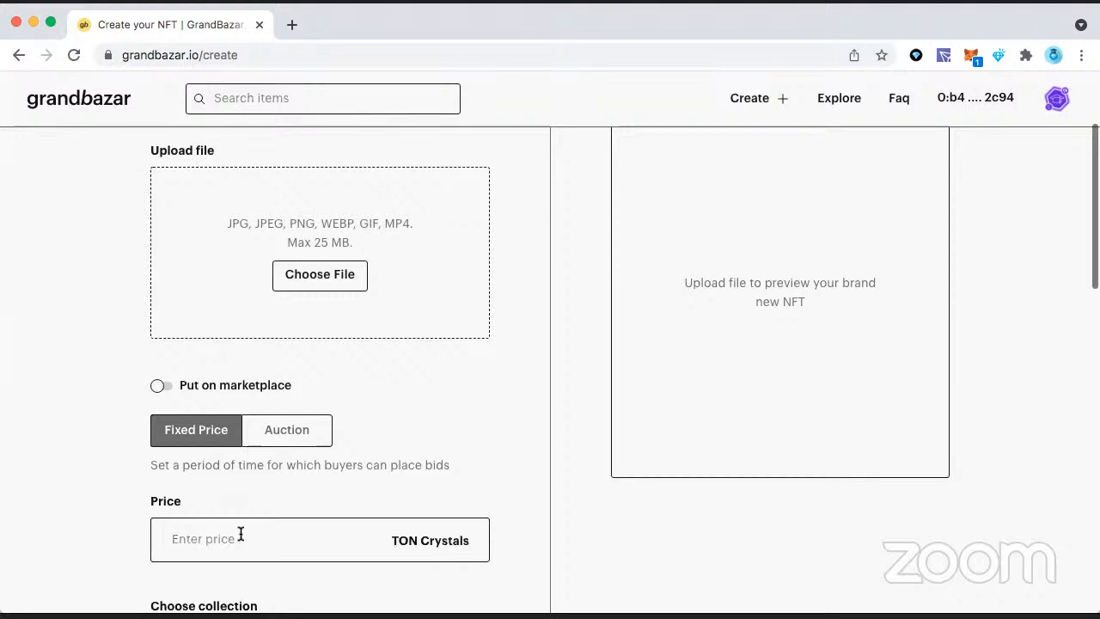
scroll(302, 344, "down", 3)
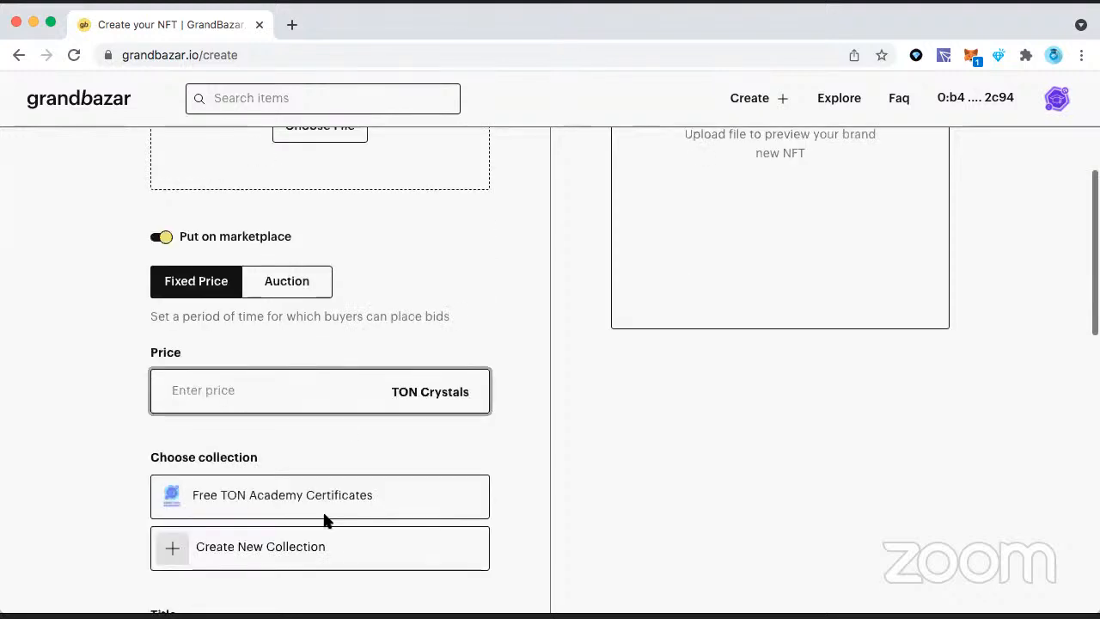
scroll(349, 447, "down", 1)
scroll(375, 379, "down", 2)
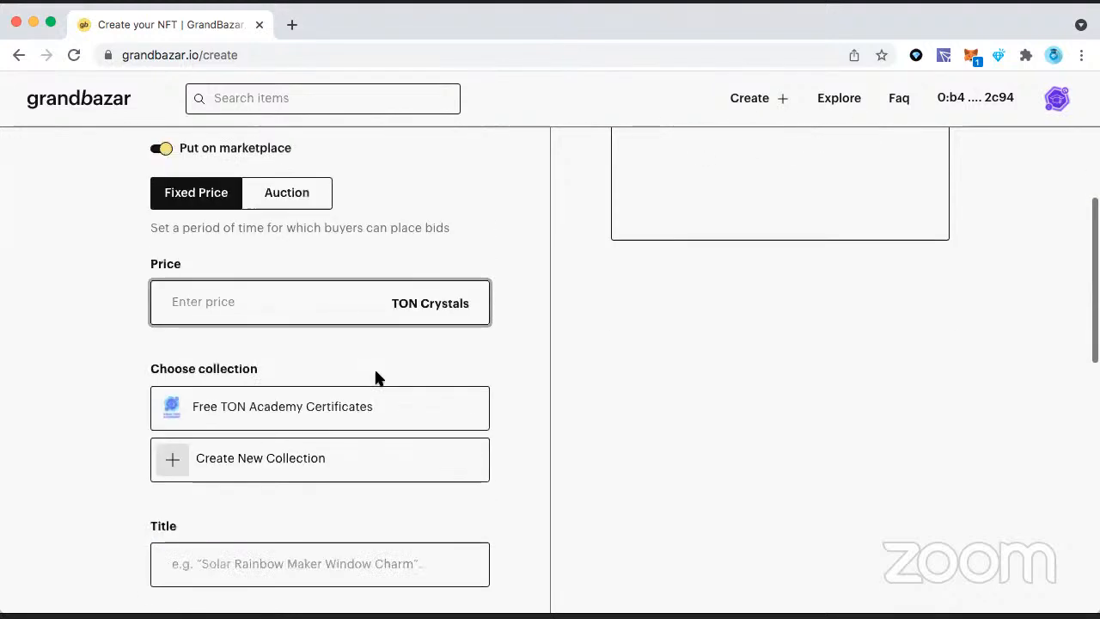
scroll(376, 378, "up", 1)
left_click(375, 348)
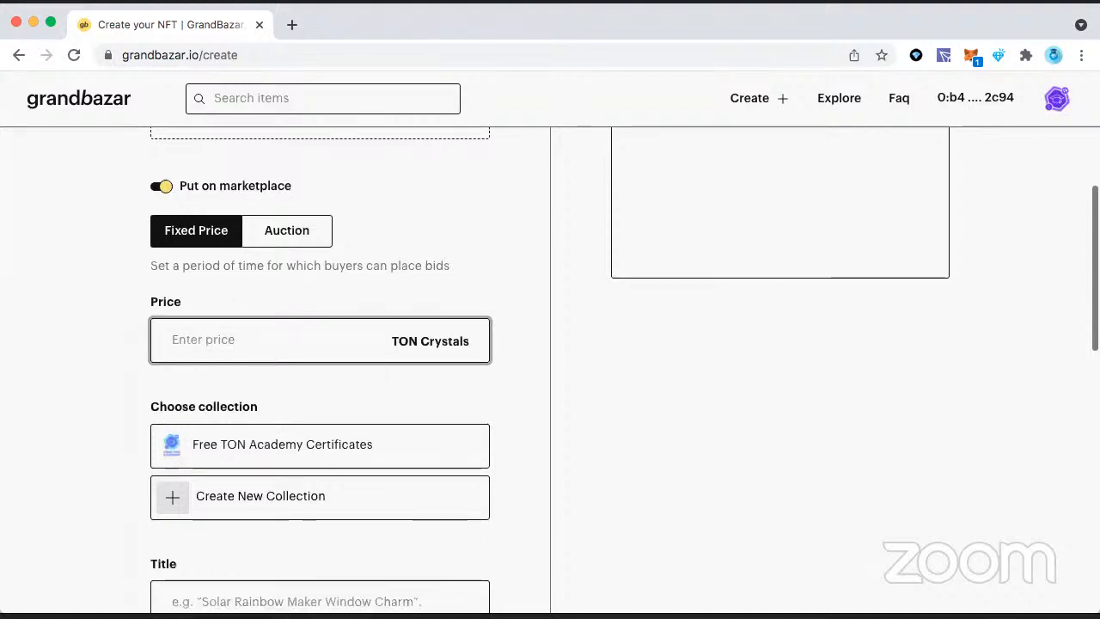
type("3")
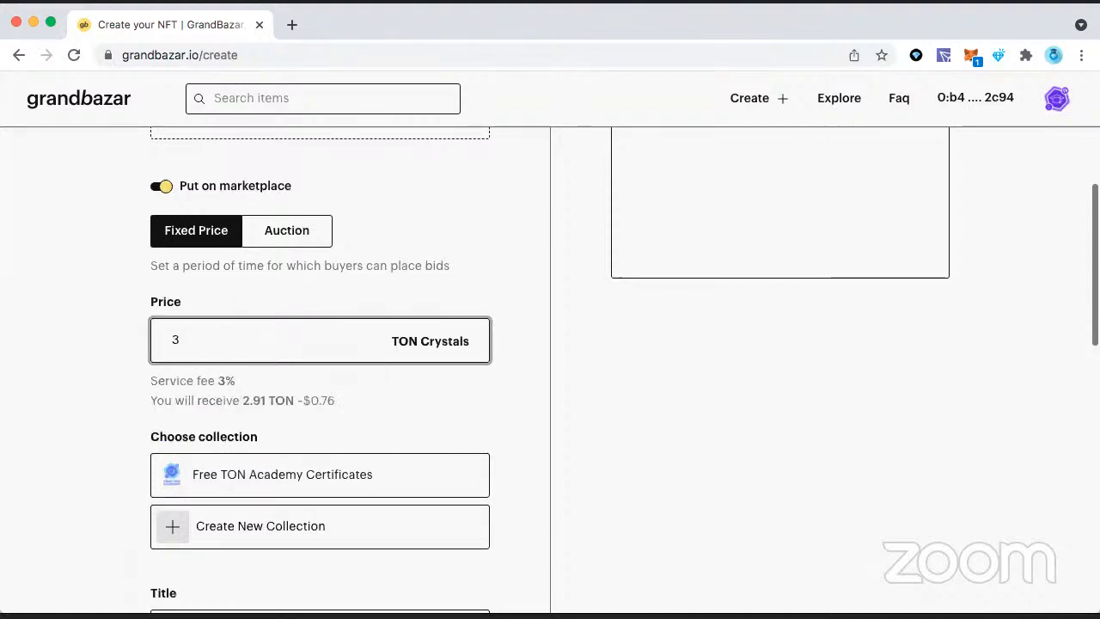
type("000")
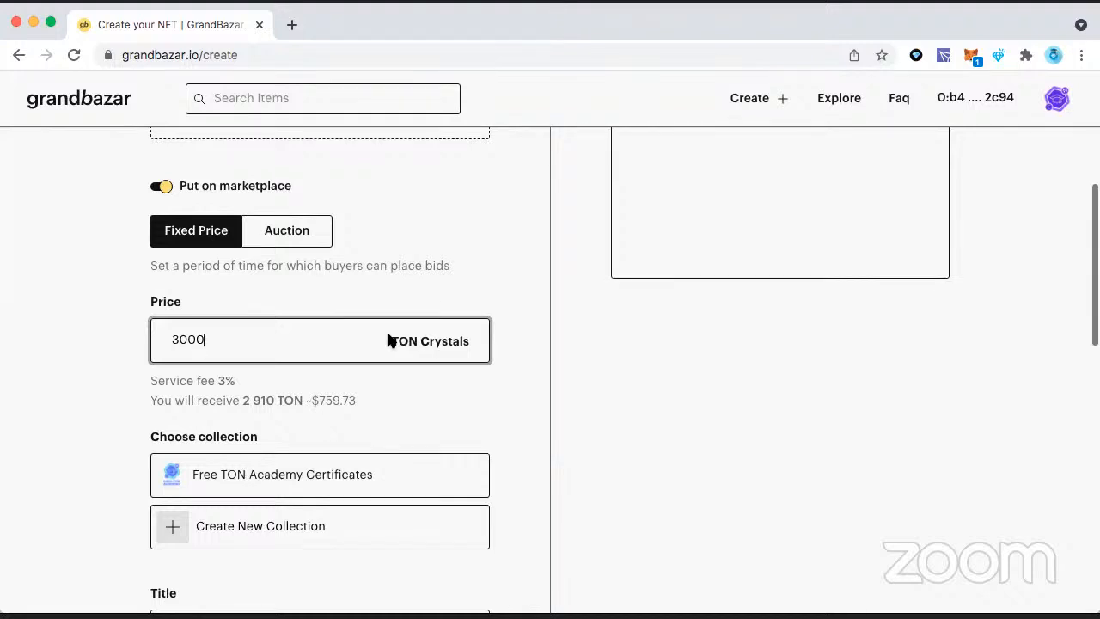
Step: Change the item's fixed price to 2500 TON Crystals
scroll(449, 289, "down", 2)
scroll(448, 289, "up", 5)
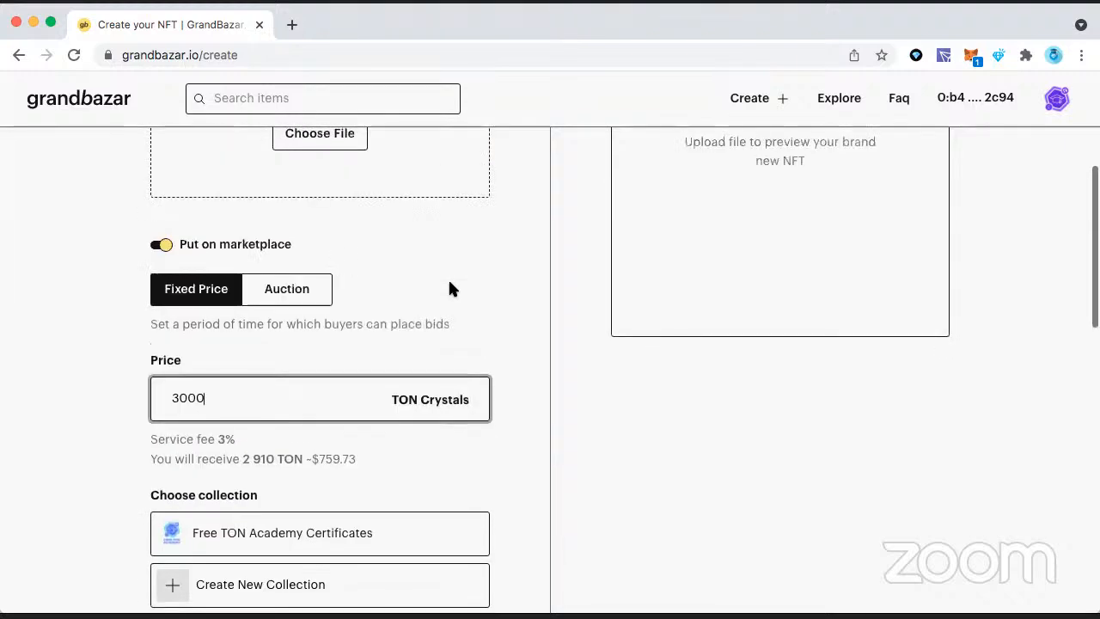
scroll(449, 289, "down", 4)
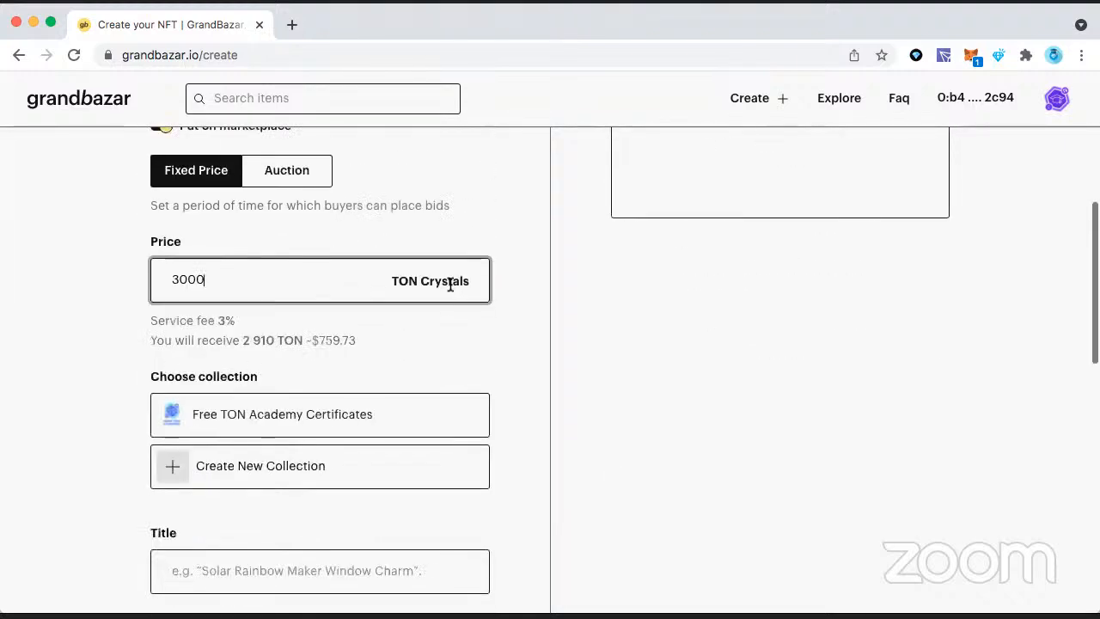
key("BackSpace")
key("BackSpace")
key("BackSpace")
key("BackSpace")
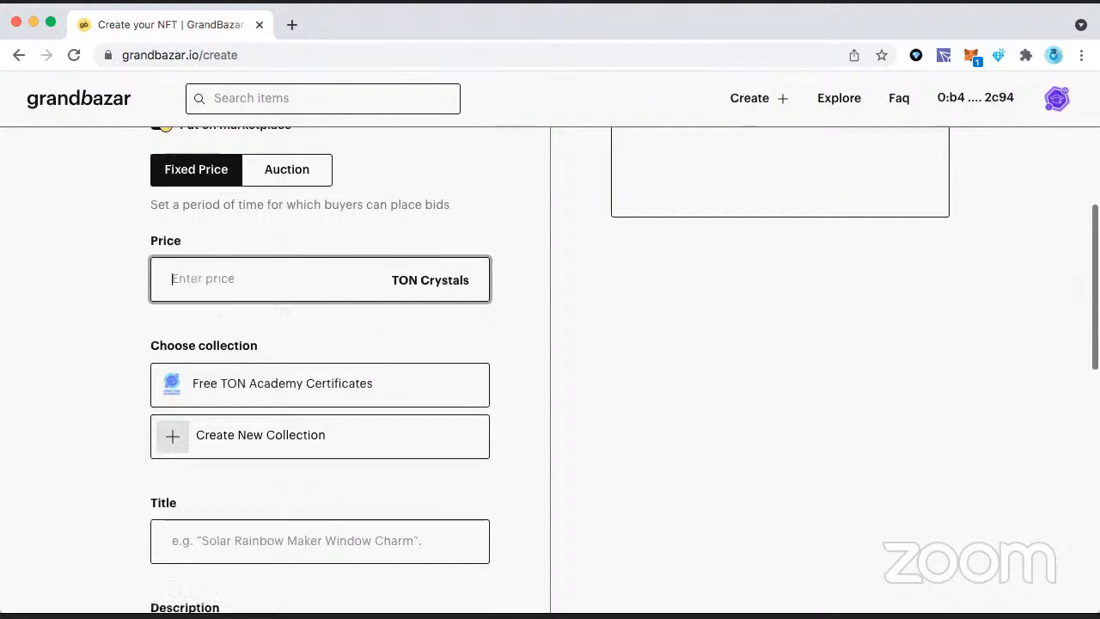
type("2500")
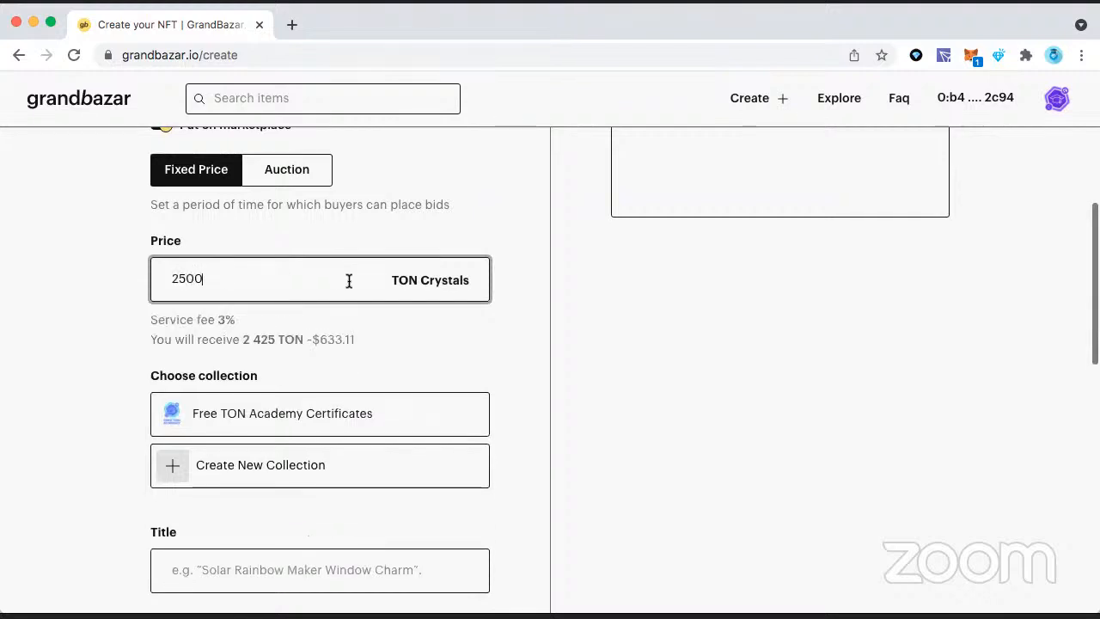
Step: Set the item's fixed price back to 3000 TON Crystals
scroll(349, 284, "down", 2)
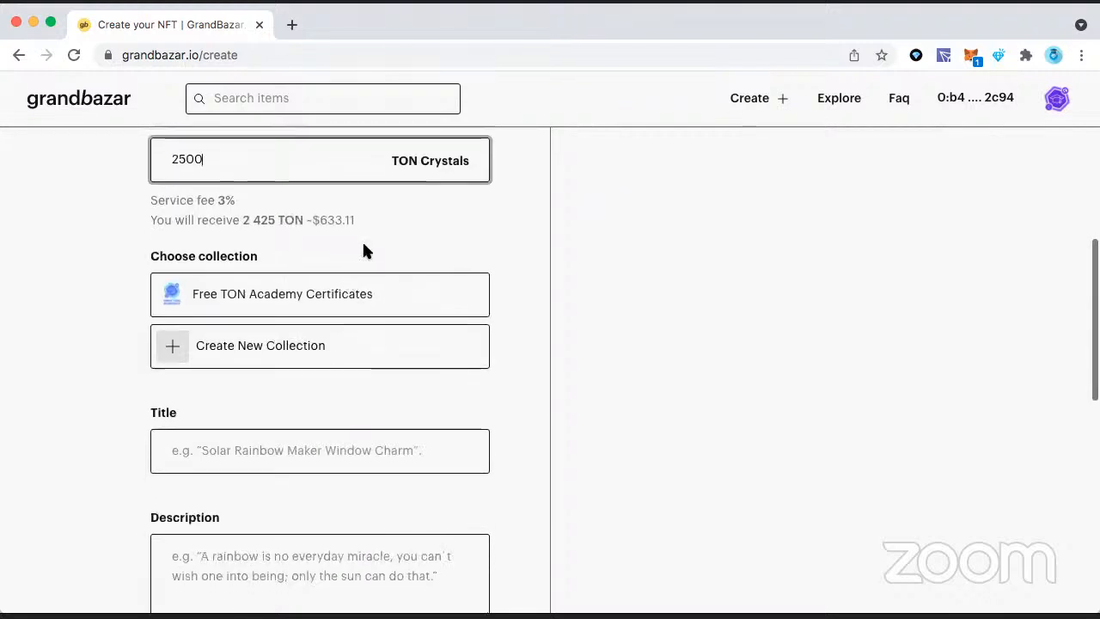
scroll(323, 223, "up", 1)
double_click(323, 223)
type("3000")
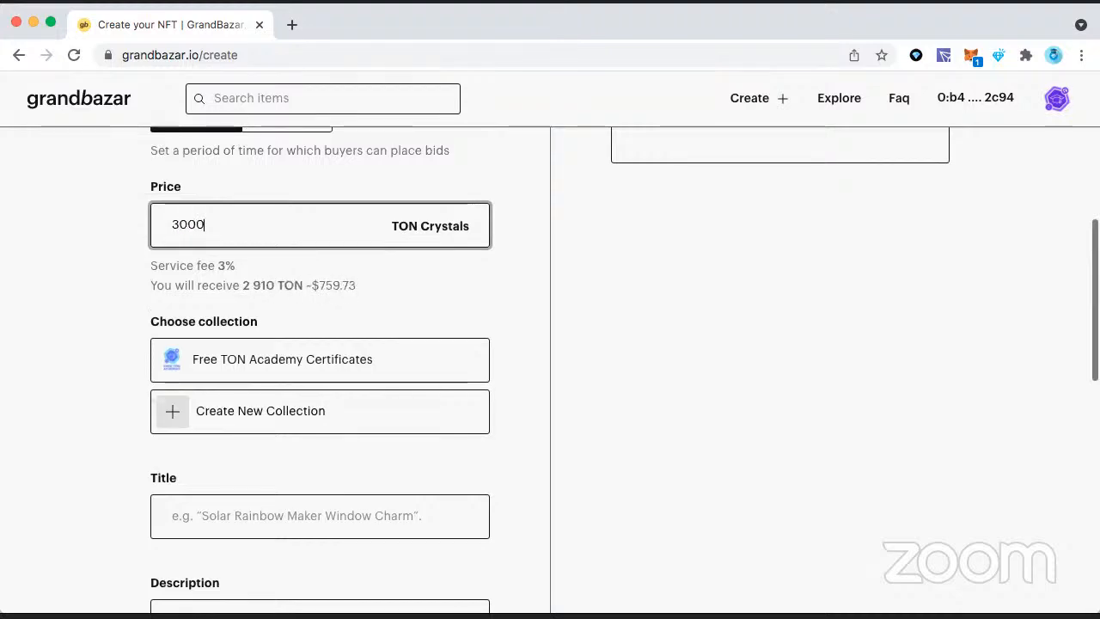
Step: Open the form for creating a new collection, look through its fields, and close it without creating one
scroll(363, 344, "down", 2)
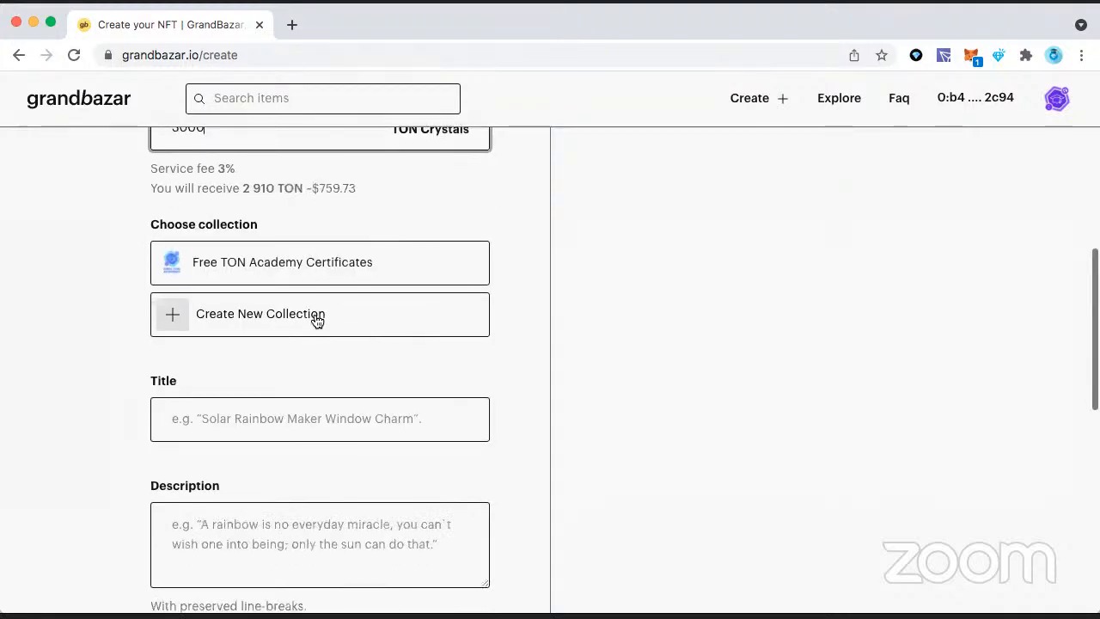
left_click(313, 318)
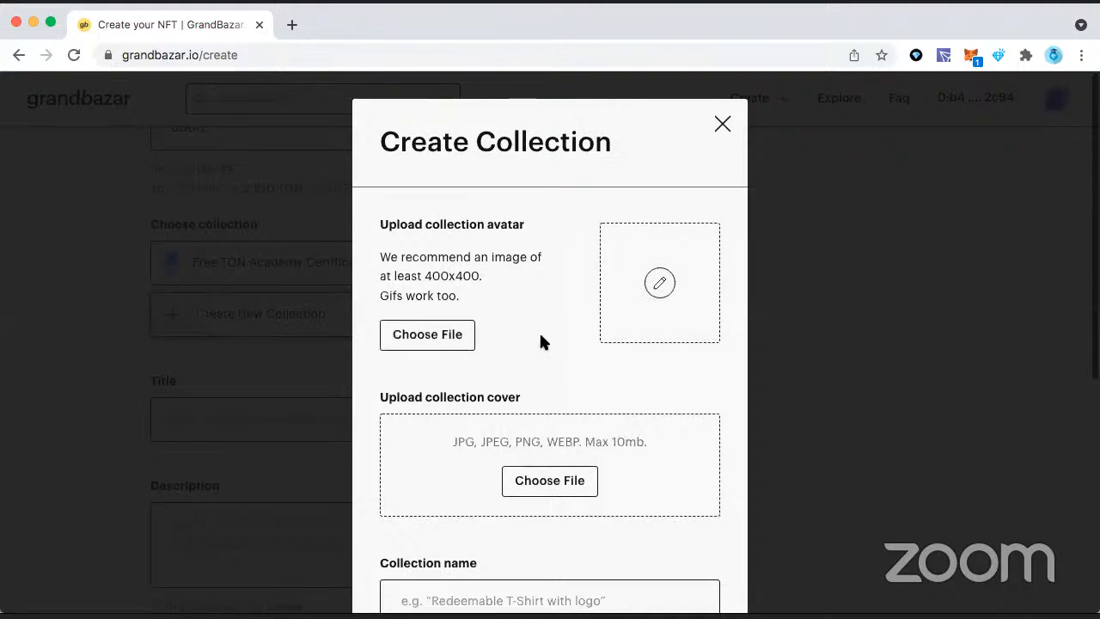
scroll(541, 339, "down", 3)
scroll(680, 225, "up", 3)
left_click(720, 123)
Step: Set the item's title to "Everscale Academy Tesla"
scroll(412, 327, "down", 2)
left_click(375, 263)
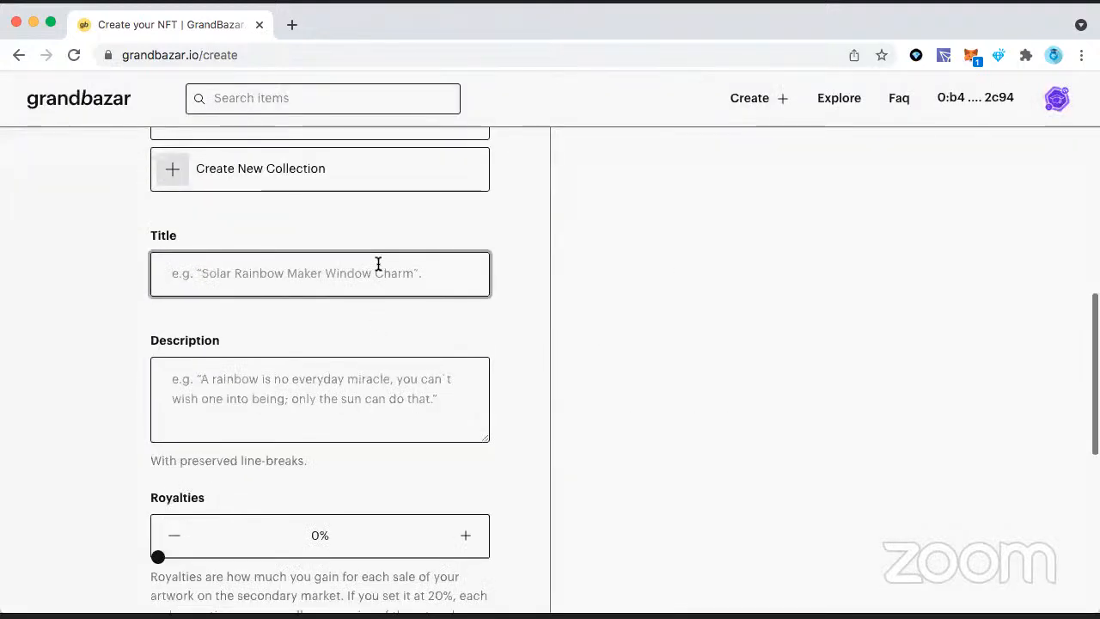
scroll(375, 263, "up", 3)
scroll(378, 263, "down", 4)
scroll(378, 263, "up", 2)
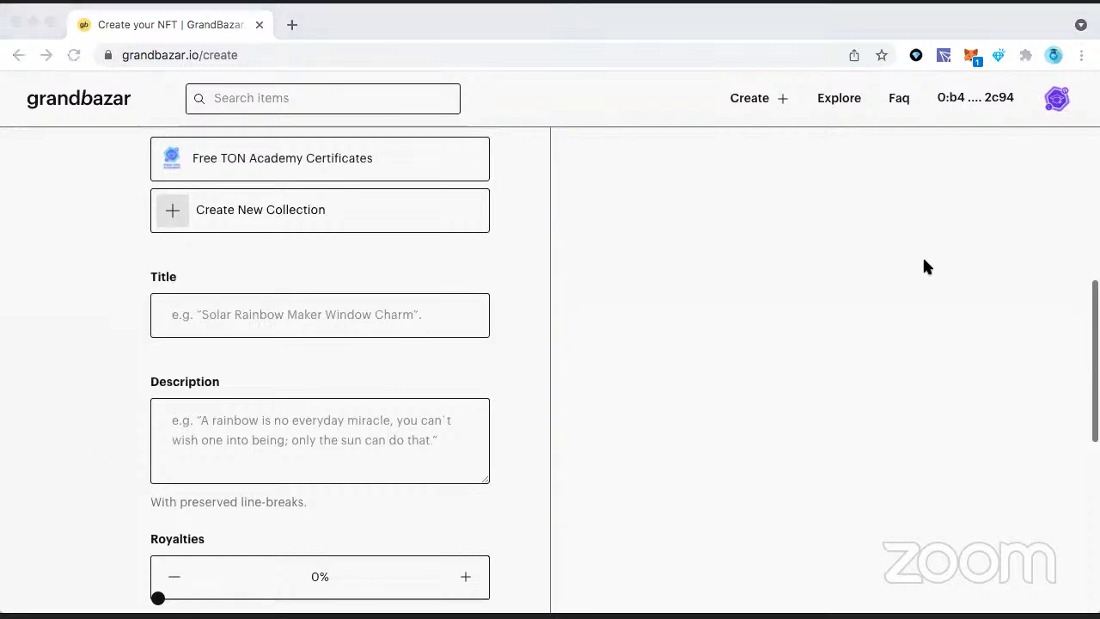
left_click(357, 314)
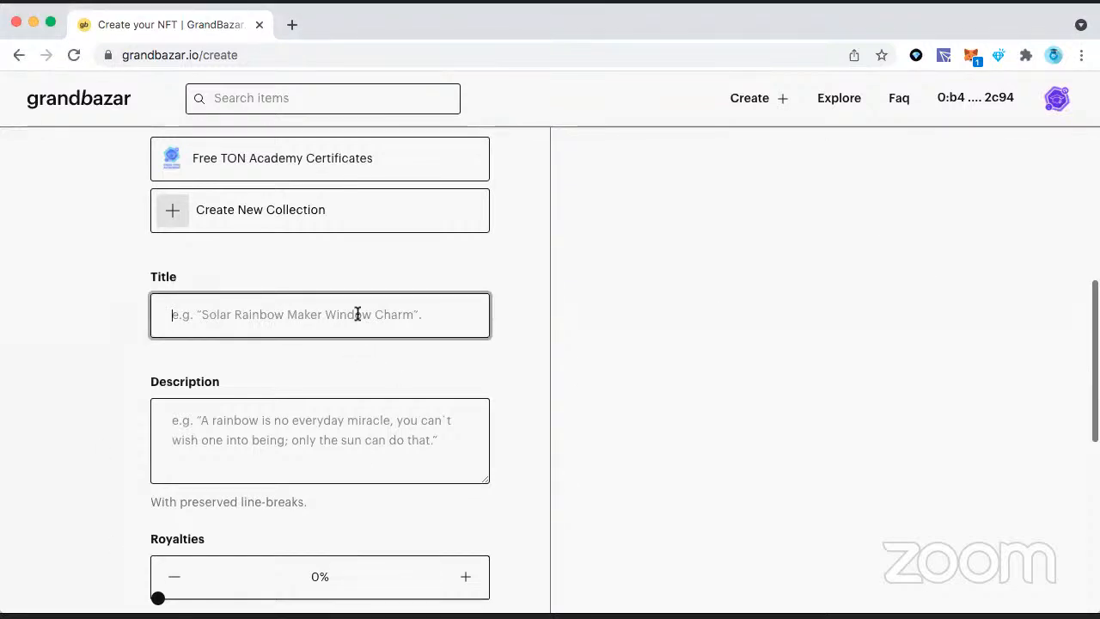
type("Evers")
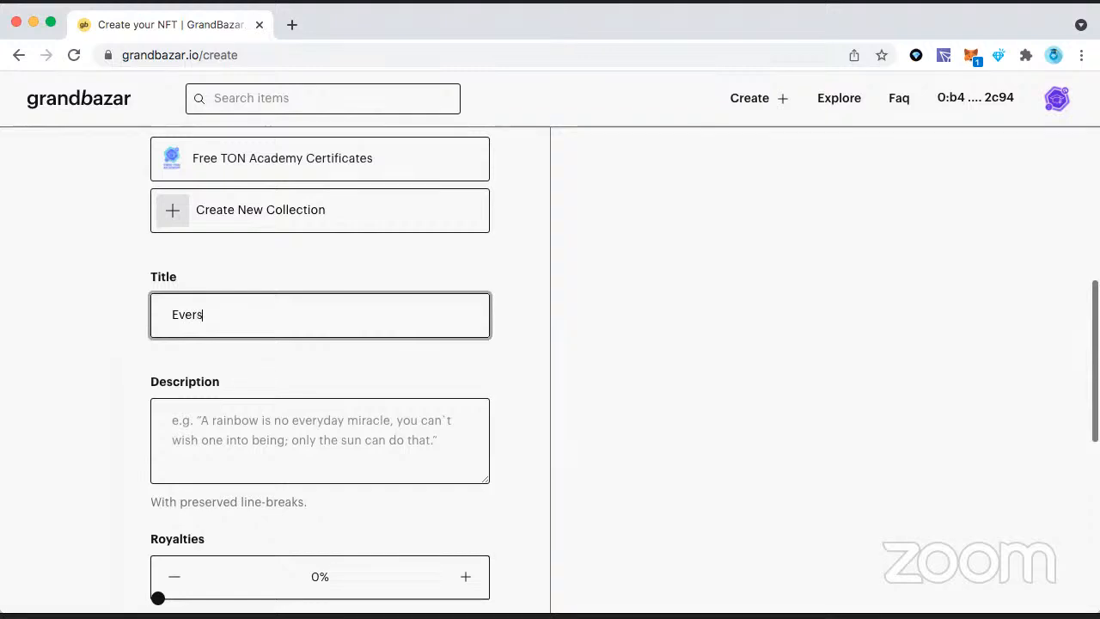
type("cale Ac")
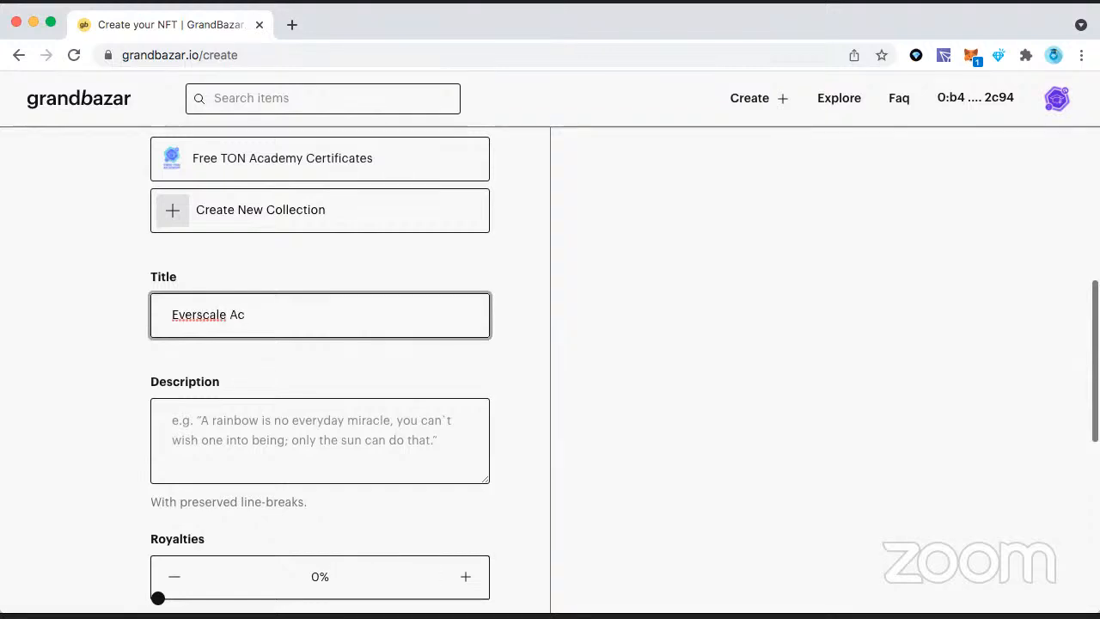
type("ademy Tesla")
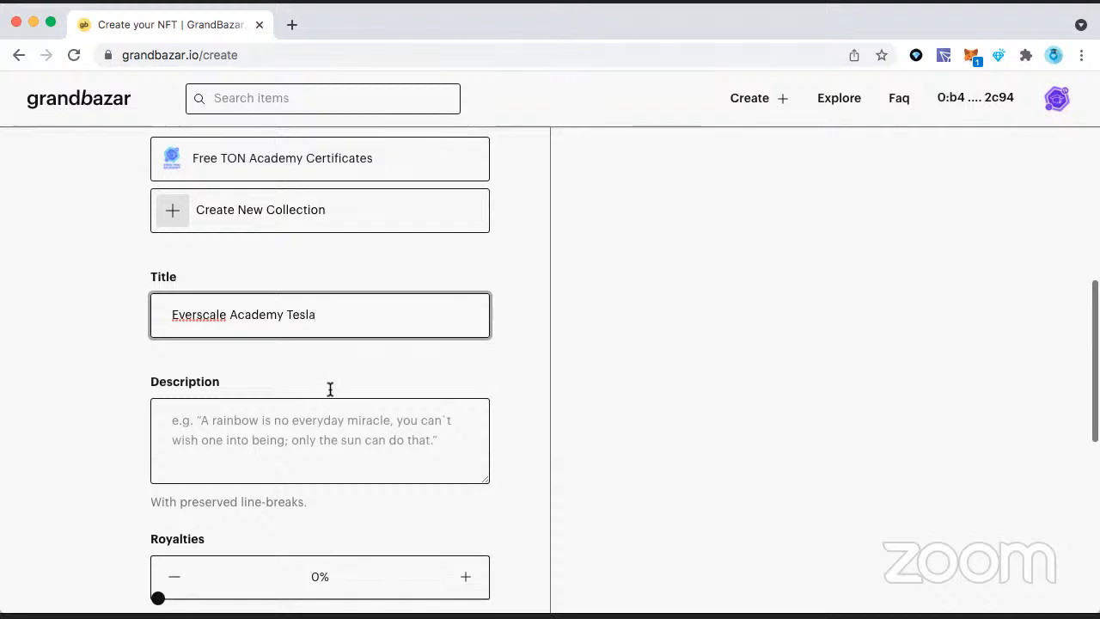
Step: Enter the item description "Our rocket car from", followed by the person's full name and "to make Everscale Academy great!"
key("Tab")
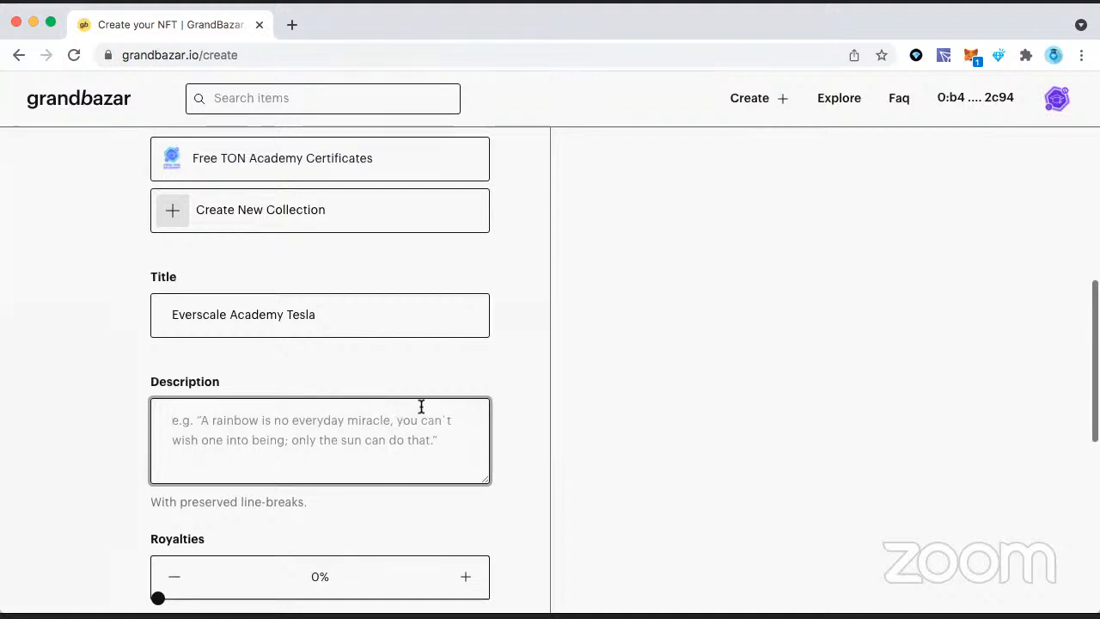
scroll(419, 396, "down", 2)
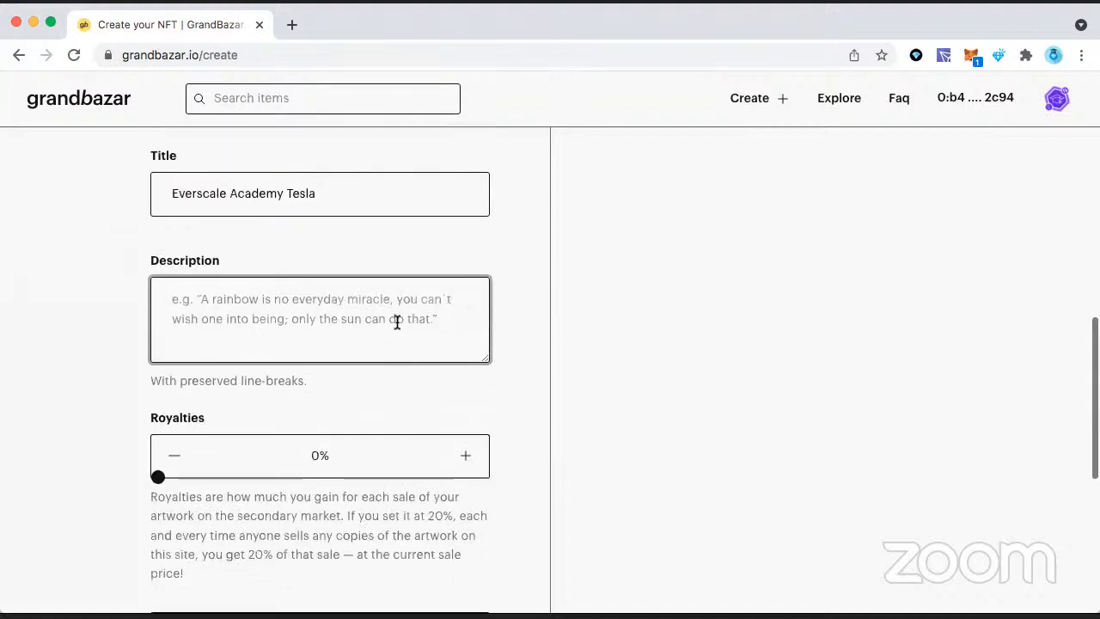
scroll(396, 321, "down", 2)
scroll(395, 326, "up", 1)
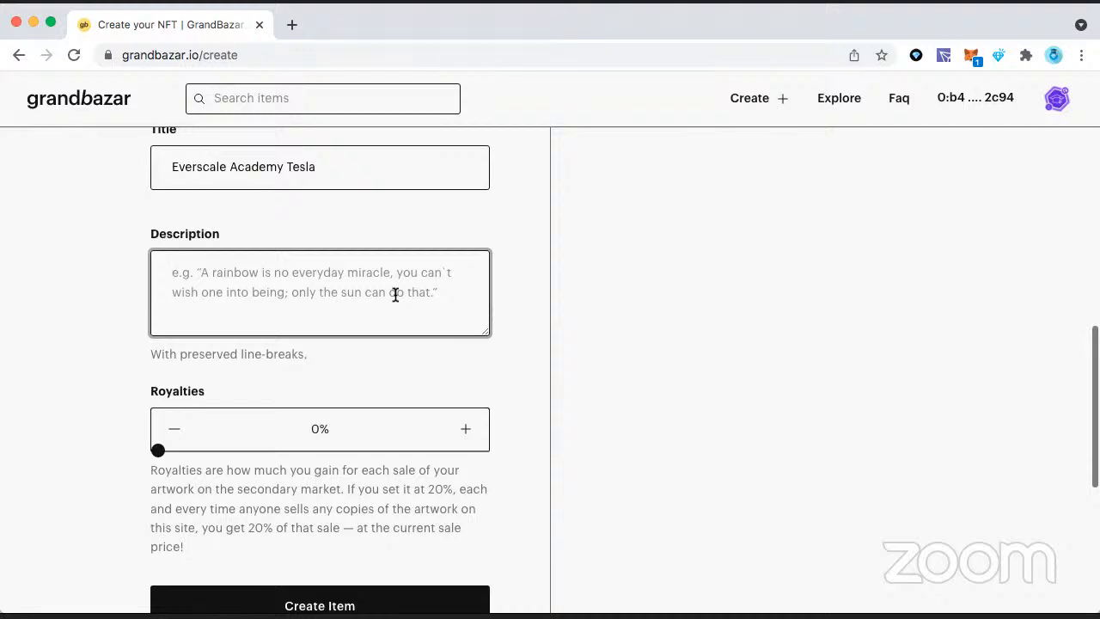
type("Ou")
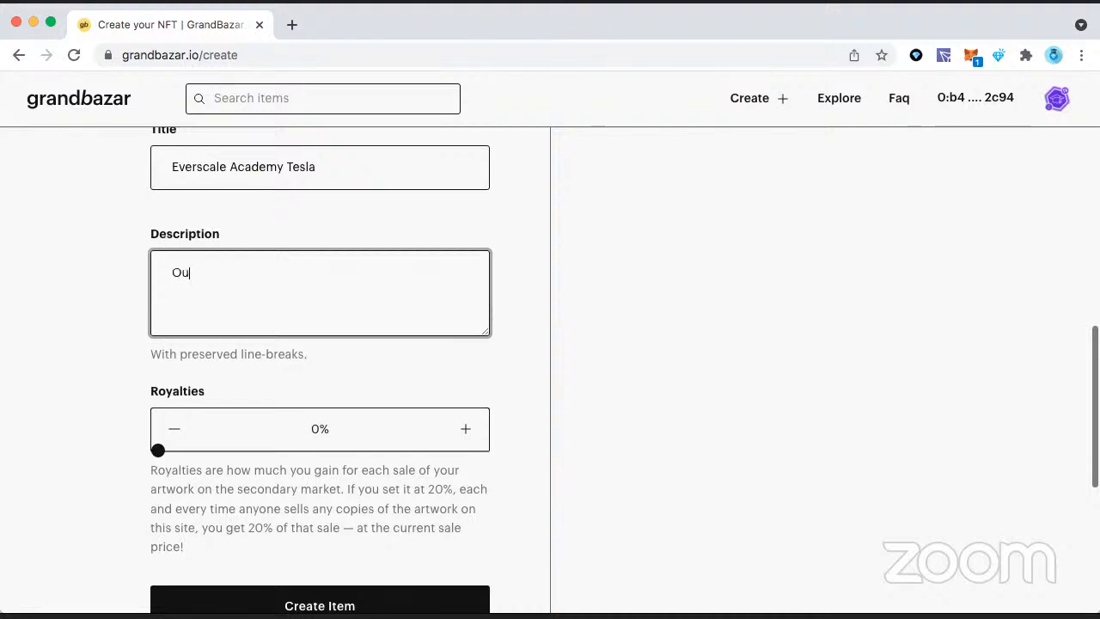
type("r rocket car from")
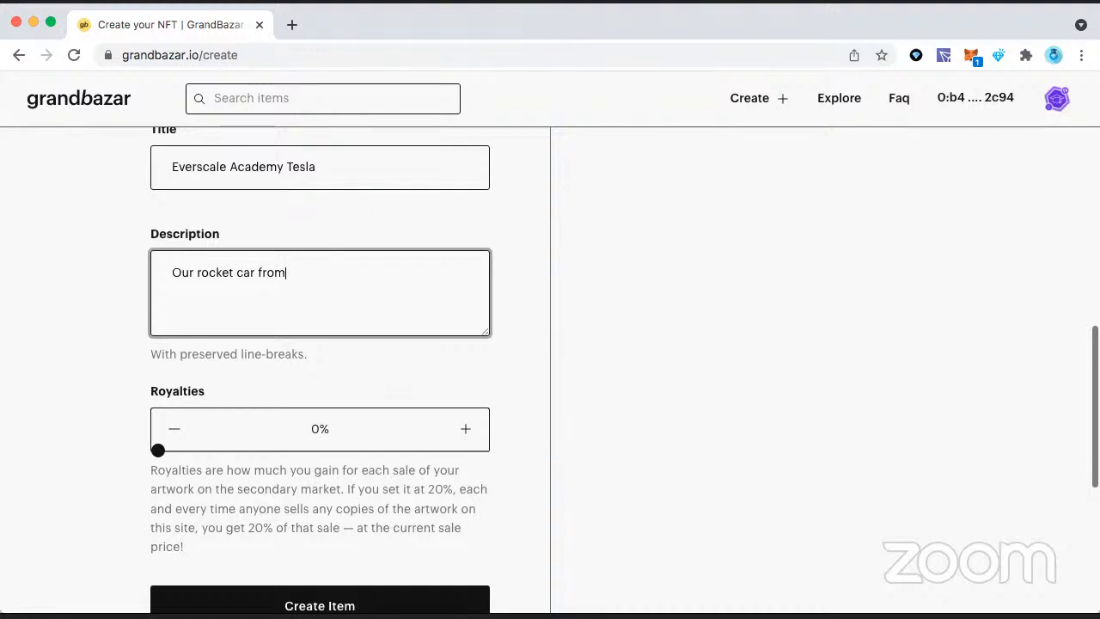
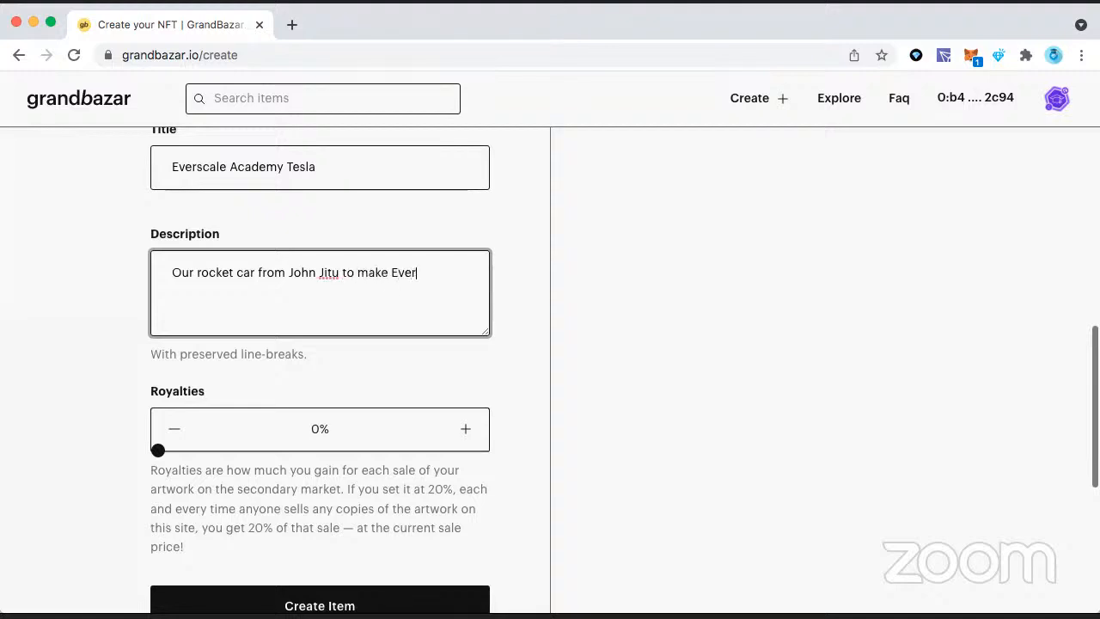
type("scale Academy great!")
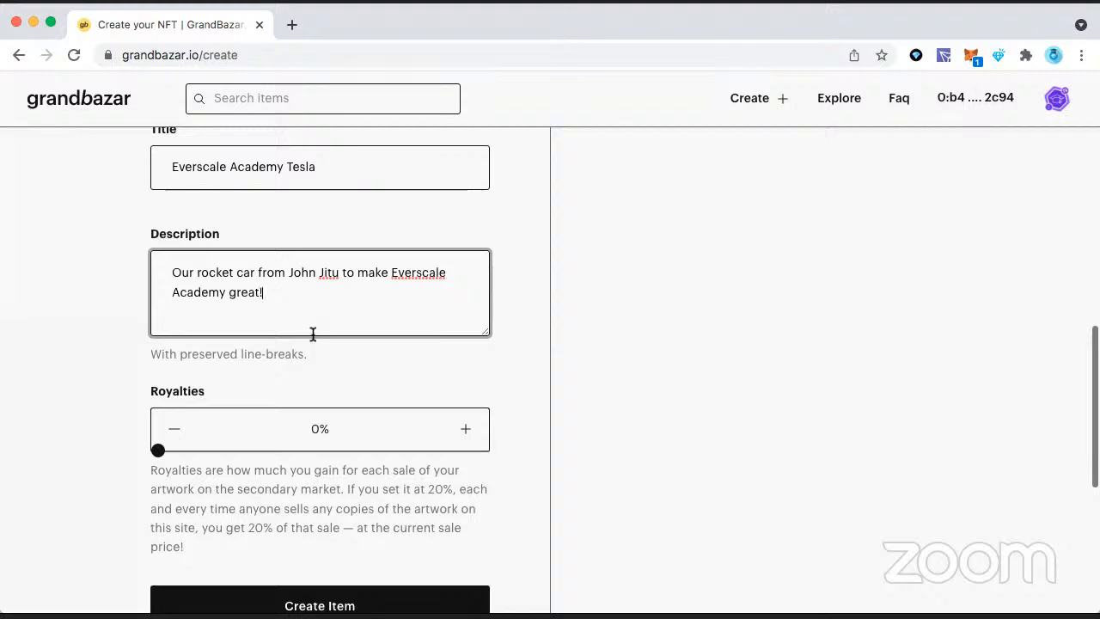
Step: Try adding "First Tesla Car" at the end of the description, and delete that addition
scroll(313, 334, "down", 2)
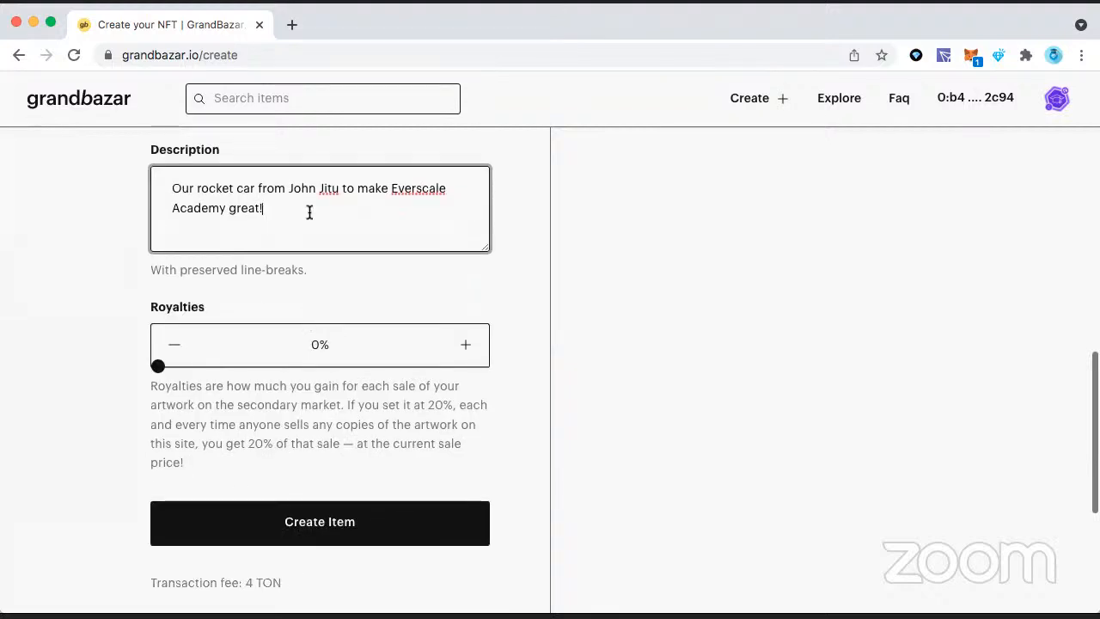
type("A")
key("BackSpace")
type("First Te")
type("sla")
type("C")
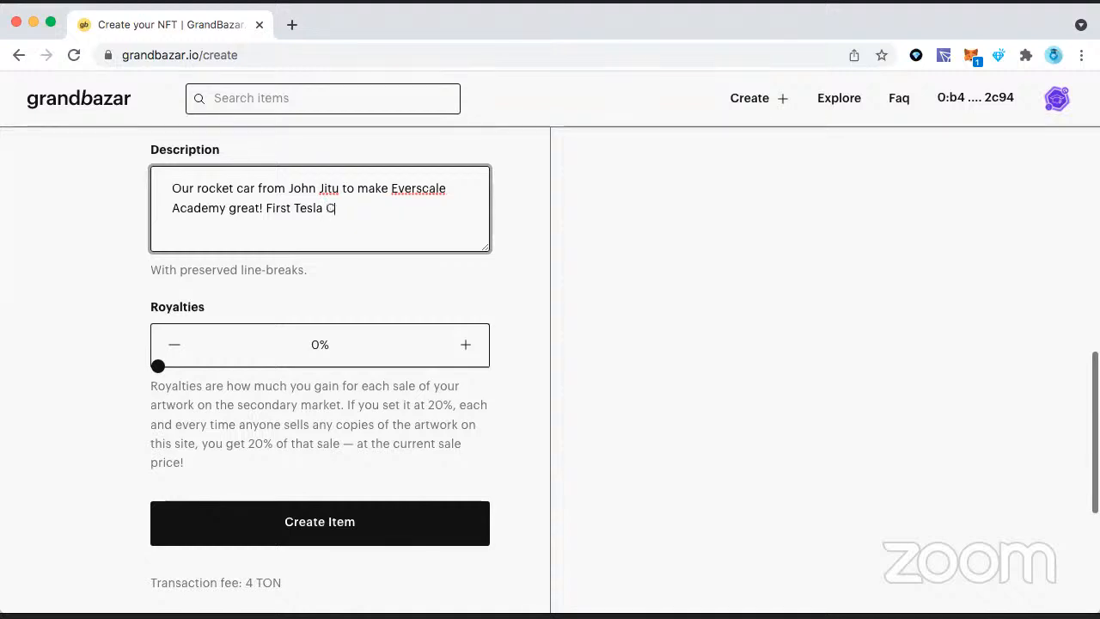
type("ar")
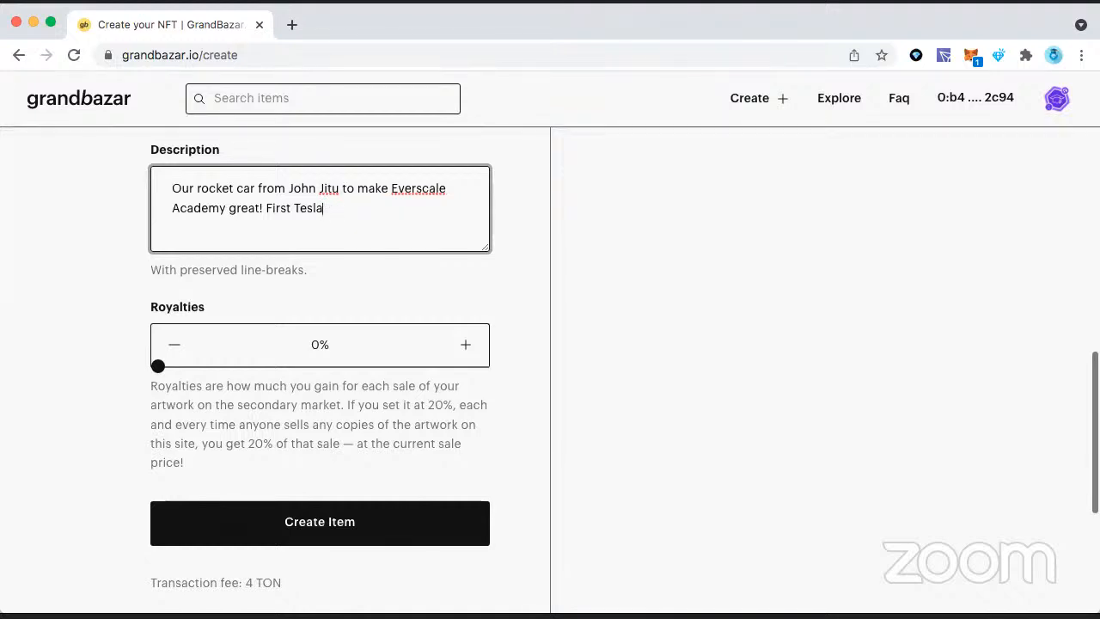
key("BackSpace")
key("BackSpace")
key("BackSpace")
key("BackSpace")
scroll(355, 274, "down", 3)
scroll(355, 275, "up", 2)
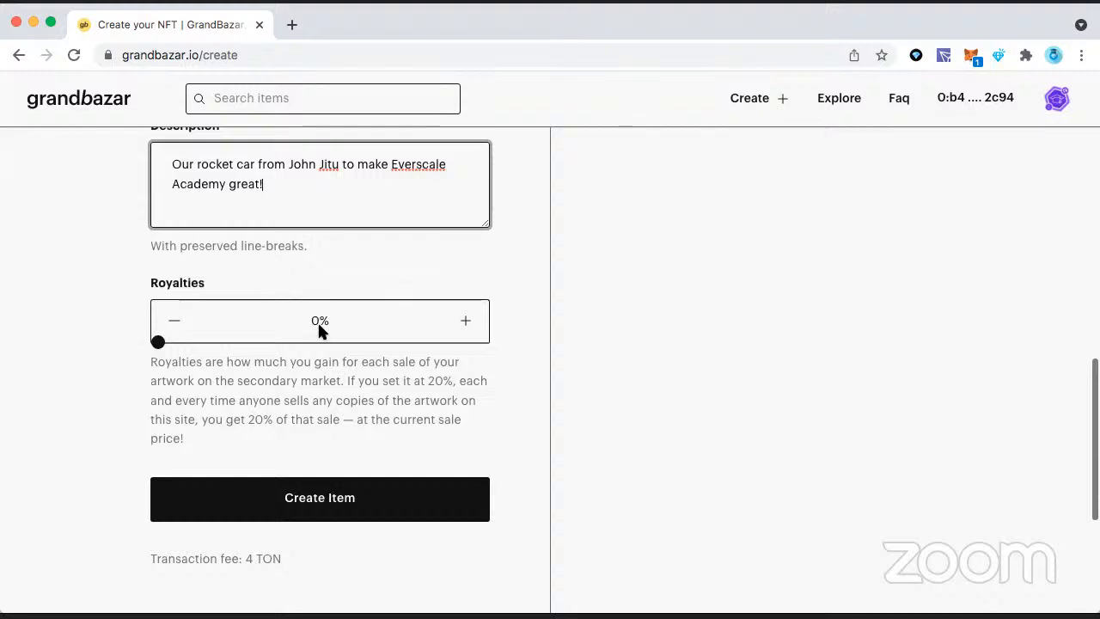
scroll(468, 325, "up", 3)
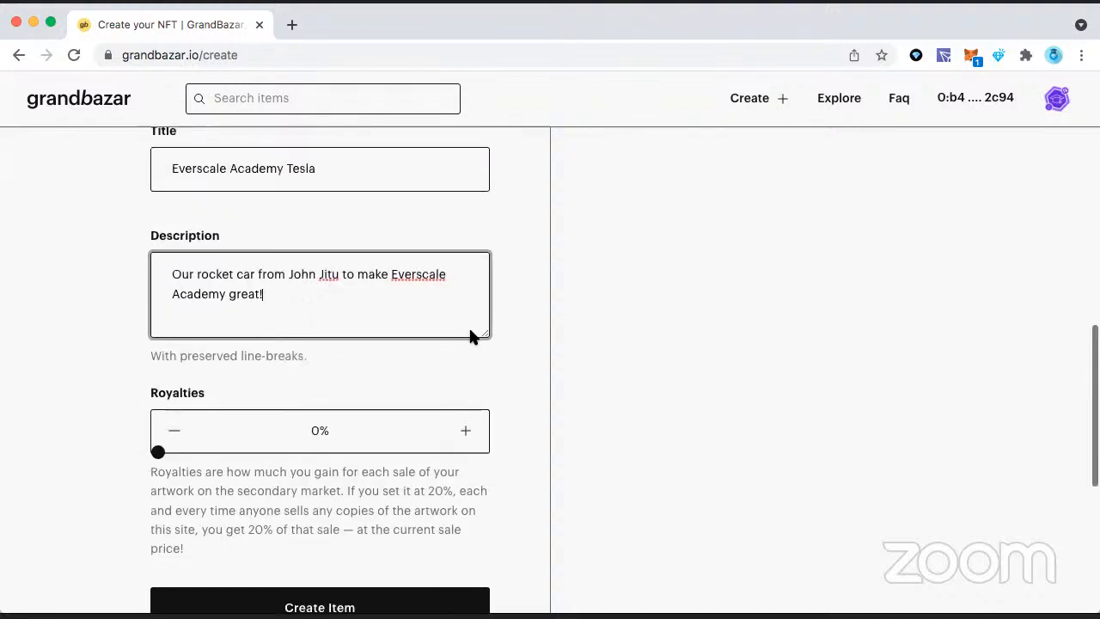
scroll(468, 325, "down", 2)
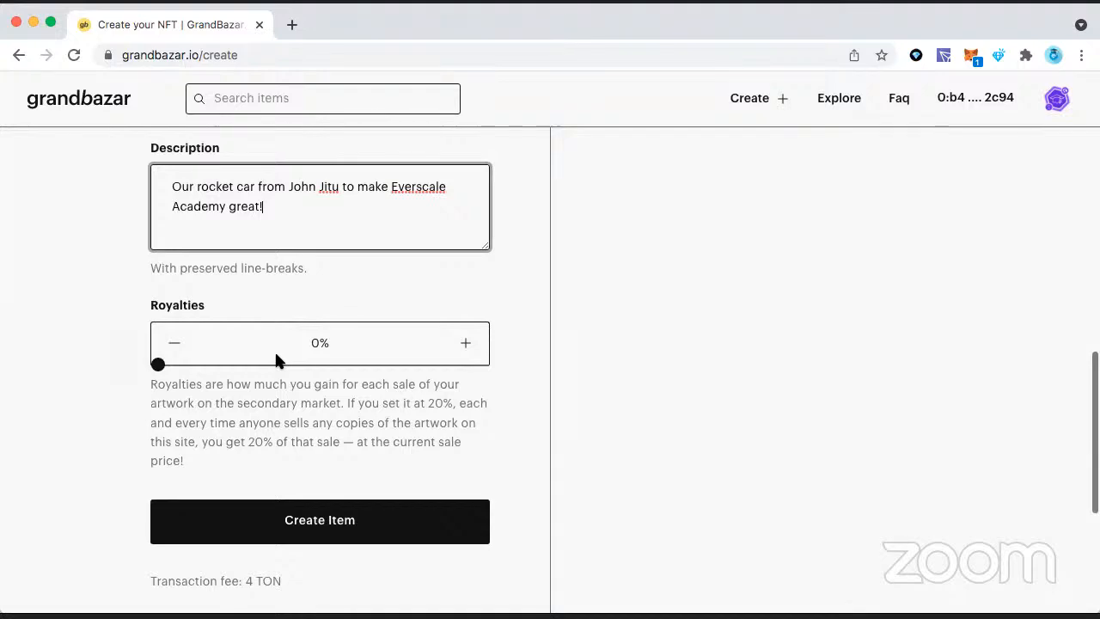
scroll(321, 293, "up", 3)
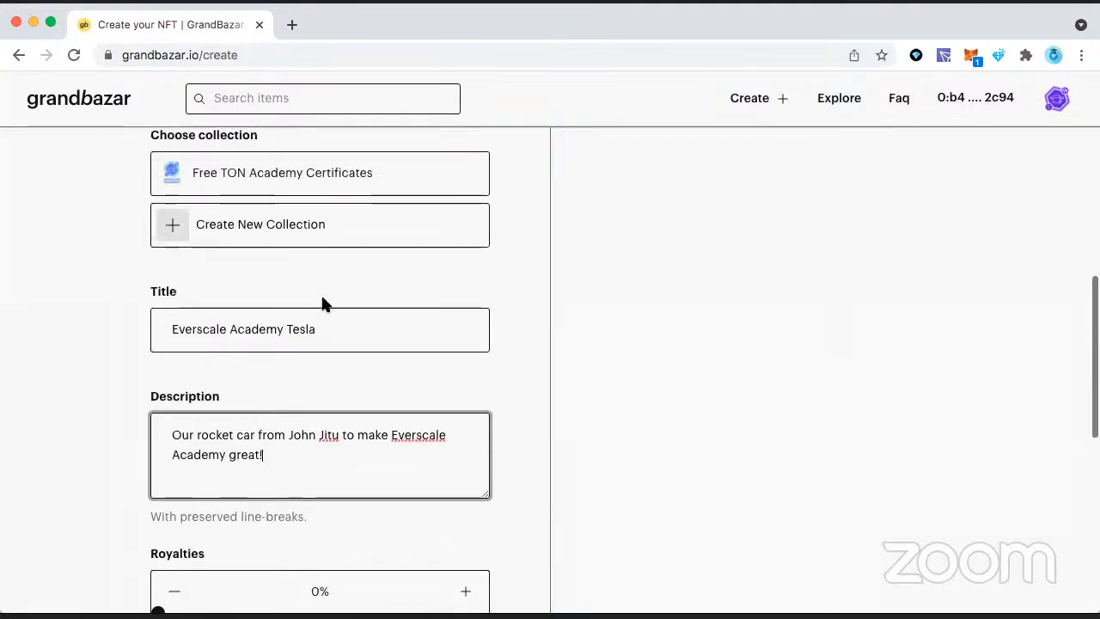
Step: Set the item's royalties to 3%
scroll(323, 301, "up", 3)
scroll(322, 301, "down", 4)
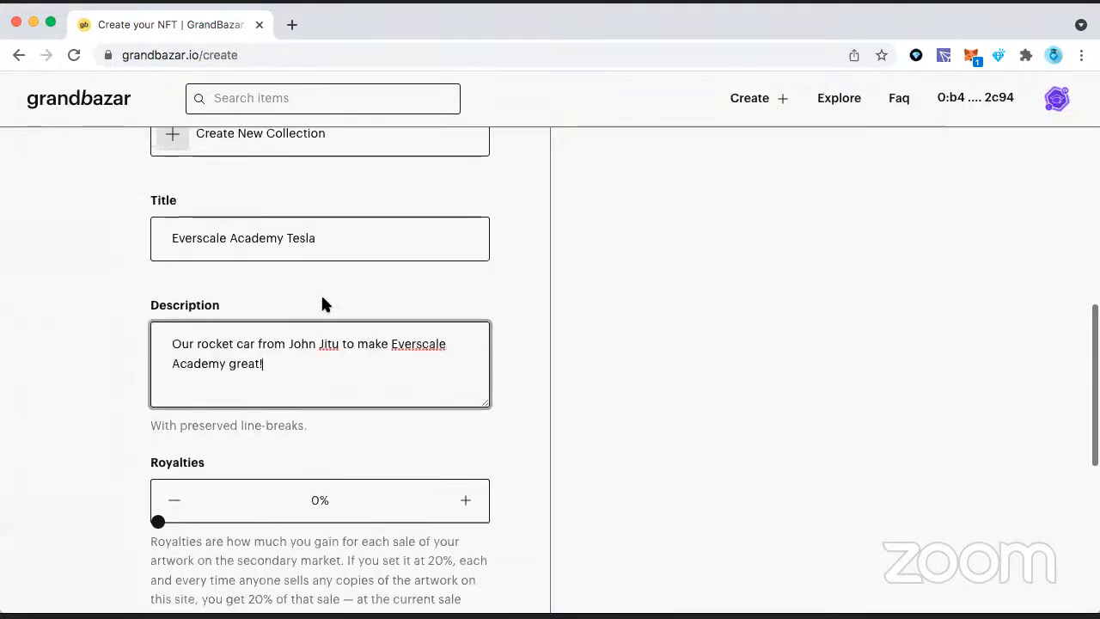
scroll(323, 301, "down", 2)
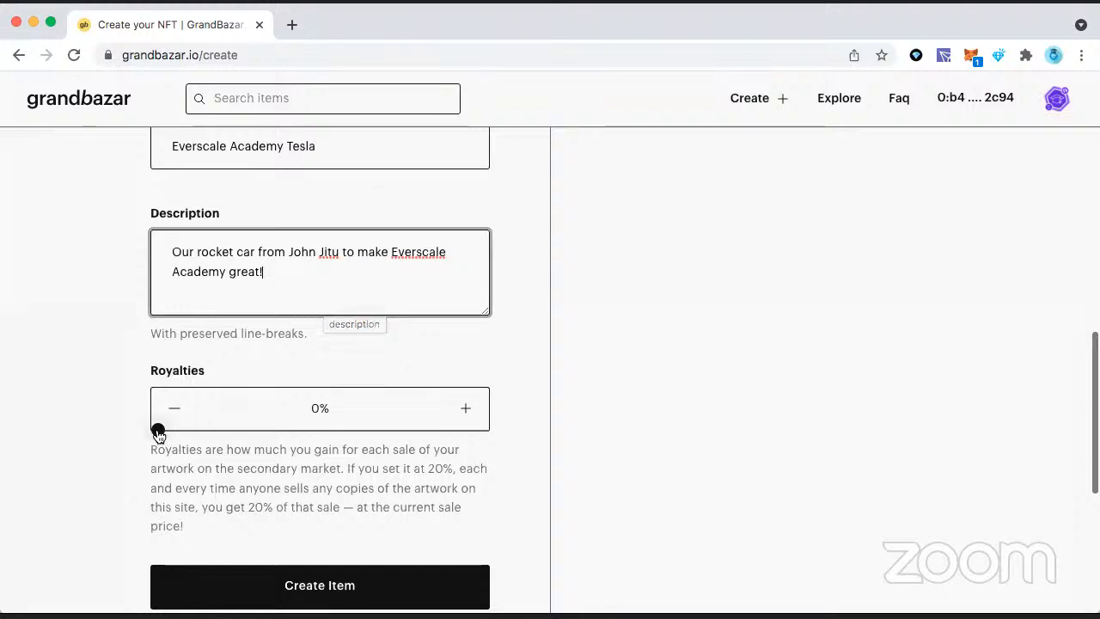
left_click(462, 410)
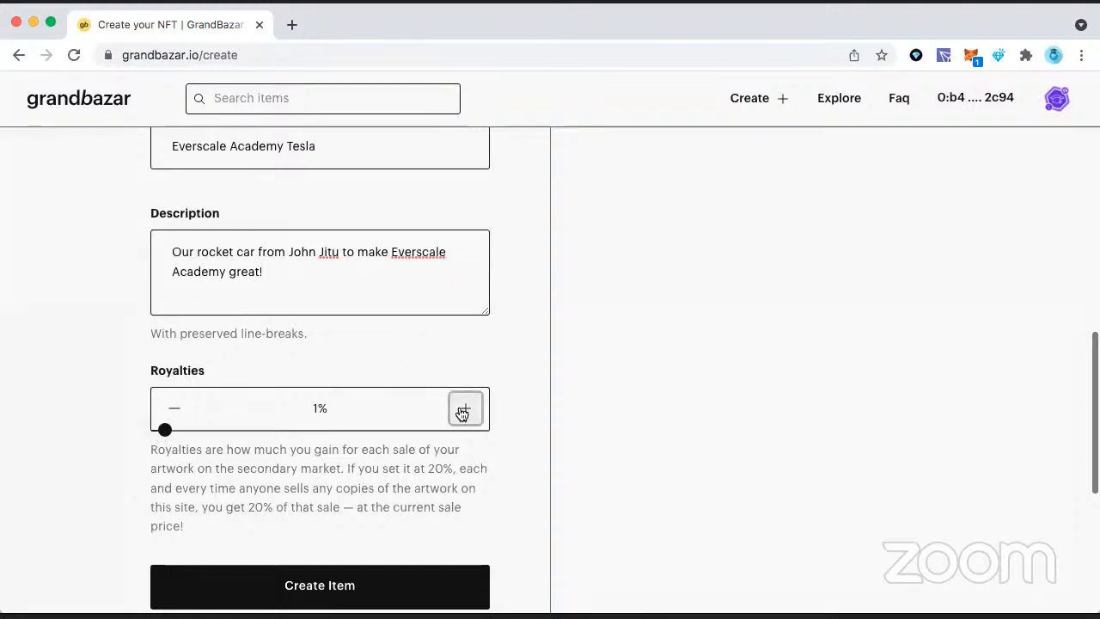
left_click(461, 410)
left_click(462, 410)
left_click(461, 410)
left_click(462, 410)
mouse_move(192, 429)
left_mouse_down()
mouse_move(496, 442)
mouse_move(126, 447)
mouse_move(178, 429)
left_mouse_up()
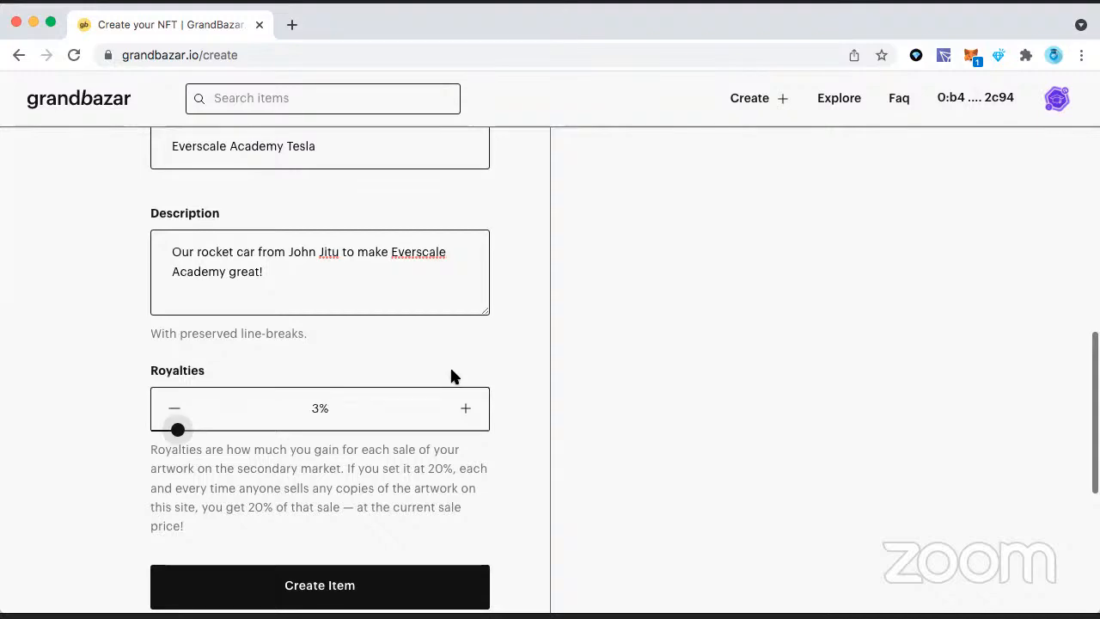
Step: Review the item form's price, collection, title, description and royalties entries
scroll(452, 374, "up", 4)
scroll(451, 372, "up", 5)
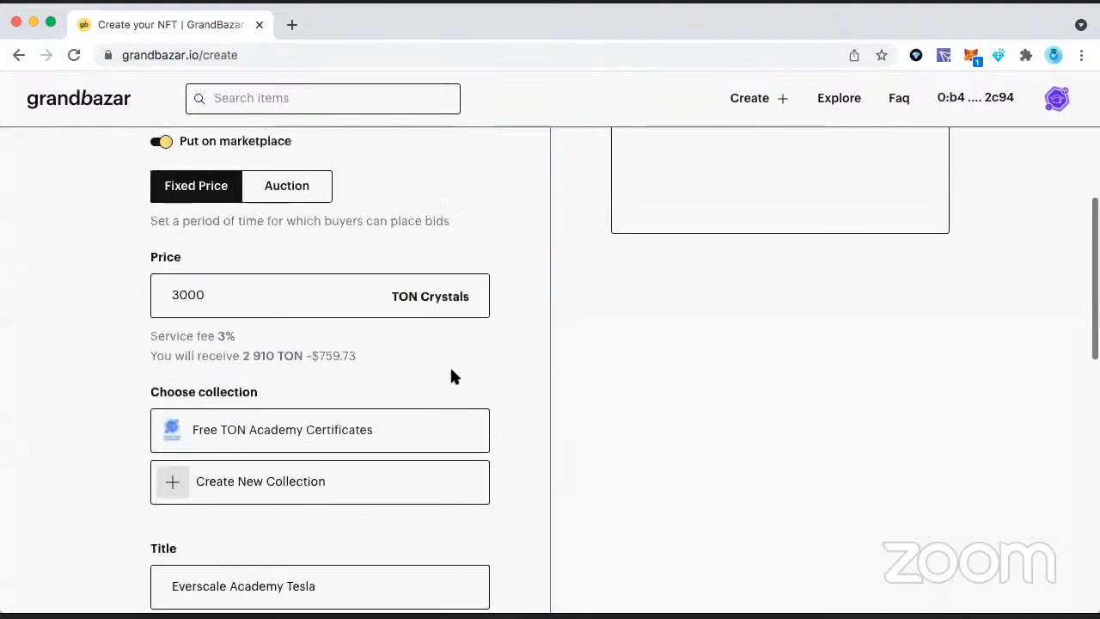
scroll(452, 376, "down", 10)
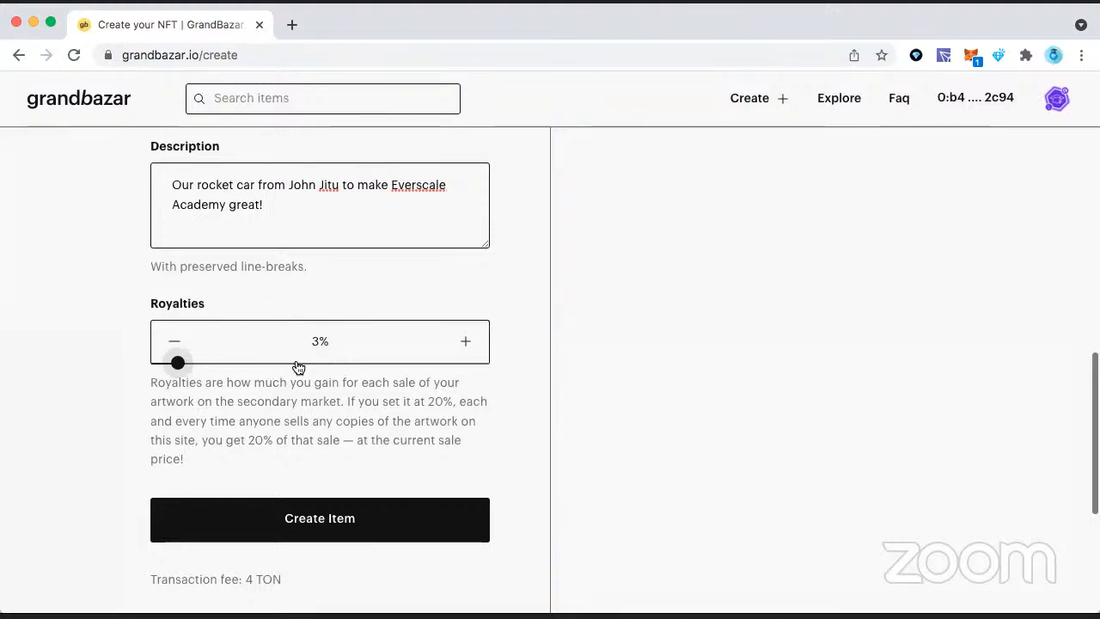
left_click(394, 184)
scroll(395, 185, "up", 3)
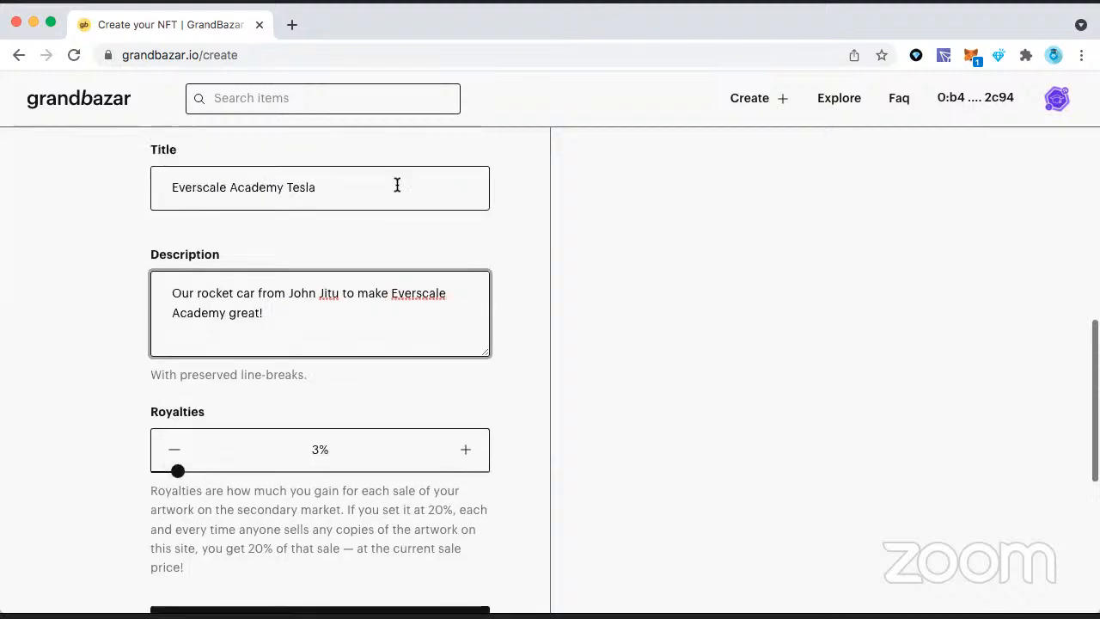
left_click(530, 403)
scroll(530, 402, "up", 5)
scroll(462, 385, "down", 5)
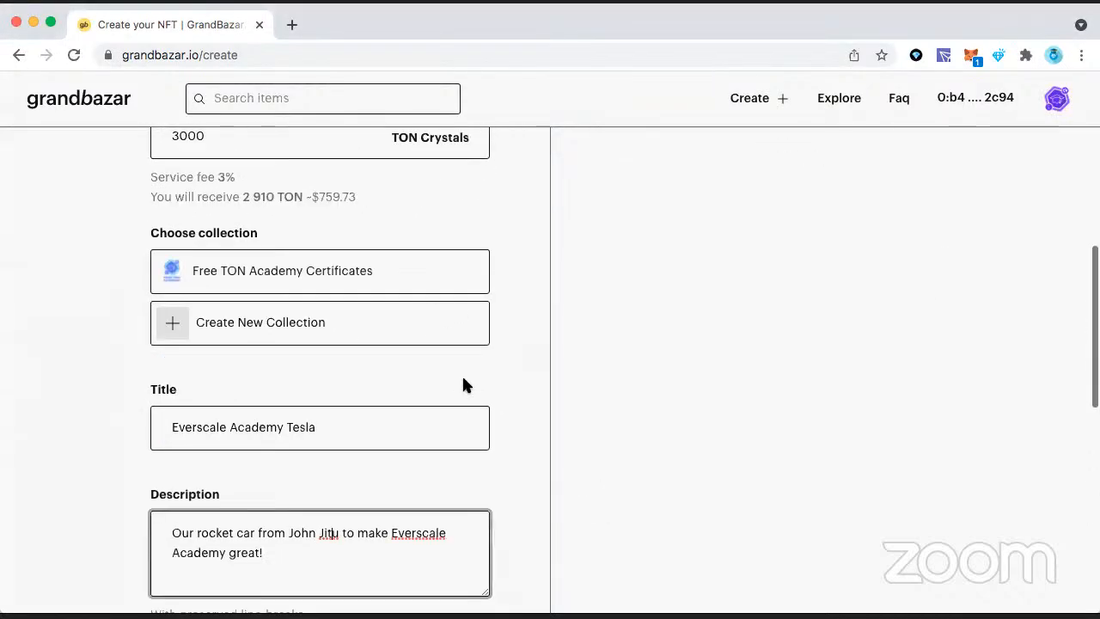
scroll(463, 384, "up", 2)
scroll(462, 384, "down", 5)
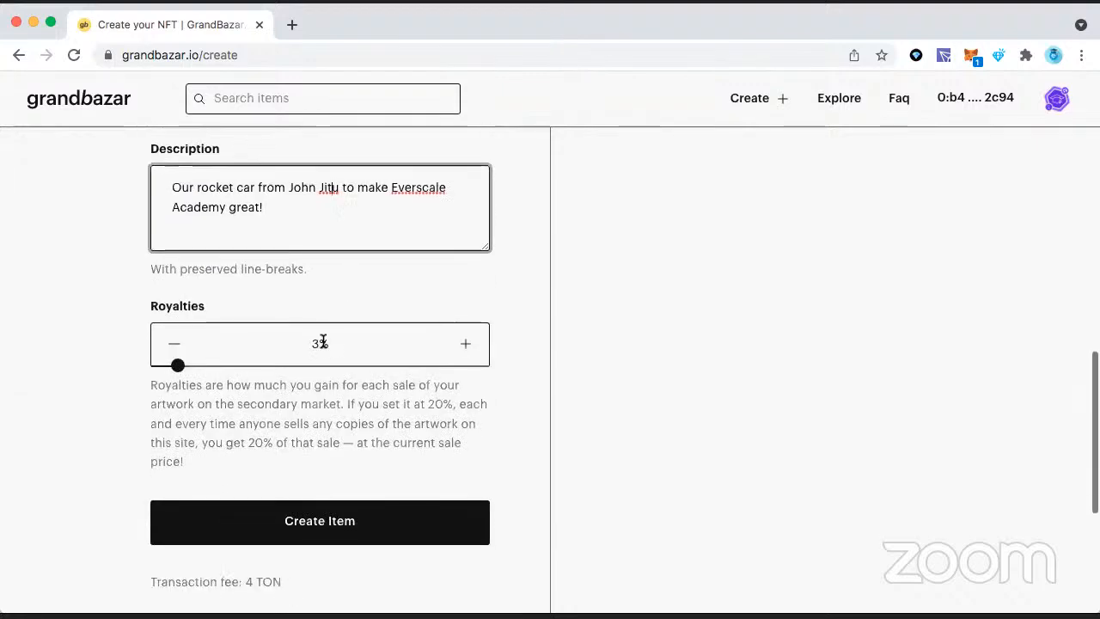
scroll(322, 343, "up", 4)
scroll(319, 336, "down", 3)
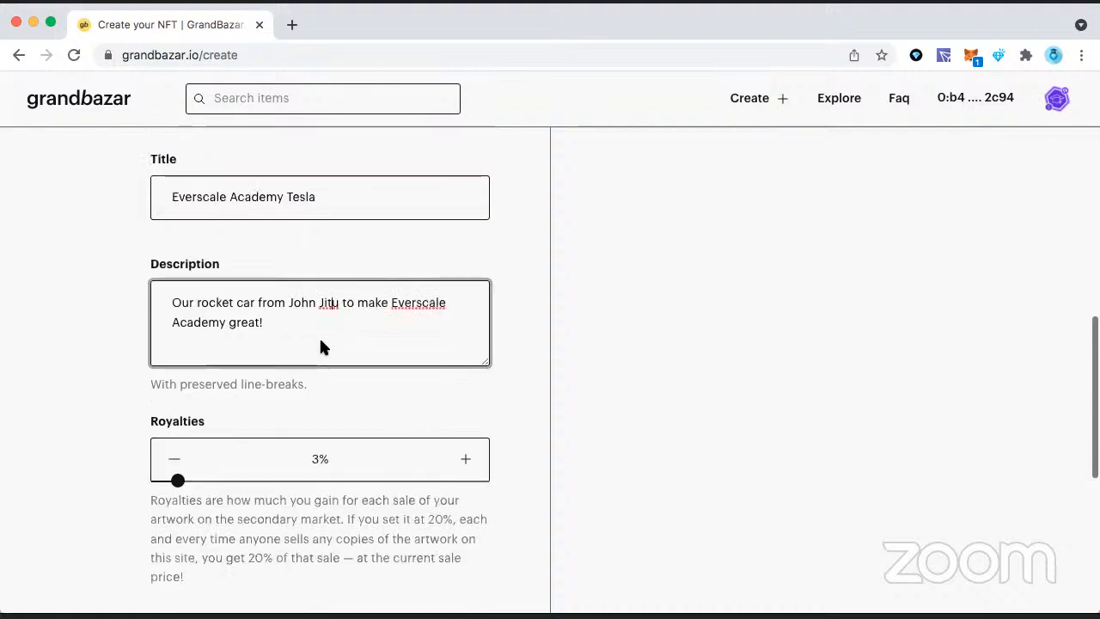
Step: Raise the item's royalties to 5%
left_click(316, 371)
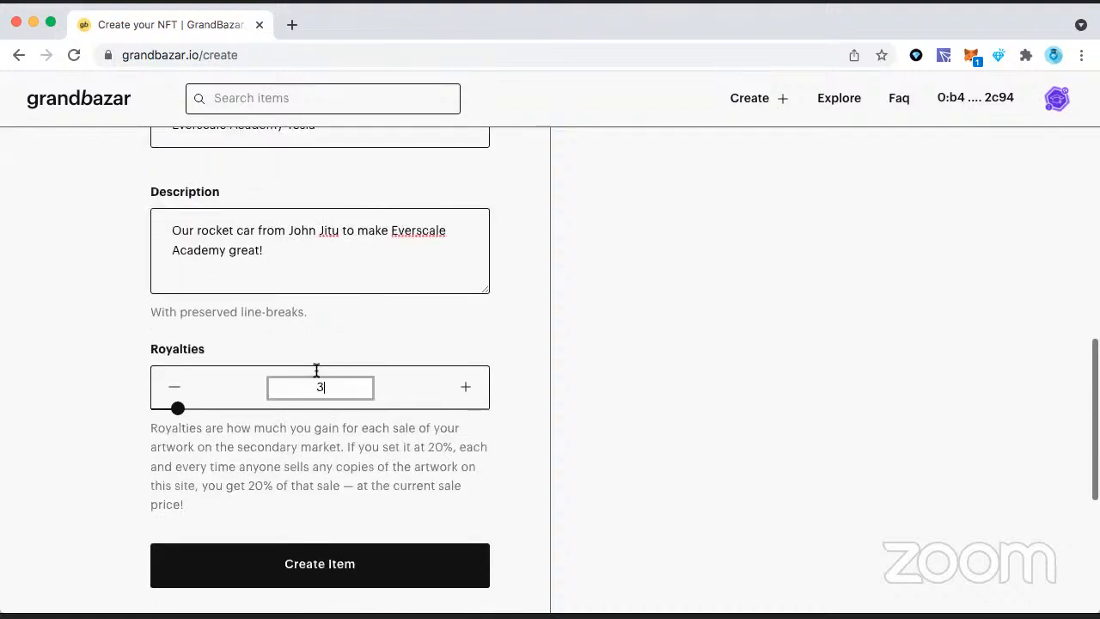
left_click(462, 386)
left_click(464, 386)
Step: Open the form for creating a new collection for the item
scroll(460, 388, "up", 3)
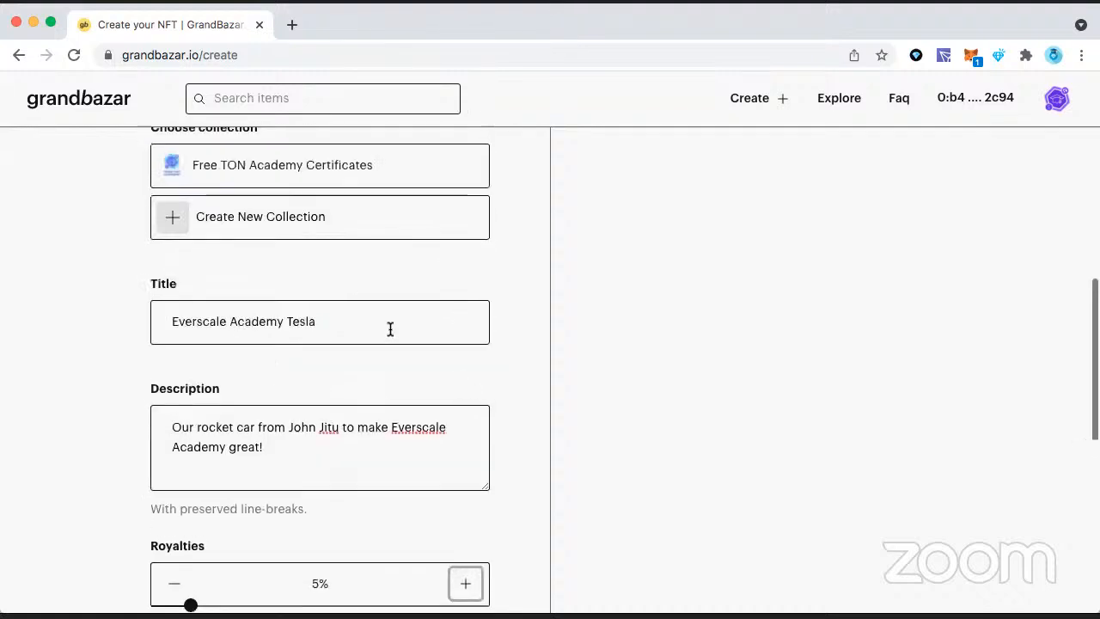
scroll(344, 317, "up", 3)
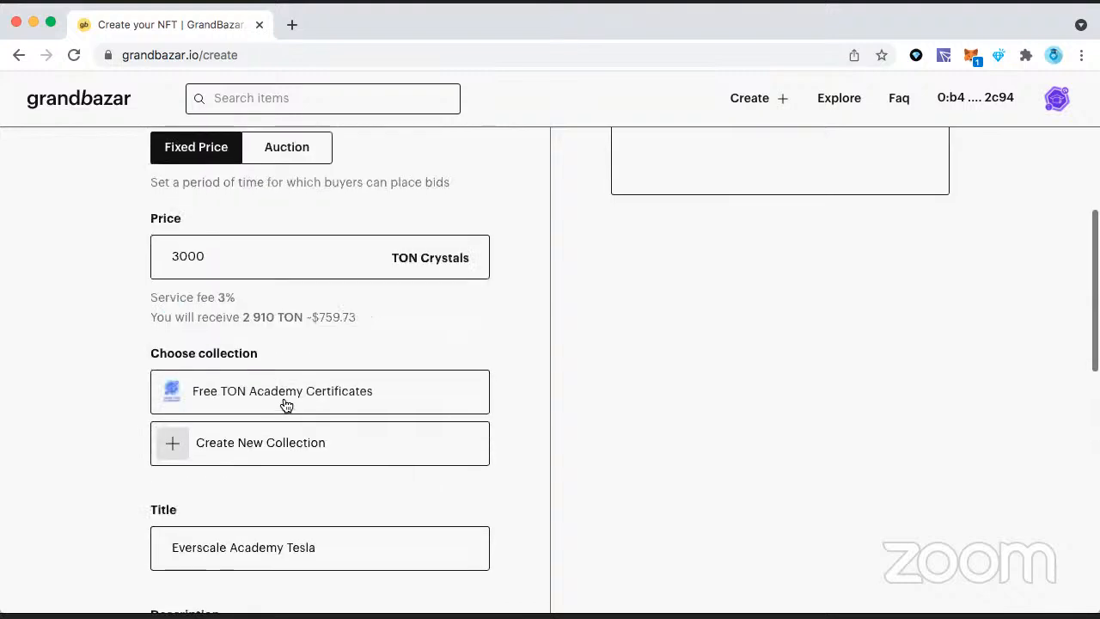
scroll(284, 452, "down", 3)
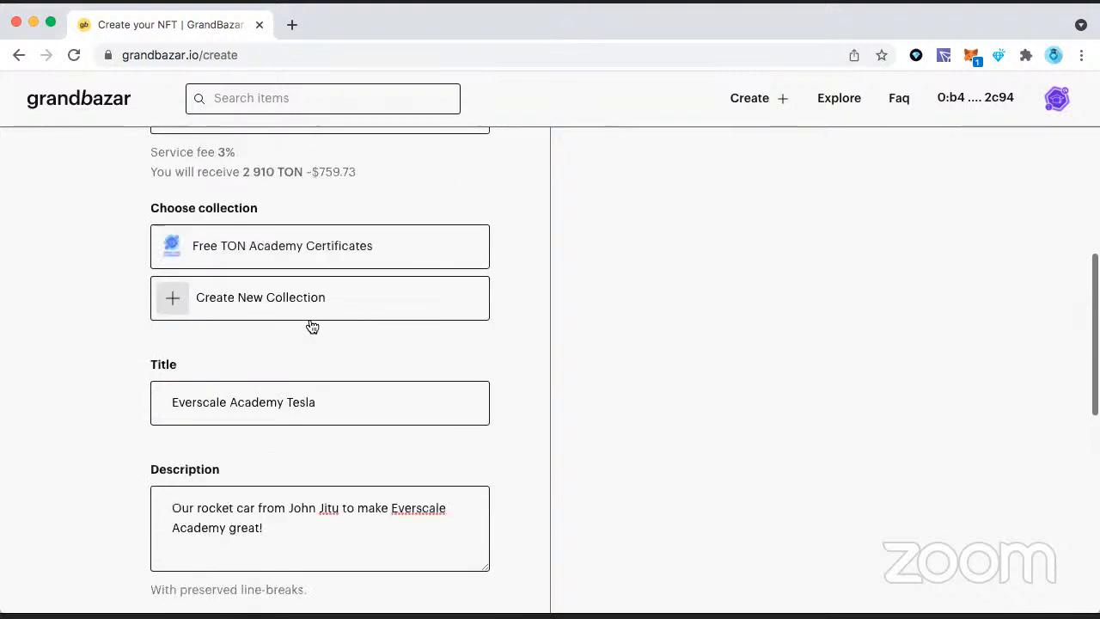
scroll(312, 322, "up", 3)
scroll(312, 309, "down", 3)
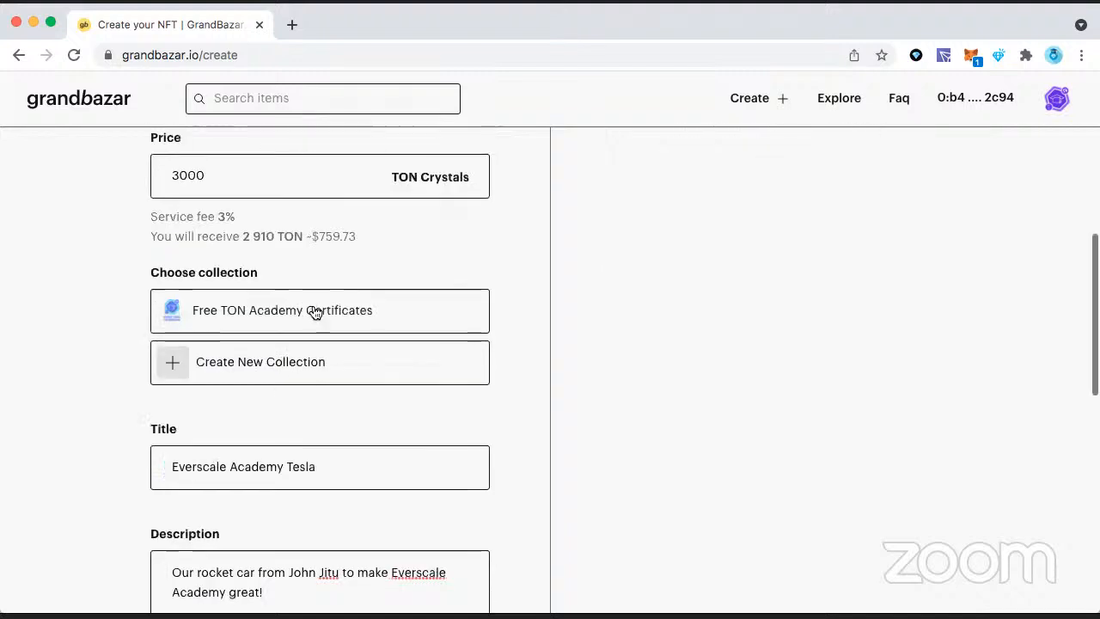
left_click(297, 375)
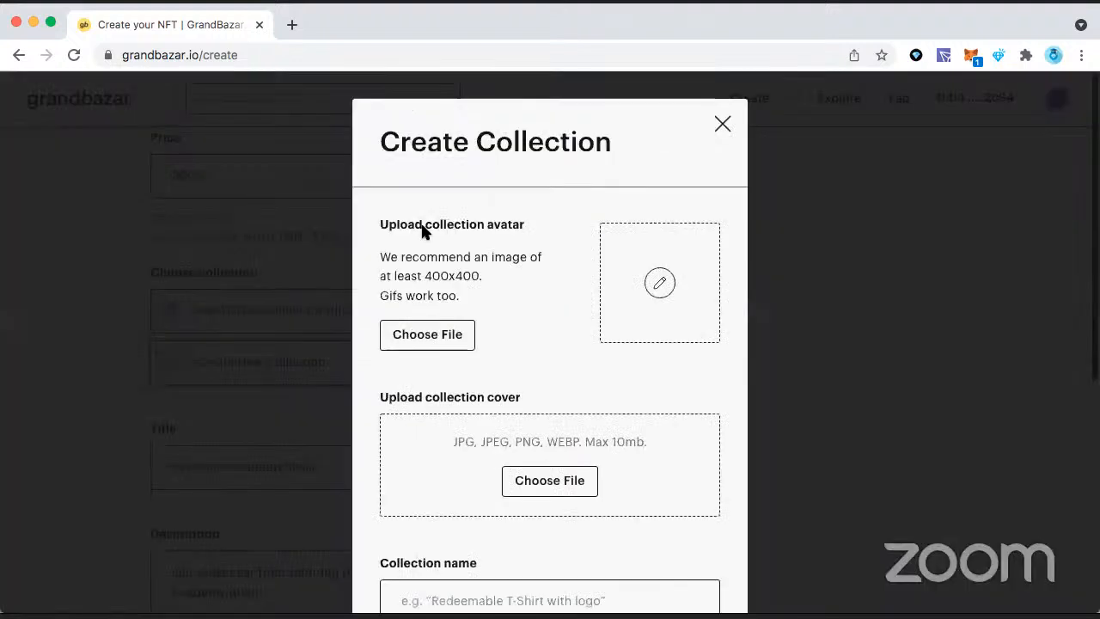
Step: Name the new collection "Everscale Academy Cars", leaving its optional description empty
scroll(495, 384, "down", 3)
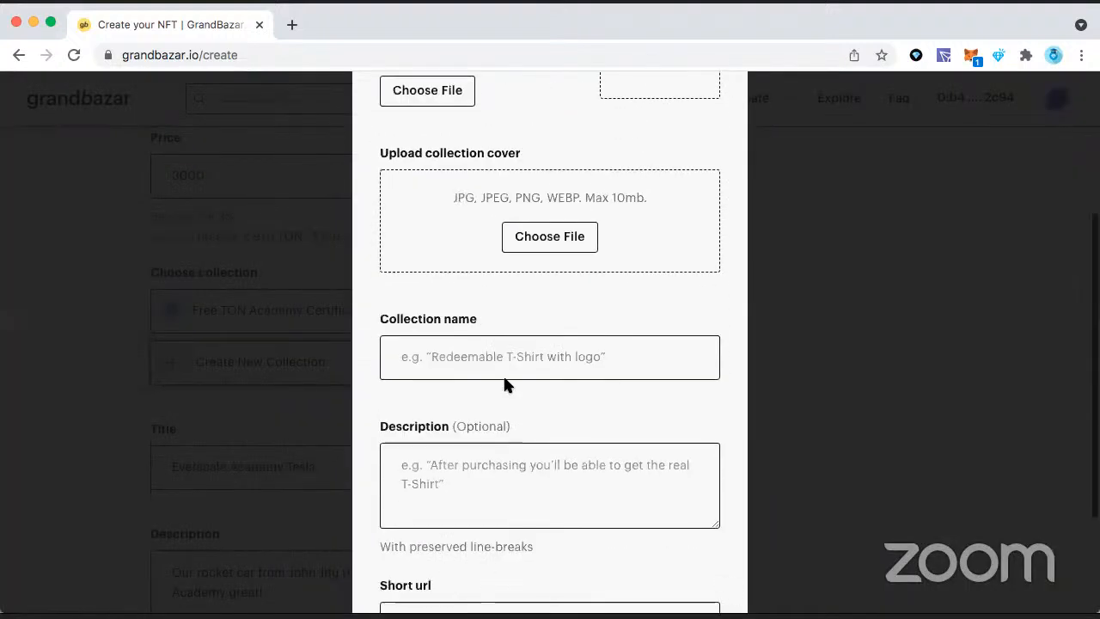
left_click(512, 368)
type("Ever")
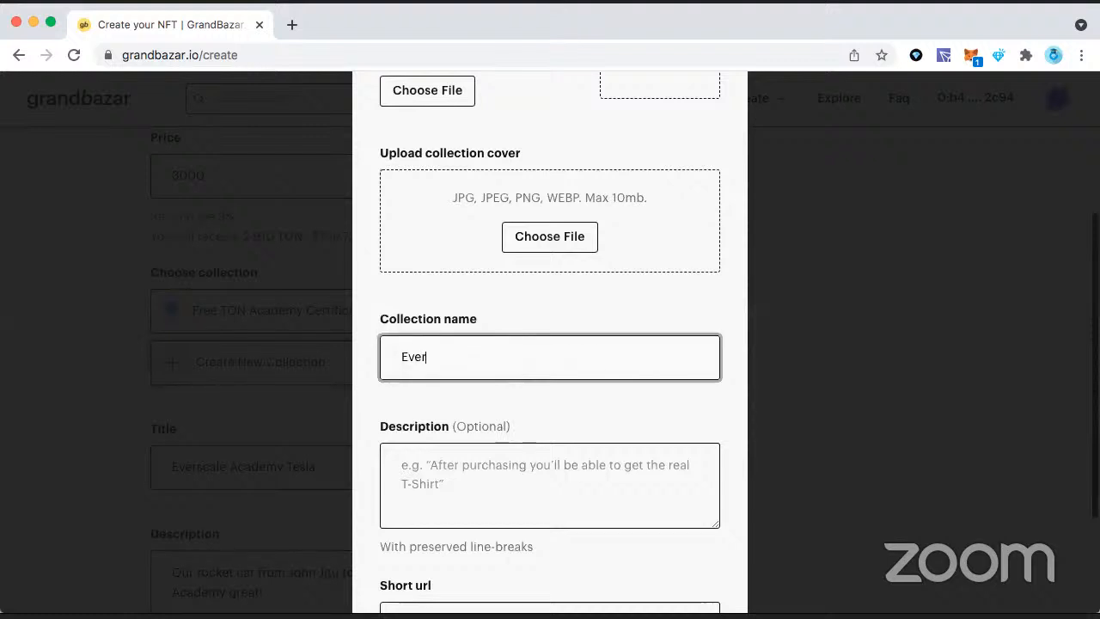
type("scale Academy")
scroll(553, 410, "down", 2)
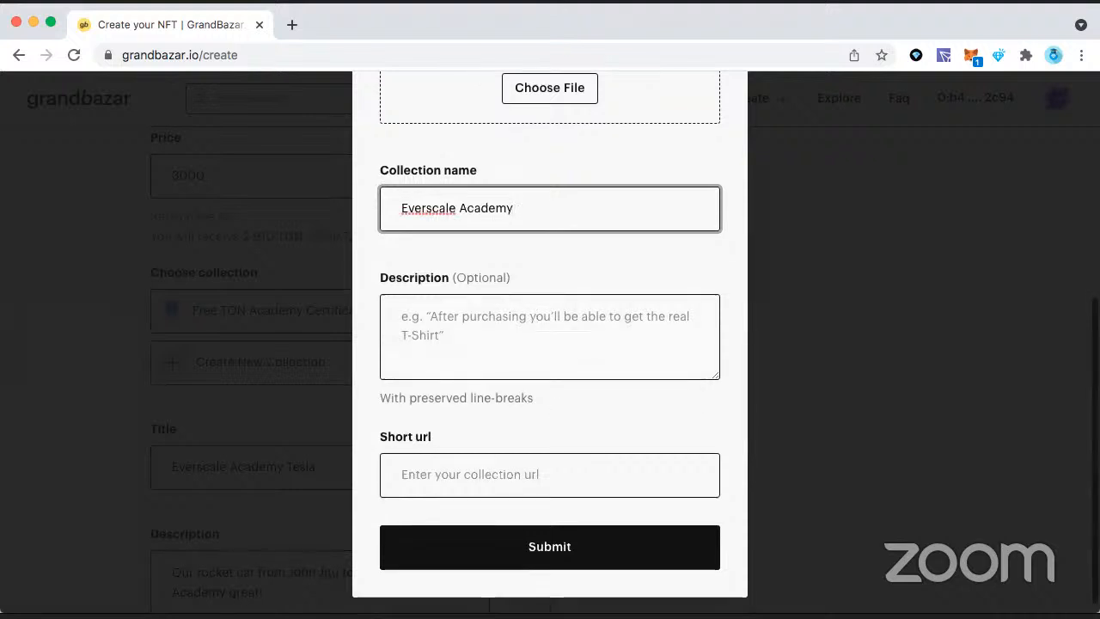
type("ro")
type("s")
key("Tab")
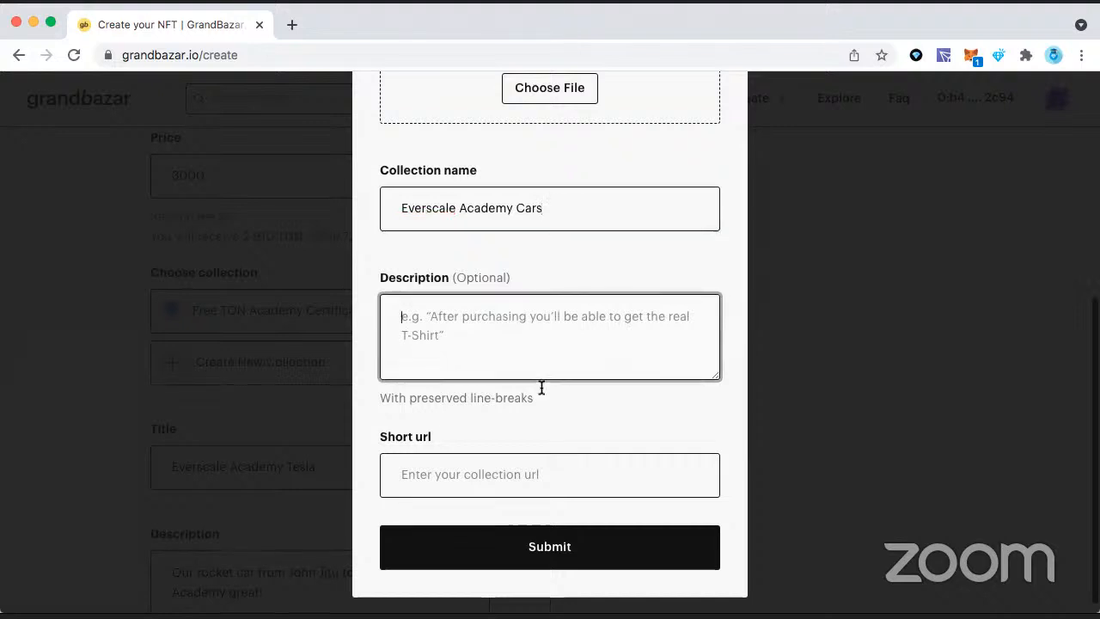
Step: Enter "everscaleacademy" as the new collection's short URL
scroll(543, 386, "down", 1)
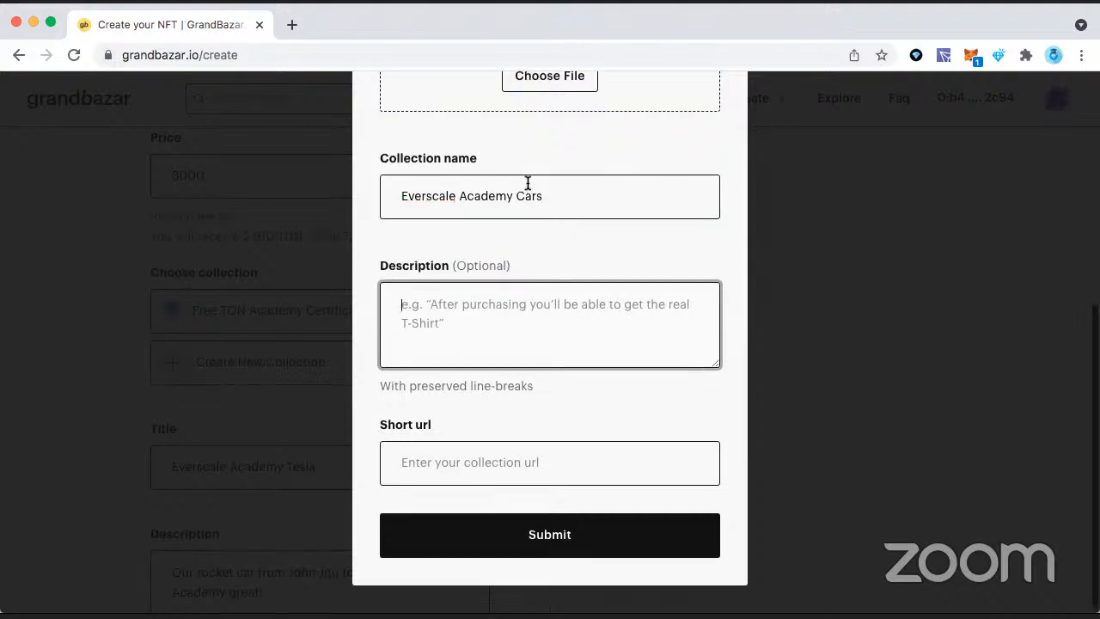
scroll(527, 185, "up", 4)
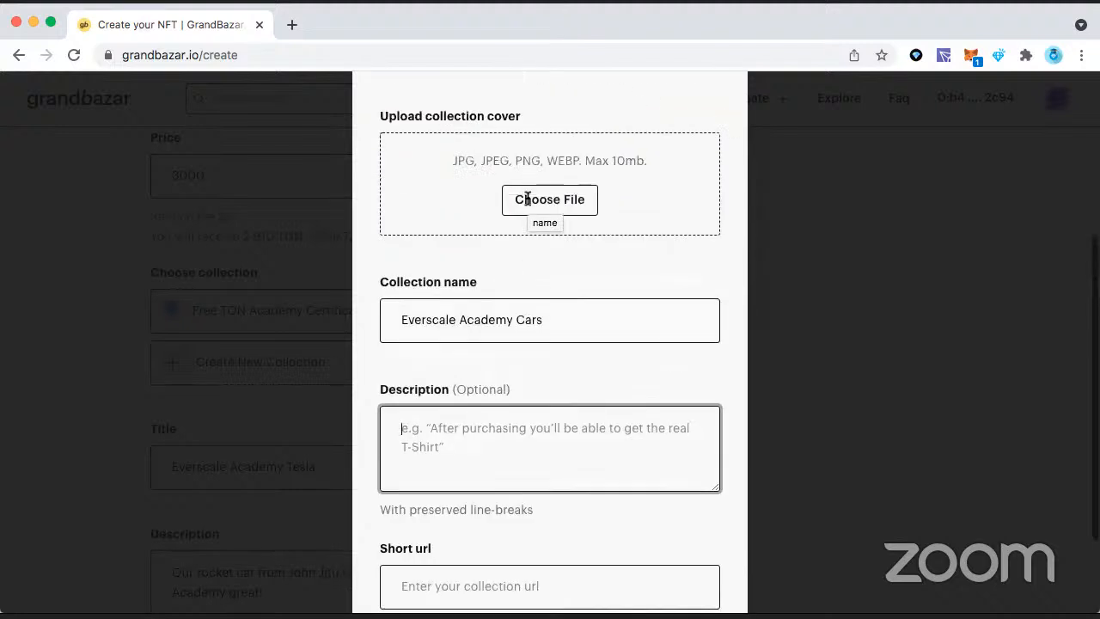
scroll(528, 198, "down", 3)
scroll(526, 202, "up", 2)
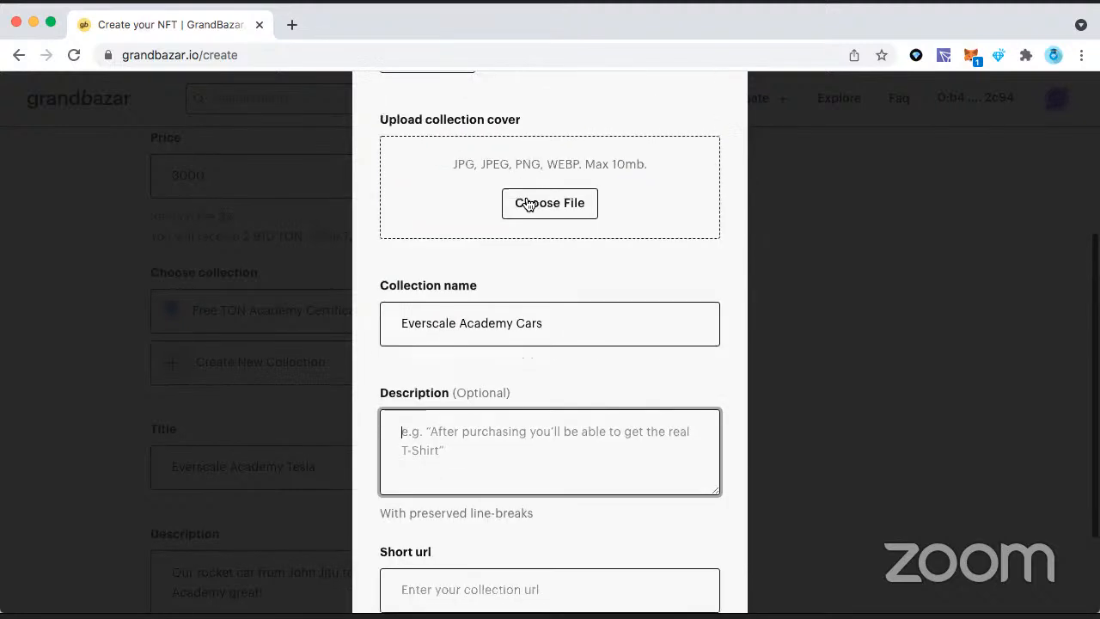
scroll(512, 308, "down", 3)
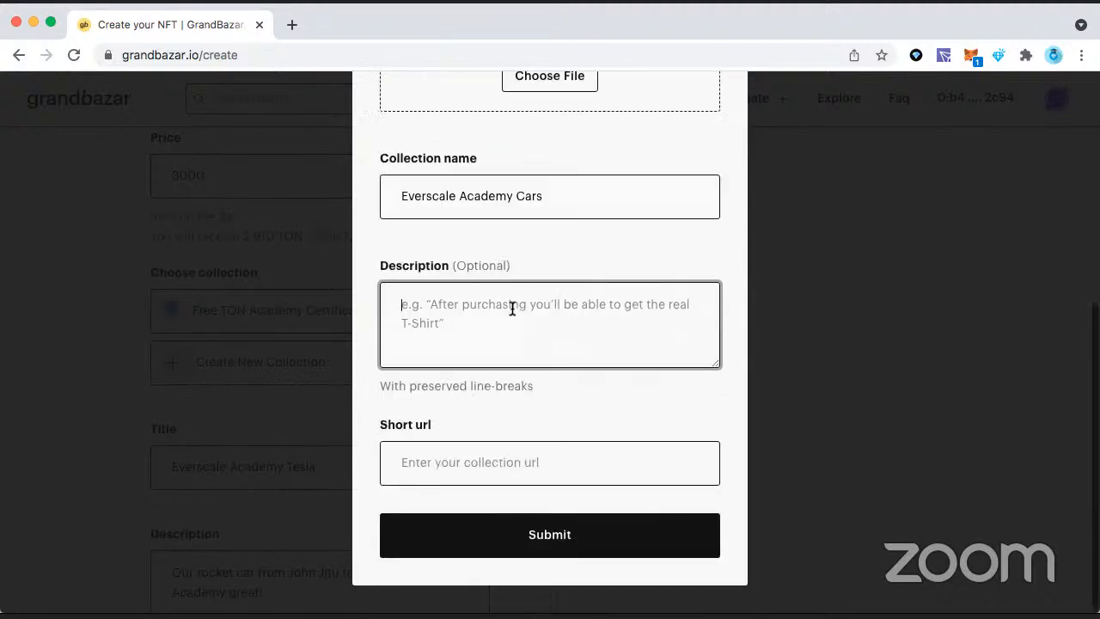
left_click(484, 453)
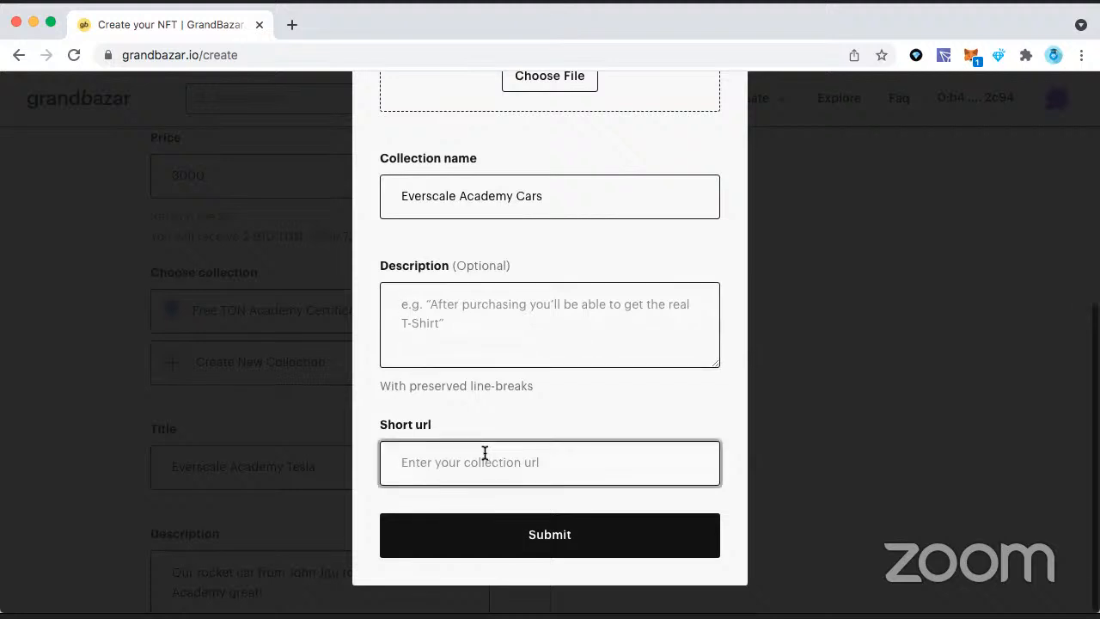
type("everscale")
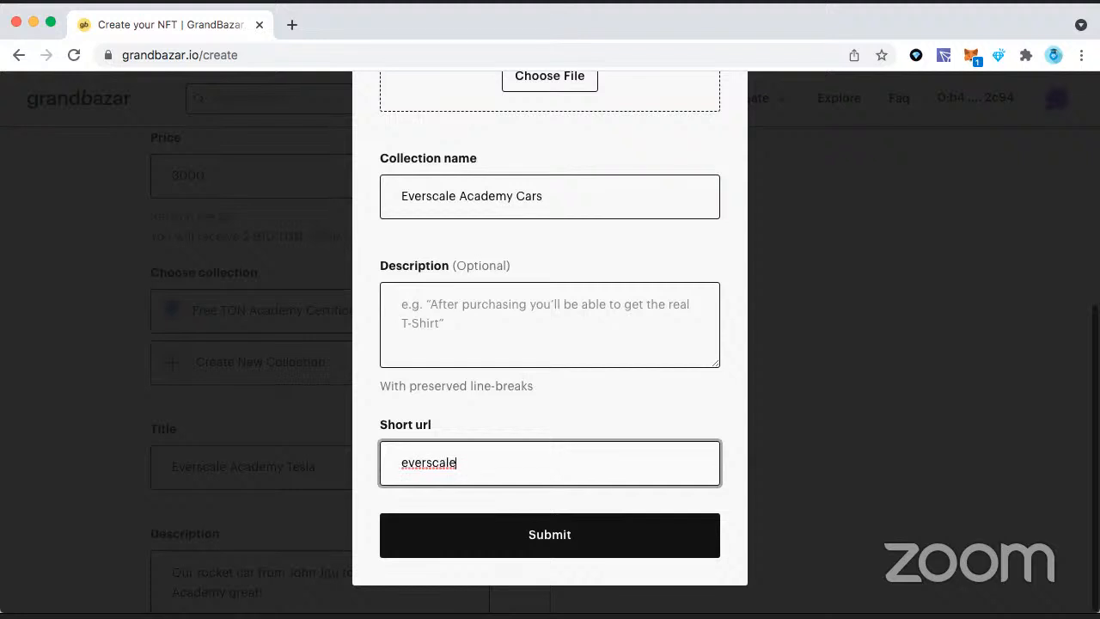
type("academy")
Step: Replace the collection's short URL with "everscademycar"
key("super+a")
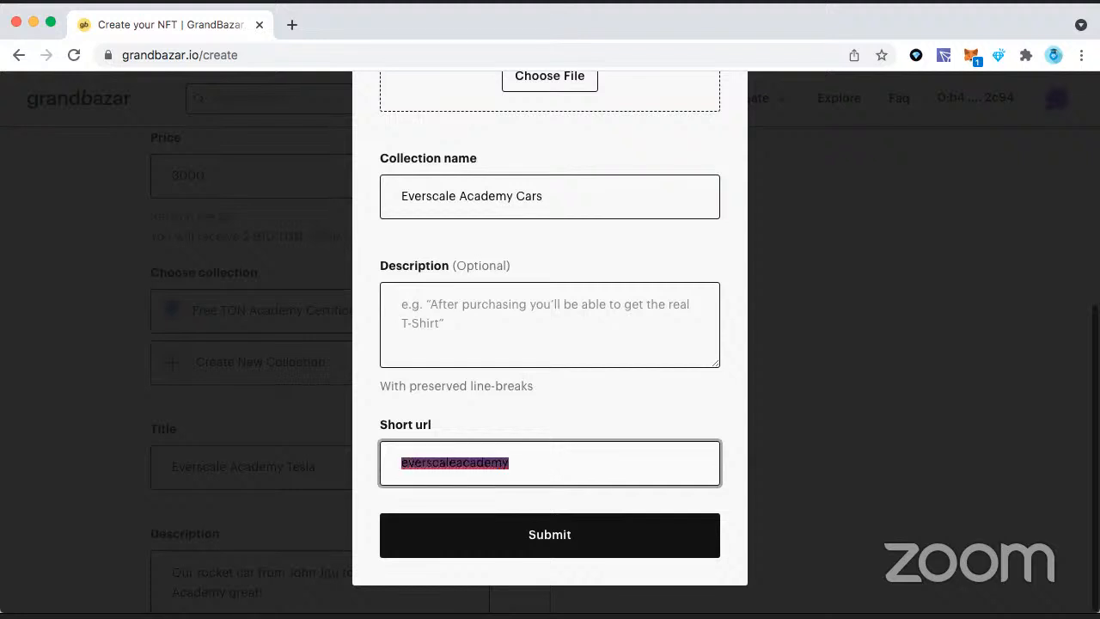
key("BackSpace")
type("ever")
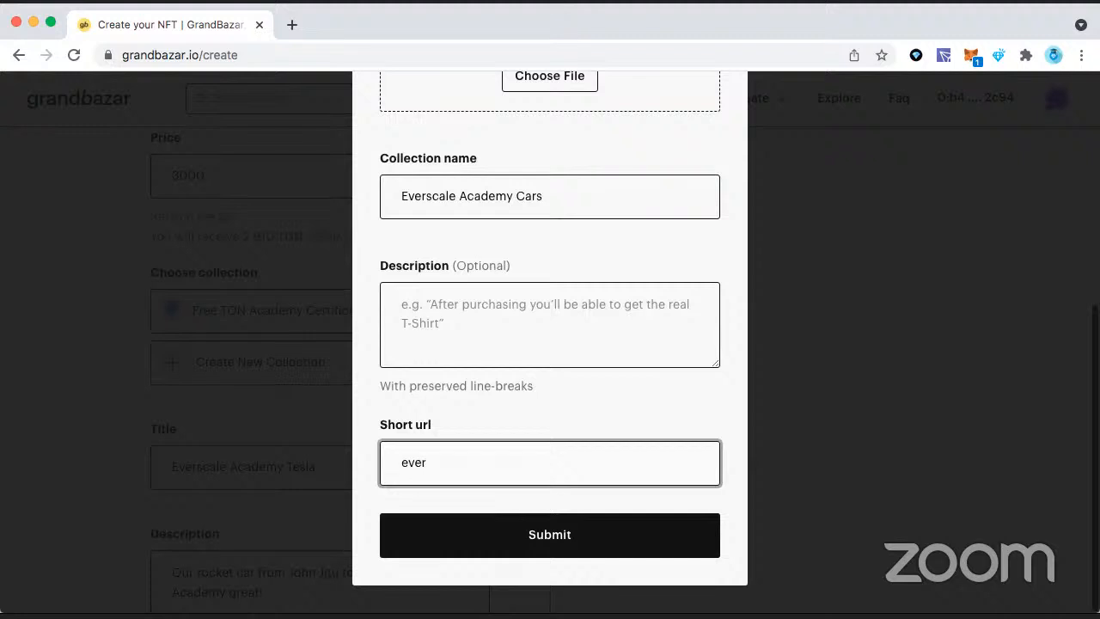
type("scademycar")
Step: Check the collection form's entries and try to submit it without an avatar or cover image
scroll(618, 266, "up", 10)
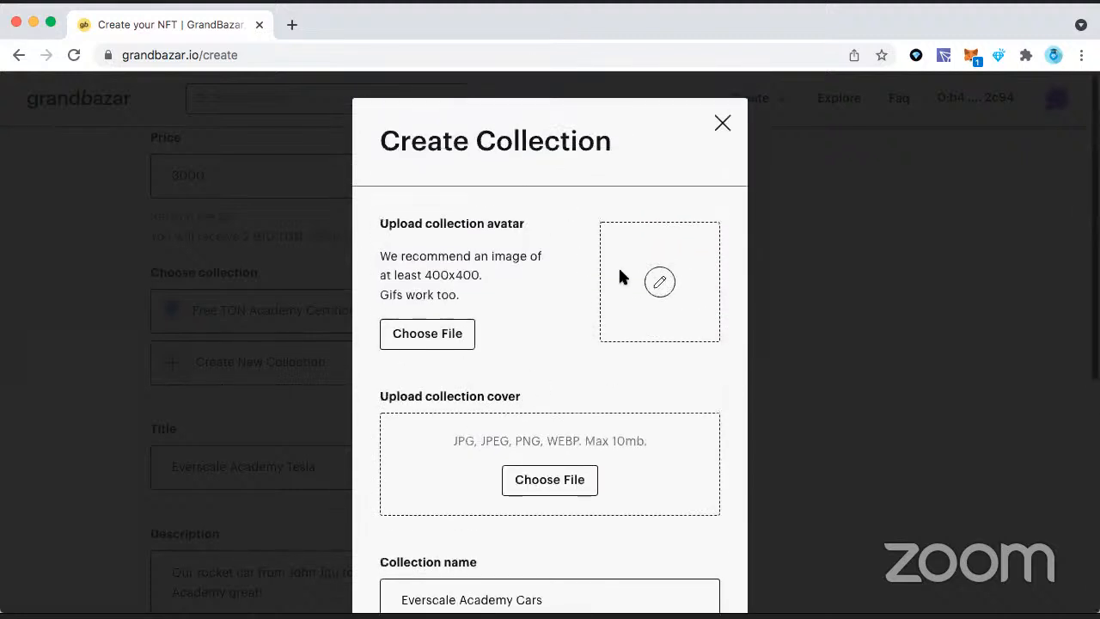
scroll(551, 262, "down", 5)
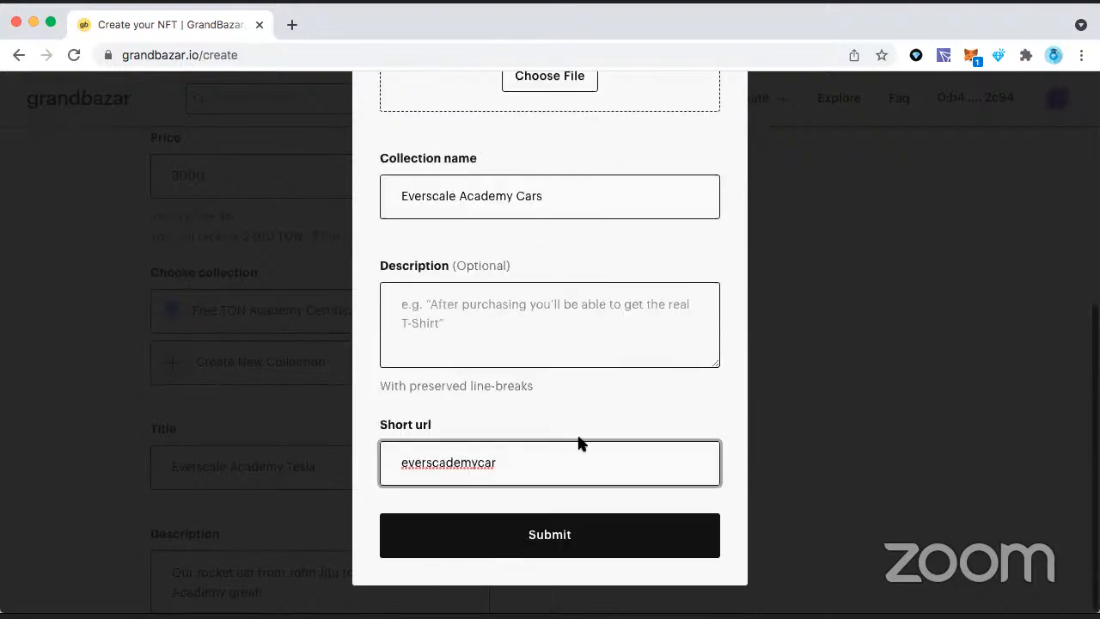
scroll(579, 444, "up", 3)
scroll(633, 315, "up", 5)
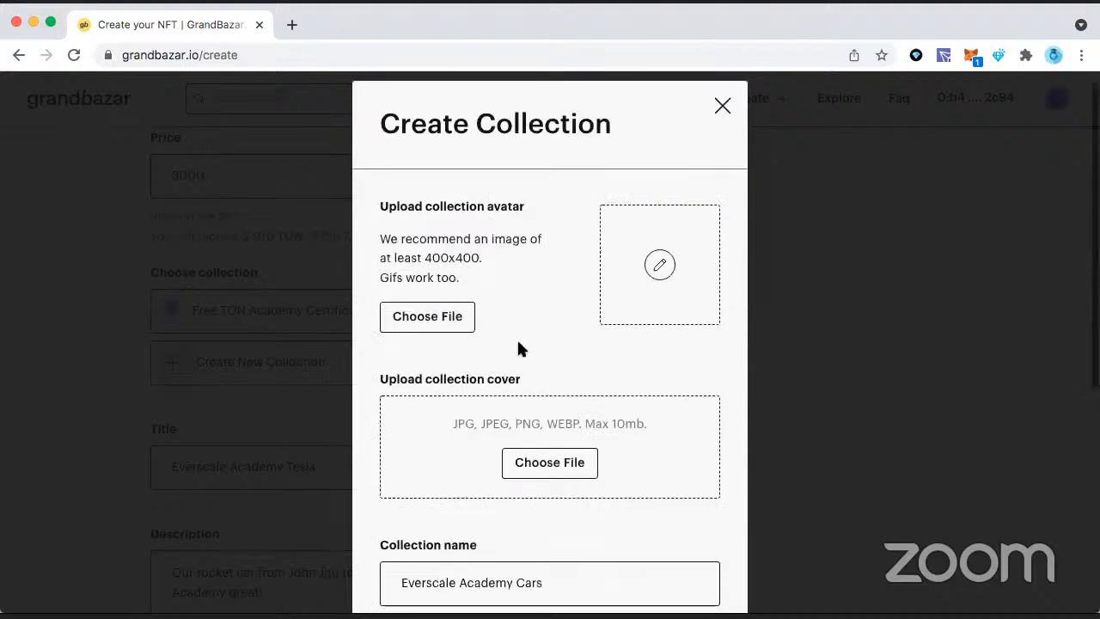
scroll(579, 331, "down", 5)
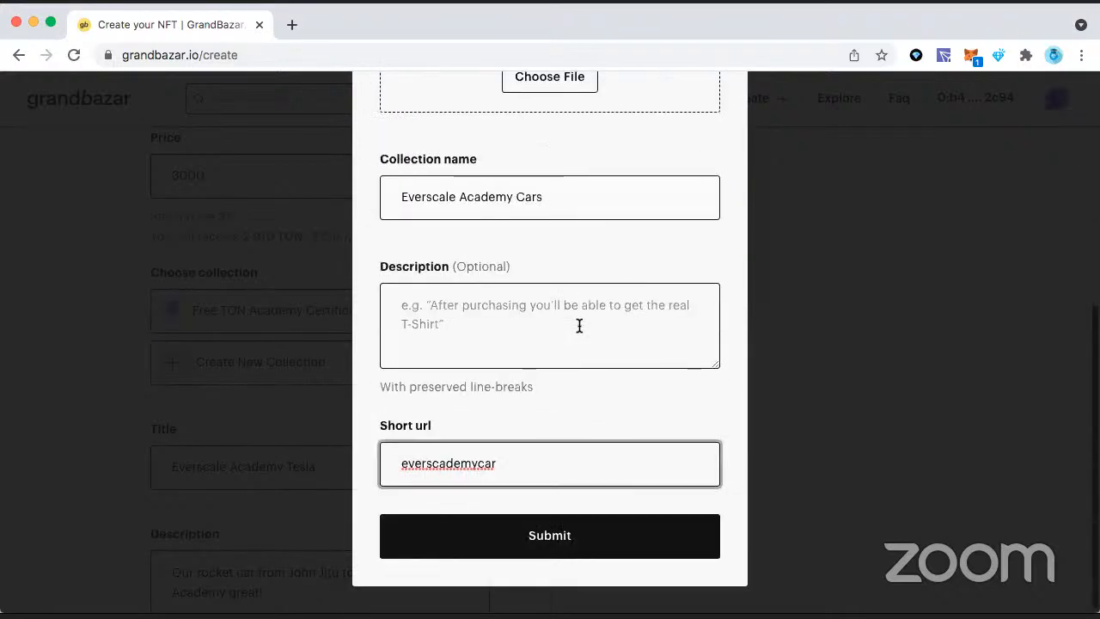
scroll(579, 324, "up", 2)
scroll(575, 424, "down", 2)
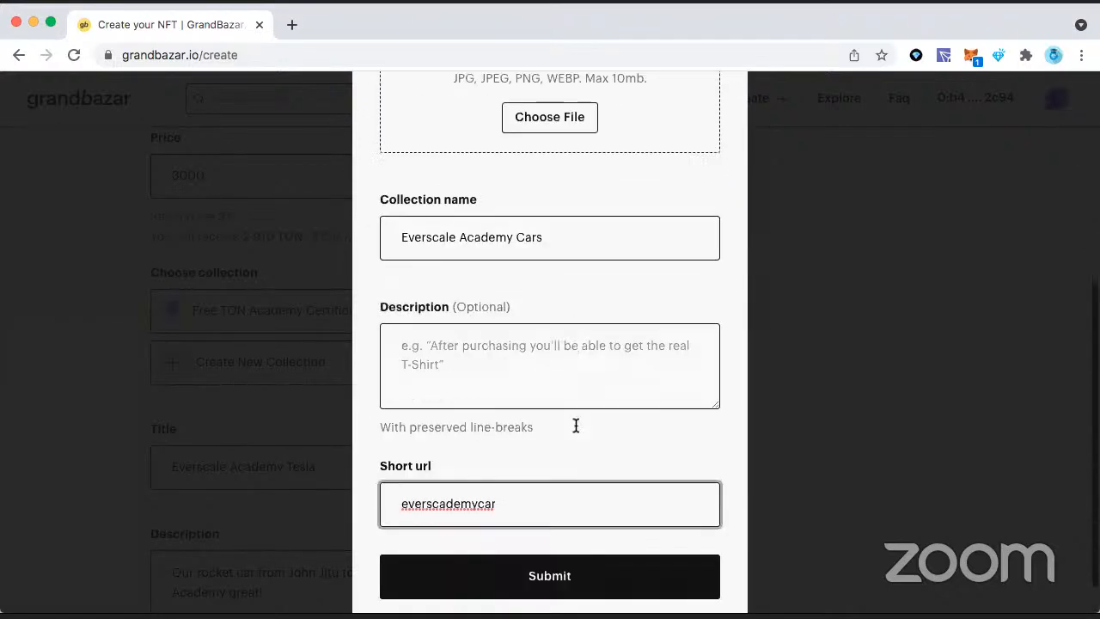
left_click(554, 513)
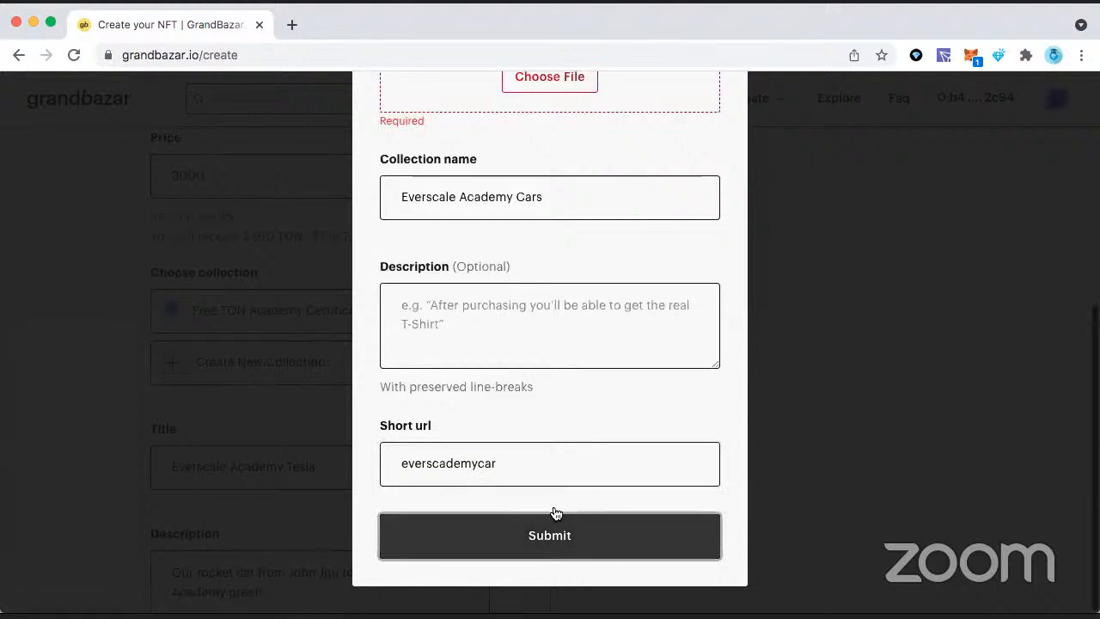
scroll(577, 360, "up", 3)
scroll(577, 359, "up", 1)
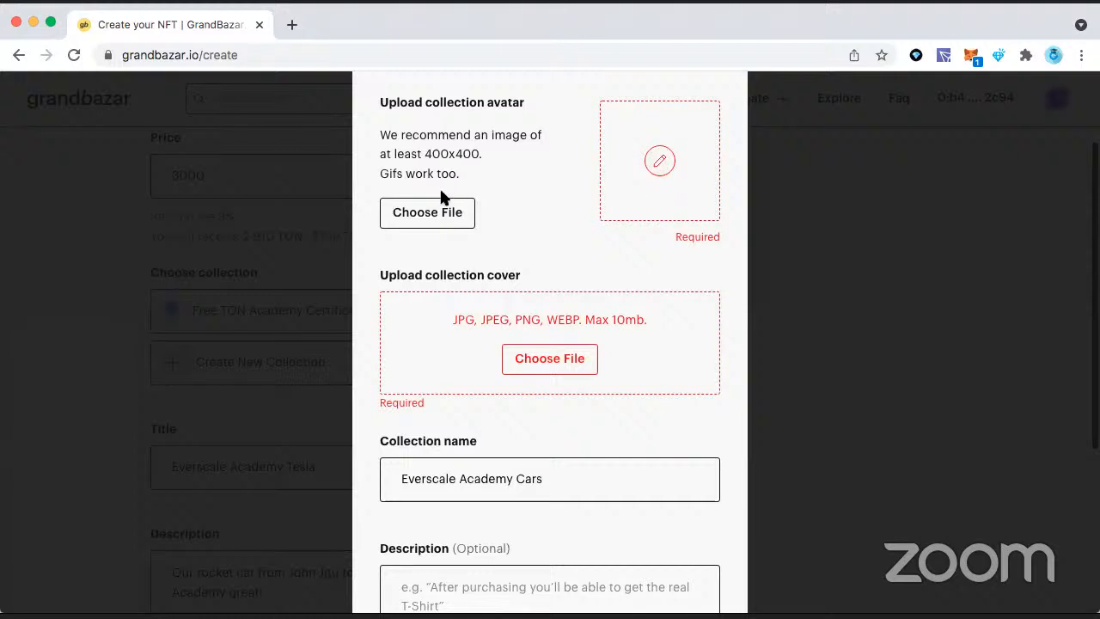
Step: Upload Everscale Logo(1).png from the Downloads folder as the collection avatar
left_click(438, 213)
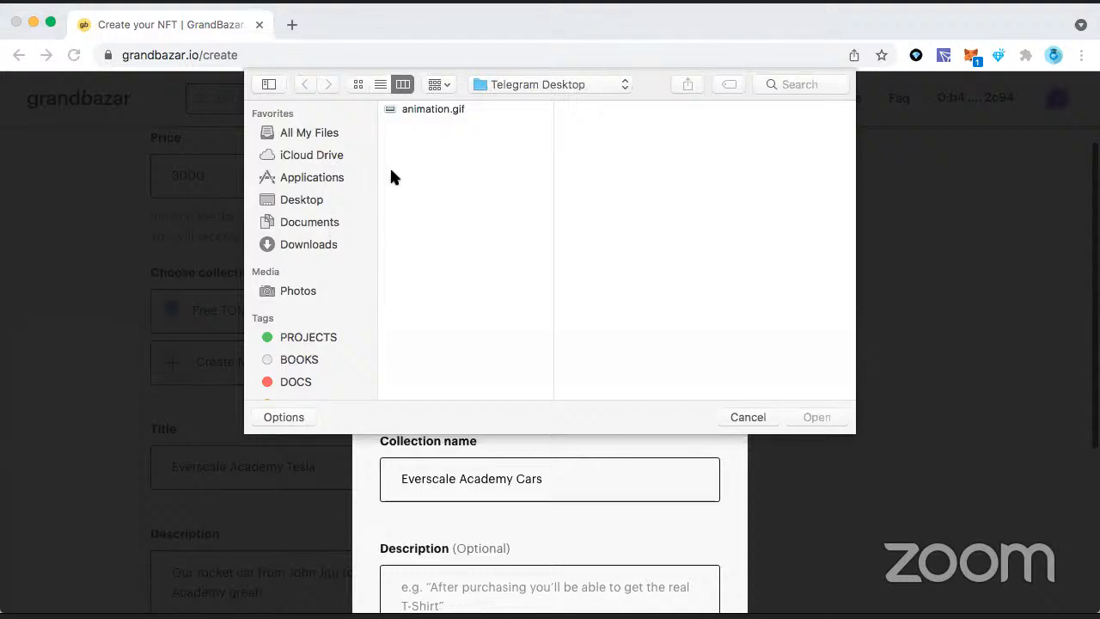
left_click(305, 245)
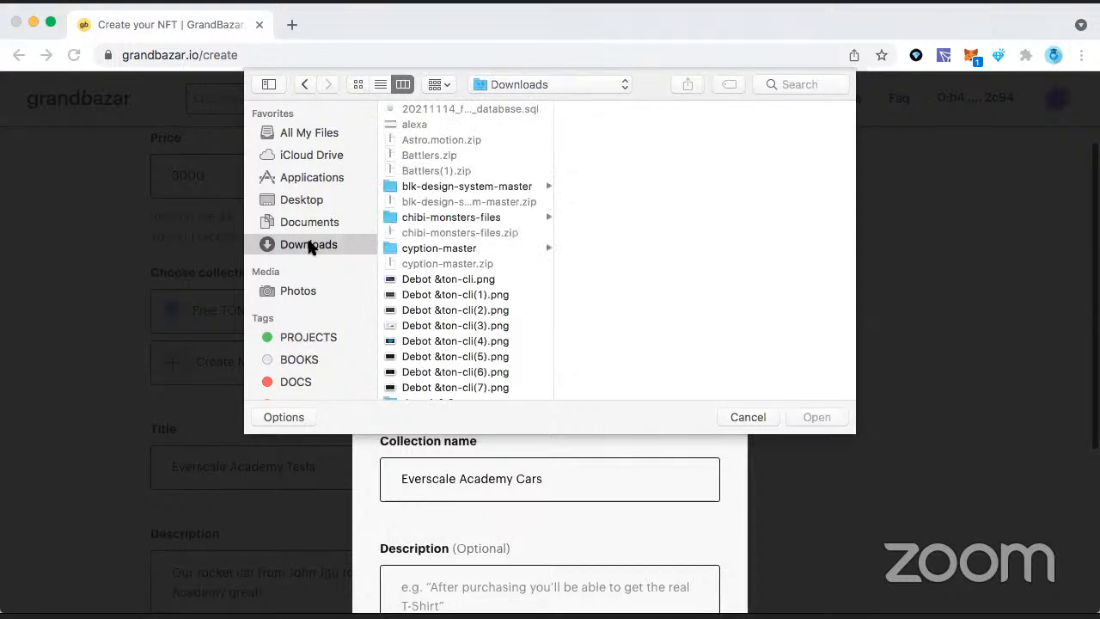
scroll(494, 258, "down", 5)
left_click(487, 289)
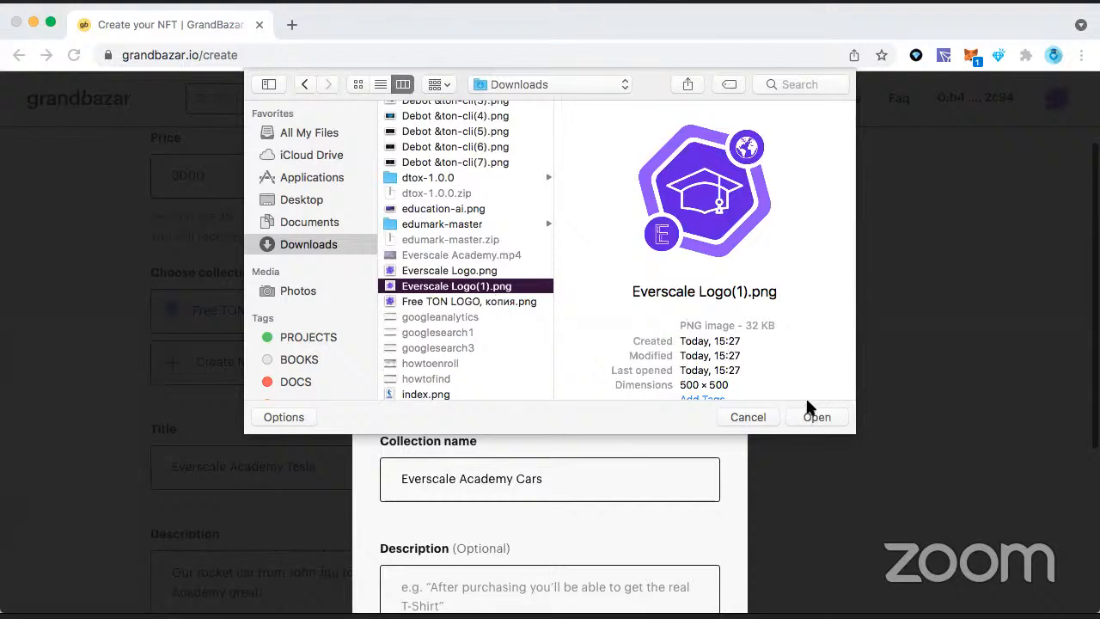
left_click(810, 417)
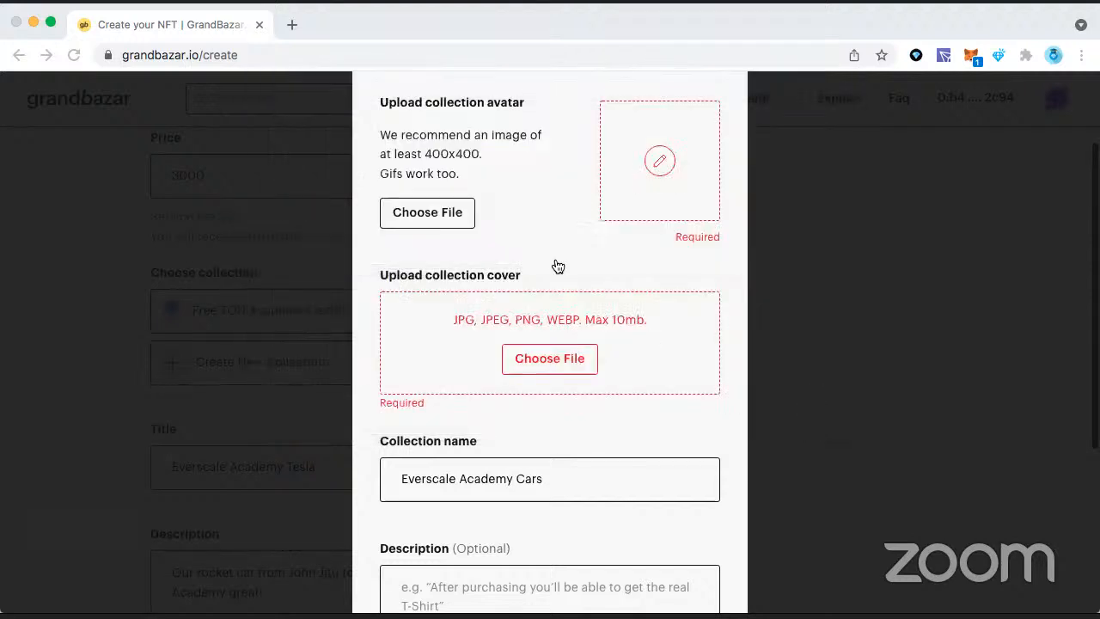
Step: Preview the Debot &ton-cli images in the Downloads folder and upload Debot &ton-cli.png as the collection cover
left_click(564, 357)
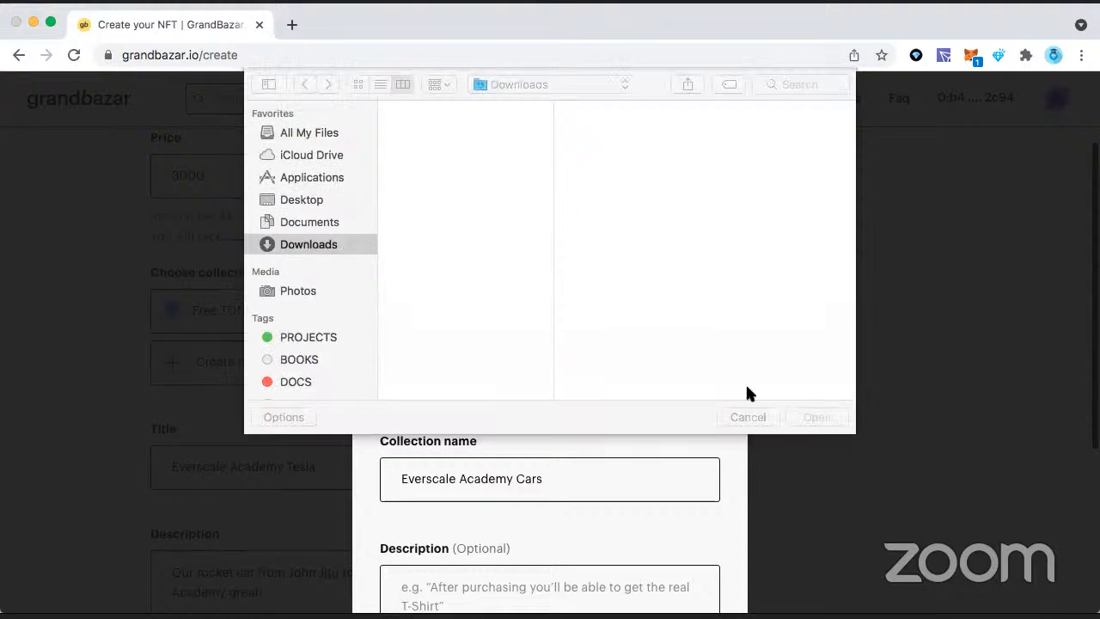
left_click(749, 420)
left_click(575, 358)
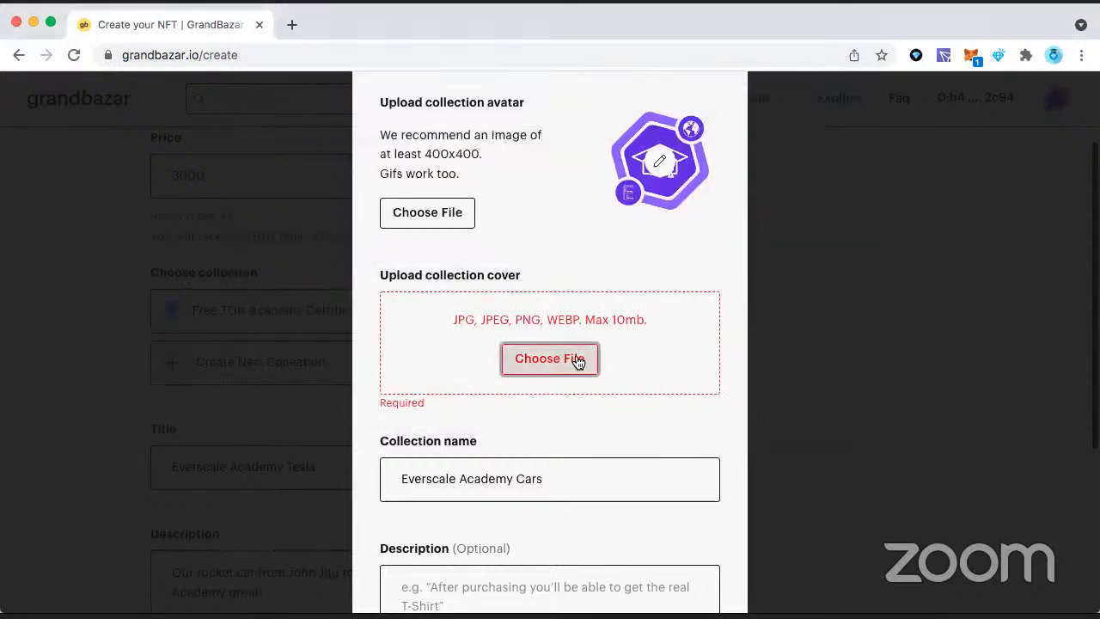
scroll(490, 301, "down", 5)
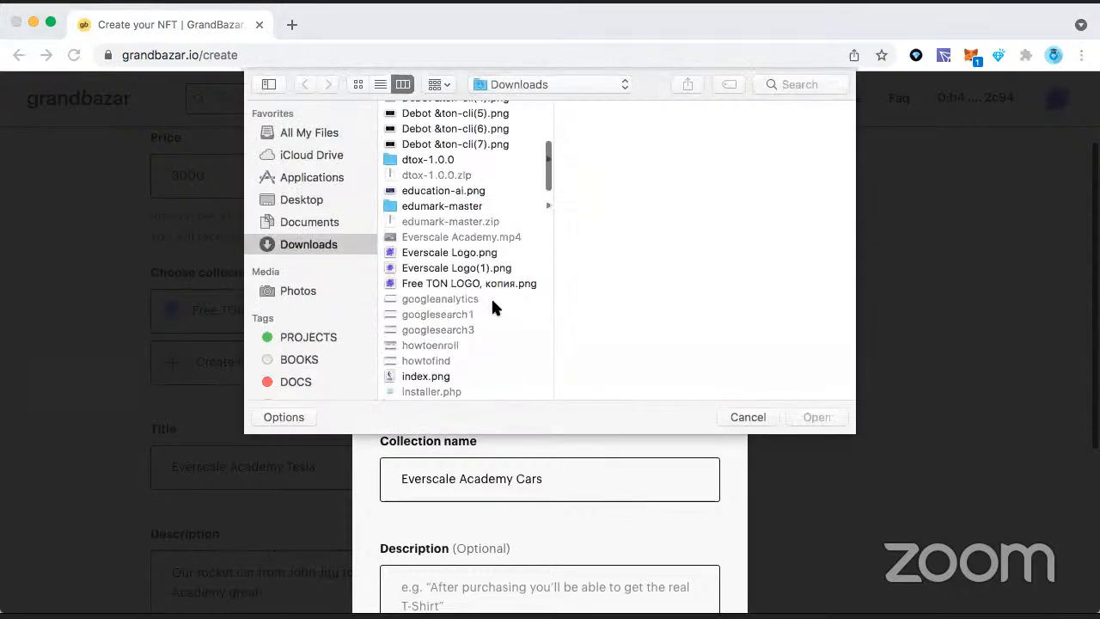
scroll(489, 258, "up", 2)
scroll(489, 253, "up", 2)
left_click(494, 197)
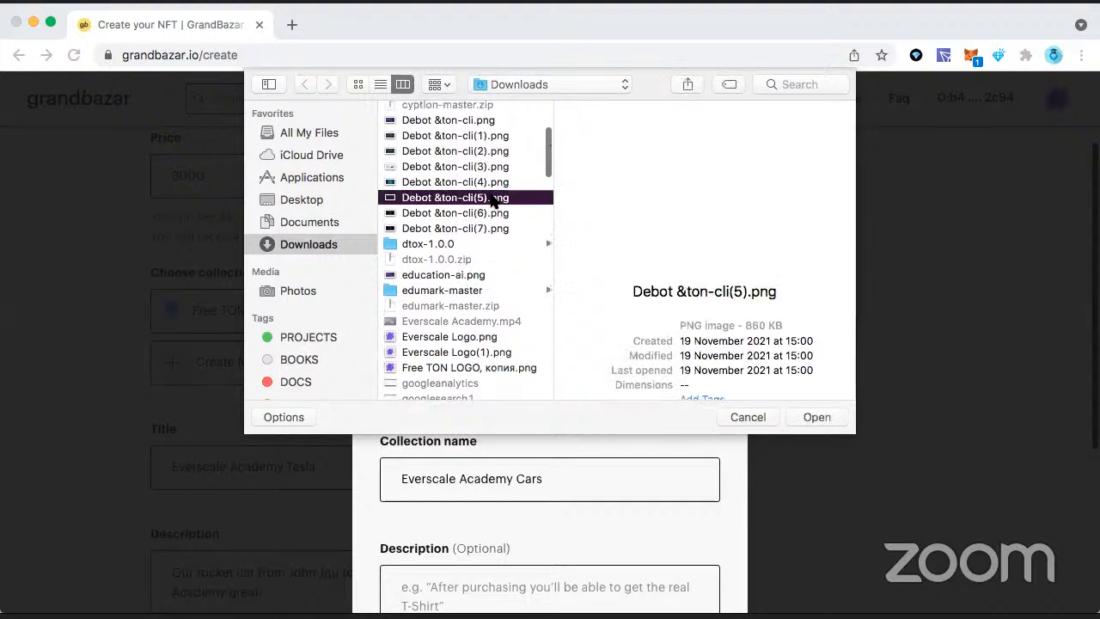
left_click(494, 182)
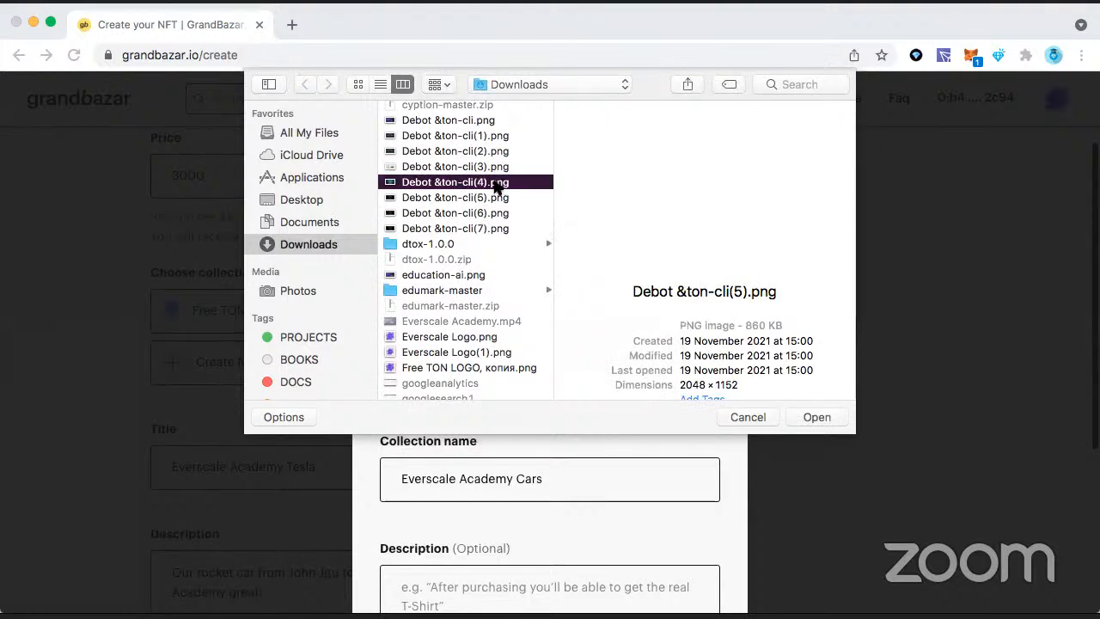
left_click(494, 167)
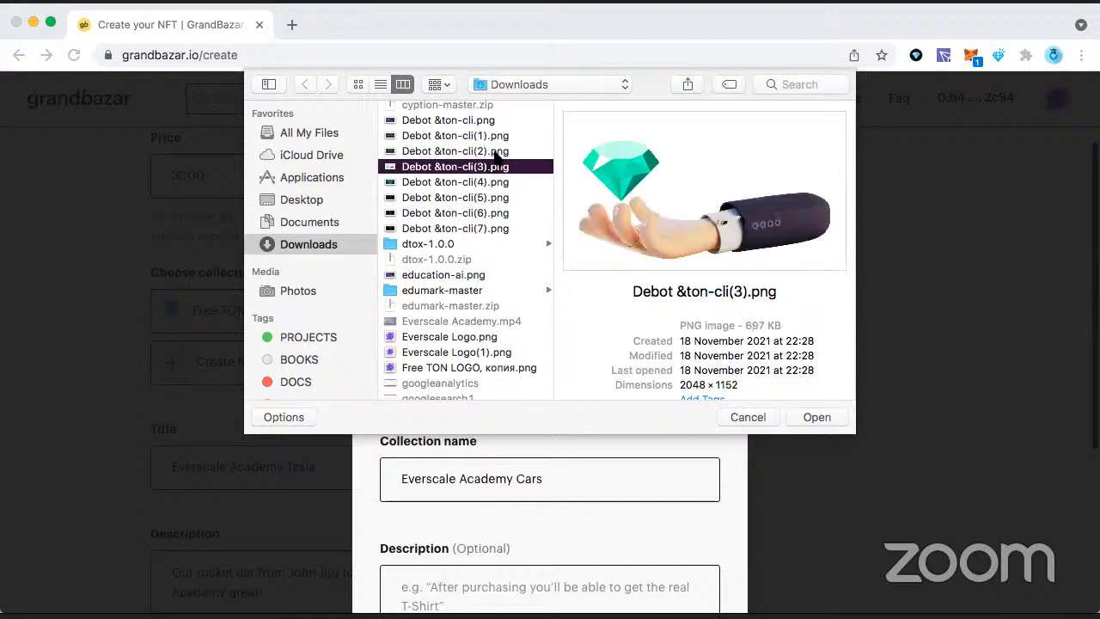
left_click(497, 148)
scroll(478, 172, "up", 3)
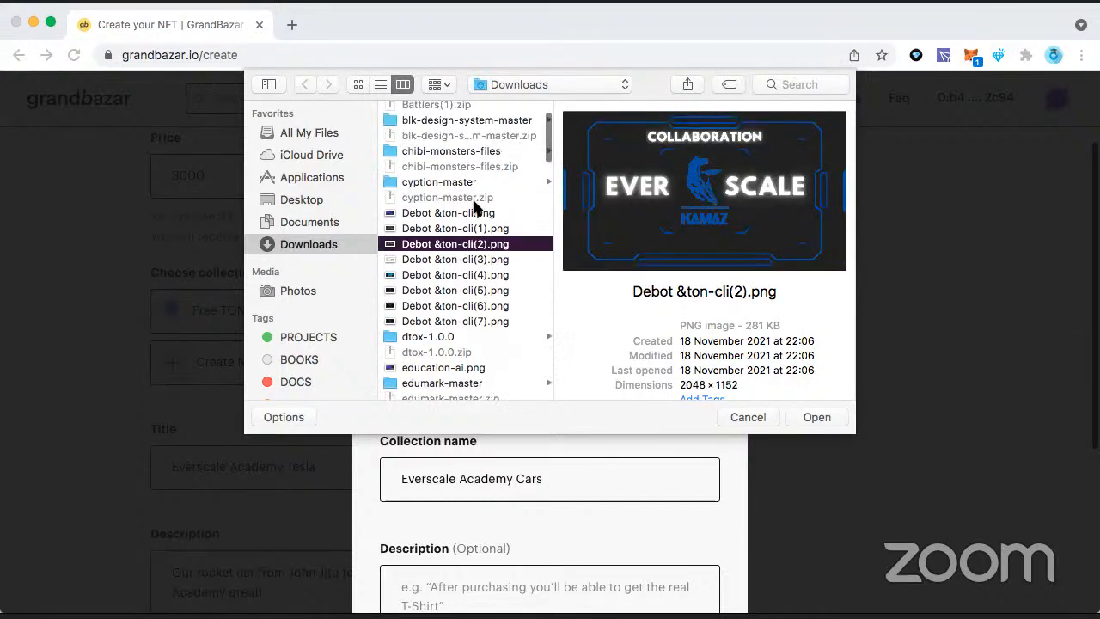
left_click(477, 228)
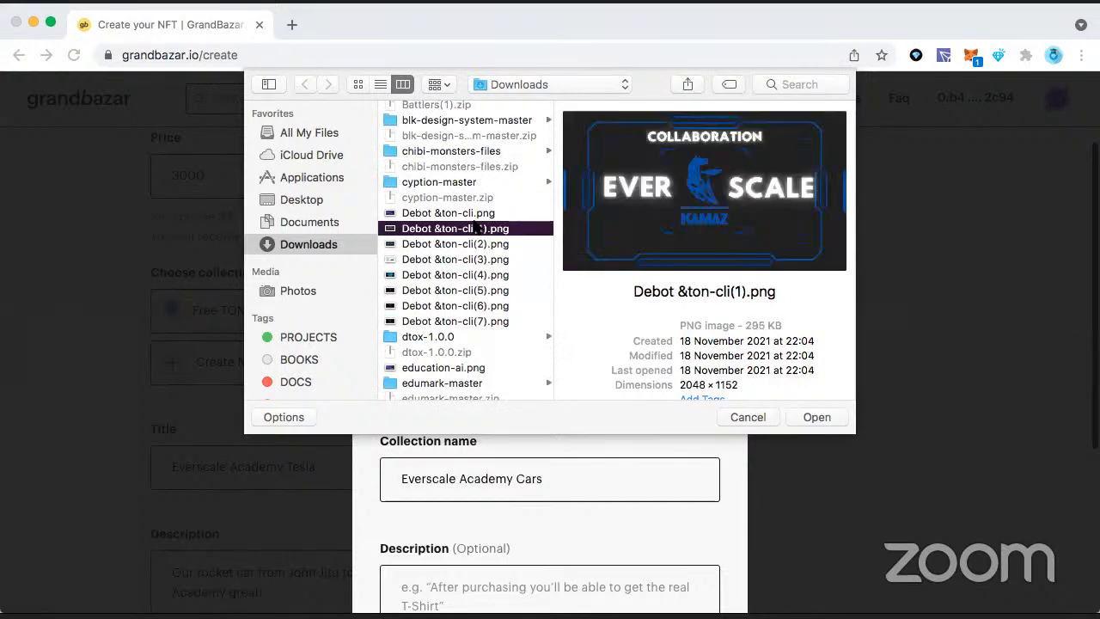
left_click(480, 215)
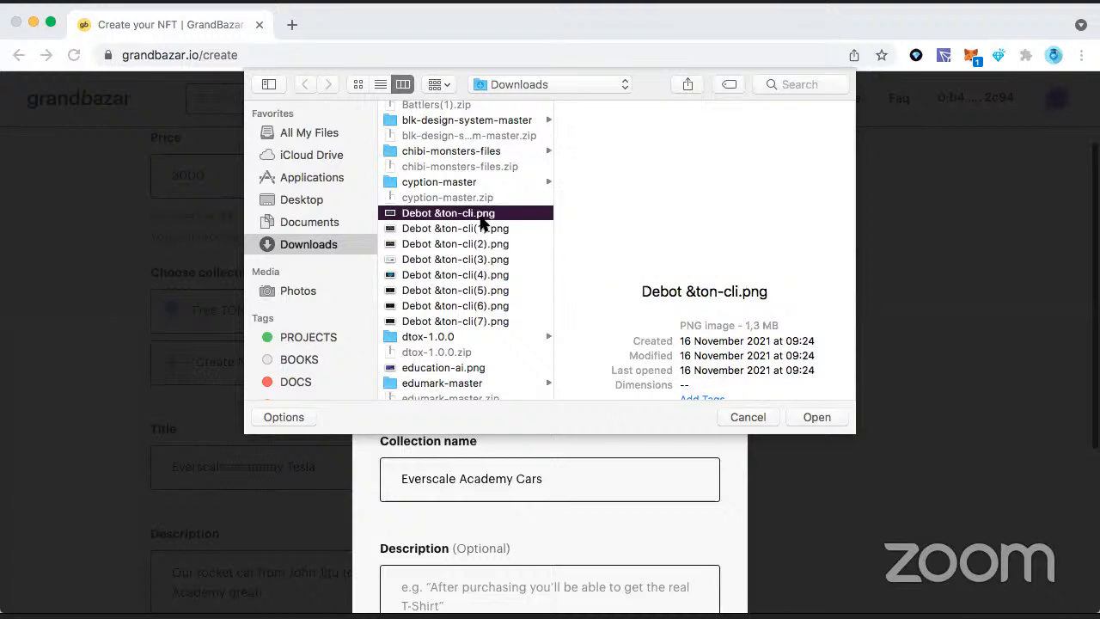
left_click(792, 411)
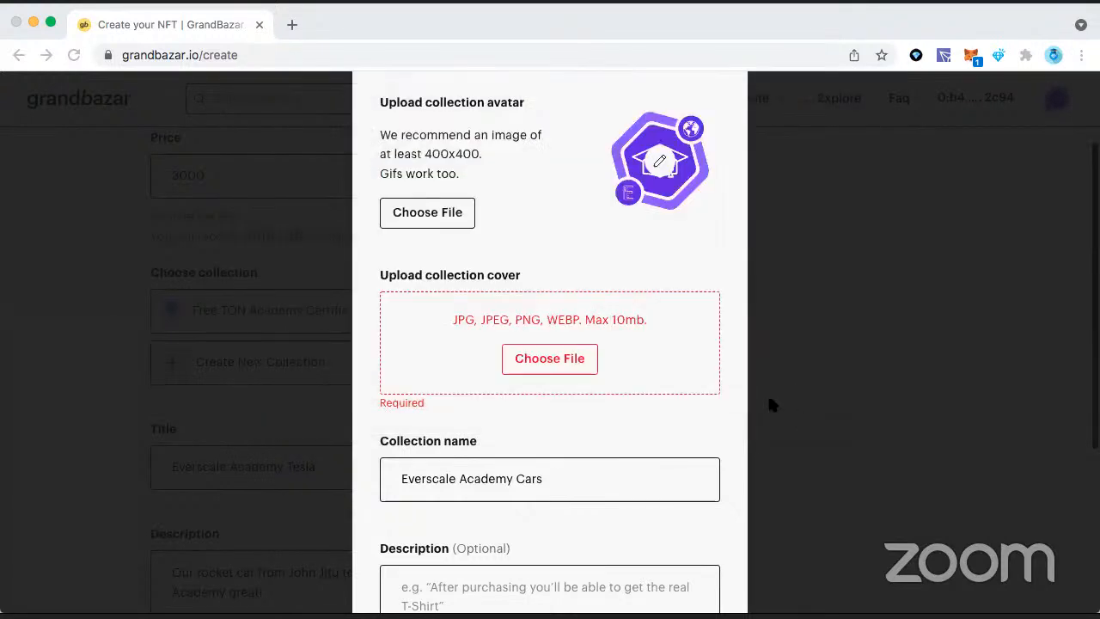
Step: Review the collection's images, name and short URL, and submit the collection with its description left empty
scroll(769, 403, "down", 1)
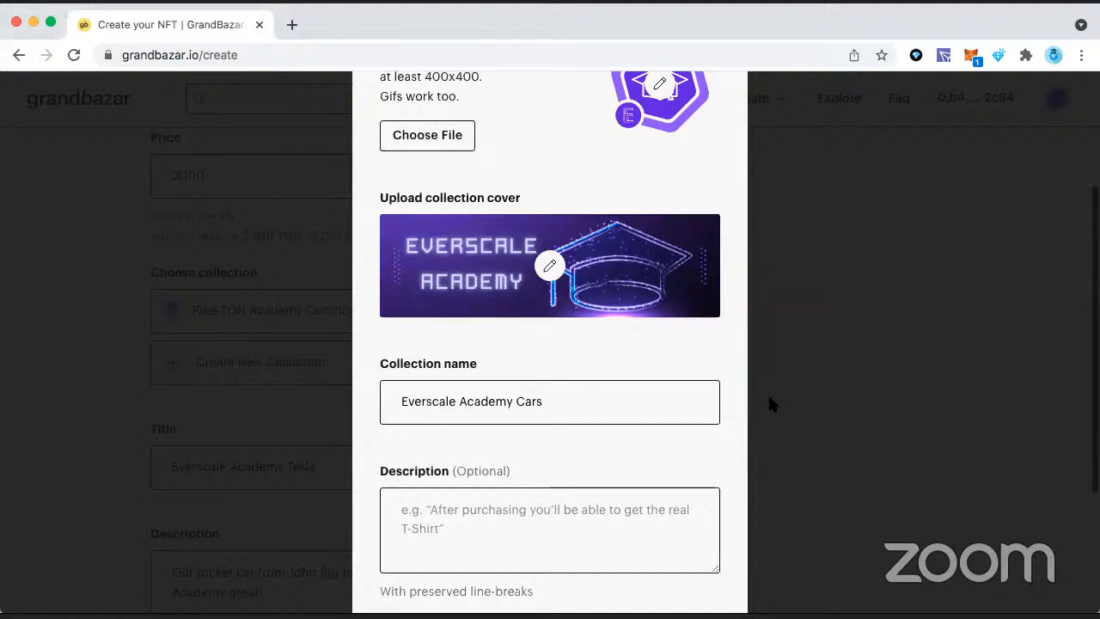
scroll(601, 346, "down", 3)
scroll(605, 305, "down", 1)
left_click(607, 303)
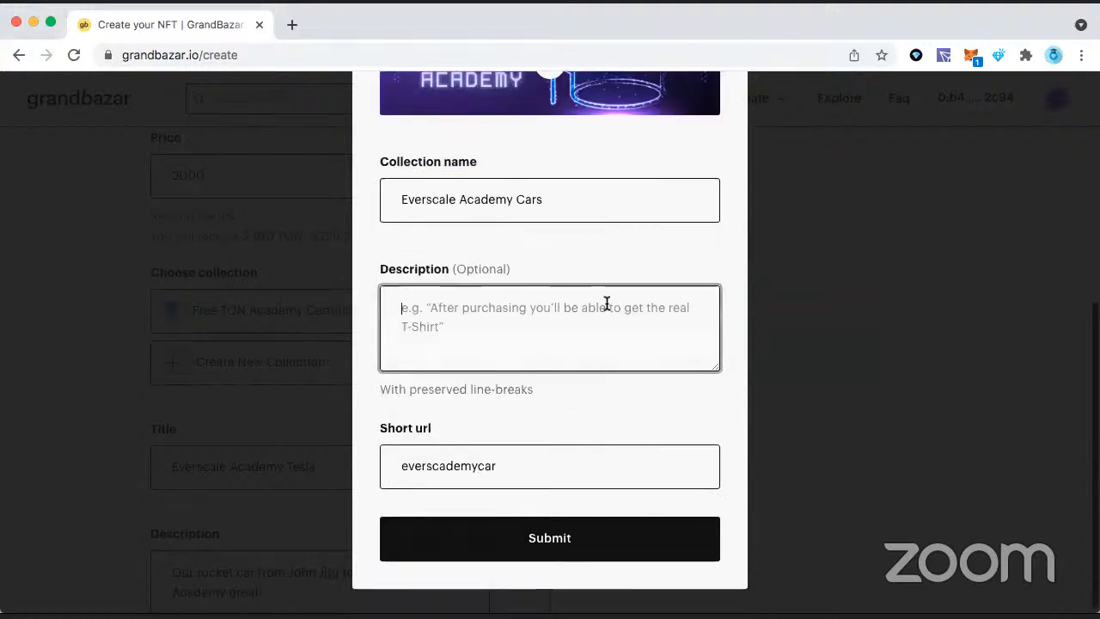
scroll(607, 303, "up", 1)
scroll(607, 304, "down", 1)
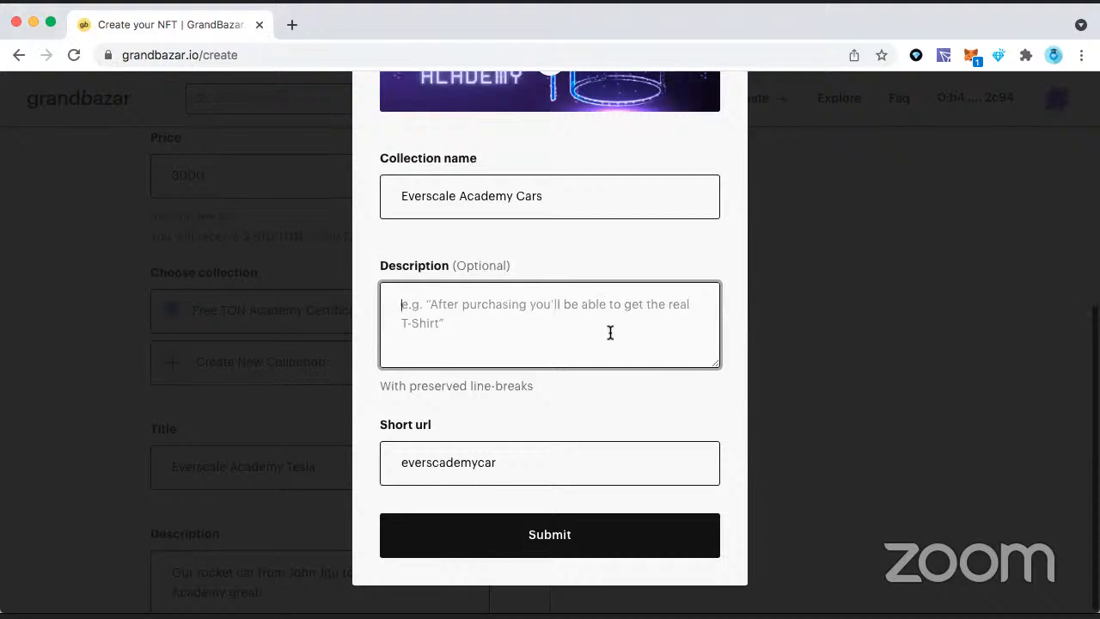
scroll(576, 312, "up", 5)
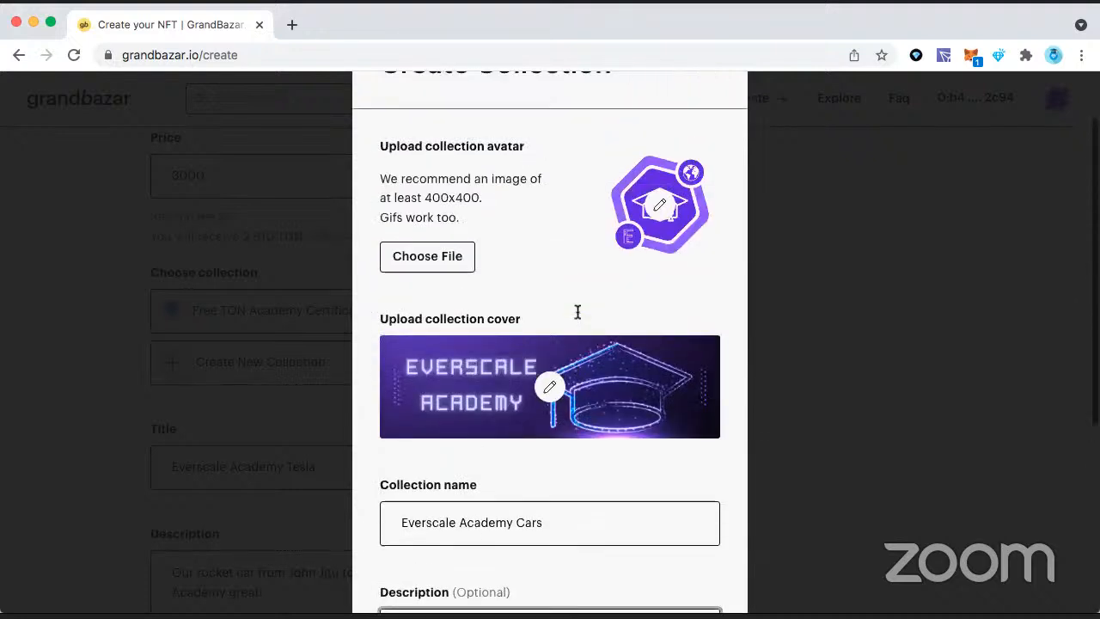
scroll(577, 312, "down", 5)
left_click(584, 544)
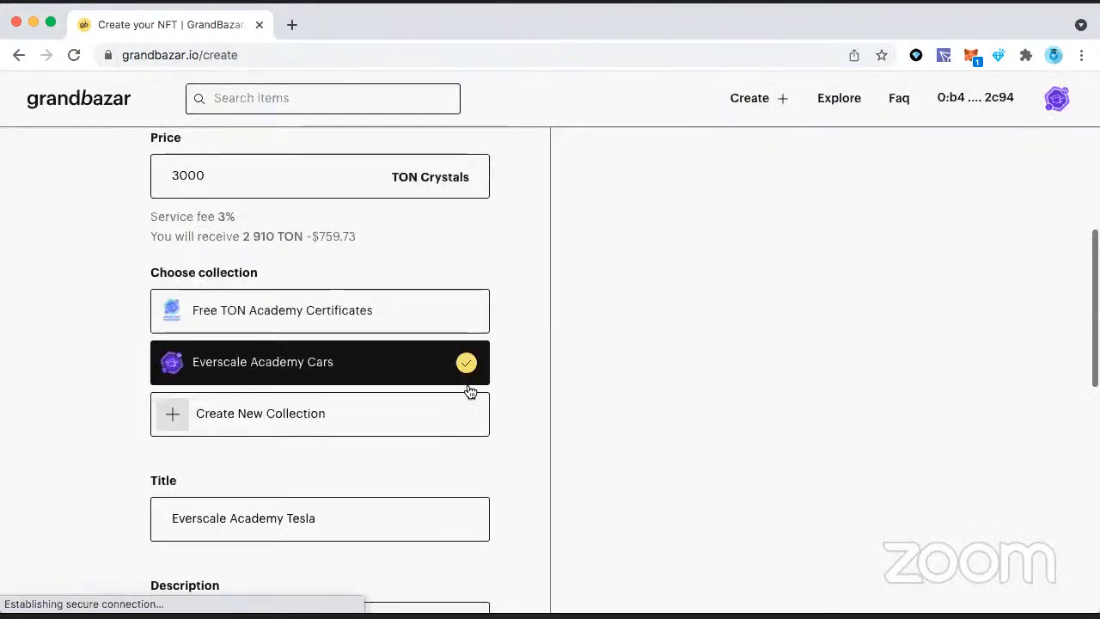
Step: Review the collectible form's upload area, marketplace settings, price, chosen collection and title
scroll(449, 314, "up", 5)
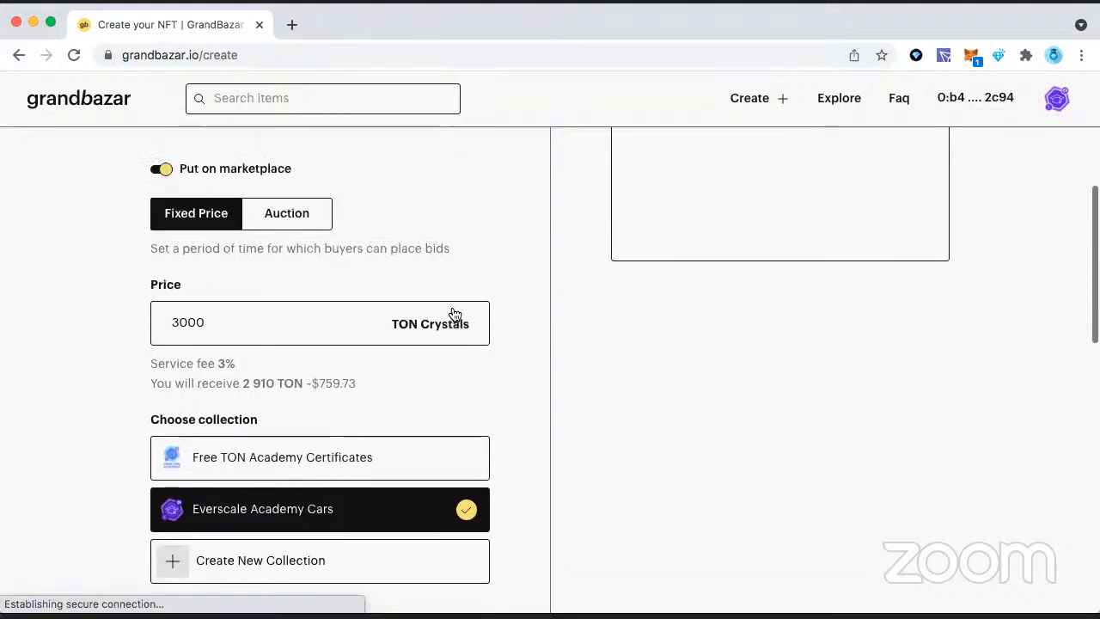
scroll(323, 434, "up", 1)
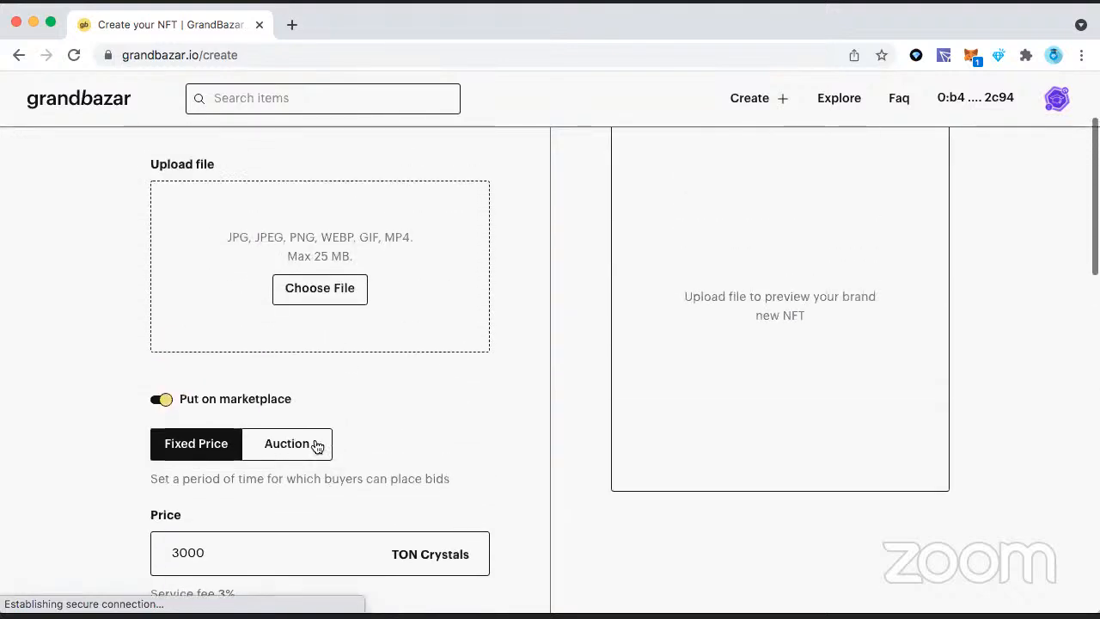
scroll(307, 472, "up", 1)
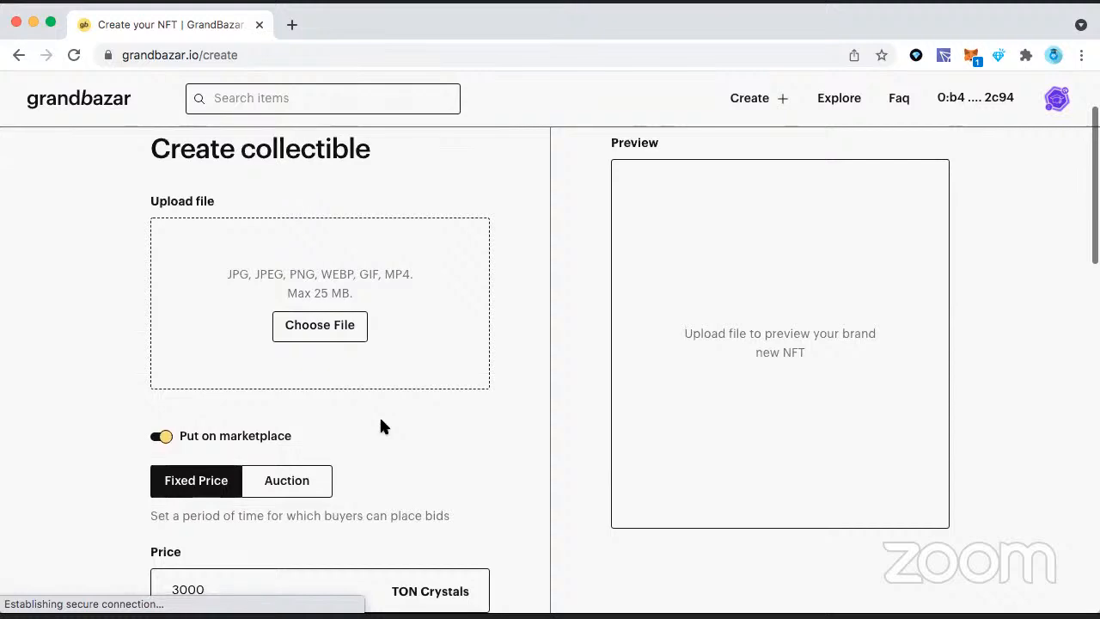
scroll(380, 415, "down", 4)
scroll(380, 421, "down", 3)
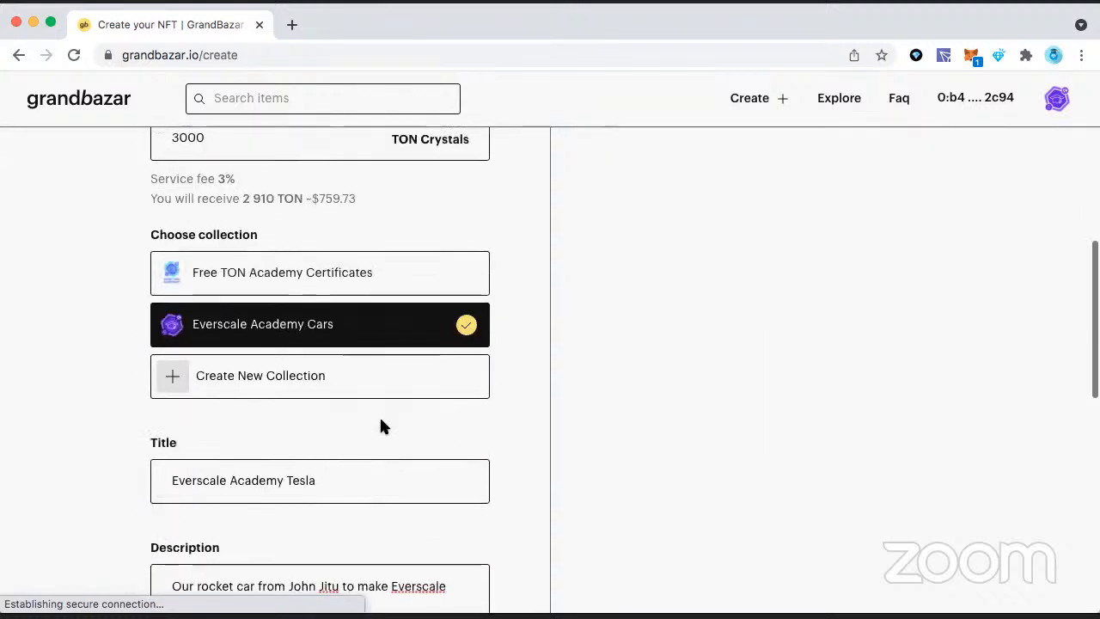
scroll(379, 415, "up", 7)
scroll(382, 421, "down", 11)
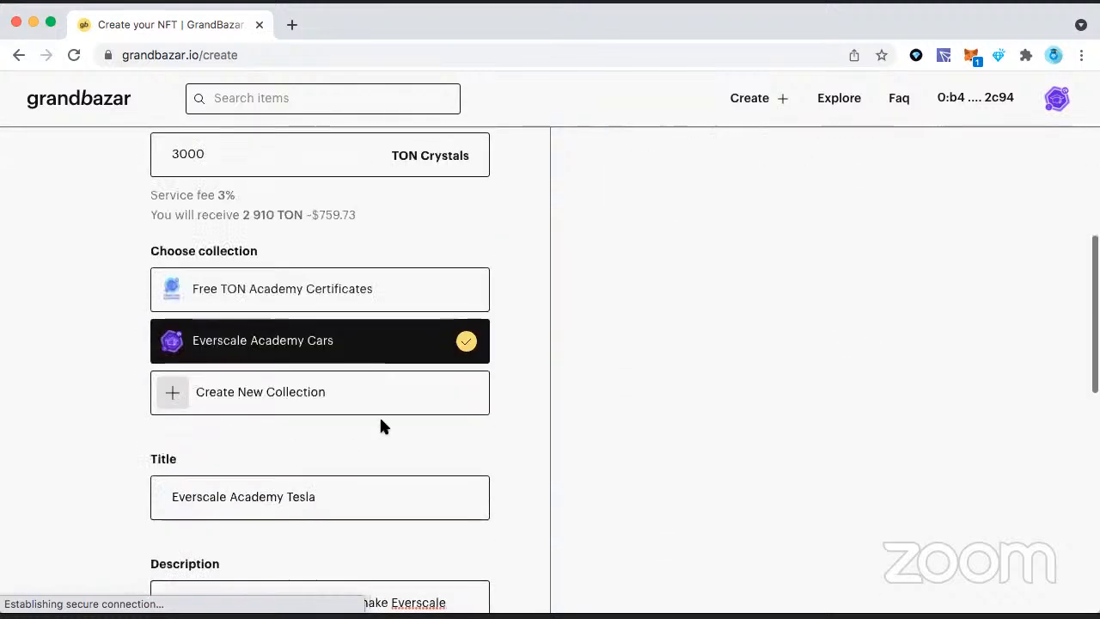
scroll(379, 415, "down", 3)
scroll(381, 424, "up", 14)
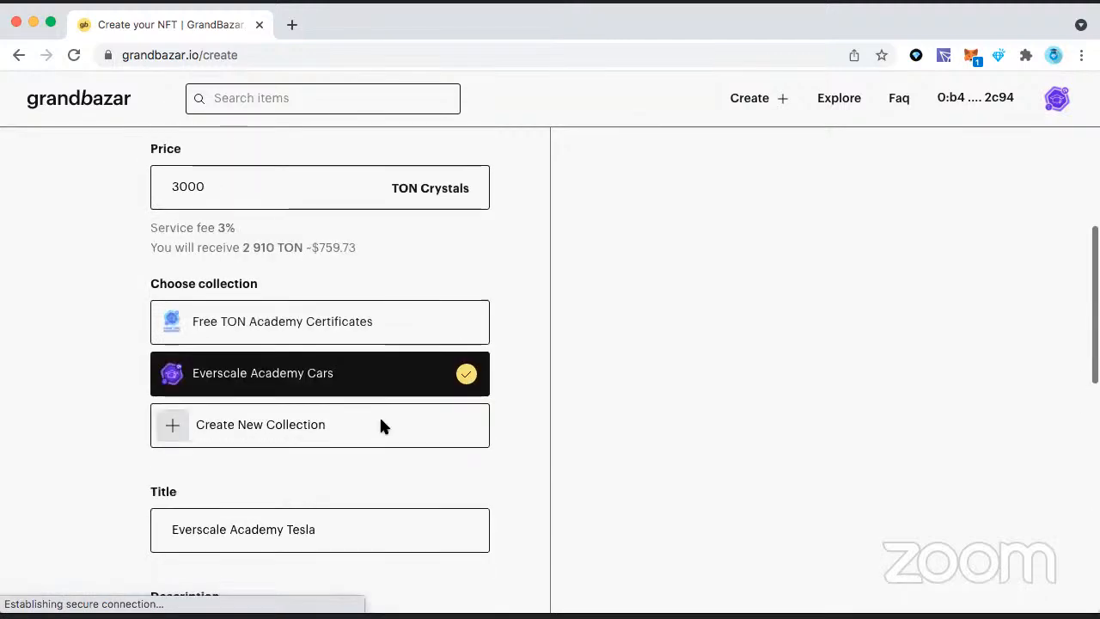
Step: Upload animation.gif from the Telegram Desktop folder in Downloads as the collectible's file
left_click(348, 389)
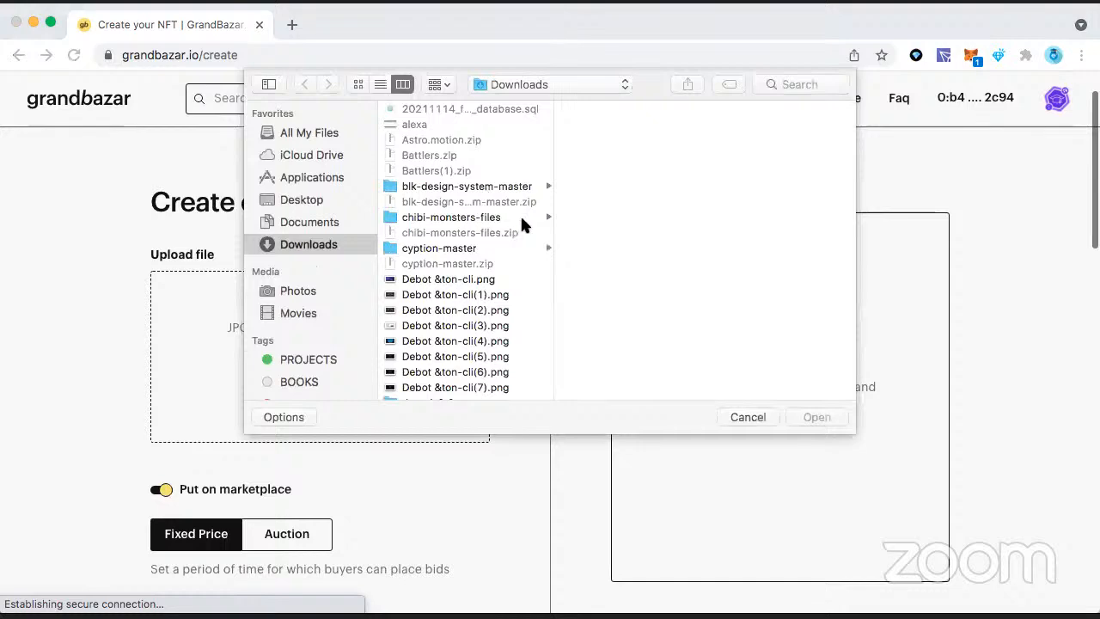
scroll(520, 221, "down", 5)
scroll(520, 206, "up", 5)
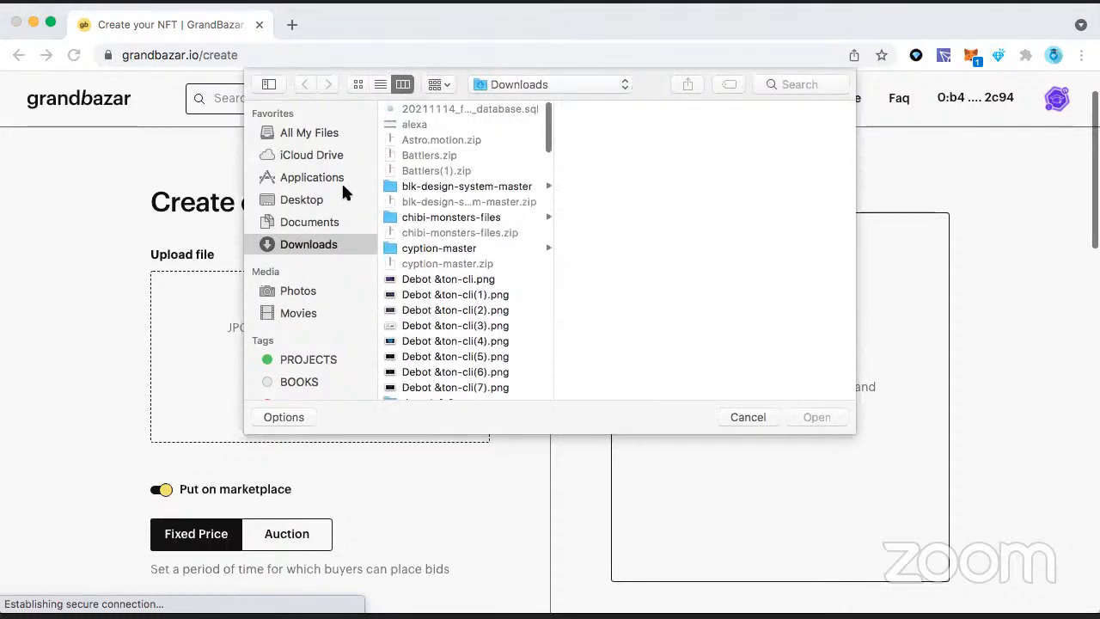
scroll(472, 266, "down", 10)
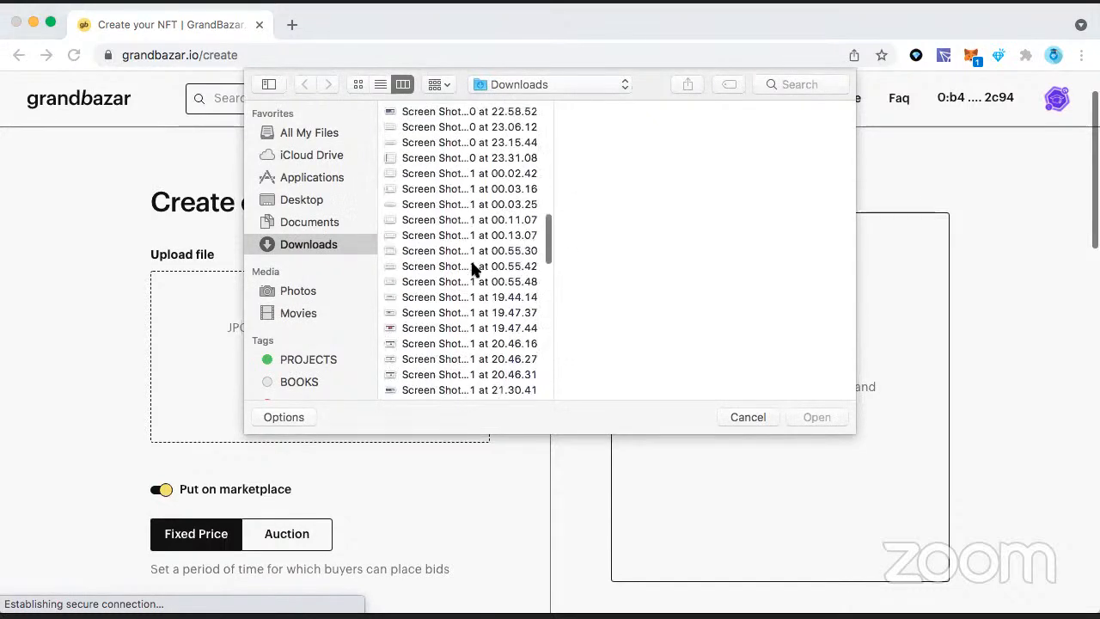
scroll(472, 269, "down", 5)
scroll(472, 269, "up", 5)
scroll(472, 269, "down", 10)
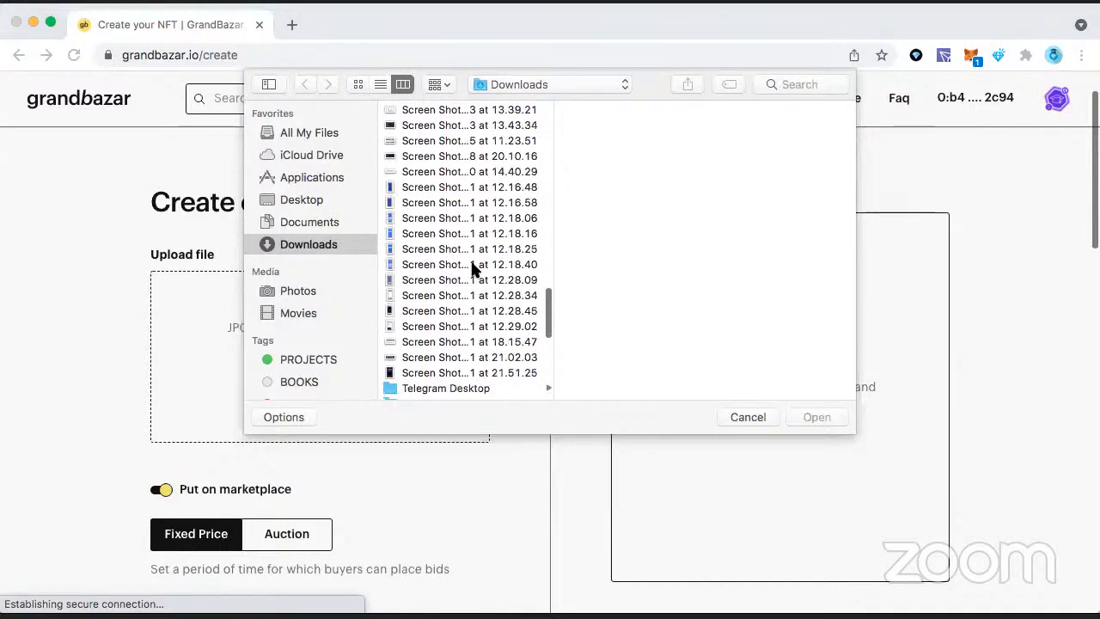
left_click(486, 388)
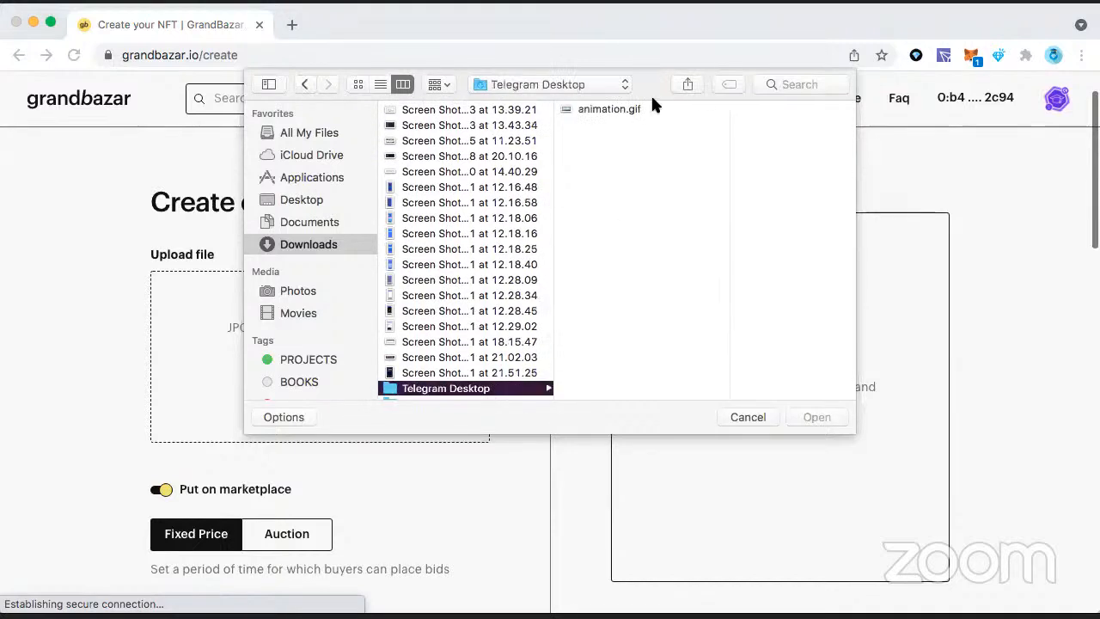
left_click(632, 111)
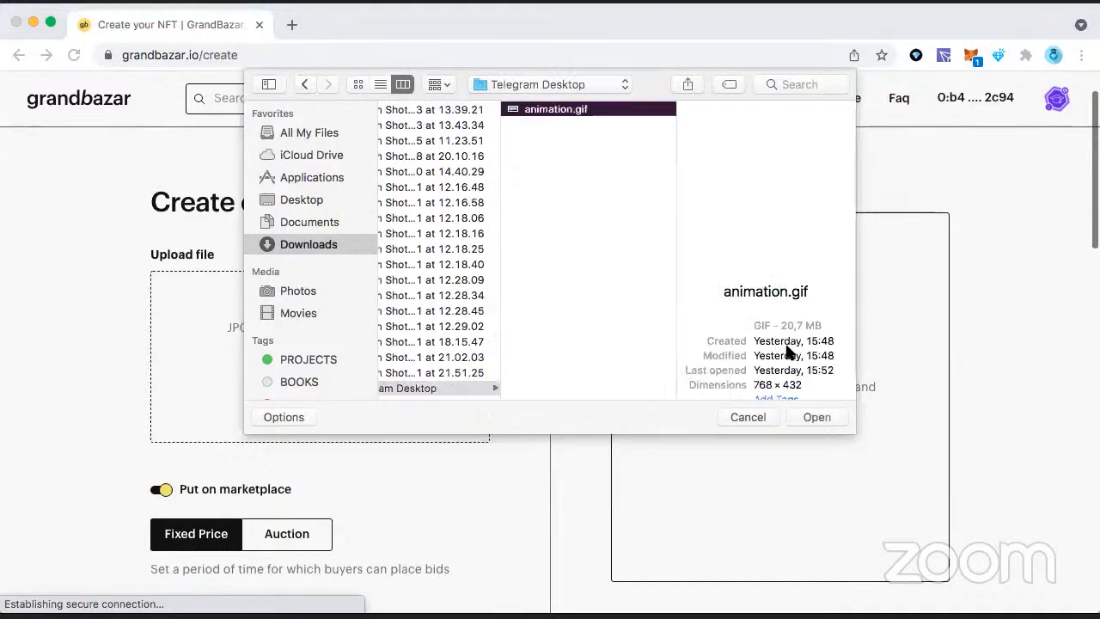
left_click(817, 417)
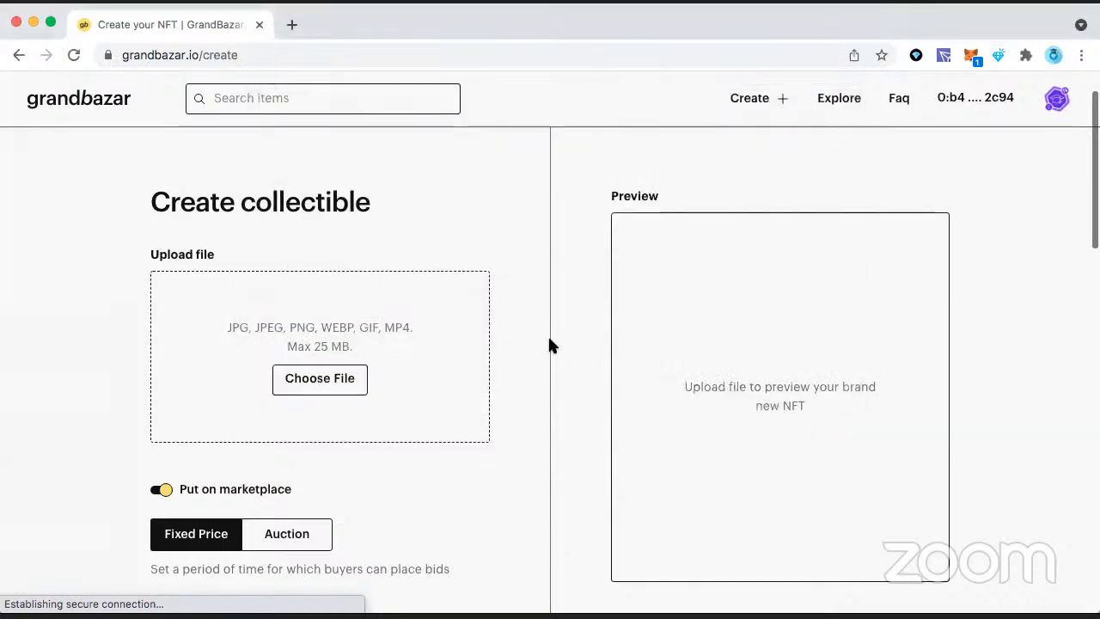
Step: Review the collectible's preview, 3000 TON price, Everscale Academy Cars collection, title, description and 5% royalties, and submit the item for creation
scroll(549, 339, "down", 3)
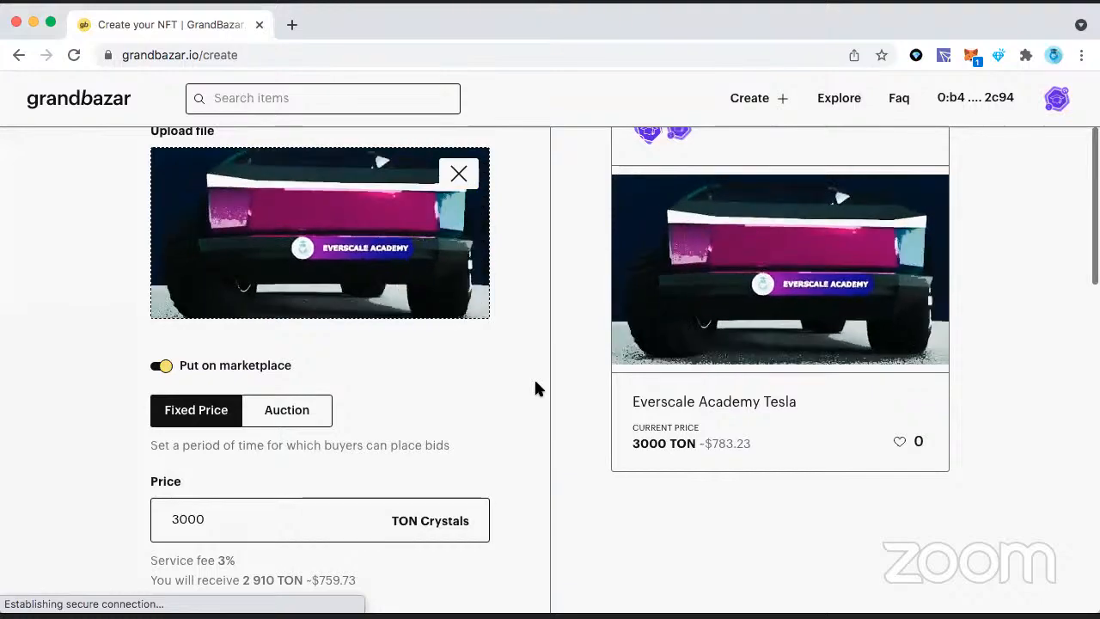
scroll(534, 381, "down", 8)
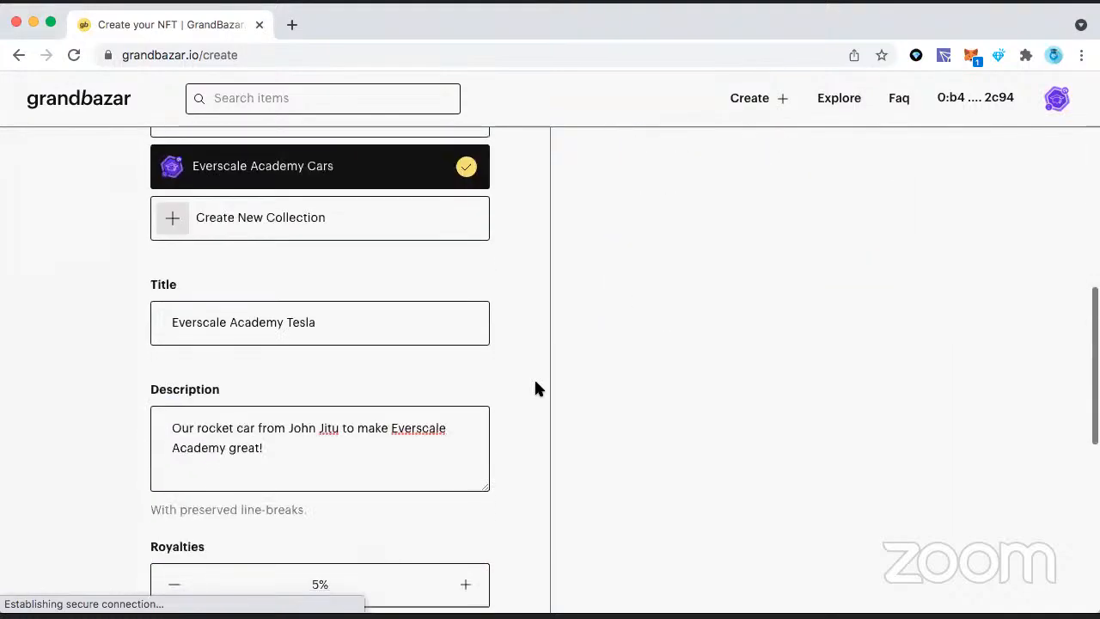
scroll(534, 388, "up", 15)
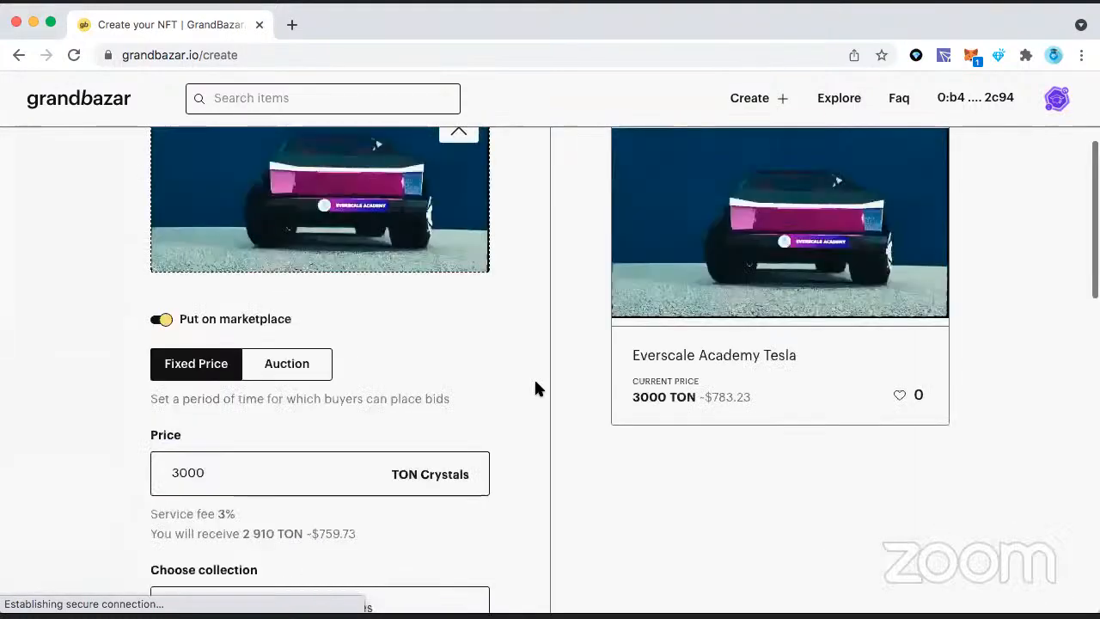
scroll(534, 388, "down", 6)
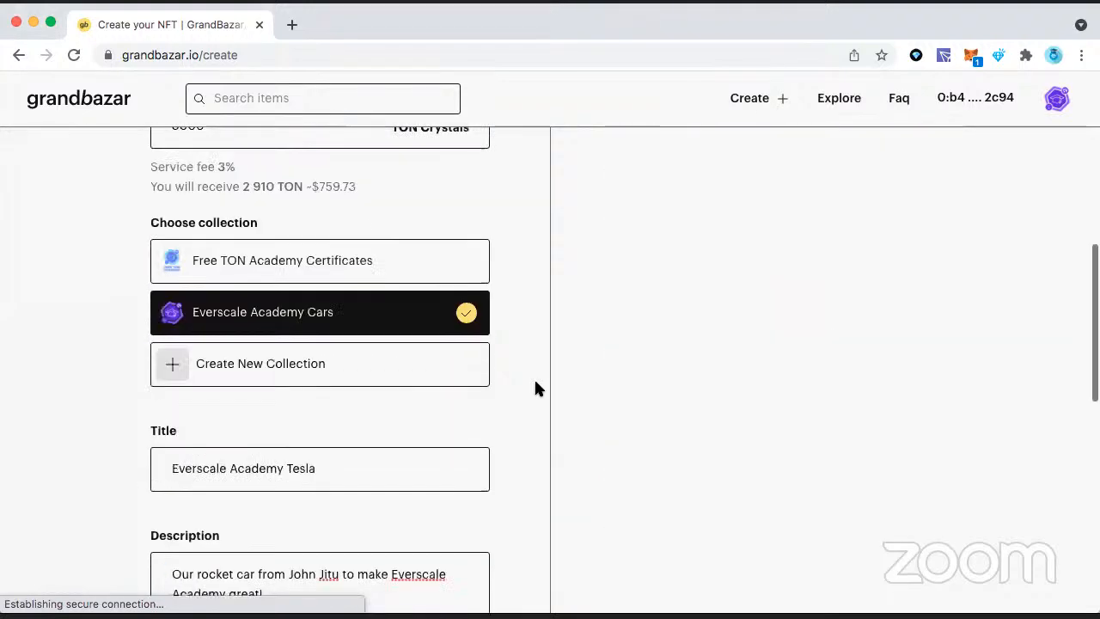
scroll(535, 389, "down", 3)
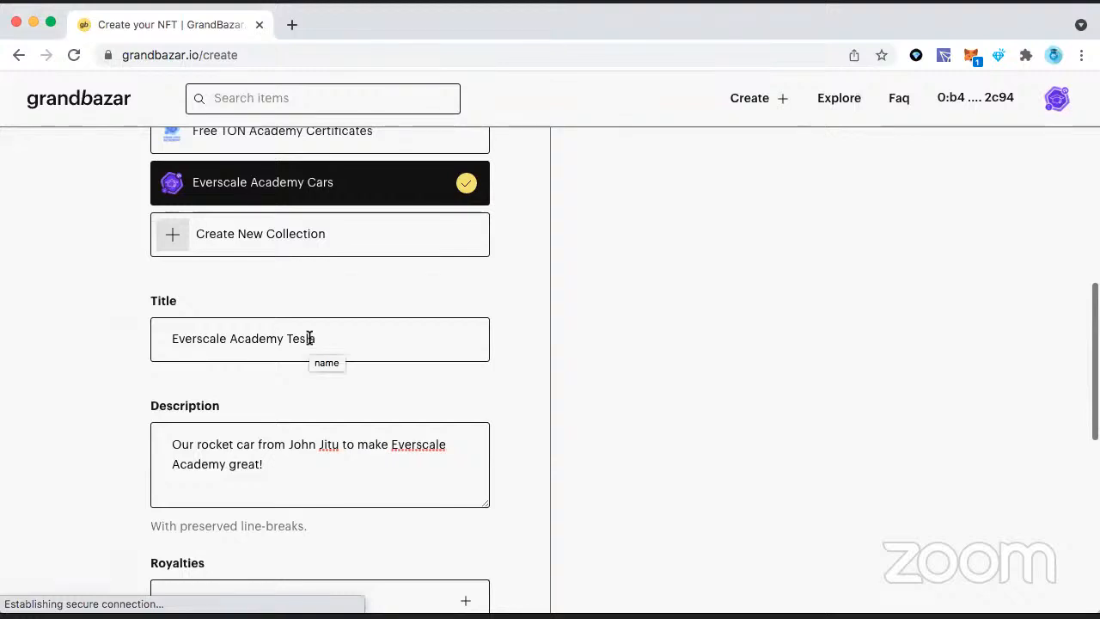
scroll(310, 338, "down", 5)
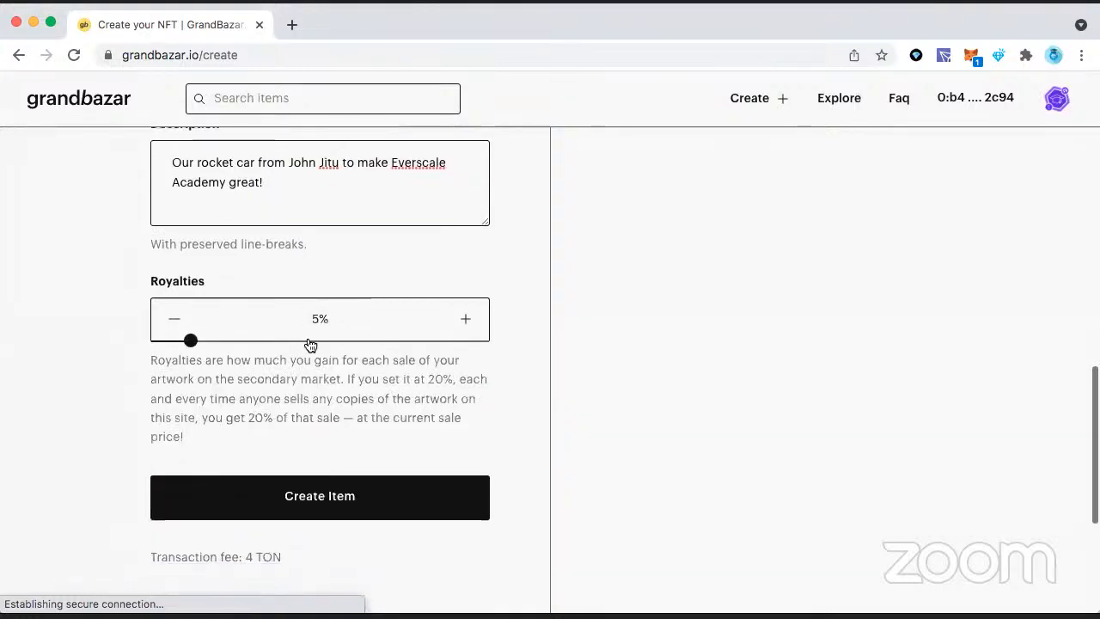
scroll(309, 346, "down", 1)
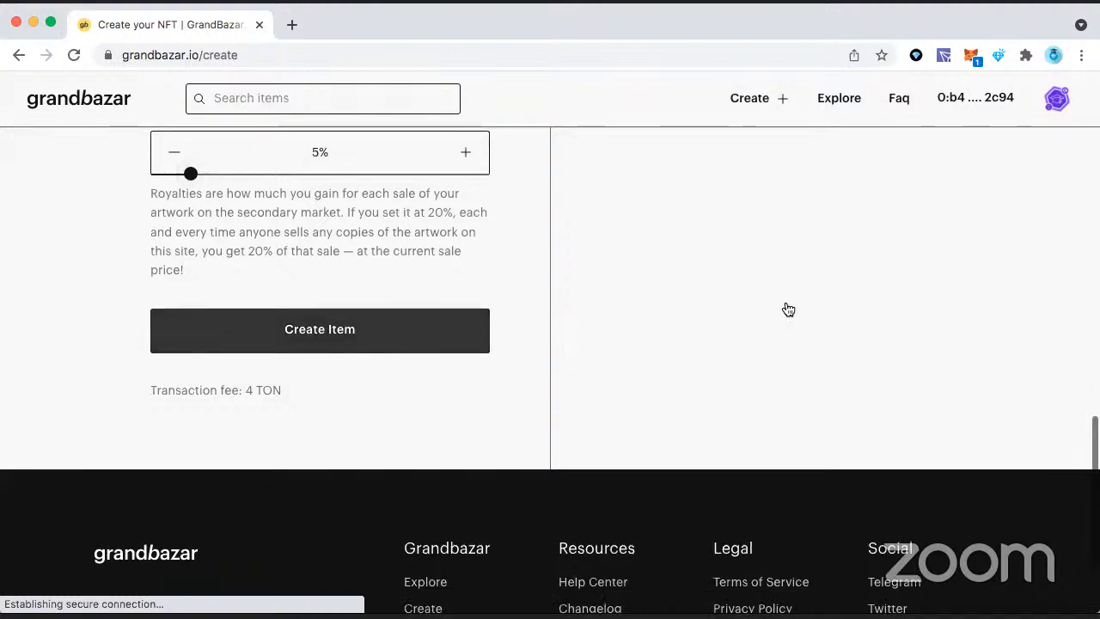
scroll(788, 310, "up", 3)
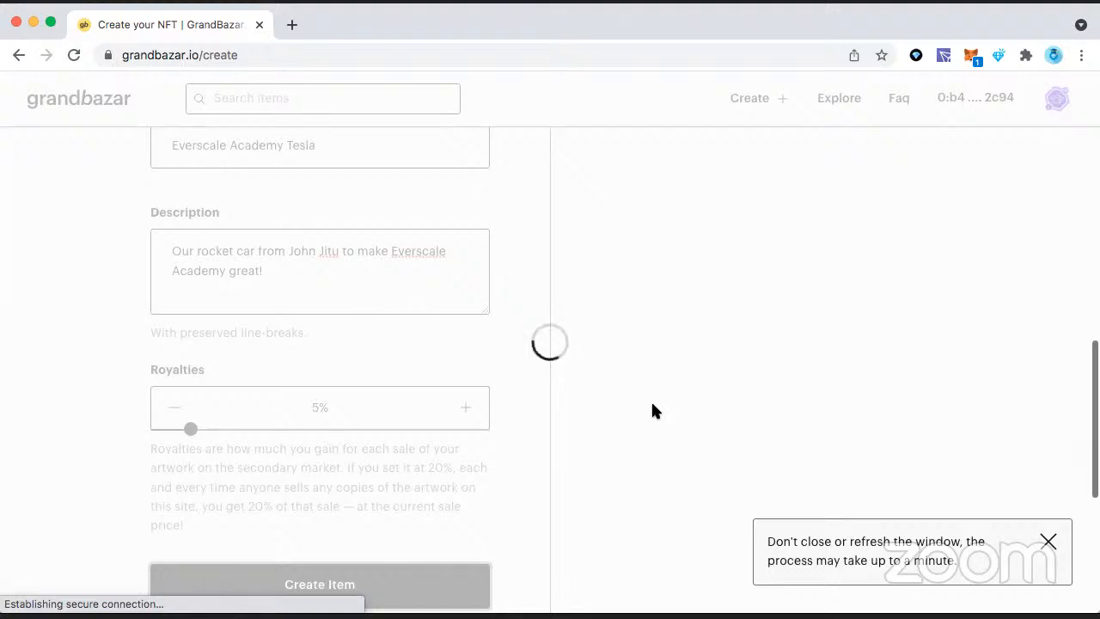
Step: Open the crystal wallet extension, approve the 2 TON transfer for the new item, and close the wallet
left_click(994, 53)
left_click(997, 55)
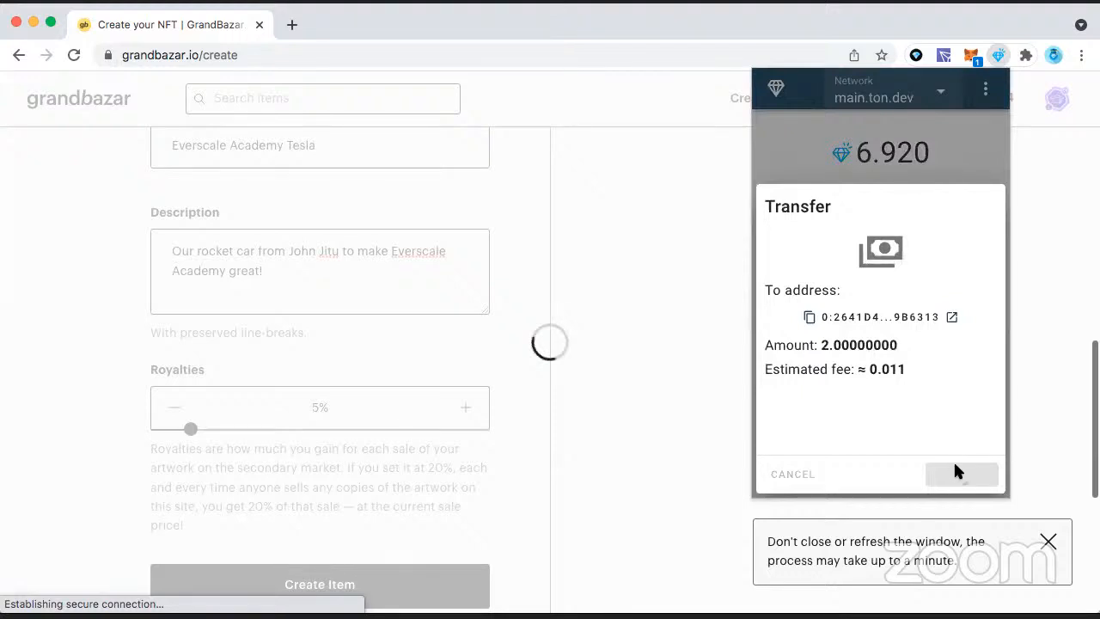
left_click(953, 465)
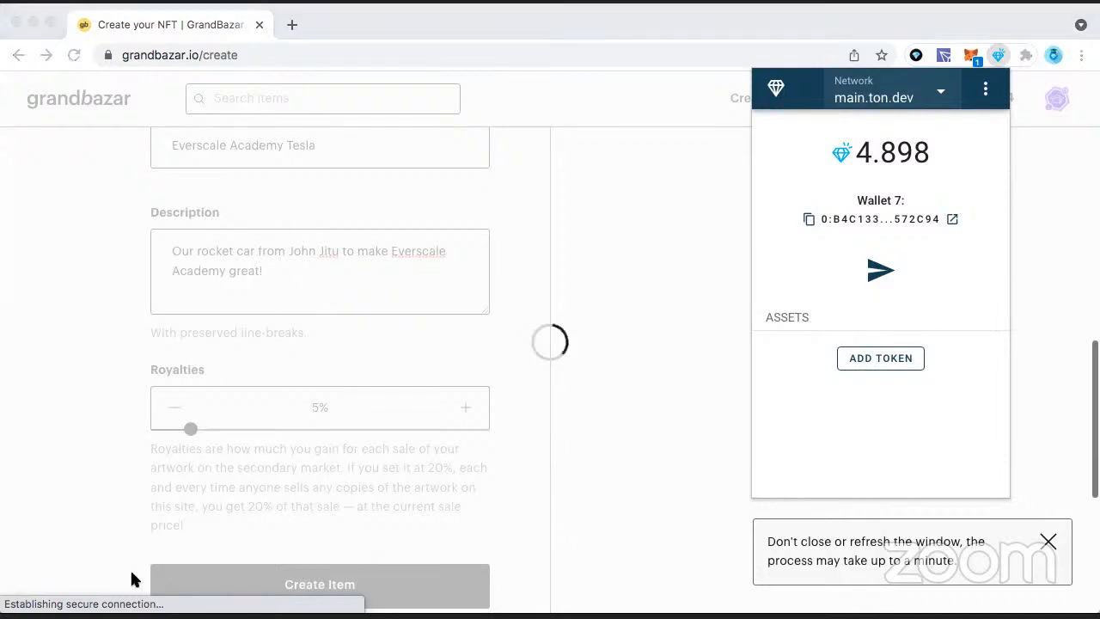
left_click(986, 171)
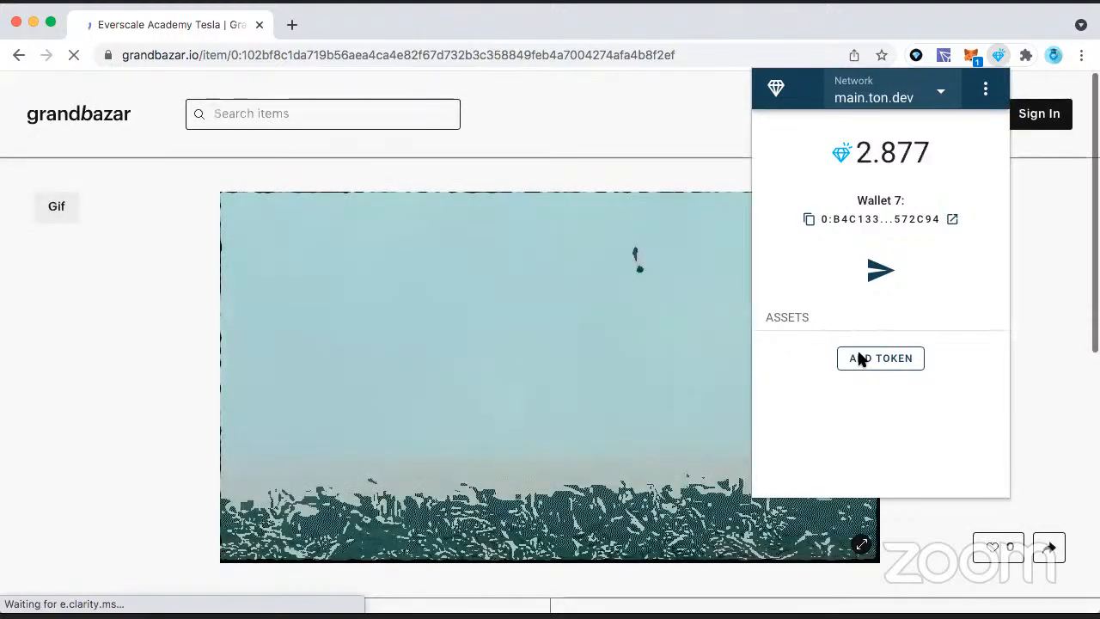
scroll(667, 131, "down", 3)
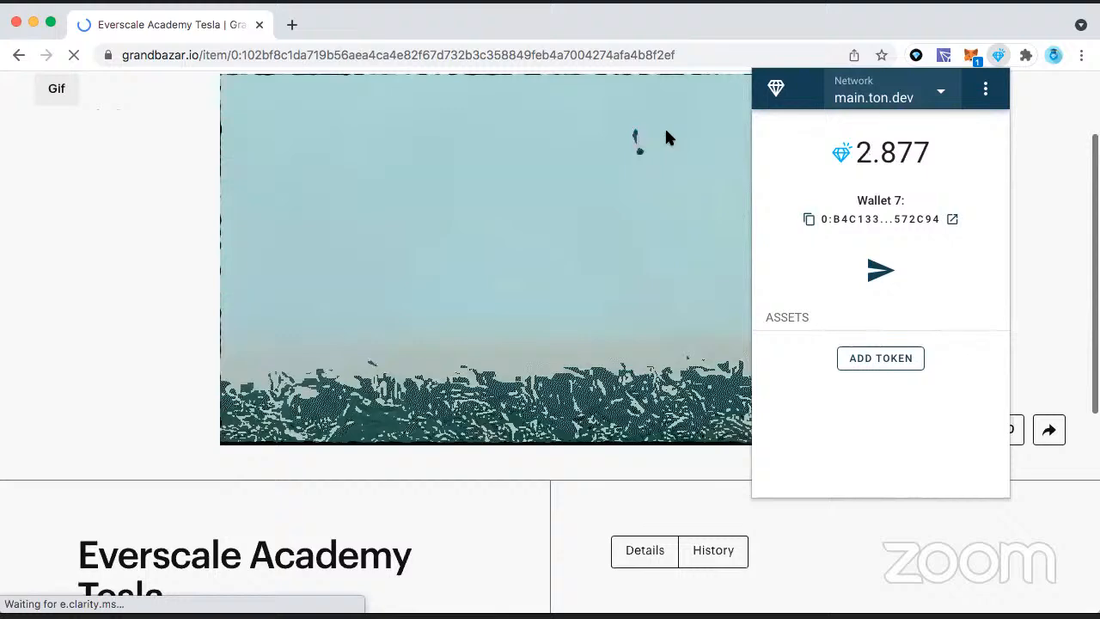
scroll(667, 131, "down", 4)
scroll(666, 132, "up", 3)
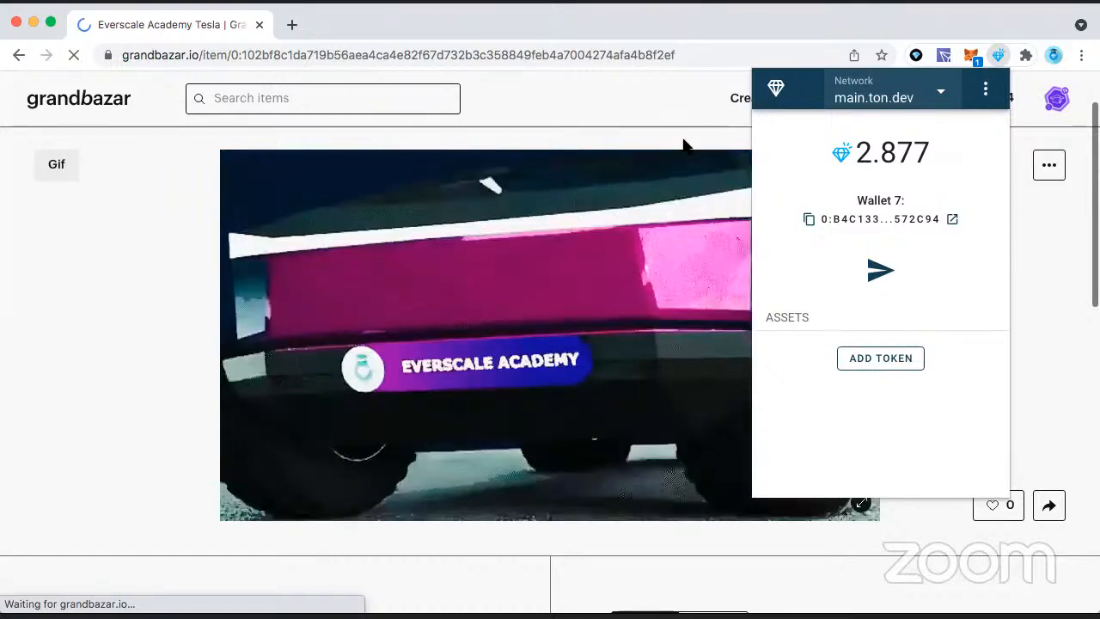
left_click(997, 54)
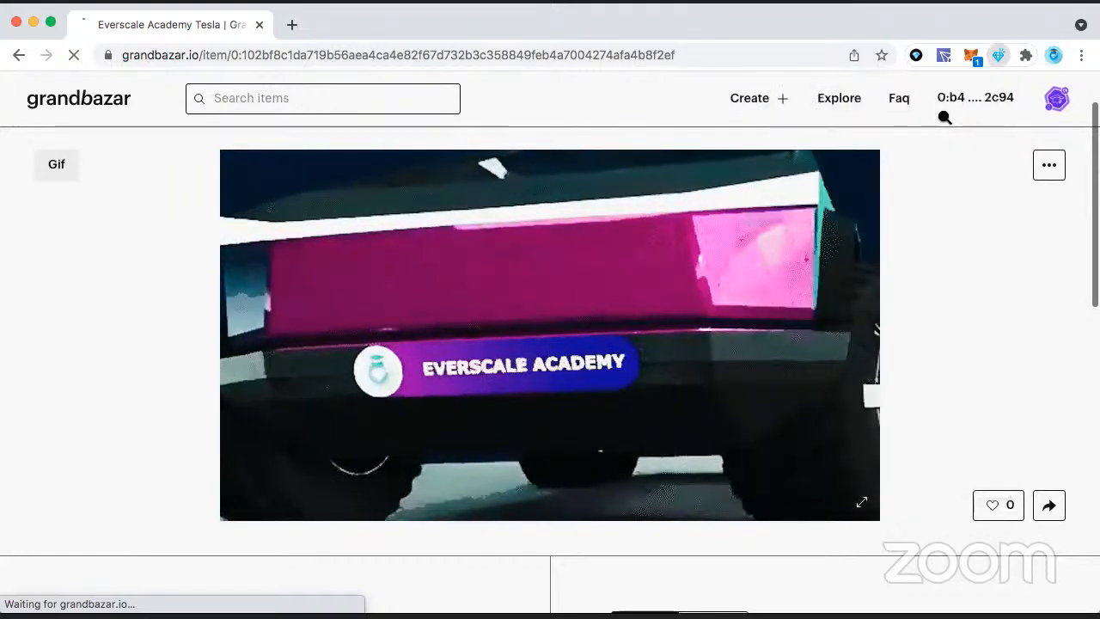
Step: Examine the Everscale Academy Tesla page for its animation, price, sale status, owner, creator, collection, royalty, address, IPFS link and file properties
scroll(802, 302, "down", 3)
scroll(803, 306, "down", 3)
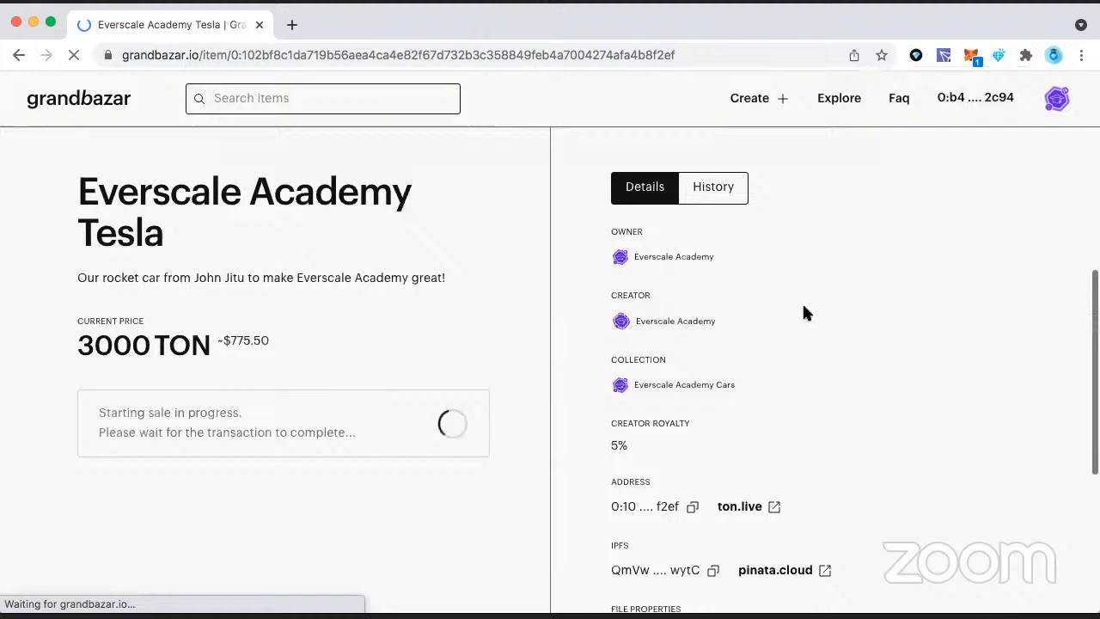
scroll(803, 307, "down", 2)
scroll(803, 307, "down", 1)
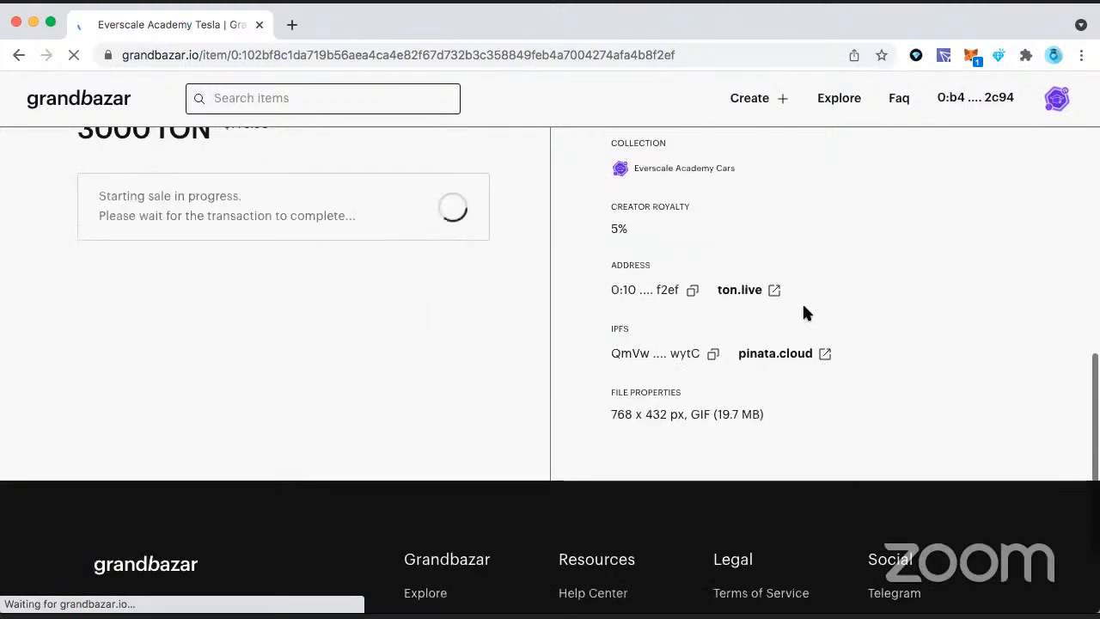
scroll(804, 312, "up", 4)
scroll(803, 312, "up", 2)
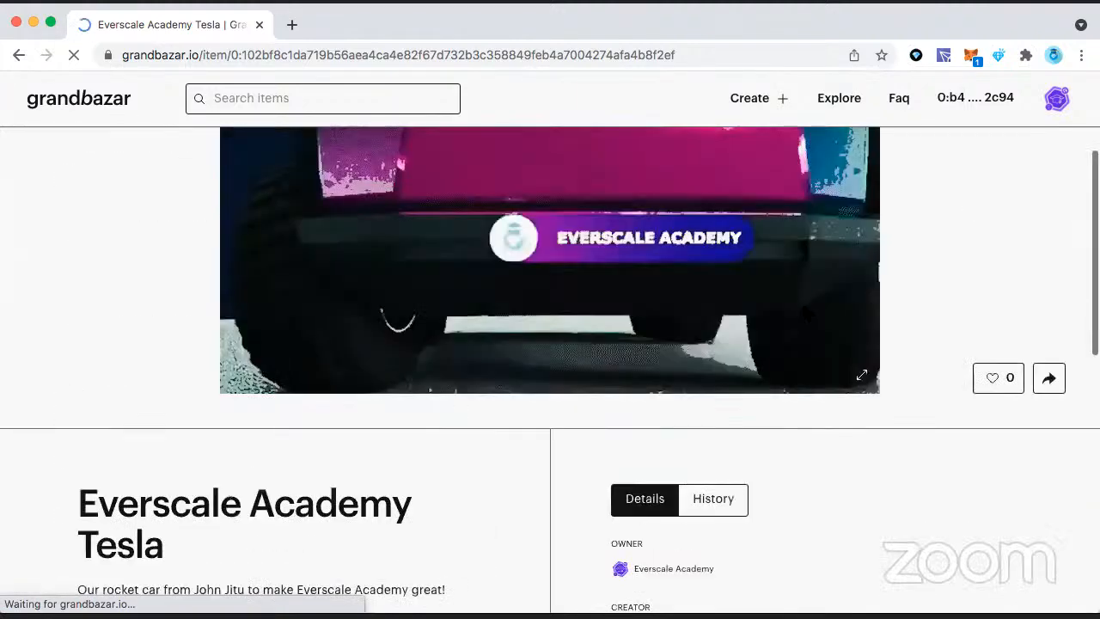
scroll(804, 312, "down", 3)
scroll(803, 312, "down", 2)
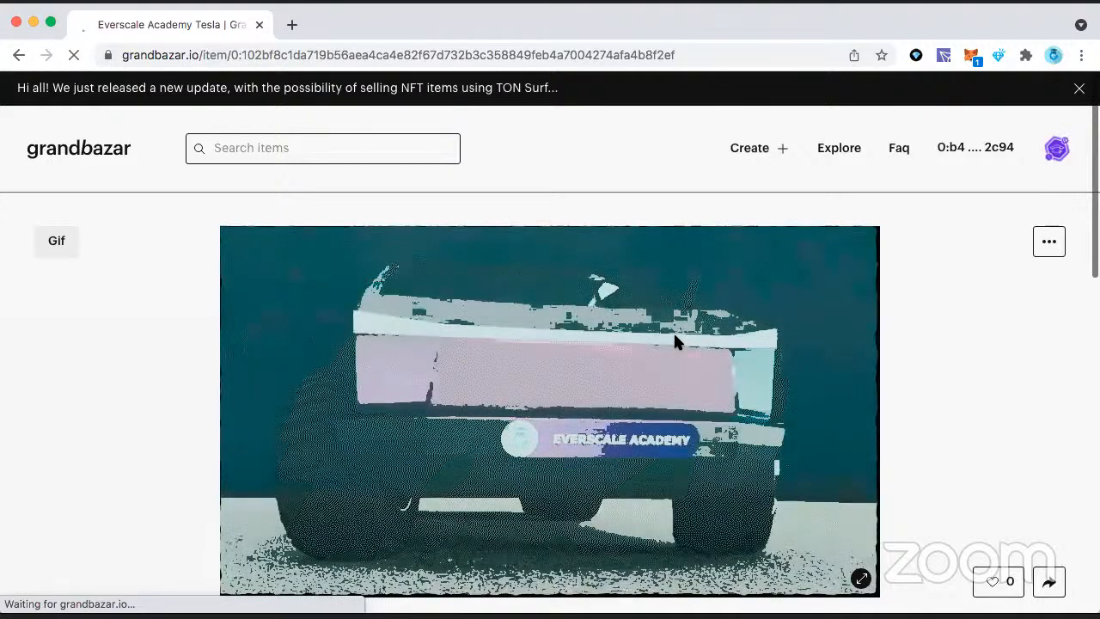
scroll(673, 339, "down", 5)
scroll(538, 335, "down", 1)
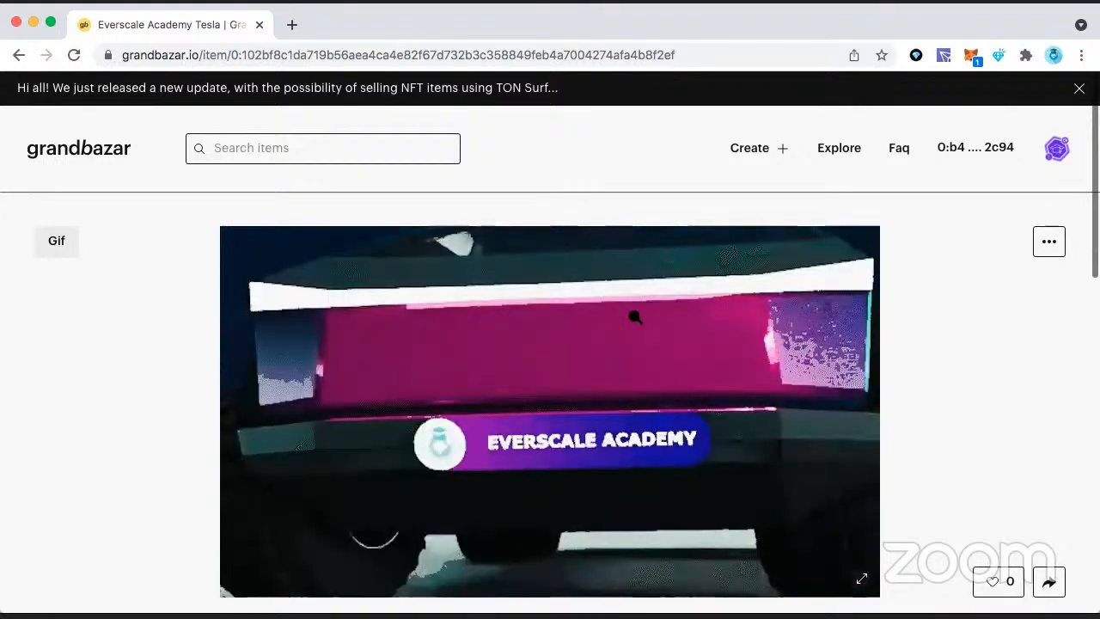
scroll(634, 317, "down", 2)
scroll(602, 339, "down", 3)
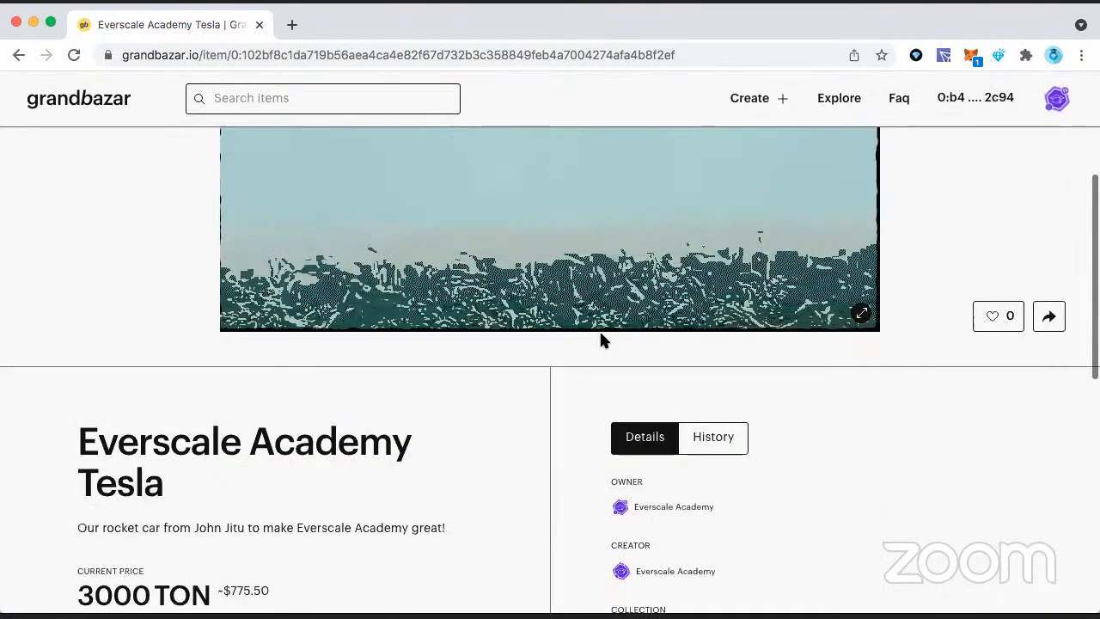
scroll(541, 381, "down", 2)
scroll(538, 375, "up", 5)
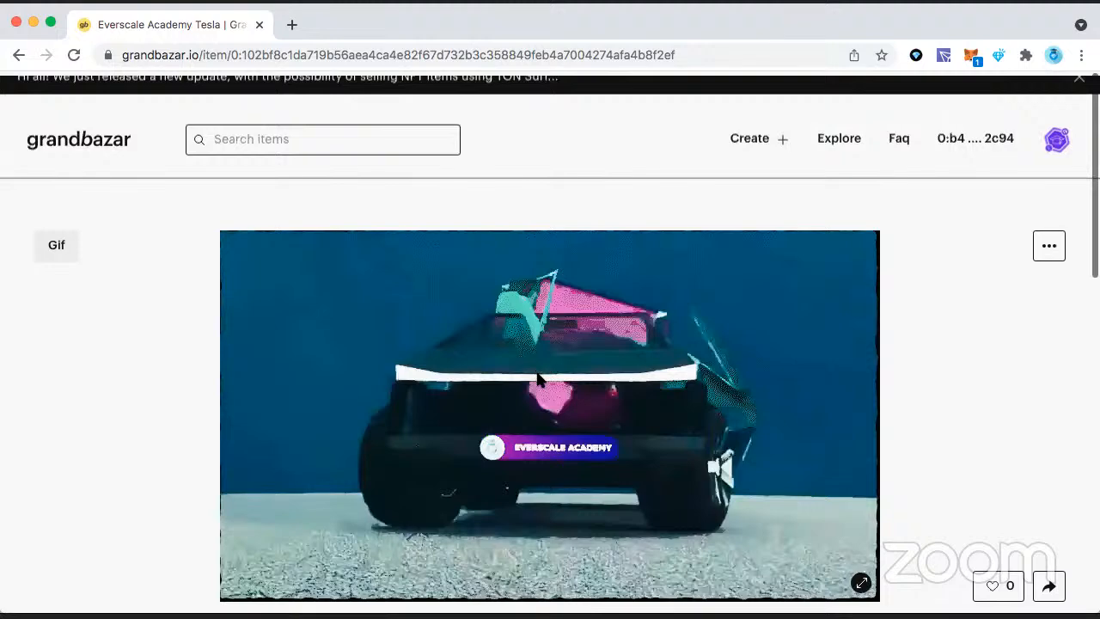
scroll(538, 379, "down", 3)
scroll(538, 376, "up", 3)
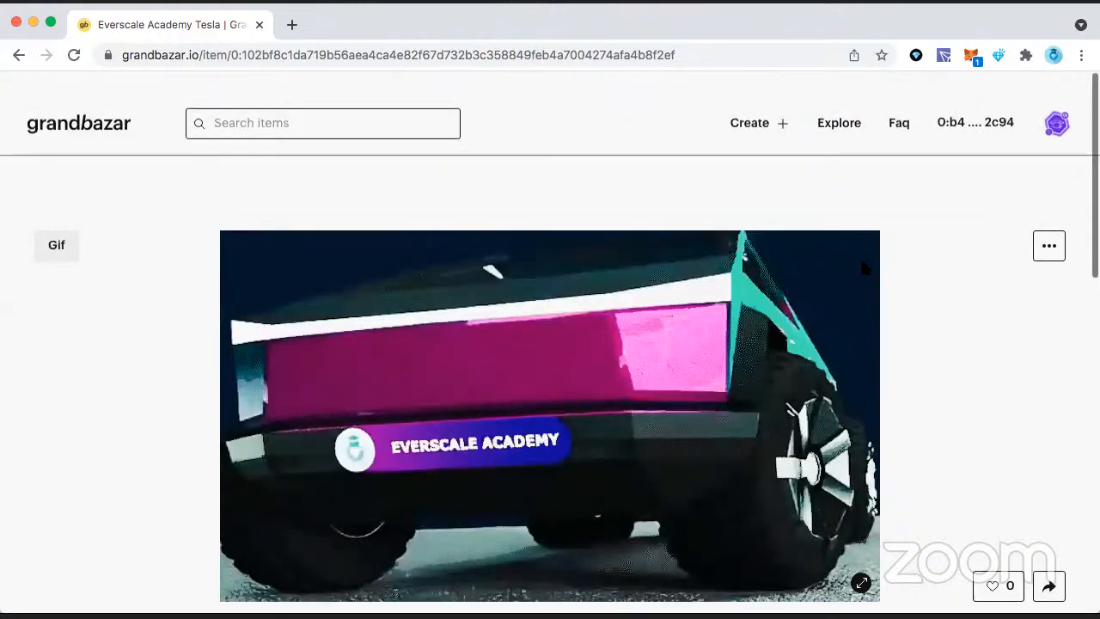
scroll(862, 264, "up", 1)
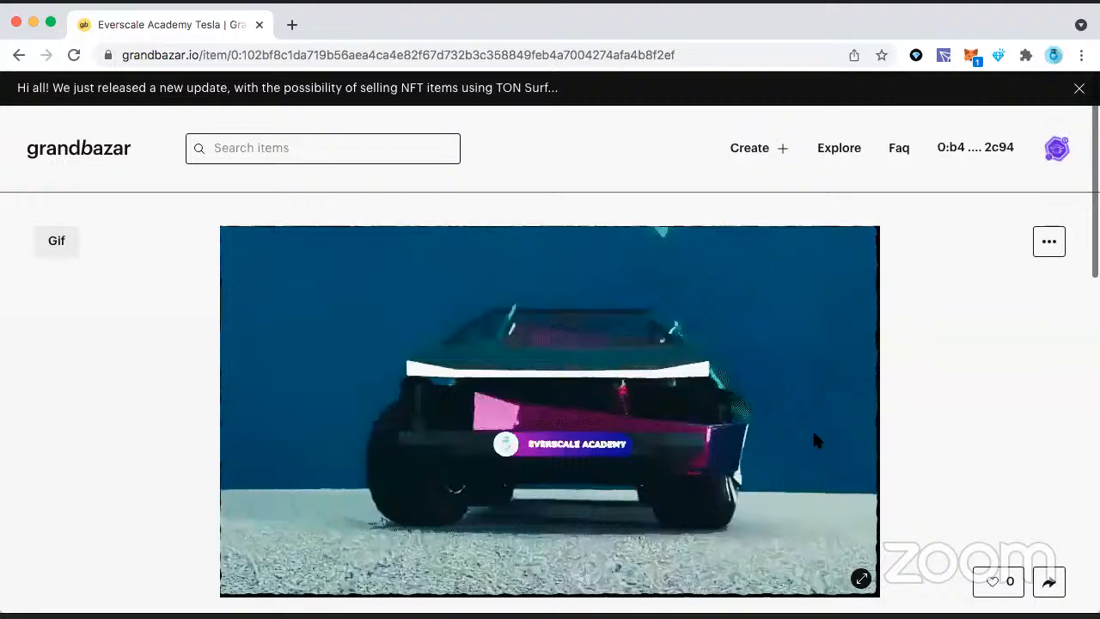
scroll(812, 428, "down", 5)
scroll(773, 404, "up", 3)
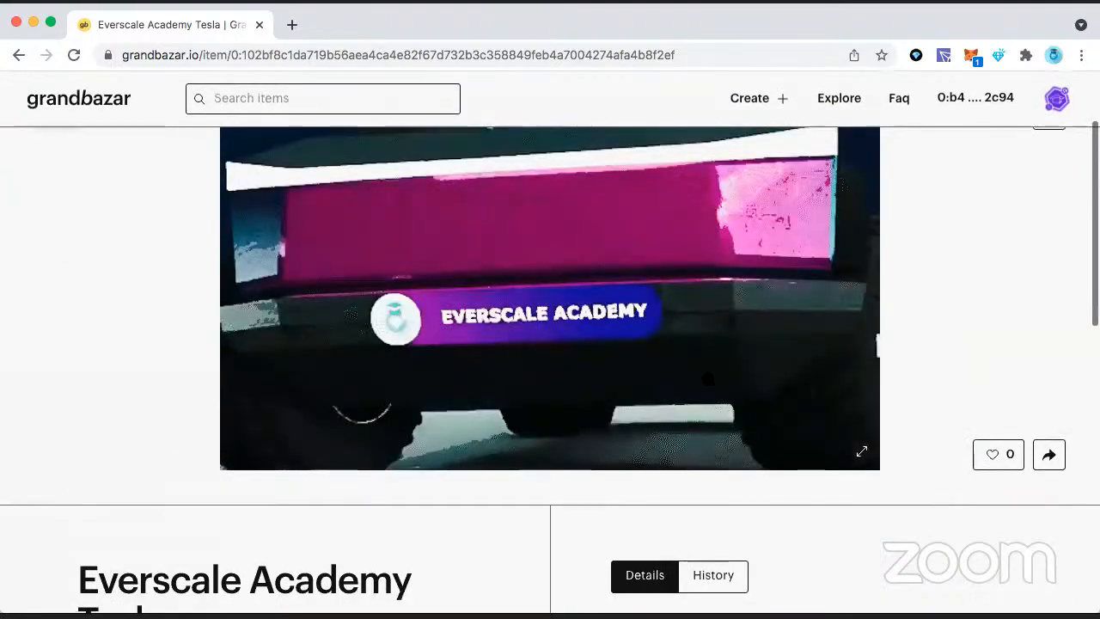
scroll(707, 384, "up", 3)
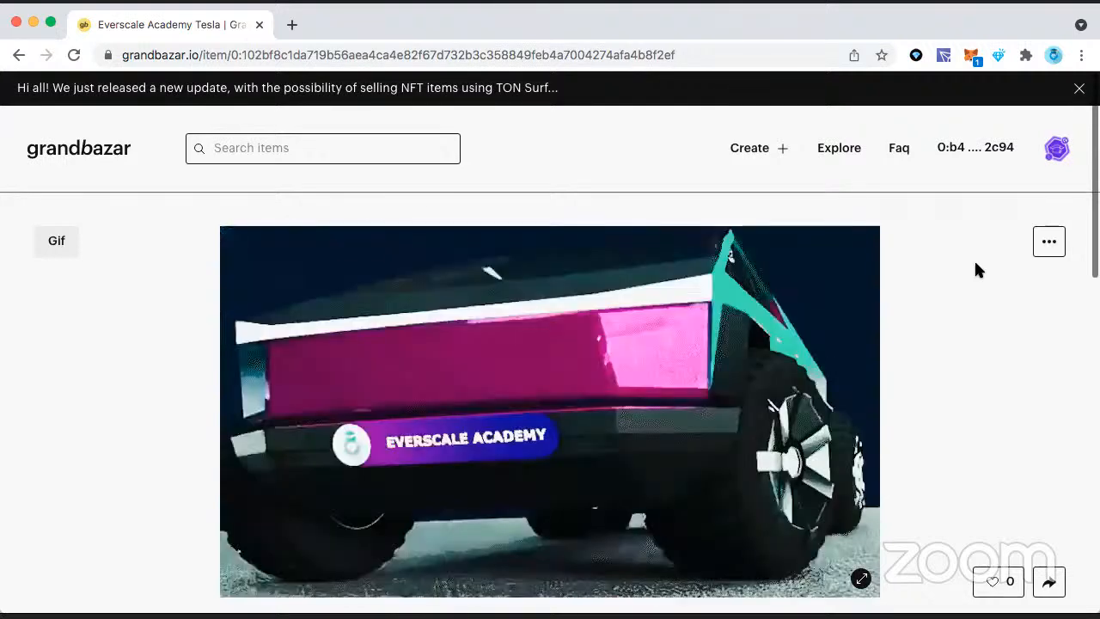
scroll(974, 259, "down", 3)
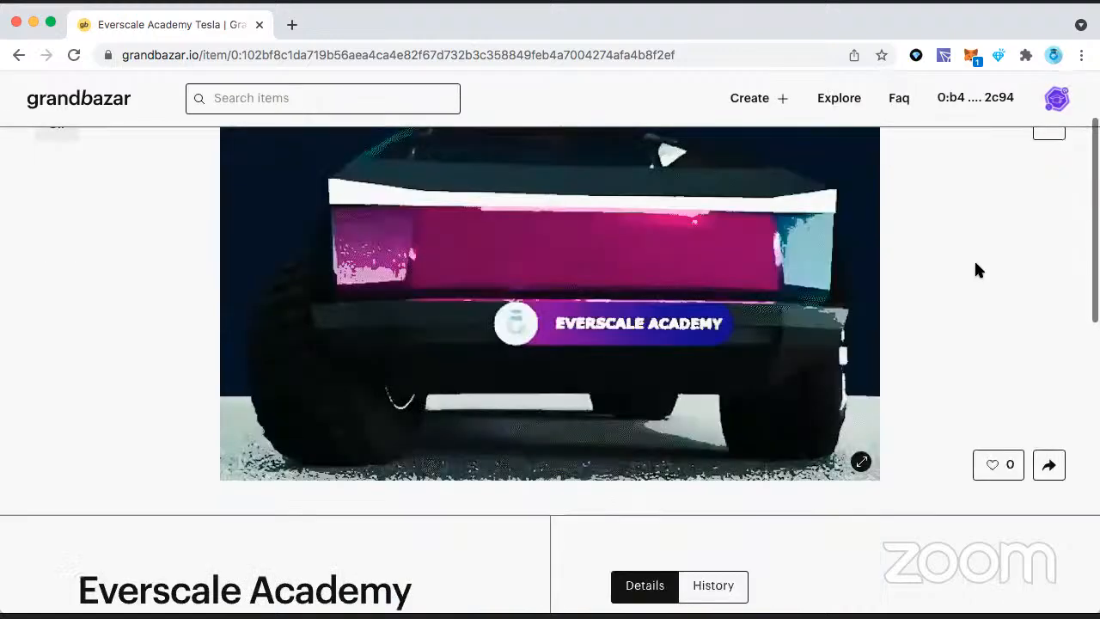
scroll(974, 259, "up", 3)
scroll(975, 270, "down", 2)
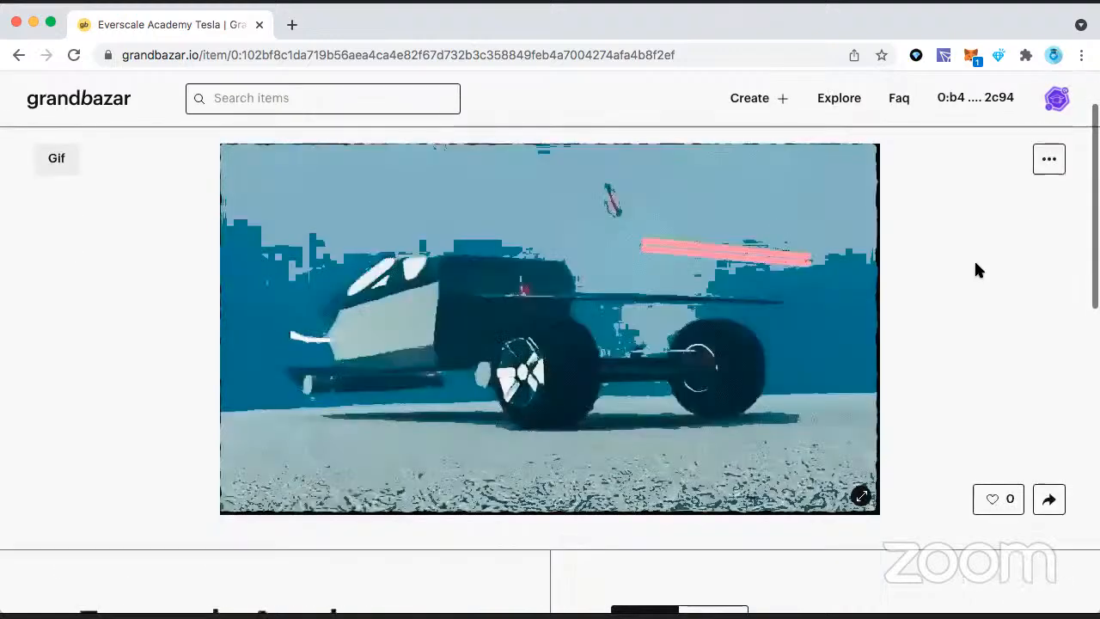
scroll(976, 269, "up", 2)
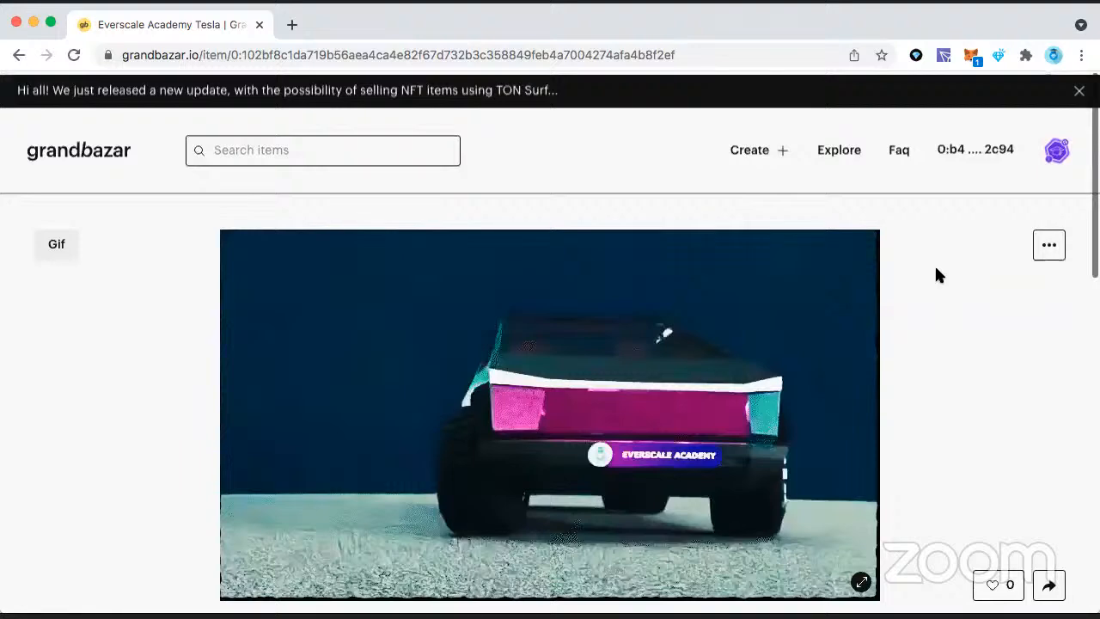
scroll(936, 270, "down", 3)
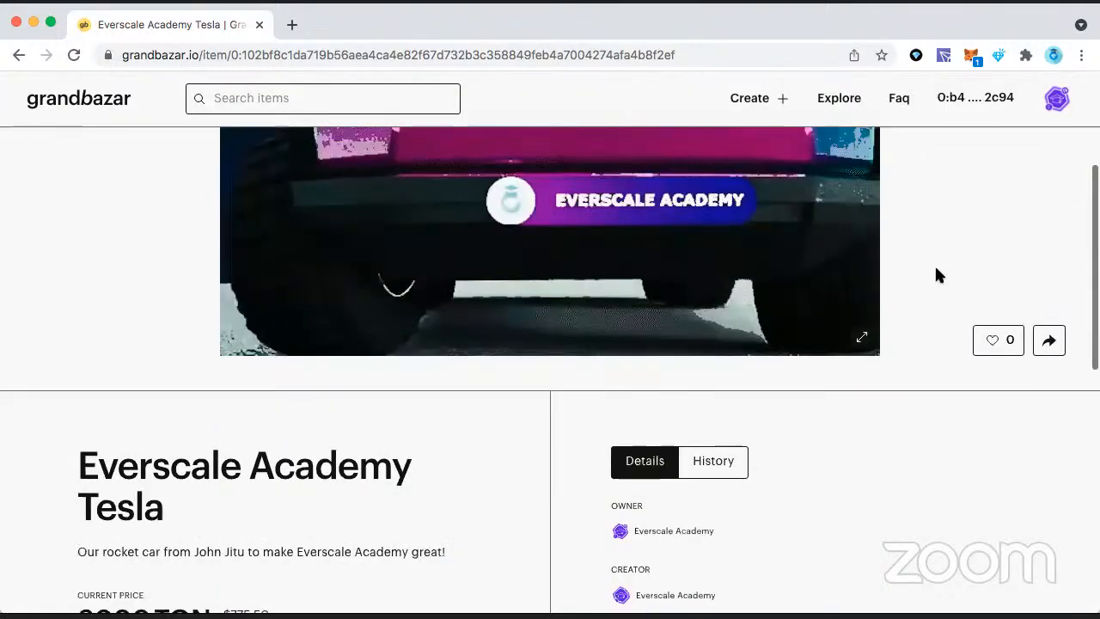
scroll(936, 270, "up", 2)
scroll(937, 273, "up", 2)
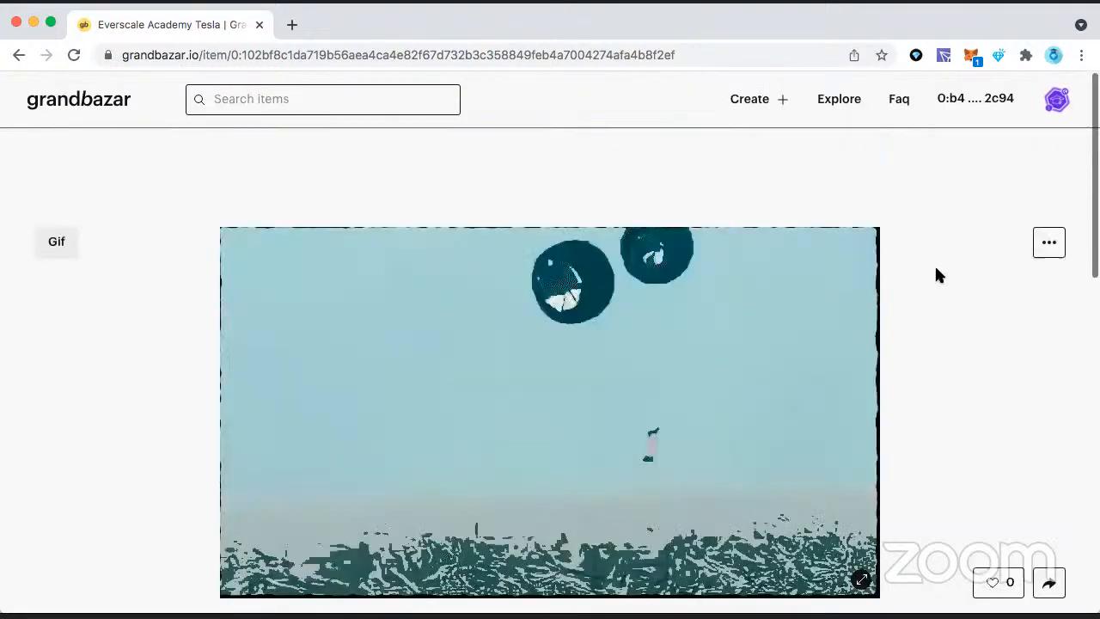
scroll(937, 274, "down", 1)
scroll(937, 274, "up", 1)
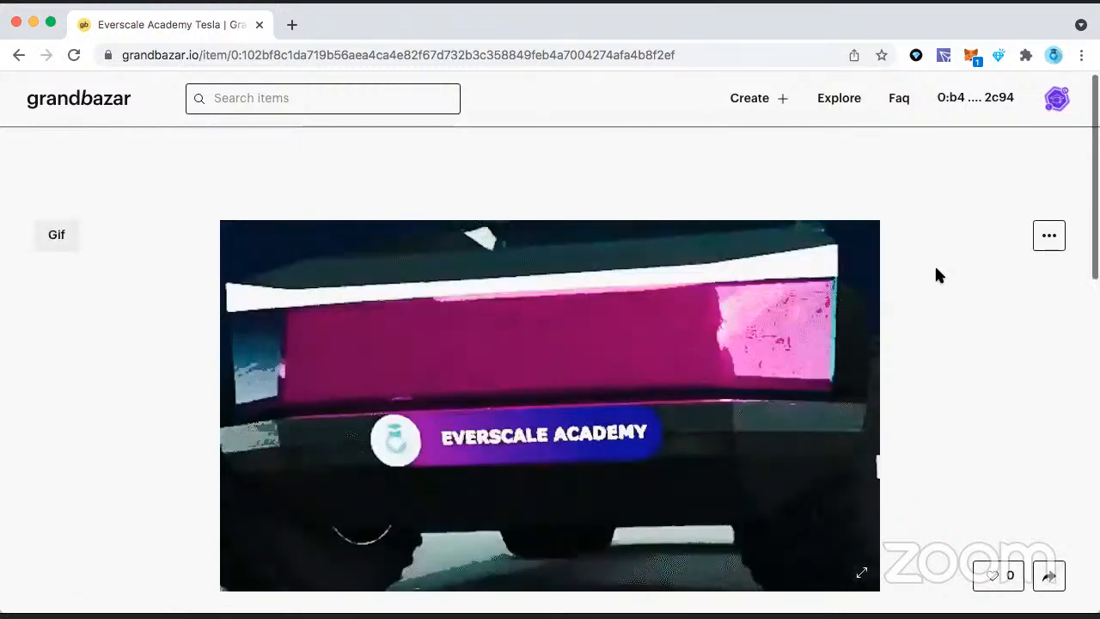
scroll(937, 273, "down", 2)
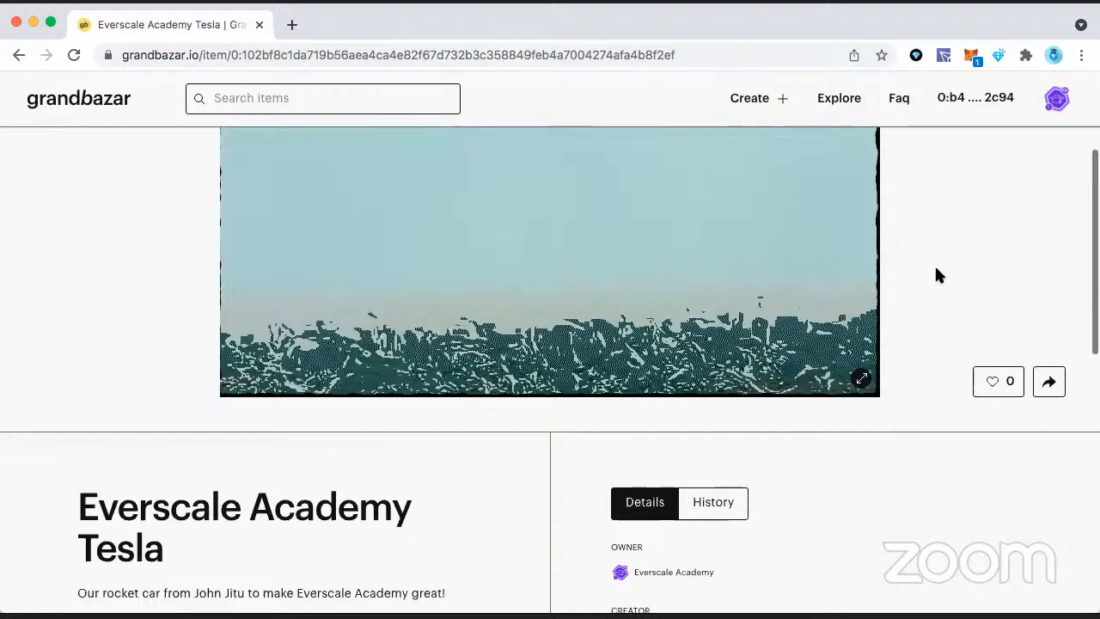
Step: Check the listed item's price, sale option, collection, creator royalty and file properties
scroll(936, 274, "up", 1)
scroll(937, 269, "down", 4)
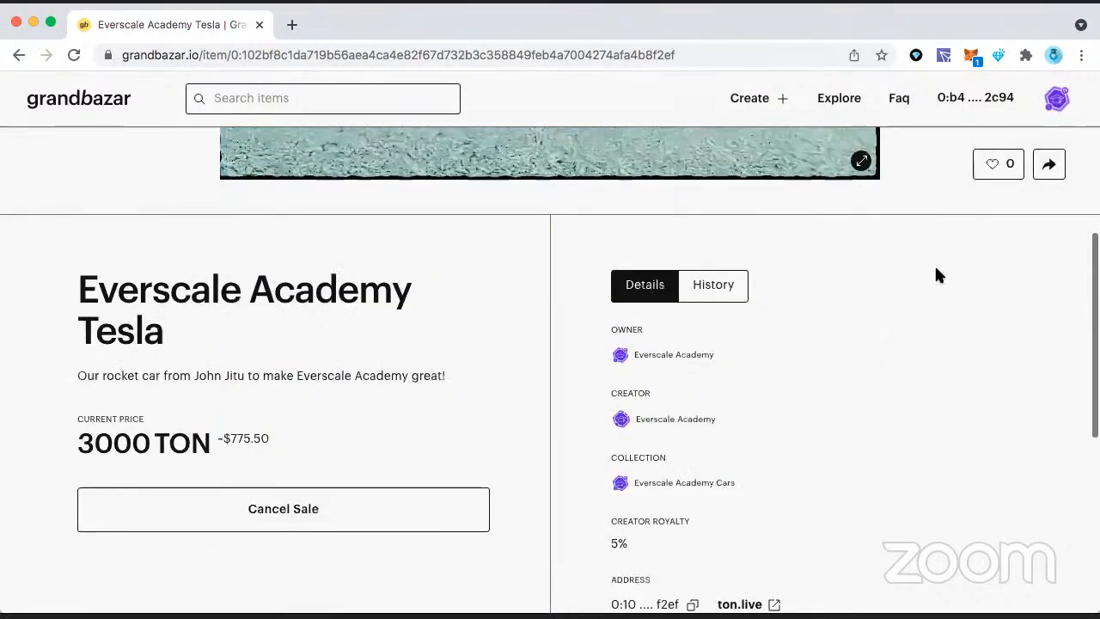
scroll(937, 269, "down", 1)
scroll(937, 273, "down", 1)
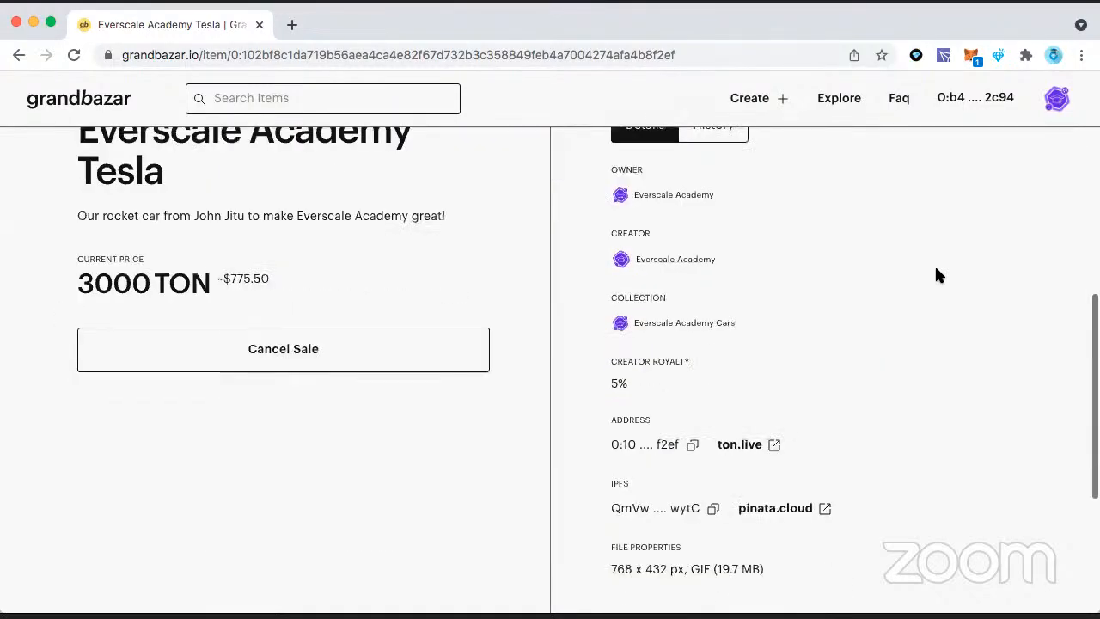
scroll(937, 273, "up", 4)
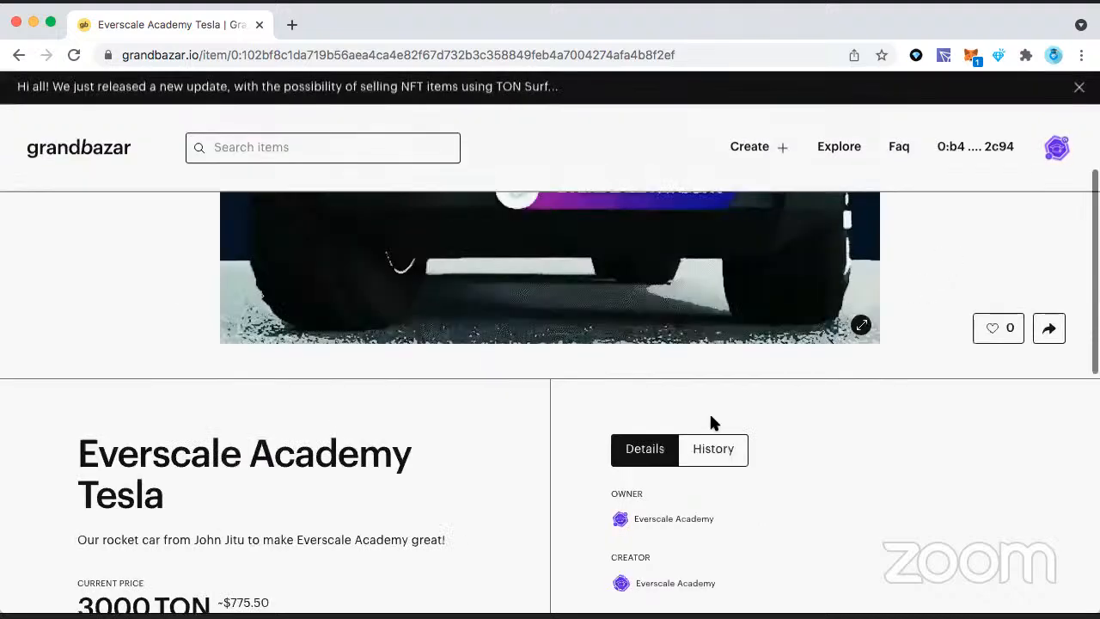
Step: Open the Everscale Academy Tesla item's blockchain address in the ton.live explorer
scroll(713, 422, "down", 4)
scroll(739, 419, "down", 1)
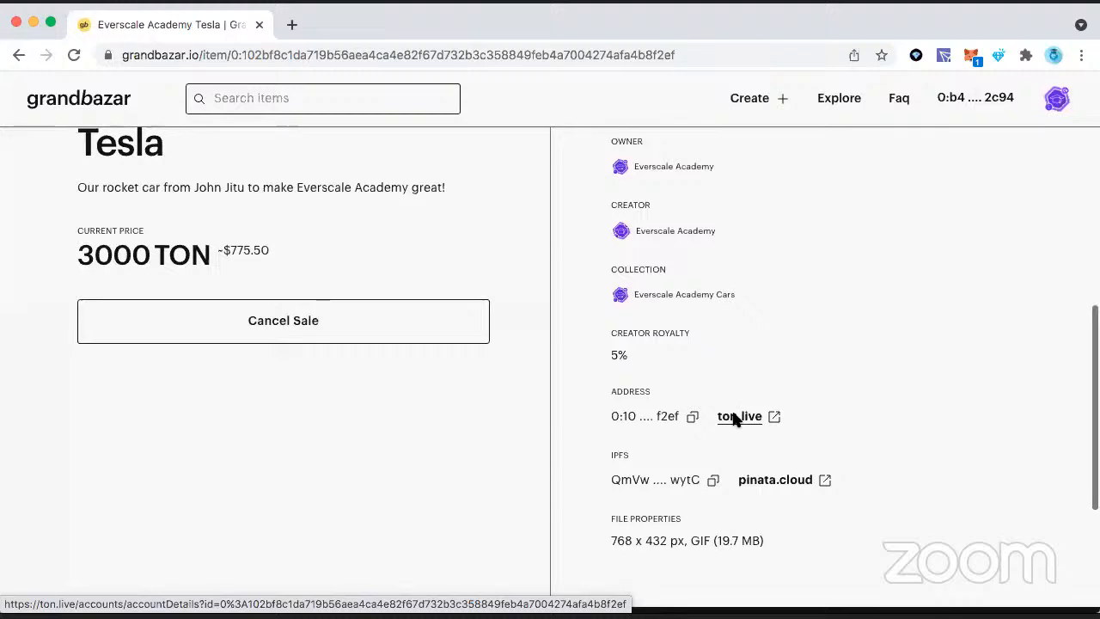
left_click(736, 419)
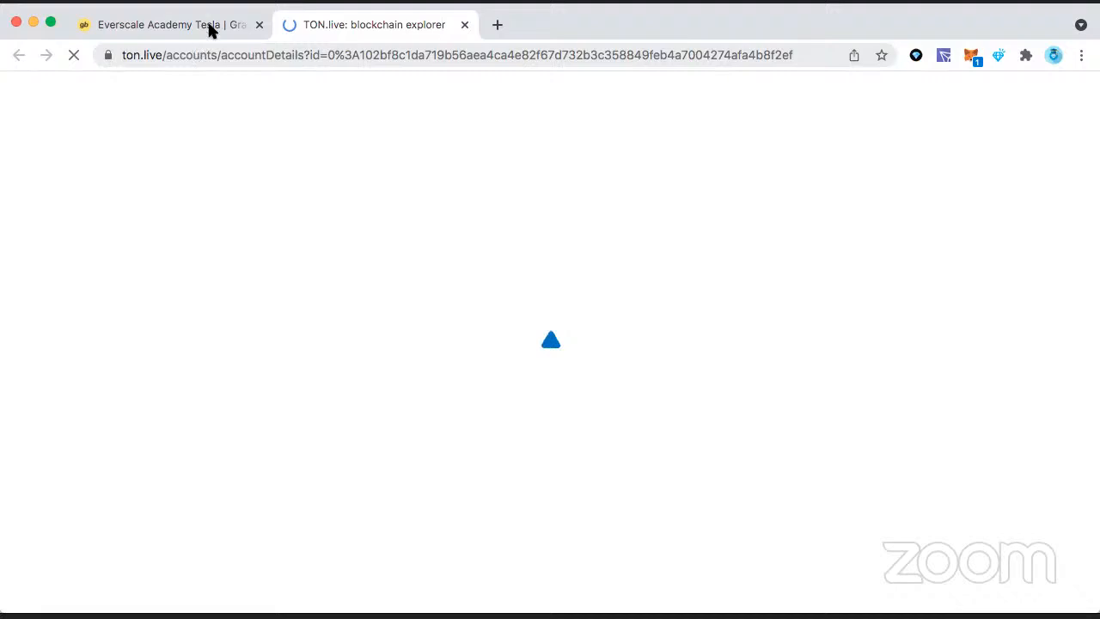
left_click(206, 25)
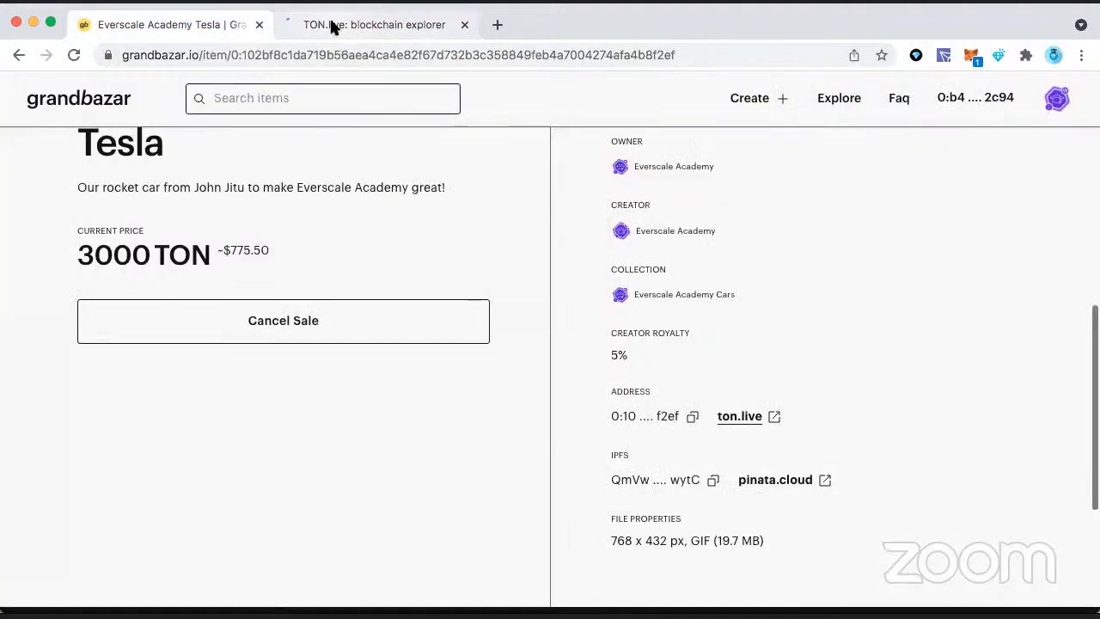
left_click(332, 27)
left_click(202, 25)
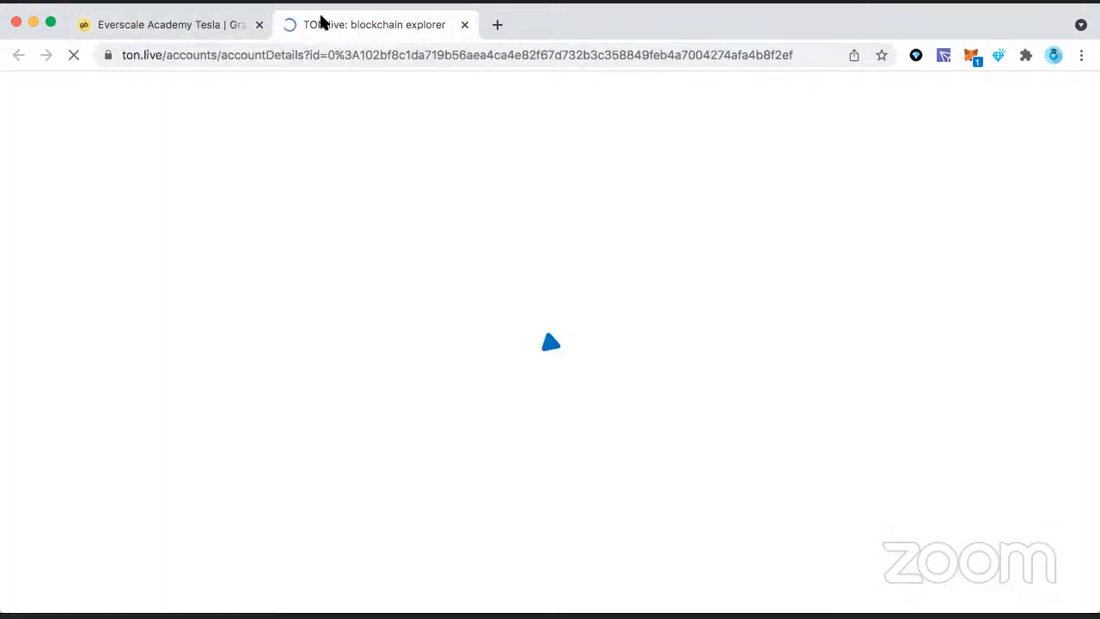
left_click(321, 21)
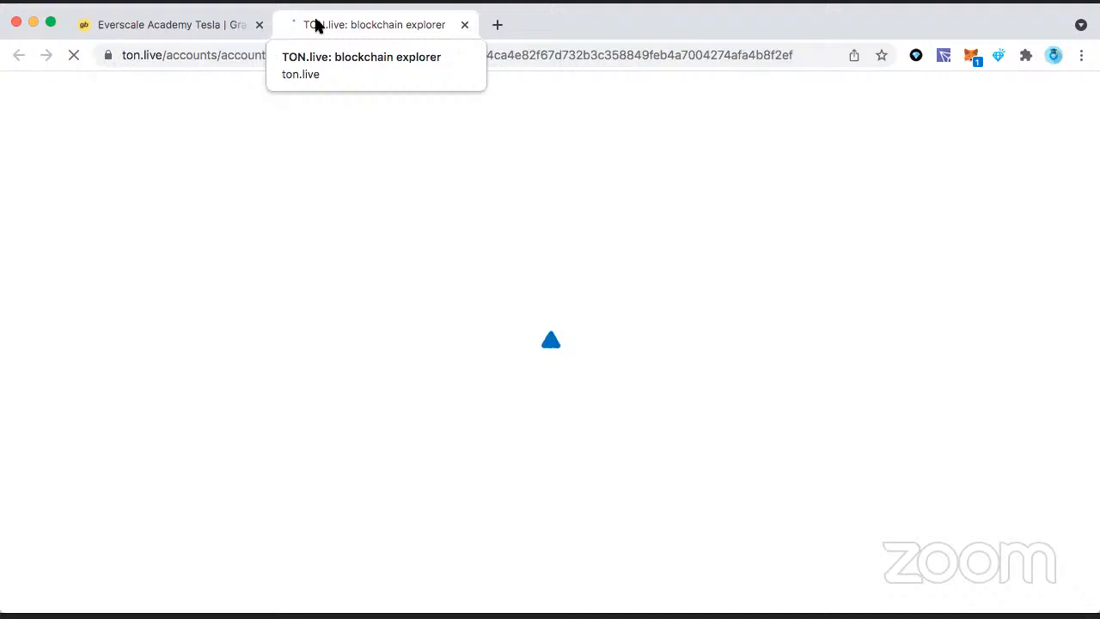
left_click(168, 31)
left_click(351, 31)
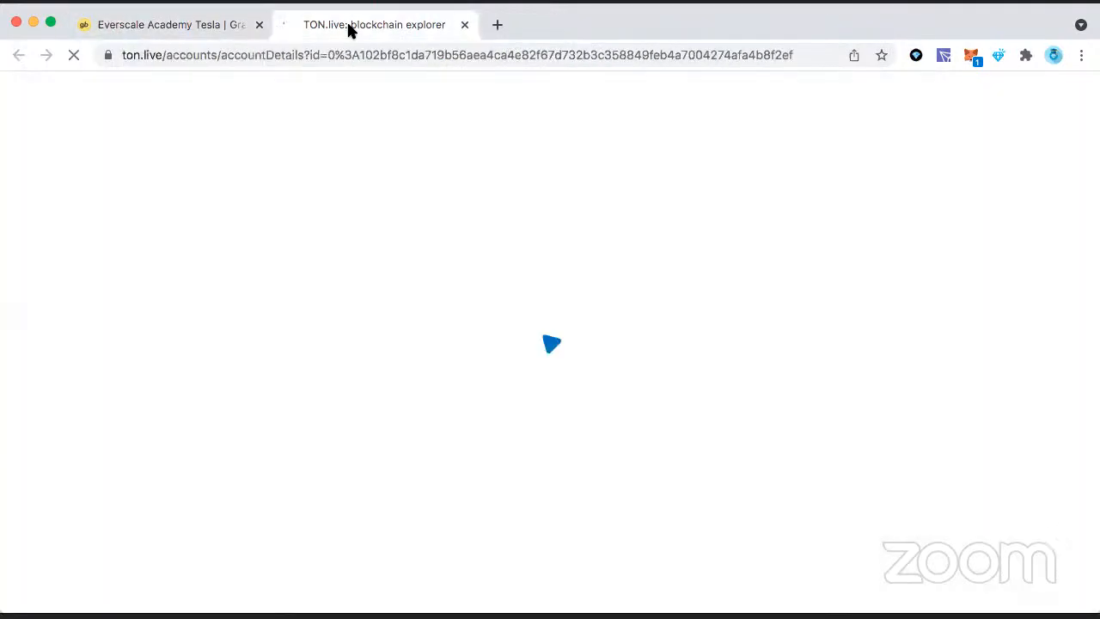
Step: Return to the Everscale Academy Tesla item page on GrandBazar and view its animated GIF
left_click(196, 26)
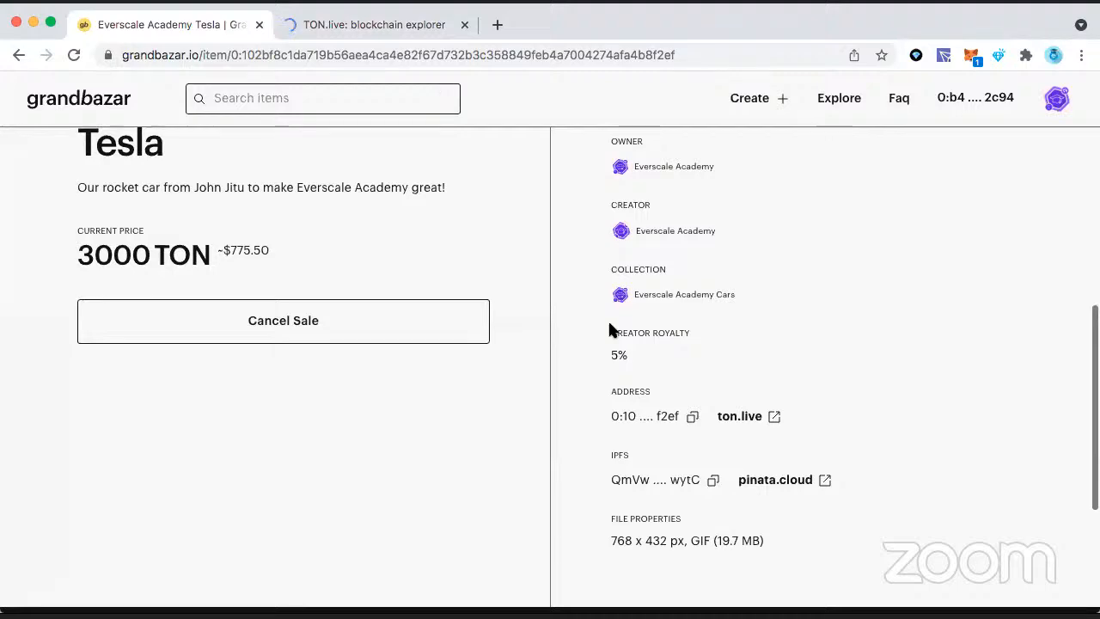
scroll(608, 324, "up", 4)
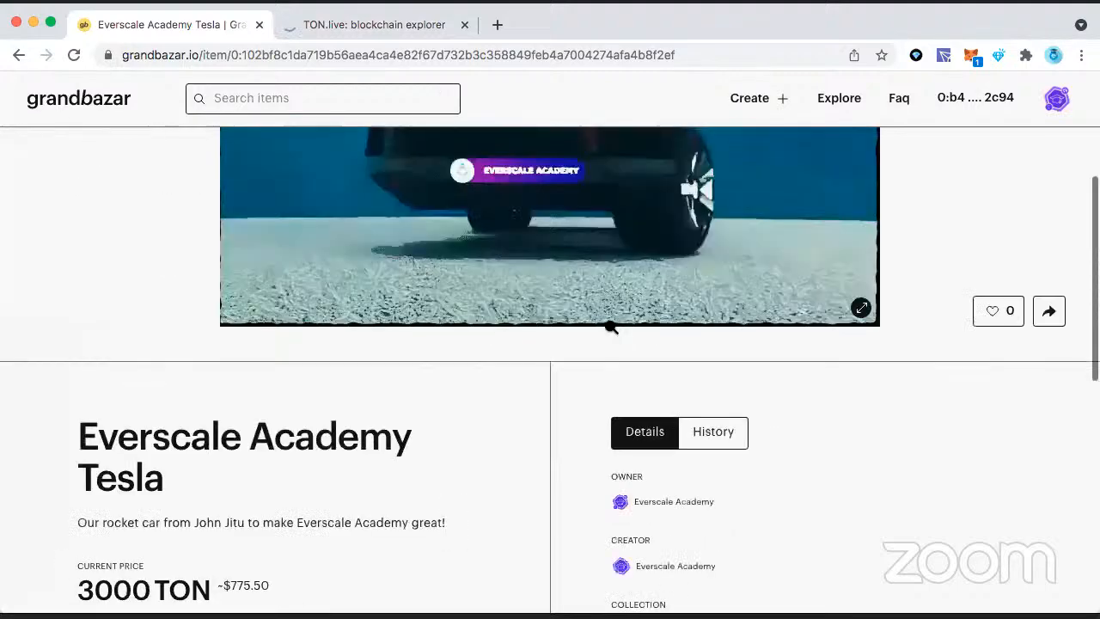
scroll(611, 327, "up", 2)
scroll(611, 328, "up", 2)
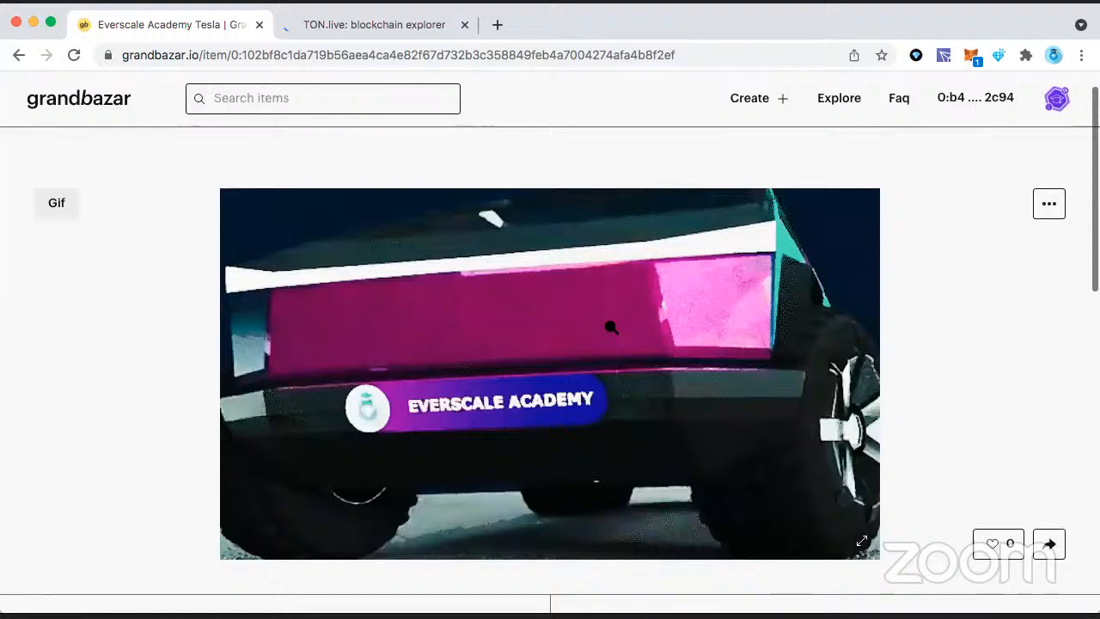